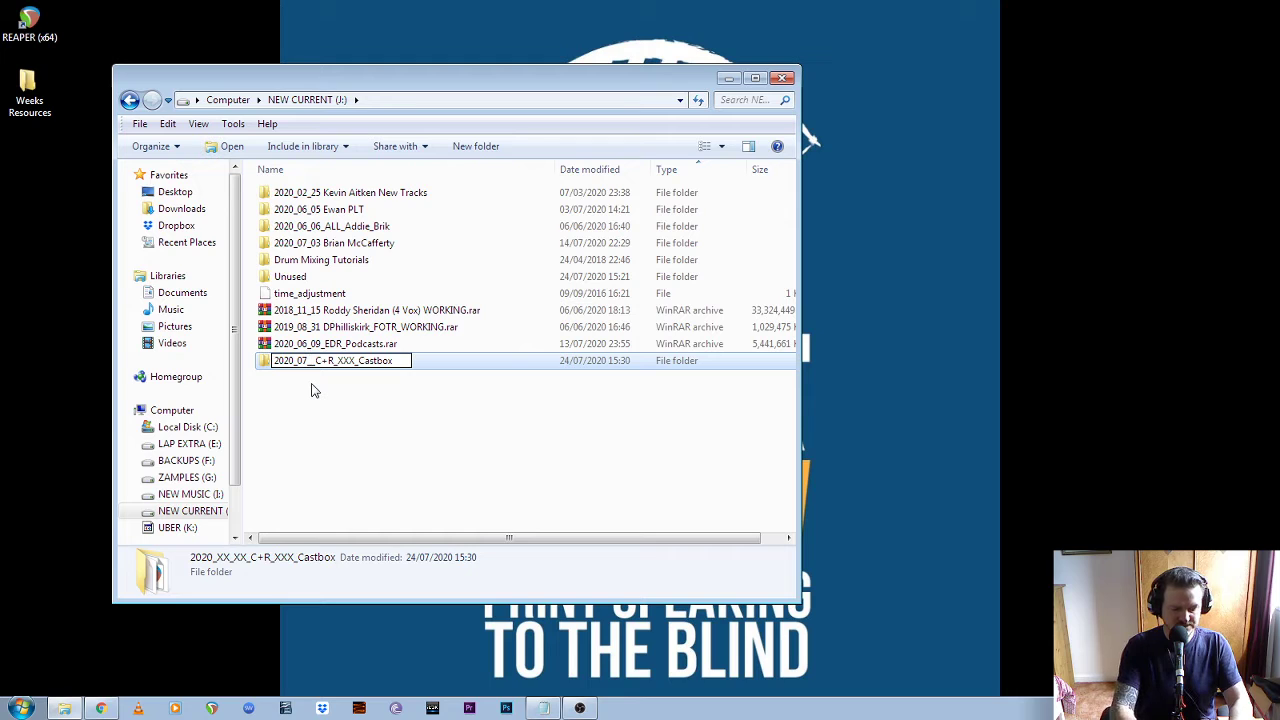
# Complete the date in the Castbox folder's name as 2020_07_25
pyautogui.write('24')
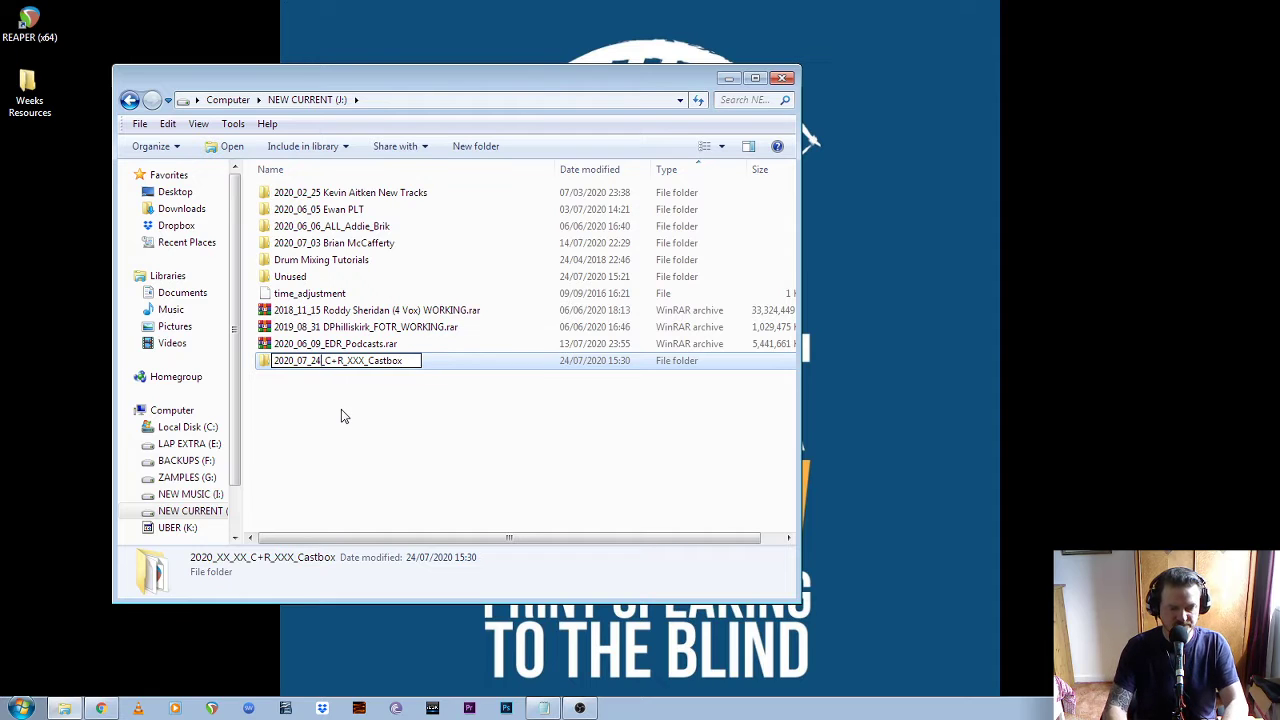
pyautogui.press('BackSpace')
pyautogui.write('5')
# Replace the XXX placeholder with GT so the folder is named 2020_07_25_C+R_GT_Castbox
pyautogui.click(367, 361)
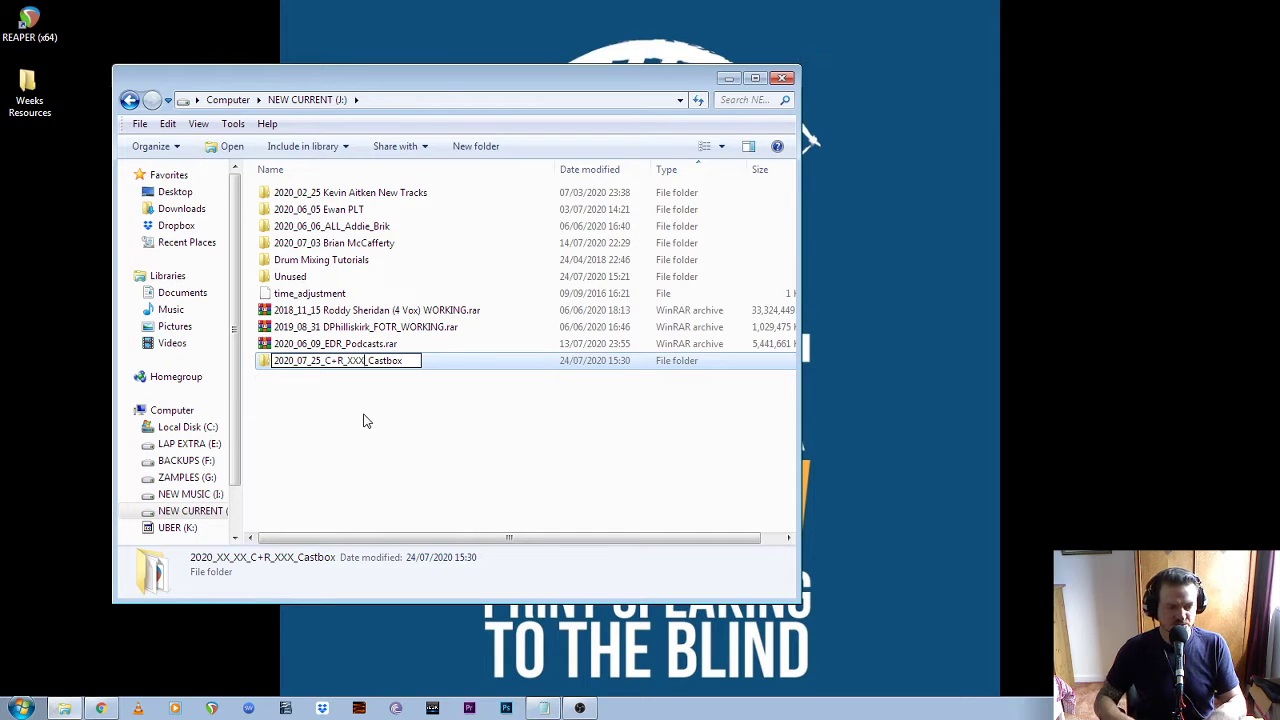
pyautogui.press('BackSpace')
pyautogui.press('BackSpace')
pyautogui.press('BackSpace')
pyautogui.press('BackSpace')
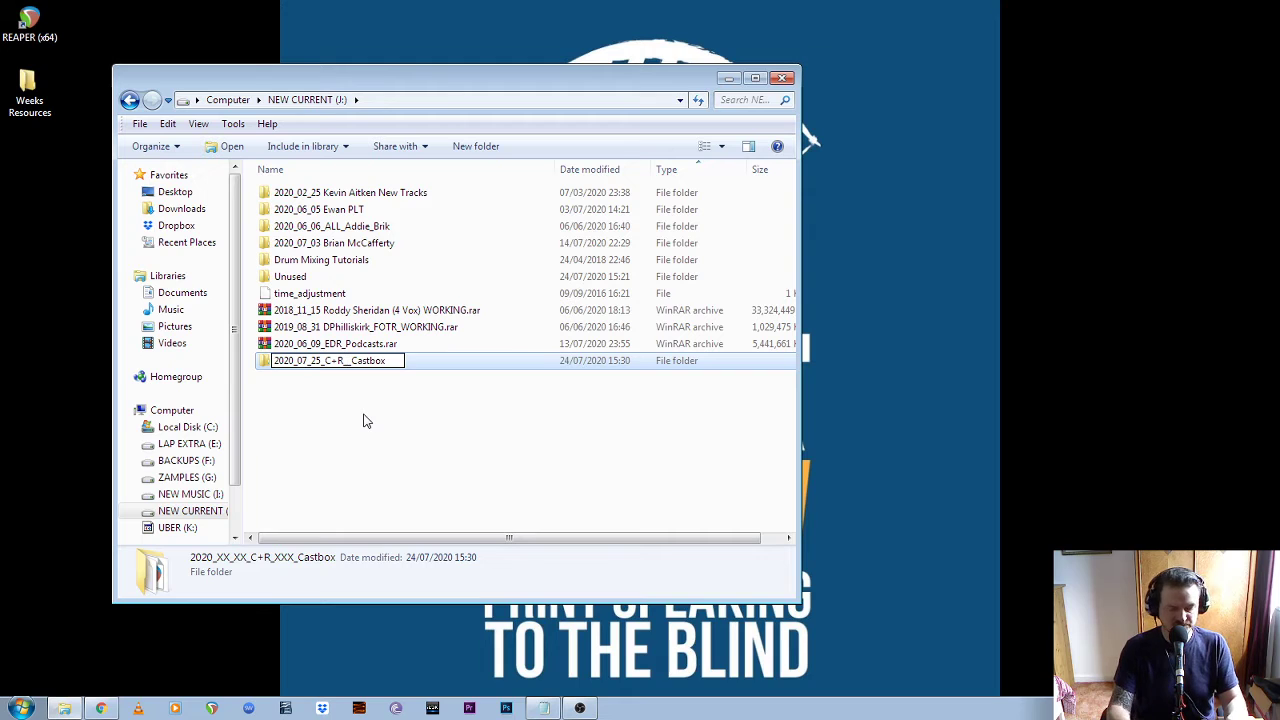
pyautogui.write('gt')
pyautogui.press('BackSpace')
pyautogui.press('BackSpace')
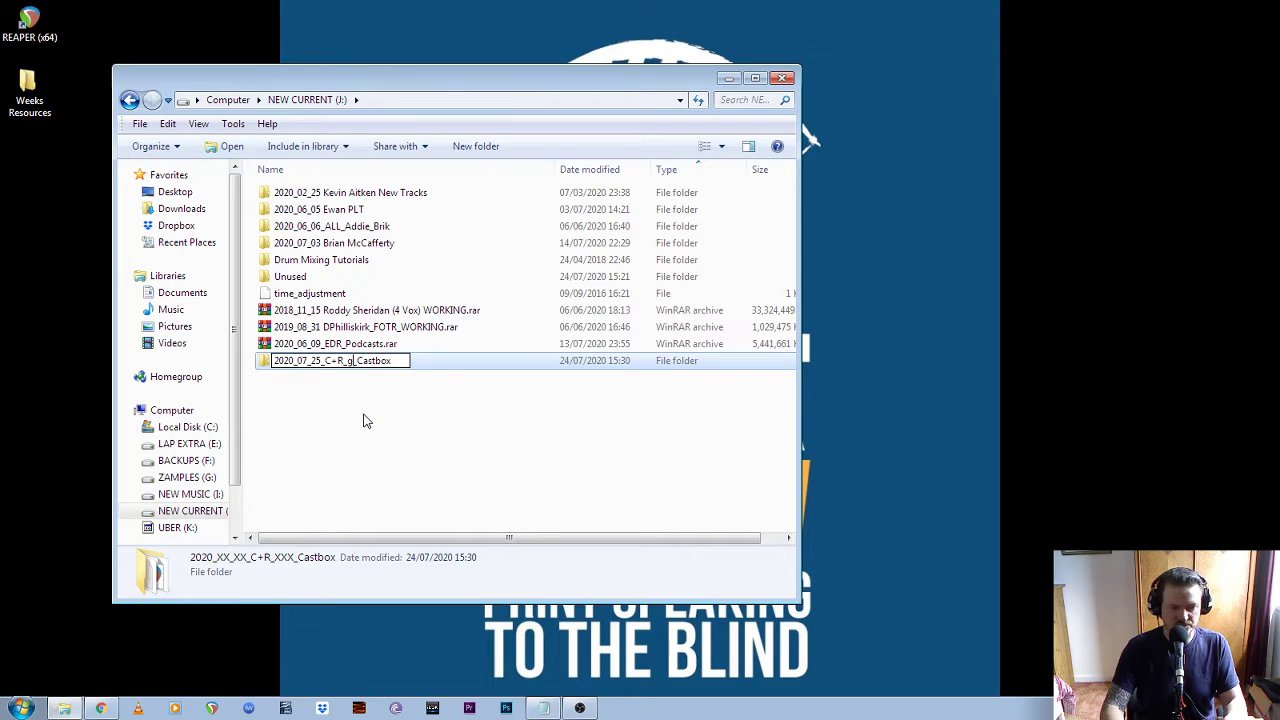
pyautogui.write('GT')
pyautogui.press('Return')
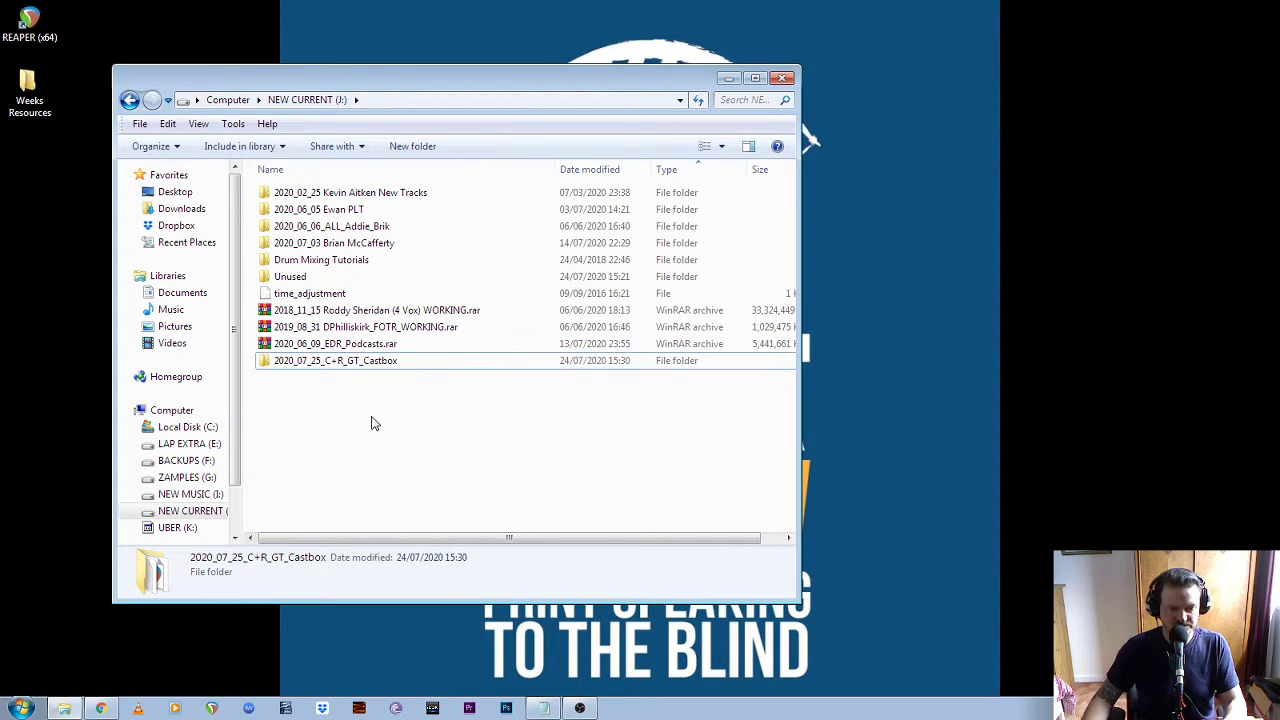
# Open the 17_C+R_Castbox_Template.rpp project from the 2020_07_25_C+R_GT_Castbox folder in REAPER
pyautogui.doubleClick(397, 363)
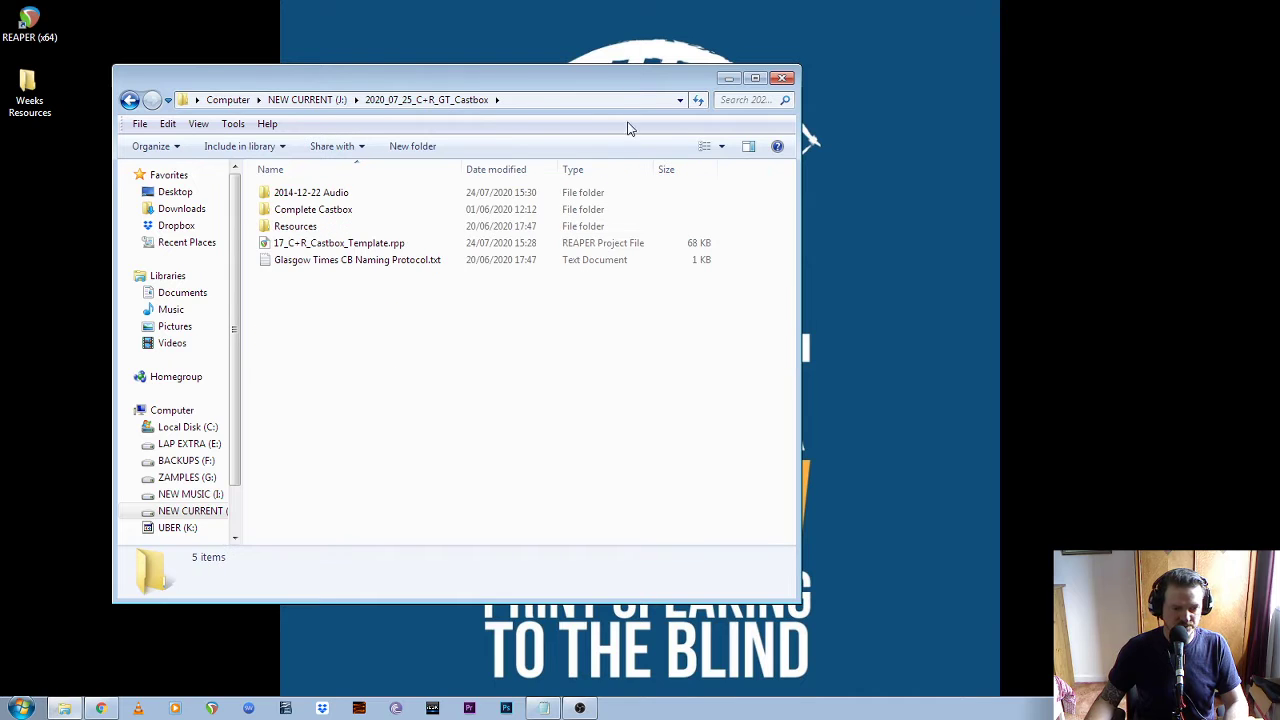
pyautogui.moveTo(640, 80); pyautogui.dragTo(861, 98)
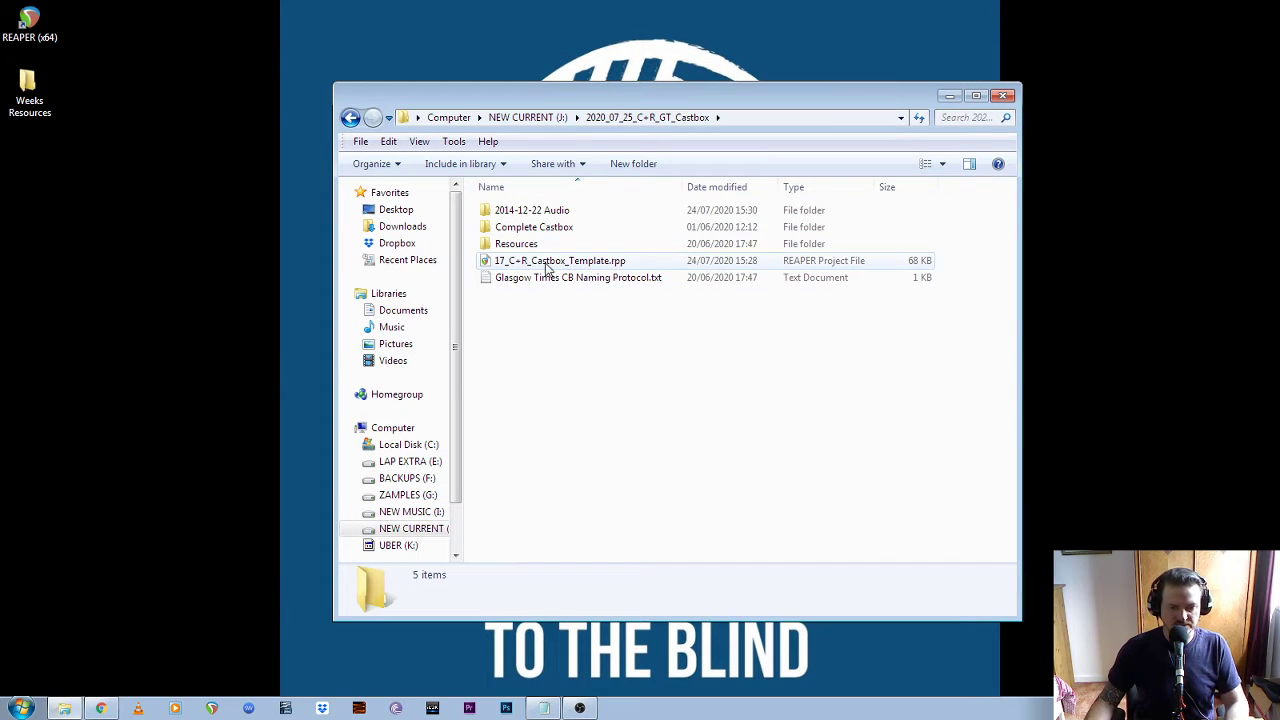
pyautogui.doubleClick(593, 262)
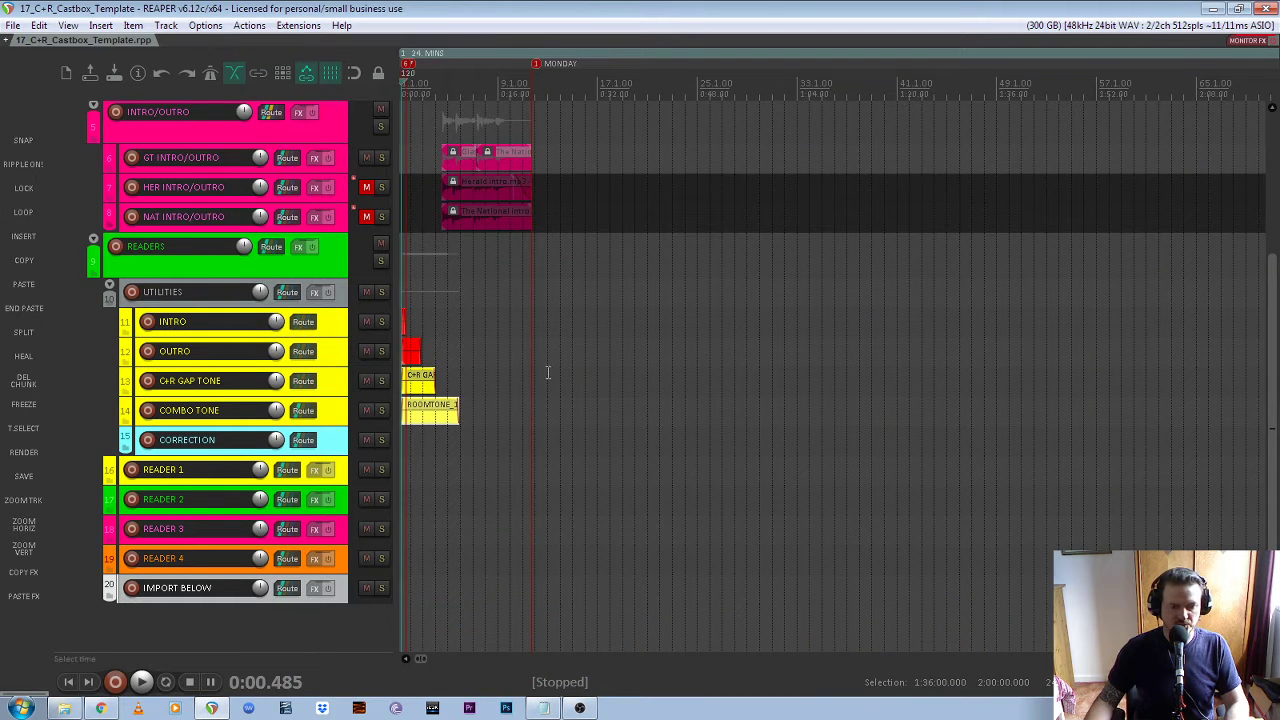
# Switch back to Windows Explorer and open the ARTICLES folder inside Dropbox's CUE AND REVIEW folder
pyautogui.click(1208, 12)
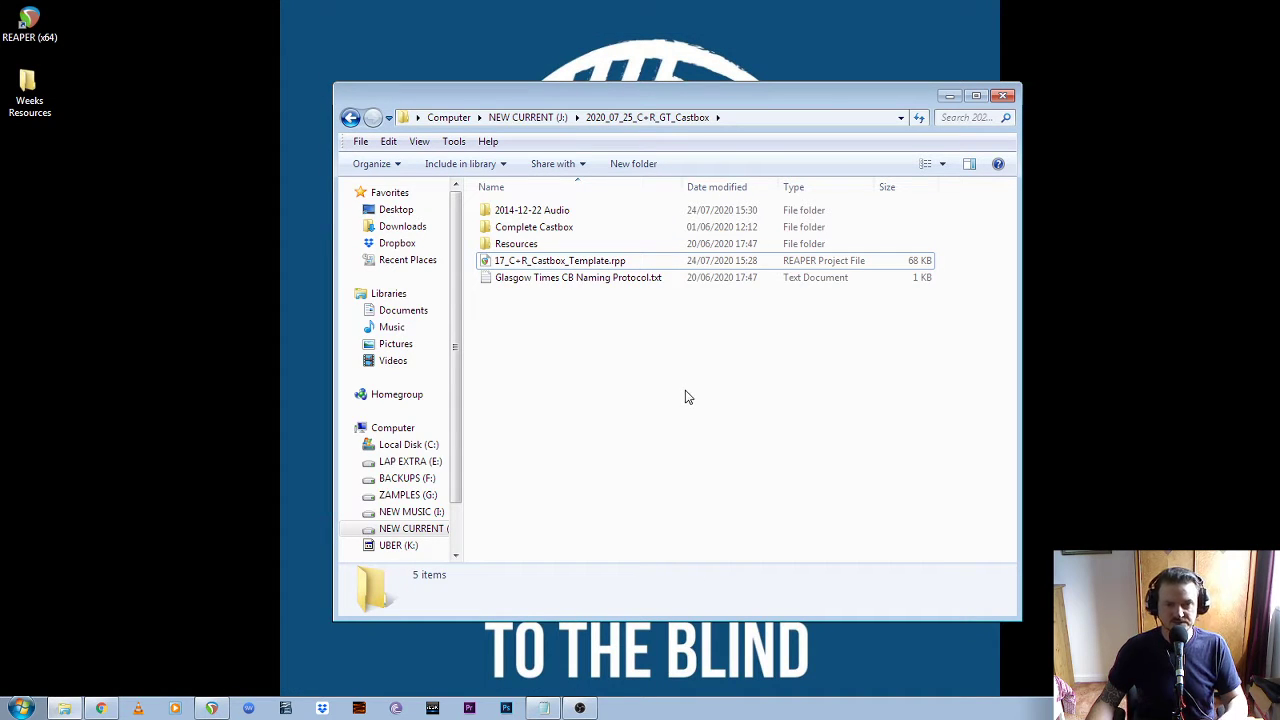
pyautogui.click(396, 243)
pyautogui.doubleClick(556, 228)
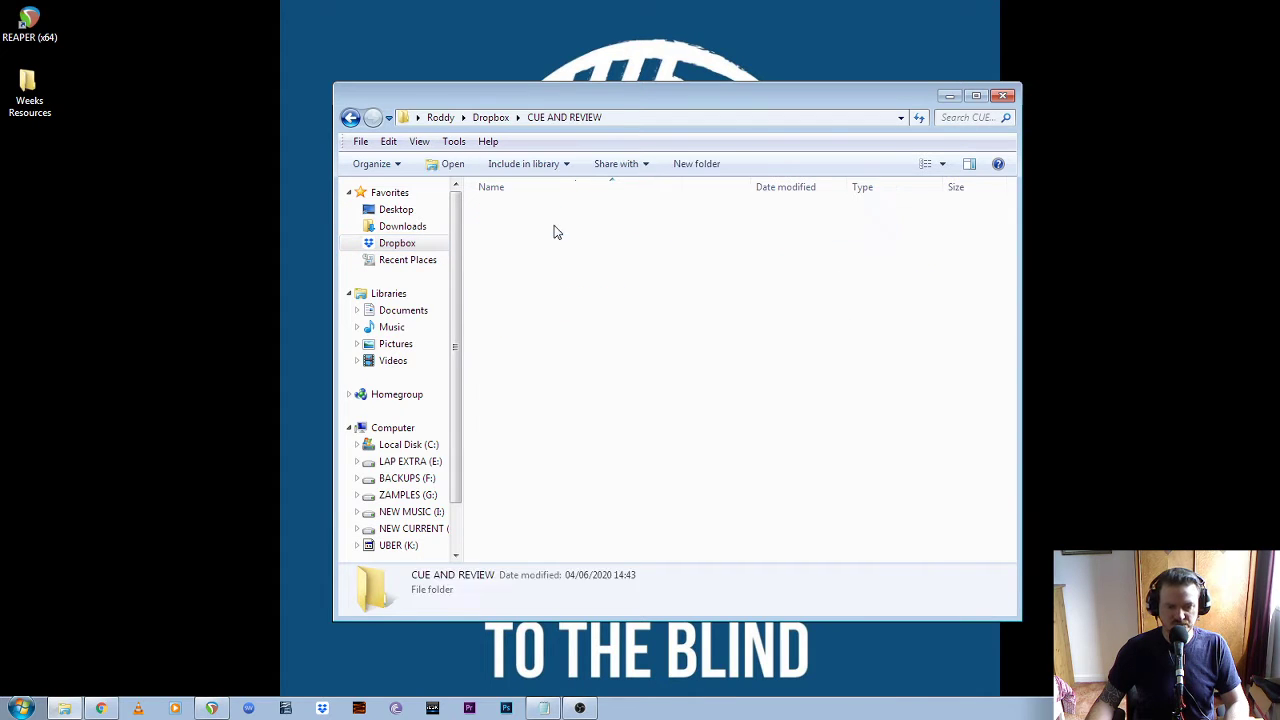
pyautogui.click(588, 212)
pyautogui.doubleClick(588, 212)
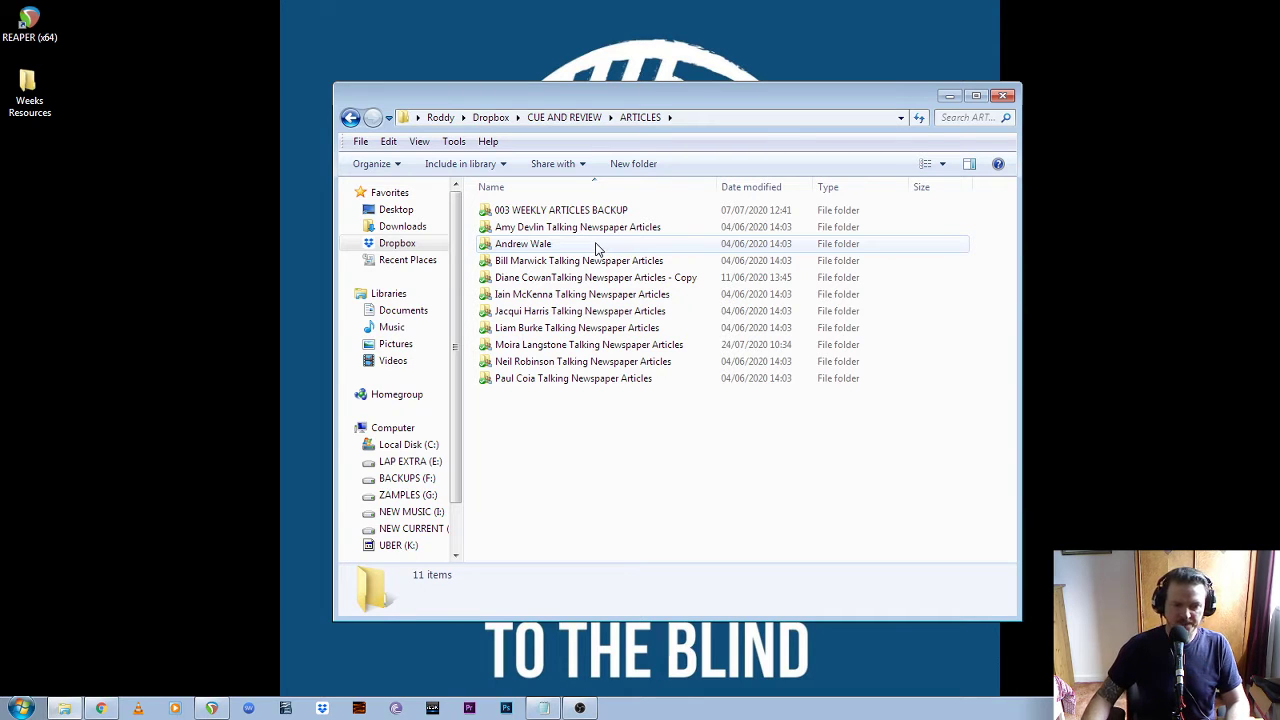
# Look into the 01_Monday and 02_Tuesday folders of the desktop's Weeks Resources folder, and close both folder windows
pyautogui.click(43, 80)
pyautogui.doubleClick(43, 80)
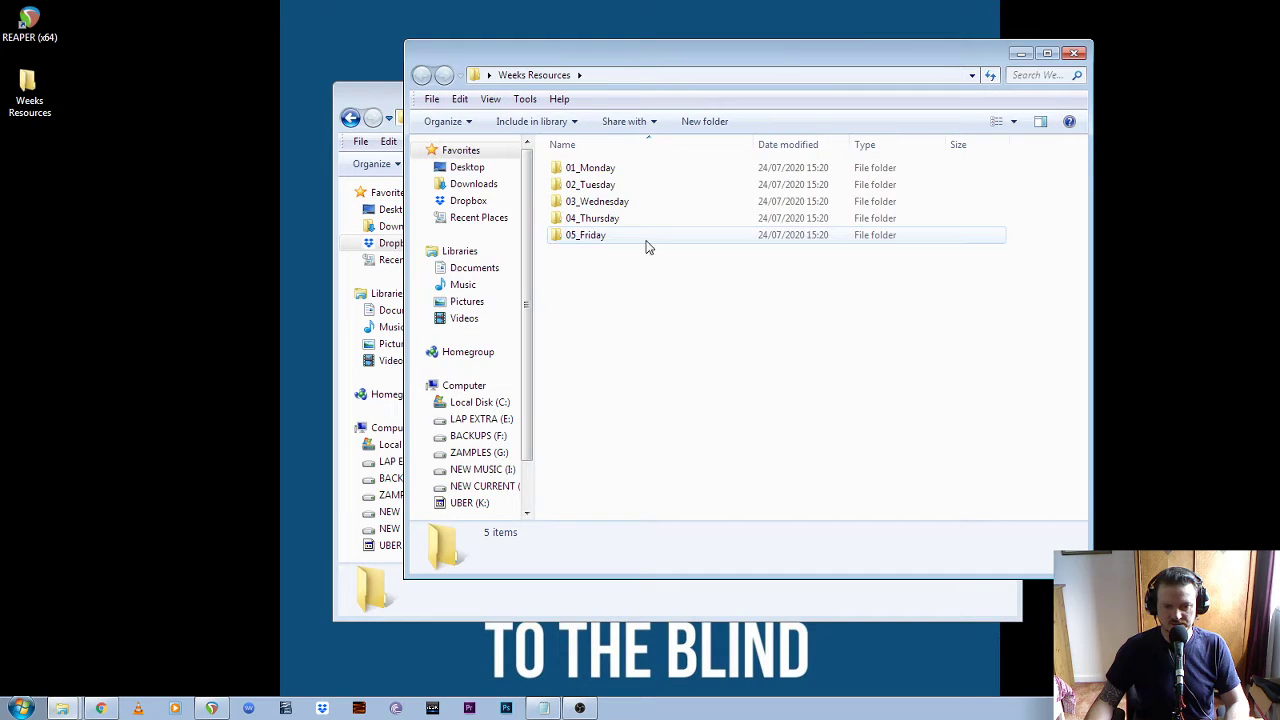
pyautogui.doubleClick(641, 169)
pyautogui.press('BackSpace')
pyautogui.doubleClick(649, 184)
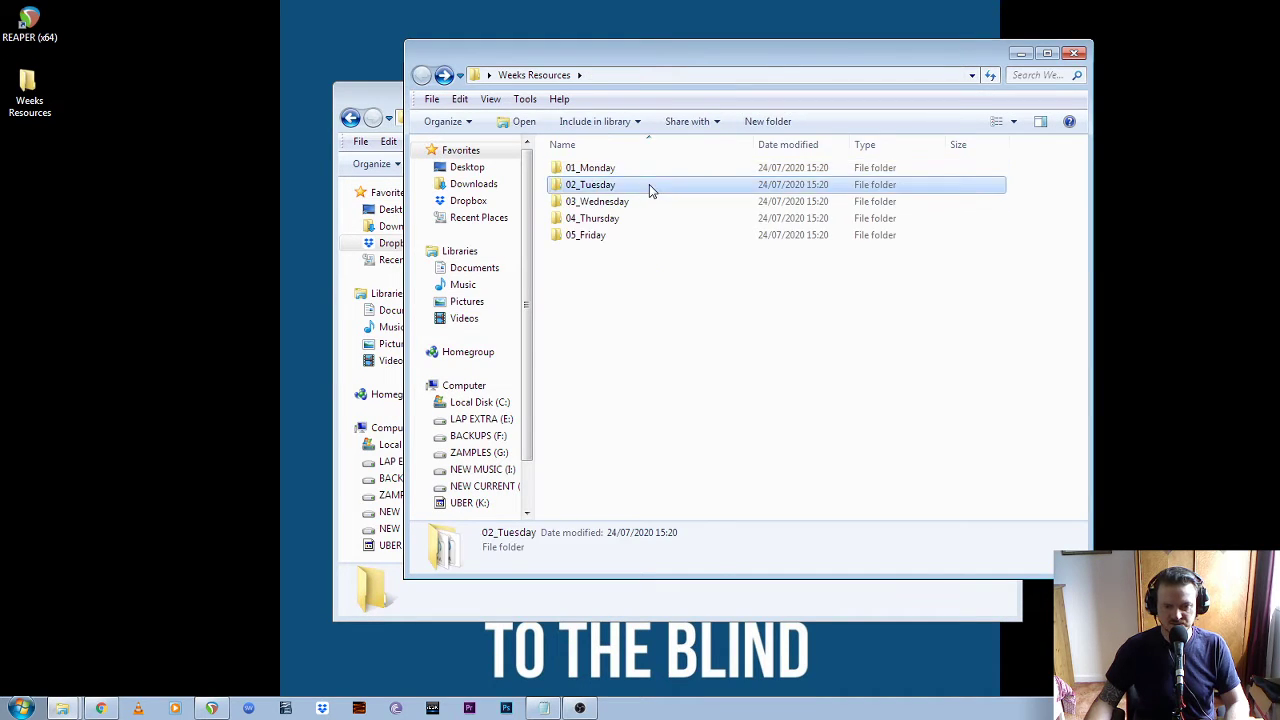
pyautogui.press('BackSpace')
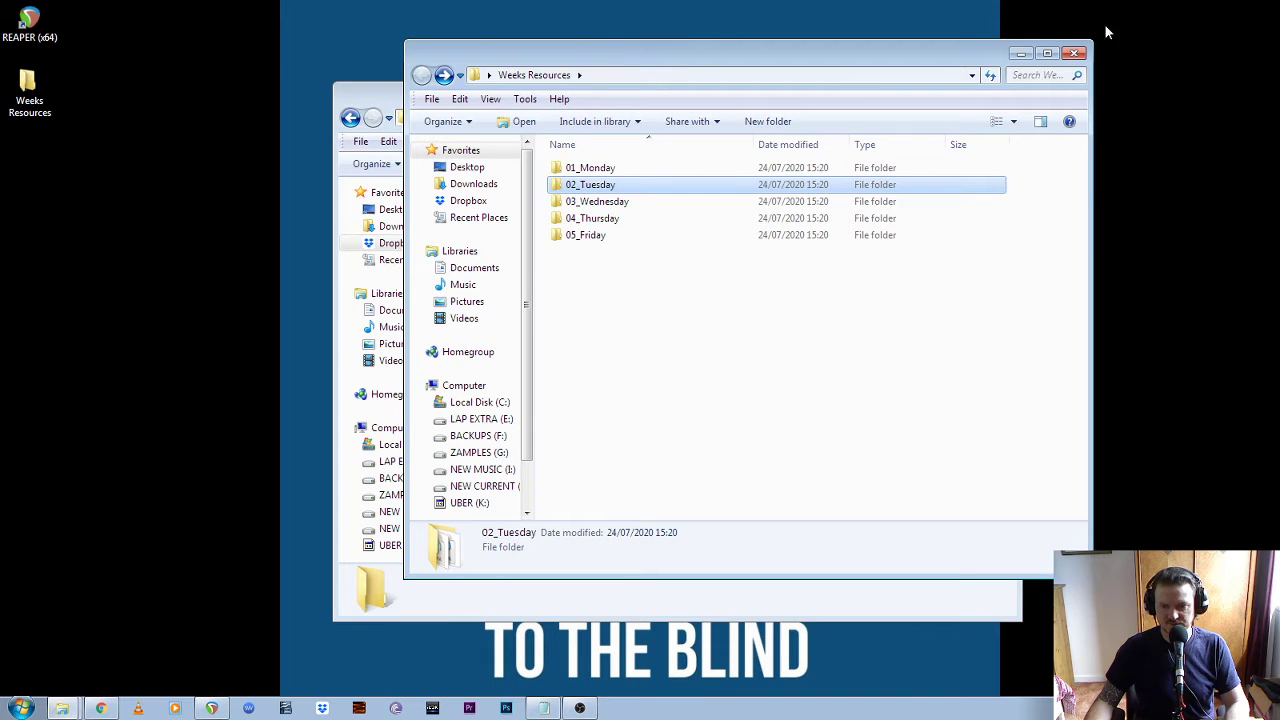
pyautogui.click(1074, 53)
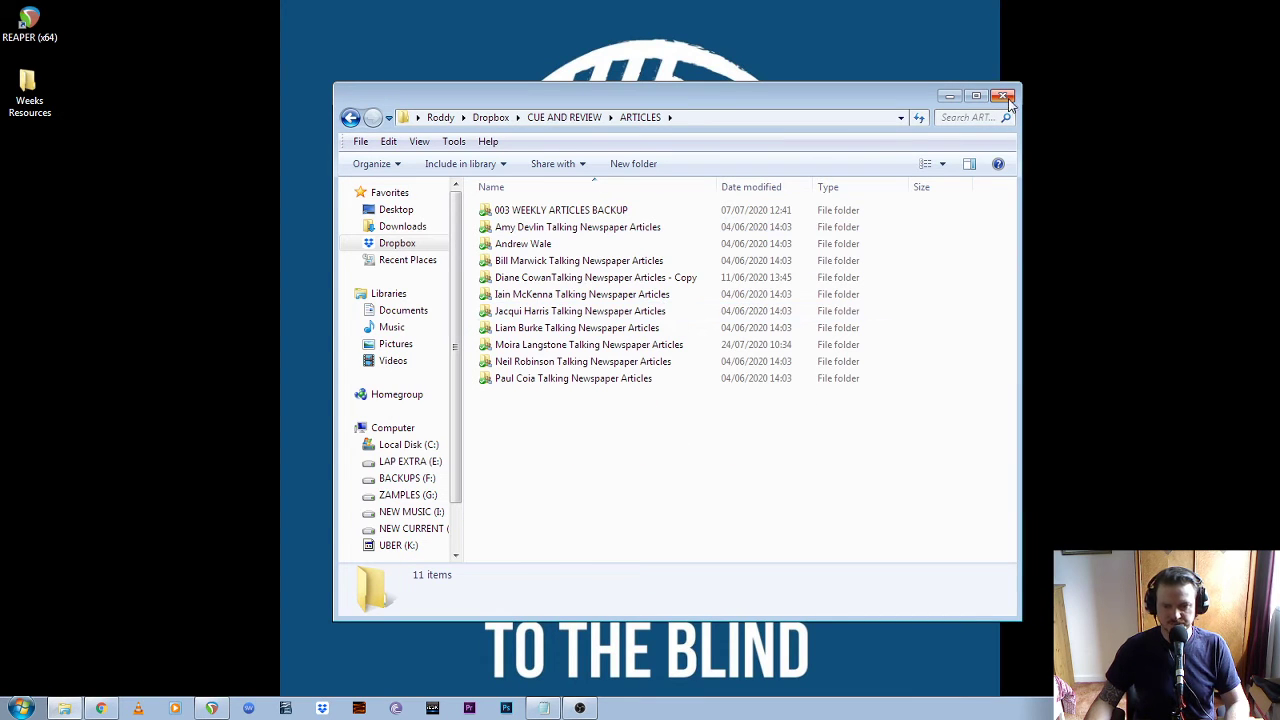
pyautogui.click(1004, 97)
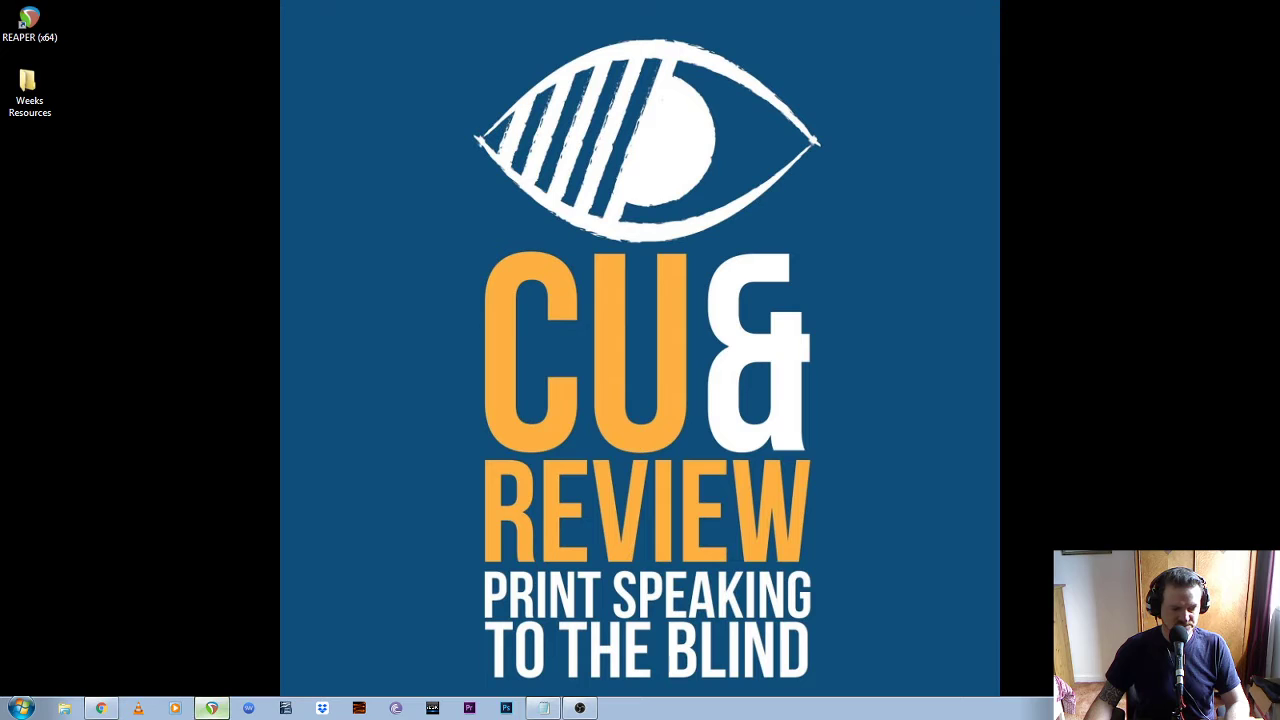
# Open the Resources folder inside 2020_07_25_C+R_GT_Castbox on the NEW CURRENT (J:) drive
pyautogui.click(64, 708)
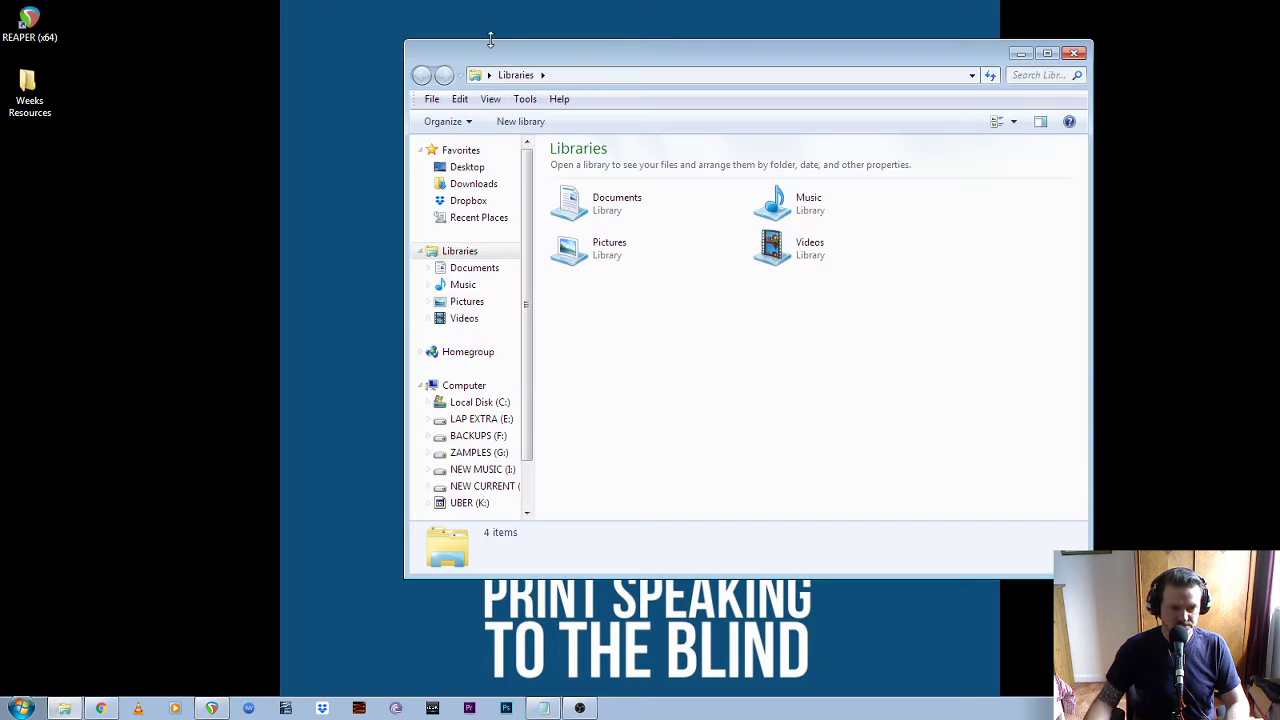
pyautogui.click(478, 486)
pyautogui.doubleClick(650, 235)
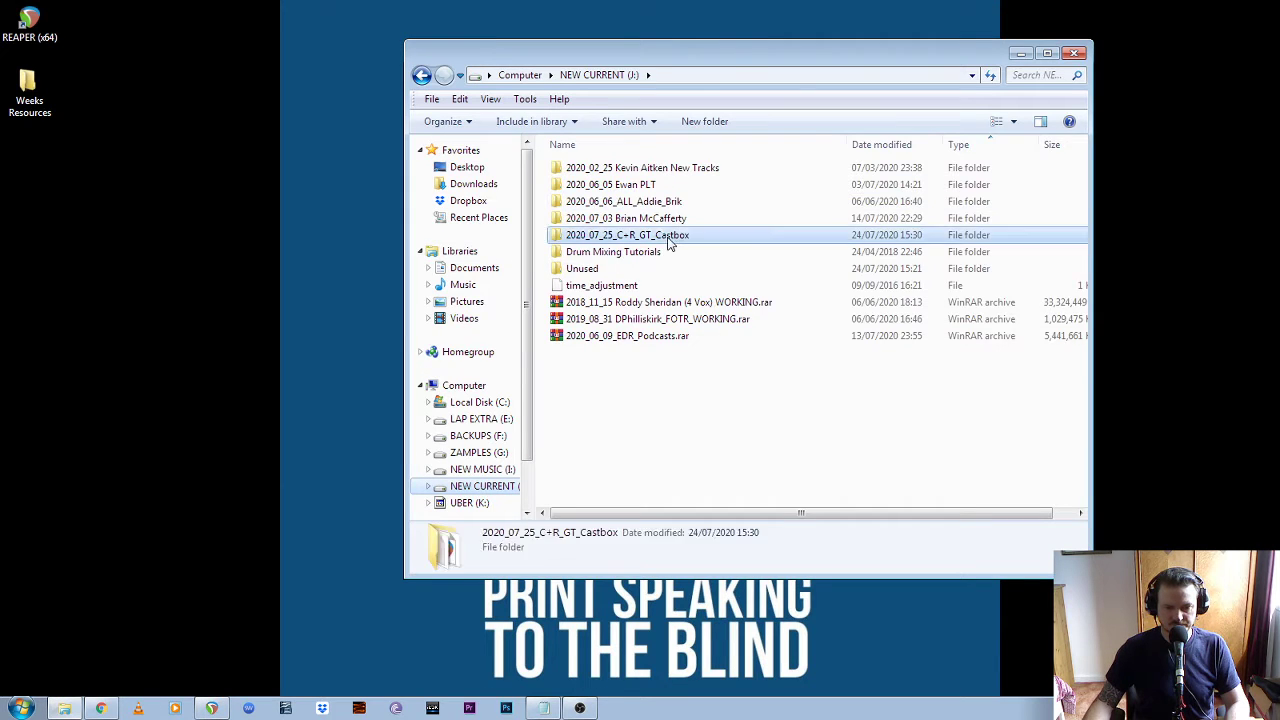
pyautogui.doubleClick(645, 201)
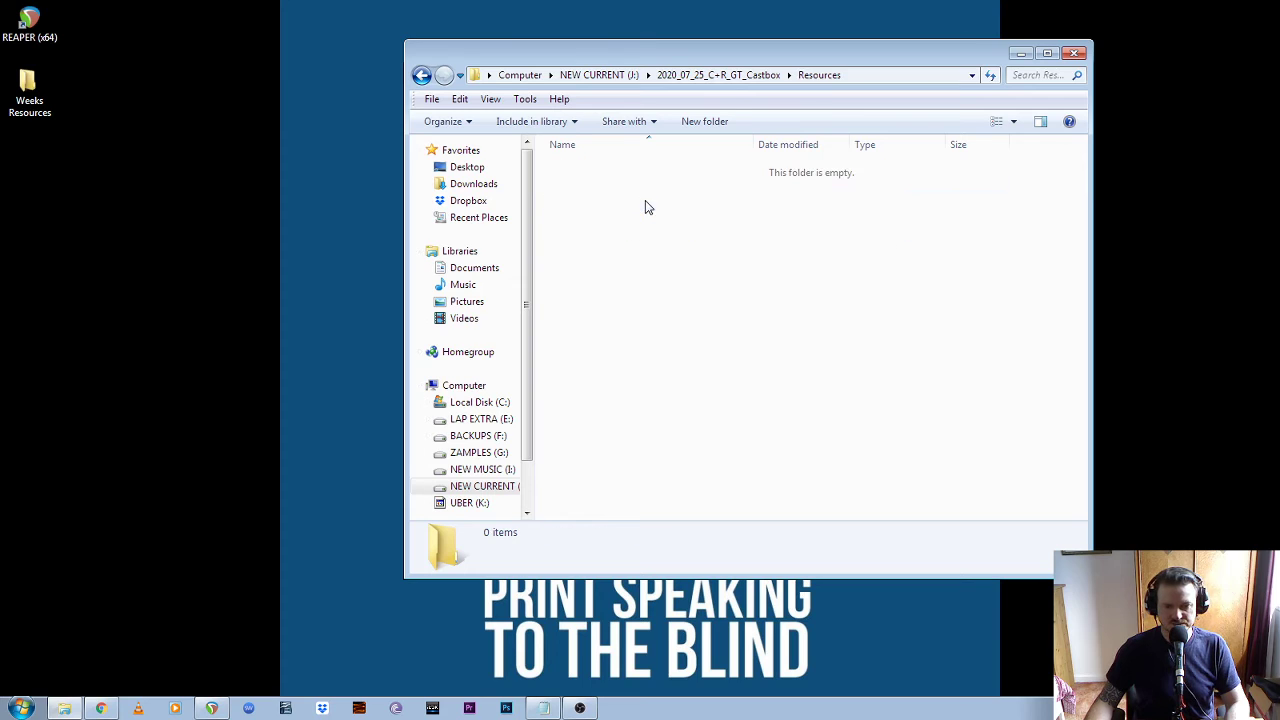
# Copy the five day folders, 01_Monday to 05_Friday, from Weeks Resources into the Castbox project's Resources folder
pyautogui.click(101, 115)
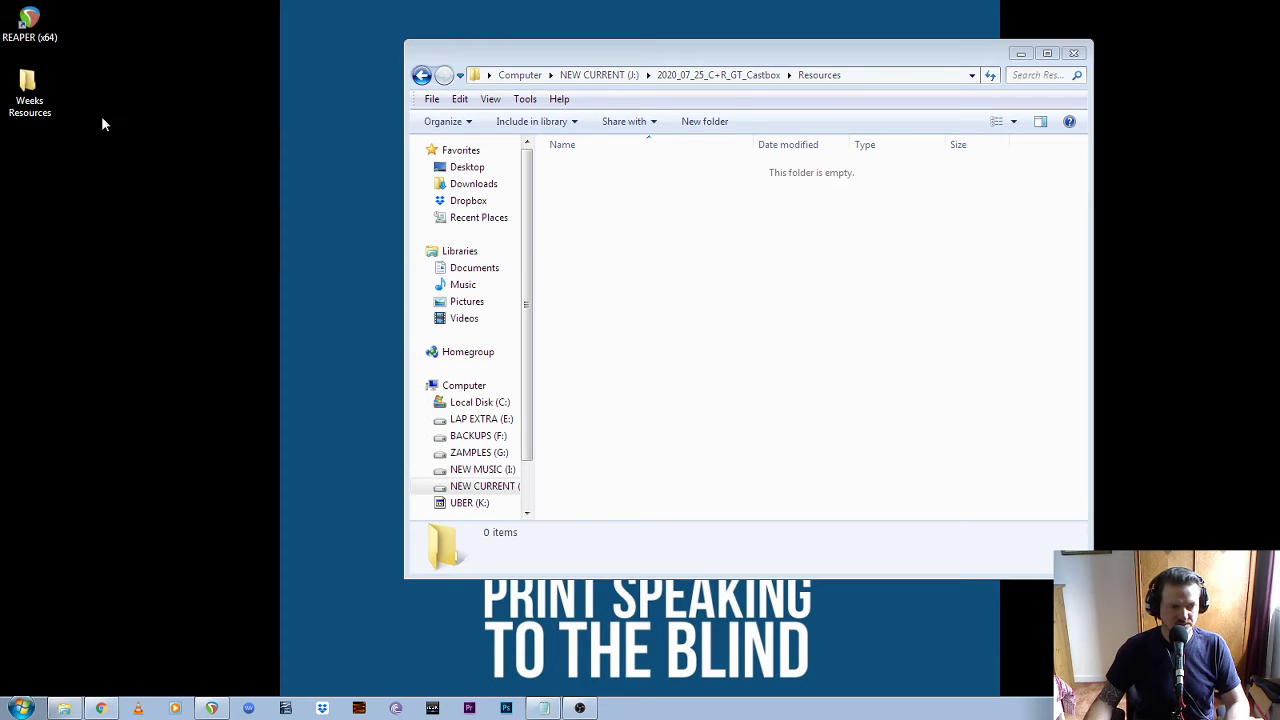
pyautogui.doubleClick(32, 92)
pyautogui.click(620, 188)
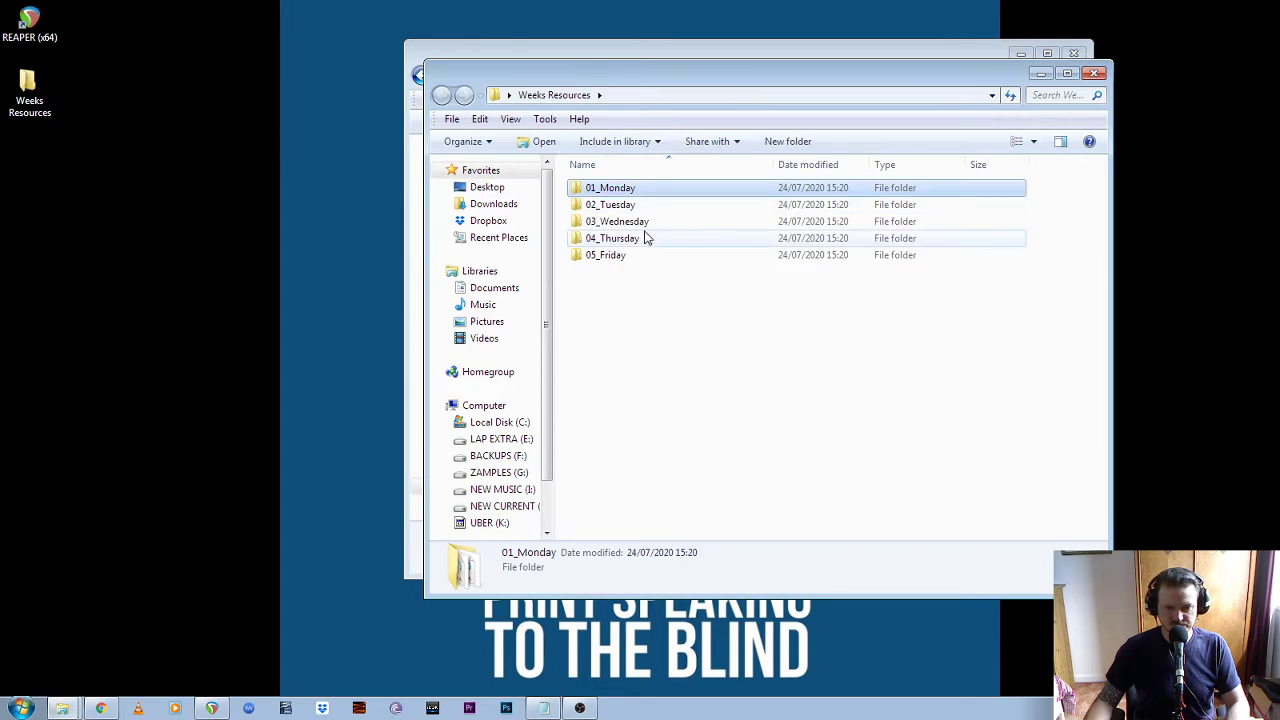
pyautogui.keyDown('shift'); pyautogui.click(640, 258); pyautogui.keyUp('shift')
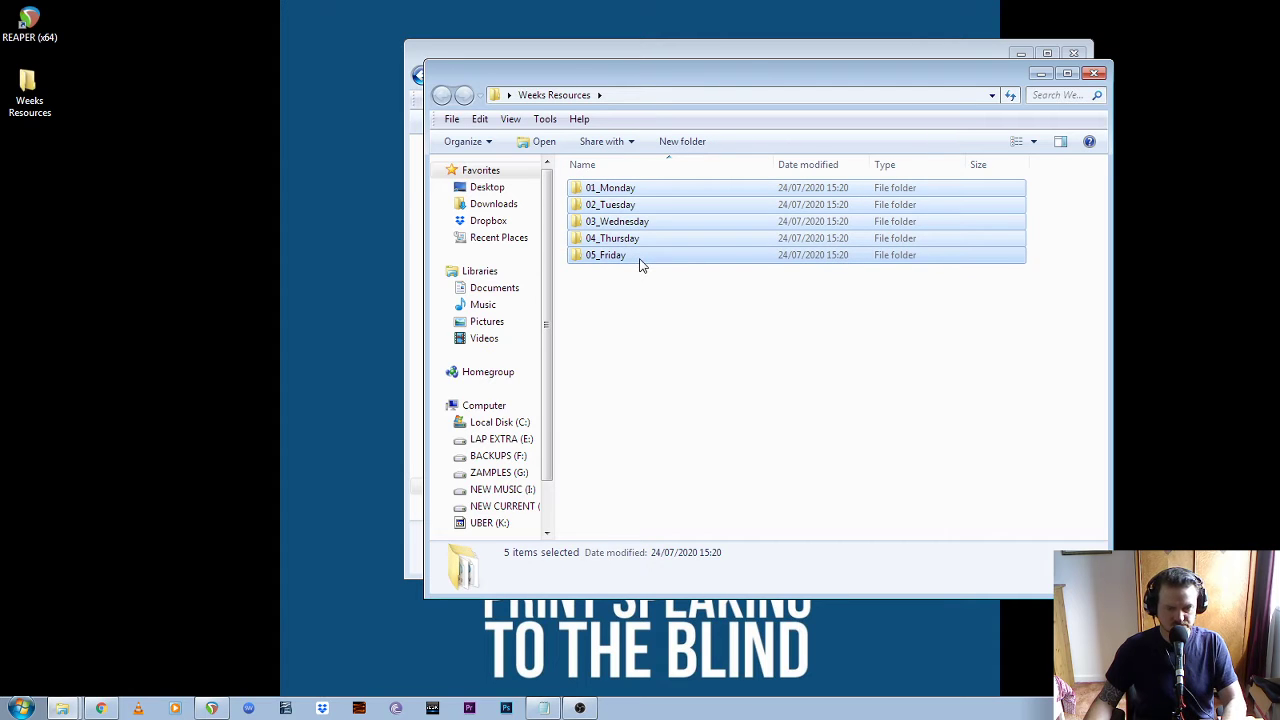
pyautogui.click(788, 50)
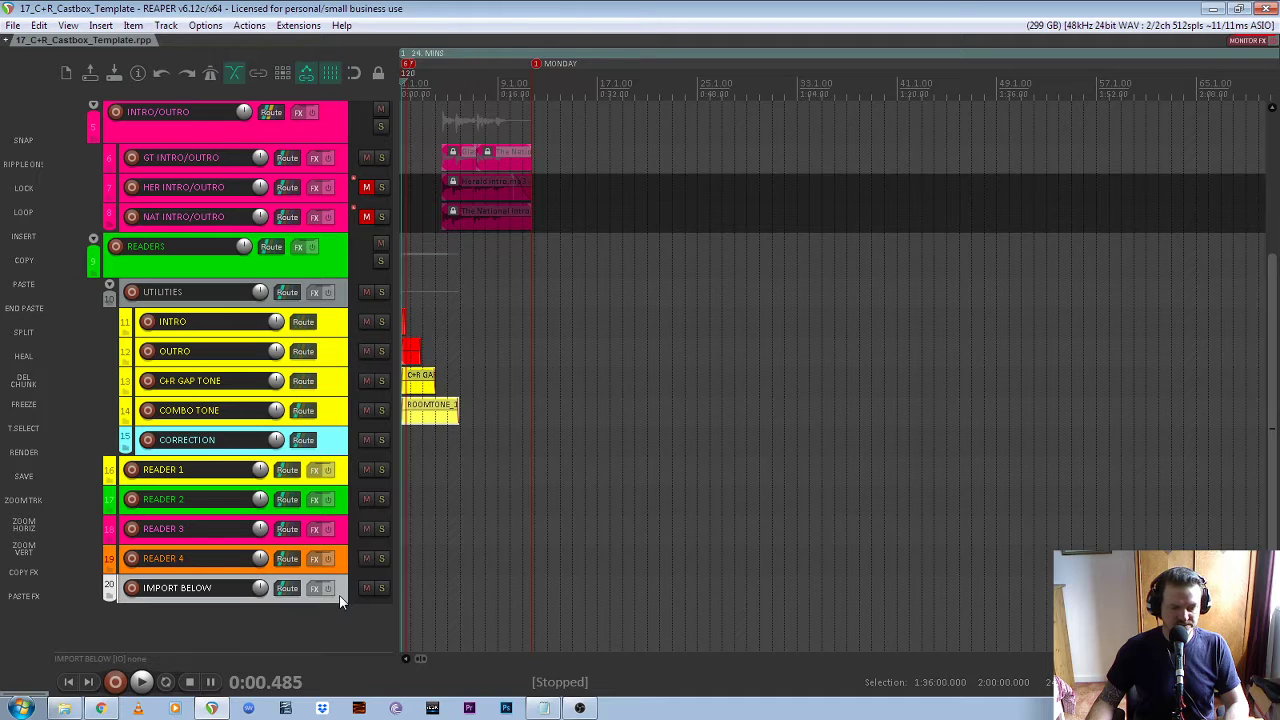
# Extend the REAPER time selection back to 0:00.000 so it spans the Monday to Friday regions up to 2:00:00.000
pyautogui.scroll(-1, 313, 640)
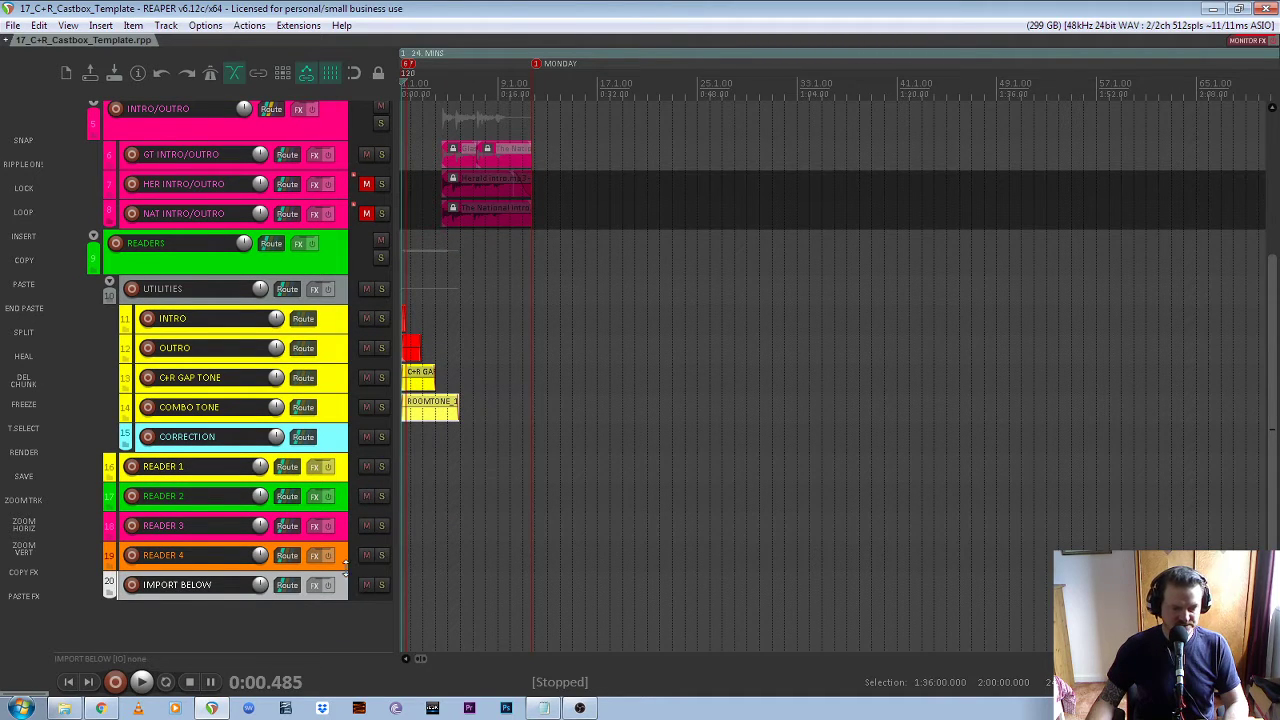
pyautogui.click(345, 583)
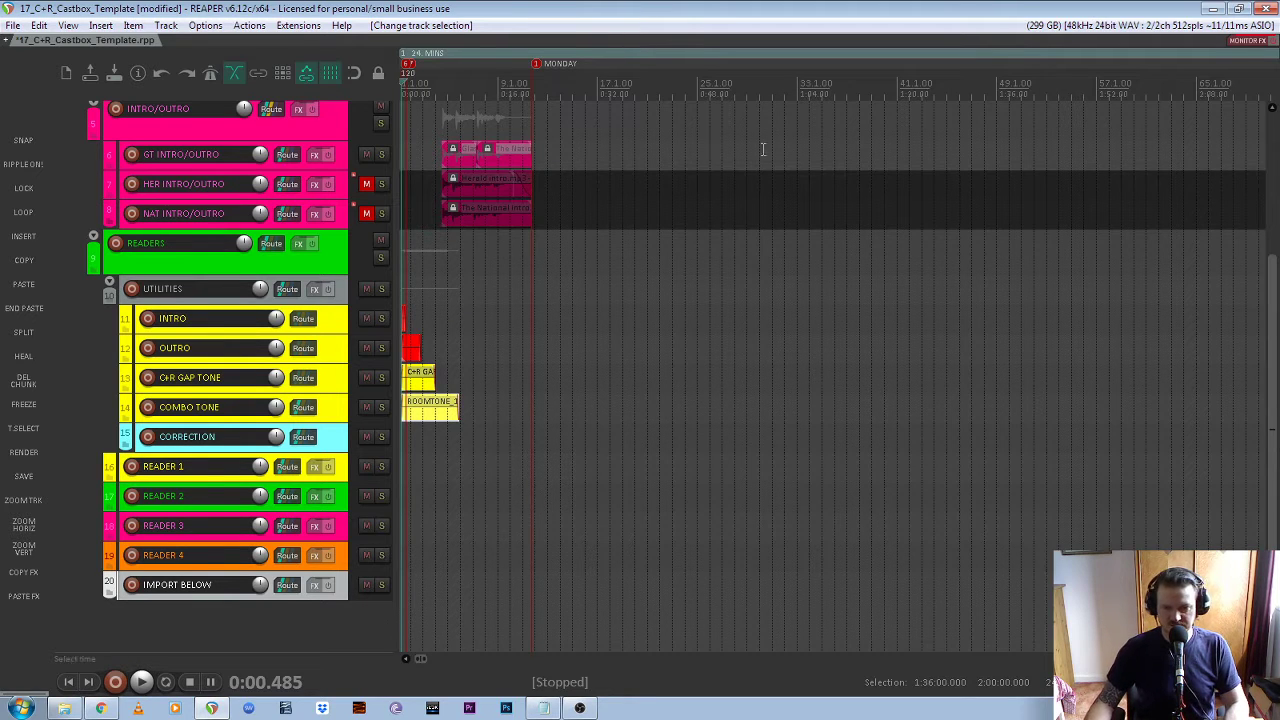
pyautogui.scroll(-6, 762, 149)
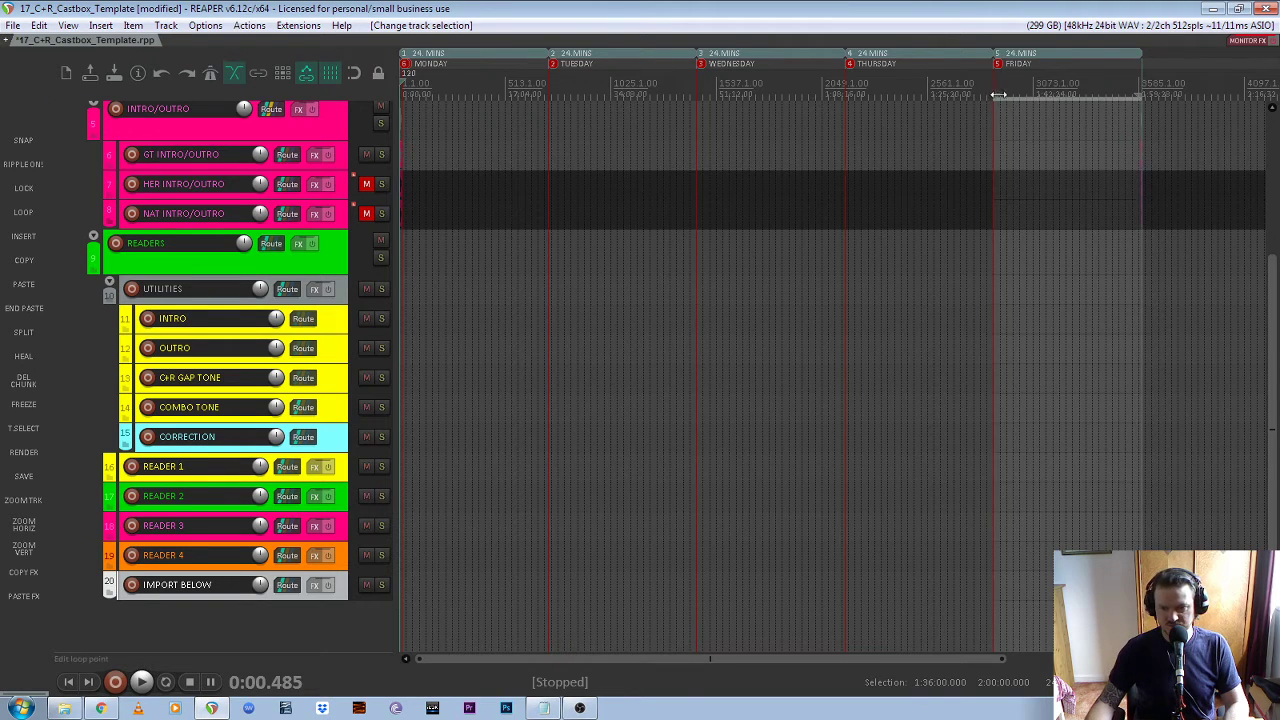
pyautogui.moveTo(997, 97); pyautogui.dragTo(328, 137)
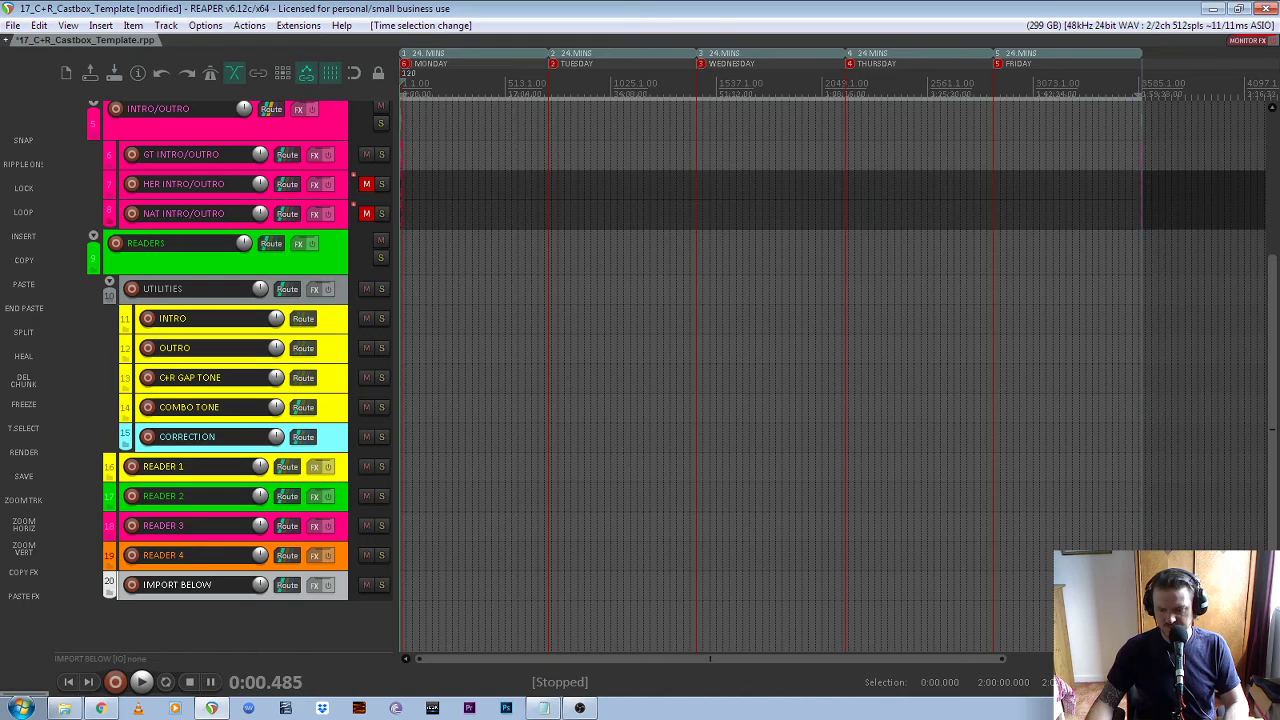
pyautogui.click(1048, 682)
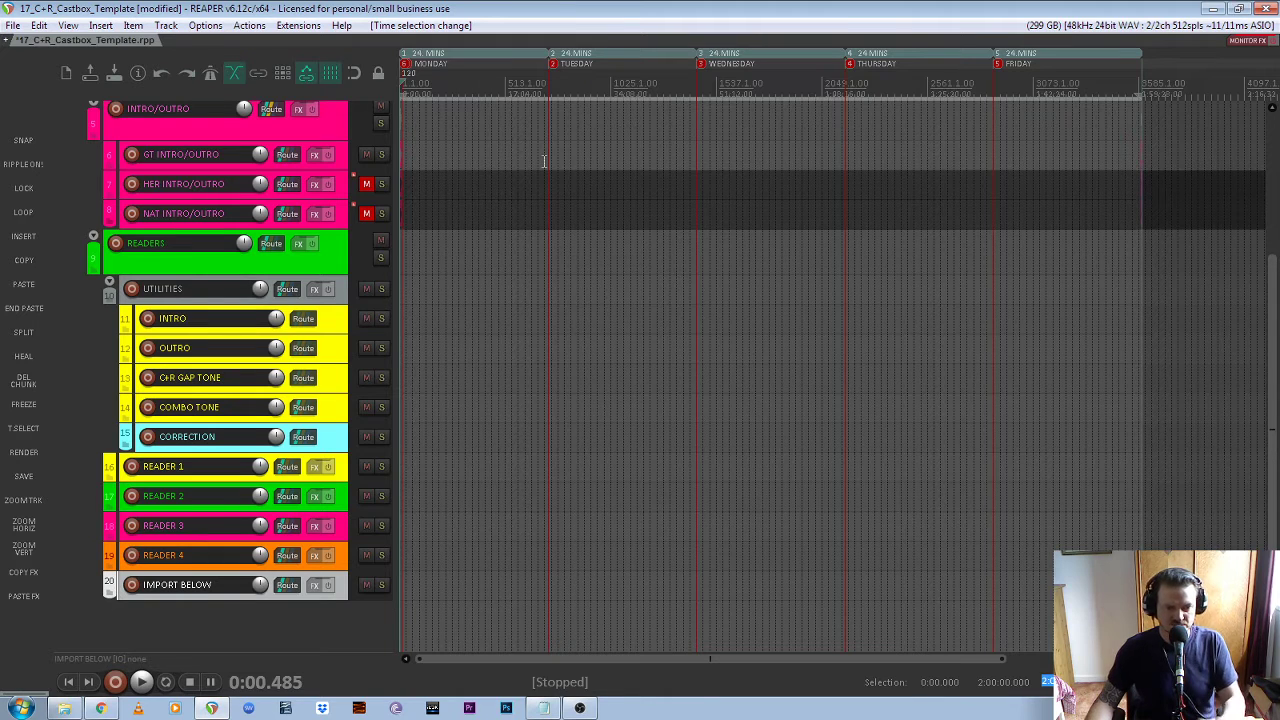
# Add a new track below IMPORT BELOW and nest it as that track's child
pyautogui.click(339, 588)
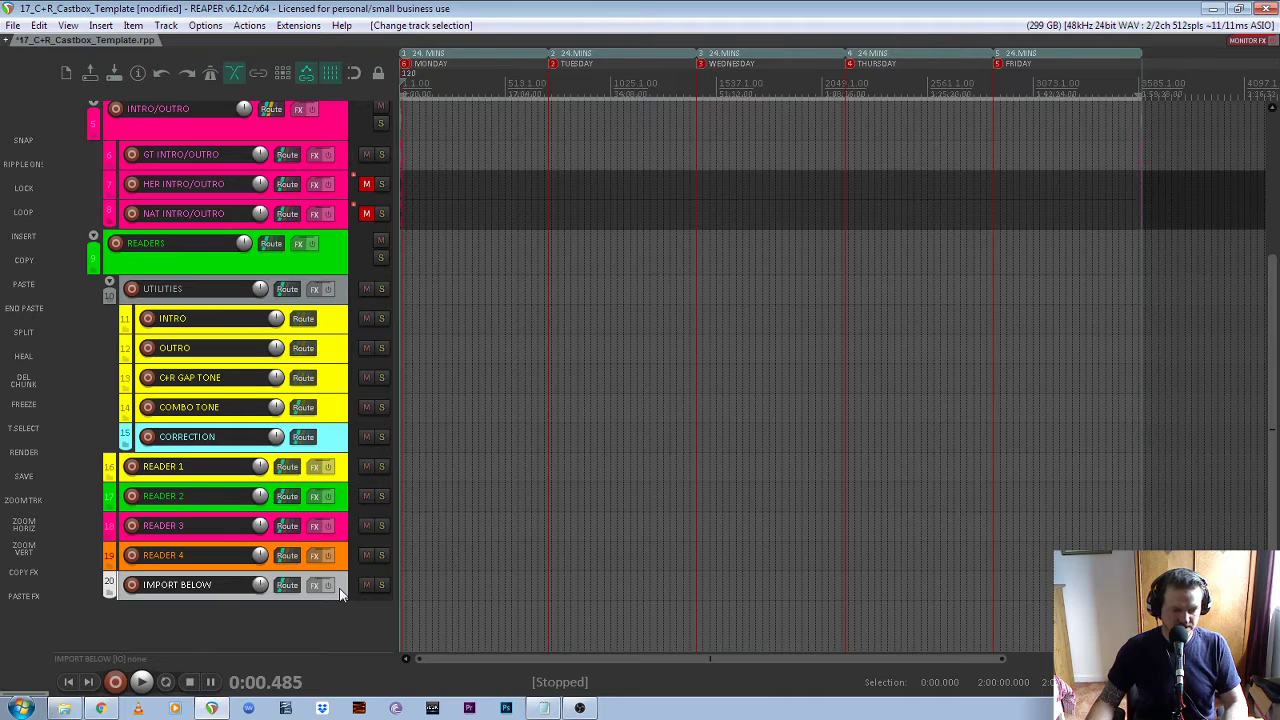
pyautogui.doubleClick(310, 625)
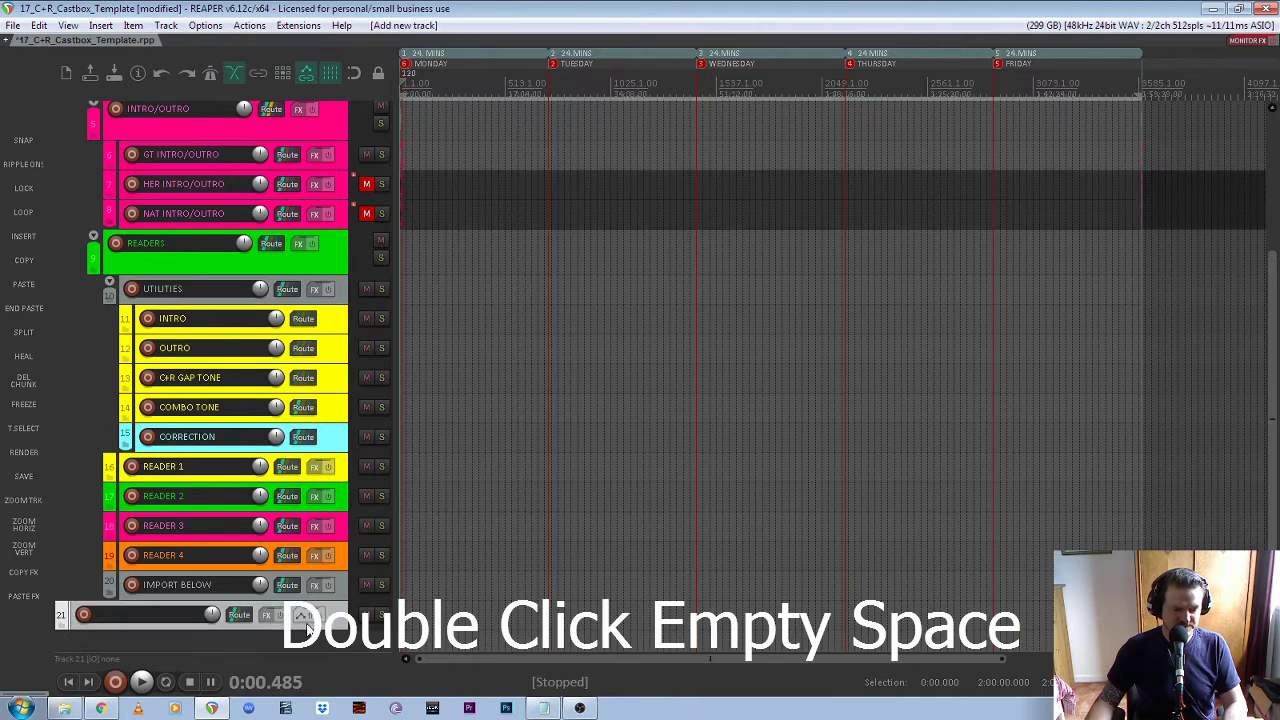
pyautogui.scroll(-1, 312, 650)
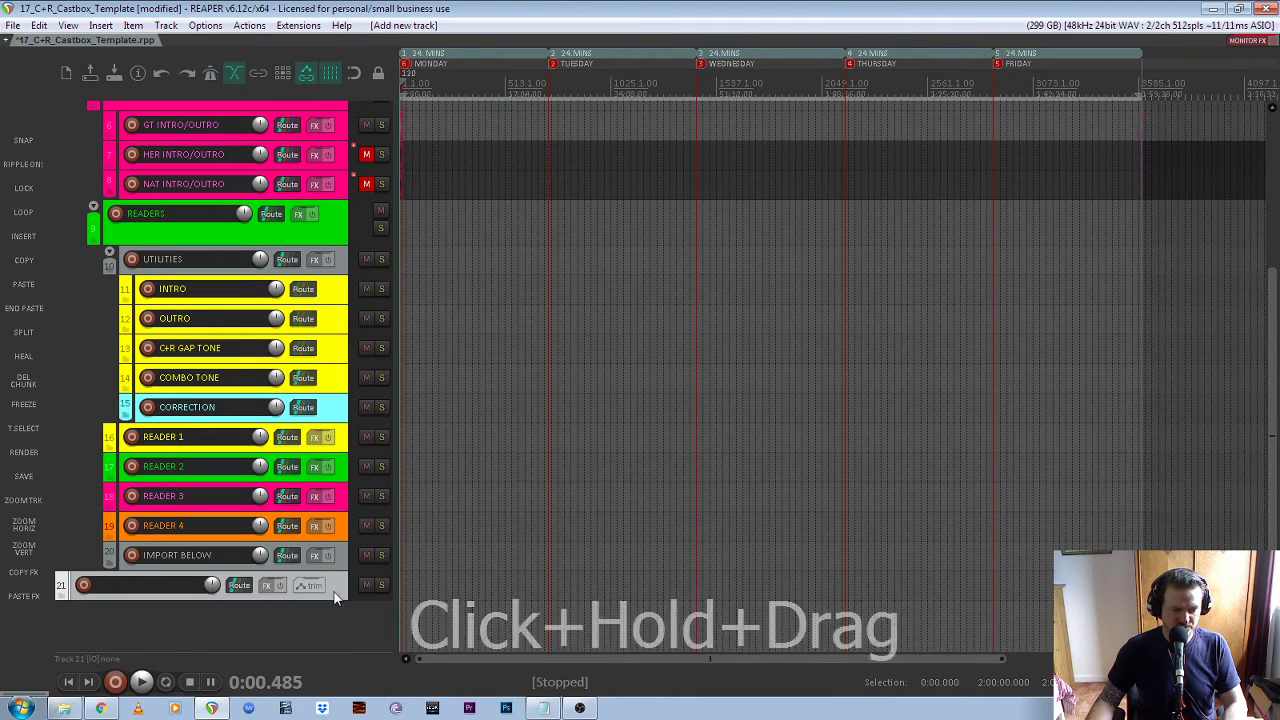
pyautogui.moveTo(337, 584); pyautogui.dragTo(343, 563)
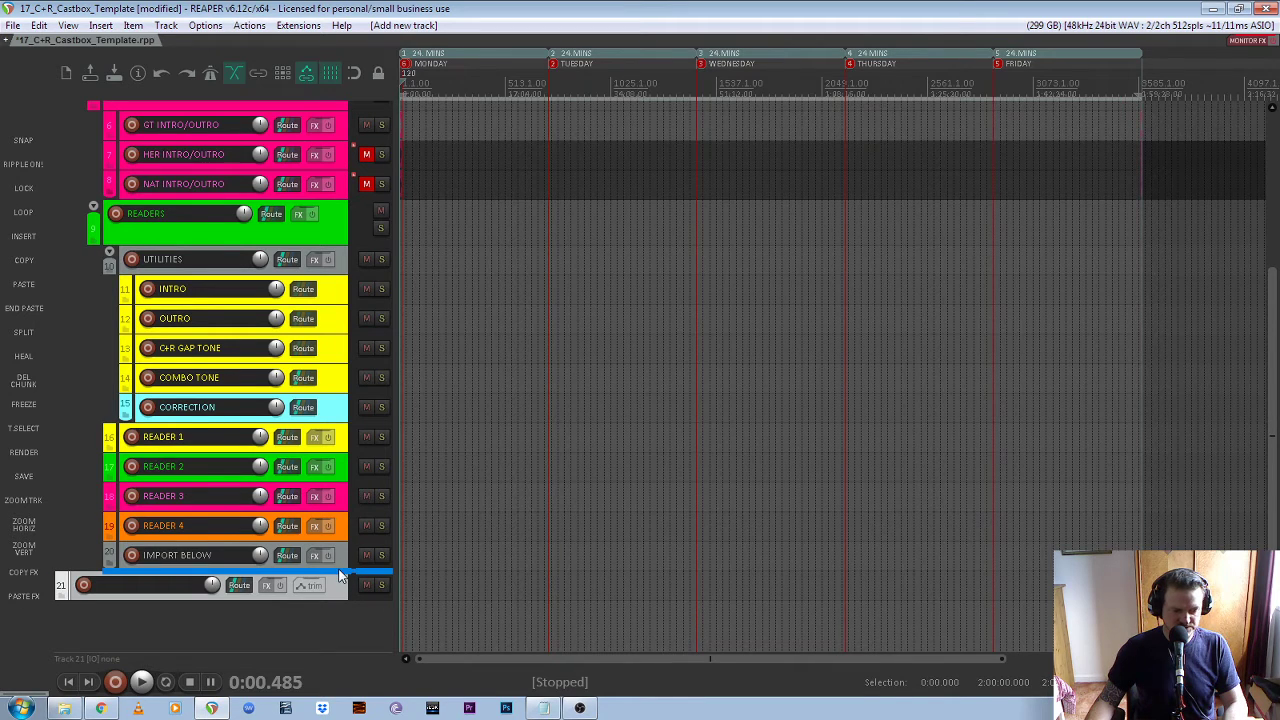
pyautogui.moveTo(340, 569); pyautogui.dragTo(340, 568)
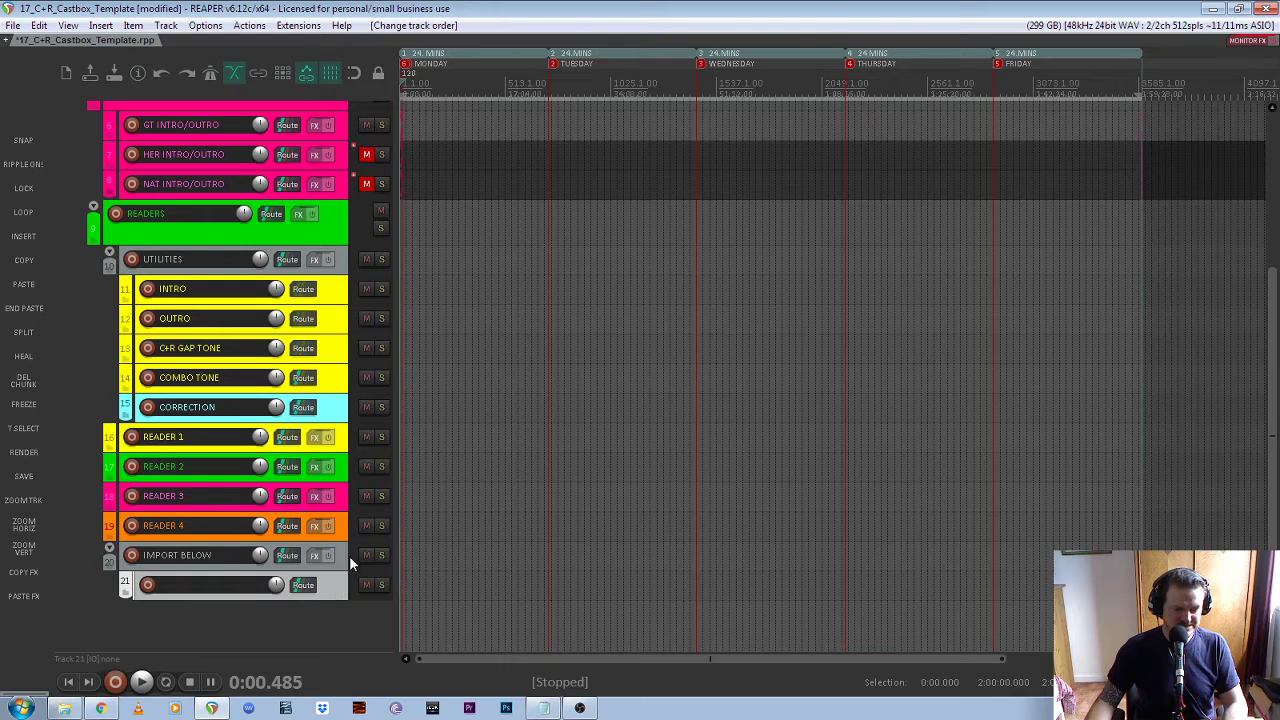
# Name the new child track under IMPORT BELOW MONDAY and keep it selected
pyautogui.click(336, 558)
pyautogui.click(326, 591)
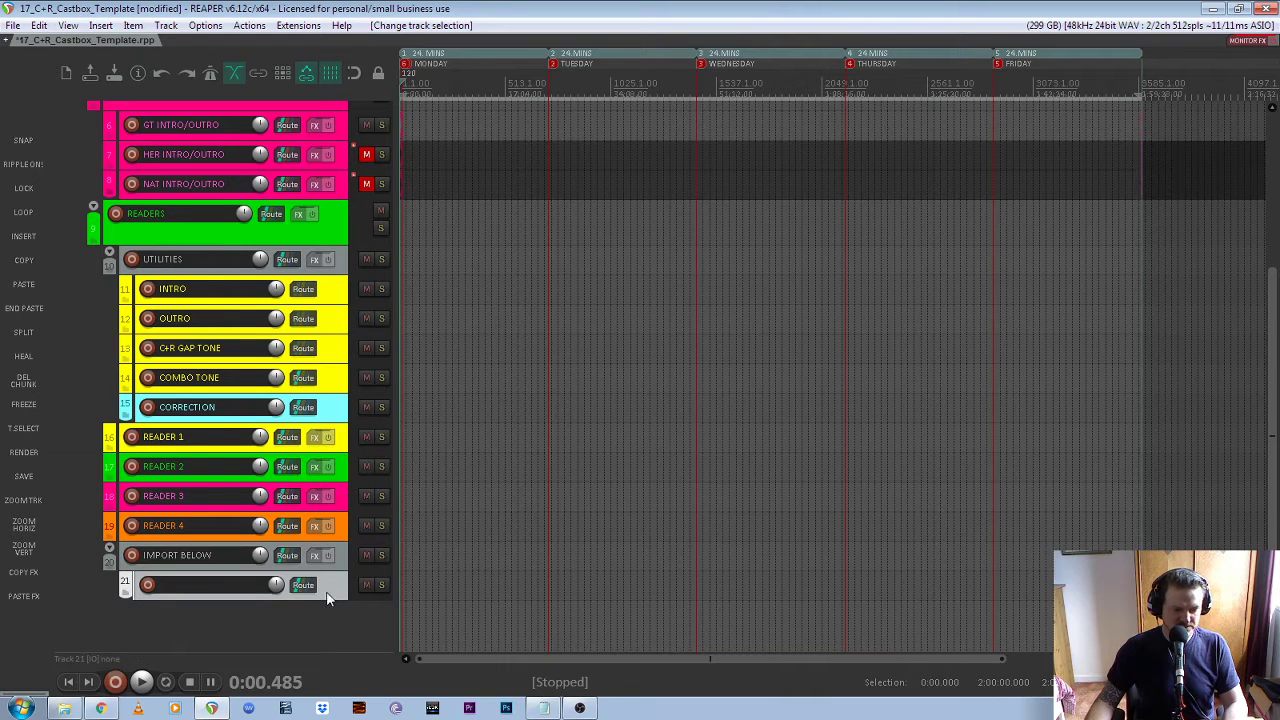
pyautogui.doubleClick(208, 584)
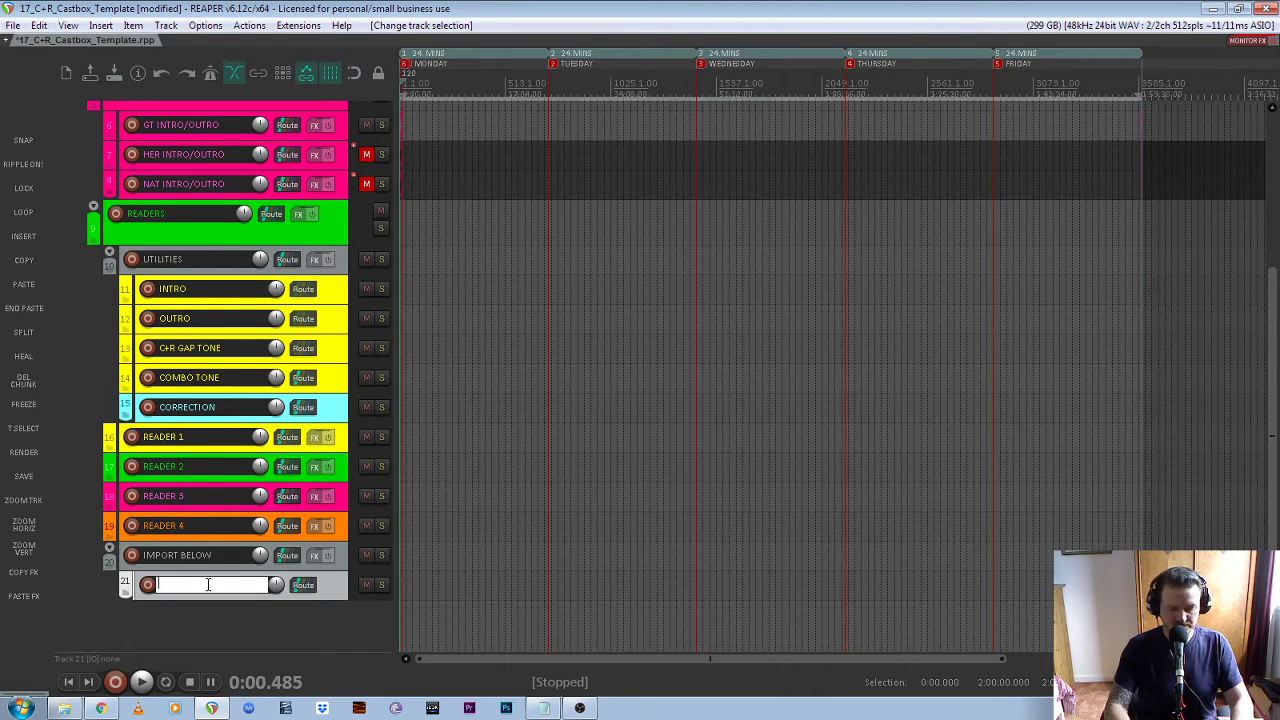
pyautogui.write('MOND')
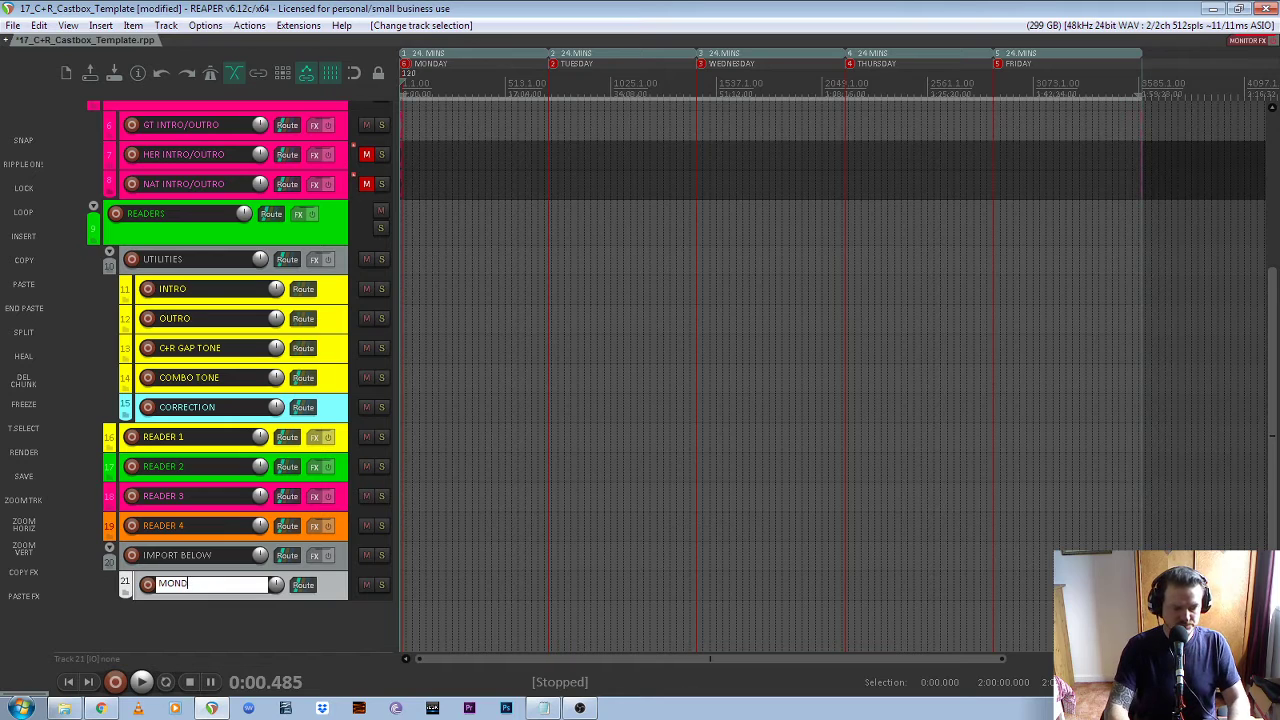
pyautogui.write('AY')
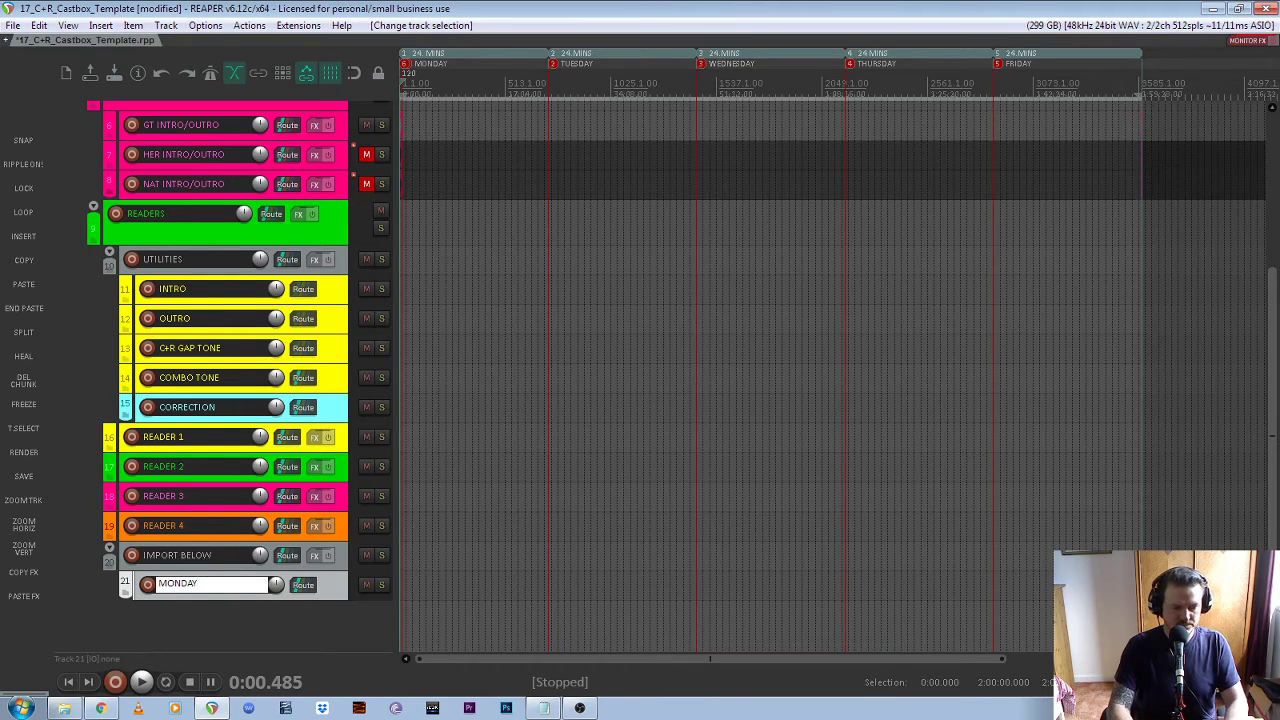
pyautogui.press('Return')
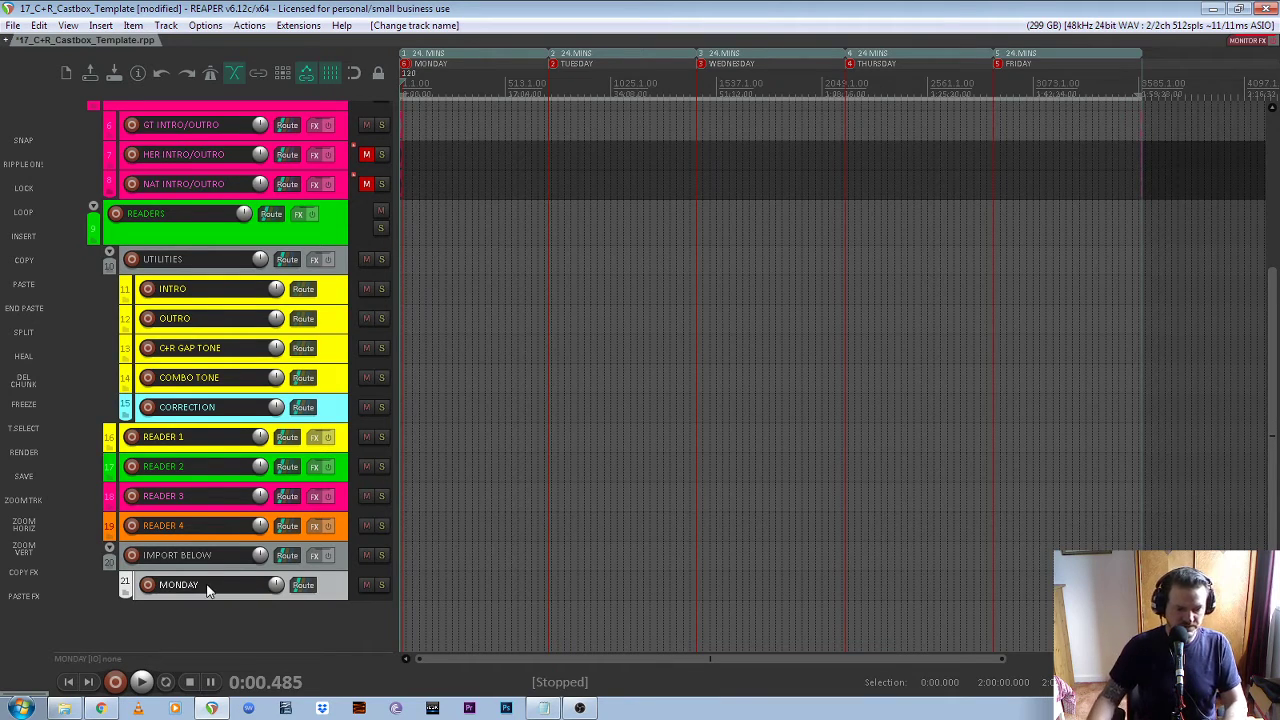
pyautogui.click(345, 567)
pyautogui.click(339, 586)
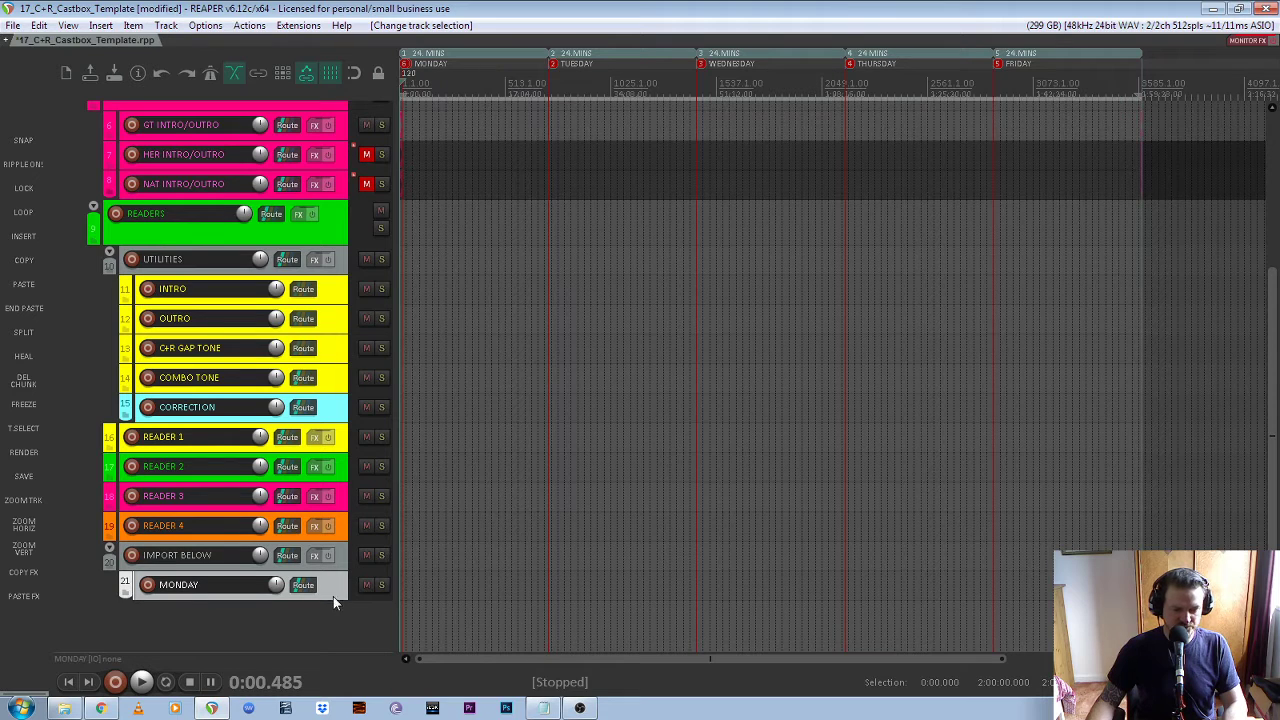
# Try the edit cursor on marker 7, and finally place it on marker 6 near the project start
pyautogui.scroll(2, 403, 538)
pyautogui.scroll(5, 403, 538)
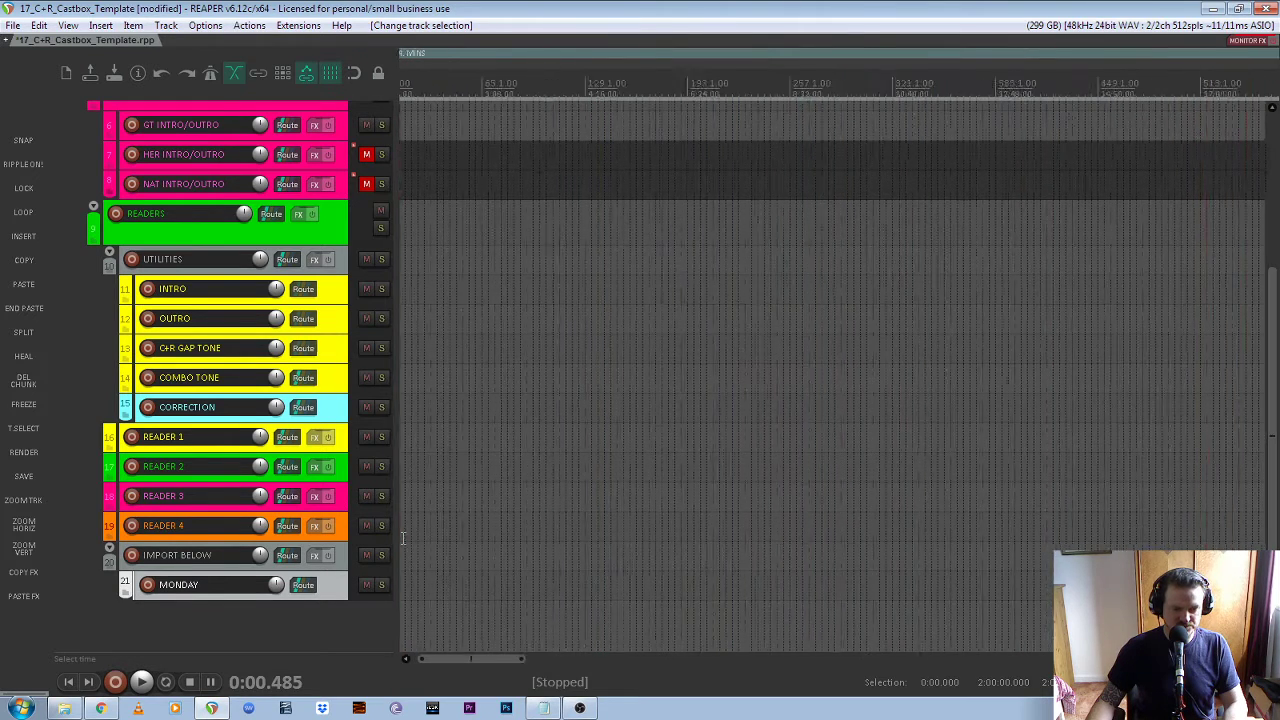
pyautogui.moveTo(423, 658); pyautogui.dragTo(387, 659)
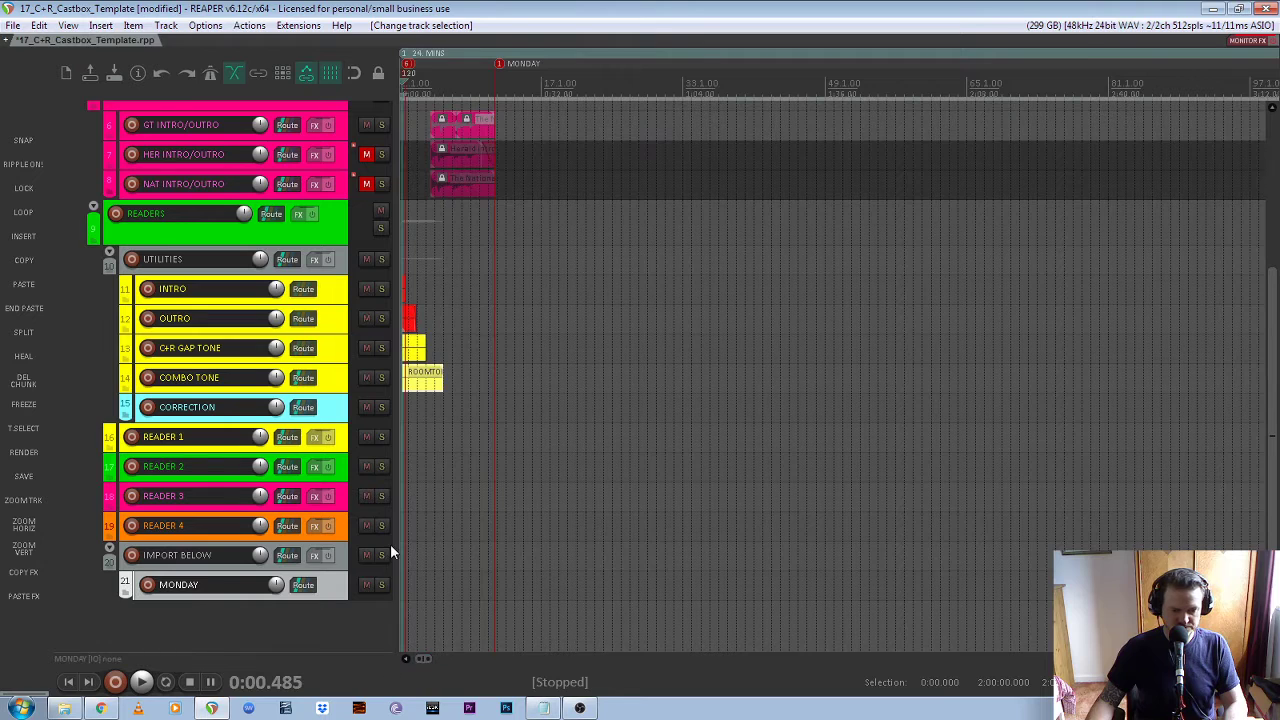
pyautogui.scroll(2, 406, 548)
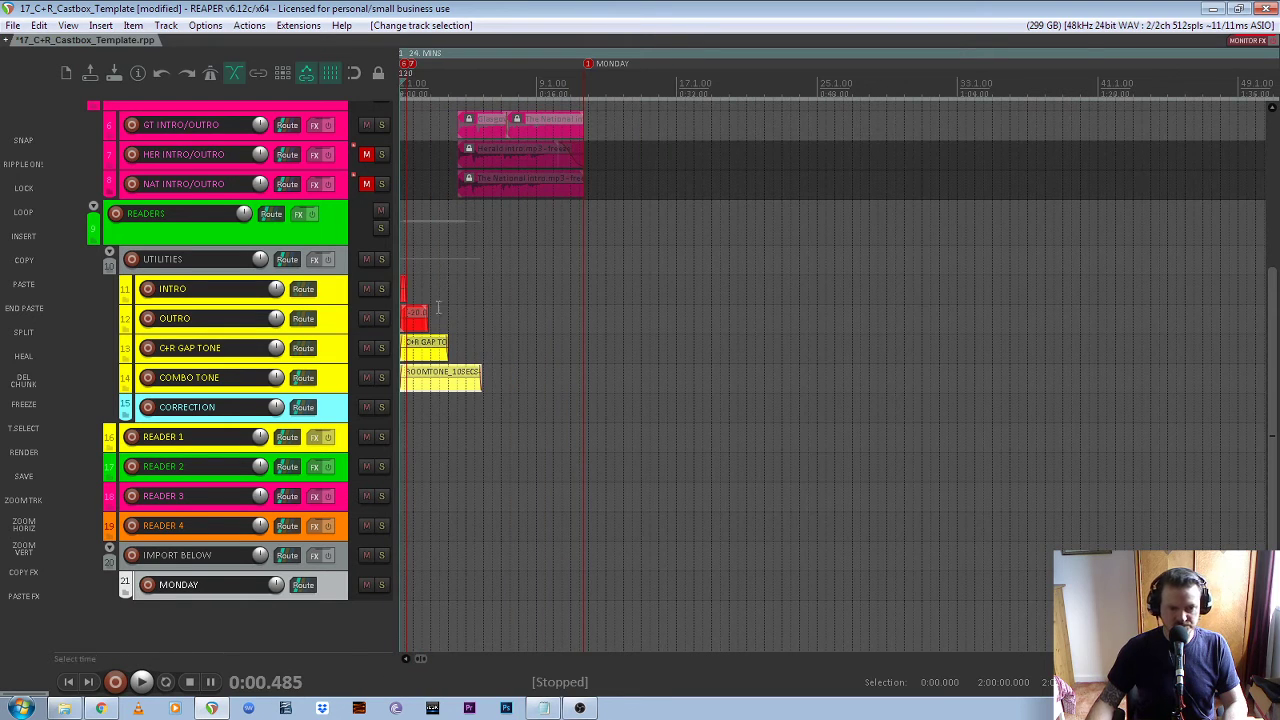
pyautogui.scroll(4, 400, 488)
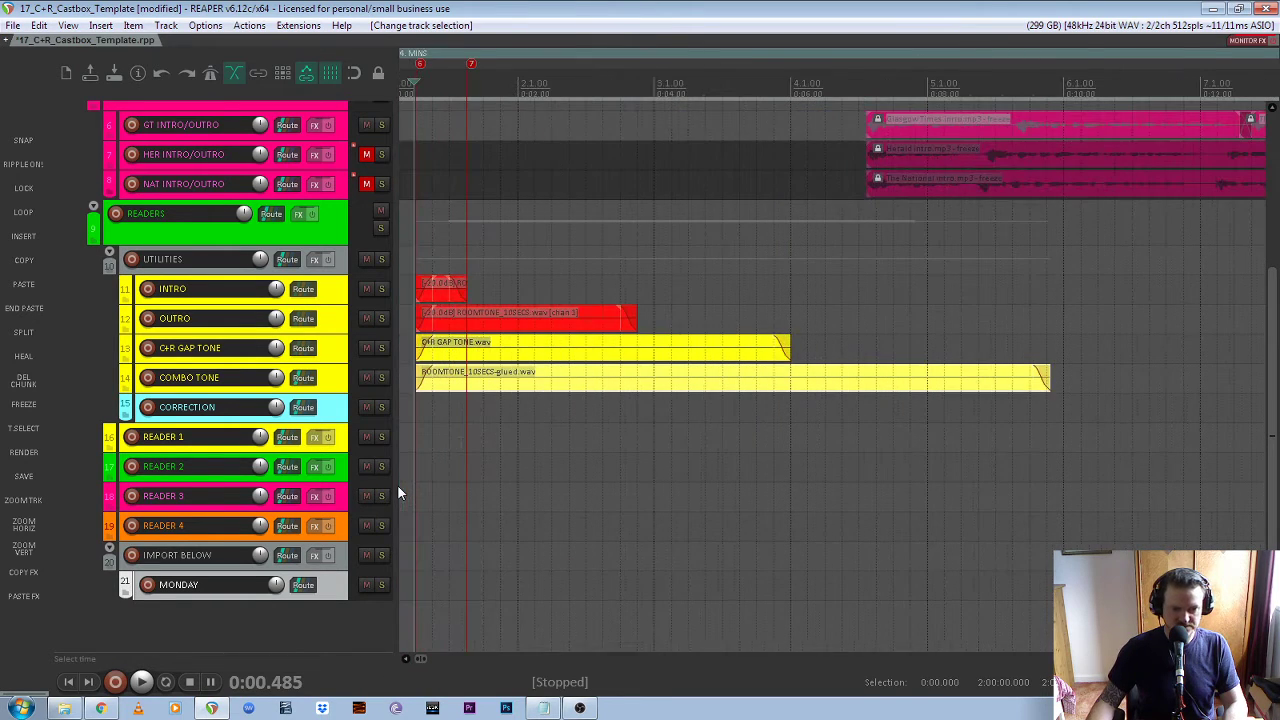
pyautogui.click(472, 66)
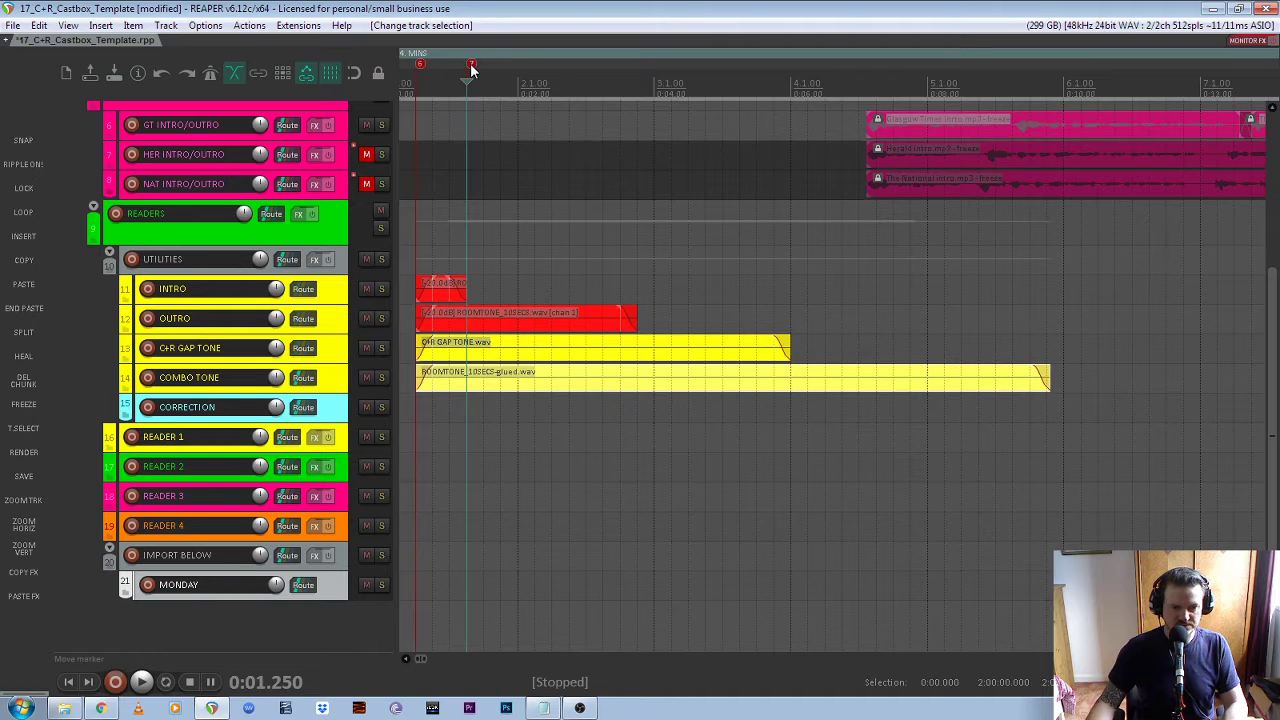
pyautogui.click(472, 66)
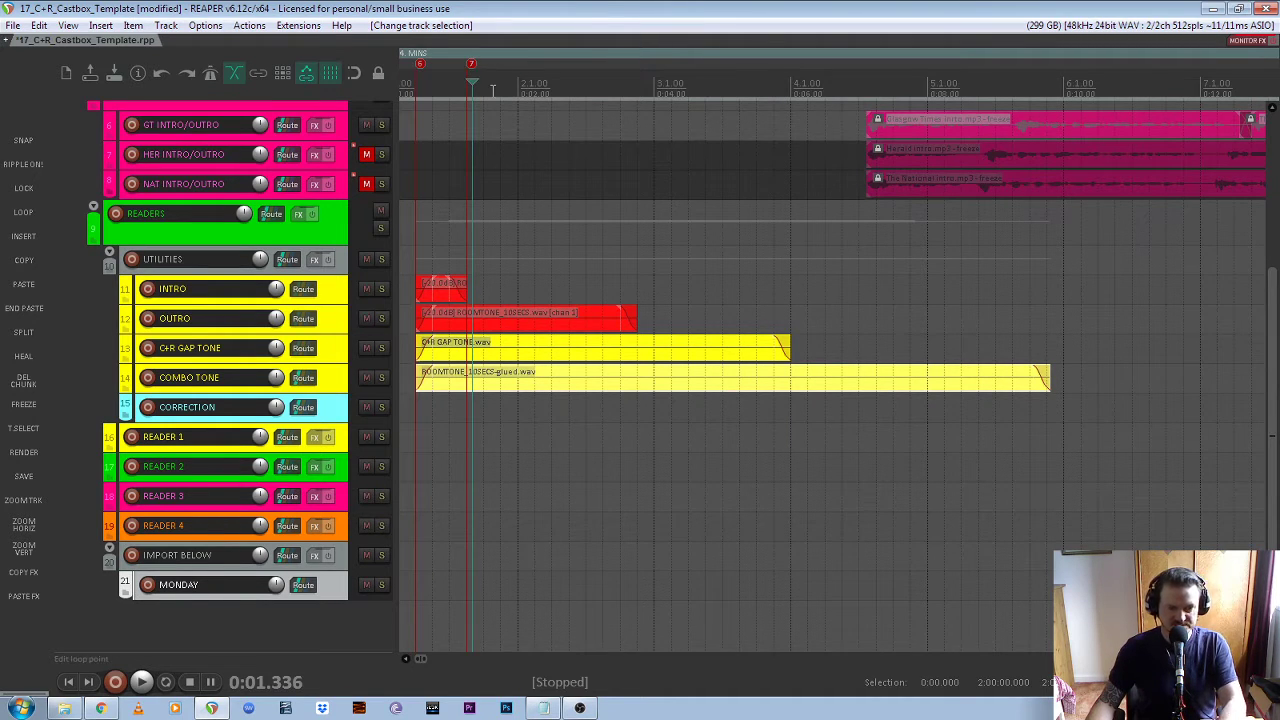
pyautogui.press('7')
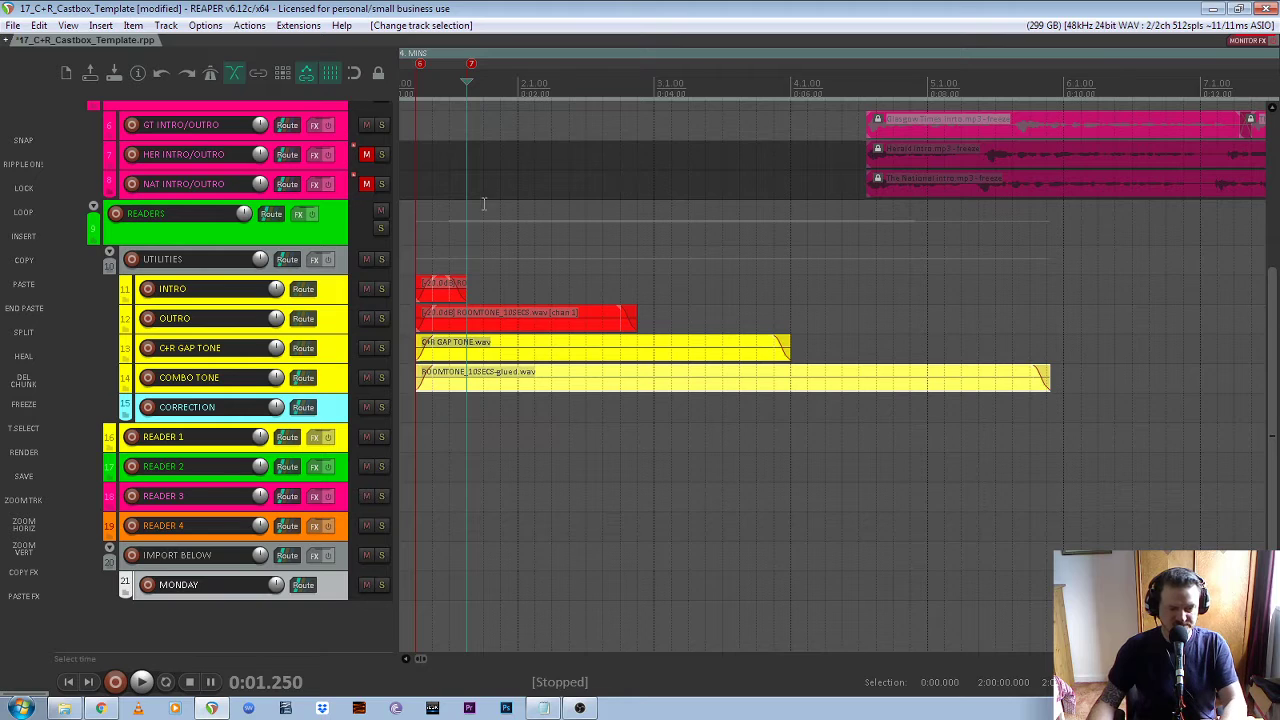
pyautogui.press('6')
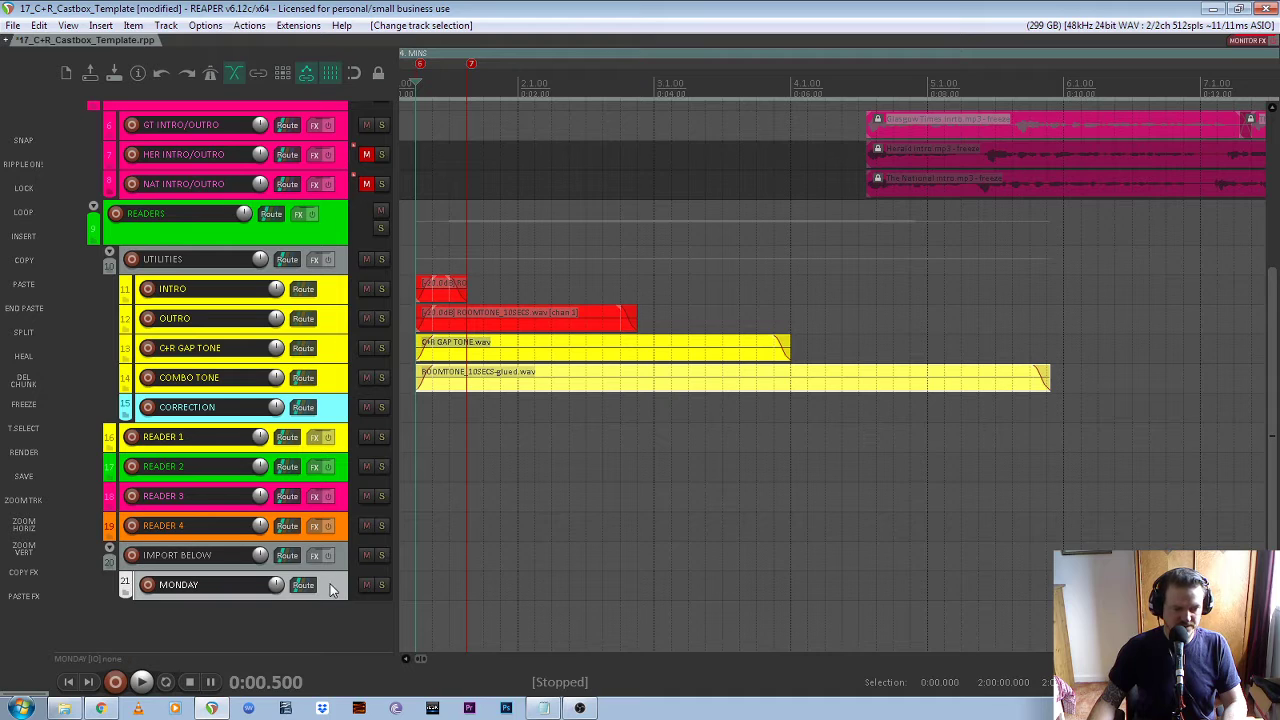
# Start inserting media on a new track below MONDAY and browse to Resources\01_Monday in 2020_07_25_C+R_GT_Castbox on NEW CURRENT (J:)
pyautogui.click(22, 236)
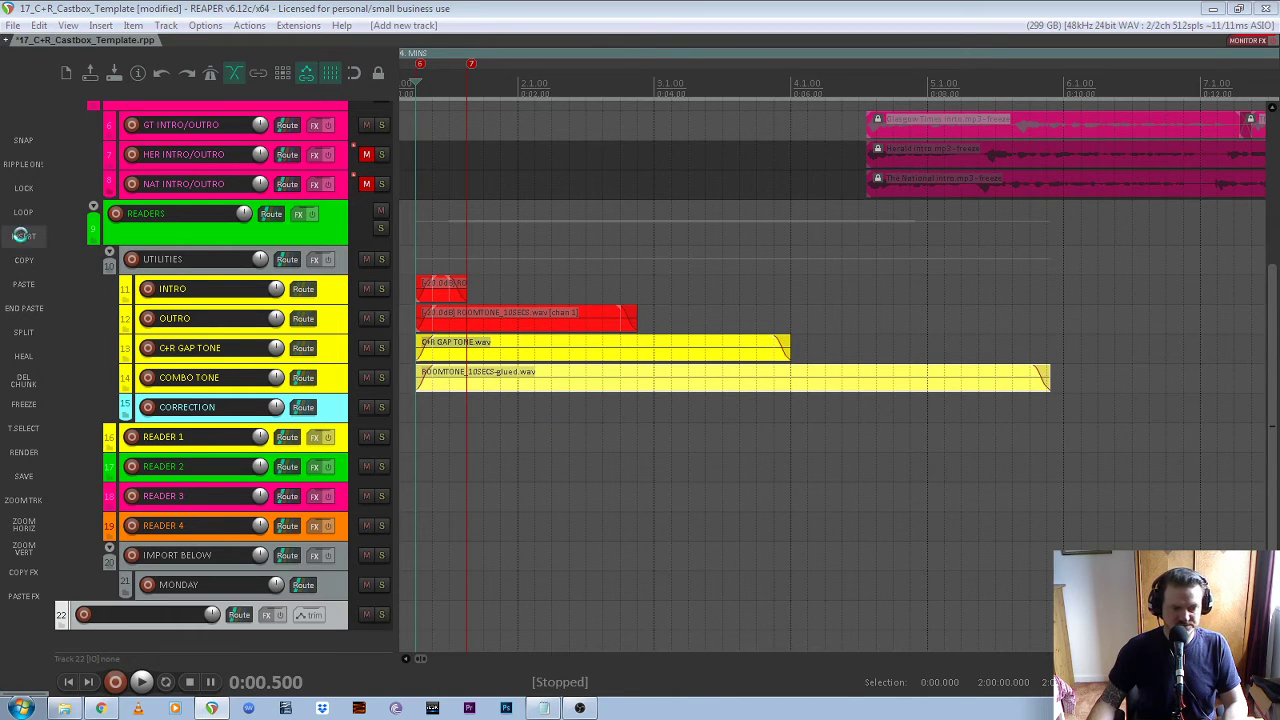
pyautogui.click(22, 236)
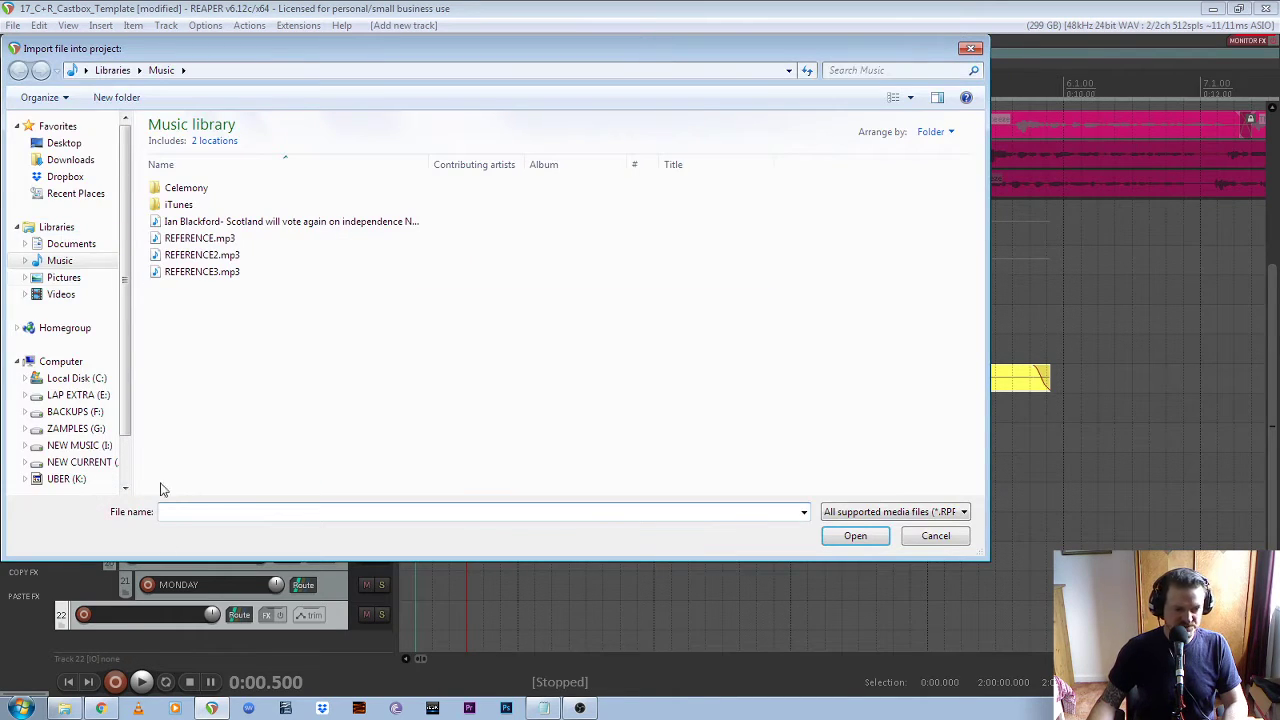
pyautogui.click(82, 462)
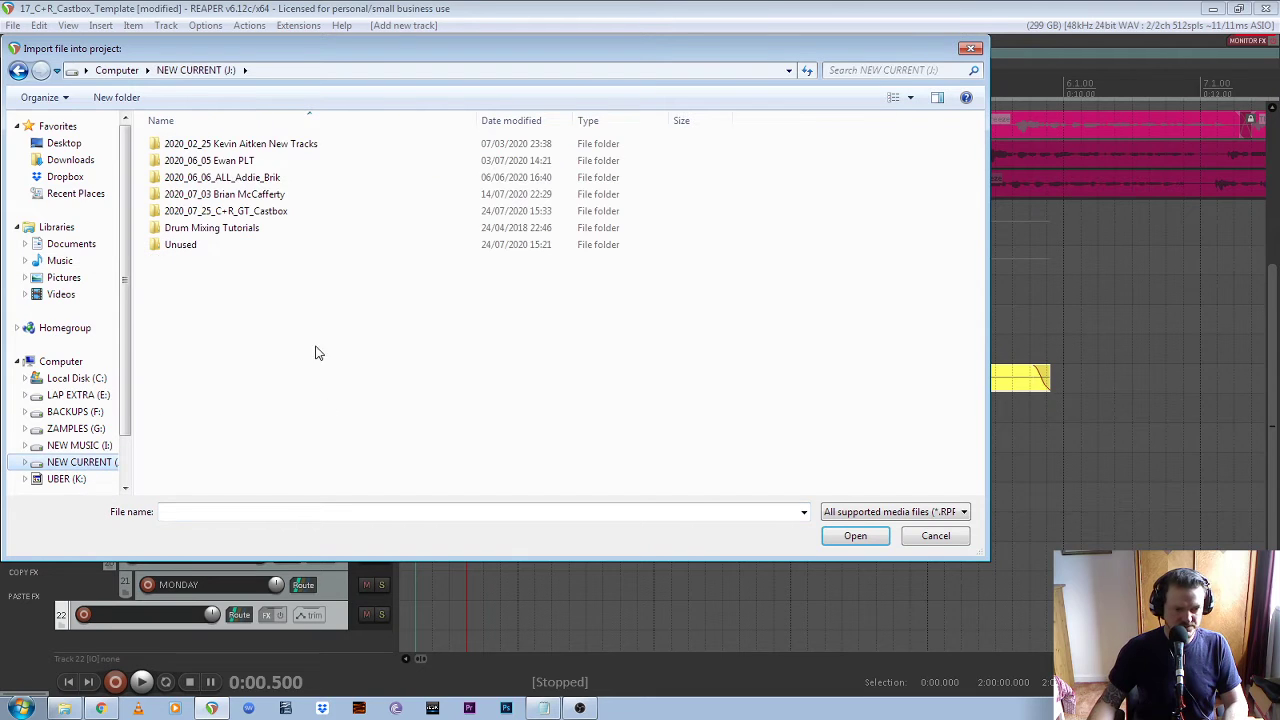
pyautogui.doubleClick(260, 213)
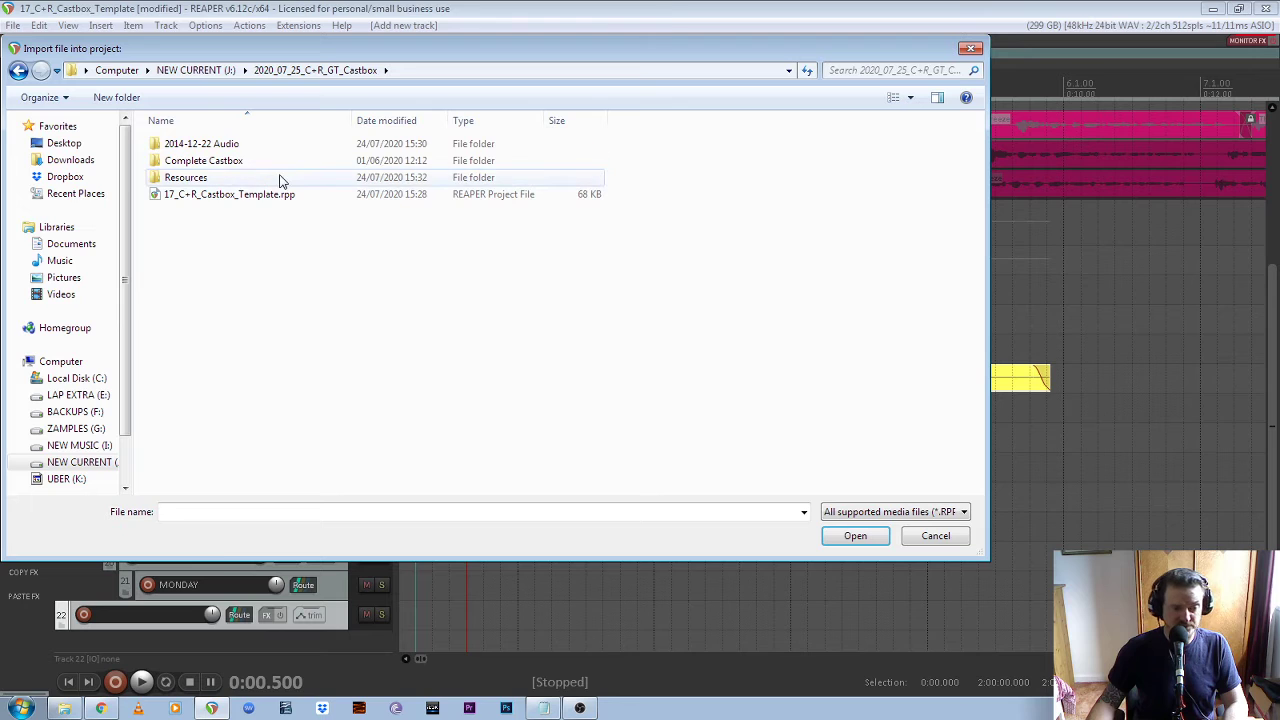
pyautogui.doubleClick(280, 180)
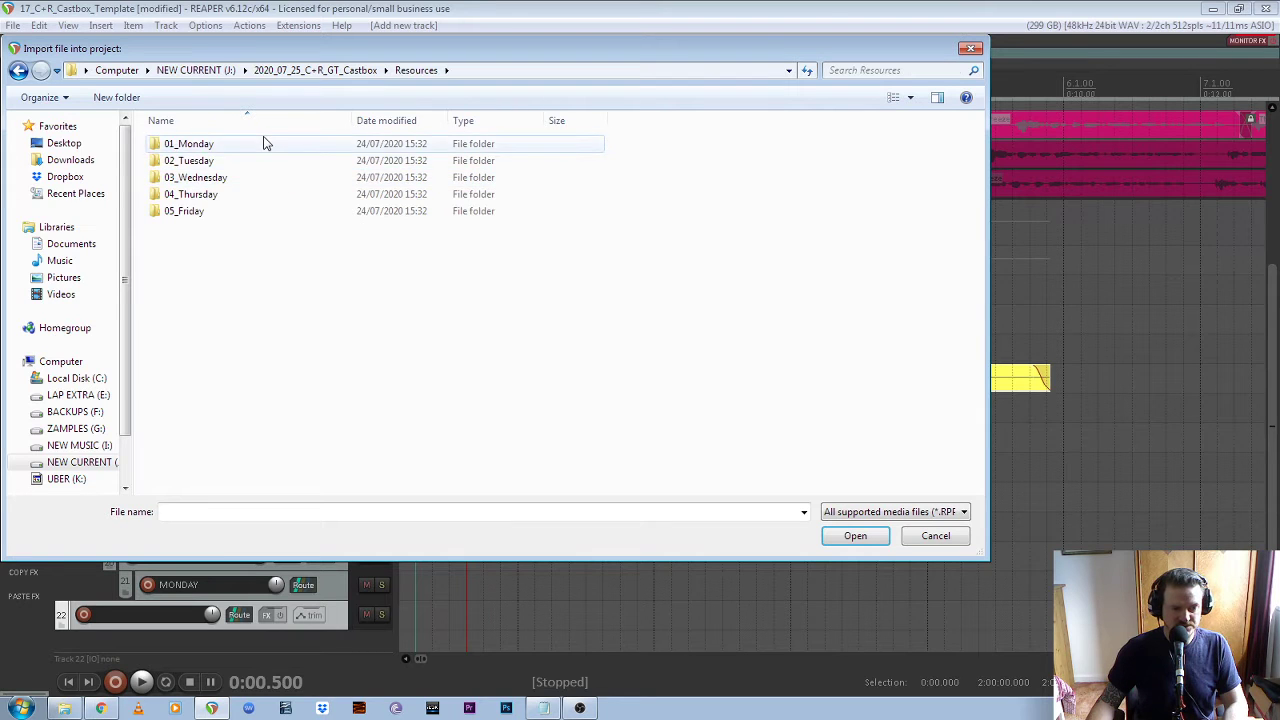
pyautogui.doubleClick(263, 143)
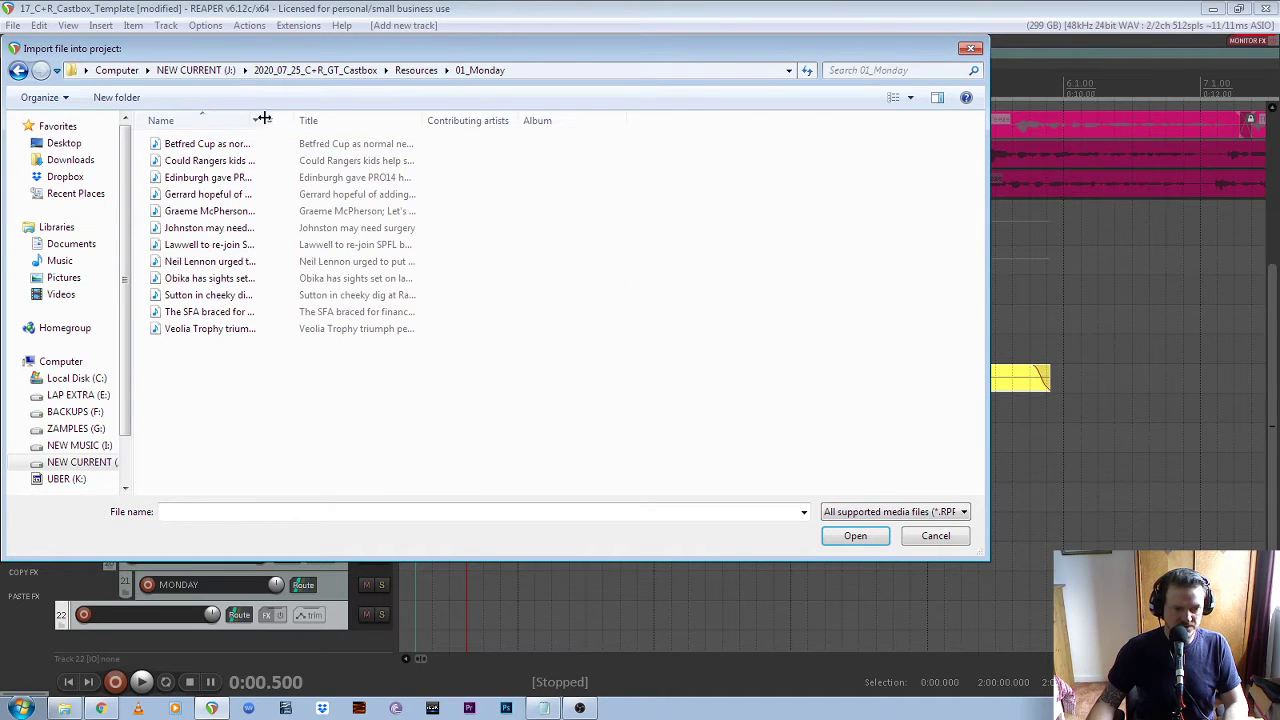
# Import all twelve .m4a files from the 01_Monday folder, placing them on separate tracks
pyautogui.moveTo(294, 120); pyautogui.dragTo(520, 126)
pyautogui.click(250, 145)
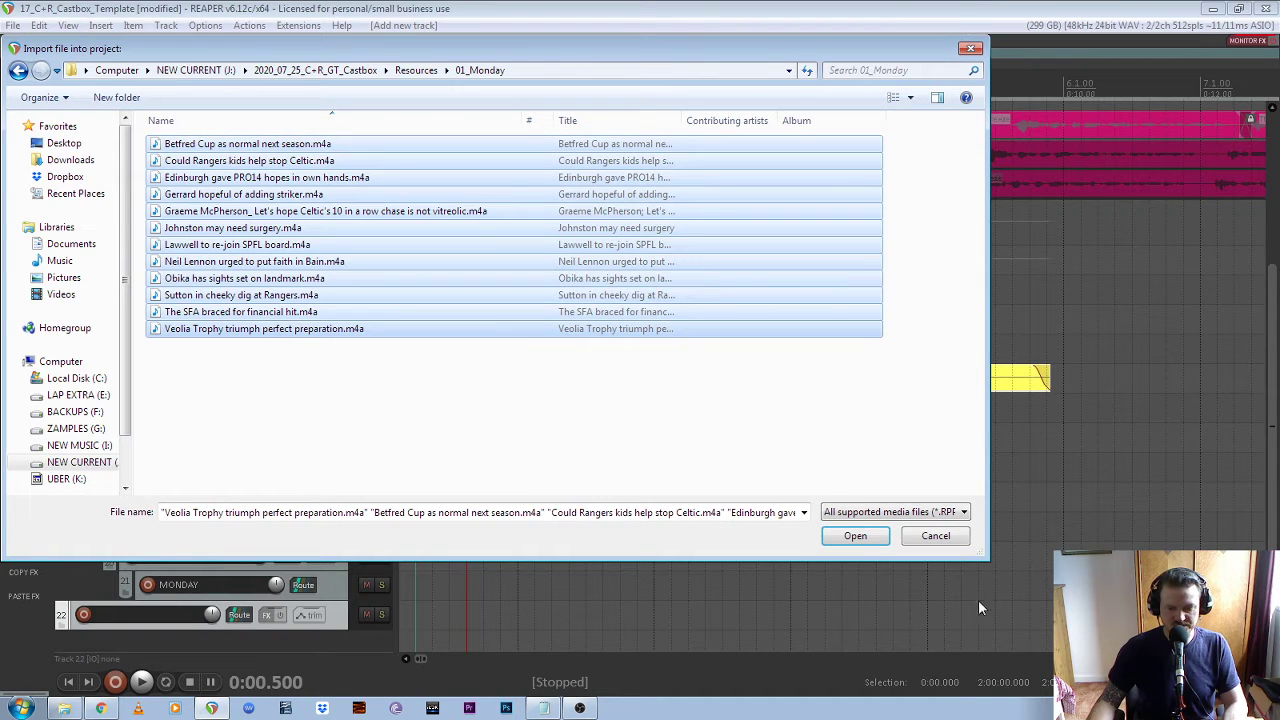
pyautogui.click(856, 536)
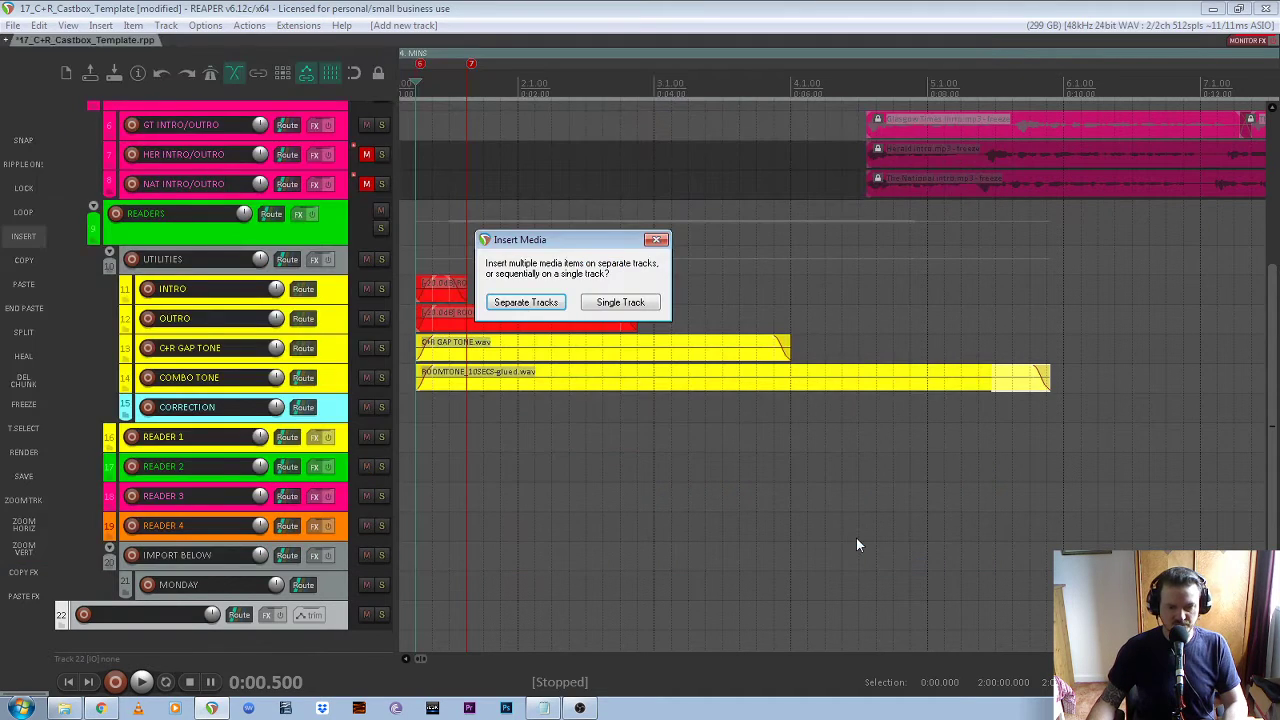
pyautogui.click(527, 302)
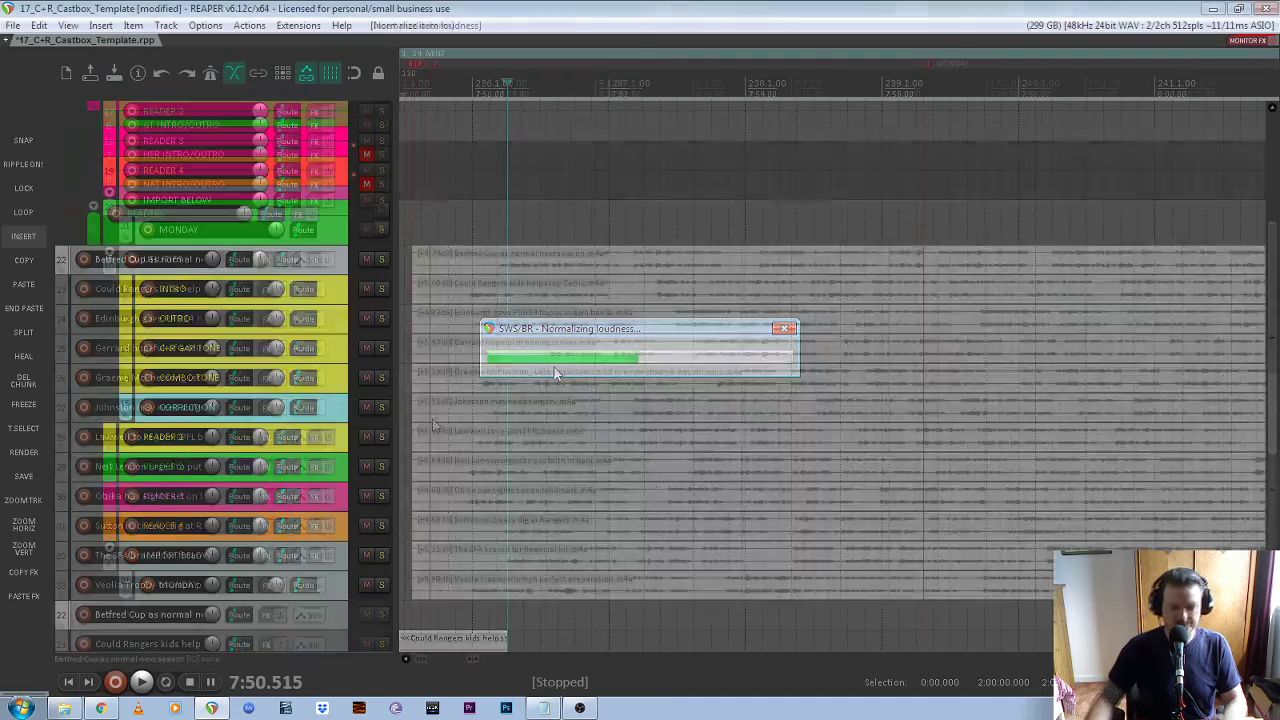
# Nest all the imported article tracks, from Betfred Cup to Veolia Trophy, as children of the MONDAY track
pyautogui.scroll(-3, 404, 412)
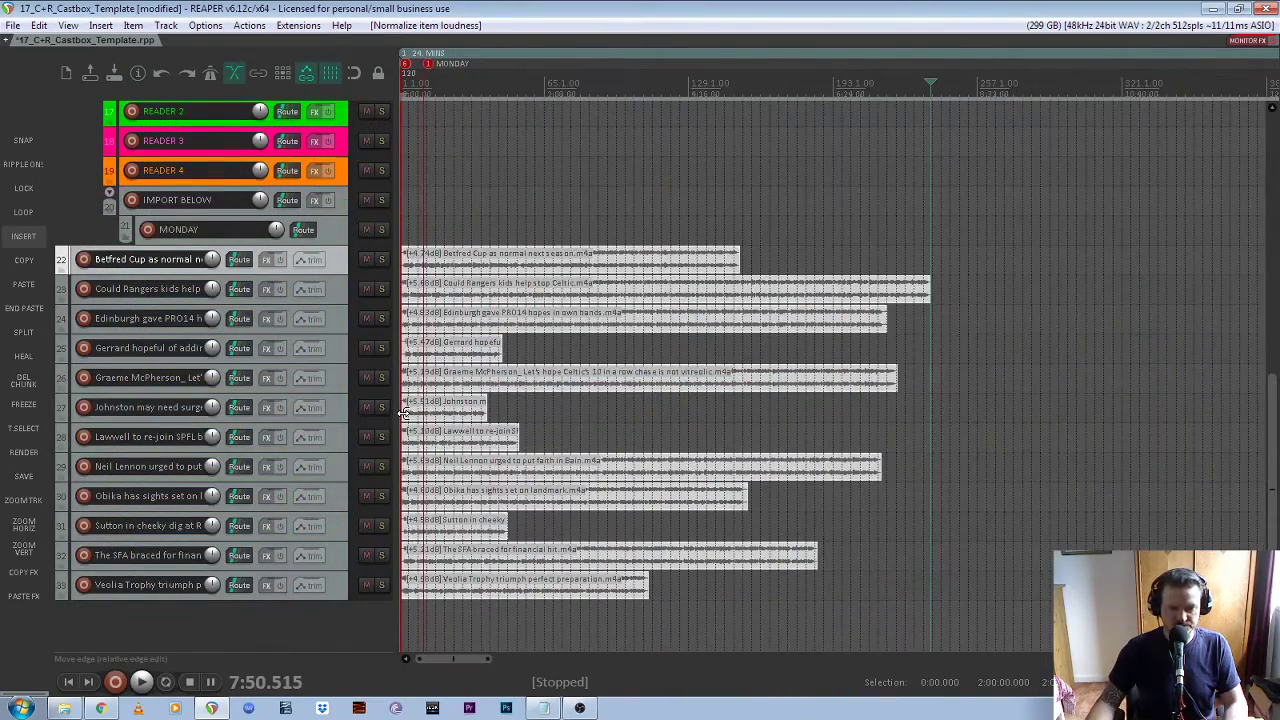
pyautogui.click(331, 289)
pyautogui.click(329, 264)
pyautogui.click(324, 236)
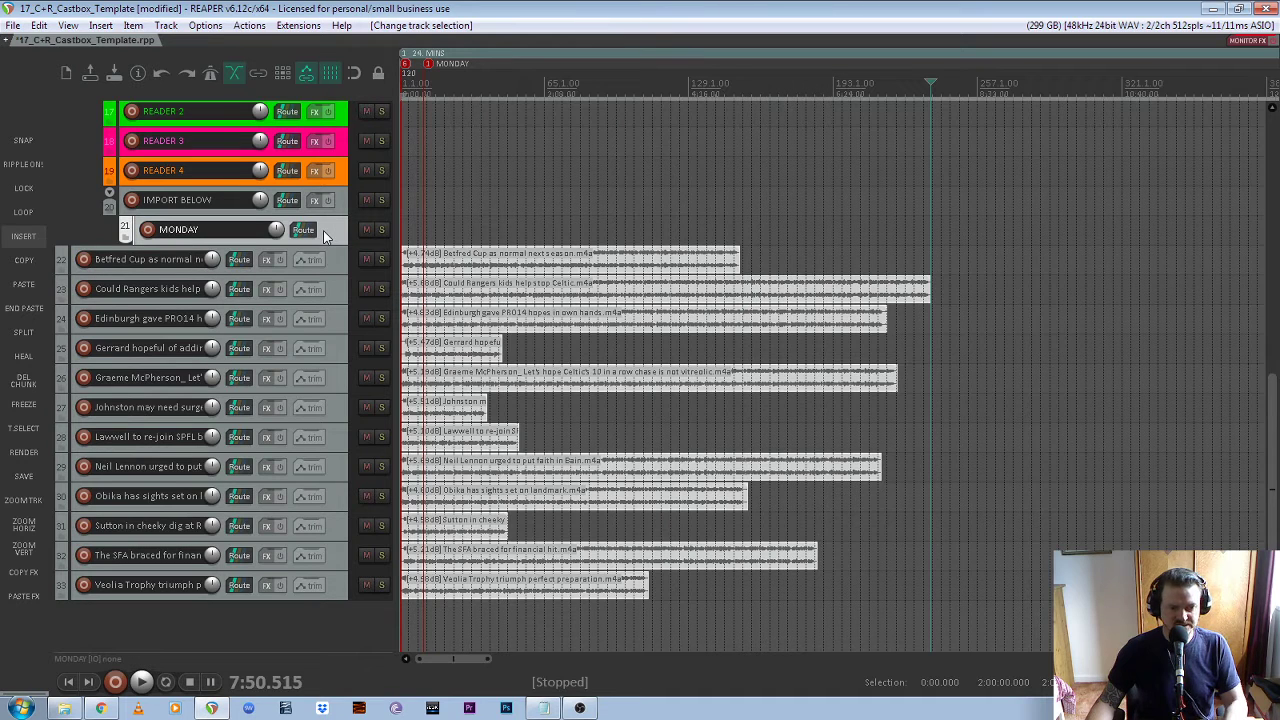
pyautogui.click(332, 266)
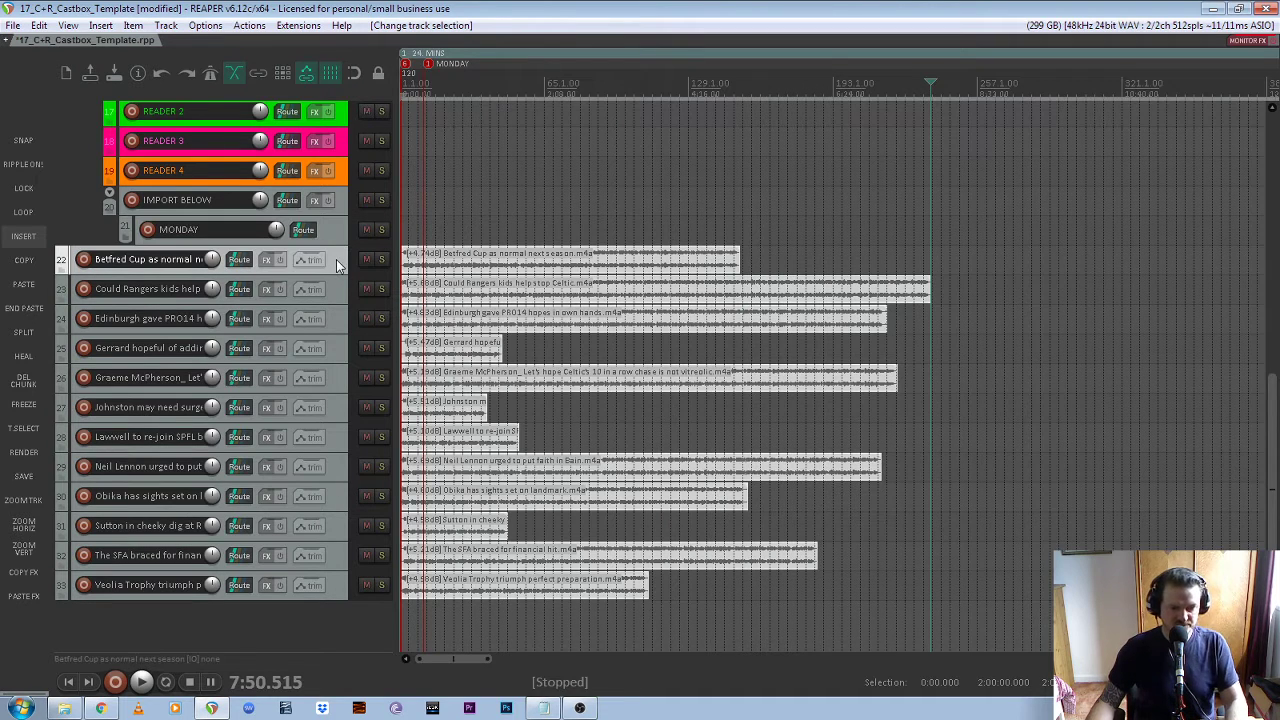
pyautogui.keyDown('shift'); pyautogui.click(331, 594); pyautogui.keyUp('shift')
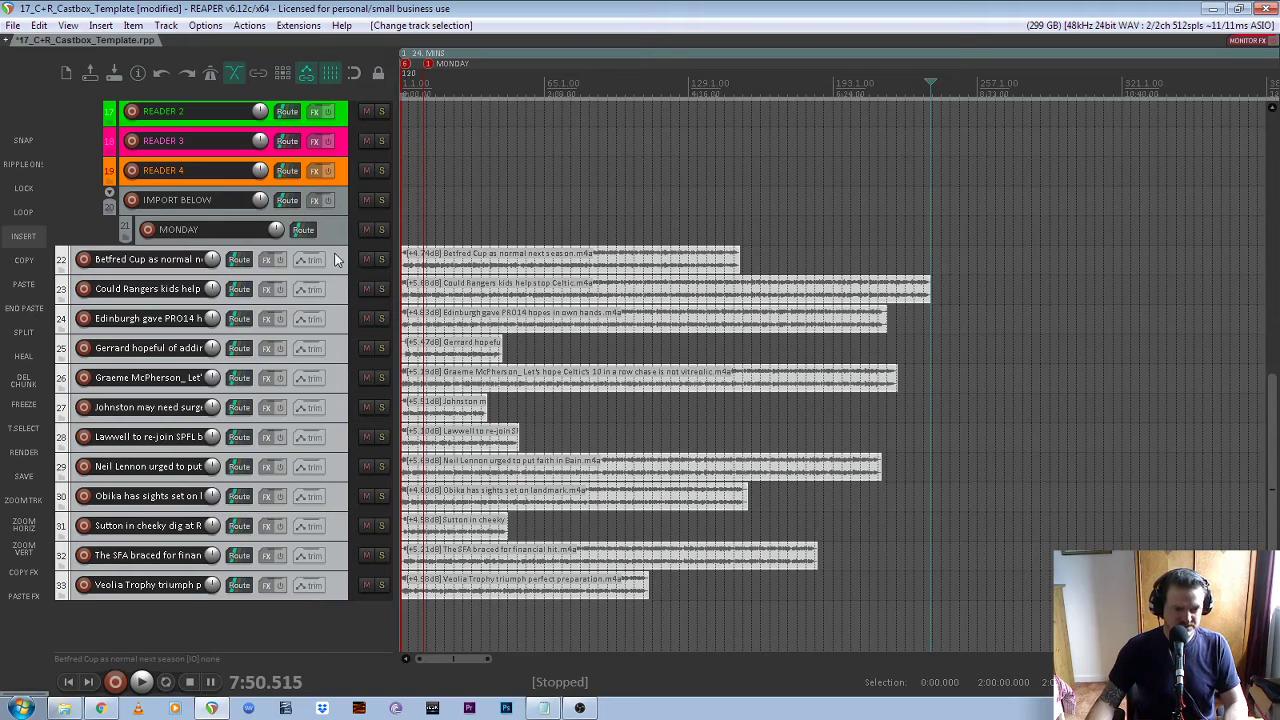
pyautogui.moveTo(334, 262); pyautogui.dragTo(337, 243)
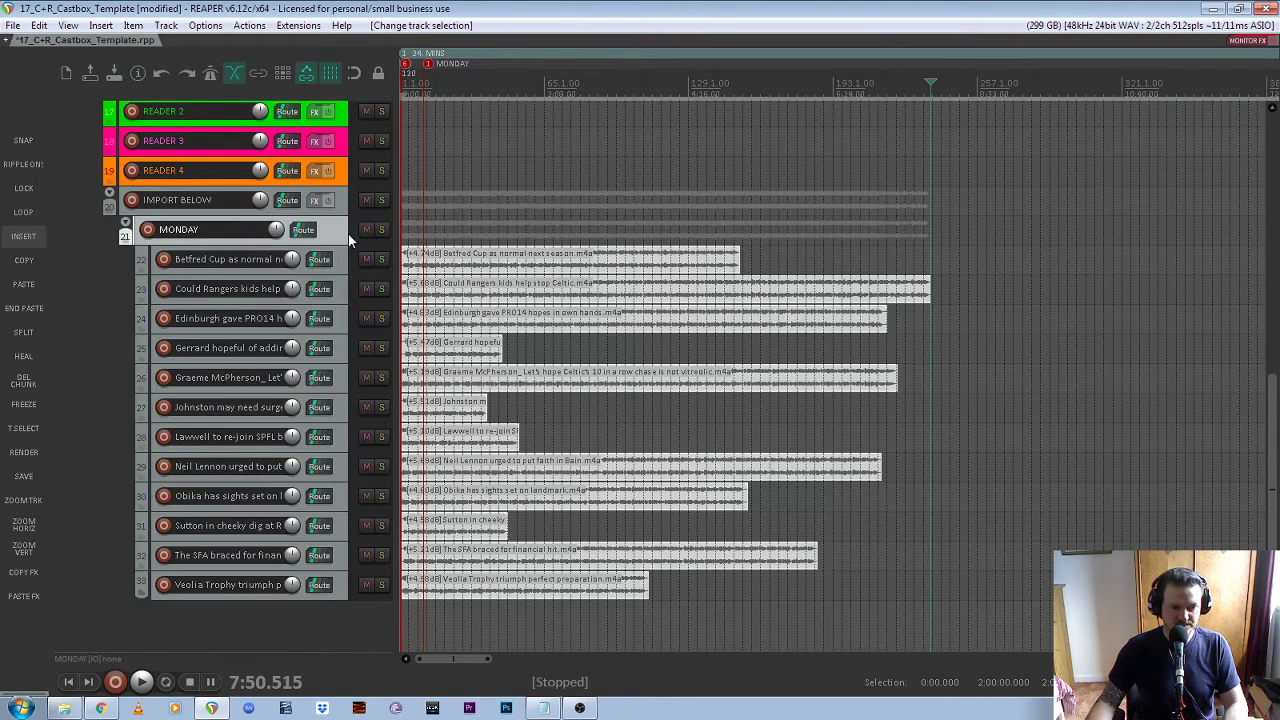
# Cycle the MONDAY folder track through its compact views, ending with all its child tracks shown at full height
pyautogui.click(125, 230)
pyautogui.click(125, 230)
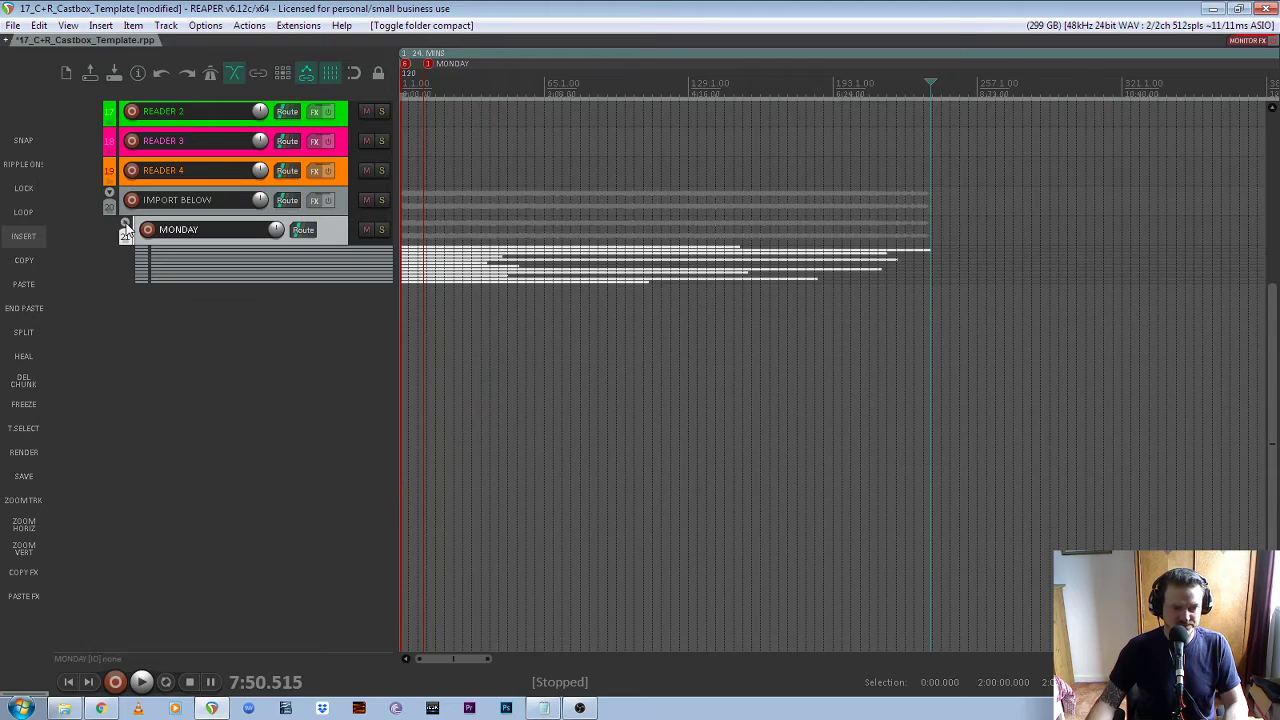
pyautogui.click(125, 230)
pyautogui.click(125, 230)
pyautogui.click(125, 230)
pyautogui.click(125, 230)
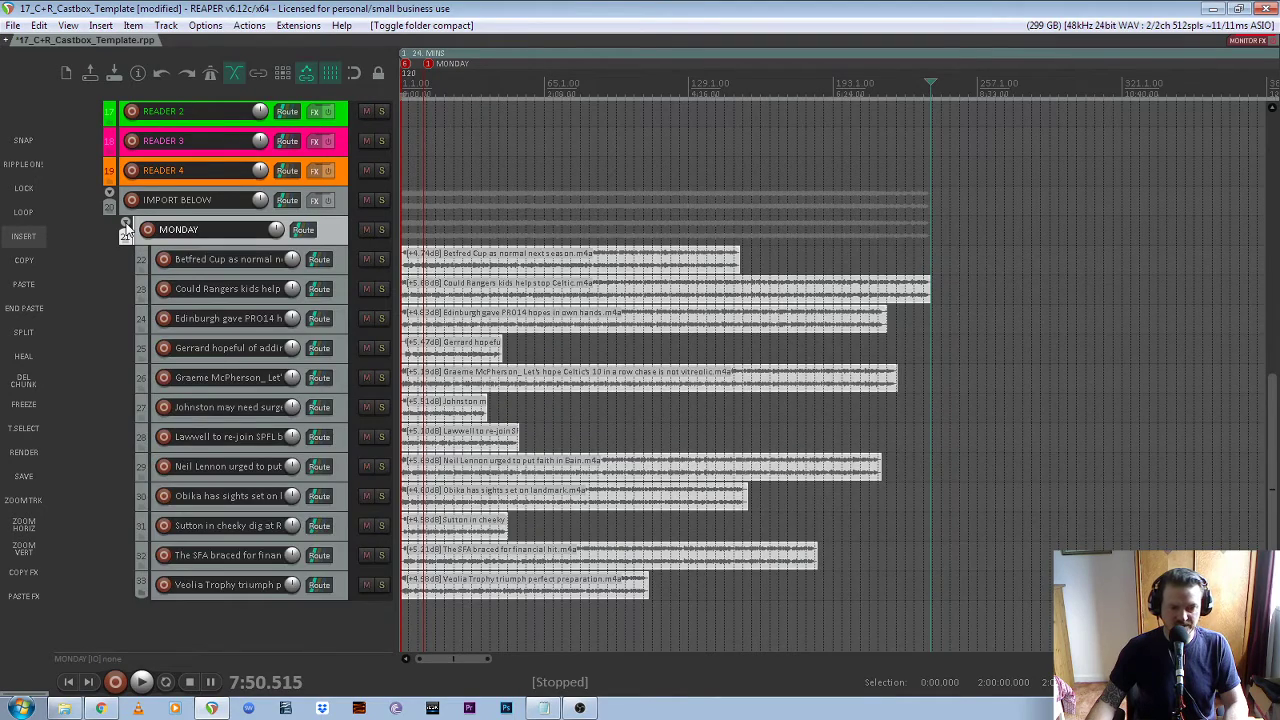
pyautogui.click(125, 230)
pyautogui.click(125, 230)
pyautogui.click(125, 230)
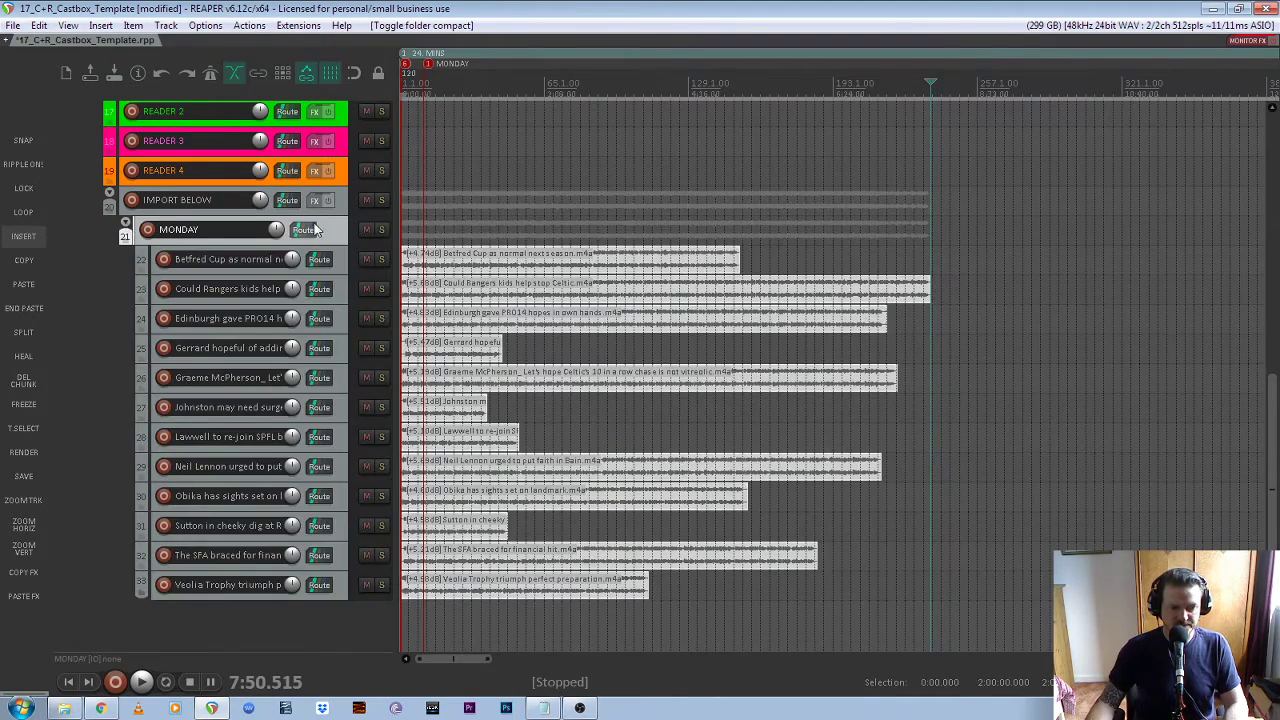
pyautogui.scroll(3, 406, 256)
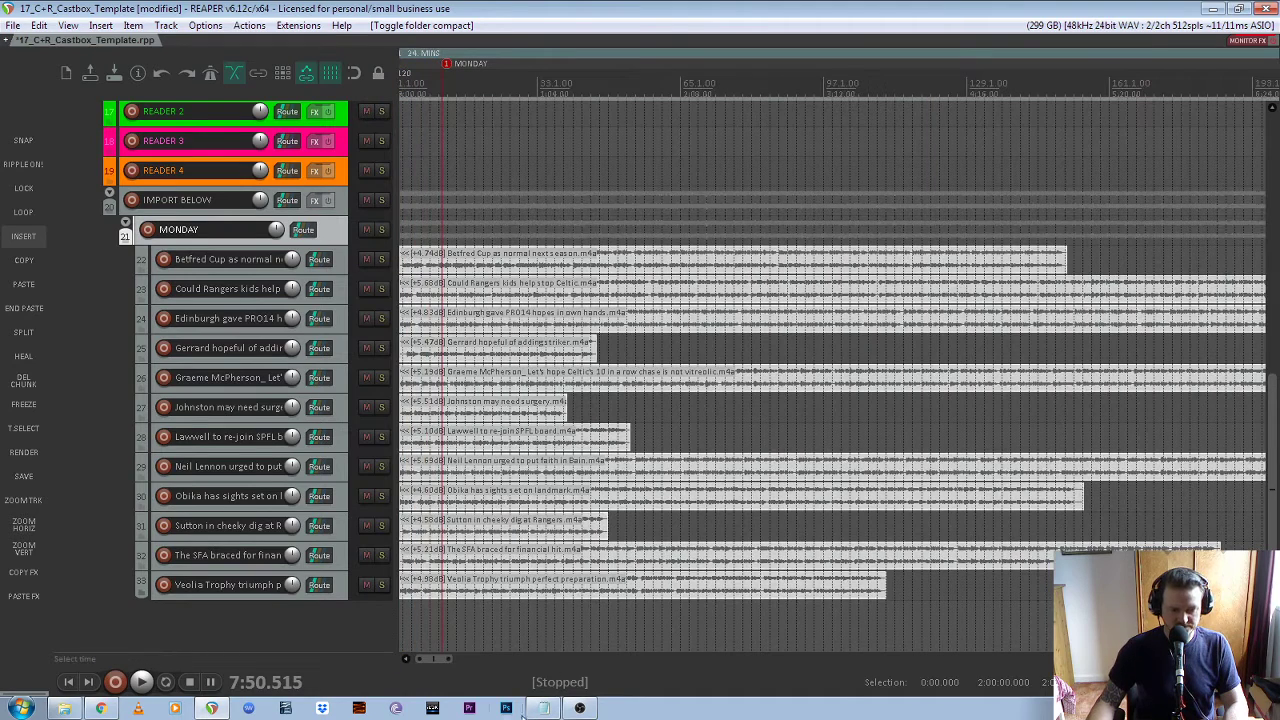
pyautogui.moveTo(449, 660); pyautogui.dragTo(430, 660)
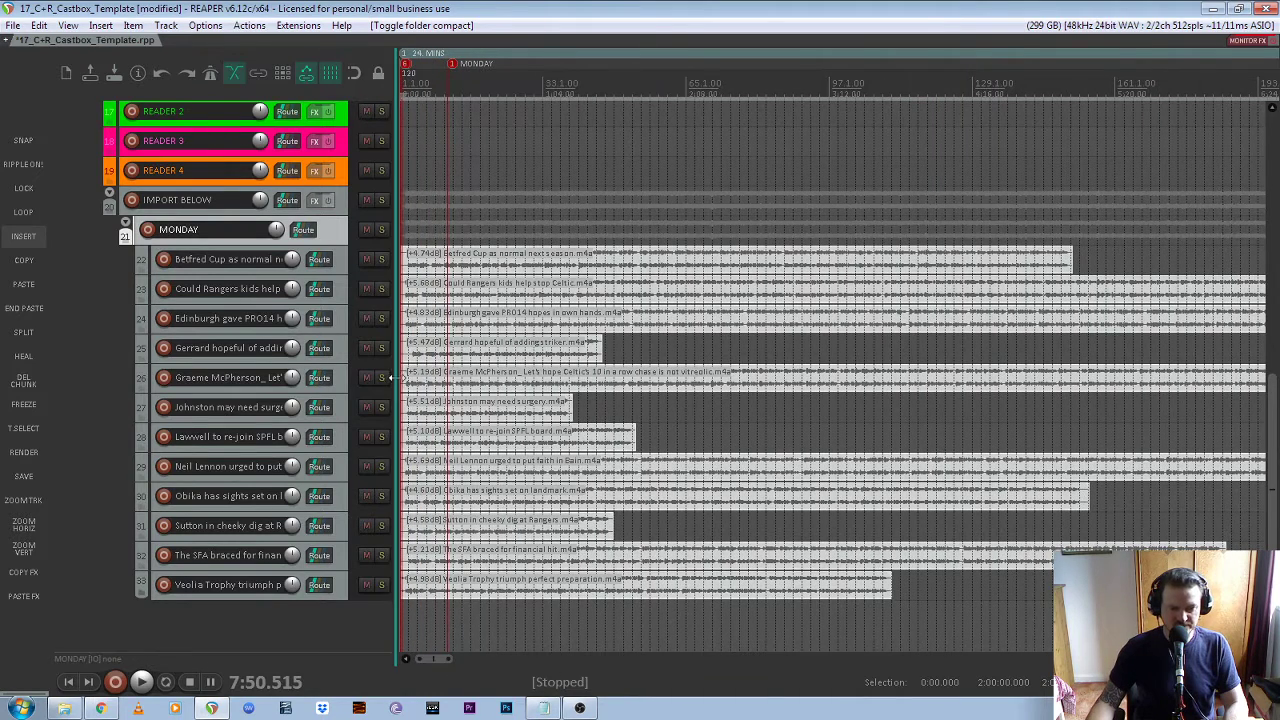
pyautogui.scroll(4, 400, 363)
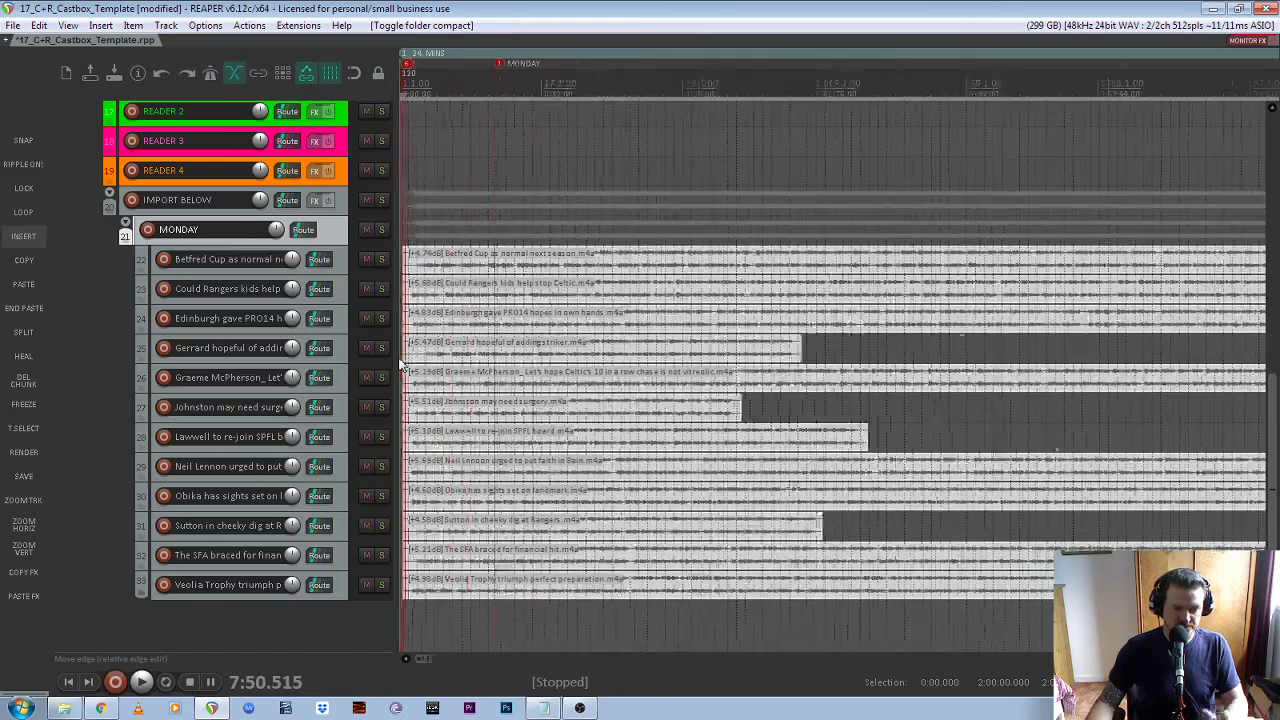
pyautogui.scroll(-6, 437, 363)
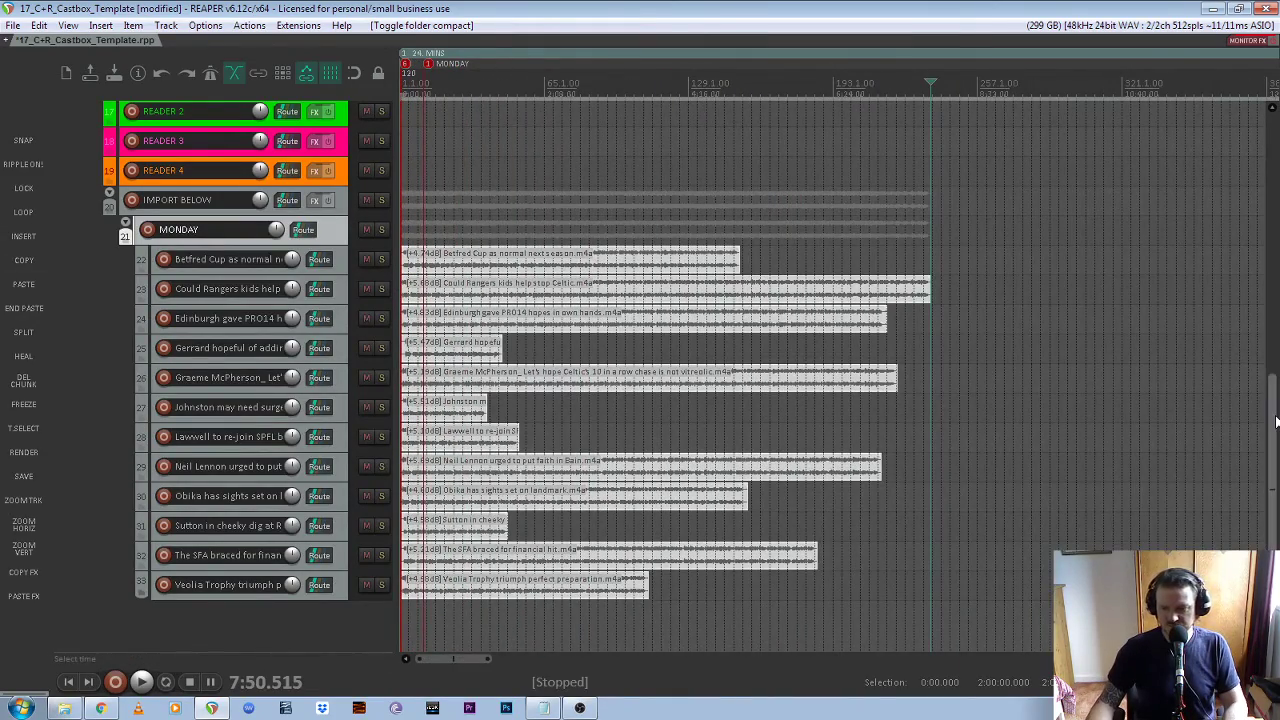
# Mute the MONDAY folder track so all its imported article tracks are silenced
pyautogui.moveTo(1268, 424); pyautogui.dragTo(1266, 311)
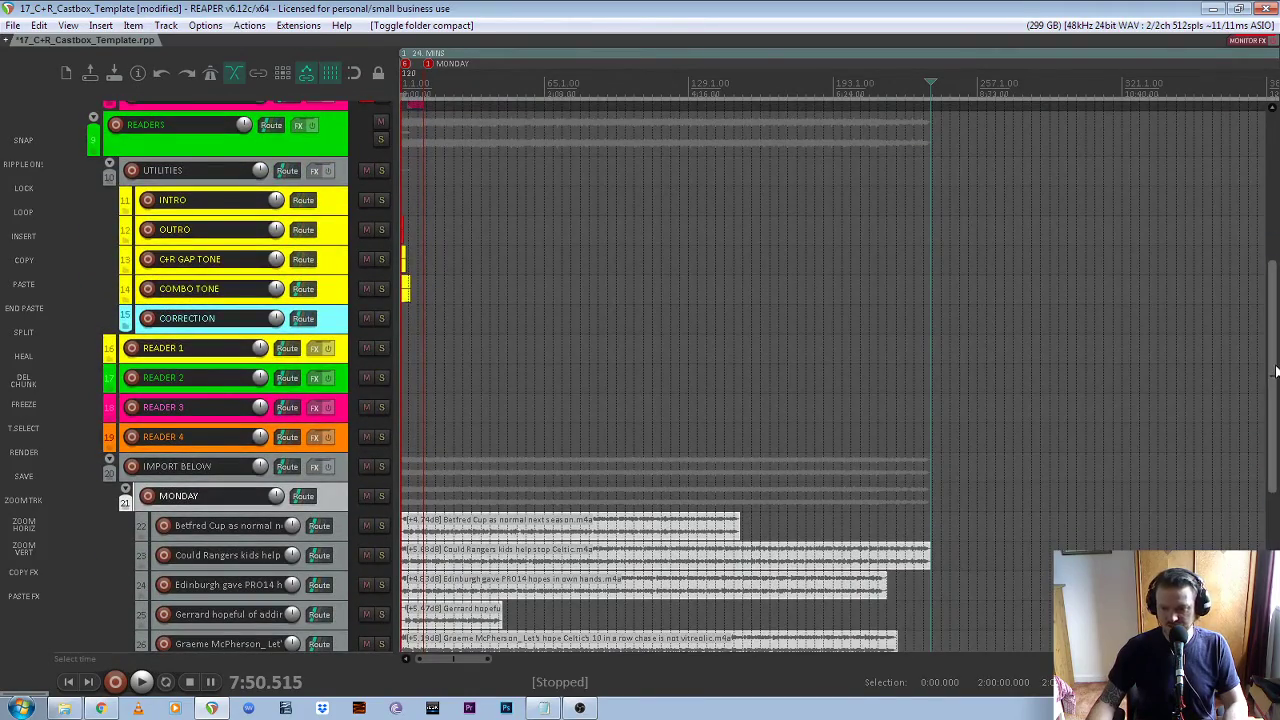
pyautogui.scroll(3, 716, 305)
pyautogui.scroll(-8, 716, 305)
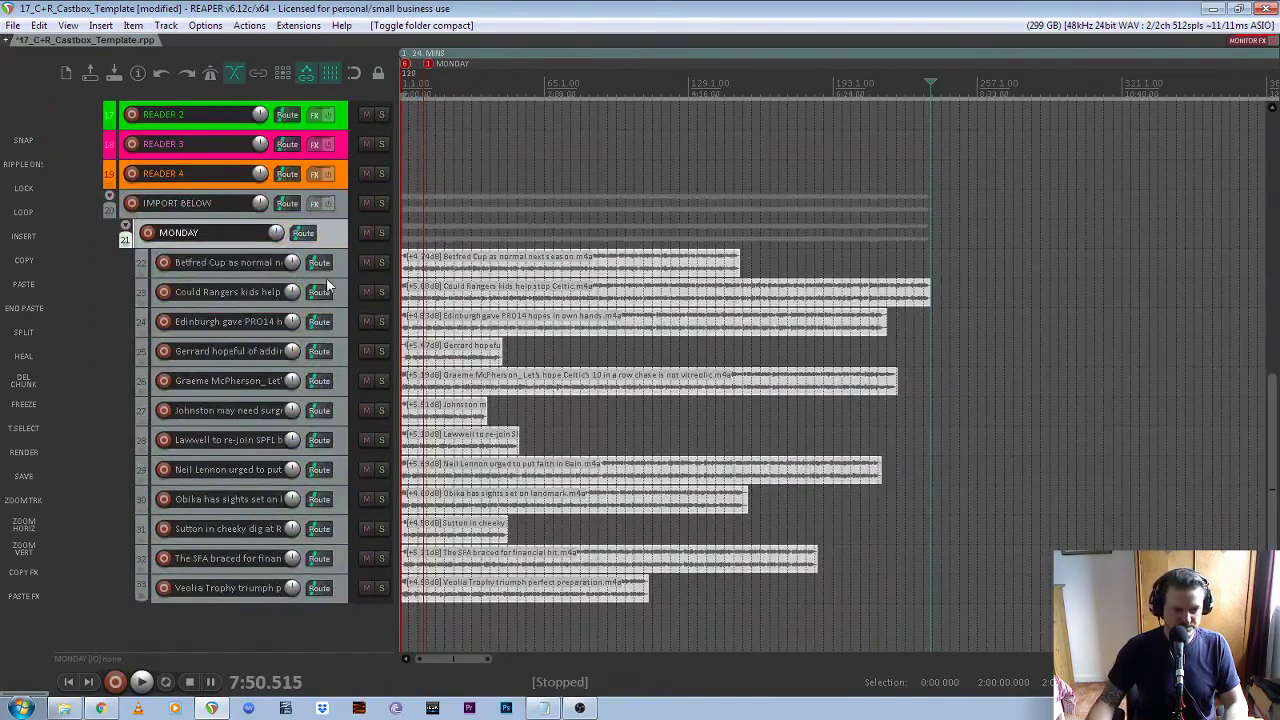
pyautogui.click(366, 233)
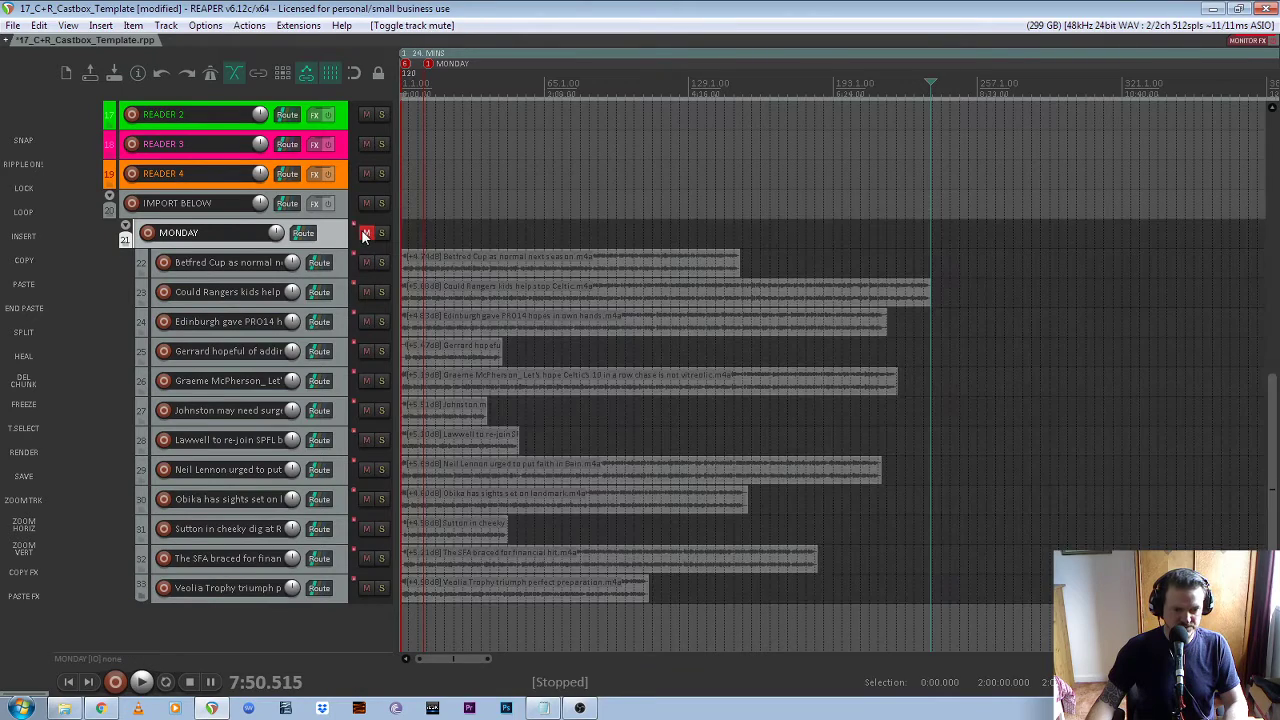
# Mute GT INTRO/OUTRO, unmute HER INTRO/OUTRO and audition the Herald intro from just before its clip
pyautogui.scroll(15, 1255, 375)
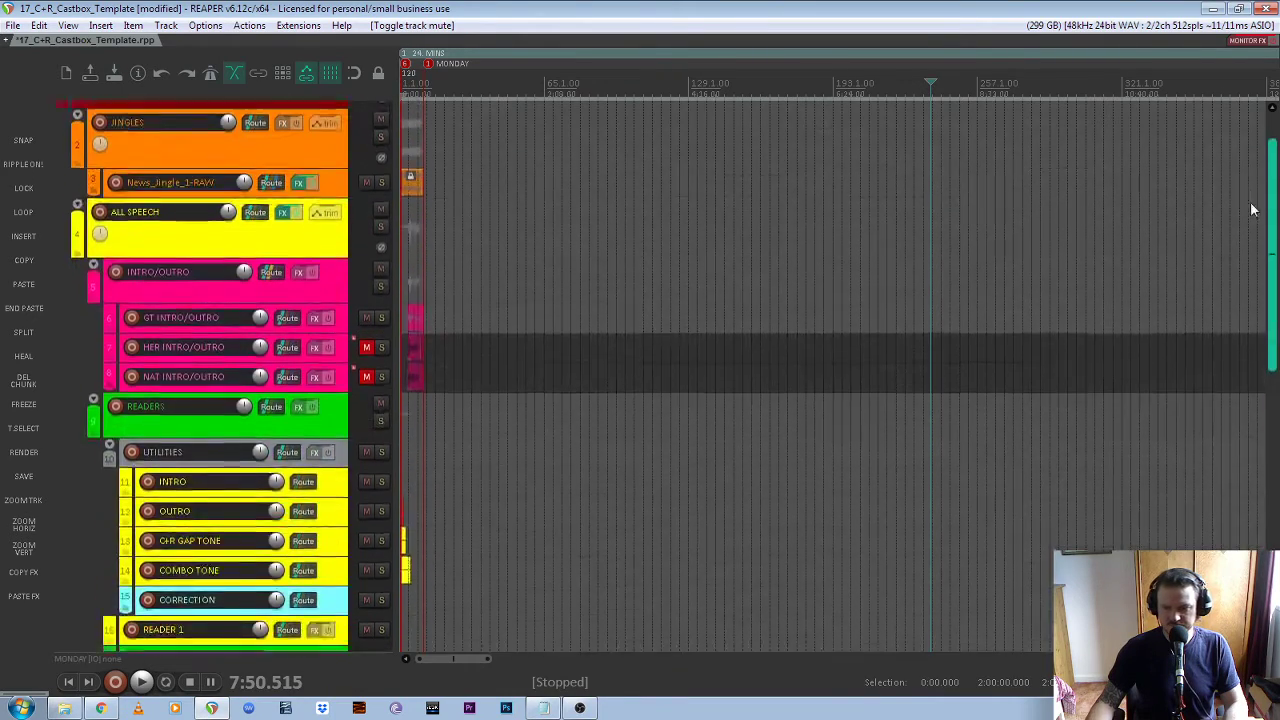
pyautogui.scroll(5, 516, 377)
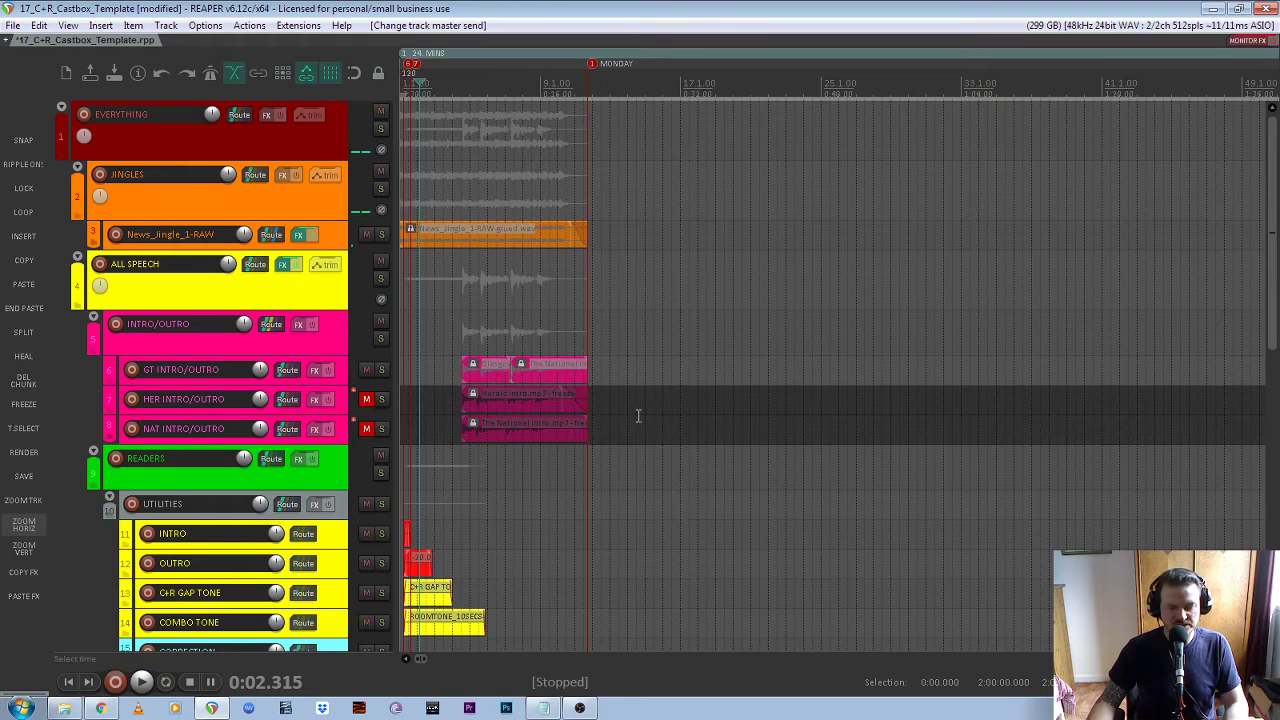
pyautogui.scroll(4, 510, 376)
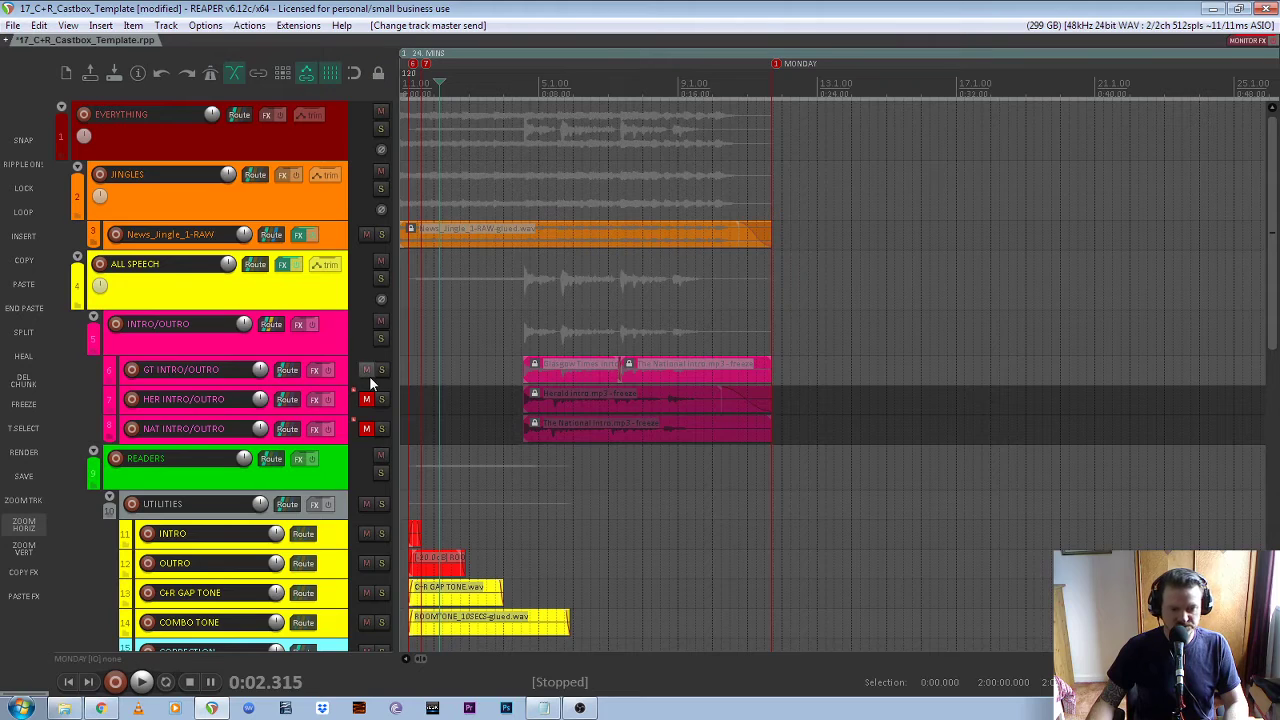
pyautogui.click(185, 366)
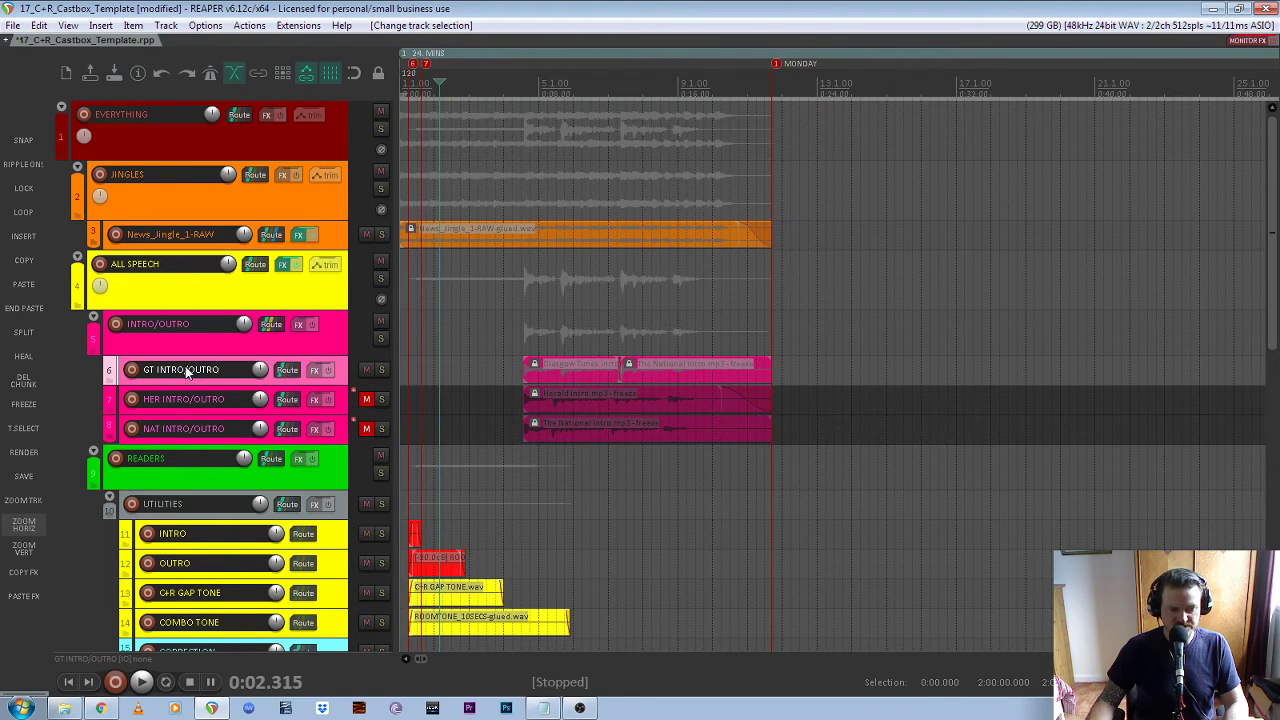
pyautogui.click(366, 369)
pyautogui.click(366, 399)
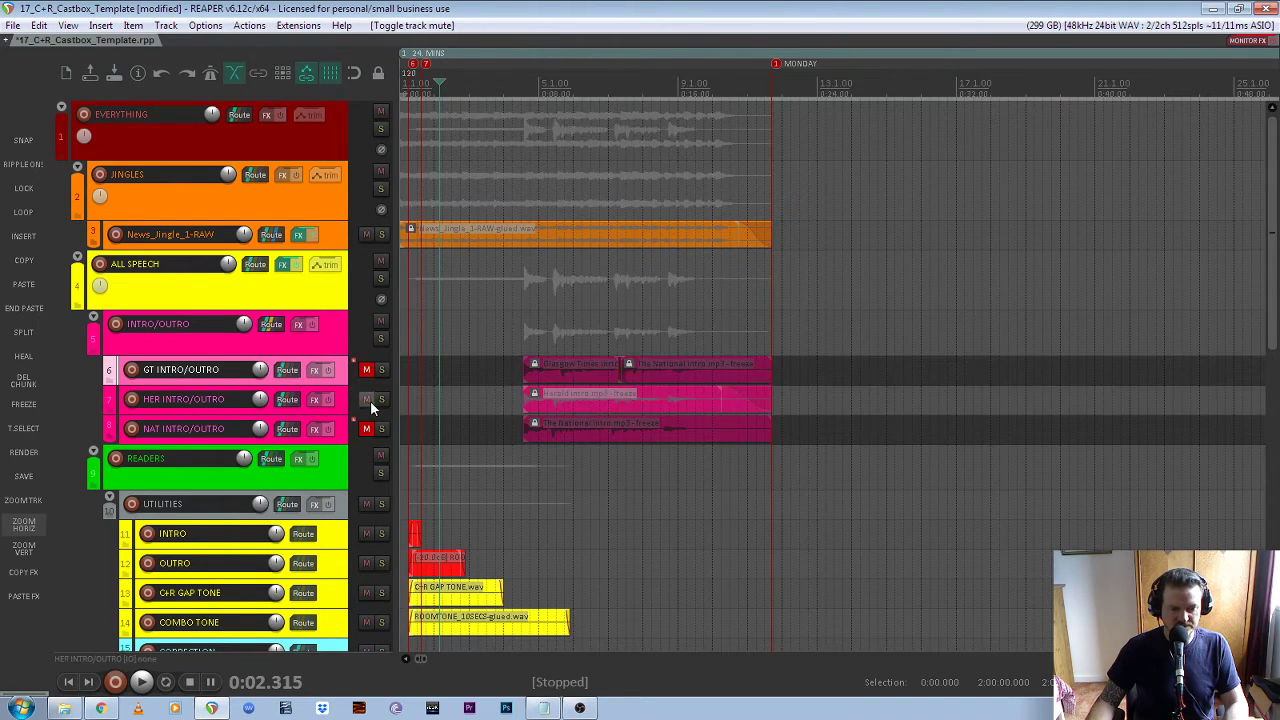
pyautogui.click(513, 297)
pyautogui.press('space')
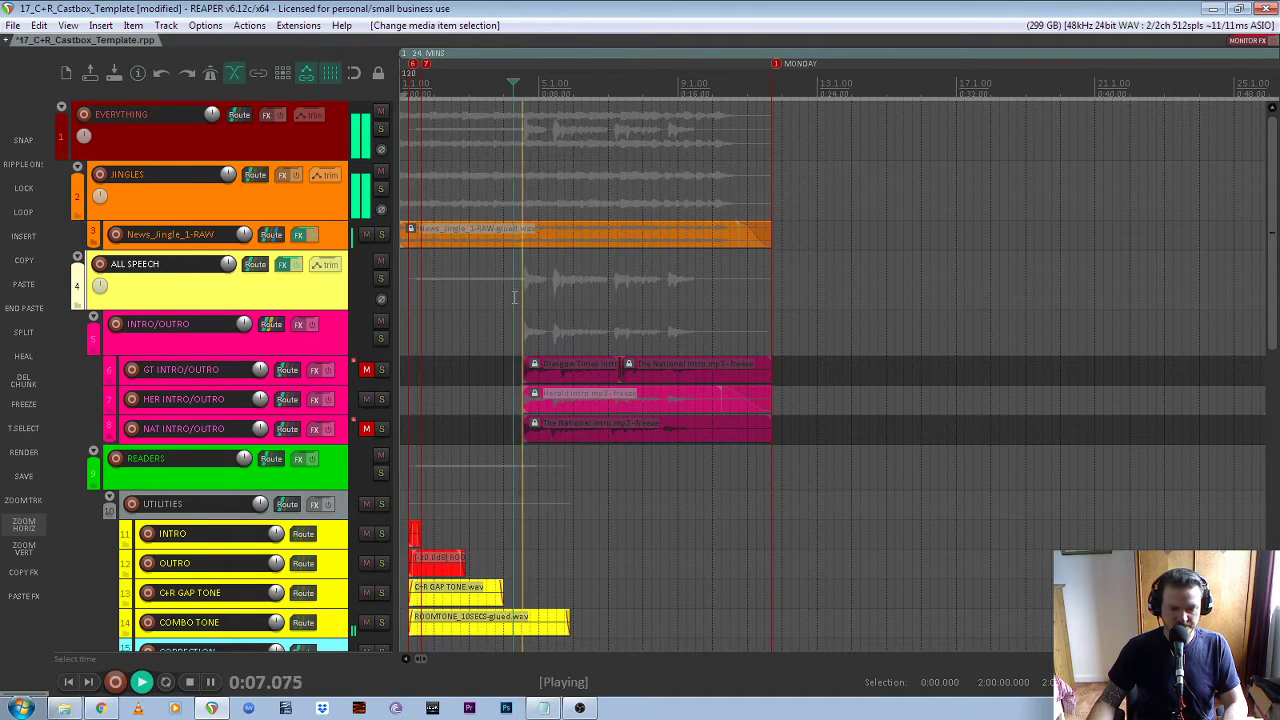
pyautogui.press('space')
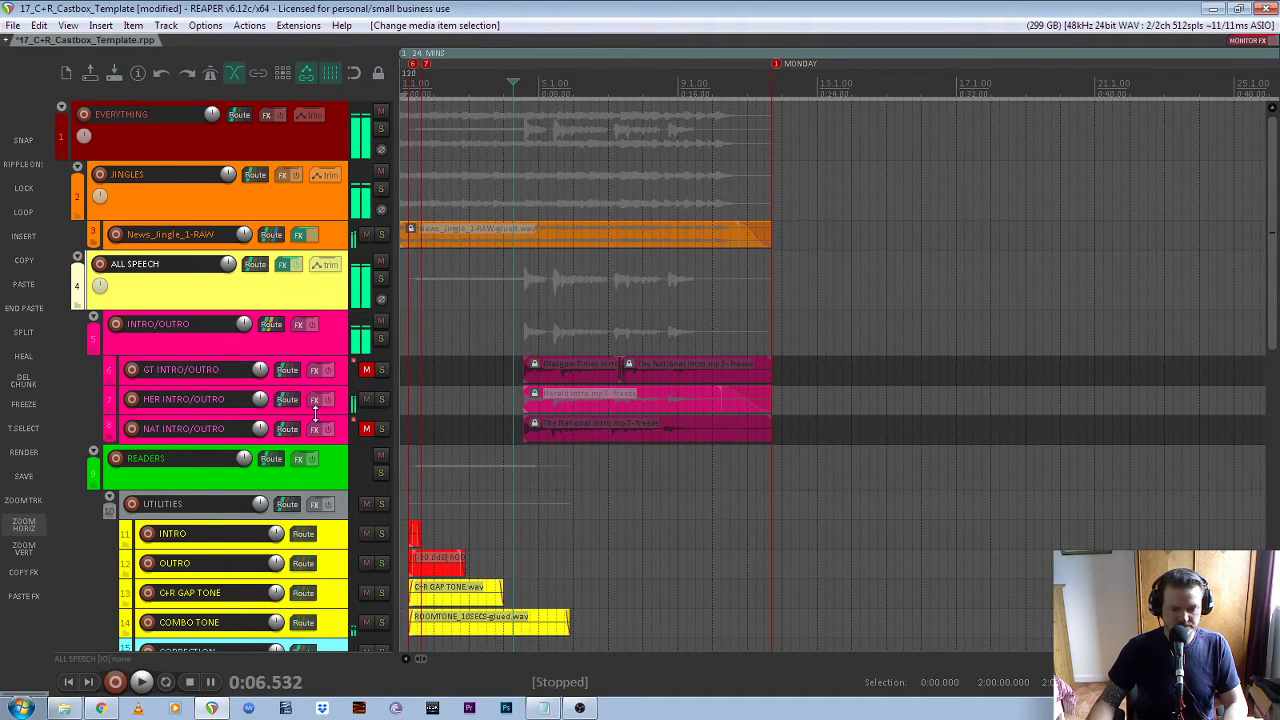
# Mute HER INTRO/OUTRO, audition the National intro with NAT INTRO/OUTRO unmuted, and mute that track again
pyautogui.click(366, 399)
pyautogui.click(366, 428)
pyautogui.press('space')
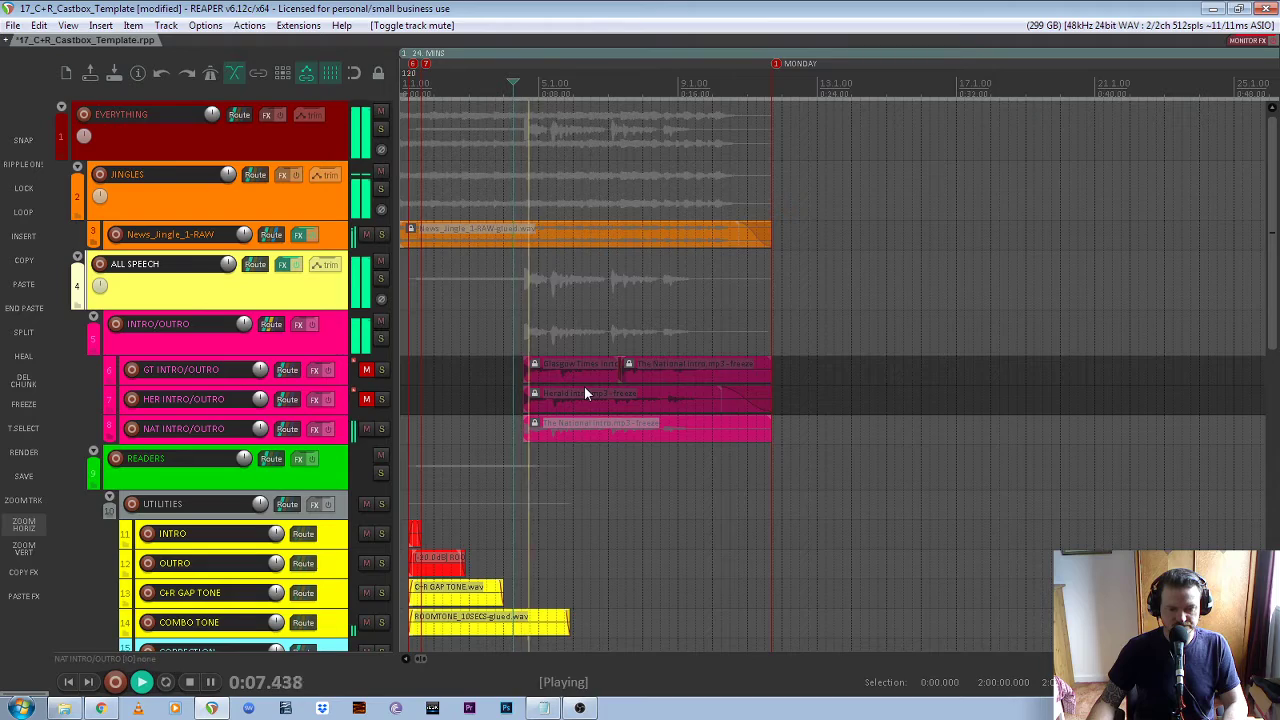
pyautogui.click(366, 428)
pyautogui.press('space')
# Audition the Glasgow Times outro near the two-hour project end with GT INTRO/OUTRO temporarily unmuted, and mute the track again
pyautogui.scroll(-10, 524, 391)
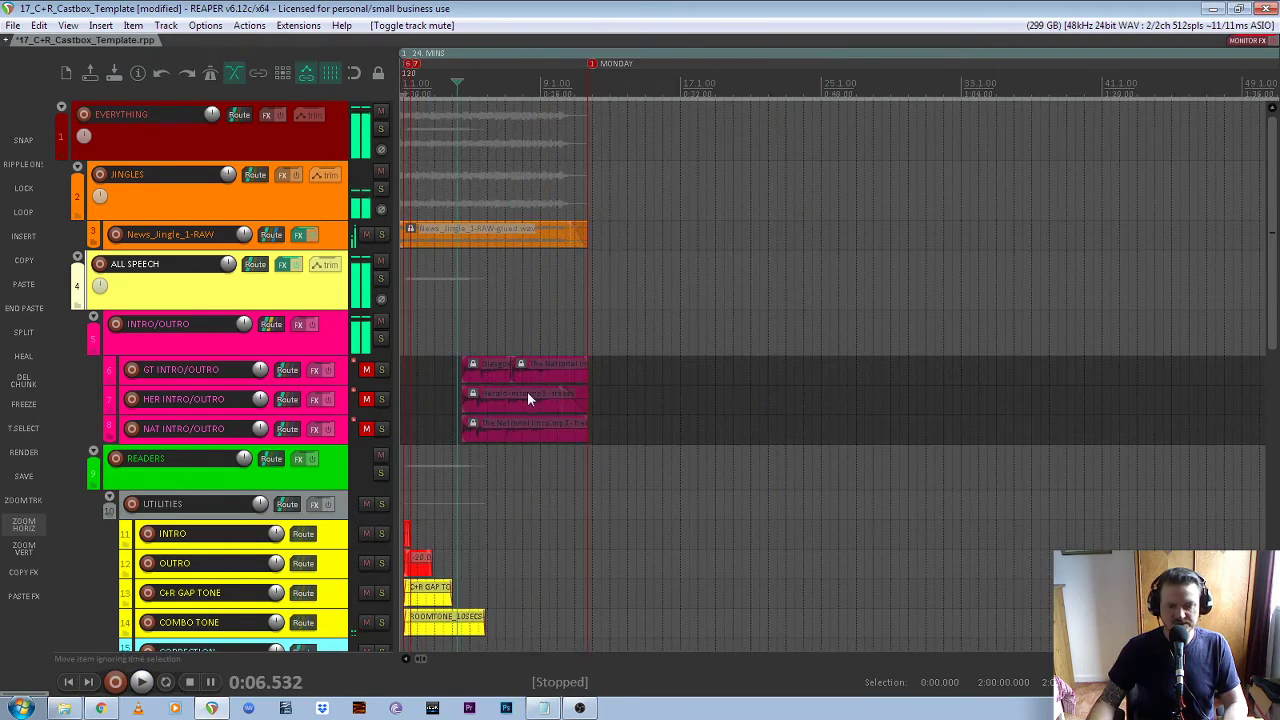
pyautogui.scroll(-8, 524, 391)
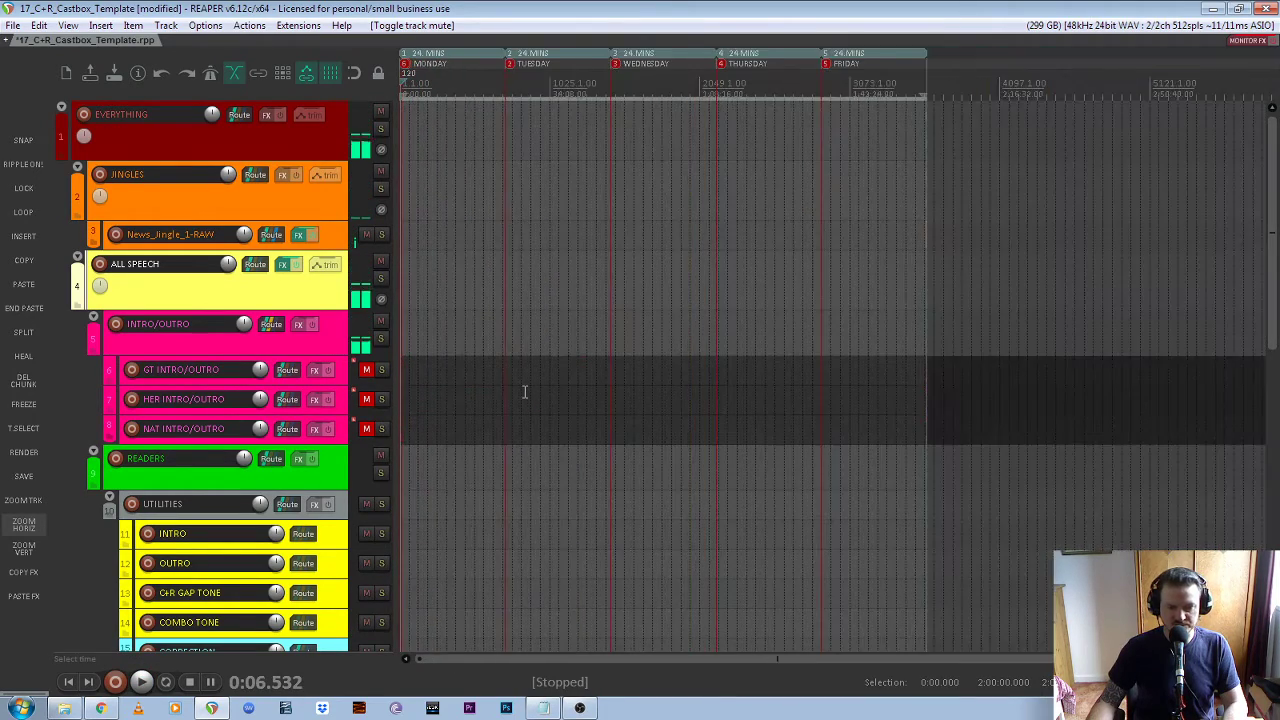
pyautogui.scroll(15, 650, 297)
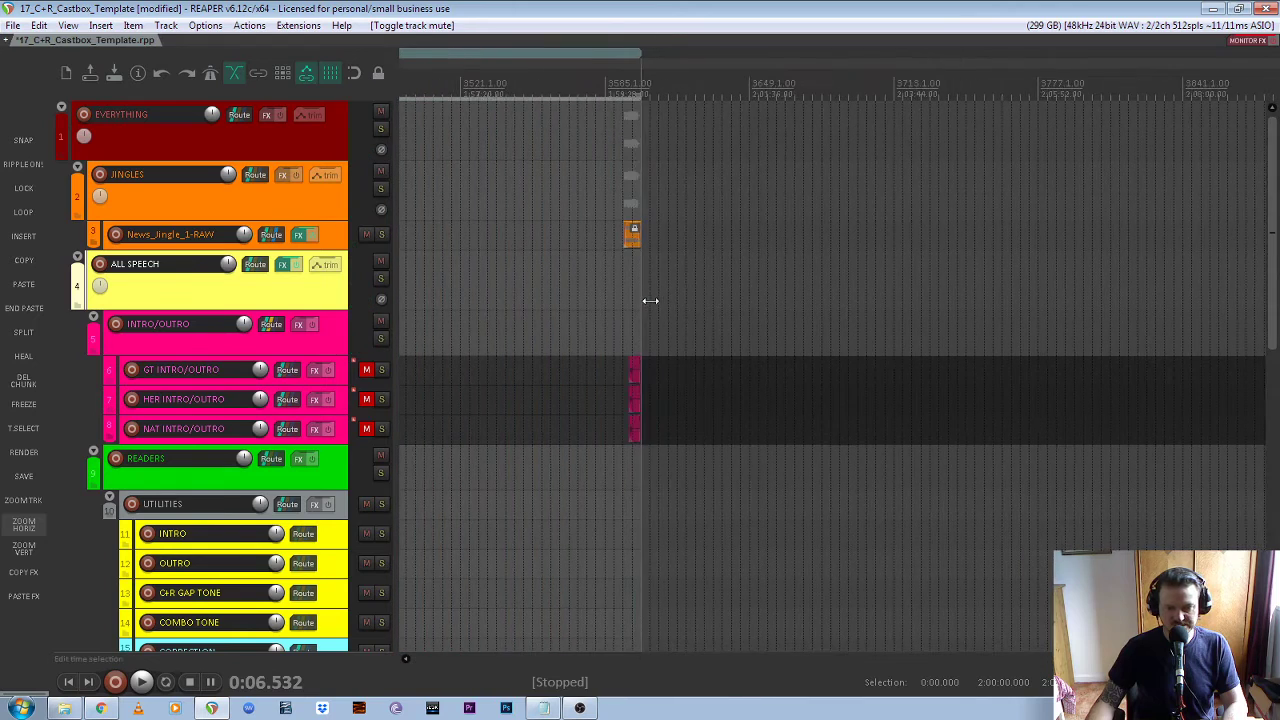
pyautogui.scroll(-2, 620, 301)
pyautogui.scroll(4, 618, 300)
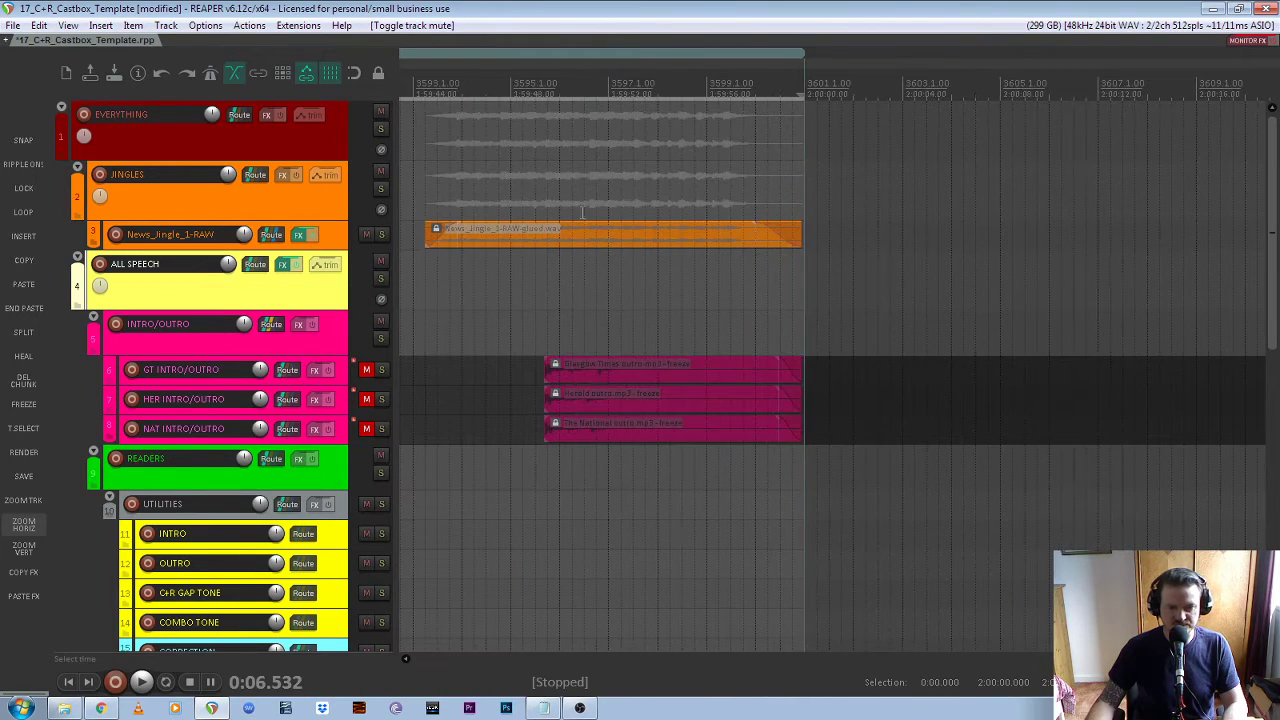
pyautogui.click(540, 92)
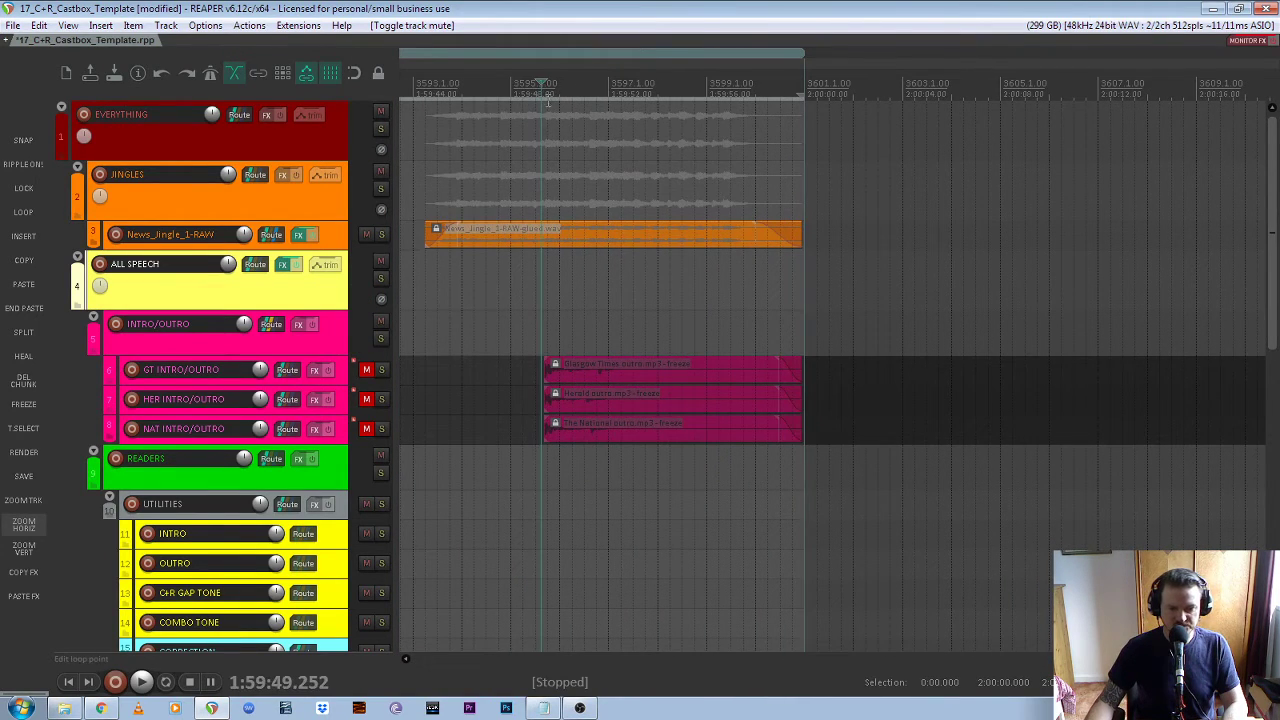
pyautogui.click(366, 370)
pyautogui.press('space')
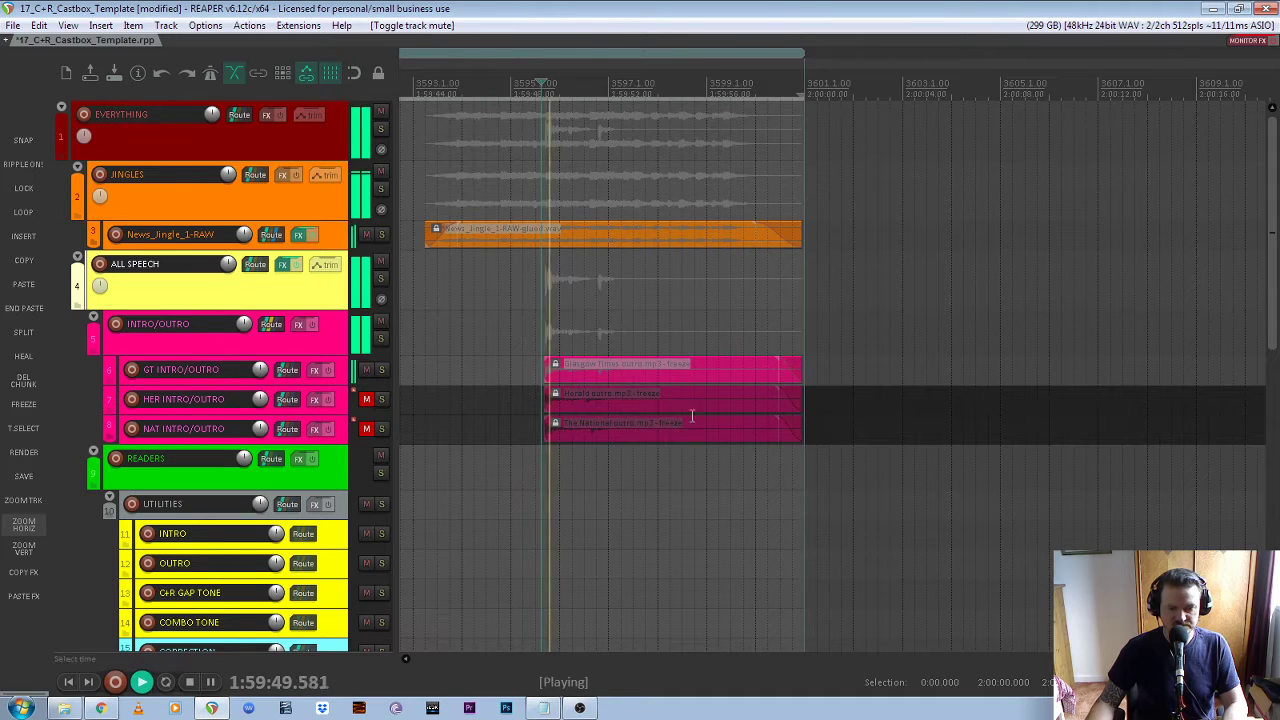
pyautogui.press('space')
pyautogui.click(366, 370)
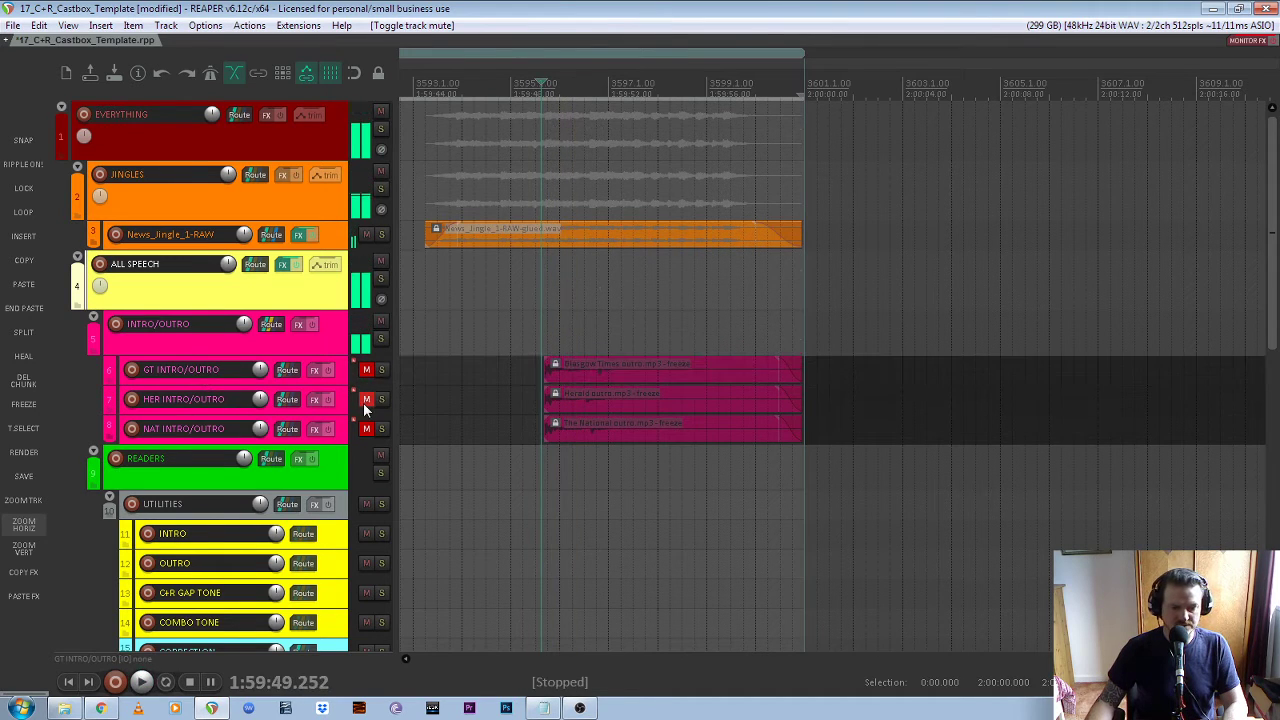
# Audition the Herald outro with HER INTRO/OUTRO temporarily unmuted, and mute the track again
pyautogui.click(366, 400)
pyautogui.press('space')
pyautogui.press('space')
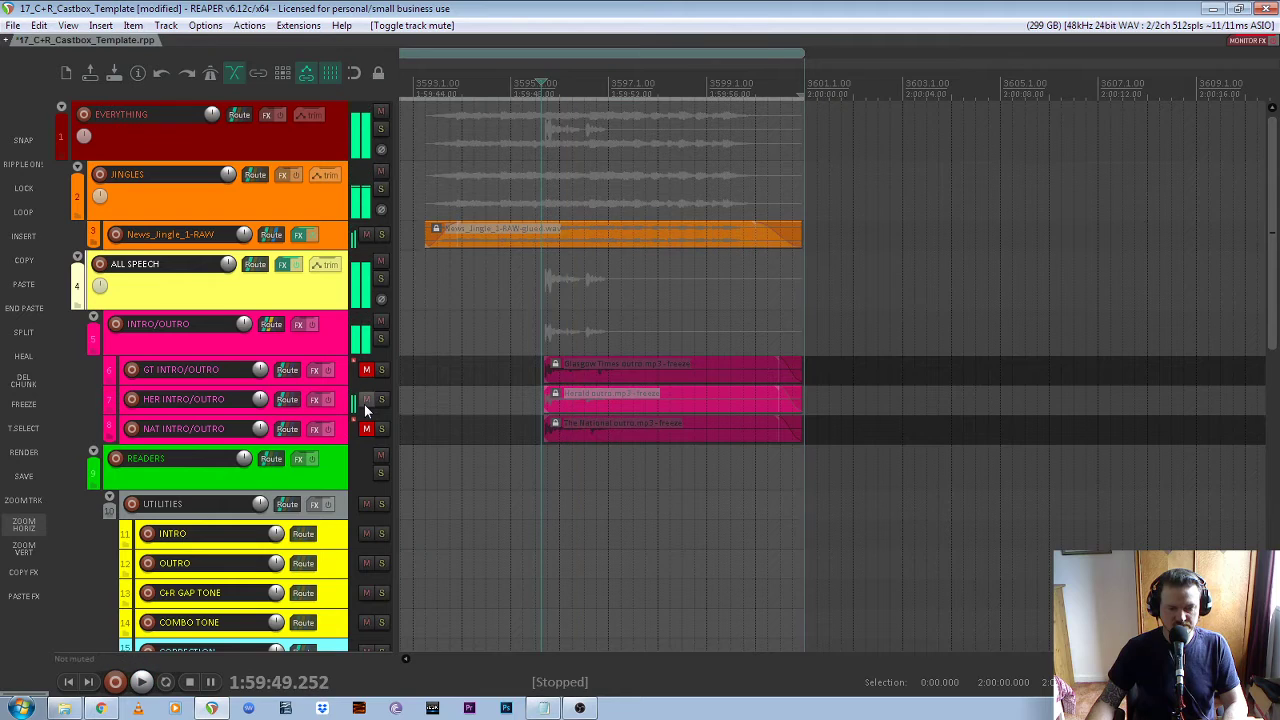
pyautogui.click(364, 404)
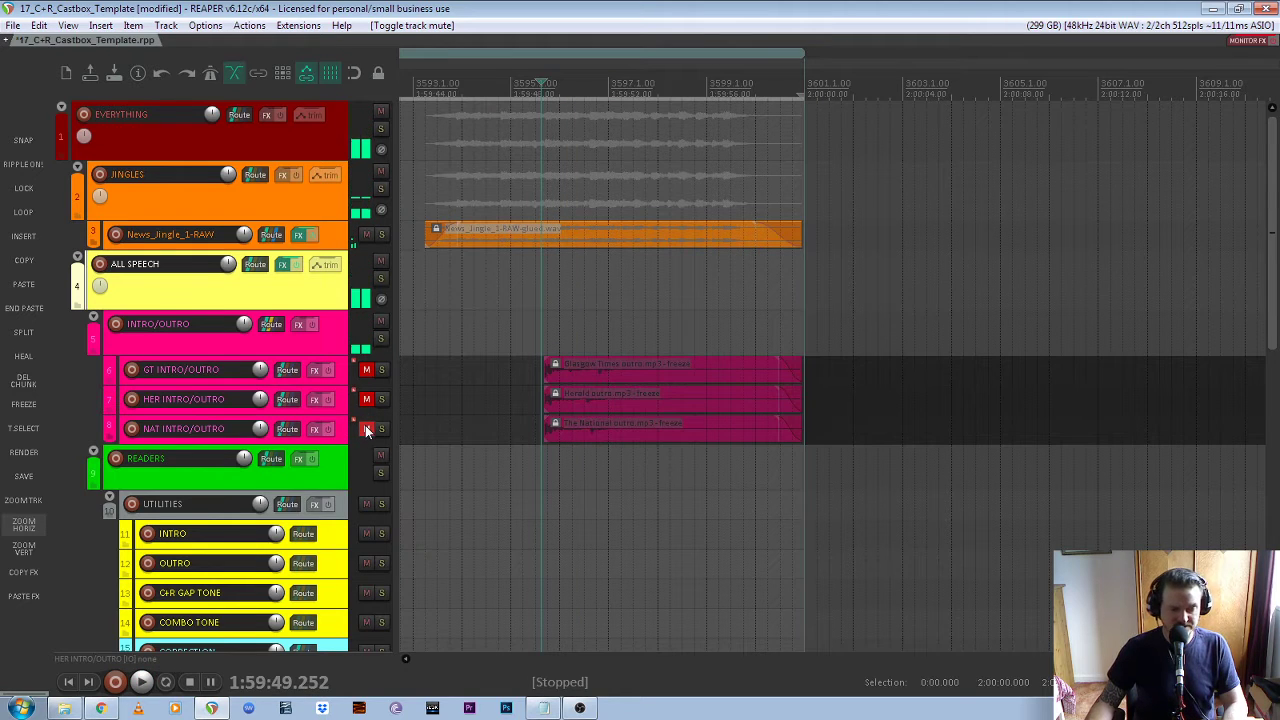
# Audition the National outro with NAT INTRO/OUTRO temporarily unmuted, and mute the track again
pyautogui.click(366, 429)
pyautogui.press('space')
pyautogui.press('space')
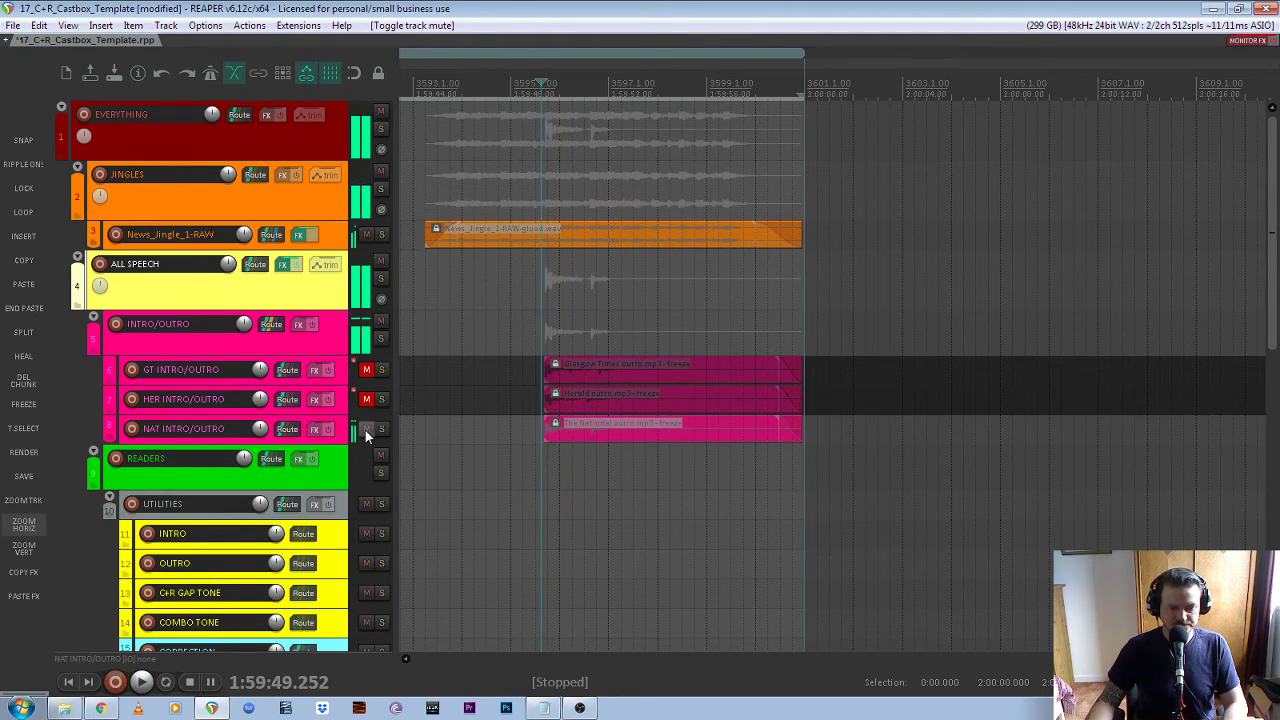
pyautogui.click(365, 430)
# Zoom out to the full project timeline, reduce the track heights and review the tracks down to the MONDAY folder's articles
pyautogui.scroll(-3, 650, 398)
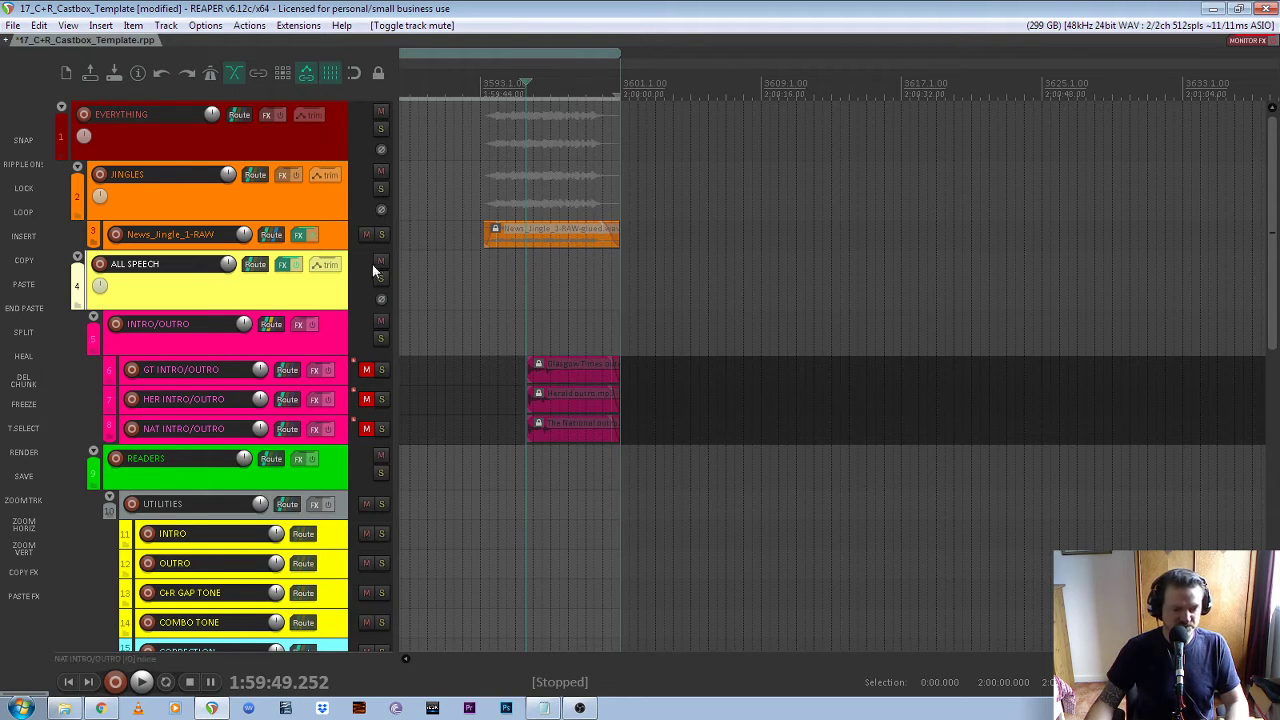
pyautogui.click(24, 524)
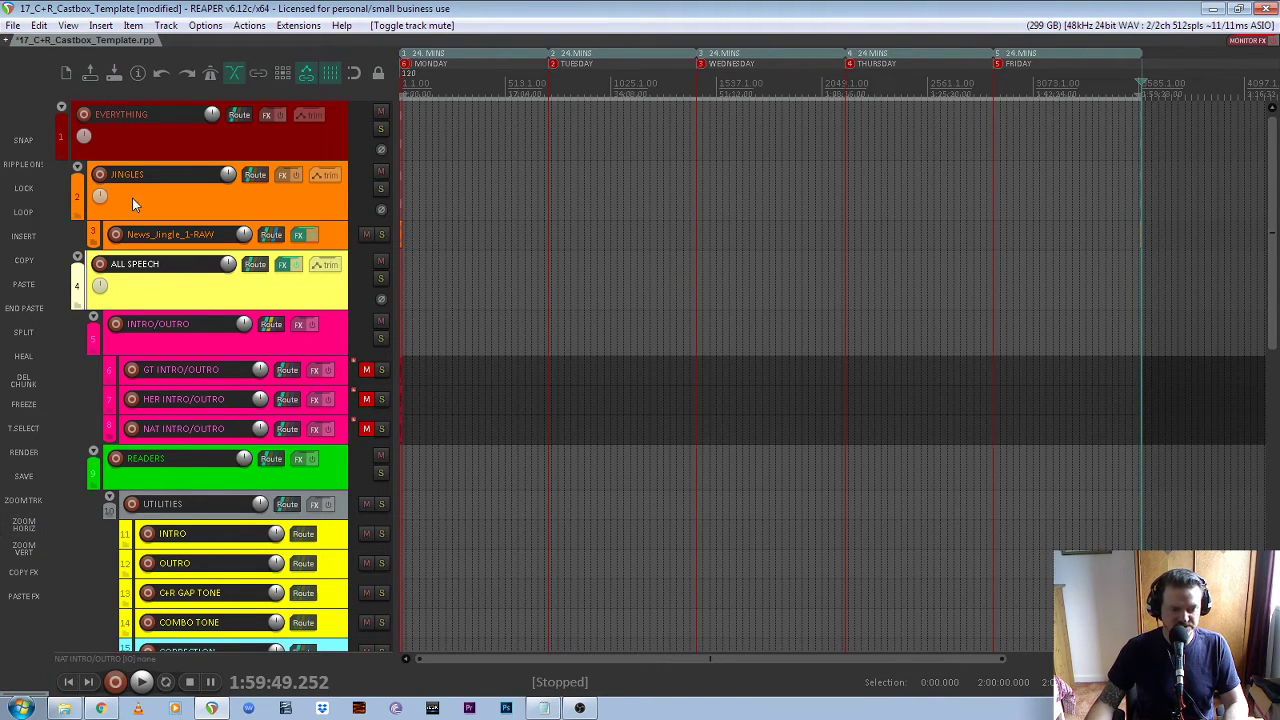
pyautogui.click(28, 546)
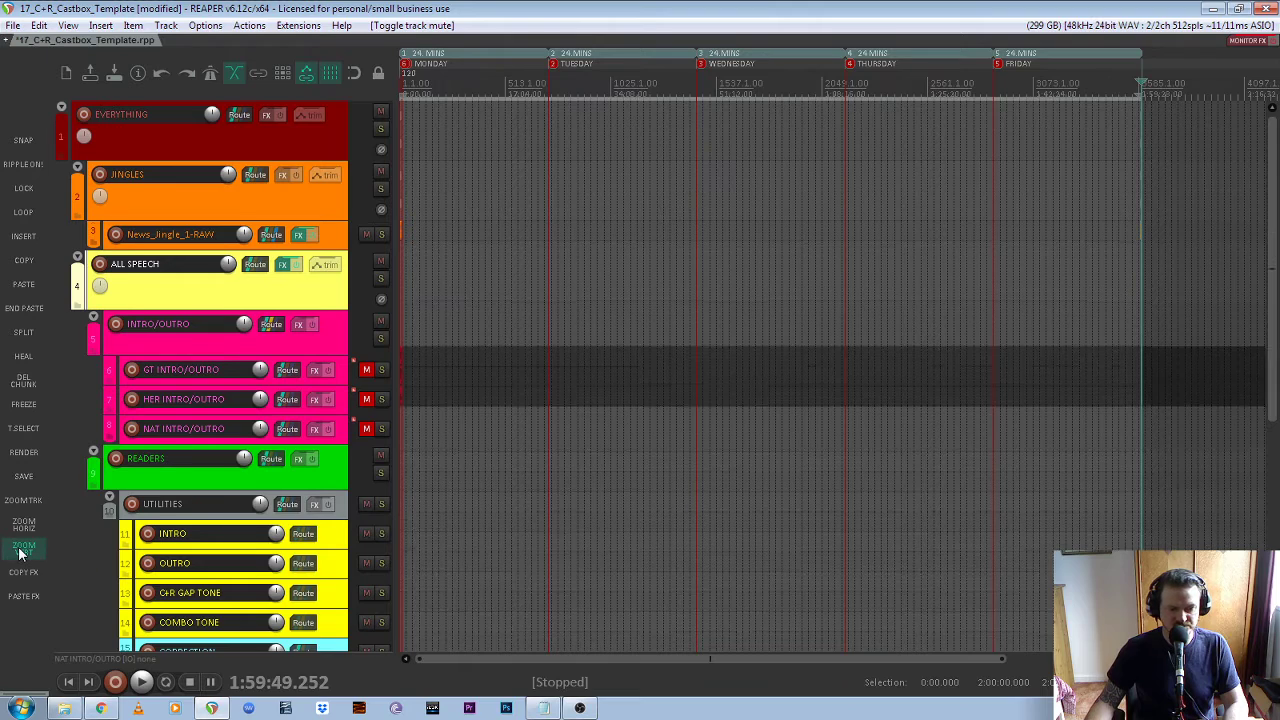
pyautogui.scroll(-6, 89, 516)
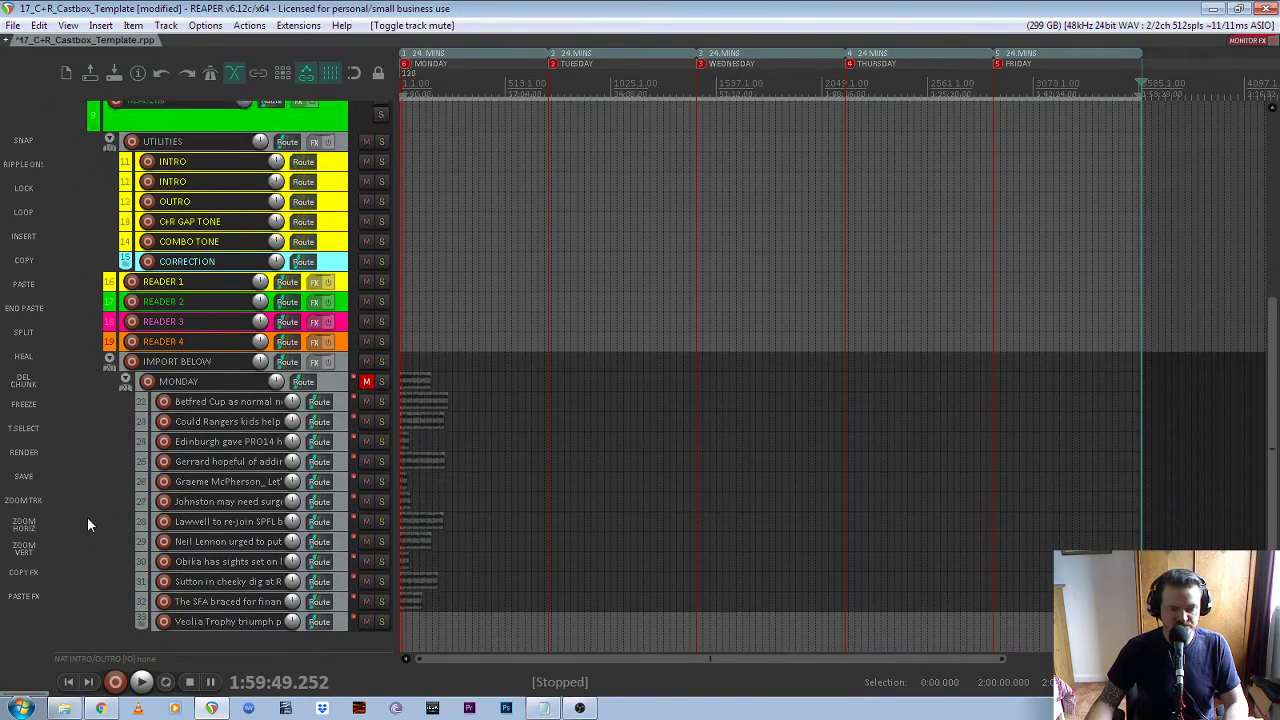
pyautogui.scroll(3, 87, 517)
pyautogui.scroll(-5, 87, 517)
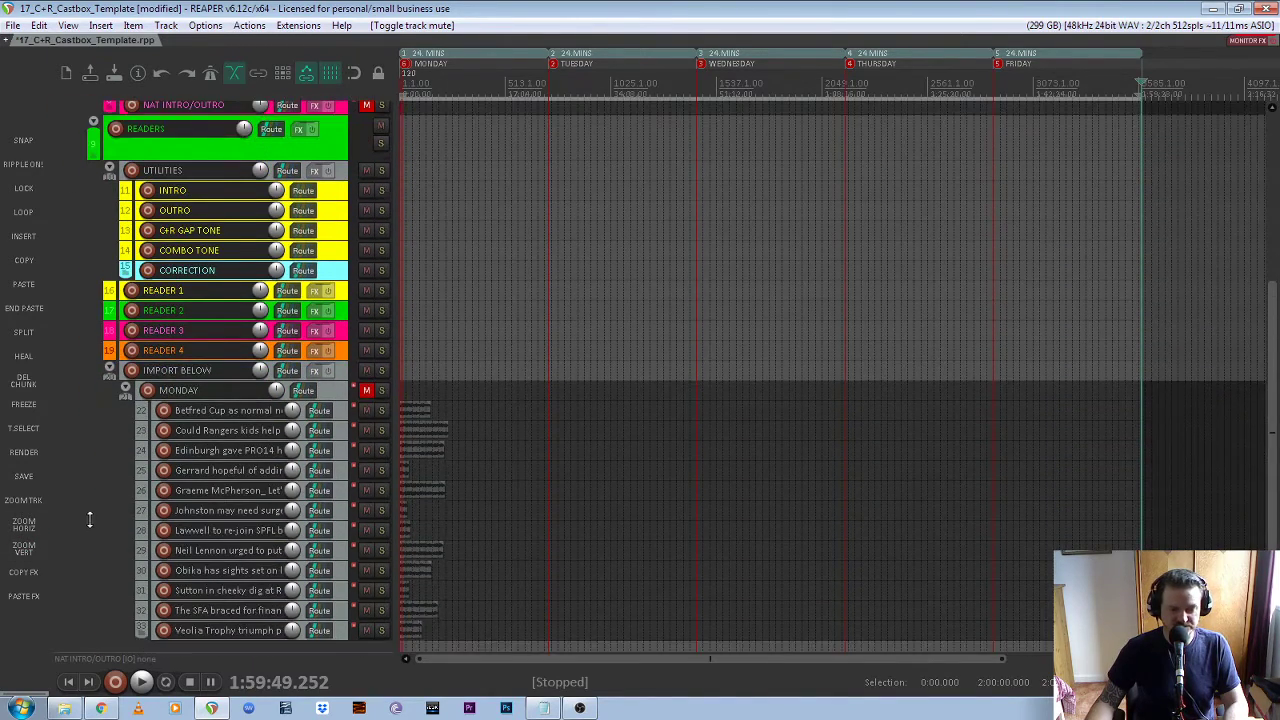
# Toggle the zoomed height of the Betfred Cup track under MONDAY, ending with it slightly taller than its sibling tracks
pyautogui.scroll(5, 477, 621)
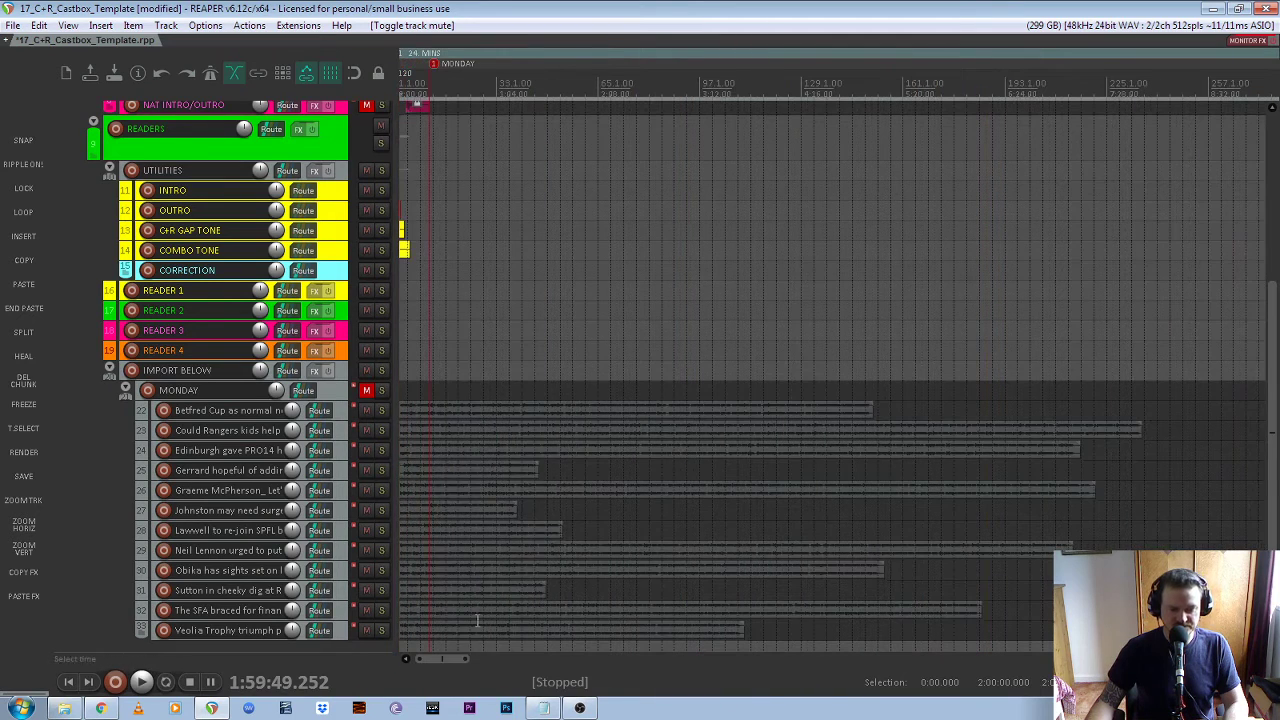
pyautogui.moveTo(454, 658); pyautogui.dragTo(388, 650)
pyautogui.click(337, 413)
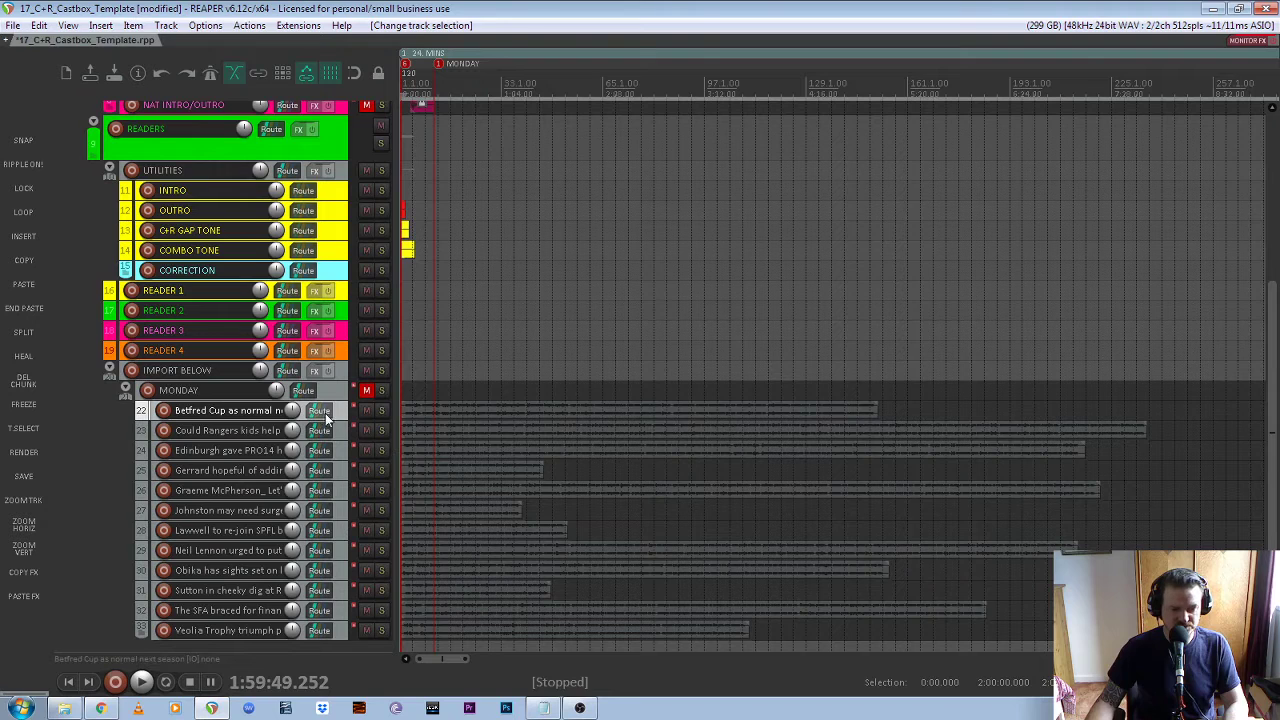
pyautogui.click(17, 507)
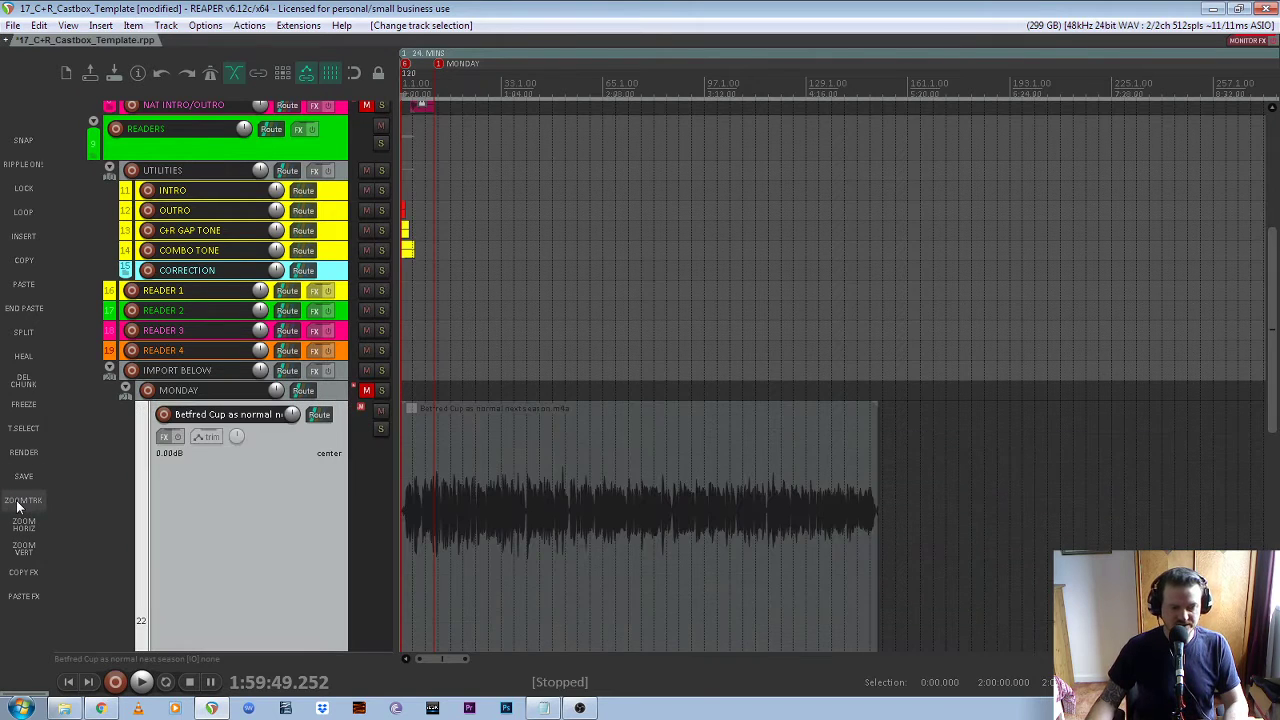
pyautogui.click(24, 508)
pyautogui.click(24, 508)
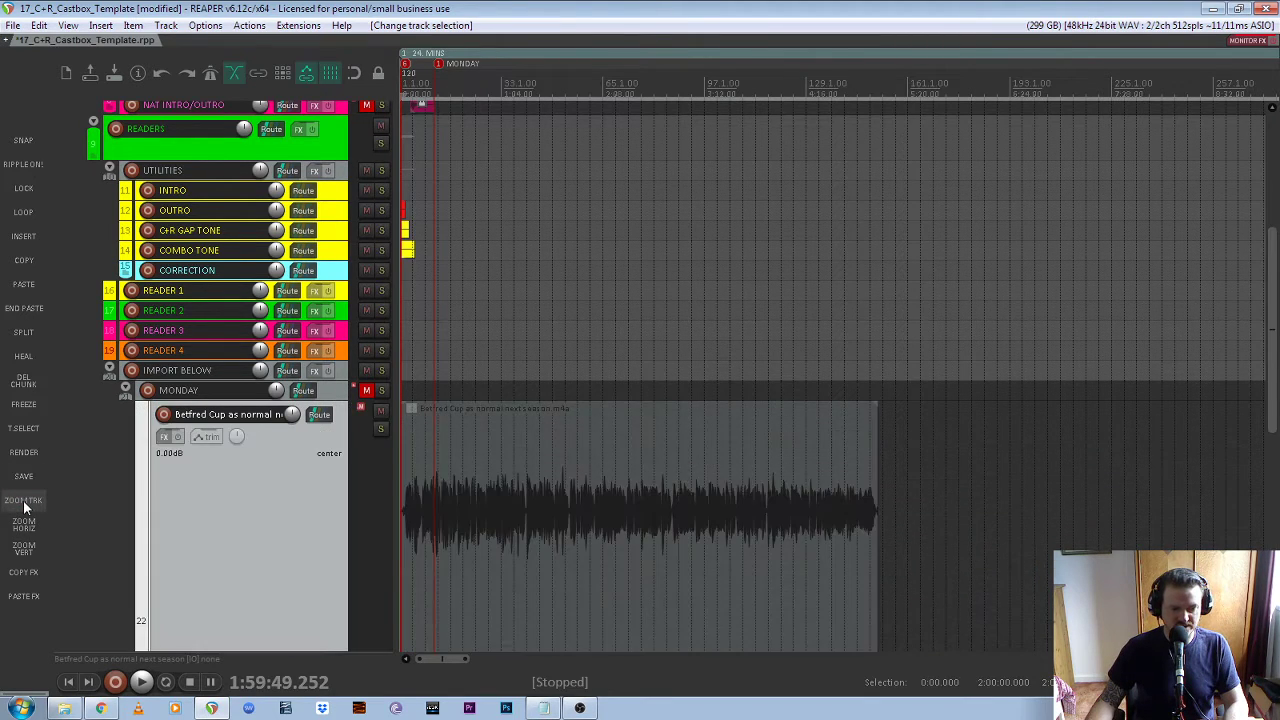
pyautogui.click(25, 508)
pyautogui.click(25, 508)
pyautogui.click(26, 507)
pyautogui.click(26, 507)
pyautogui.click(26, 507)
pyautogui.scroll(-3, 1268, 478)
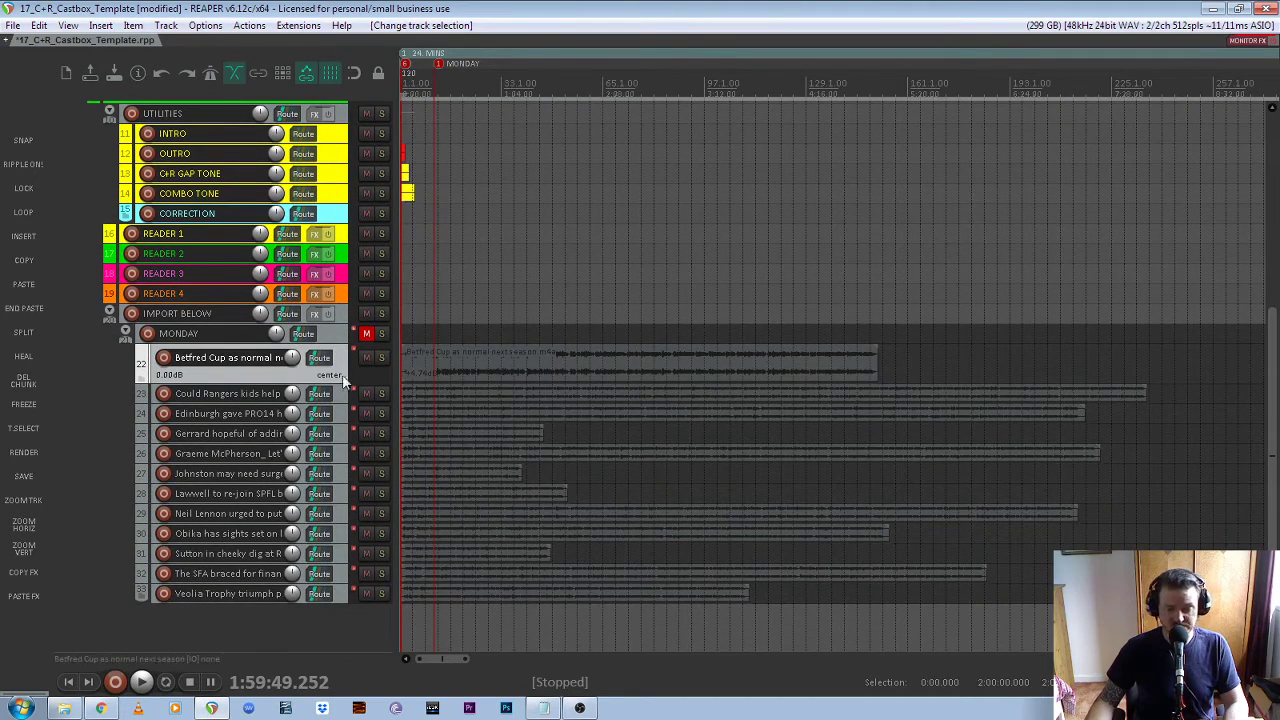
# Place the edit cursor at about 0:17.7, within the intro clips shortly before the MONDAY marker
pyautogui.scroll(2, 423, 375)
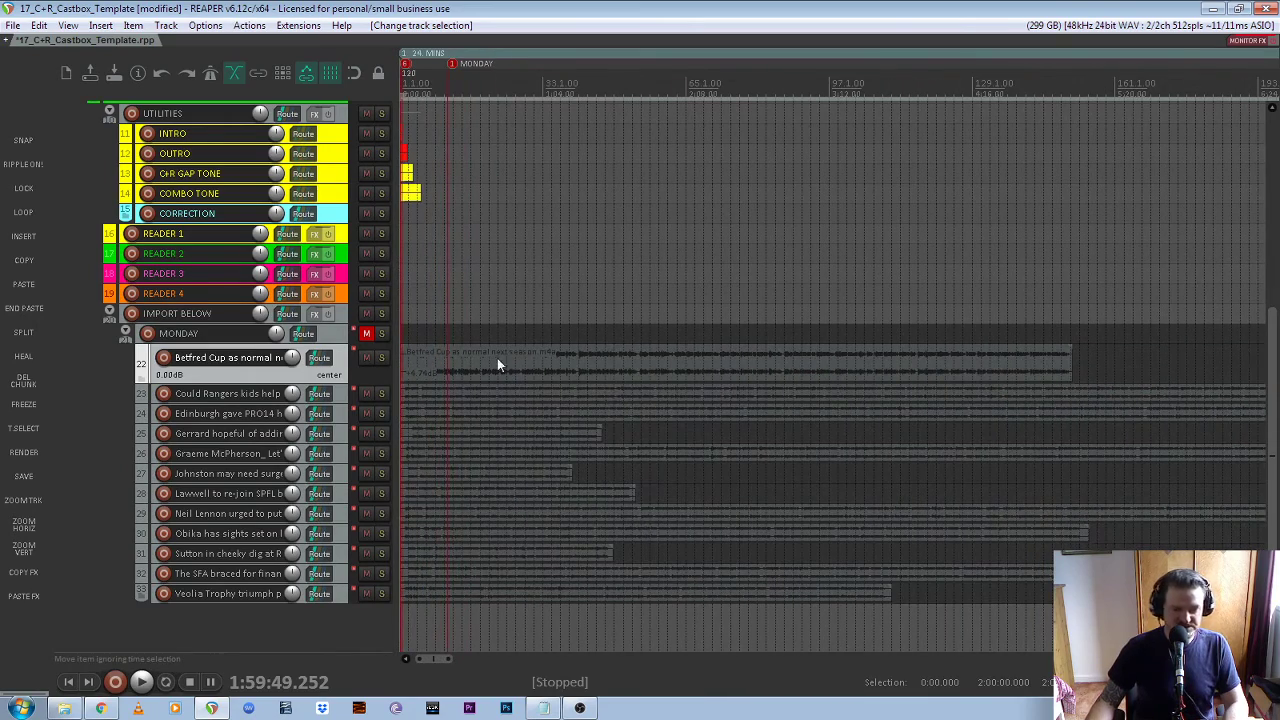
pyautogui.scroll(5, 1271, 430)
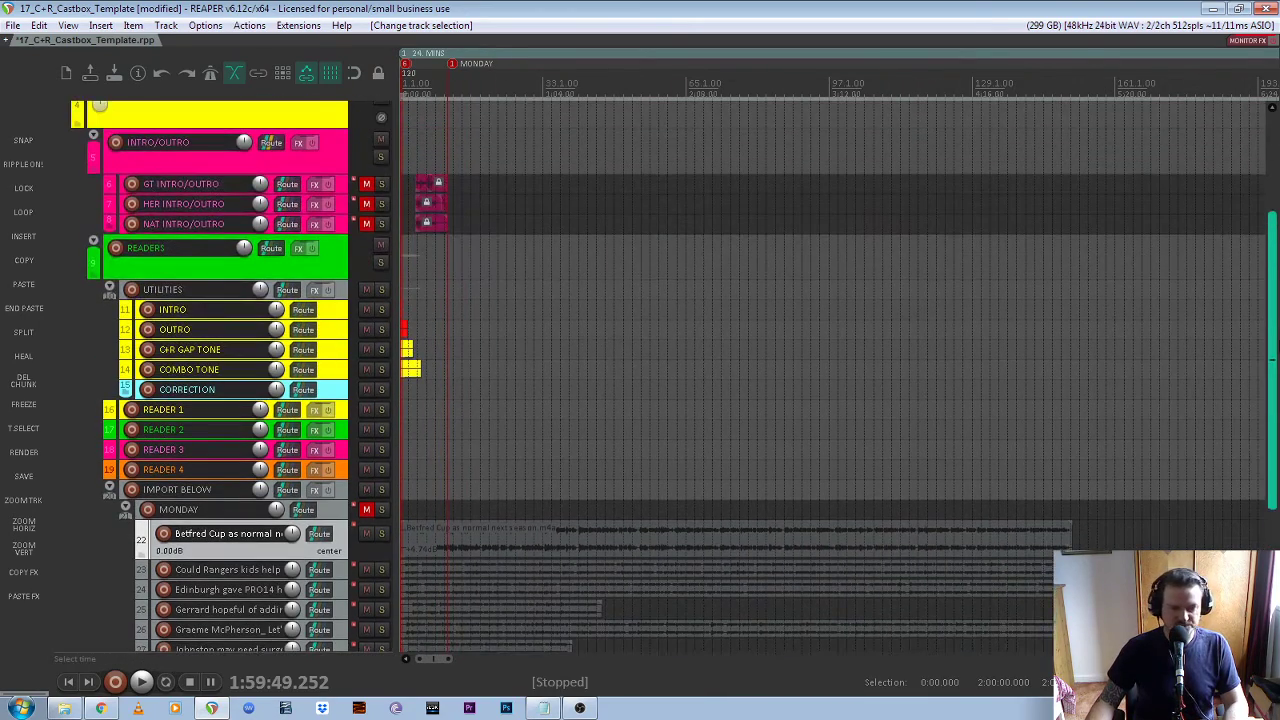
pyautogui.scroll(5, 403, 343)
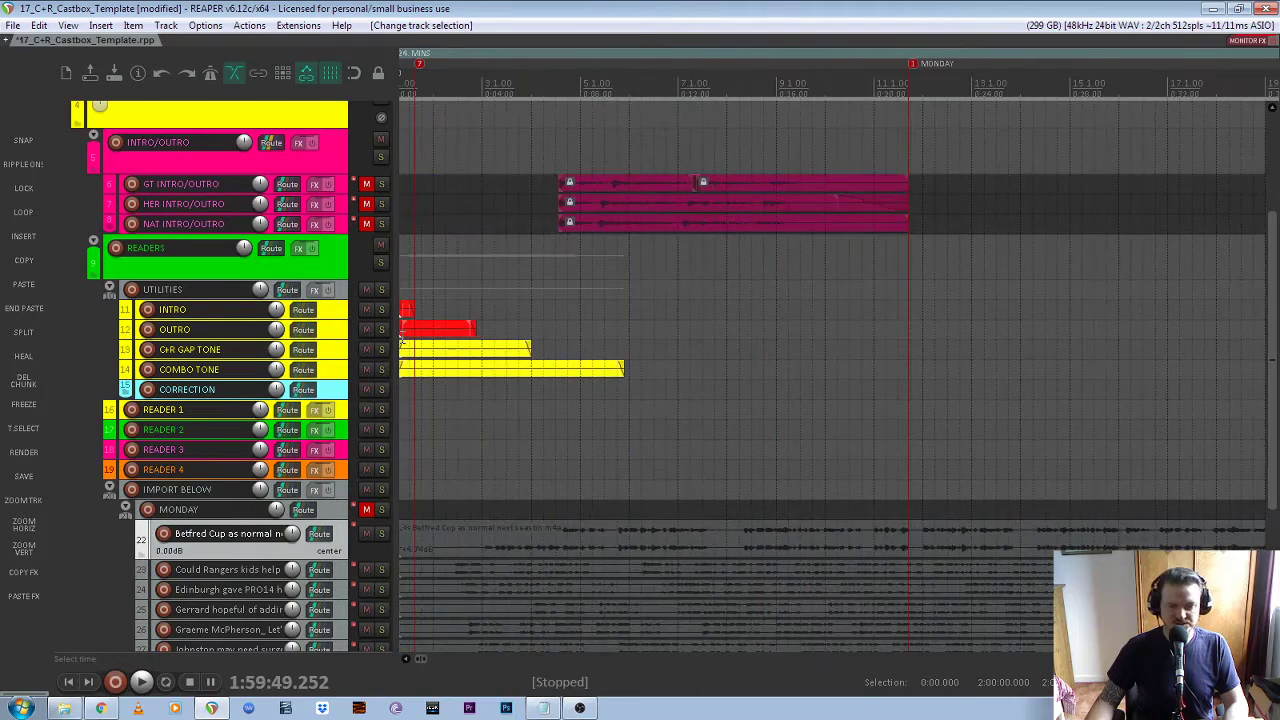
pyautogui.scroll(-2, 401, 341)
pyautogui.click(698, 88)
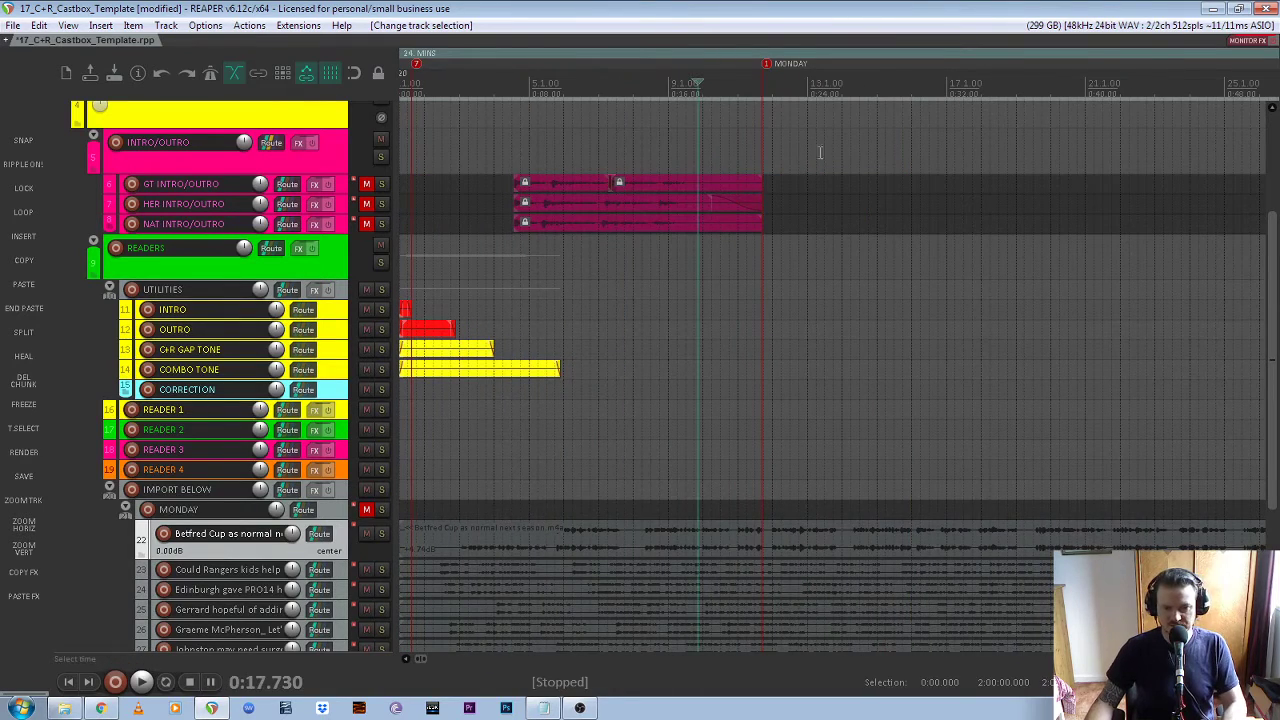
# Audition the end of the intro section from 0:17.7, just before the MONDAY marker
pyautogui.scroll(4, 1276, 343)
pyautogui.press('space')
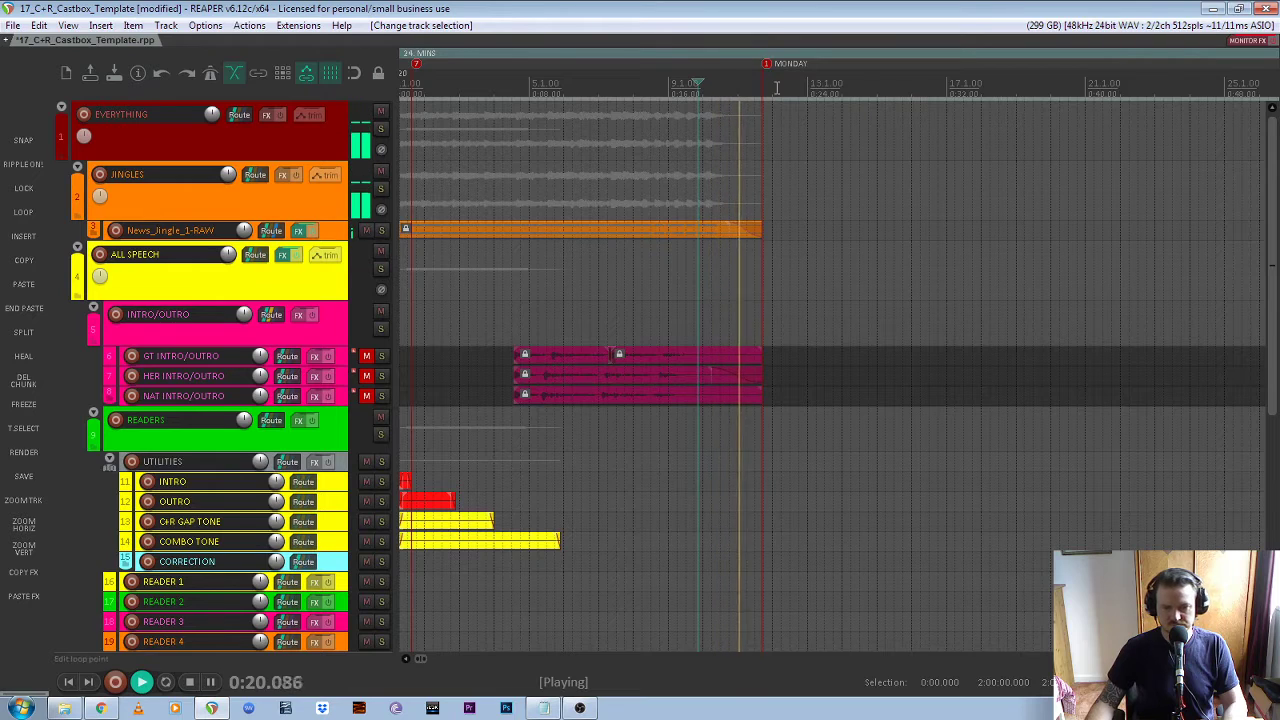
pyautogui.press('space')
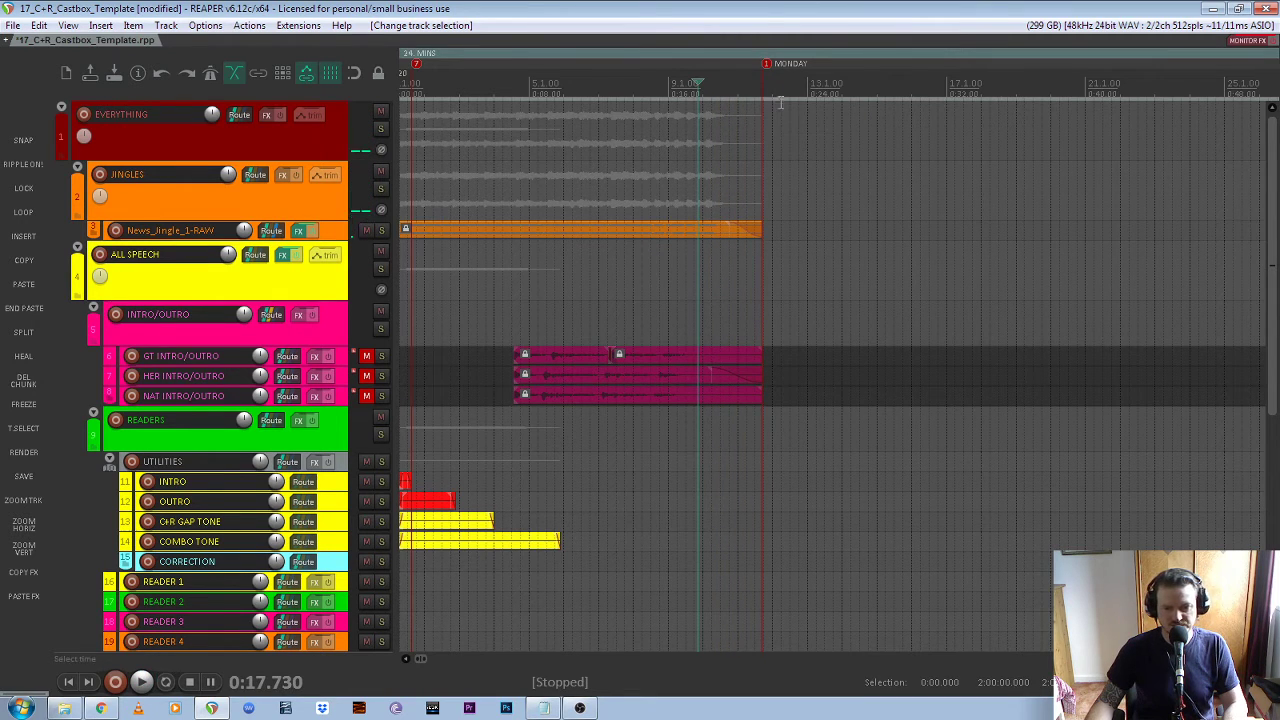
# Unmute the MONDAY folder and mute all of its article tracks individually, from Betfred Cup to Veolia Trophy
pyautogui.scroll(-3, 697, 191)
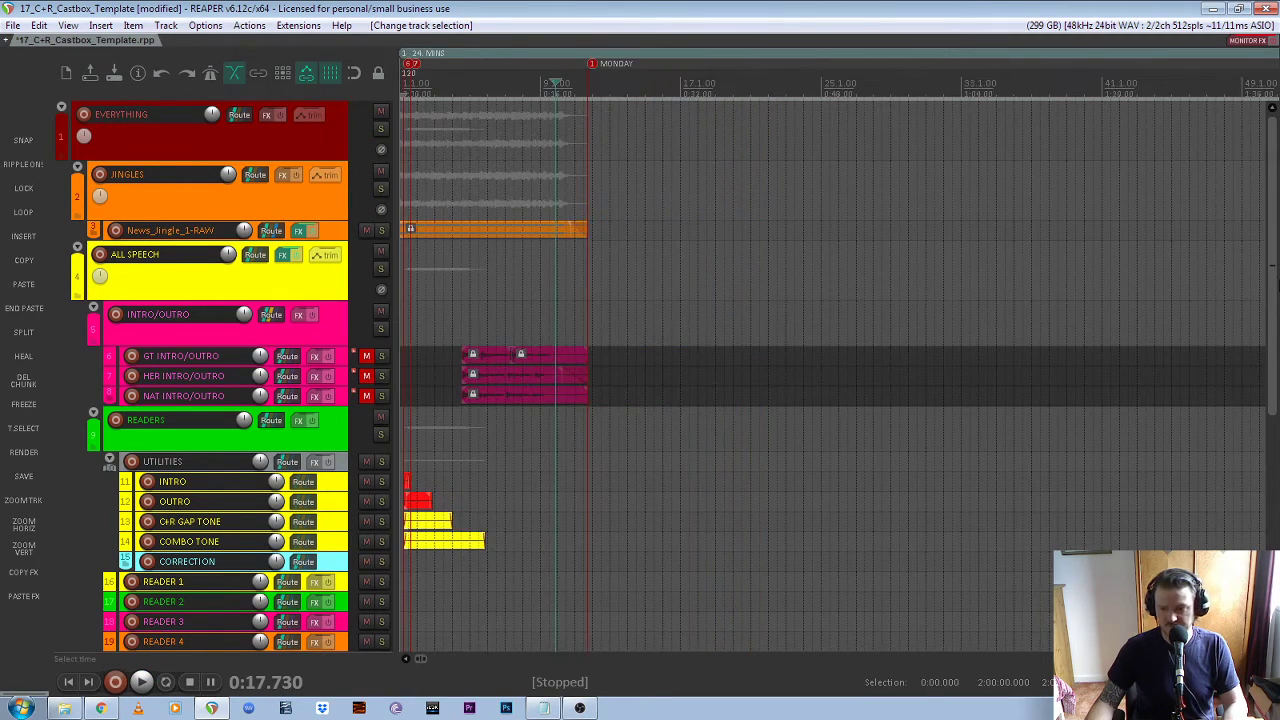
pyautogui.scroll(-8, 1272, 330)
pyautogui.scroll(-6, 836, 404)
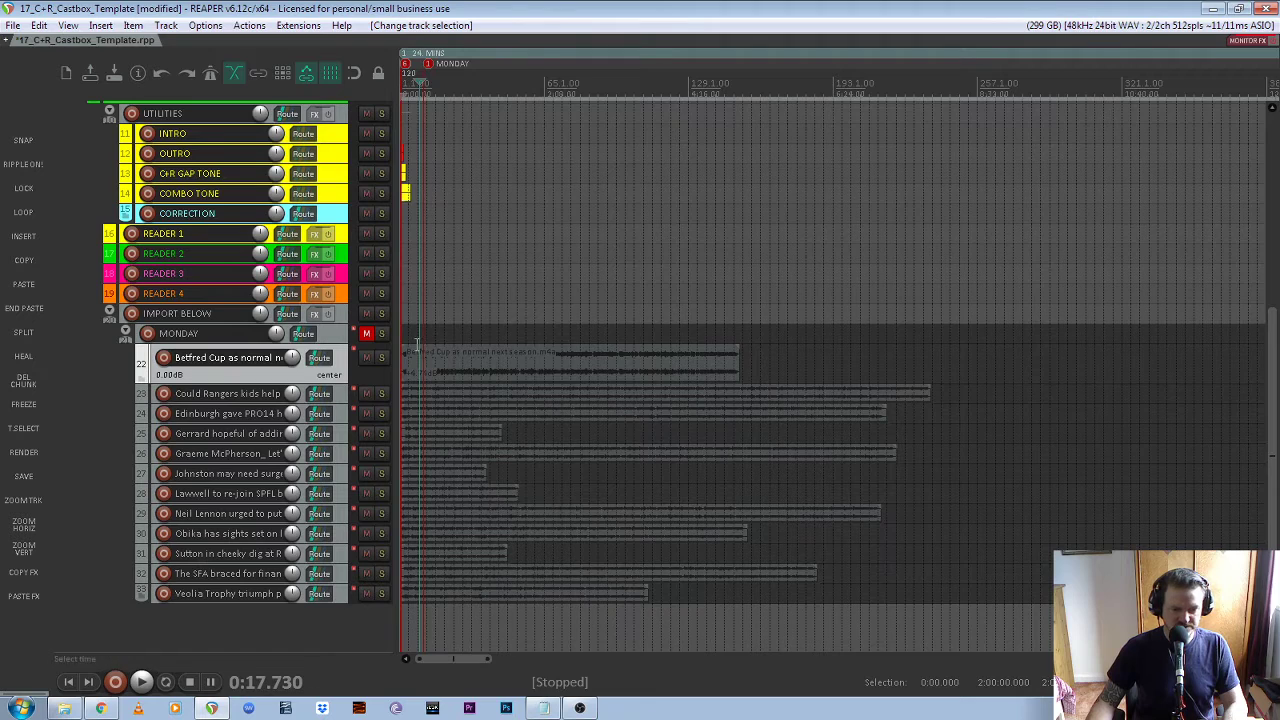
pyautogui.scroll(2, 417, 345)
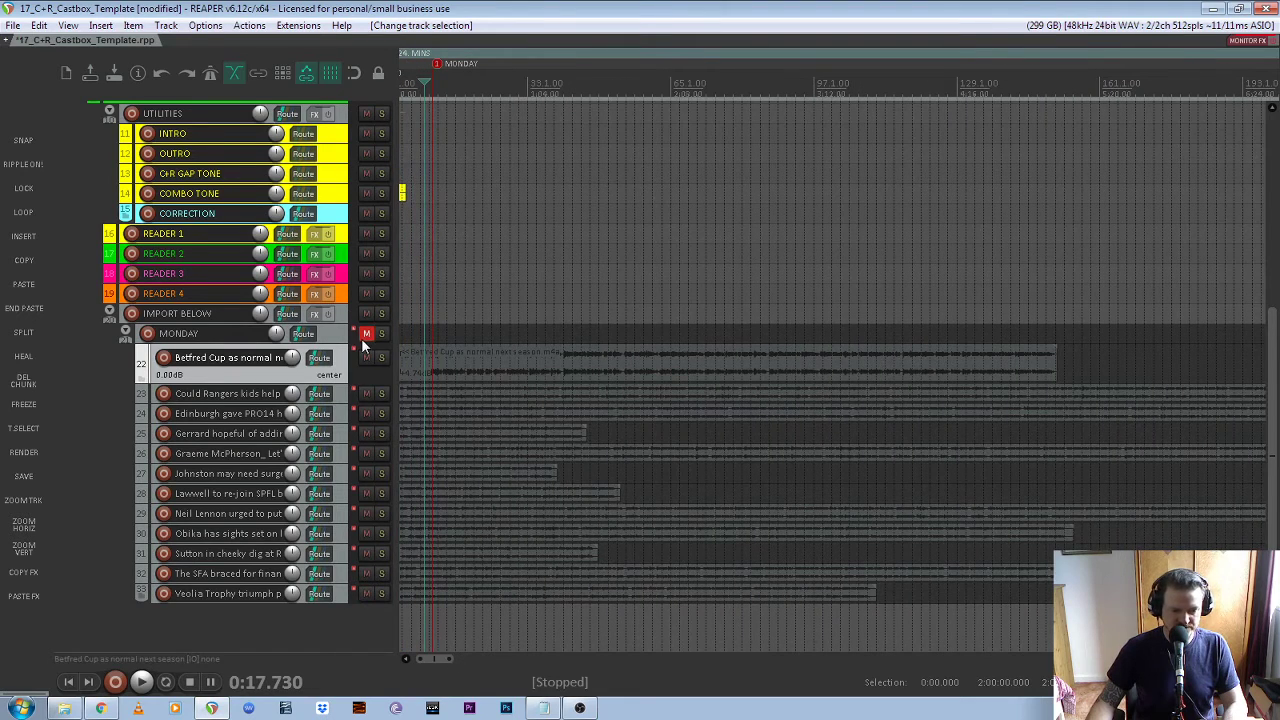
pyautogui.click(366, 334)
pyautogui.click(341, 374)
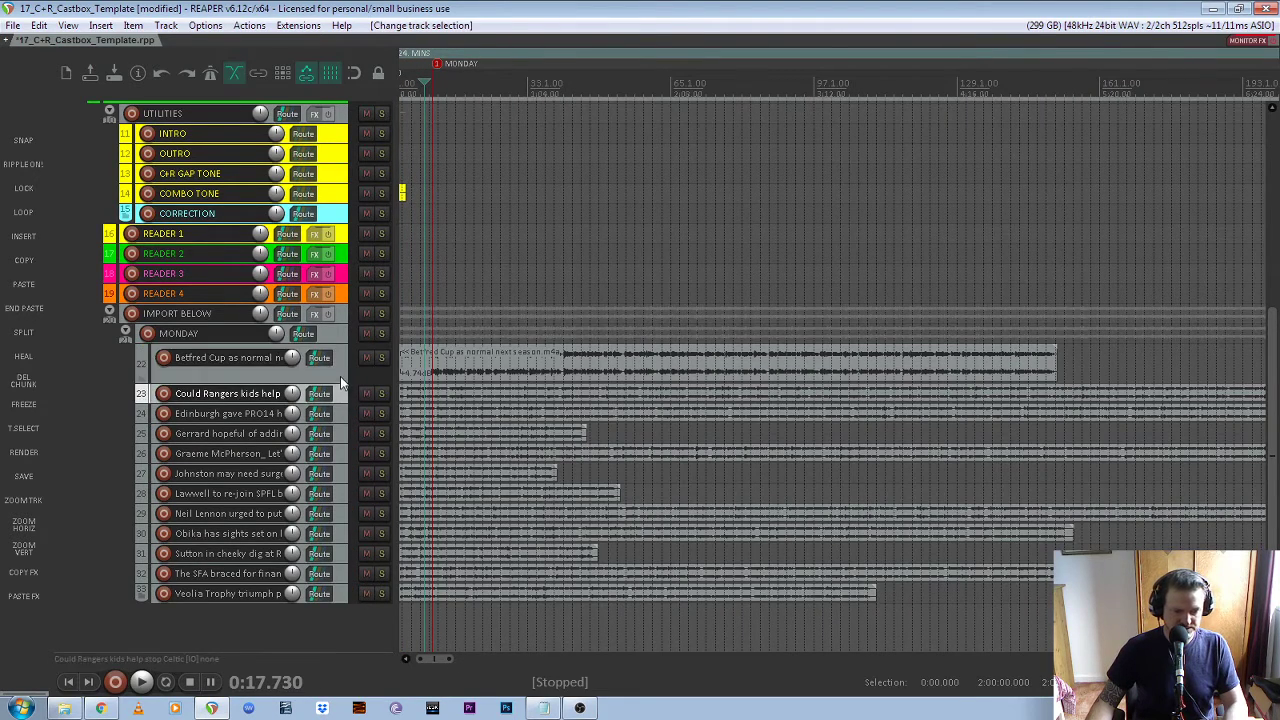
pyautogui.keyDown('shift'); pyautogui.click(338, 596); pyautogui.keyUp('shift')
pyautogui.click(366, 593)
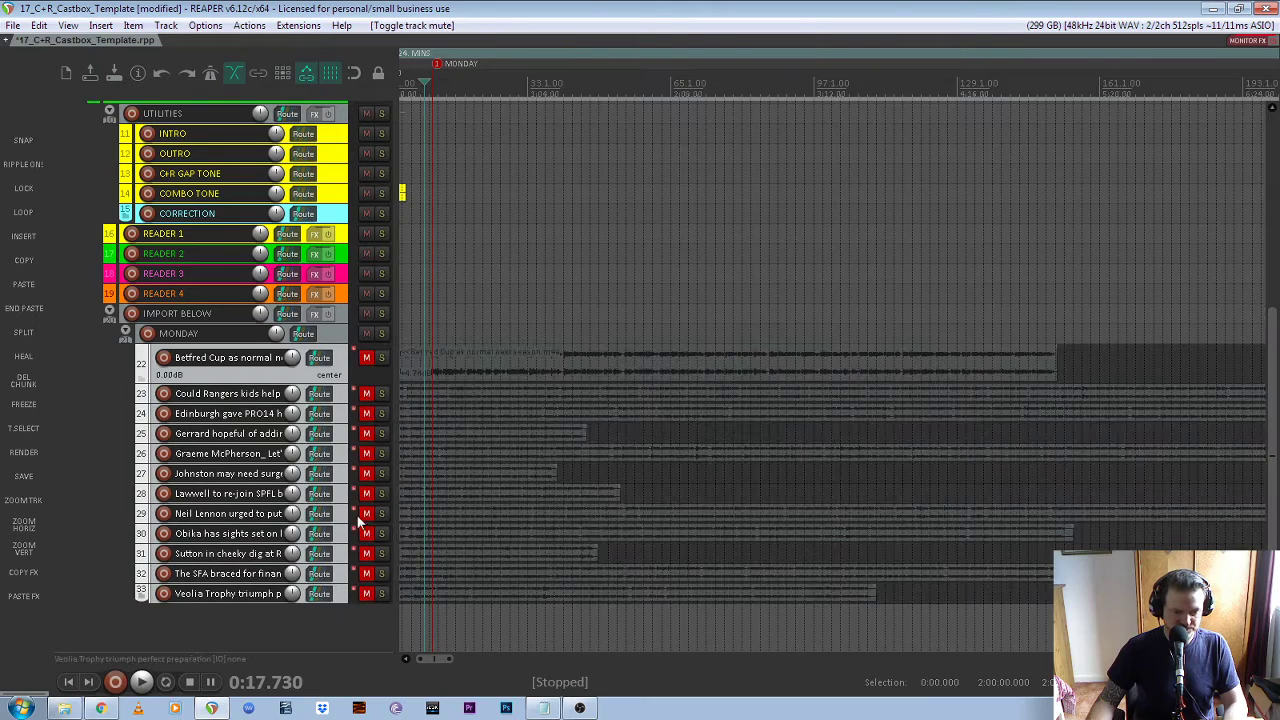
# Unmute only the Betfred Cup track and enlarge its height to show its waveform
pyautogui.click(338, 378)
pyautogui.click(366, 359)
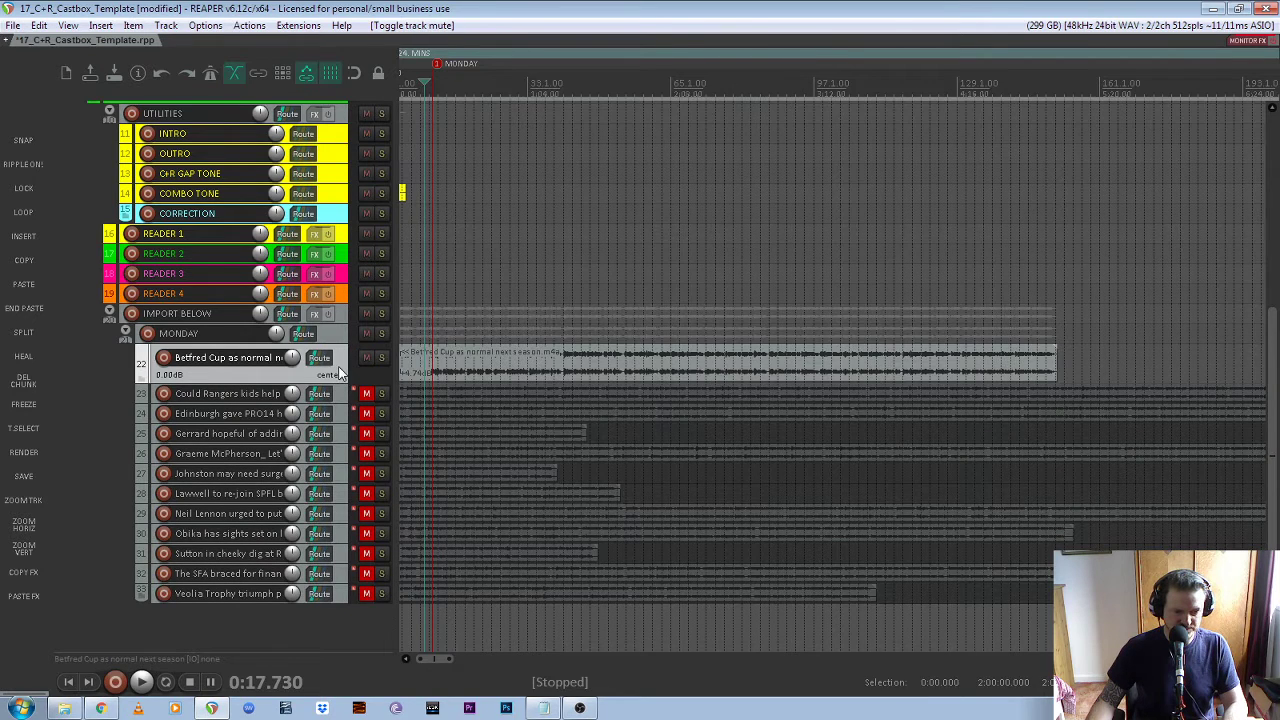
pyautogui.click(23, 500)
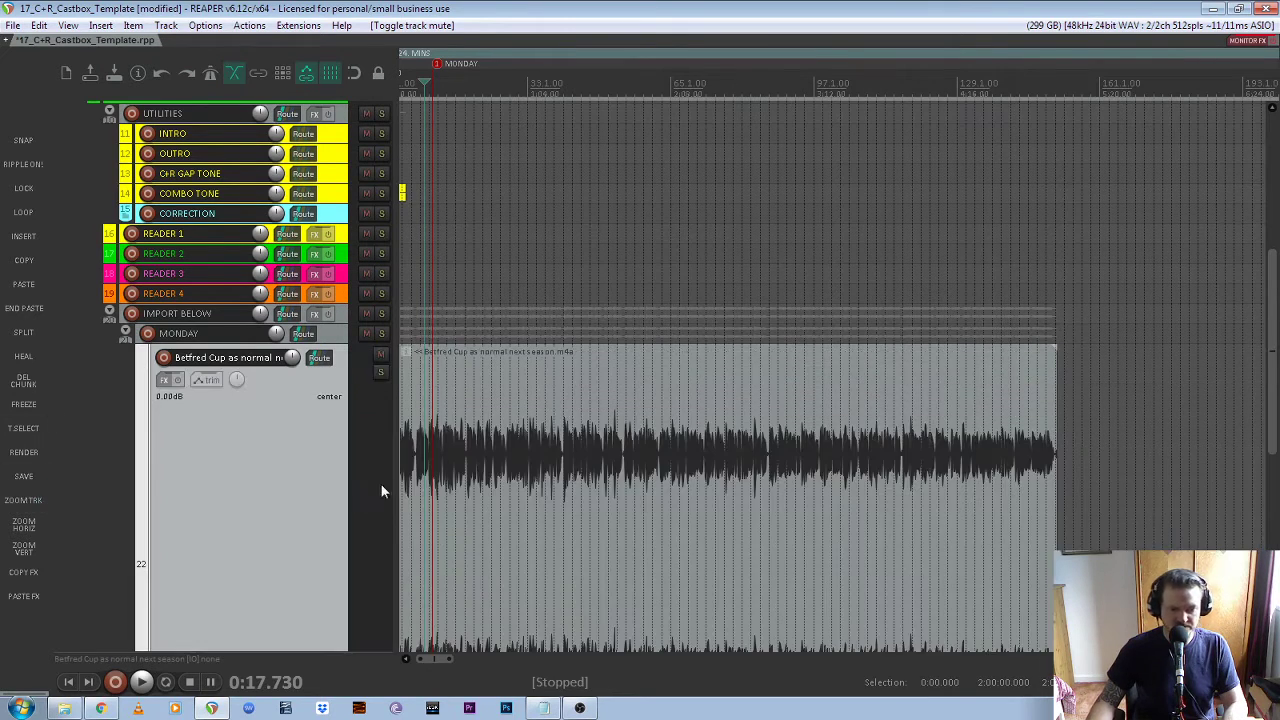
# Audition the Betfred Cup recording from 0:17.7 and check its waveform around the MONDAY marker
pyautogui.press('space')
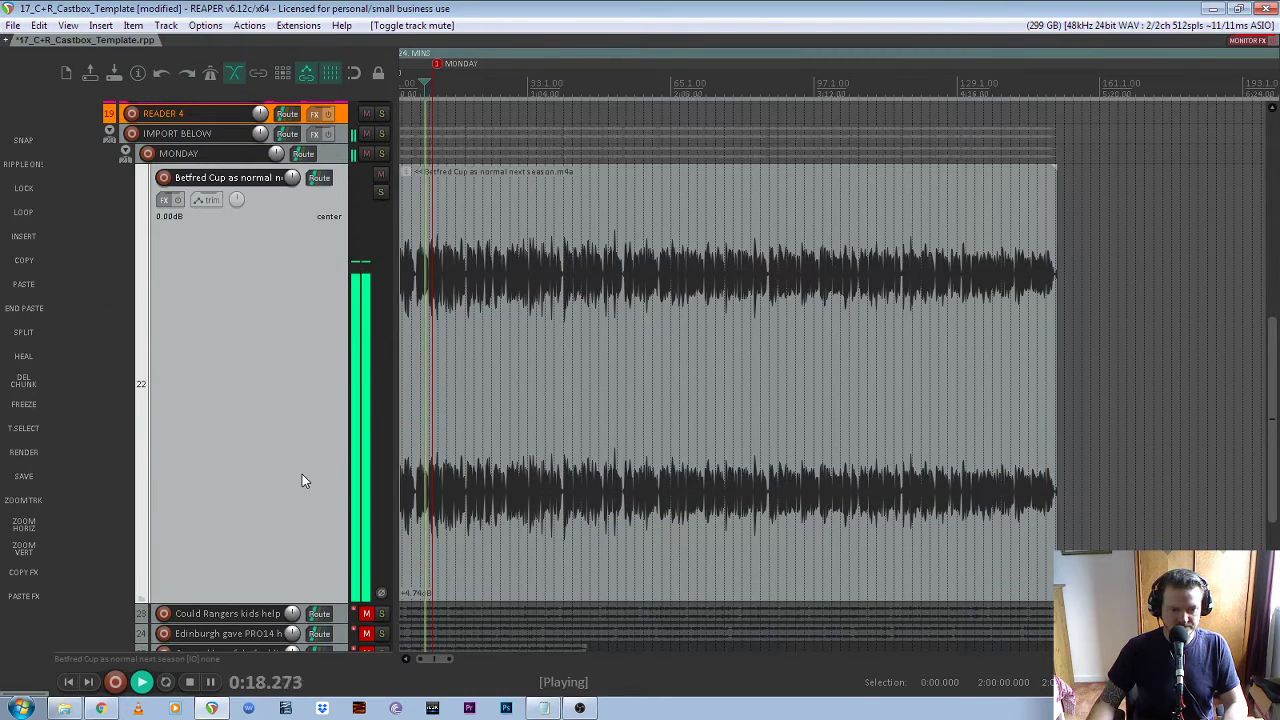
pyautogui.scroll(3, 409, 264)
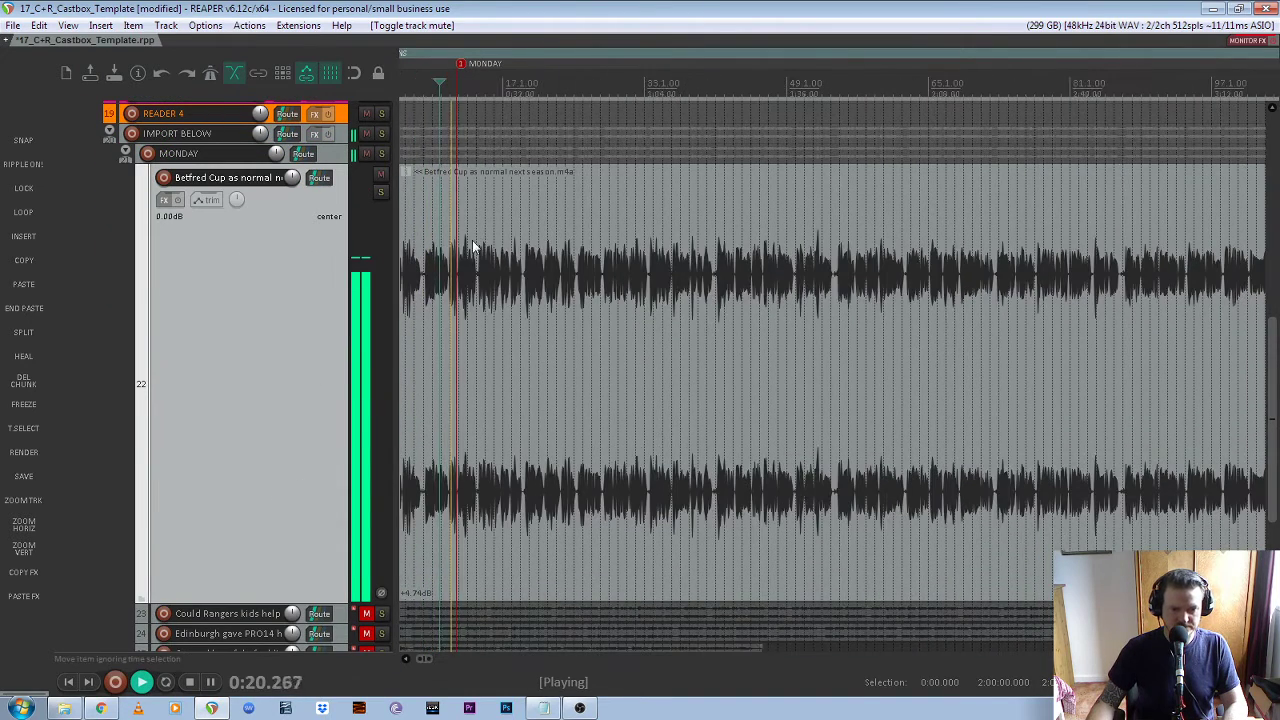
pyautogui.press('space')
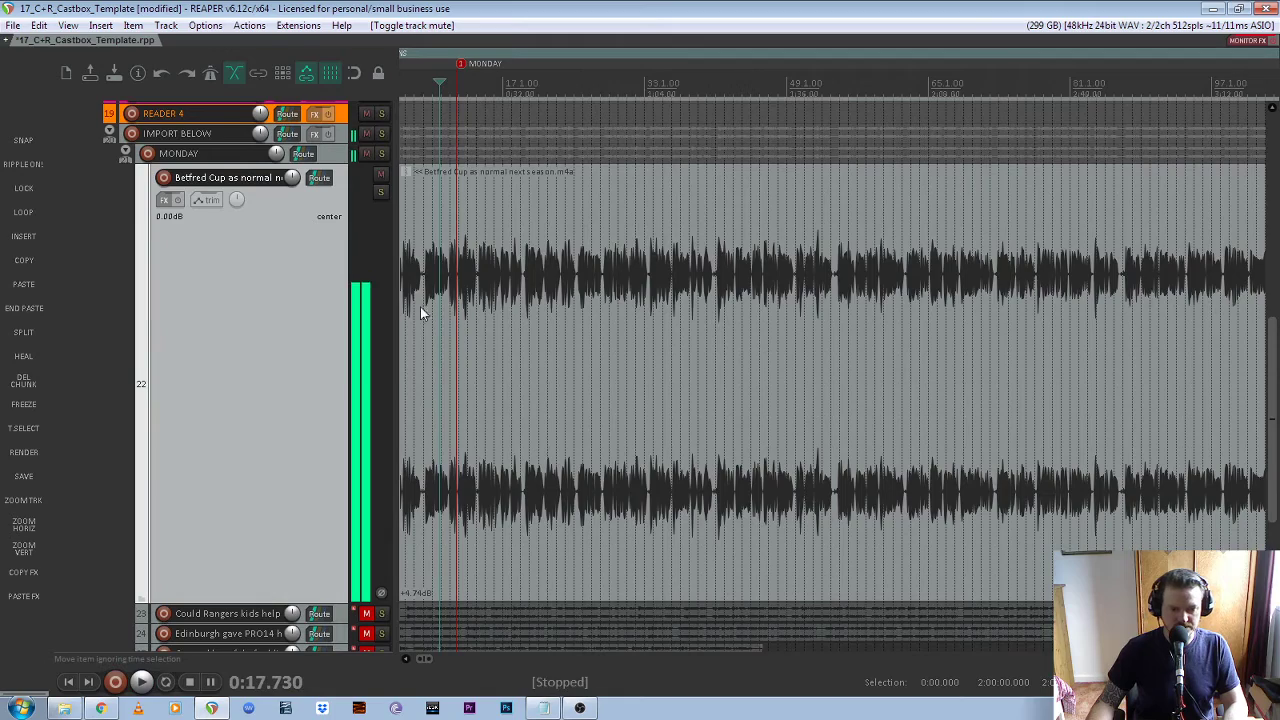
pyautogui.scroll(2, 425, 305)
pyautogui.scroll(-2, 430, 304)
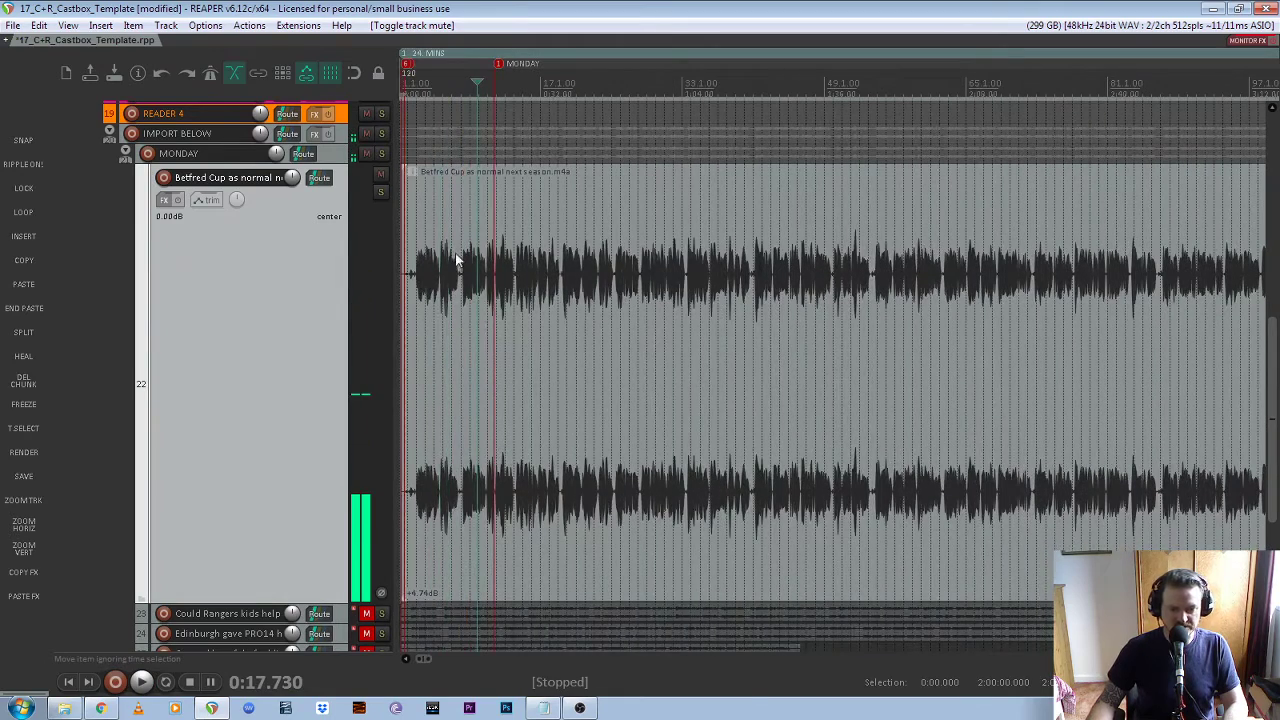
# Turn off the grid lines in the arrange view
pyautogui.press('`')
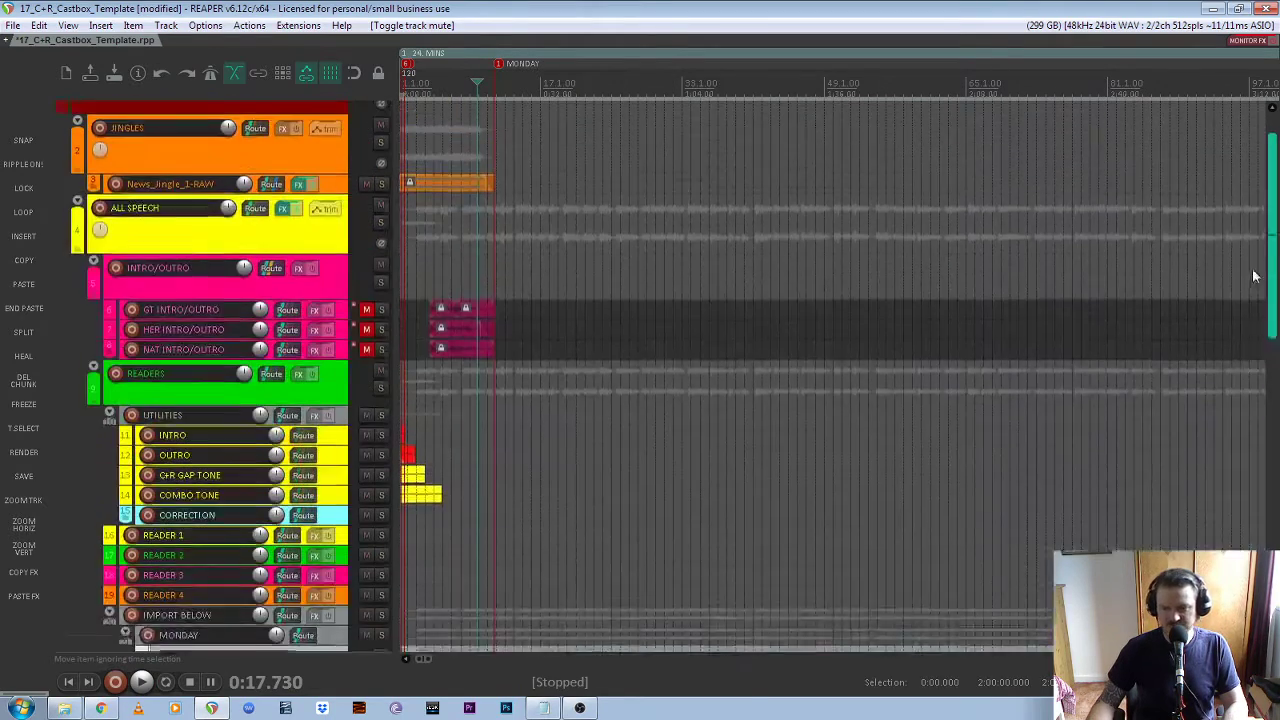
pyautogui.scroll(2, 433, 262)
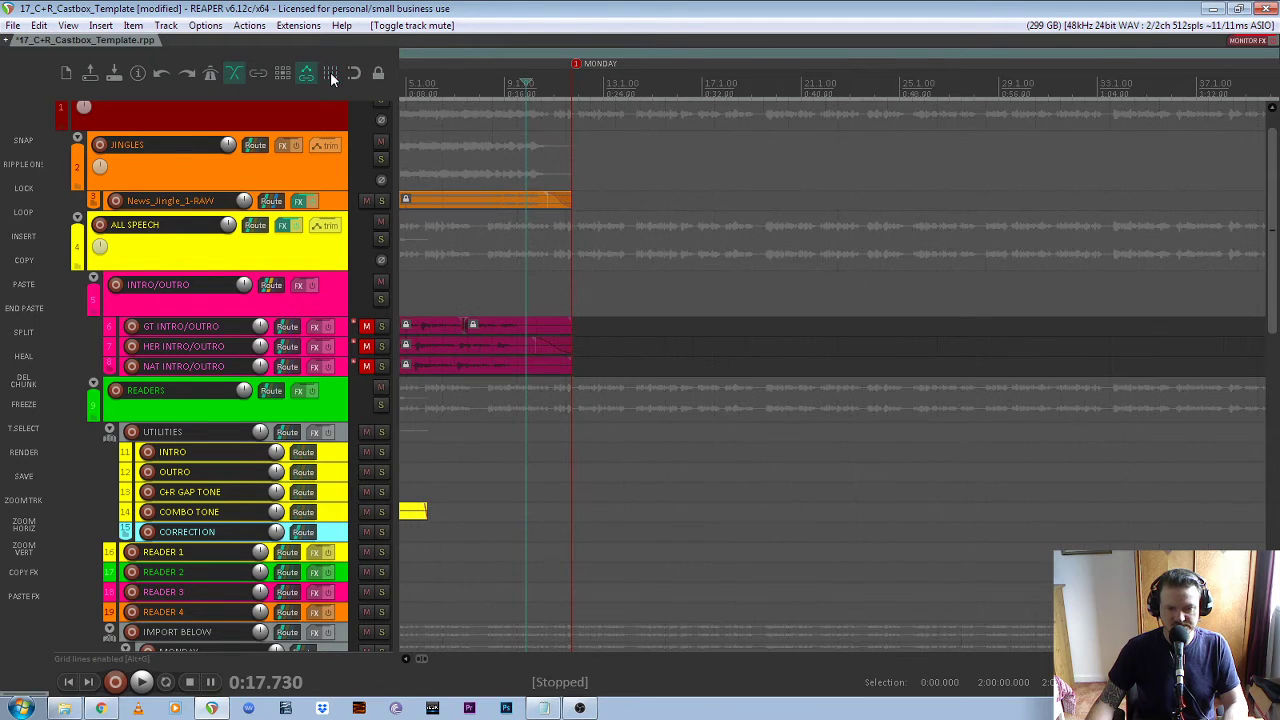
pyautogui.scroll(-8, 1006, 478)
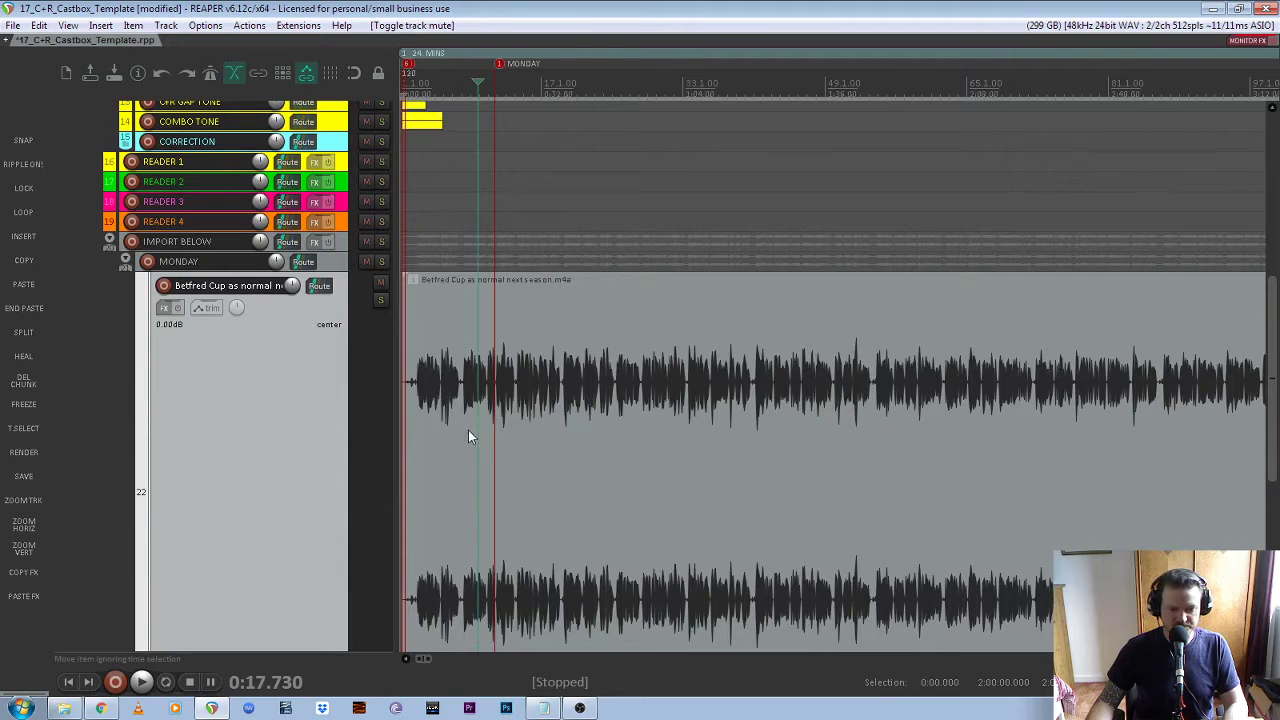
# Move the Betfred Cup item onto the READER 1 track, with its start at about 0:14.8
pyautogui.scroll(-1, 233, 418)
pyautogui.moveTo(471, 423); pyautogui.dragTo(572, 268)
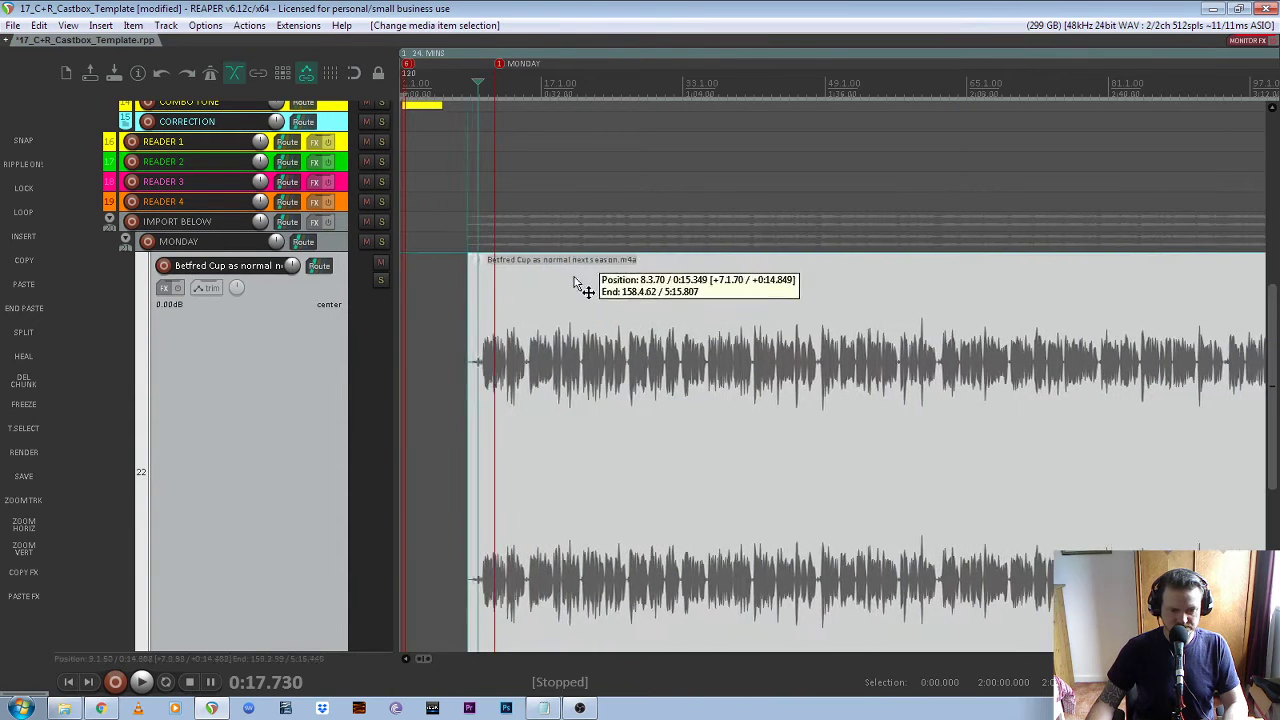
pyautogui.scroll(-2, 300, 363)
pyautogui.scroll(-2, 289, 446)
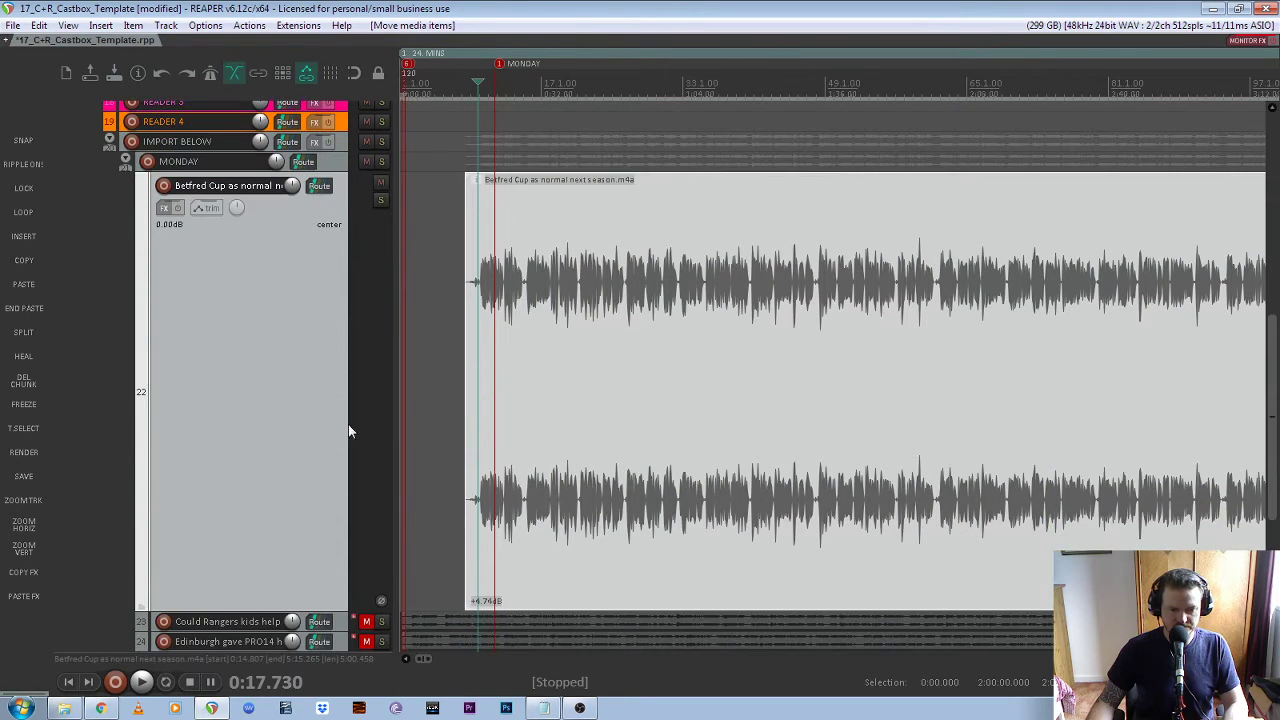
pyautogui.scroll(-2, 1090, 485)
pyautogui.scroll(2, 1100, 485)
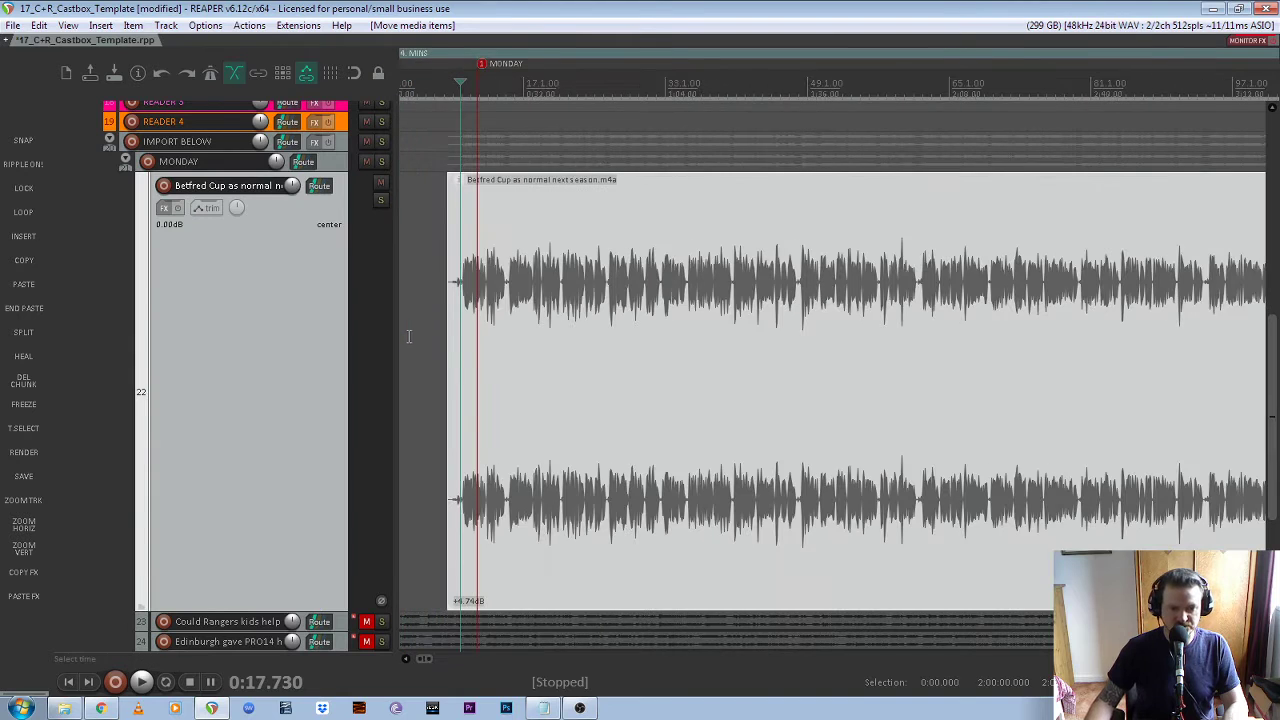
pyautogui.scroll(5, 262, 335)
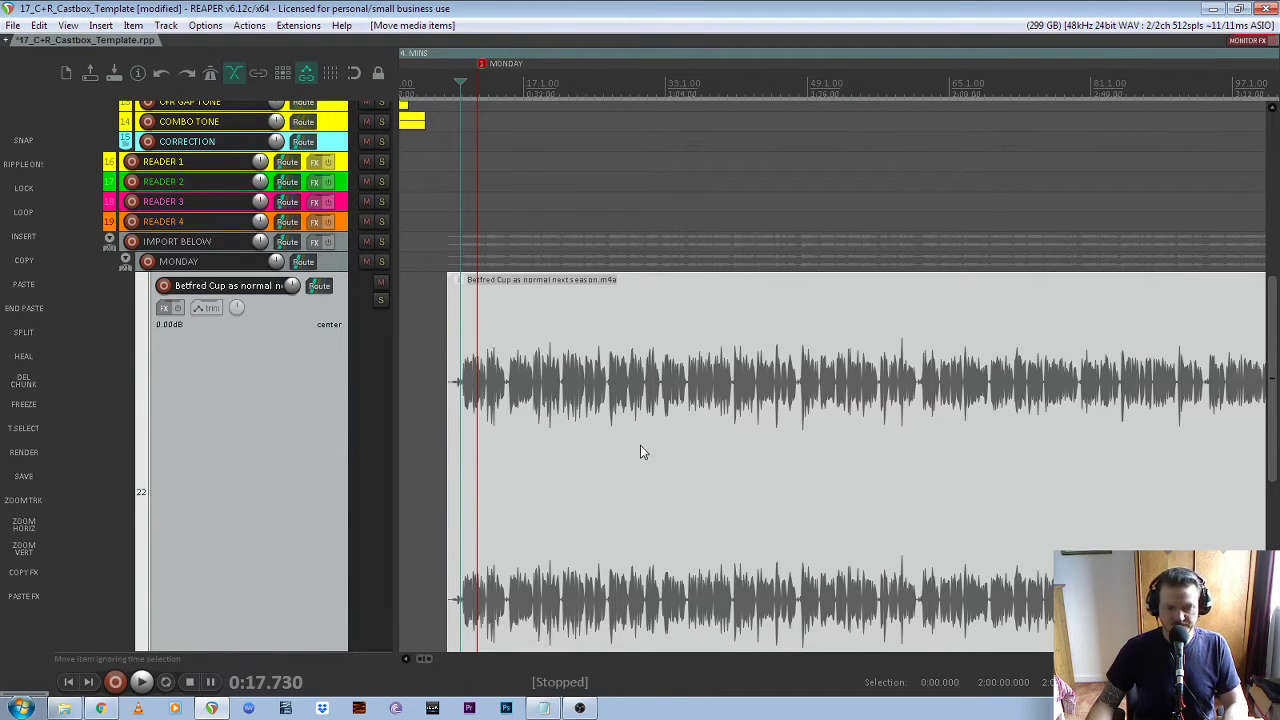
pyautogui.click(645, 410)
pyautogui.moveTo(645, 410); pyautogui.dragTo(648, 166)
# Enable snapping and align the start of the Betfred Cup item on READER 1 with the MONDAY marker
pyautogui.scroll(2, 428, 157)
pyautogui.scroll(1, 428, 157)
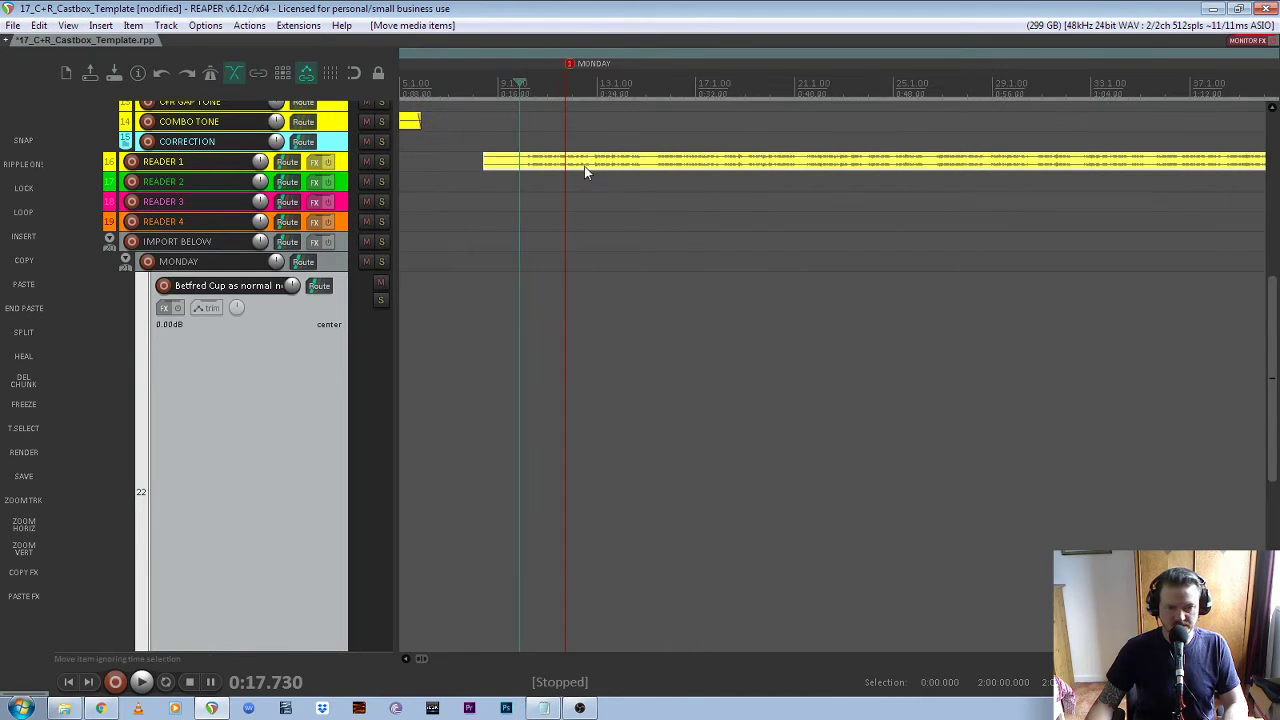
pyautogui.click(24, 141)
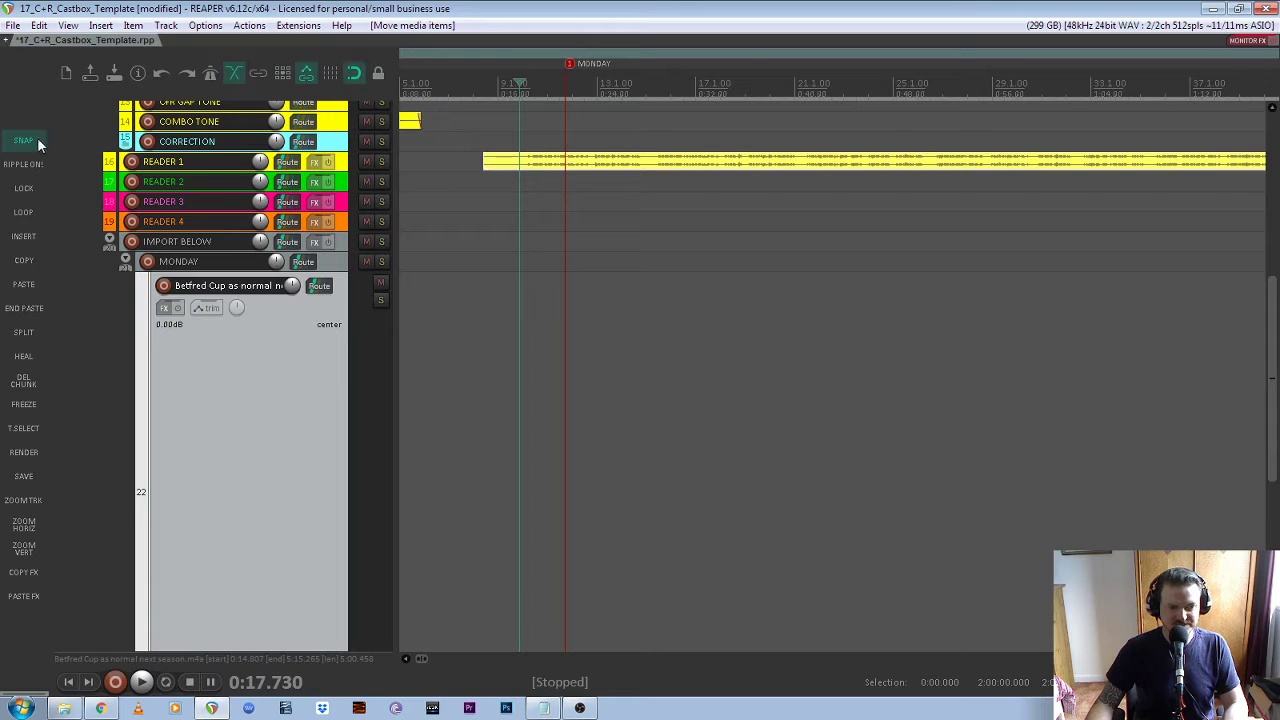
pyautogui.moveTo(592, 165); pyautogui.dragTo(678, 159)
pyautogui.scroll(2, 565, 134)
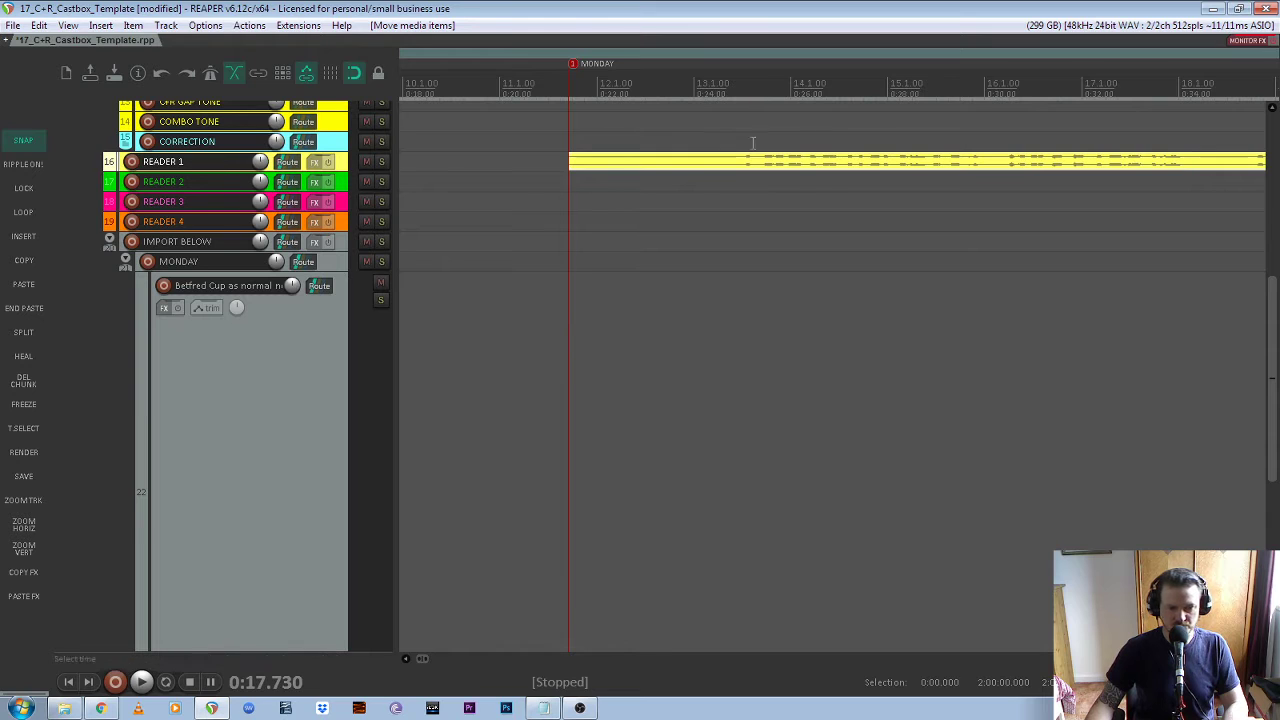
pyautogui.scroll(-5, 700, 165)
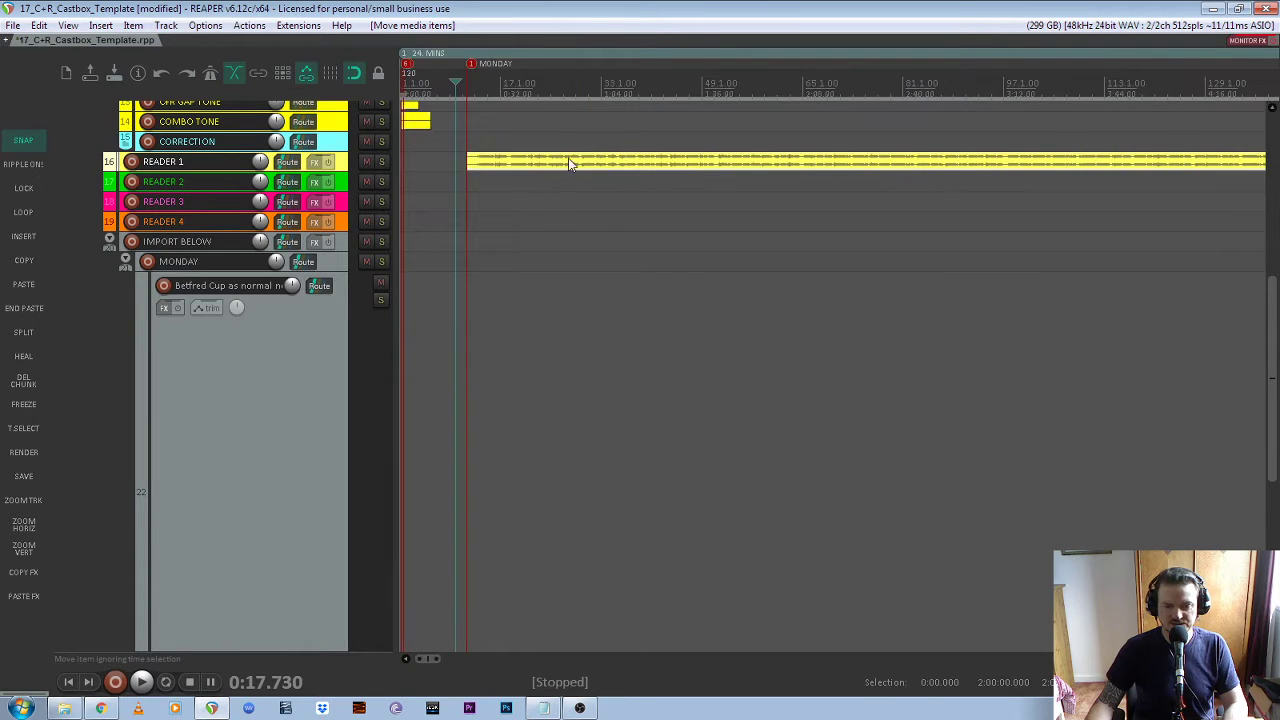
pyautogui.press('=')
pyautogui.press('=')
pyautogui.press('=')
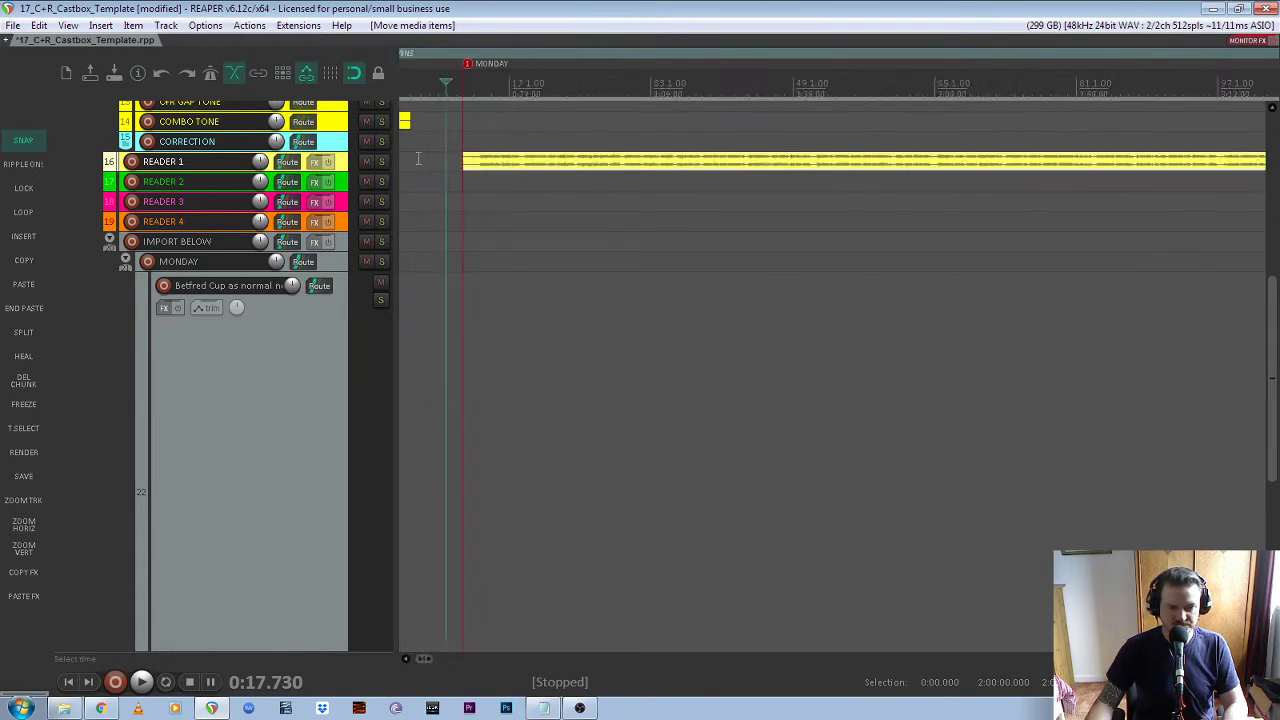
# Enlarge the READER 1 track's height and show the start of the Betfred Cup item up close
pyautogui.click(331, 361)
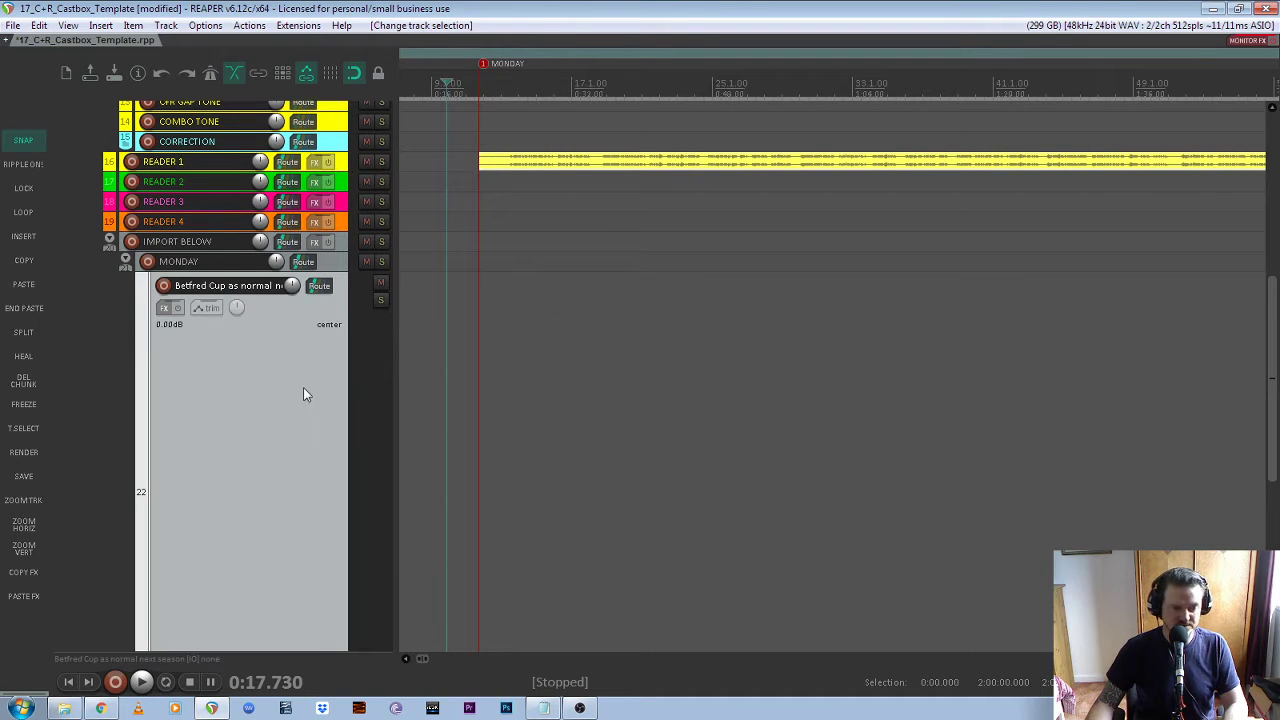
pyautogui.click(348, 167)
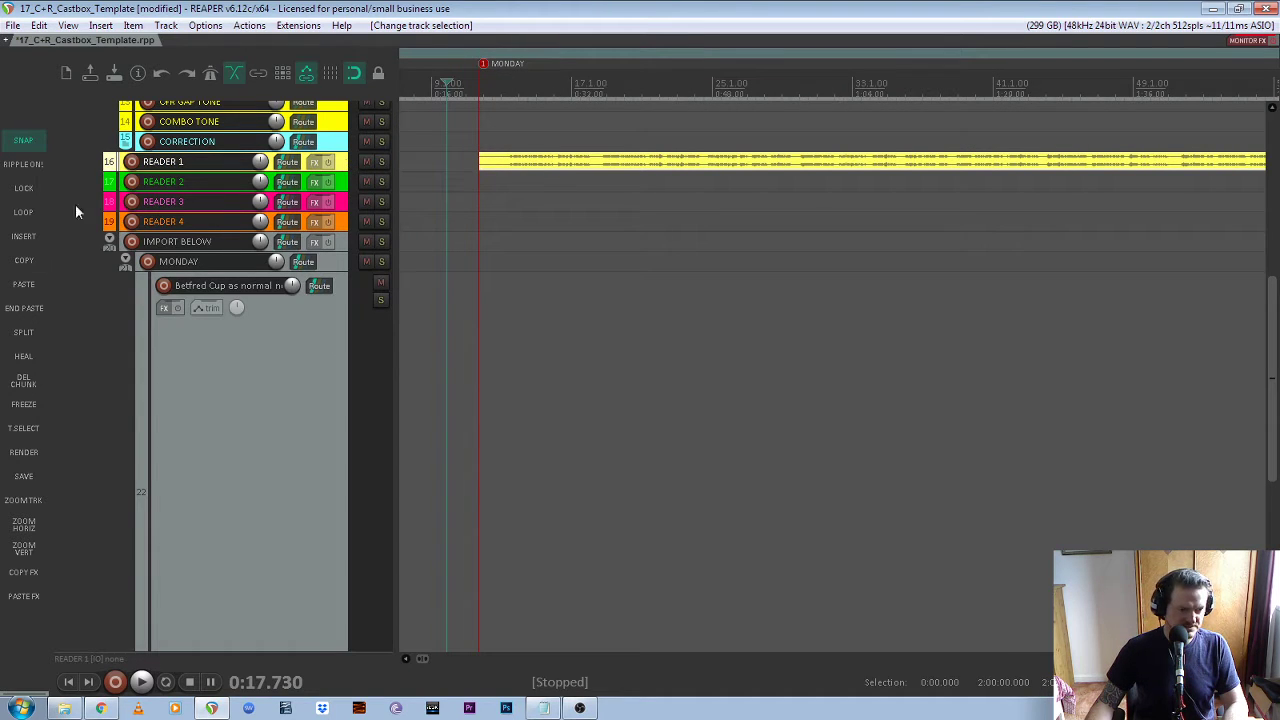
pyautogui.click(20, 505)
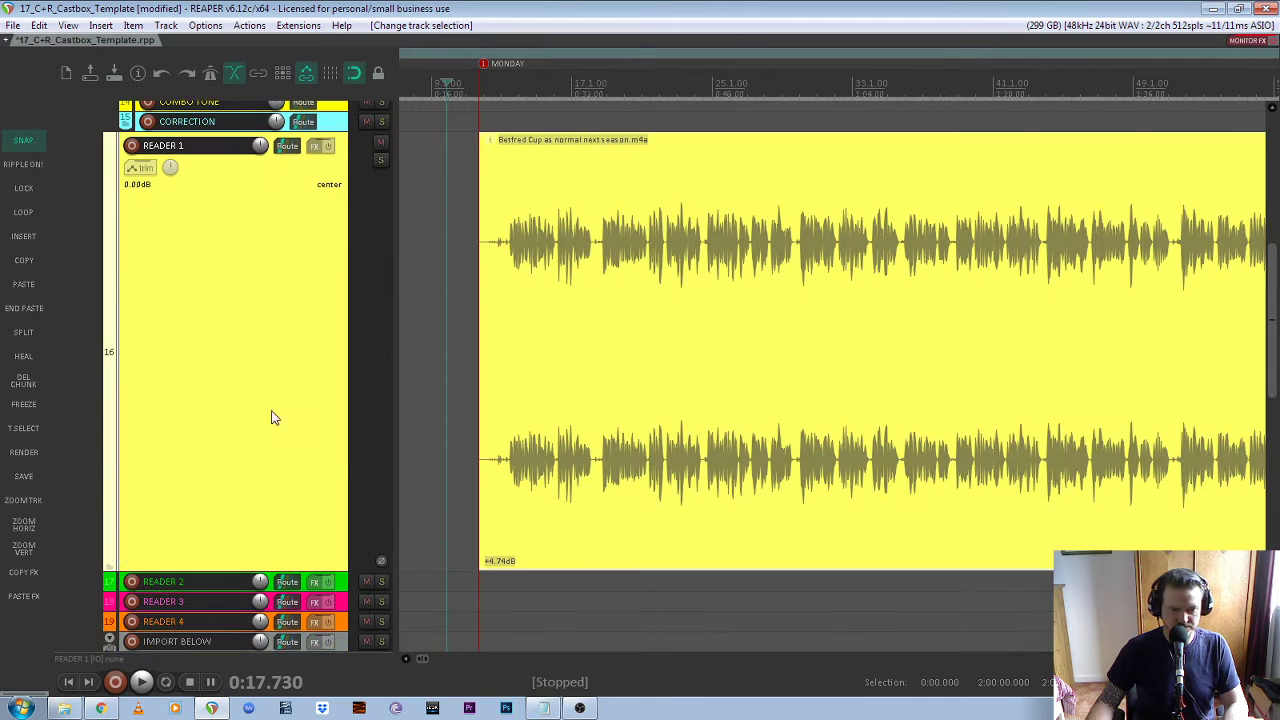
pyautogui.scroll(5, 500, 303)
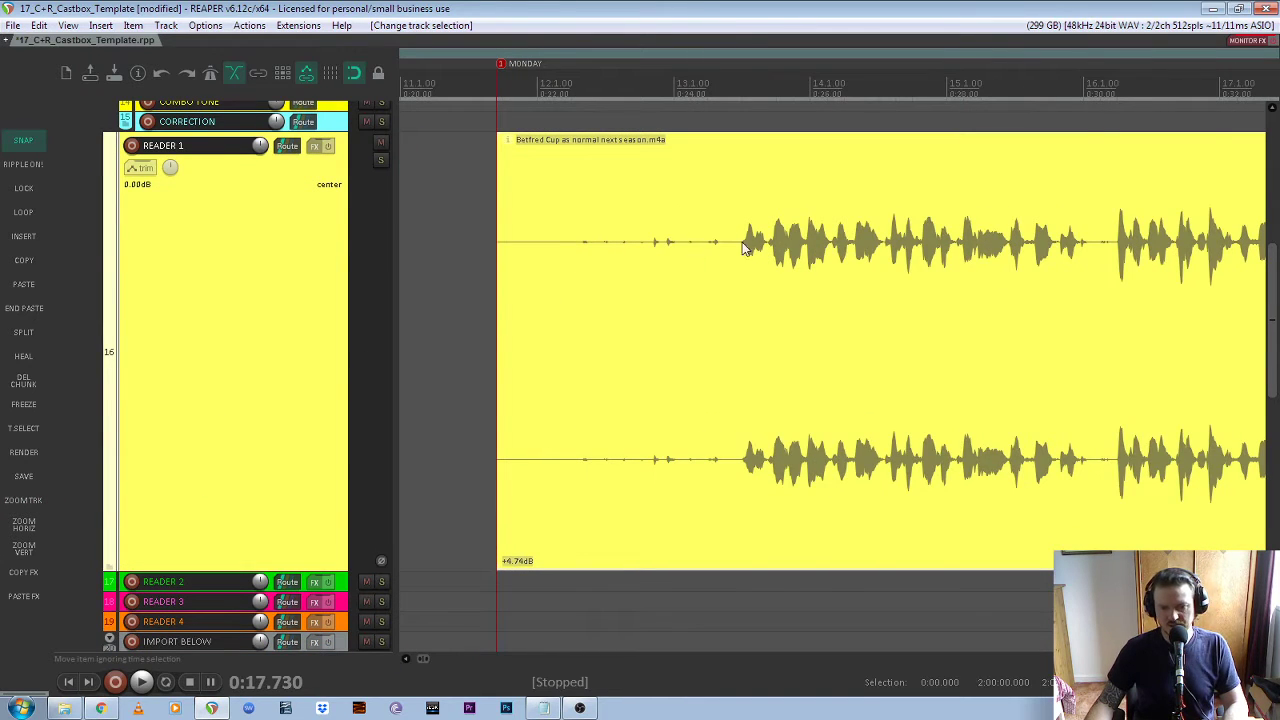
# Split the Betfred Cup item on READER 1 at 0:24.965, just before the speech begins, and select each part in turn
pyautogui.press('s')
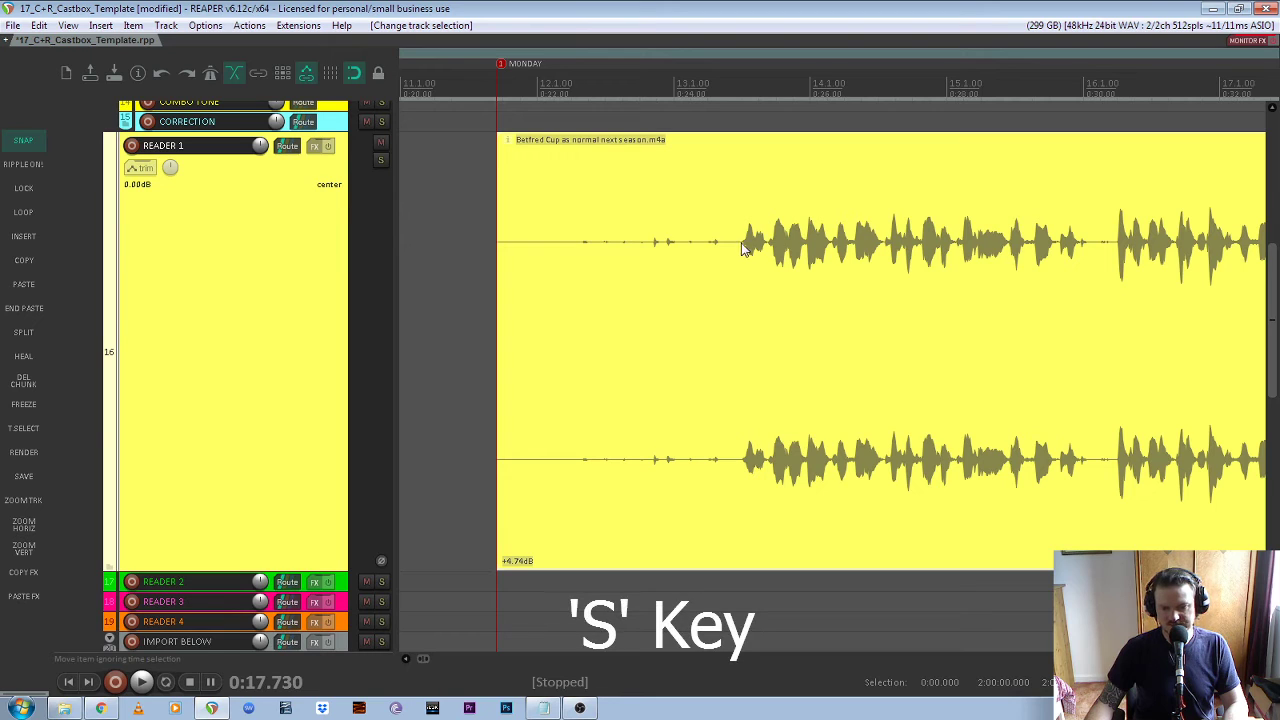
pyautogui.click(741, 250)
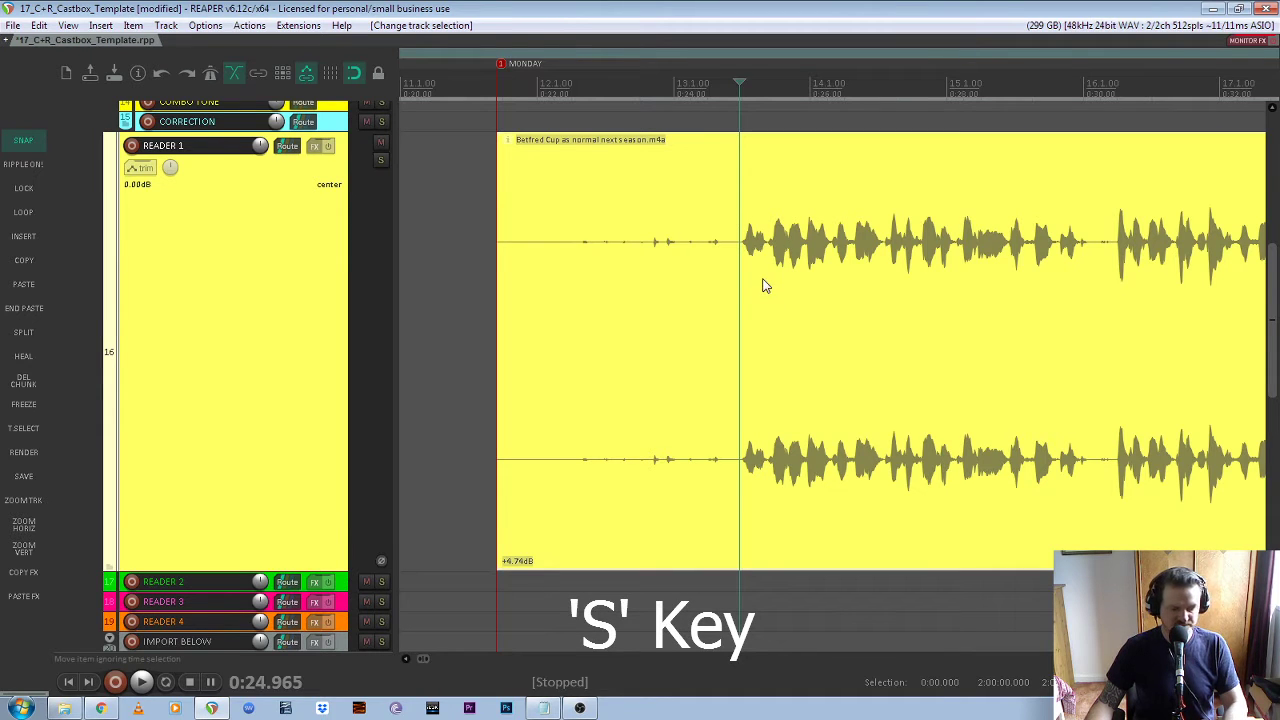
pyautogui.press('s')
pyautogui.click(665, 311)
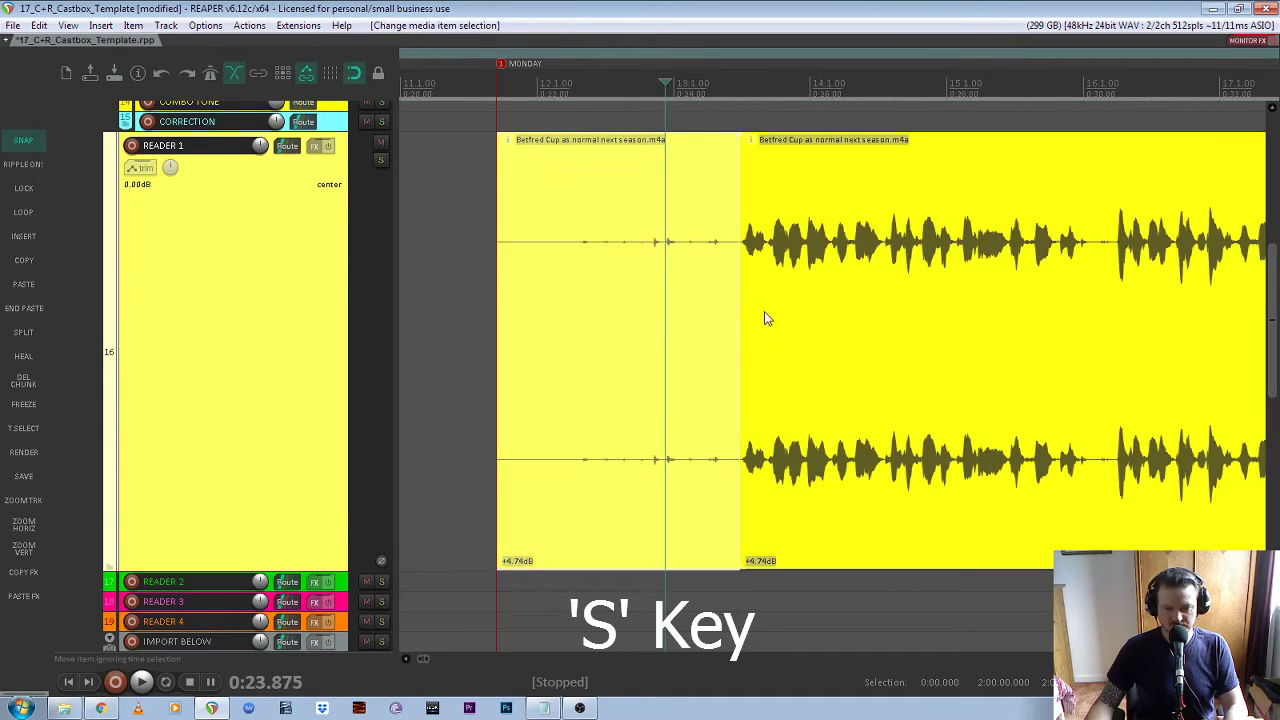
pyautogui.click(766, 312)
pyautogui.click(686, 316)
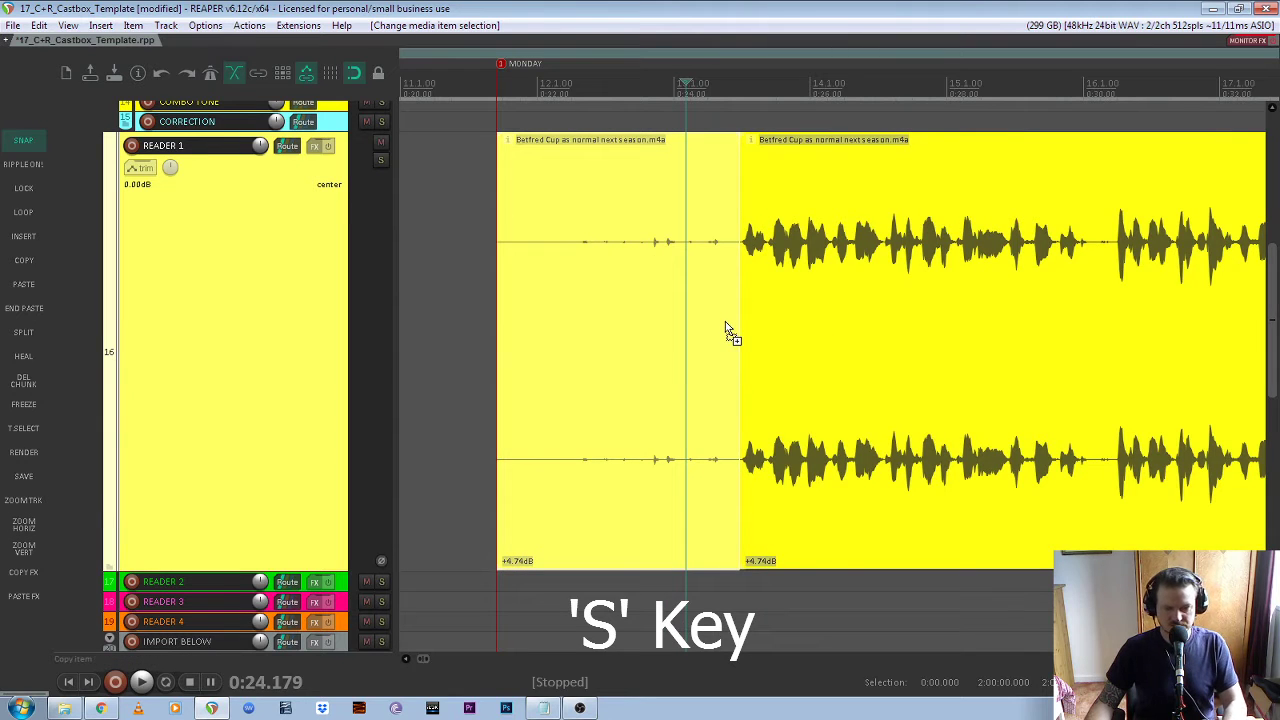
# Undo the split of the Betfred Cup item on READER 1
pyautogui.hotkey('ctrl', 'z')
pyautogui.hotkey('ctrl', 'shift', 'z')
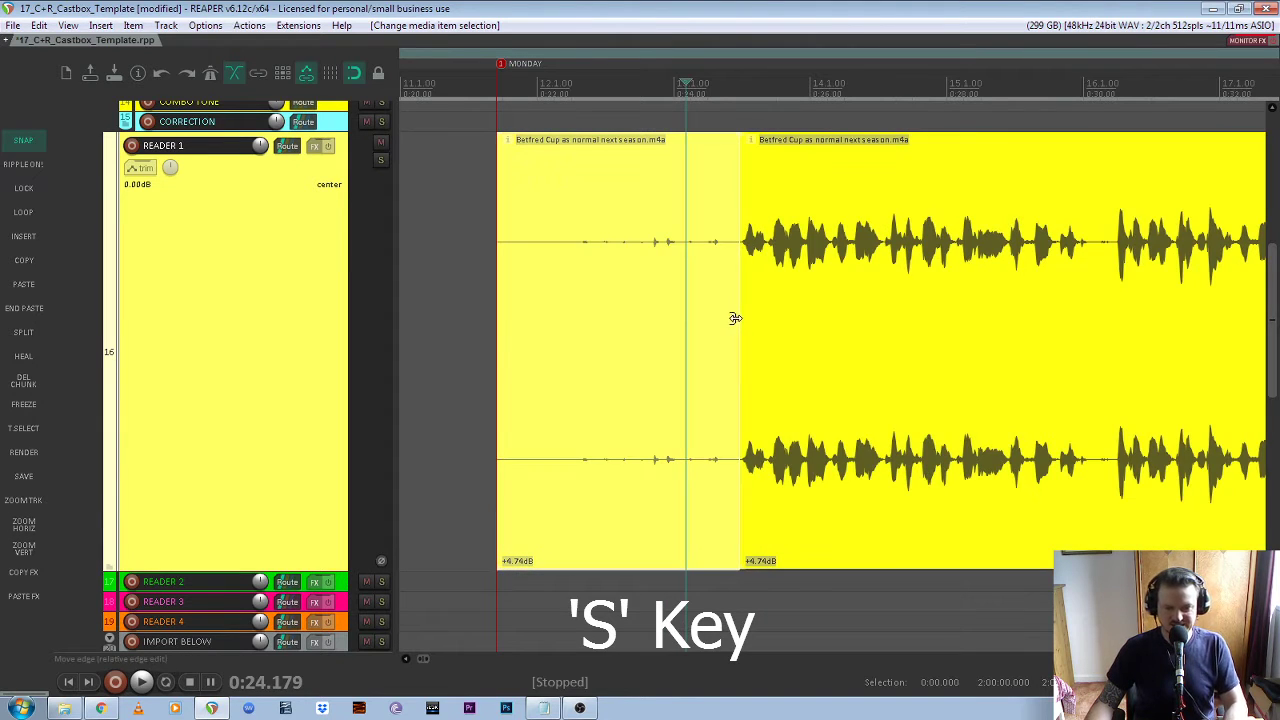
pyautogui.hotkey('ctrl', 'z')
pyautogui.hotkey('ctrl', 'z')
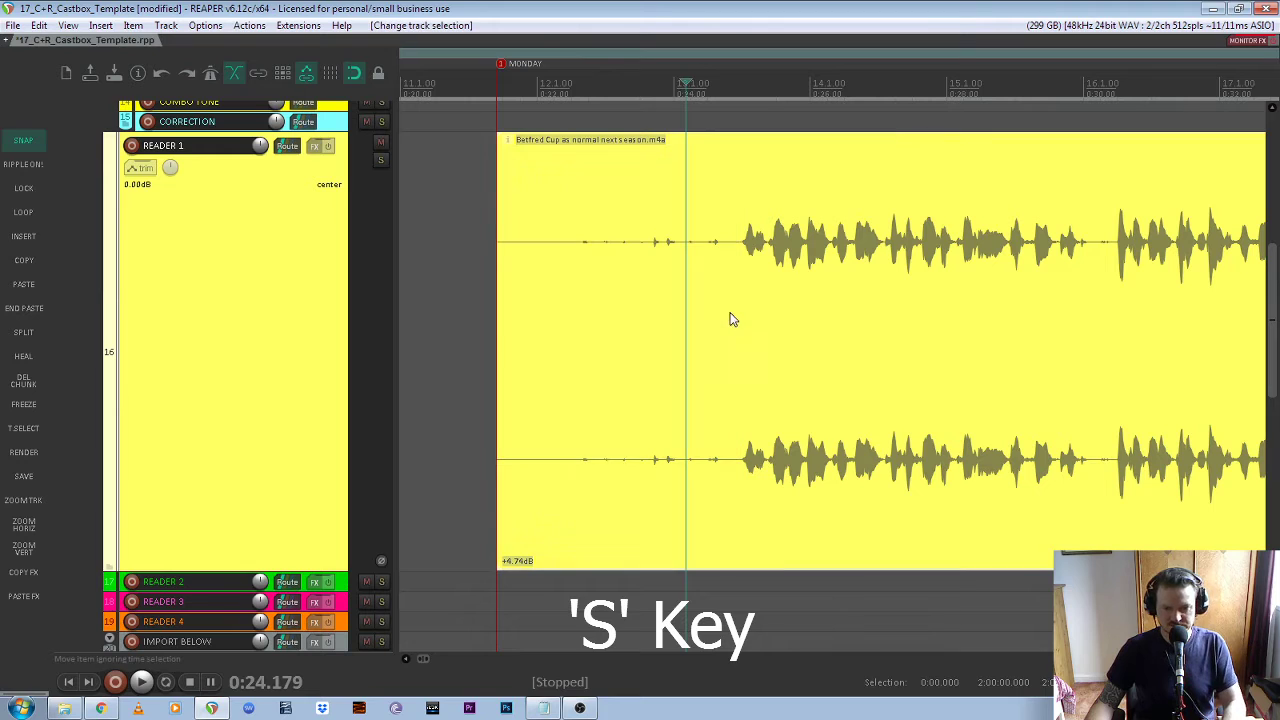
# Split the Betfred Cup item on READER 1 at 0:24.929, just before the speech begins
pyautogui.click(740, 249)
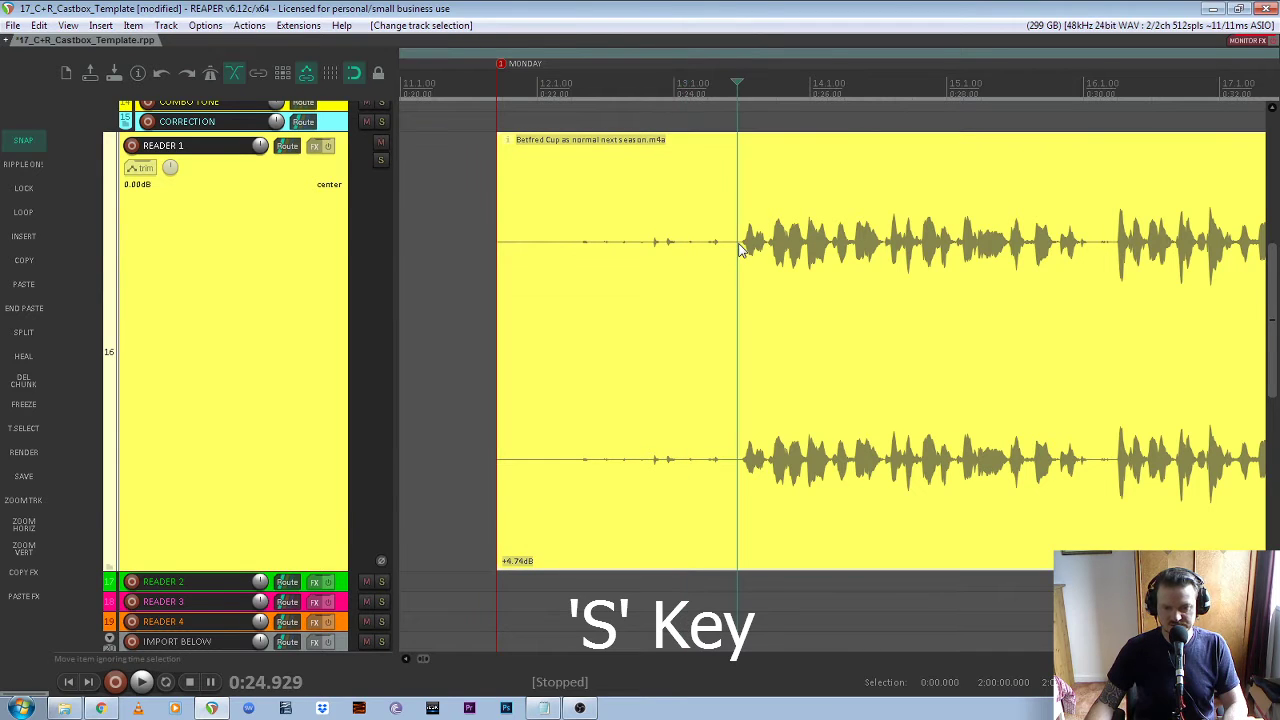
pyautogui.press('s')
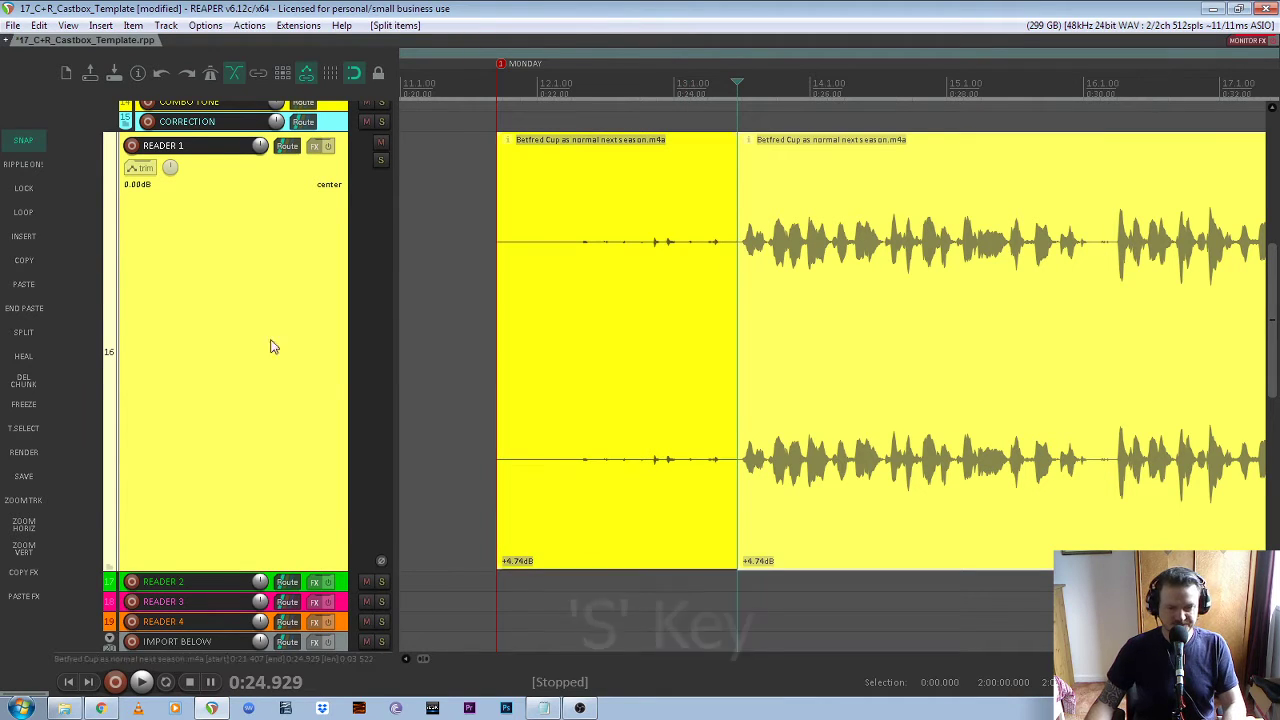
pyautogui.hotkey('ctrl', 'z')
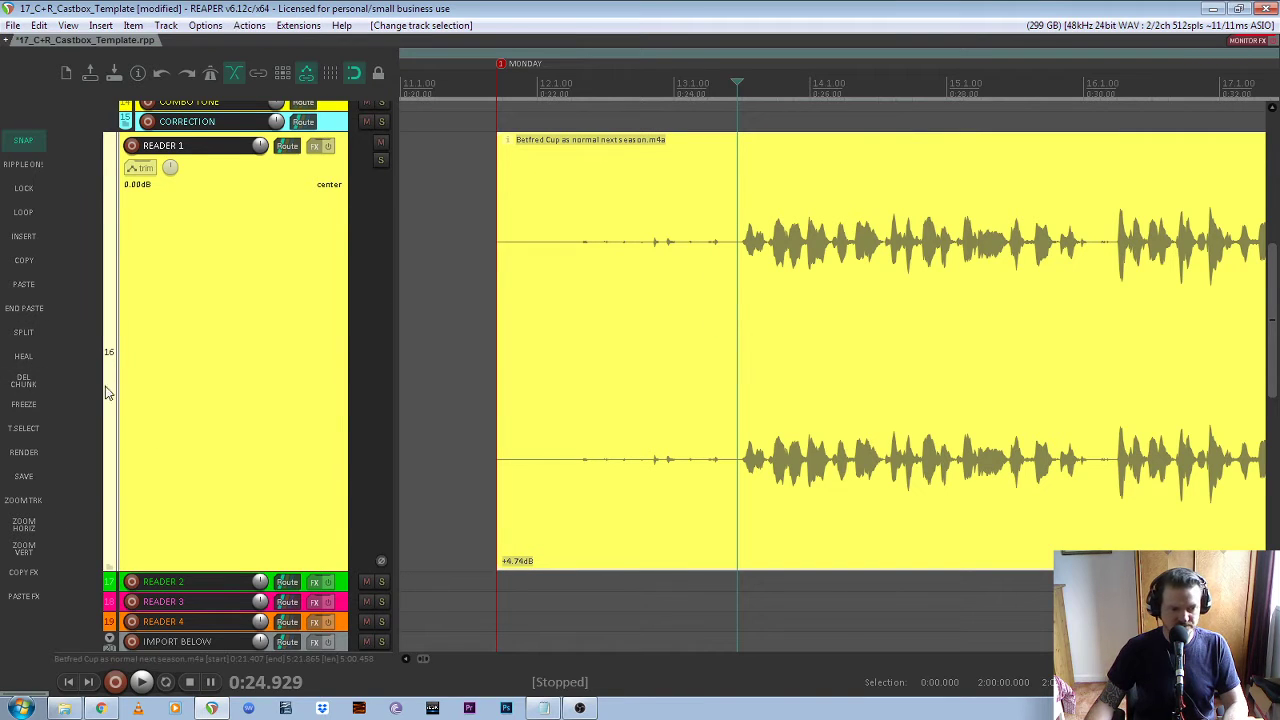
pyautogui.click(26, 338)
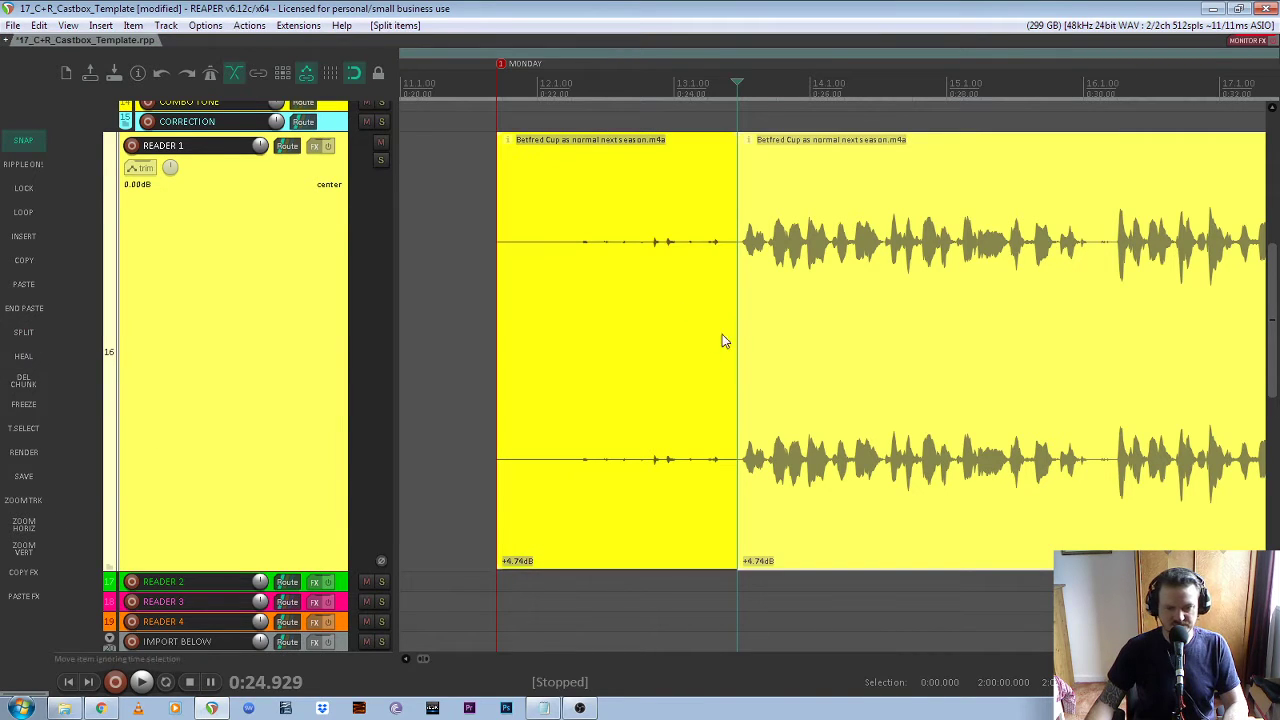
pyautogui.click(687, 379)
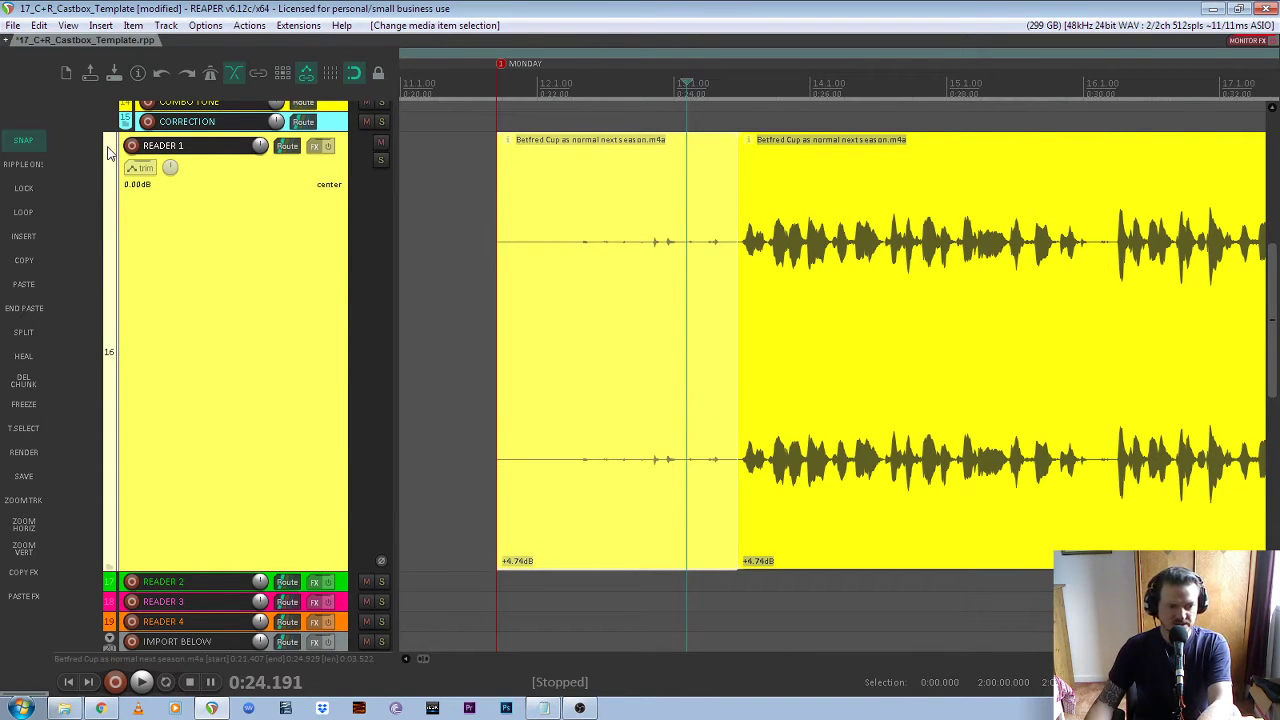
# Delete the silent opening part of the Betfred Cup item with ripple editing enabled
pyautogui.click(580, 307)
pyautogui.press('Delete')
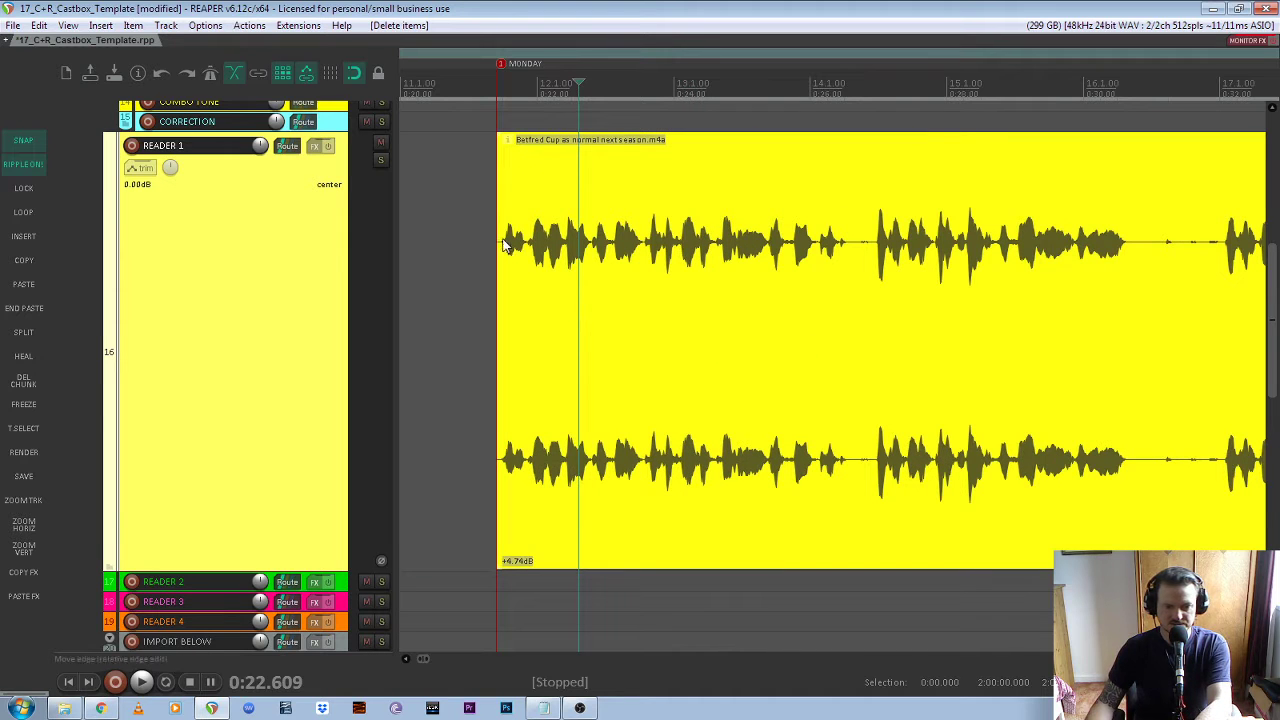
pyautogui.scroll(5, 505, 245)
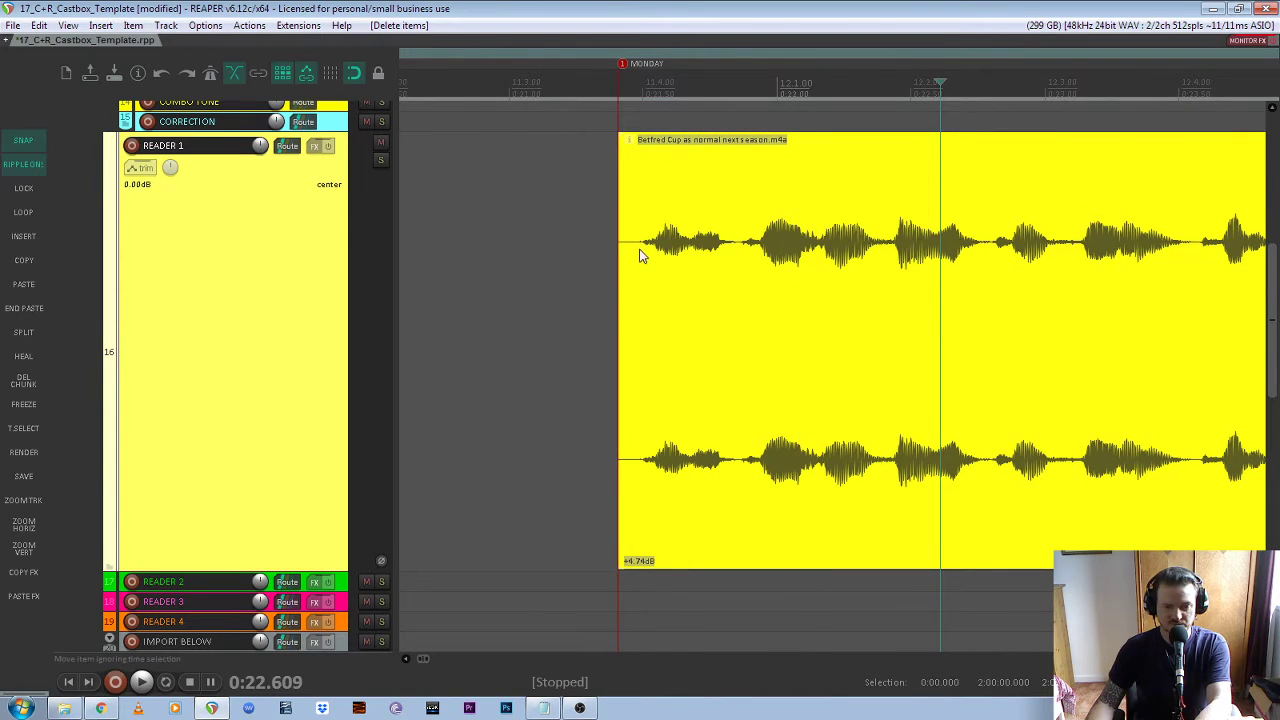
pyautogui.scroll(-5, 640, 255)
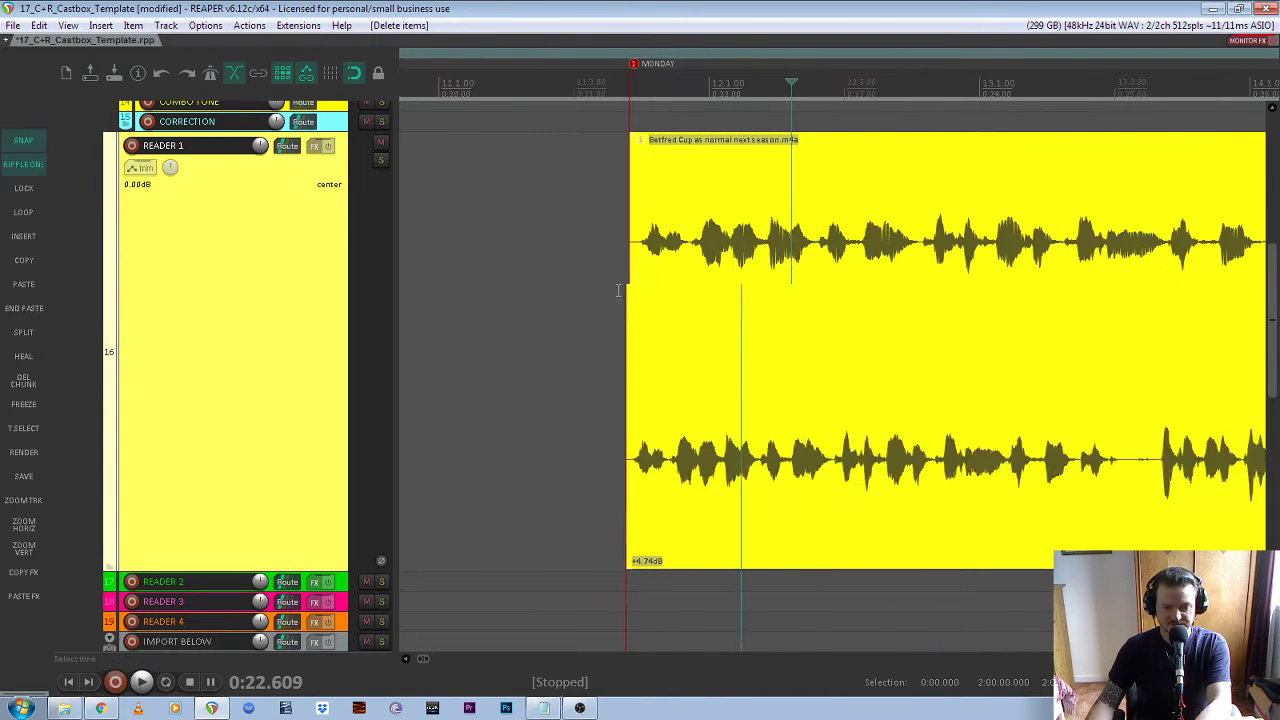
pyautogui.scroll(3, 624, 371)
# Undo the ripple deletion of the opening part on READER 1 and turn ripple editing off
pyautogui.click(623, 371)
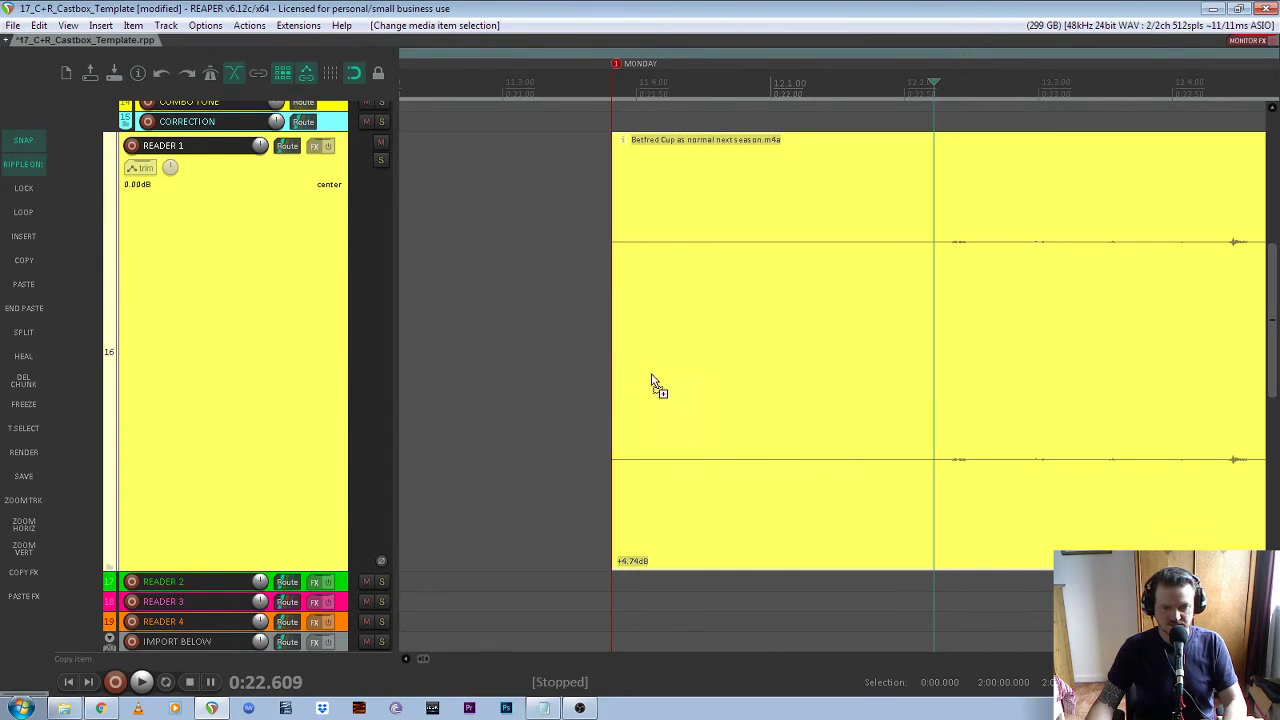
pyautogui.scroll(-6, 654, 386)
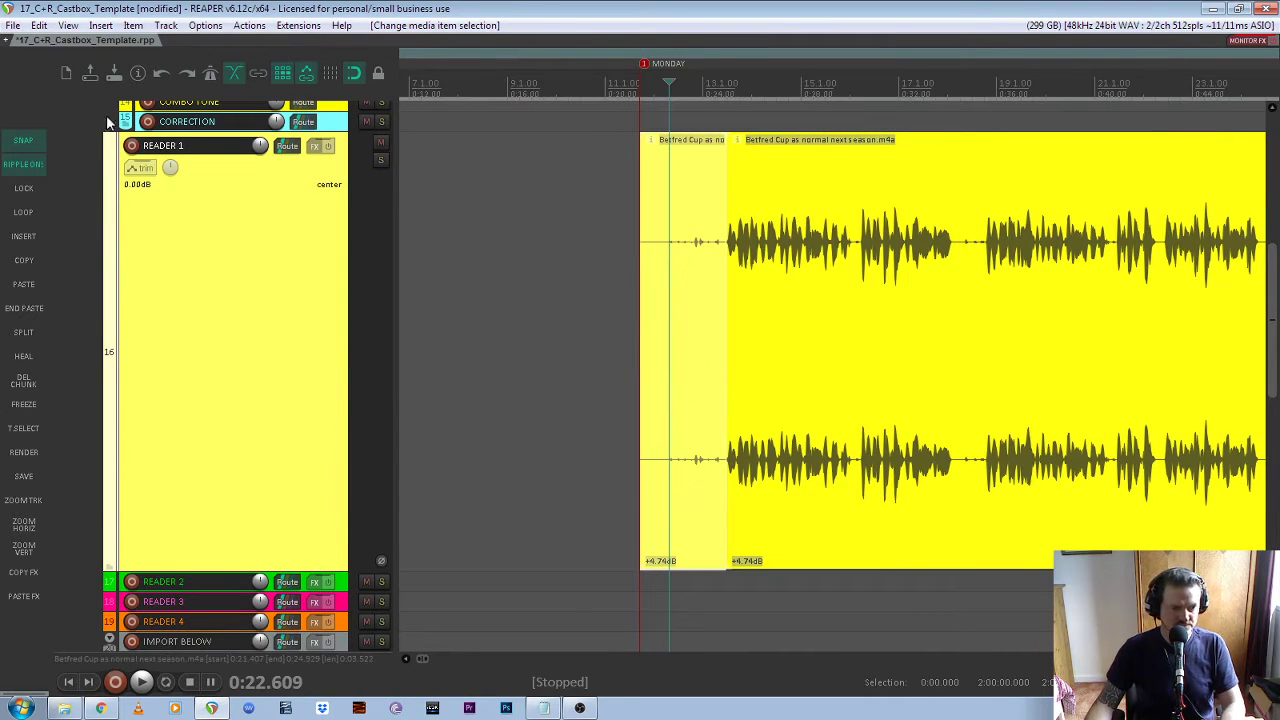
pyautogui.scroll(2, 701, 325)
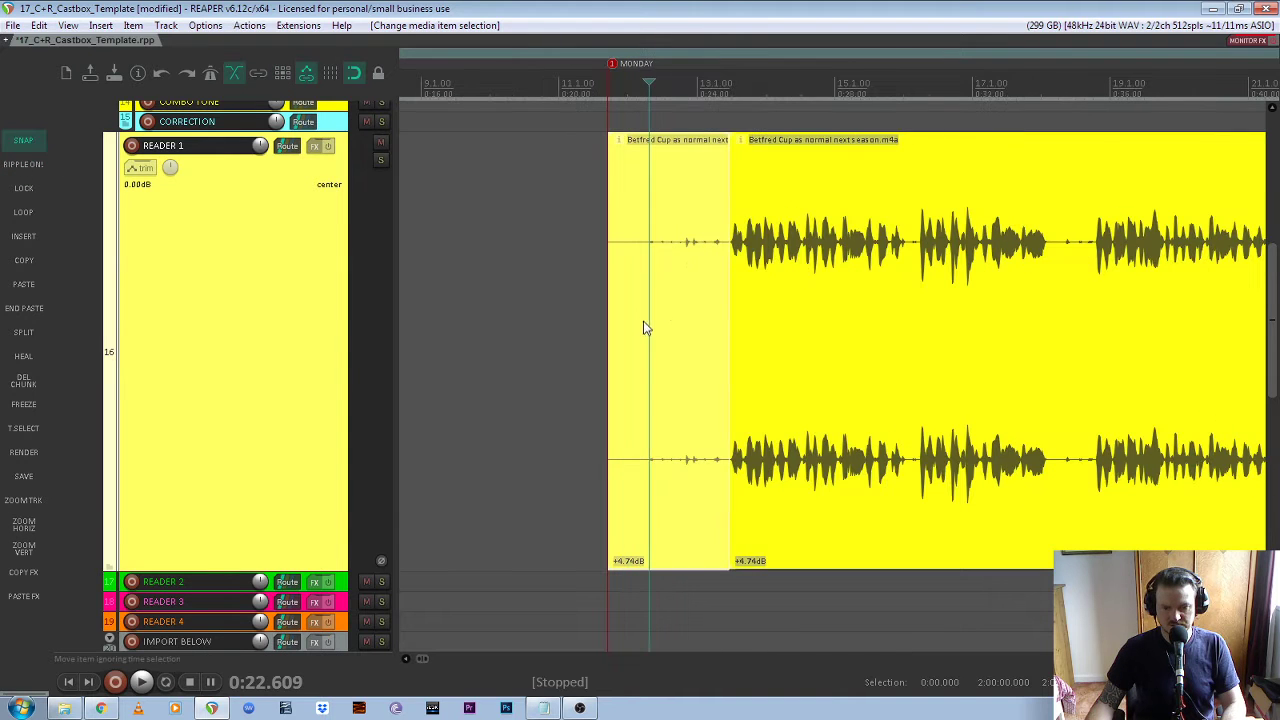
# Delete the silent opening part of the Betfred Cup item with ripple editing off, keeping the remaining audio in place
pyautogui.click(673, 317)
pyautogui.press('Delete')
pyautogui.scroll(-4, 713, 320)
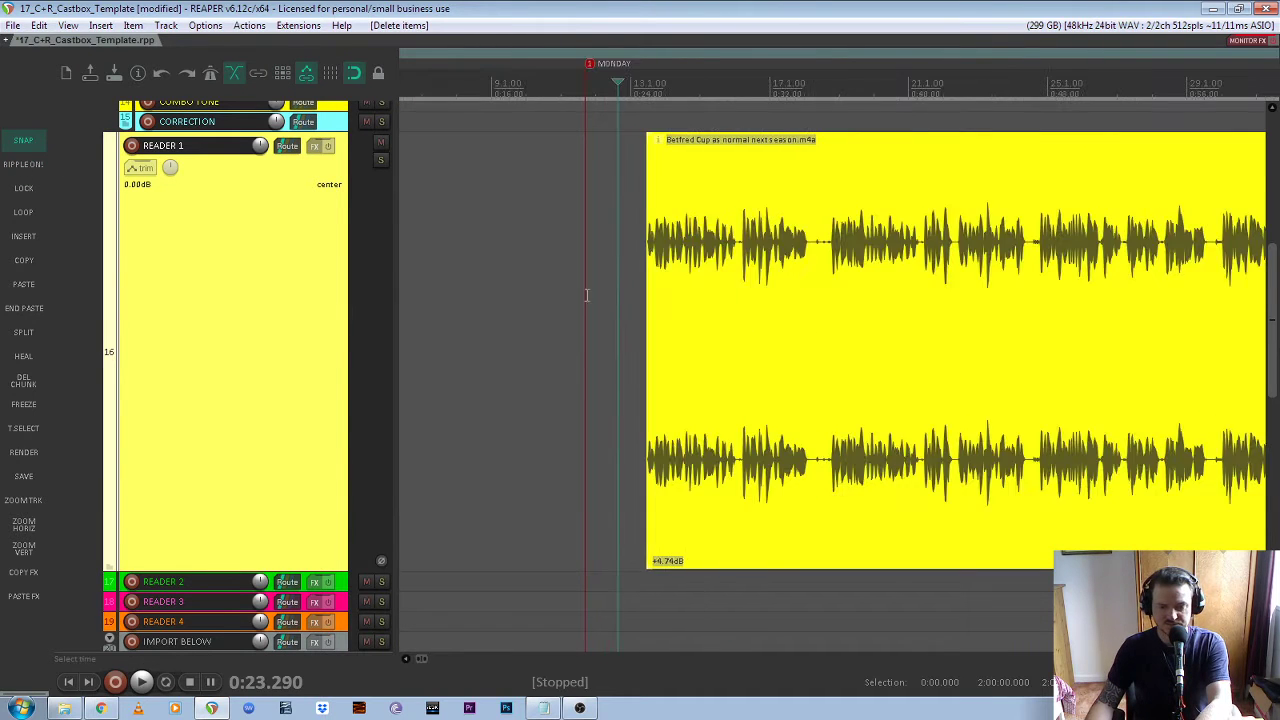
pyautogui.scroll(-5, 612, 290)
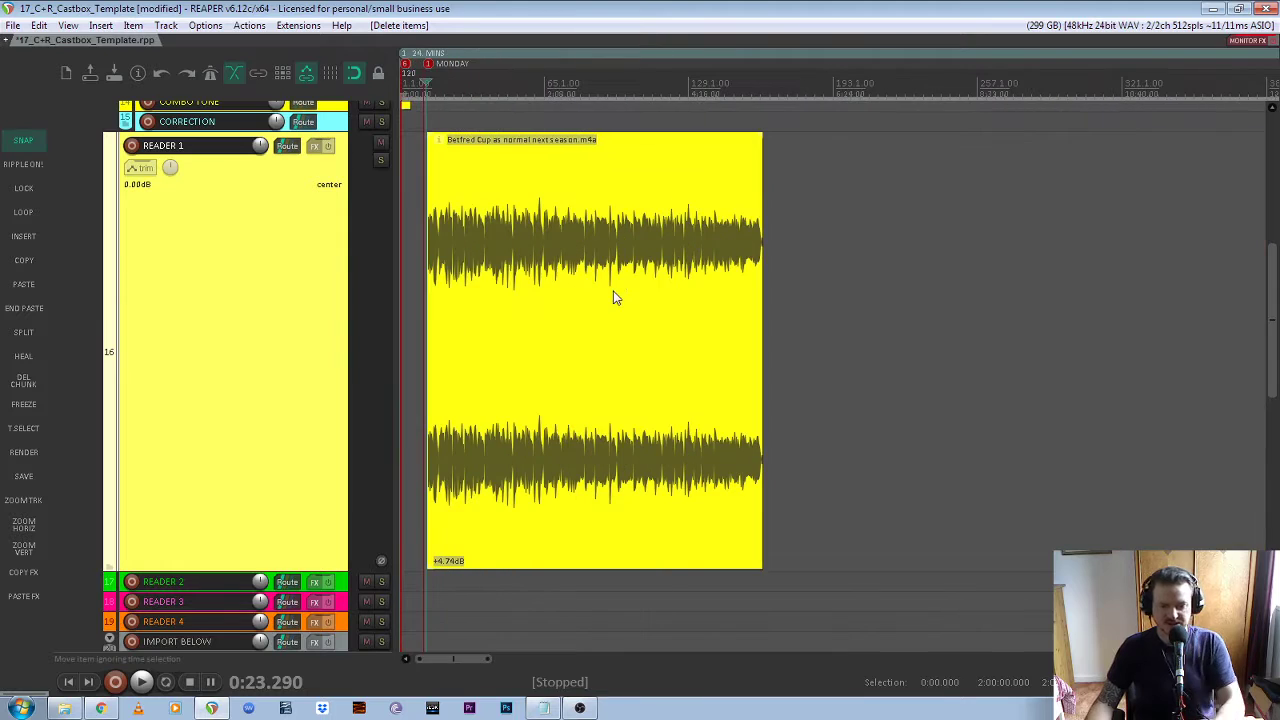
pyautogui.scroll(-3, 709, 322)
pyautogui.scroll(-2, 374, 290)
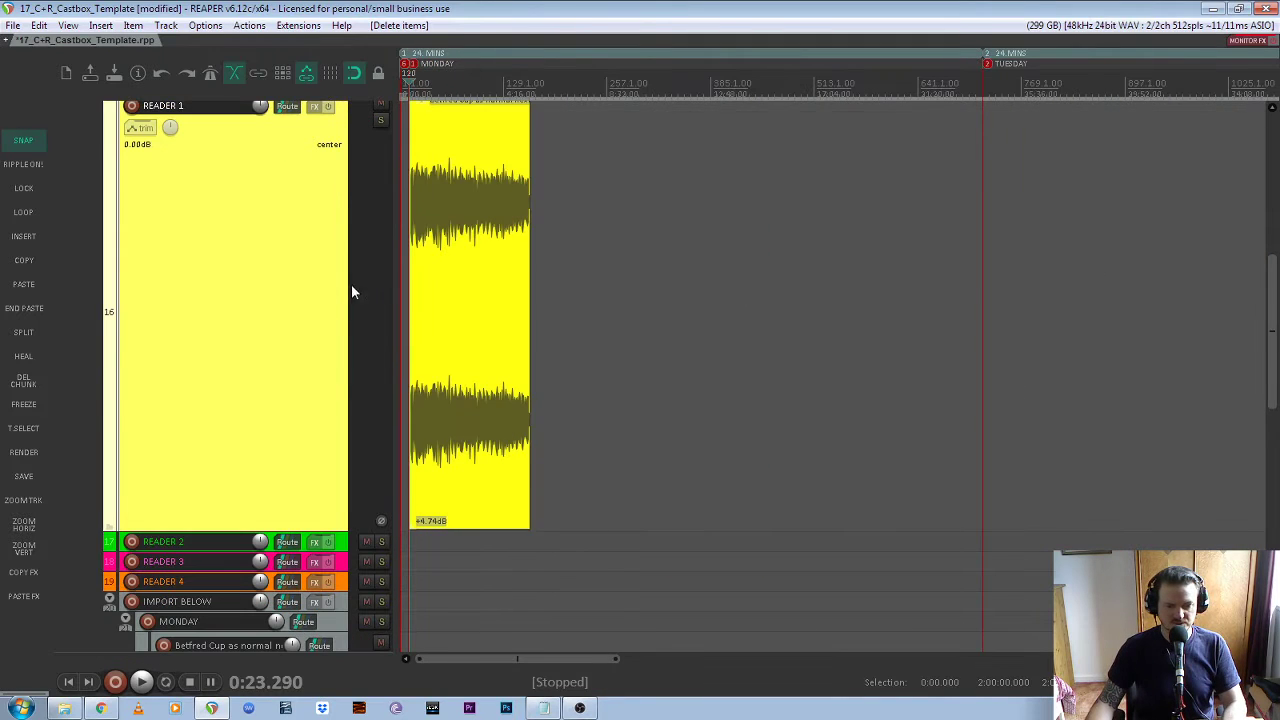
pyautogui.scroll(1, 351, 286)
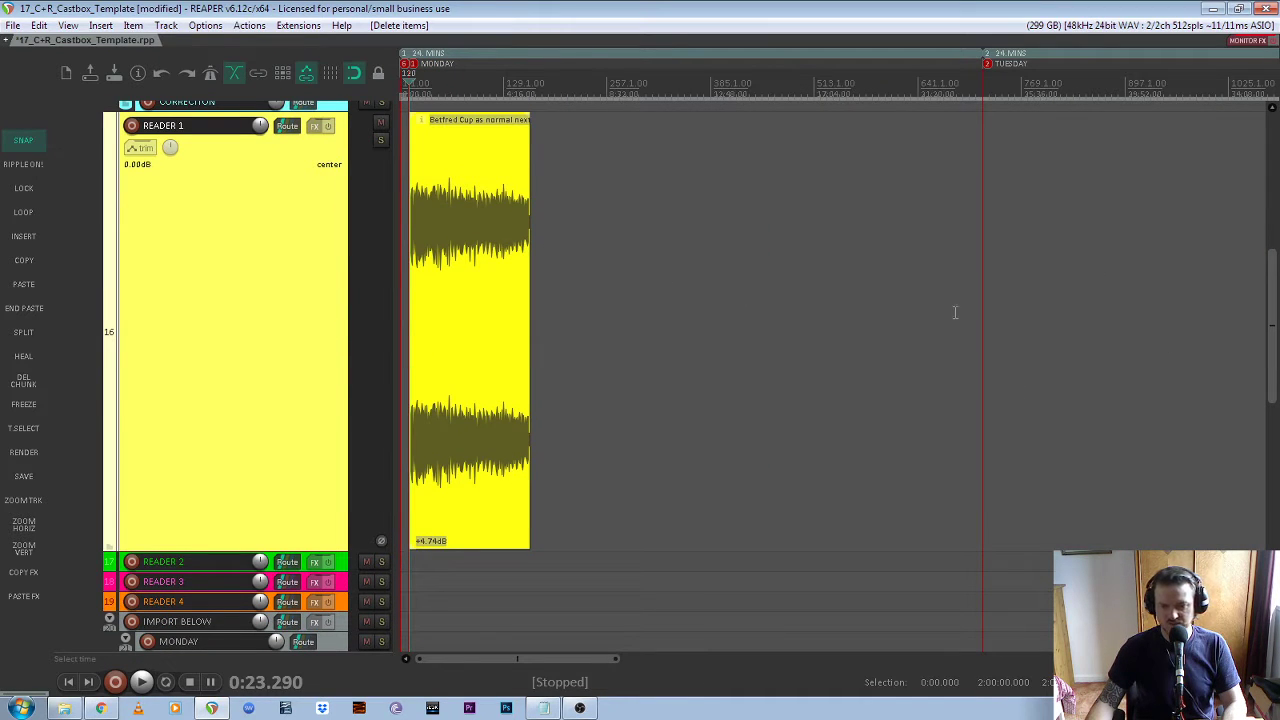
# Play the Betfred Cup item on READER 1 from 0:33.403 to listen to the pause between phrases
pyautogui.scroll(5, 398, 254)
pyautogui.scroll(3, 793, 313)
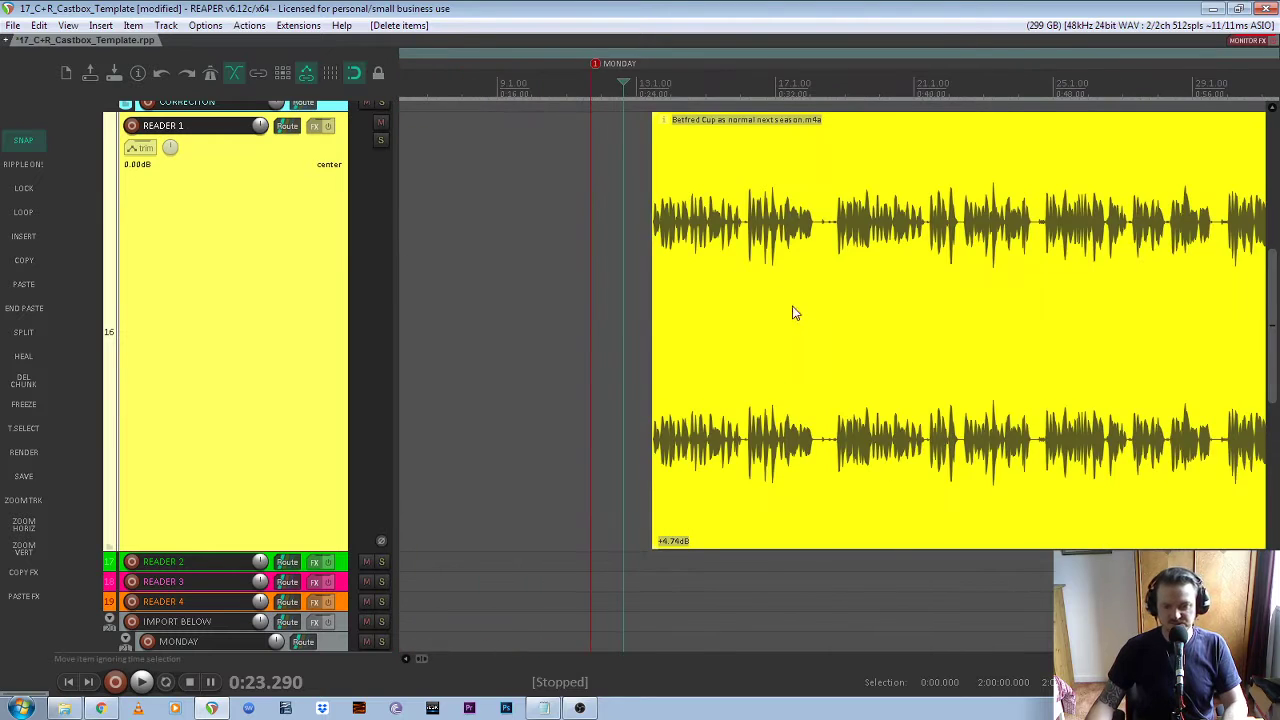
pyautogui.click(771, 257)
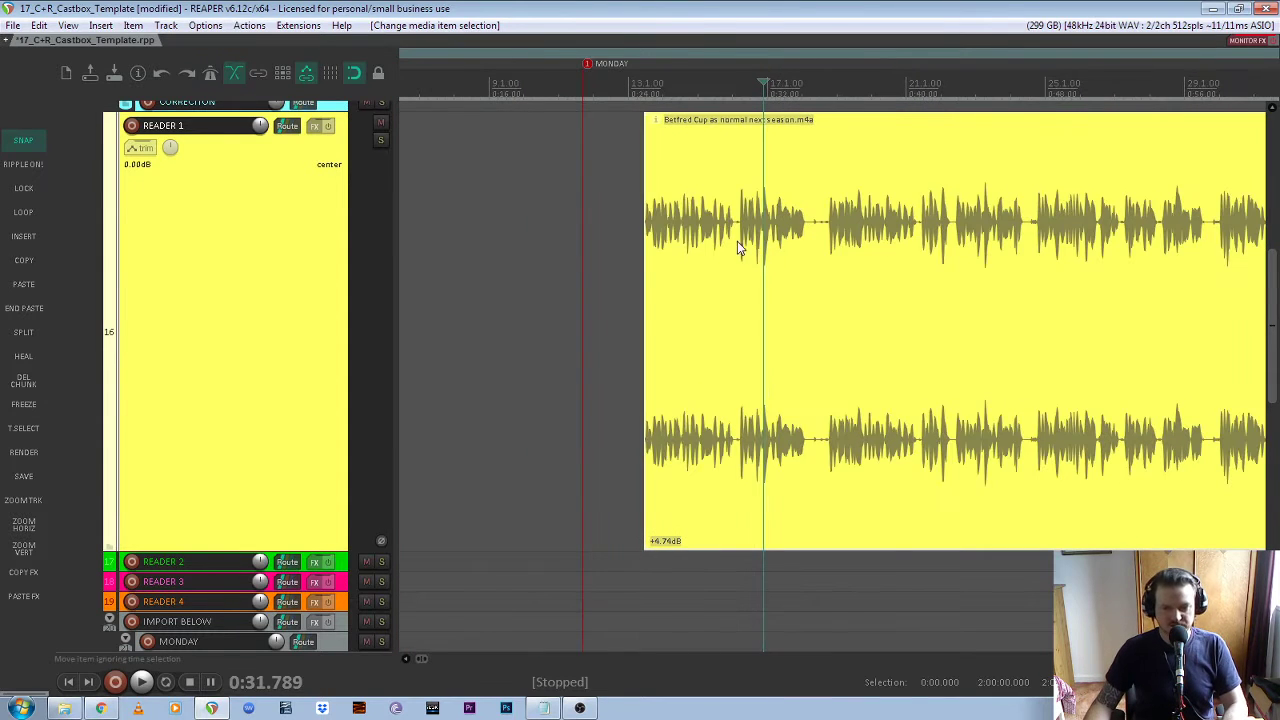
pyautogui.scroll(2, 770, 242)
pyautogui.click(770, 237)
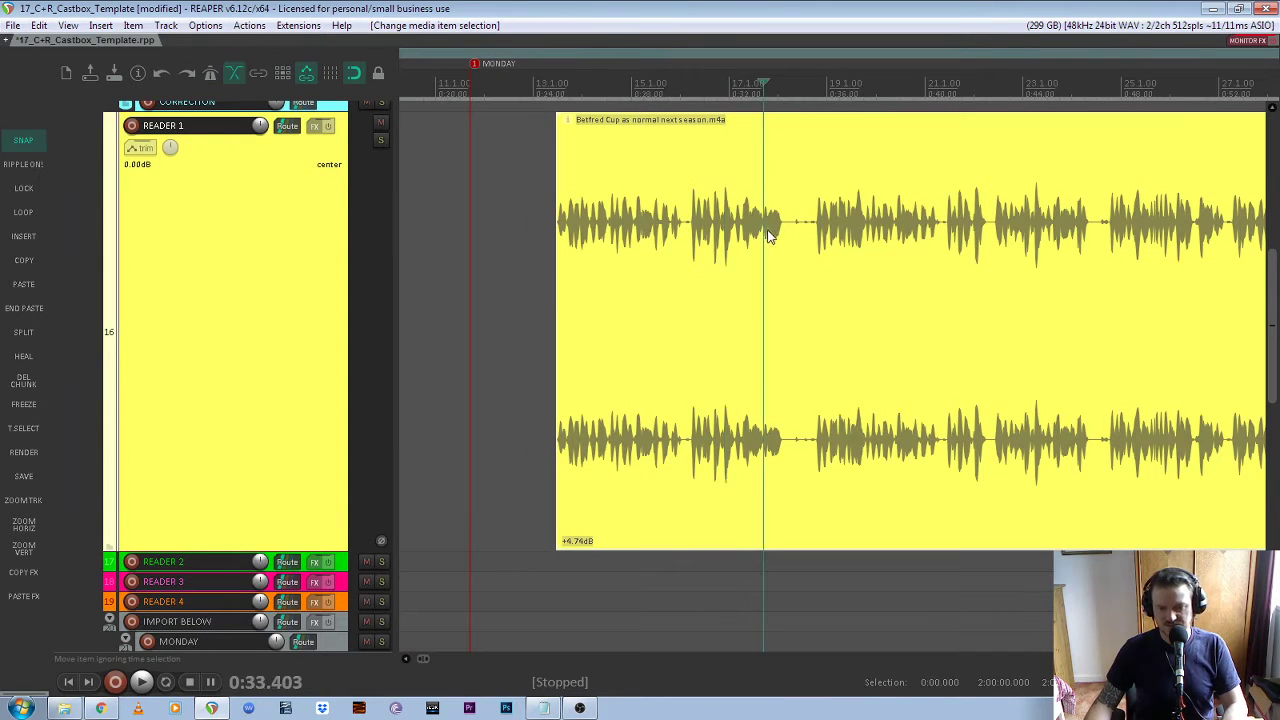
pyautogui.press('space')
pyautogui.scroll(3, 710, 285)
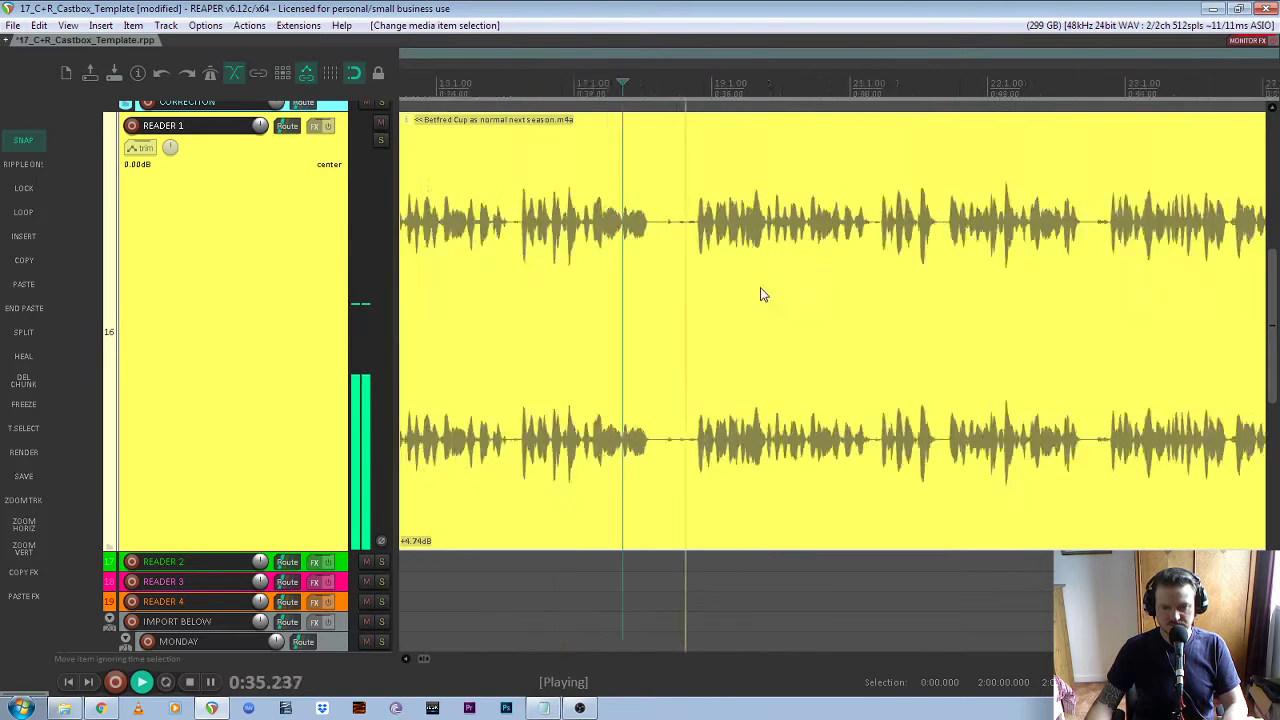
pyautogui.press('space')
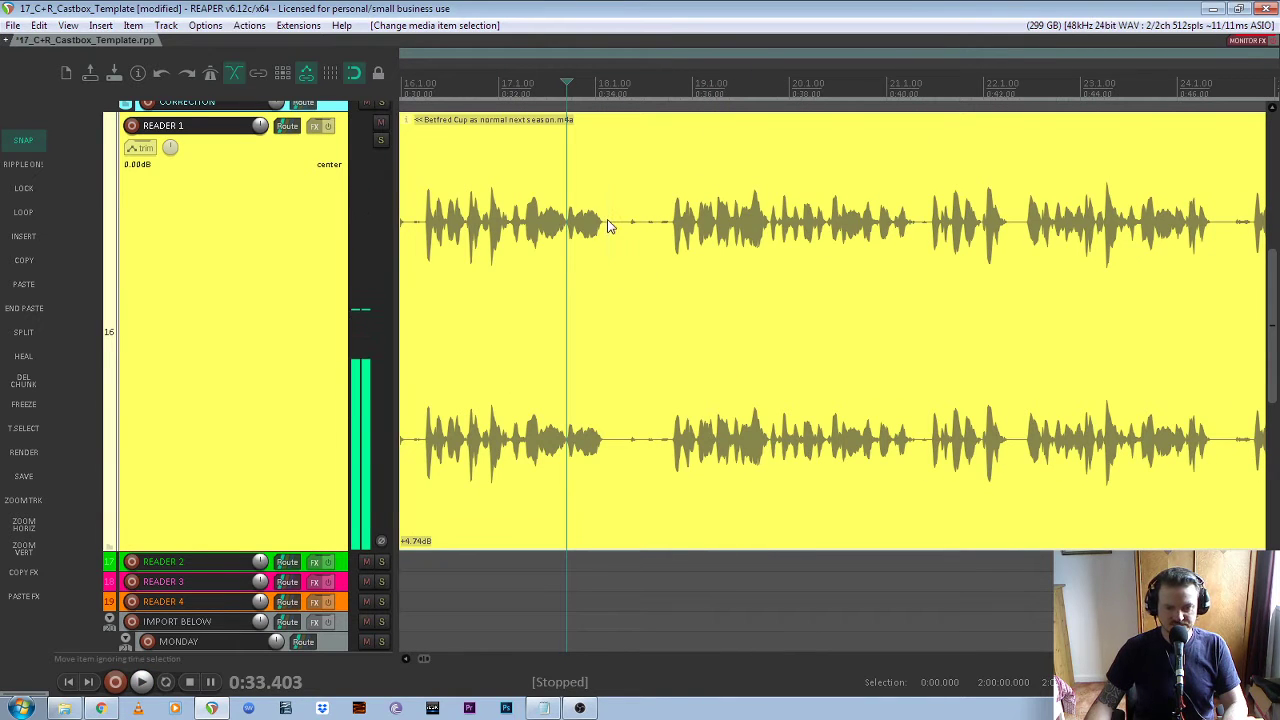
# Split the Betfred Cup item at 0:34.248 and again just before the next phrase to isolate the pause
pyautogui.click(608, 223)
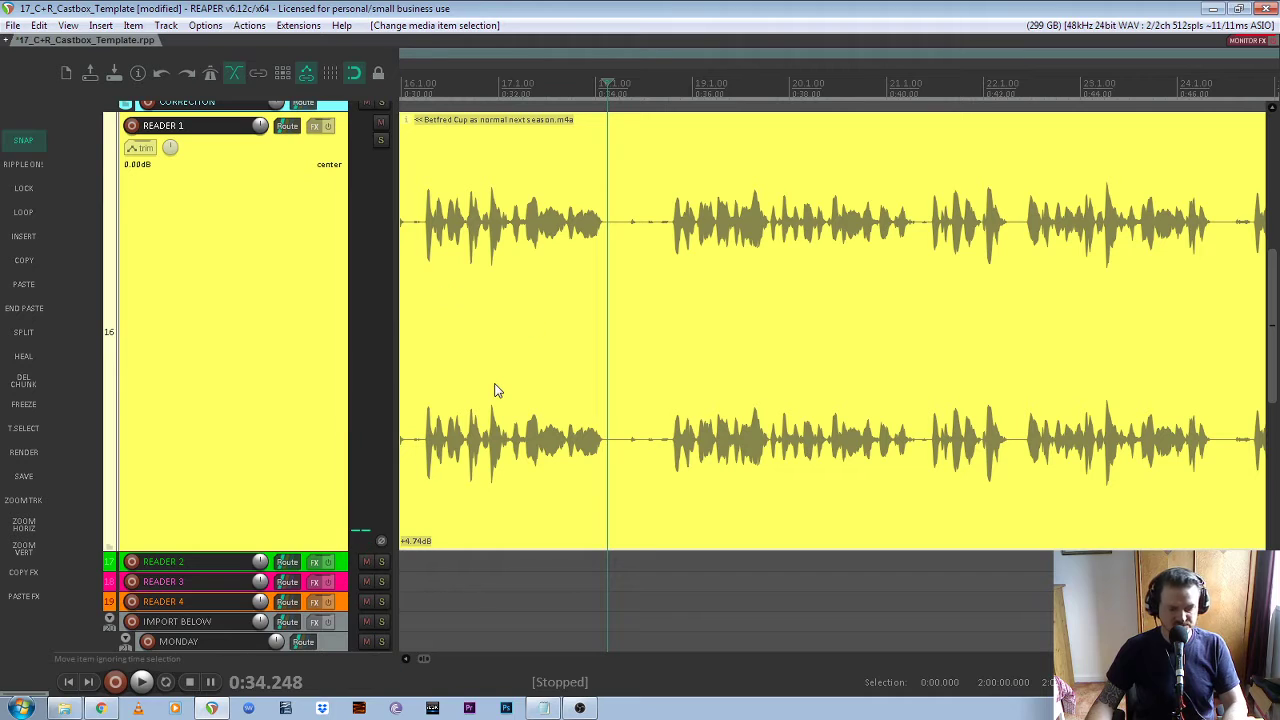
pyautogui.press('s')
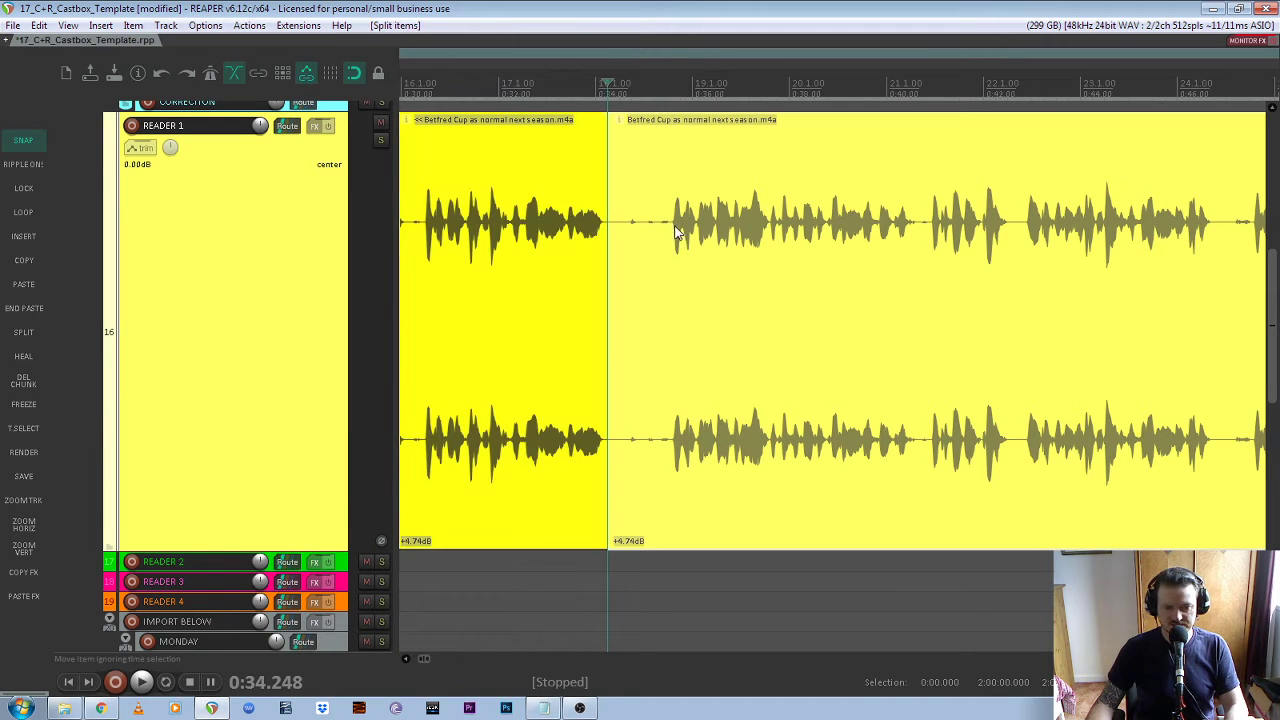
pyautogui.click(672, 236)
pyautogui.press('s')
# Enable ripple editing and delete the isolated pause from the Betfred Cup item on READER 1
pyautogui.click(647, 278)
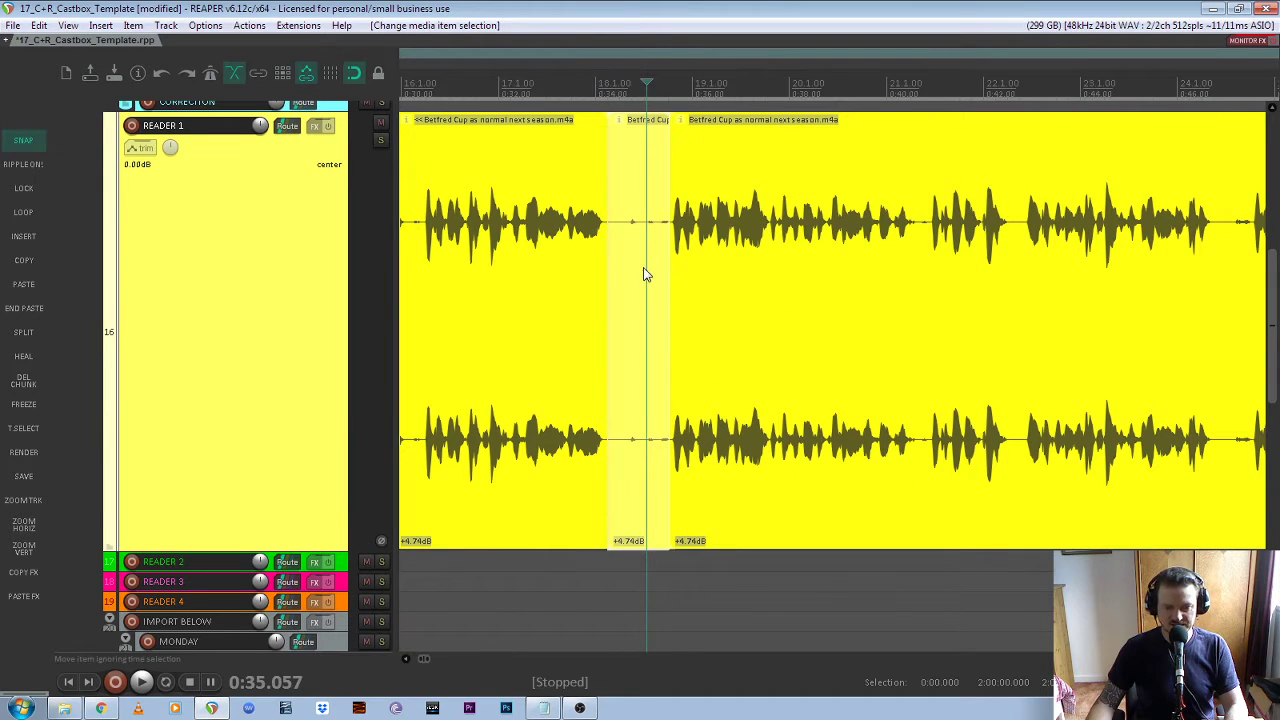
pyautogui.click(23, 164)
pyautogui.press('Delete')
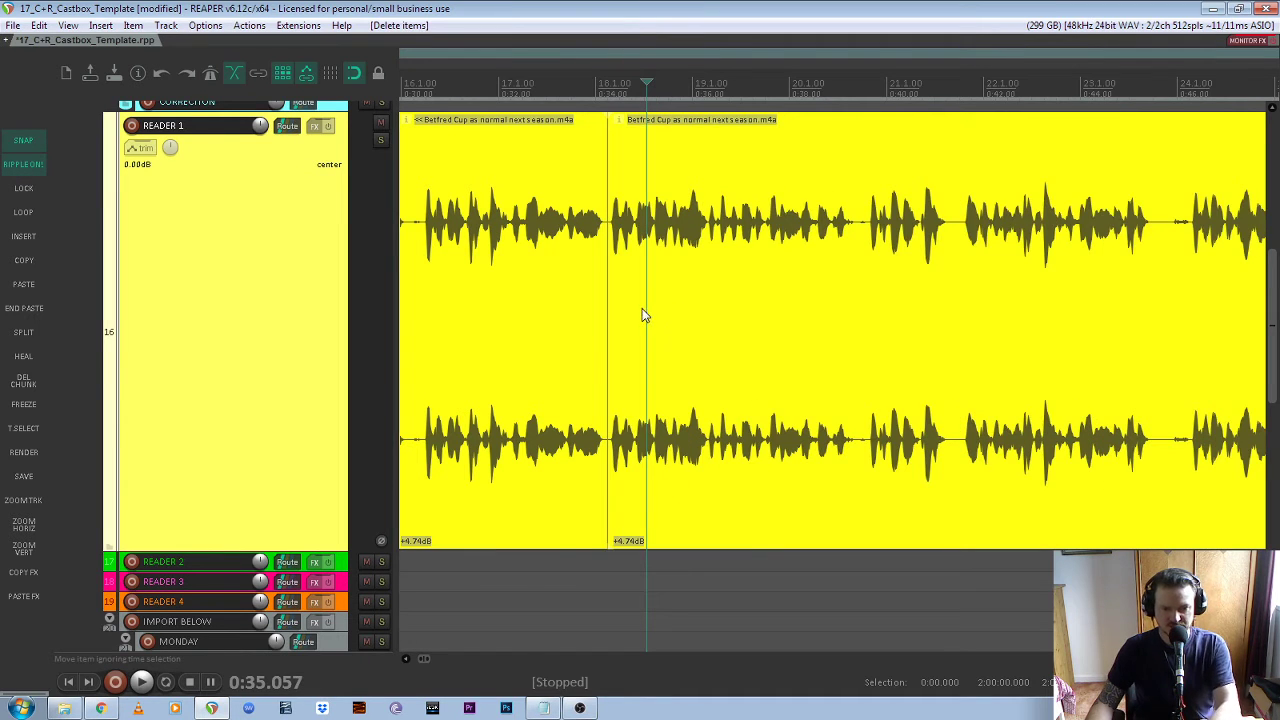
# Examine the joined Betfred Cup item as a whole and up close at the join where the pause was removed
pyautogui.scroll(-5, 642, 308)
pyautogui.scroll(-3, 632, 302)
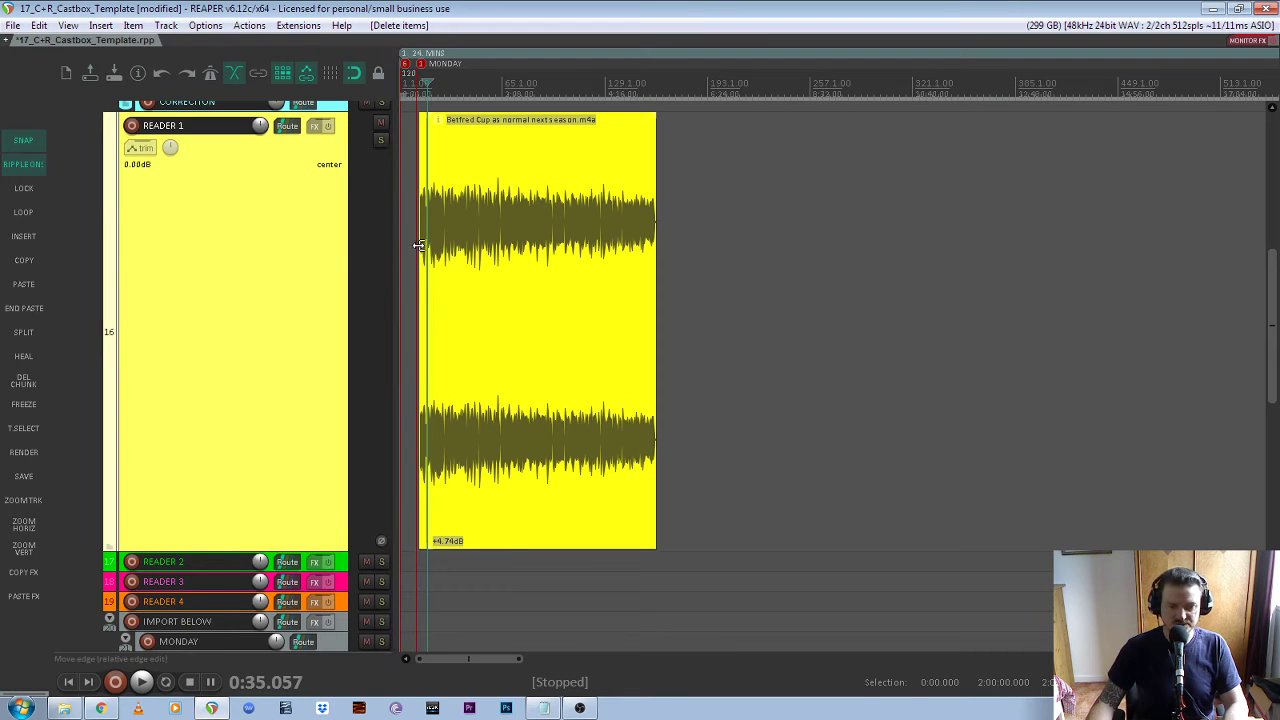
pyautogui.scroll(4, 418, 248)
pyautogui.scroll(-3, 715, 257)
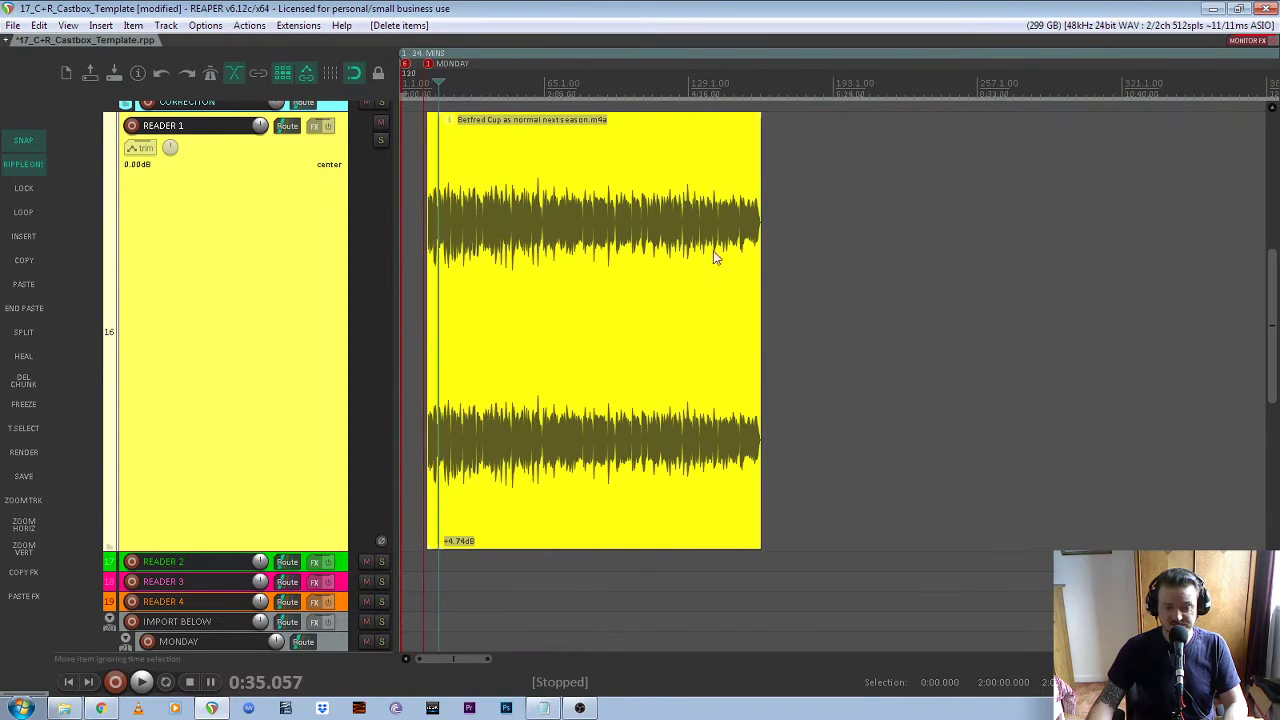
pyautogui.scroll(6, 430, 240)
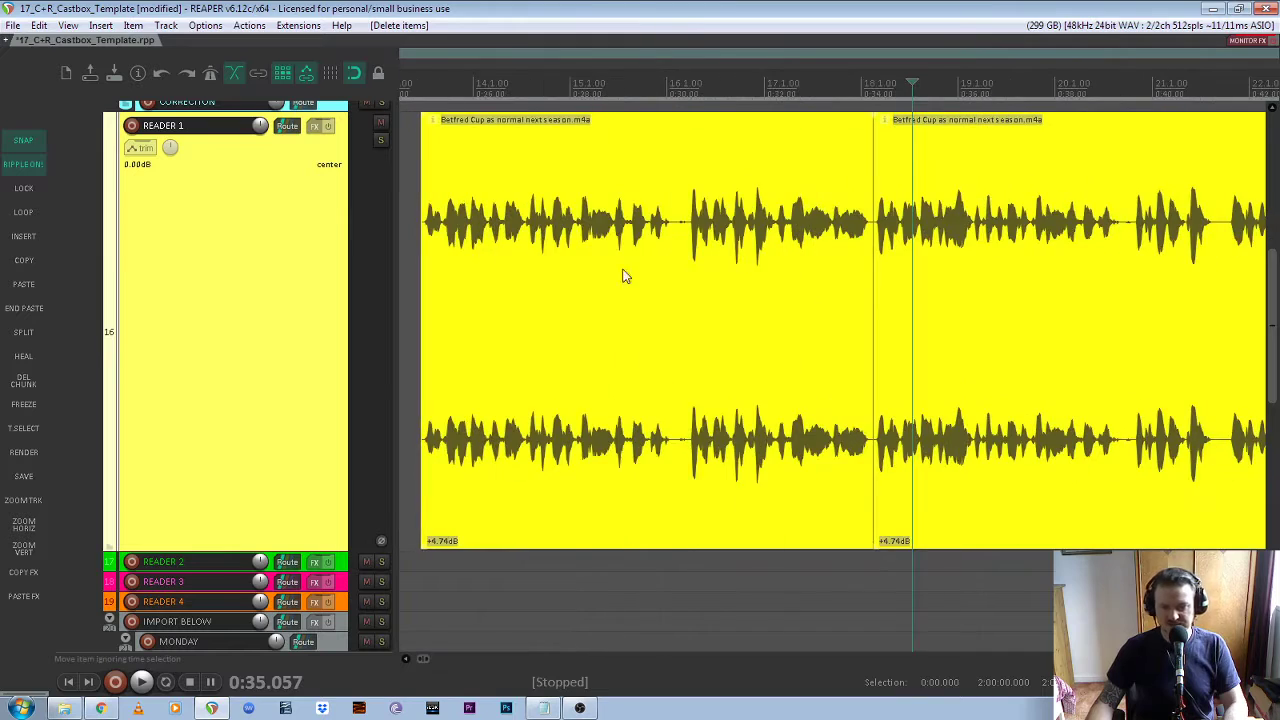
pyautogui.scroll(-2, 837, 303)
pyautogui.scroll(4, 827, 313)
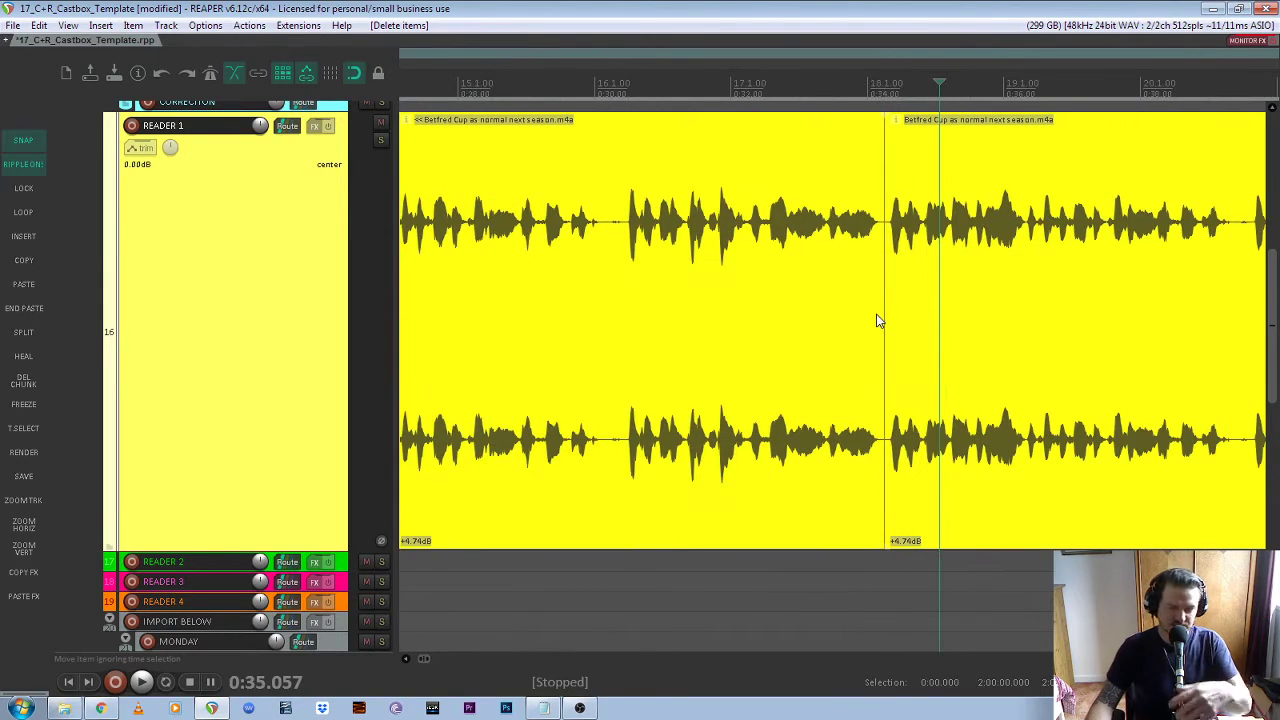
pyautogui.scroll(5, 936, 332)
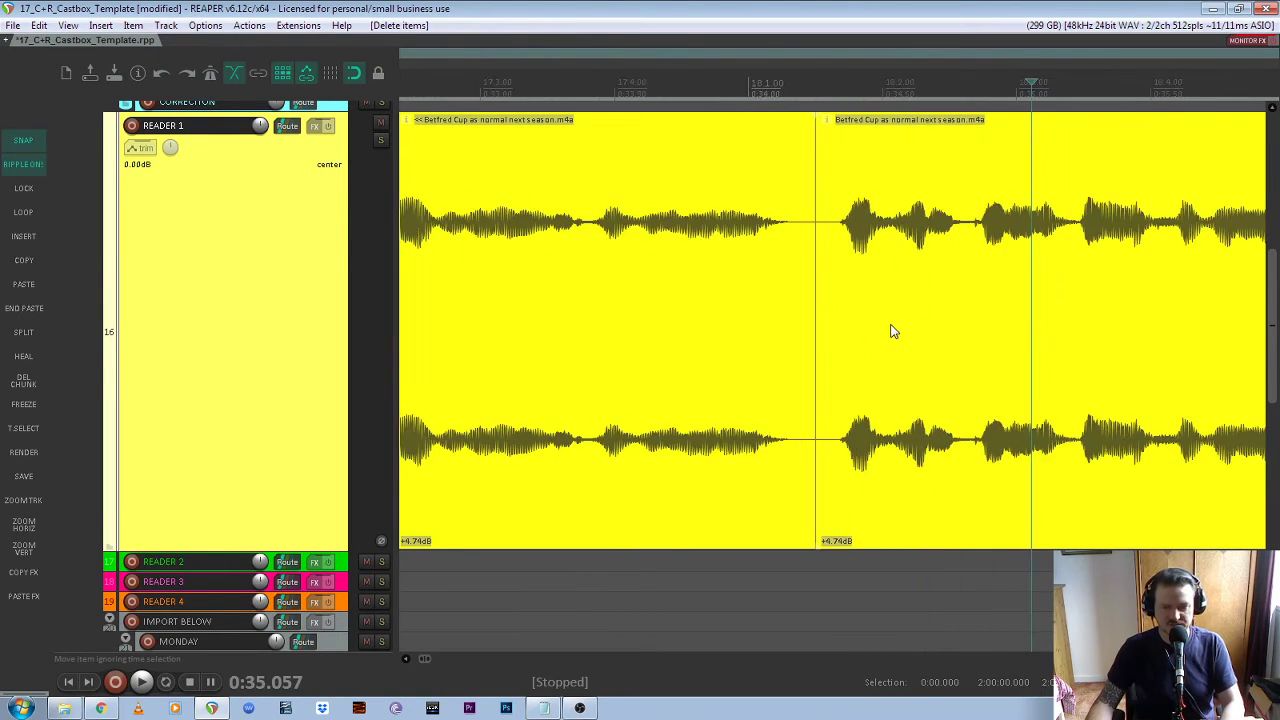
# Undo the pause deletion and the two splits around it in the Betfred Cup item
pyautogui.scroll(-8, 746, 291)
pyautogui.click(746, 294)
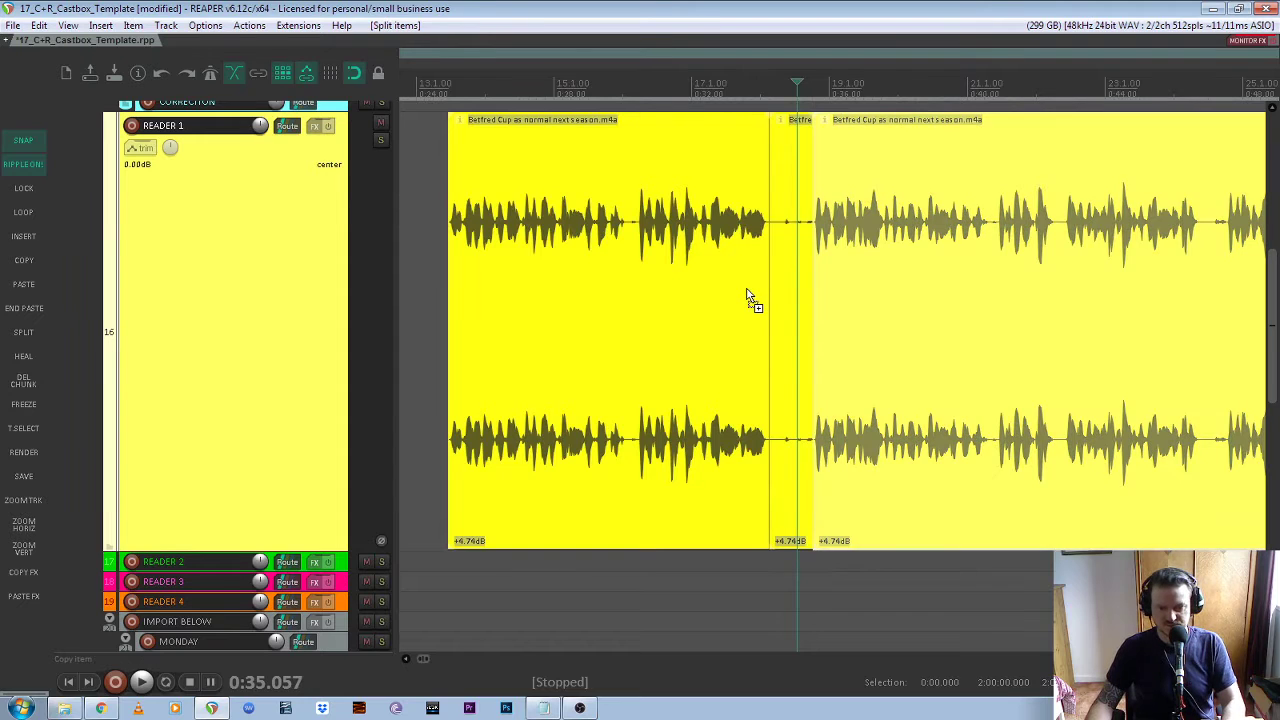
pyautogui.scroll(-2, 608, 243)
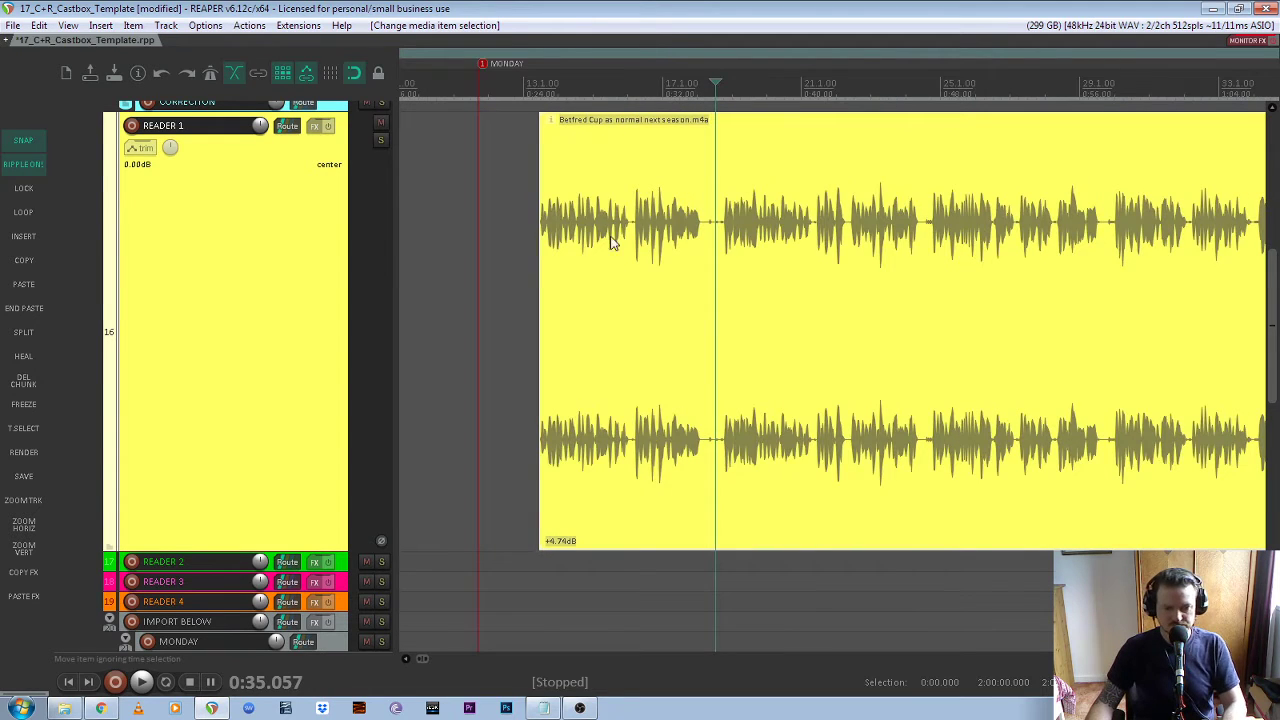
# Play back the trimmed start of the Betfred Cup item from 0:24.797
pyautogui.scroll(6, 532, 264)
pyautogui.click(530, 260)
pyautogui.scroll(2, 530, 260)
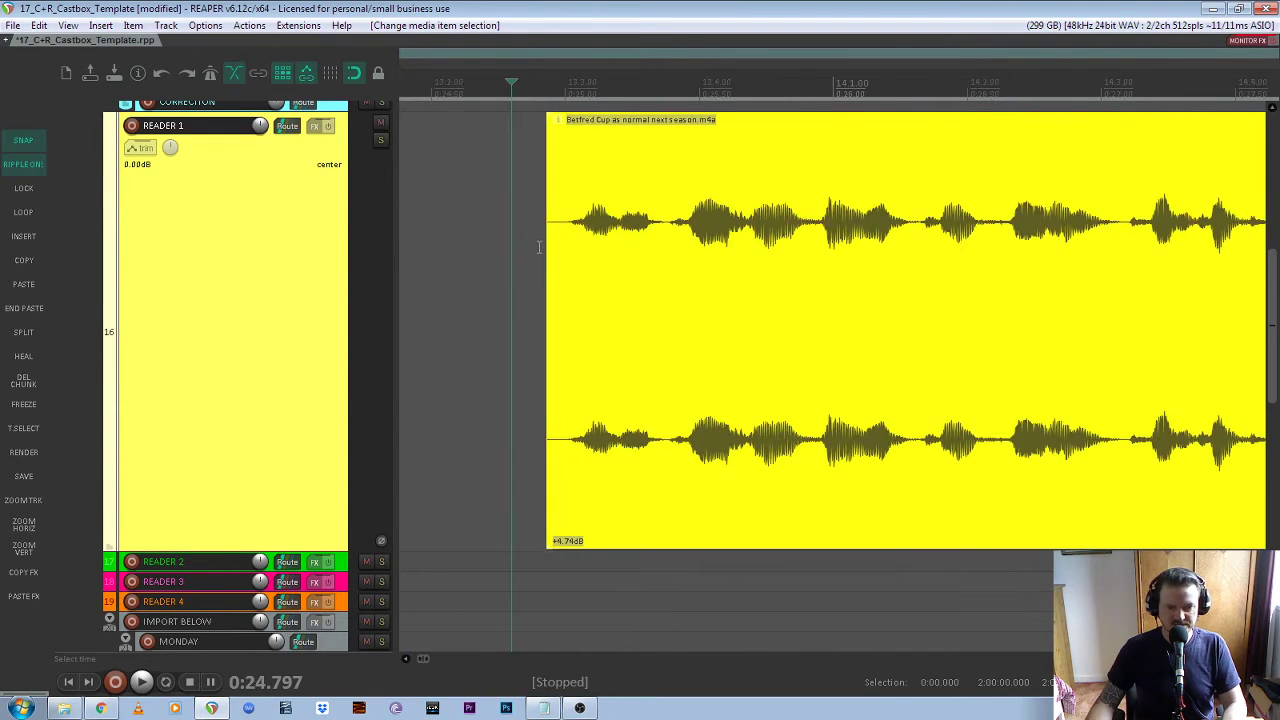
pyautogui.press('space')
pyautogui.scroll(-3, 605, 277)
pyautogui.press('space')
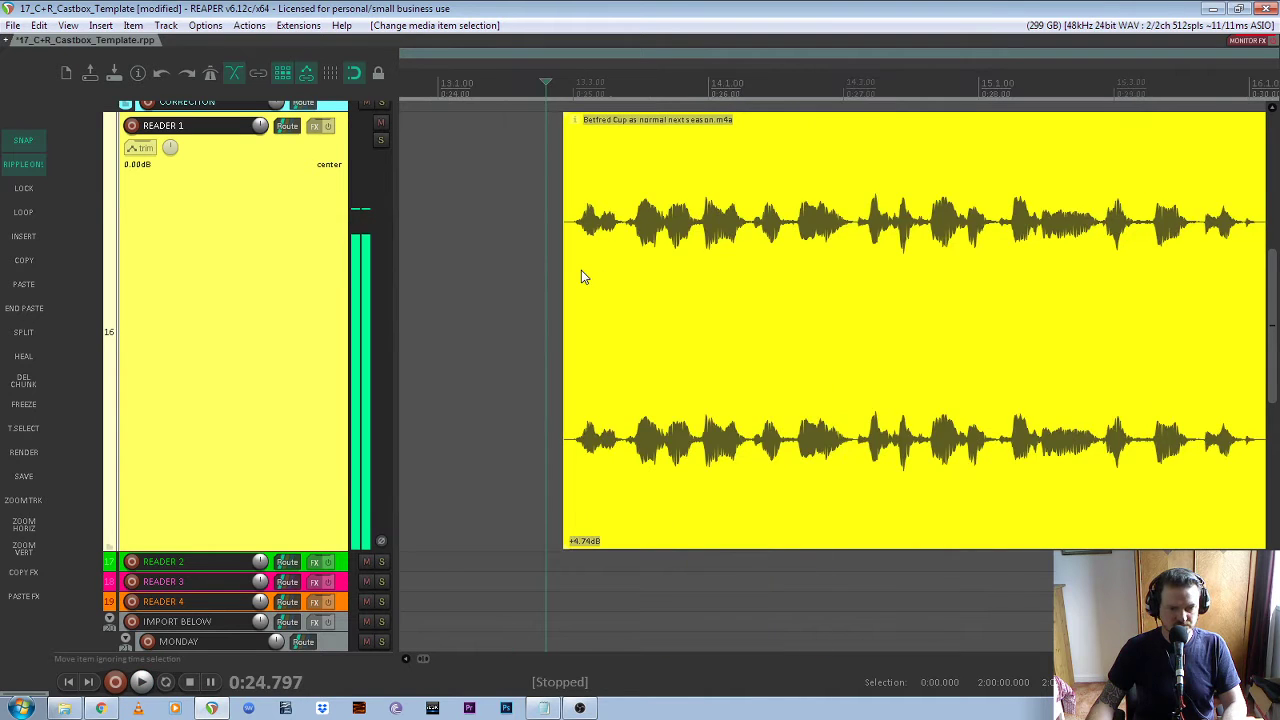
# Move the trimmed Betfred Cup item on READER 1 so that its start snaps to the MONDAY marker
pyautogui.click(594, 286)
pyautogui.scroll(2, 535, 283)
pyautogui.scroll(-5, 720, 263)
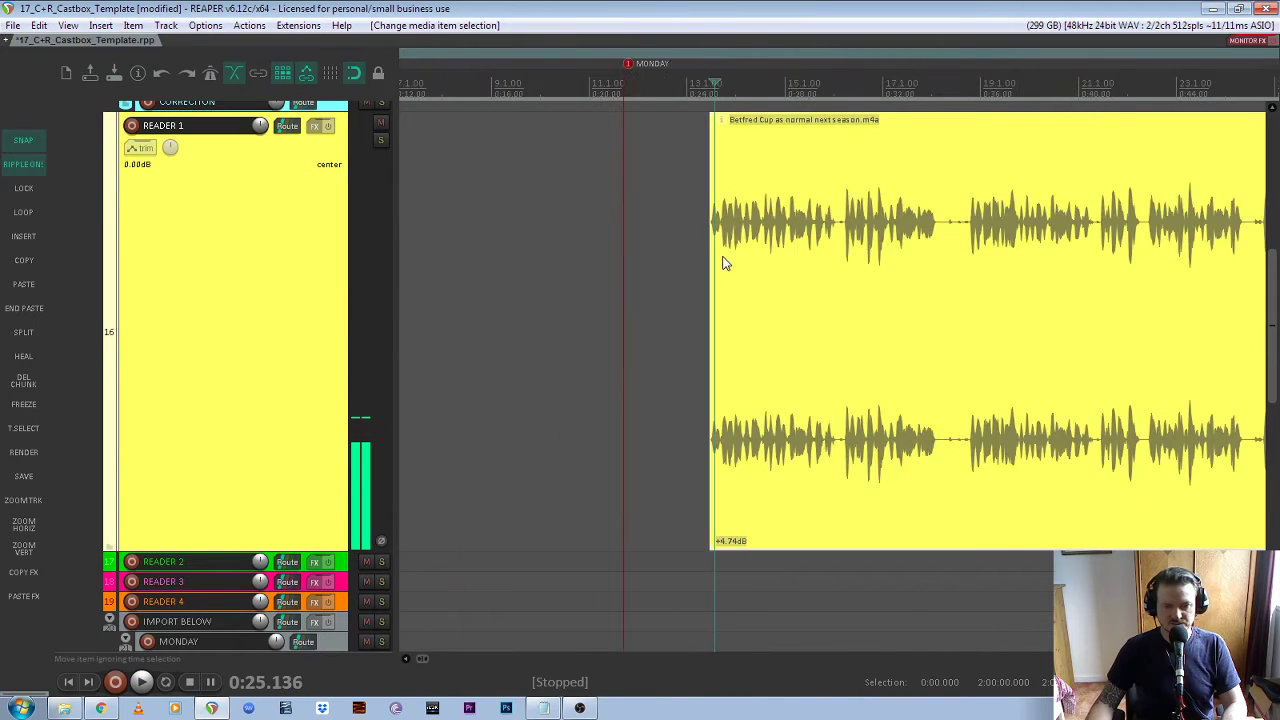
pyautogui.moveTo(835, 285); pyautogui.dragTo(750, 300)
pyautogui.scroll(4, 608, 210)
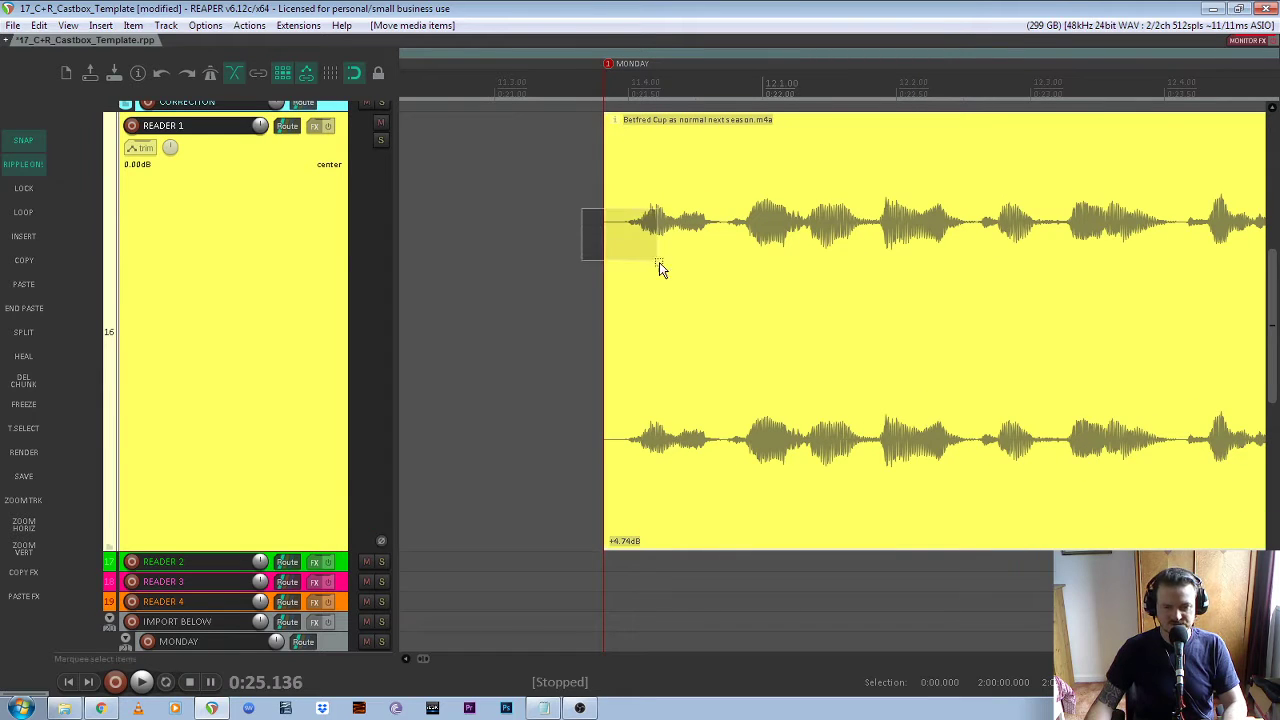
# Add a fade-in of about 0.104 s to the start of the Betfred Cup item on READER 1
pyautogui.moveTo(610, 121); pyautogui.dragTo(622, 131)
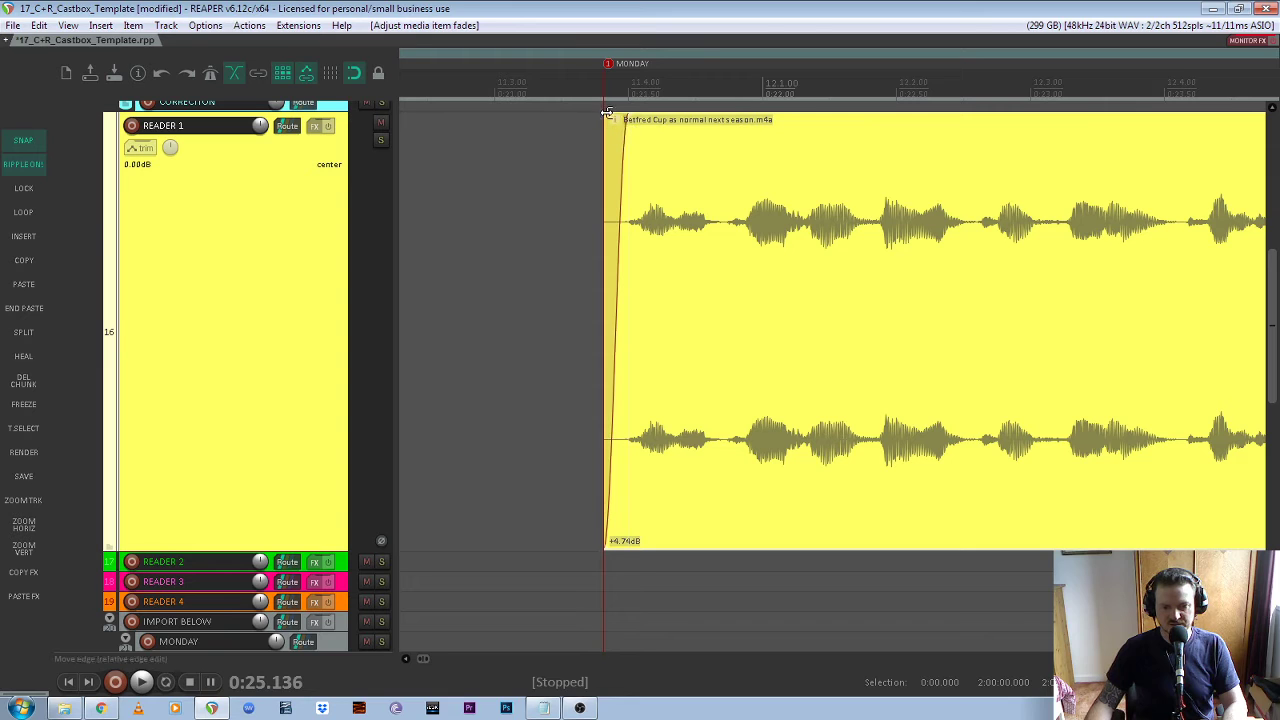
pyautogui.scroll(3, 604, 114)
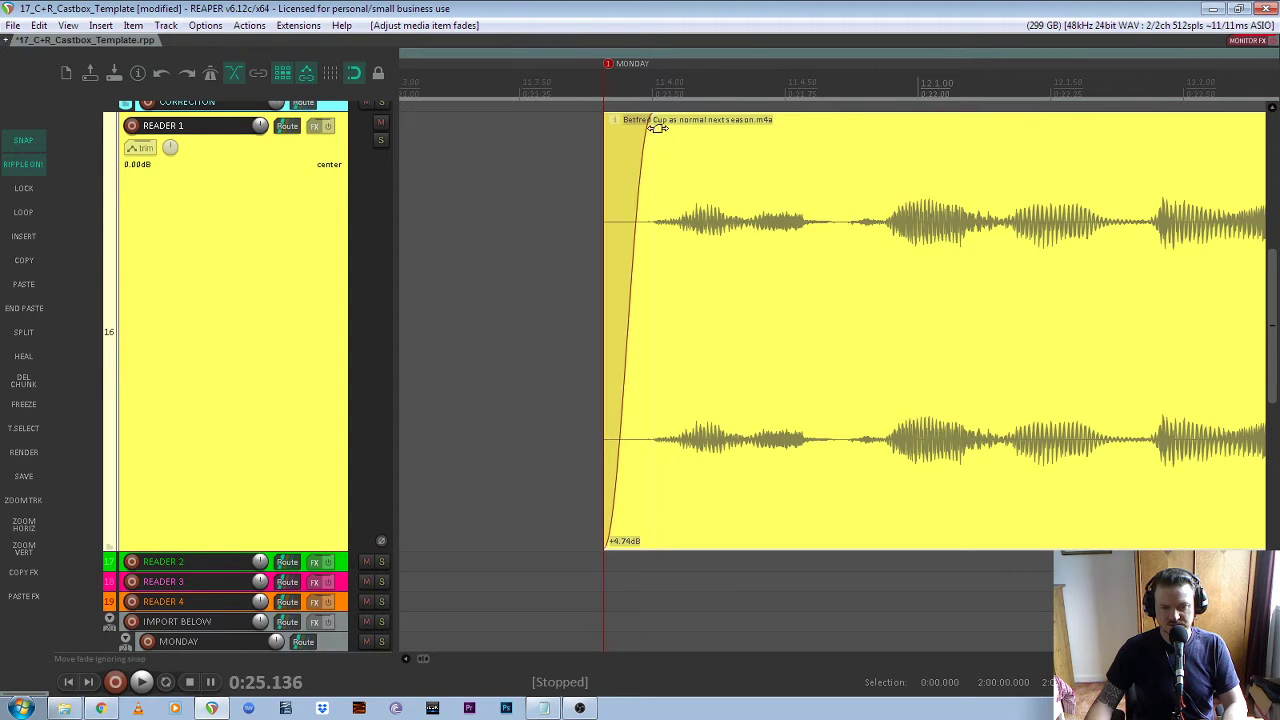
pyautogui.moveTo(649, 121); pyautogui.dragTo(601, 124)
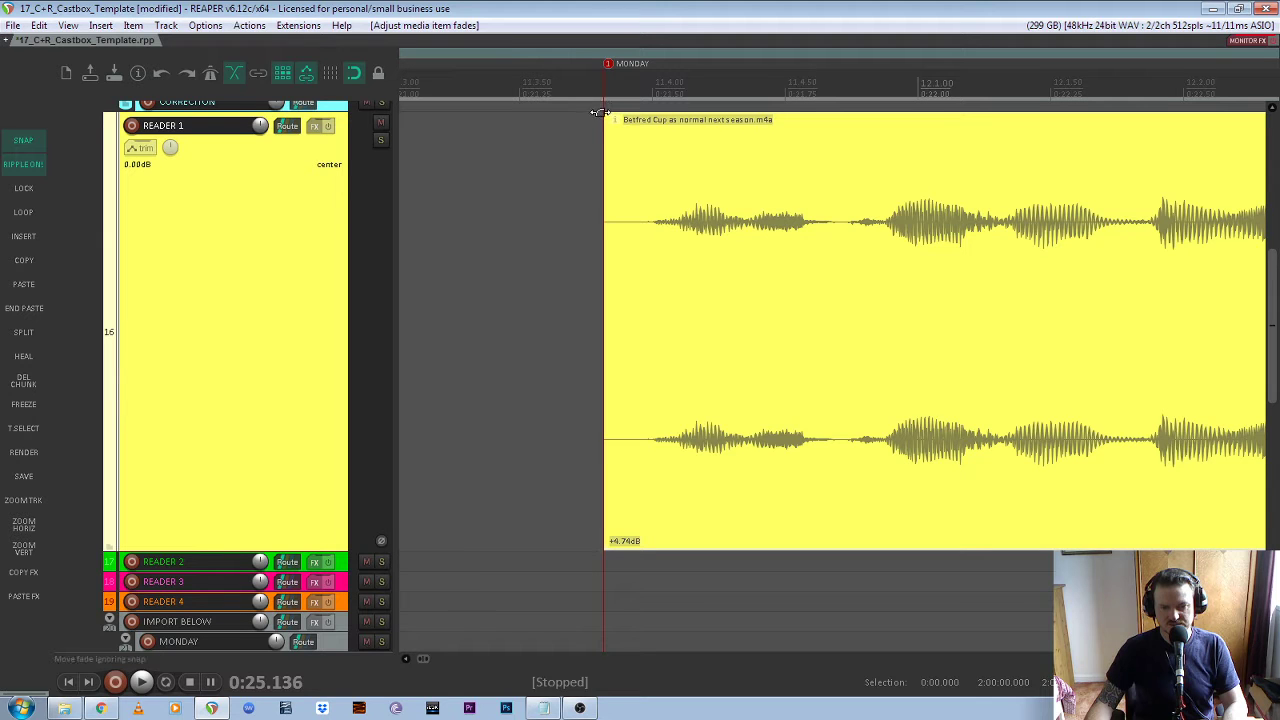
pyautogui.moveTo(601, 115); pyautogui.dragTo(657, 120)
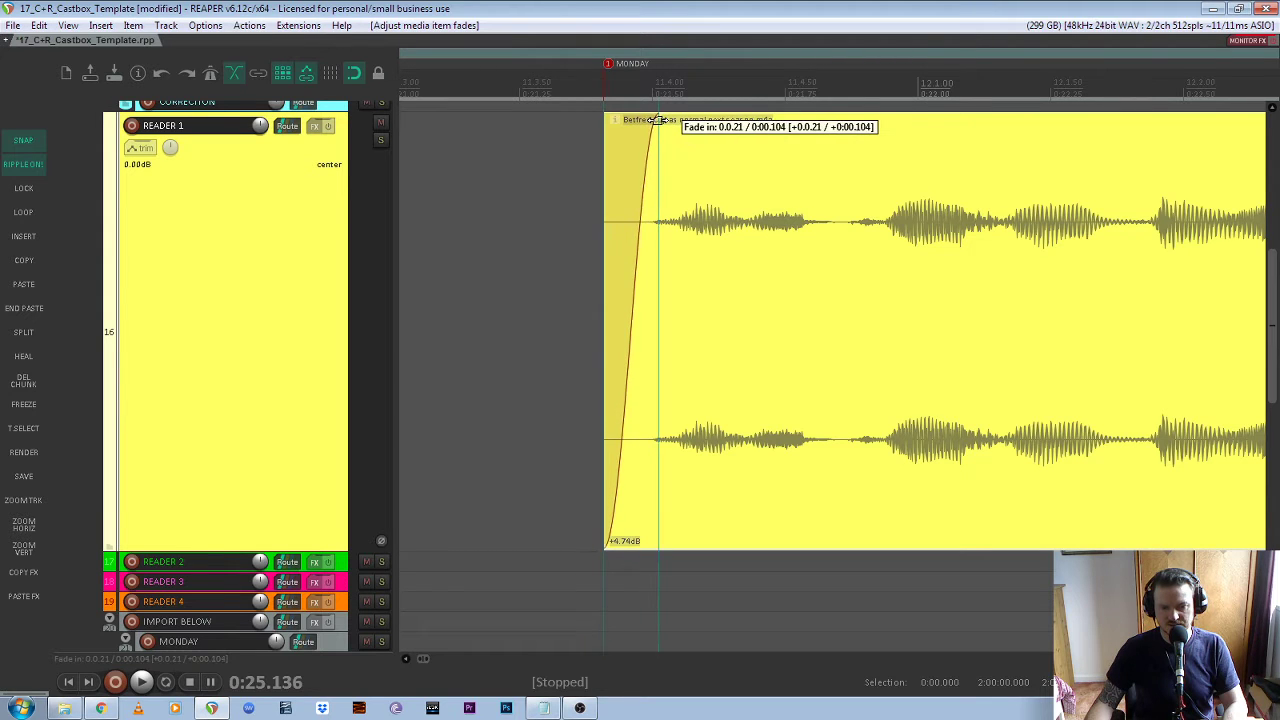
# Play back the end of the Betfred Cup item from 5:14.538
pyautogui.scroll(-10, 657, 237)
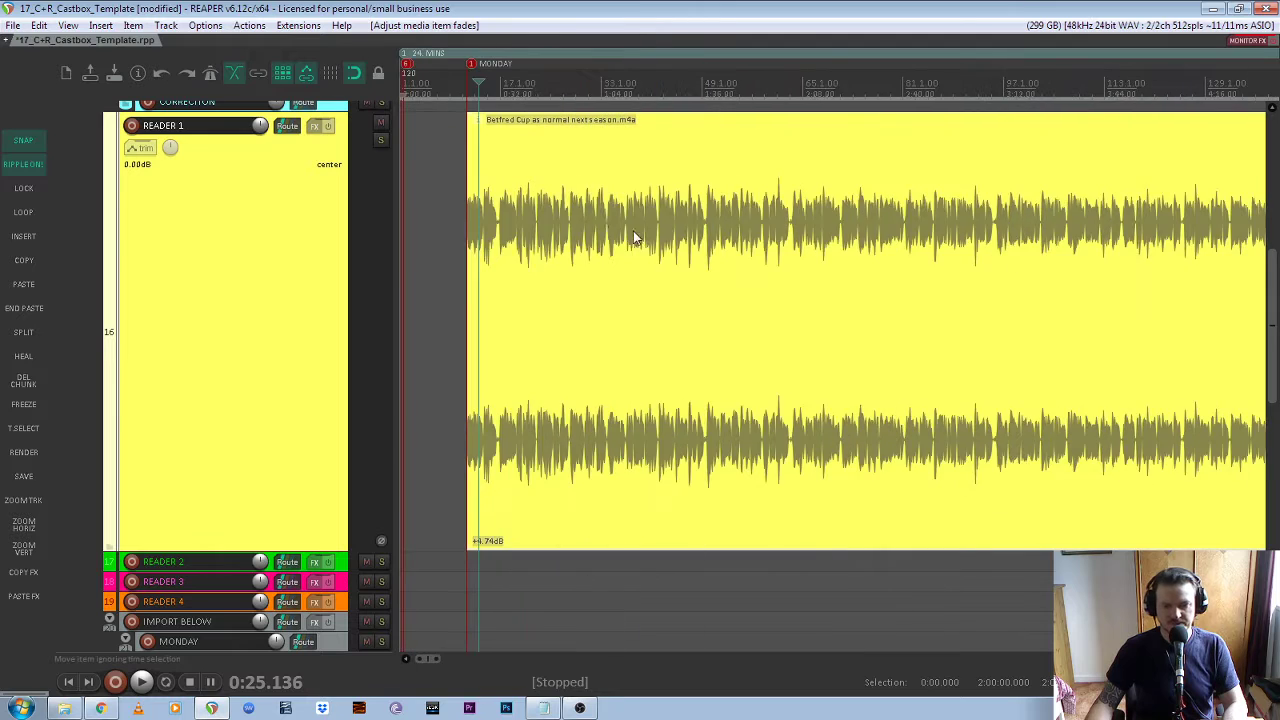
pyautogui.scroll(8, 620, 250)
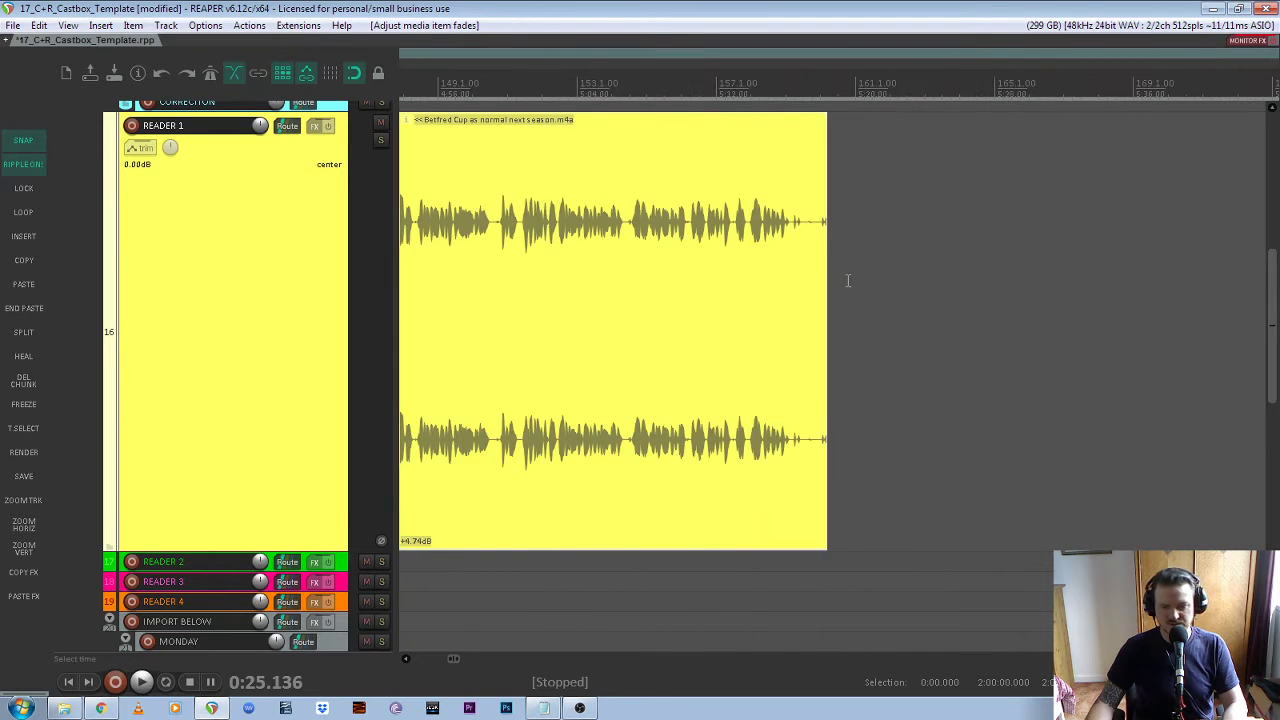
pyautogui.click(714, 223)
pyautogui.scroll(3, 714, 223)
pyautogui.click(634, 225)
pyautogui.press('space')
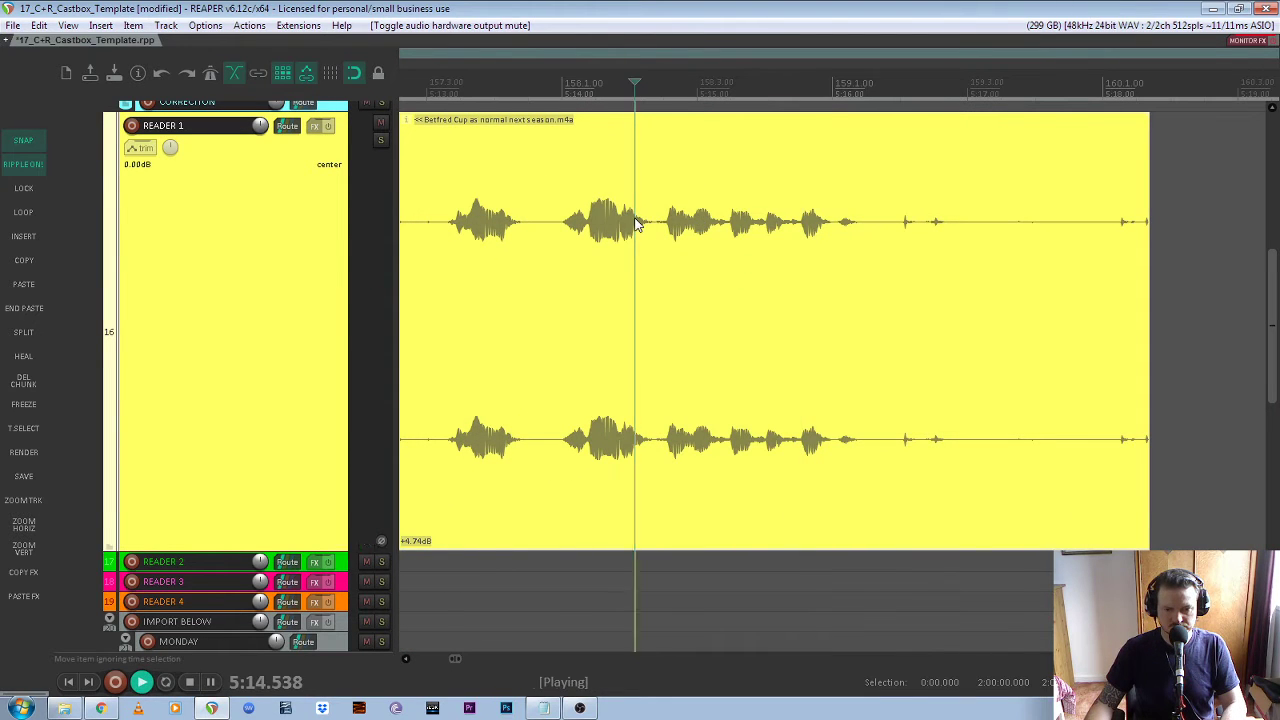
pyautogui.press('space')
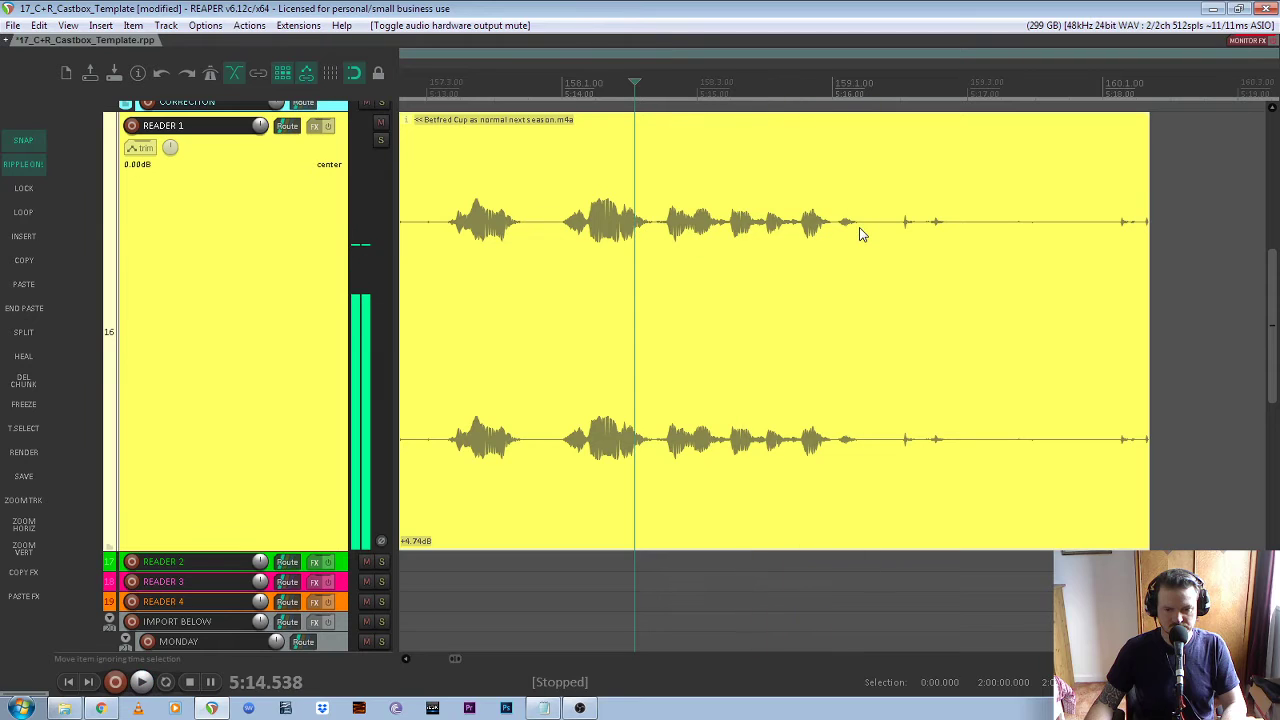
# Split the Betfred Cup item at 5:16.188, just after the last word, and delete the leftover tail
pyautogui.click(858, 232)
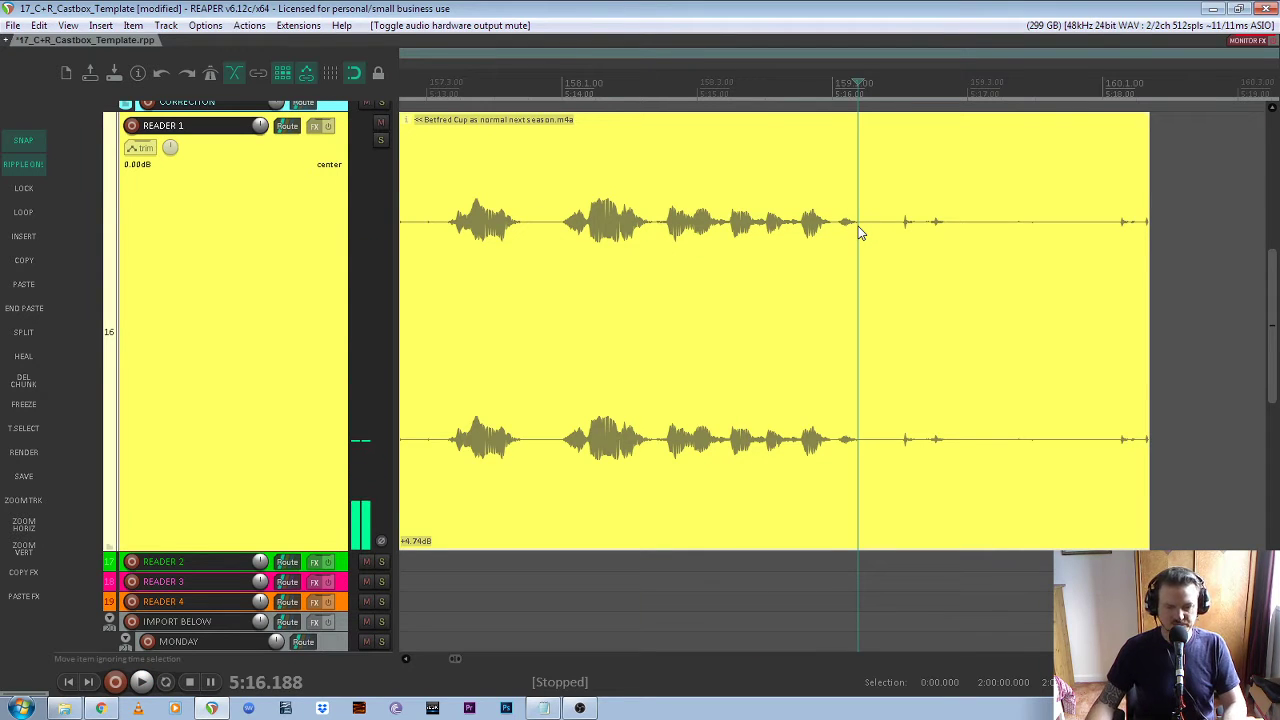
pyautogui.press('s')
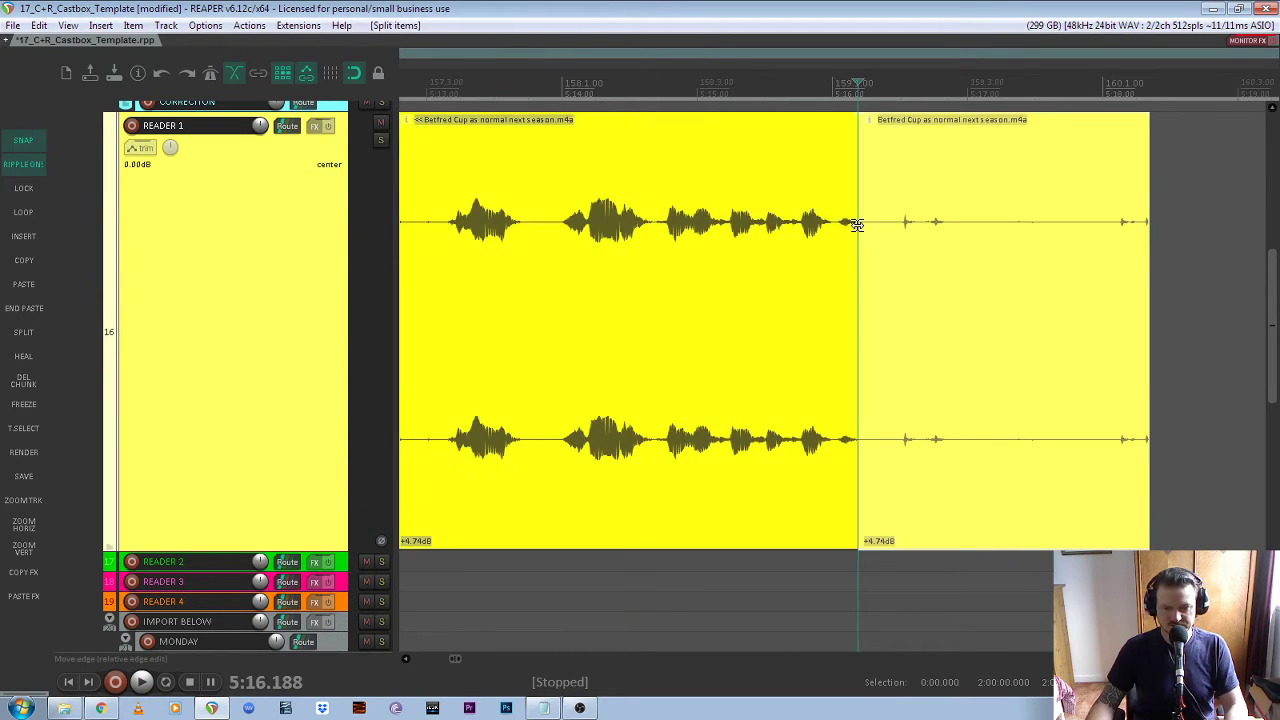
pyautogui.click(992, 288)
pyautogui.press('Delete')
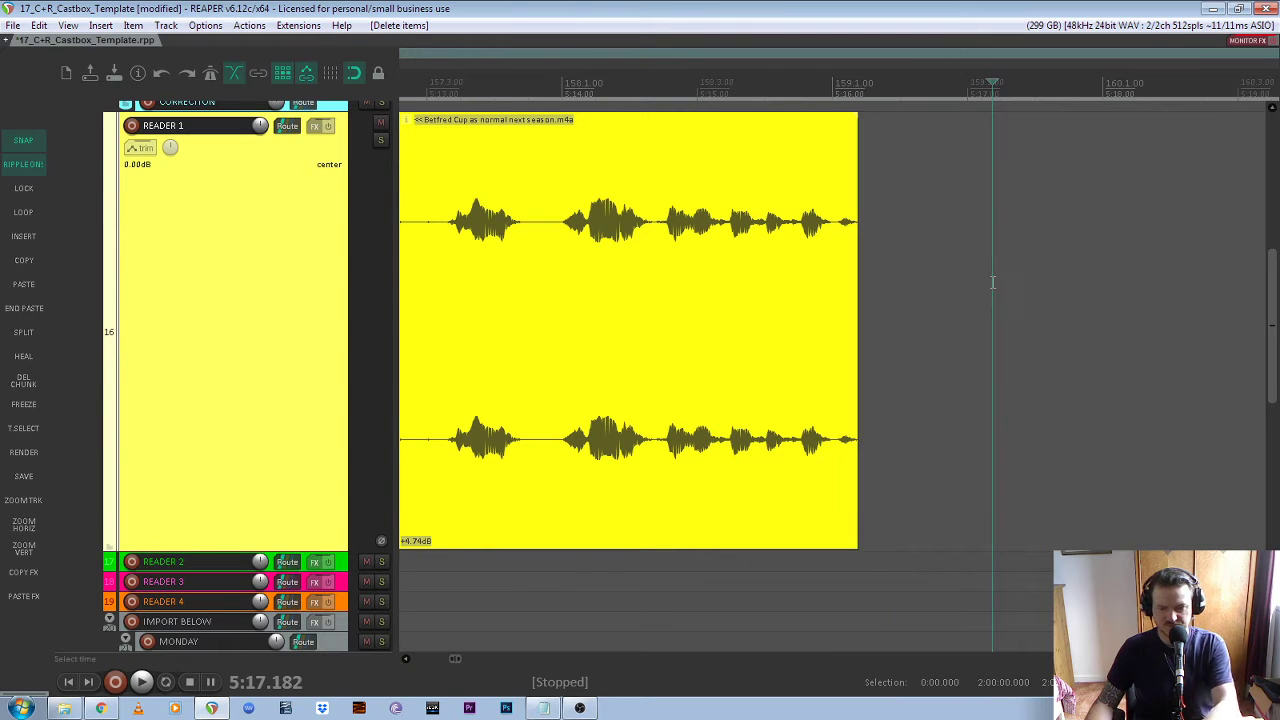
# Examine the trimmed Betfred Cup item on READER 1 as a whole, from the MONDAY marker to its end
pyautogui.scroll(-3, 965, 266)
pyautogui.scroll(-5, 965, 266)
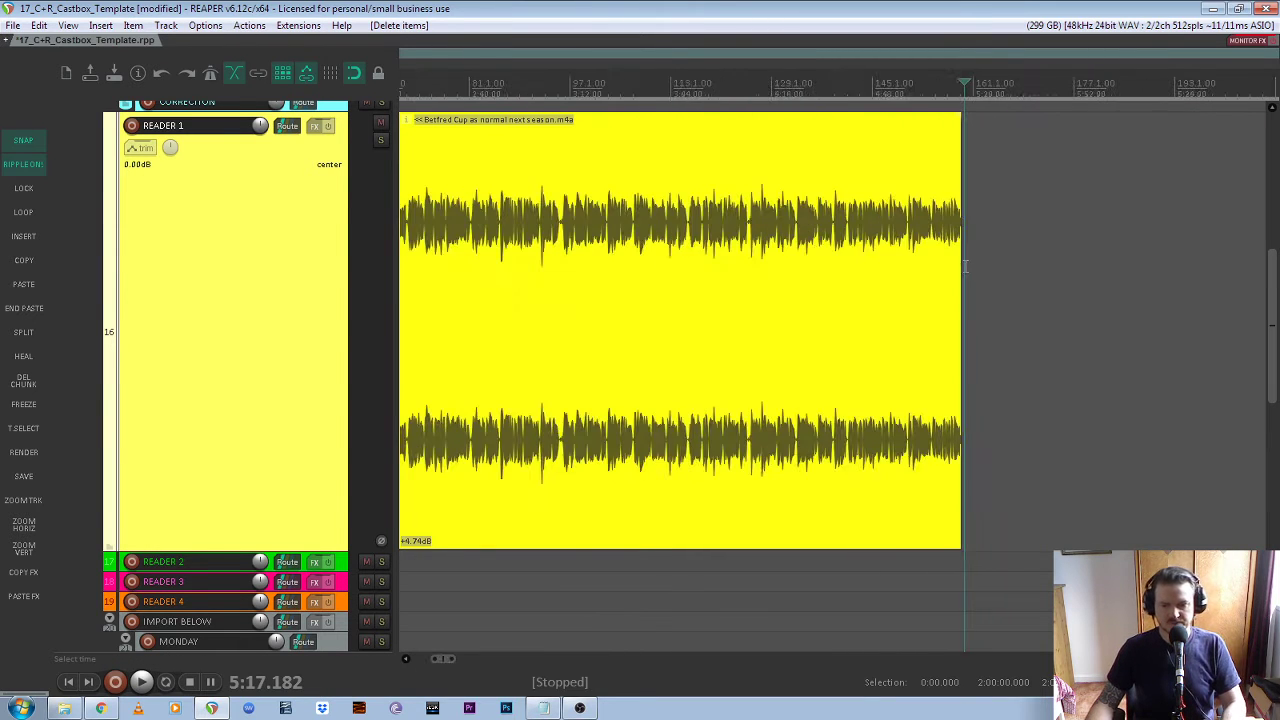
pyautogui.scroll(-3, 965, 266)
pyautogui.scroll(8, 440, 261)
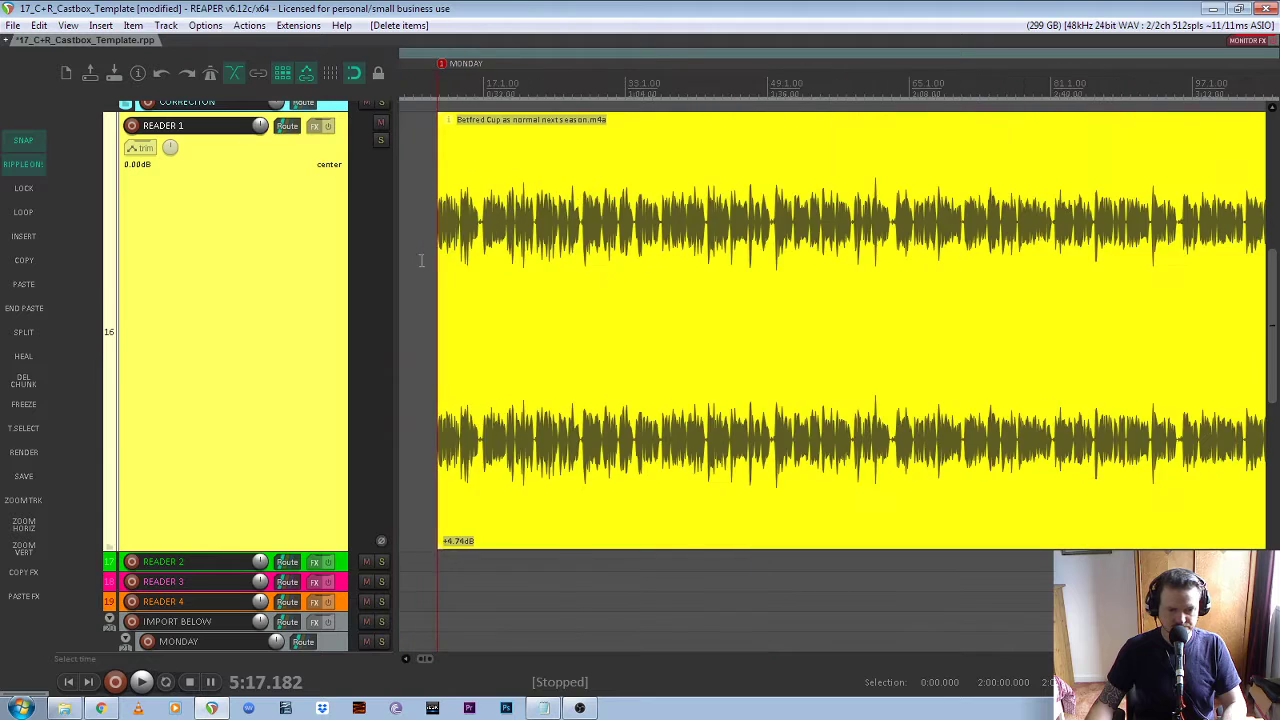
pyautogui.scroll(-8, 467, 266)
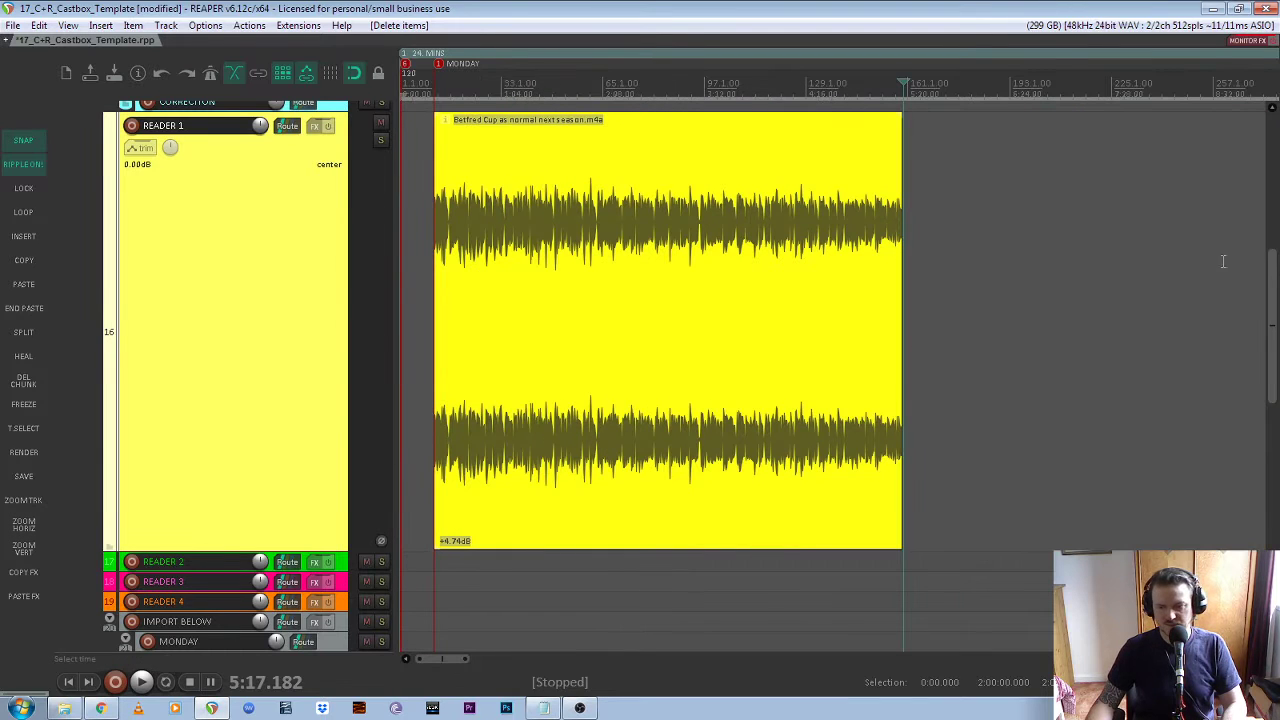
pyautogui.moveTo(1273, 330)
pyautogui.mouseDown()
pyautogui.moveTo(1273, 300)
pyautogui.moveTo(1273, 315)
pyautogui.mouseUp()
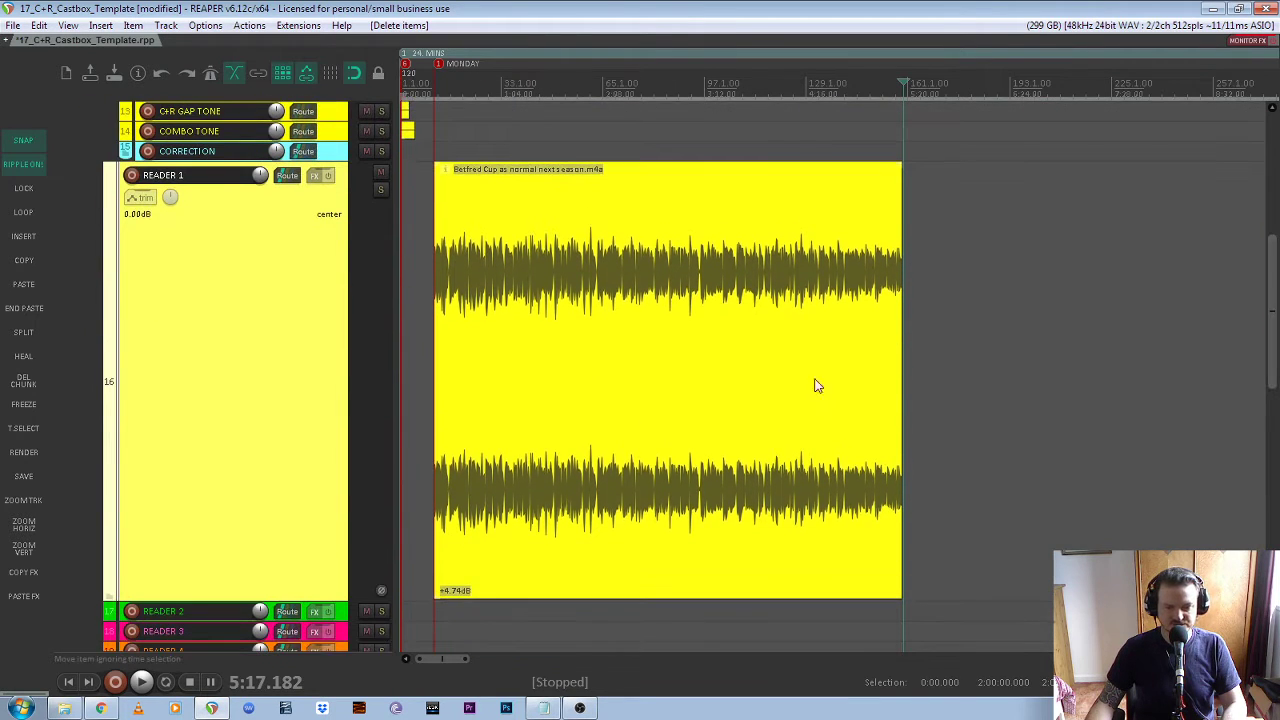
pyautogui.click(798, 372)
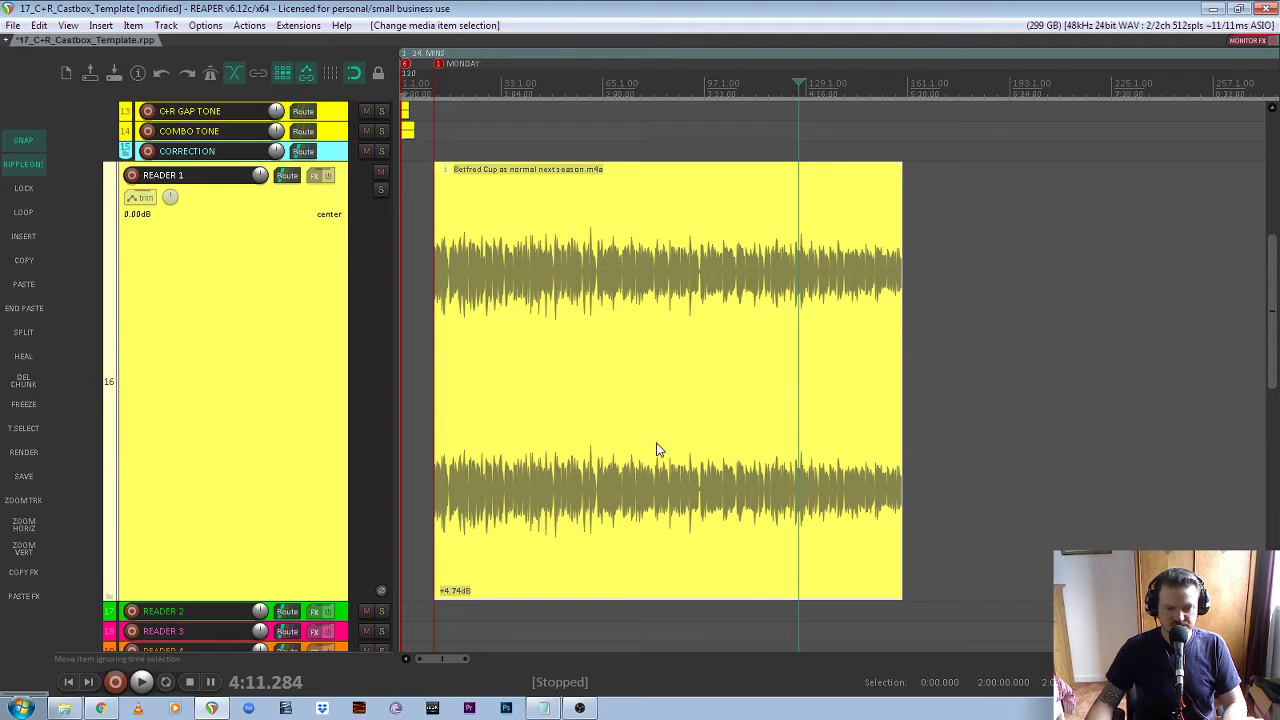
pyautogui.scroll(-2, 929, 266)
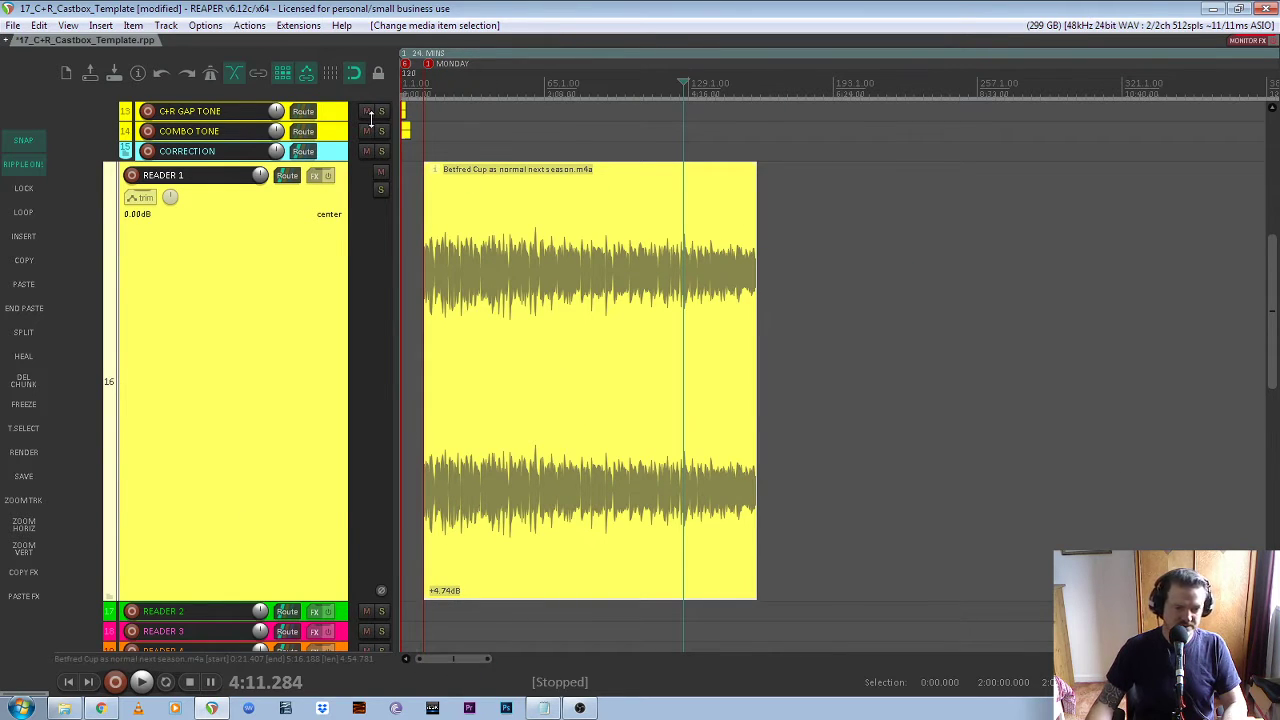
pyautogui.scroll(2, 405, 136)
pyautogui.scroll(1, 520, 409)
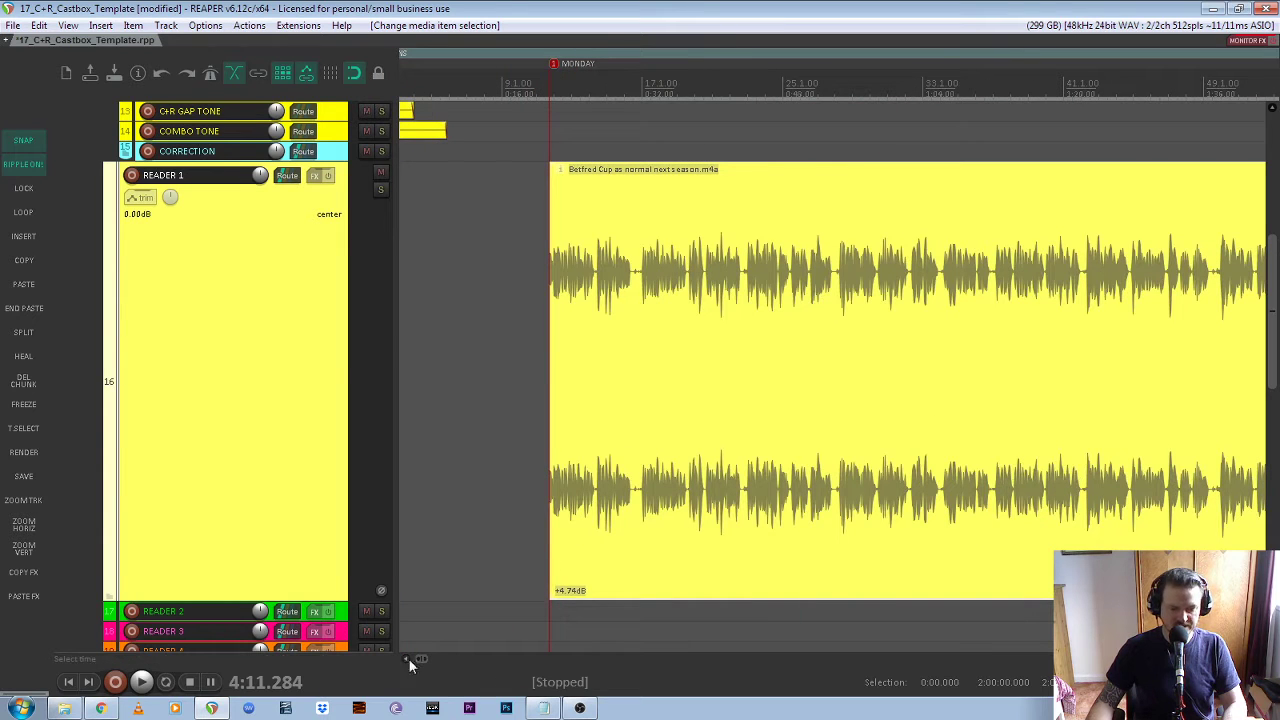
# Examine the INTRO, OUTRO, C+R GAP TONE and COMBO TONE items on the UTILITIES tracks at the project start
pyautogui.moveTo(422, 658); pyautogui.dragTo(415, 660)
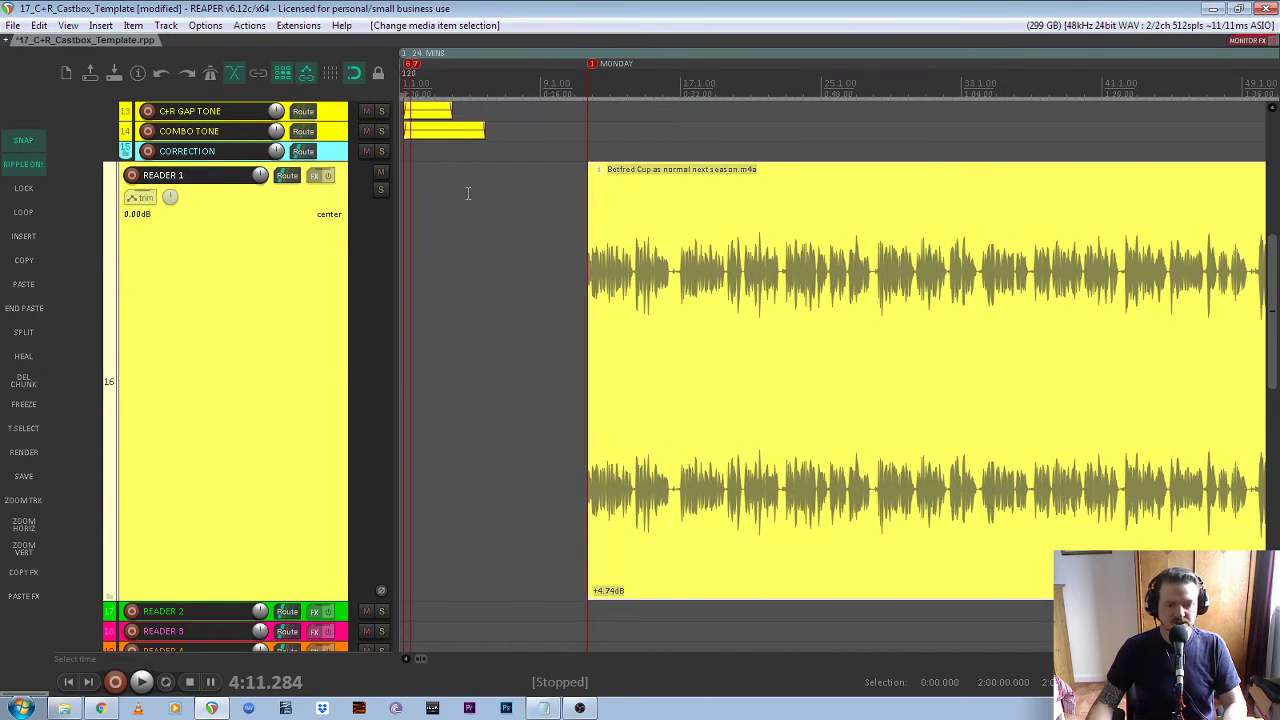
pyautogui.scroll(2, 320, 318)
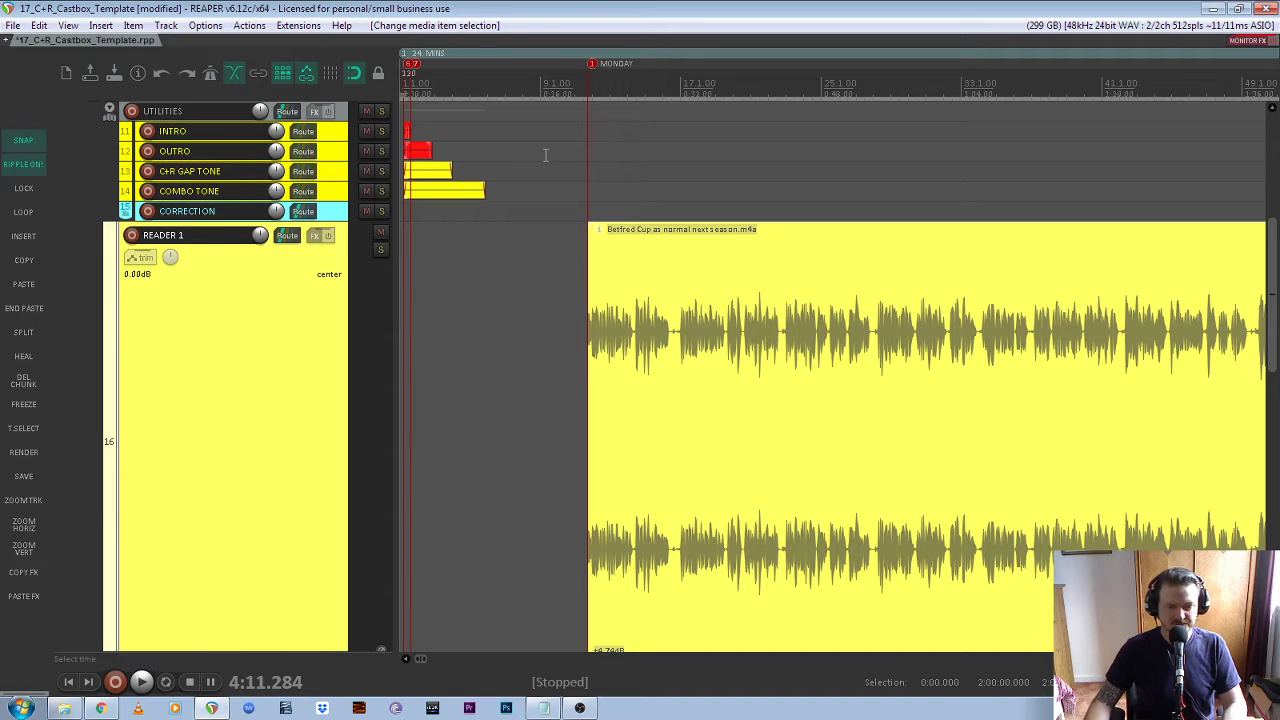
pyautogui.scroll(-3, 517, 170)
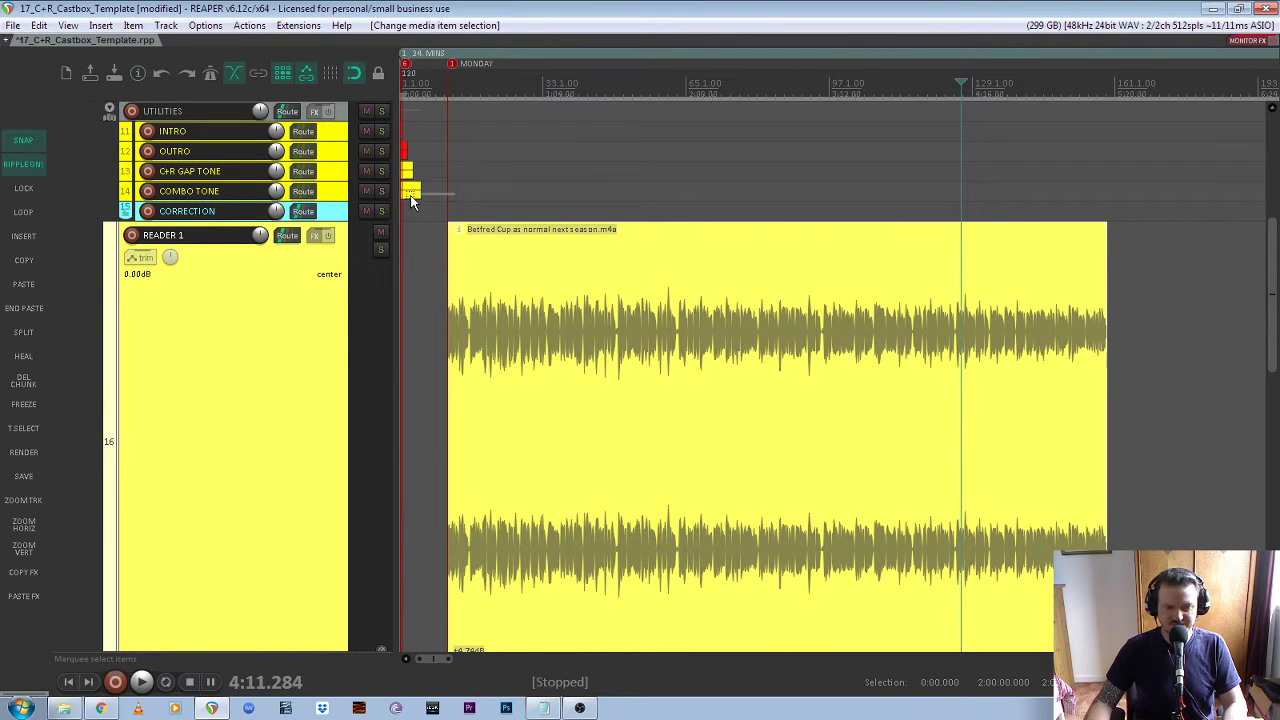
pyautogui.moveTo(413, 200); pyautogui.dragTo(455, 235)
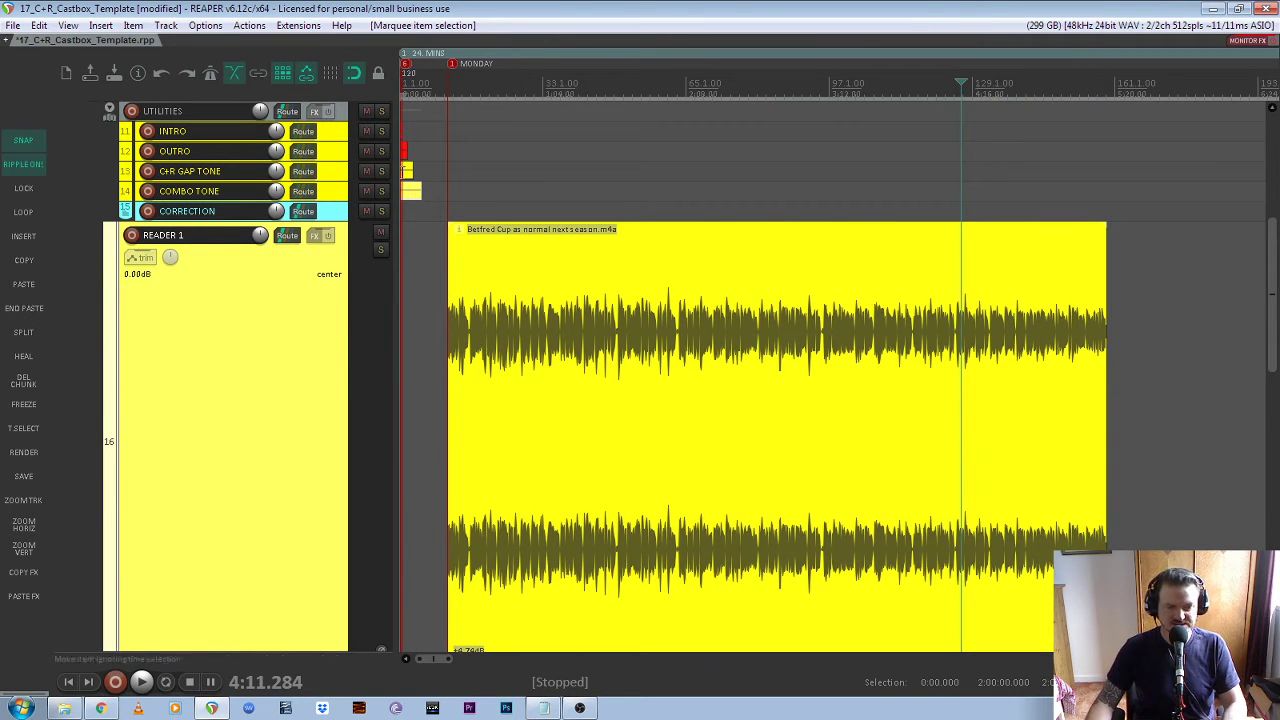
pyautogui.scroll(3, 405, 174)
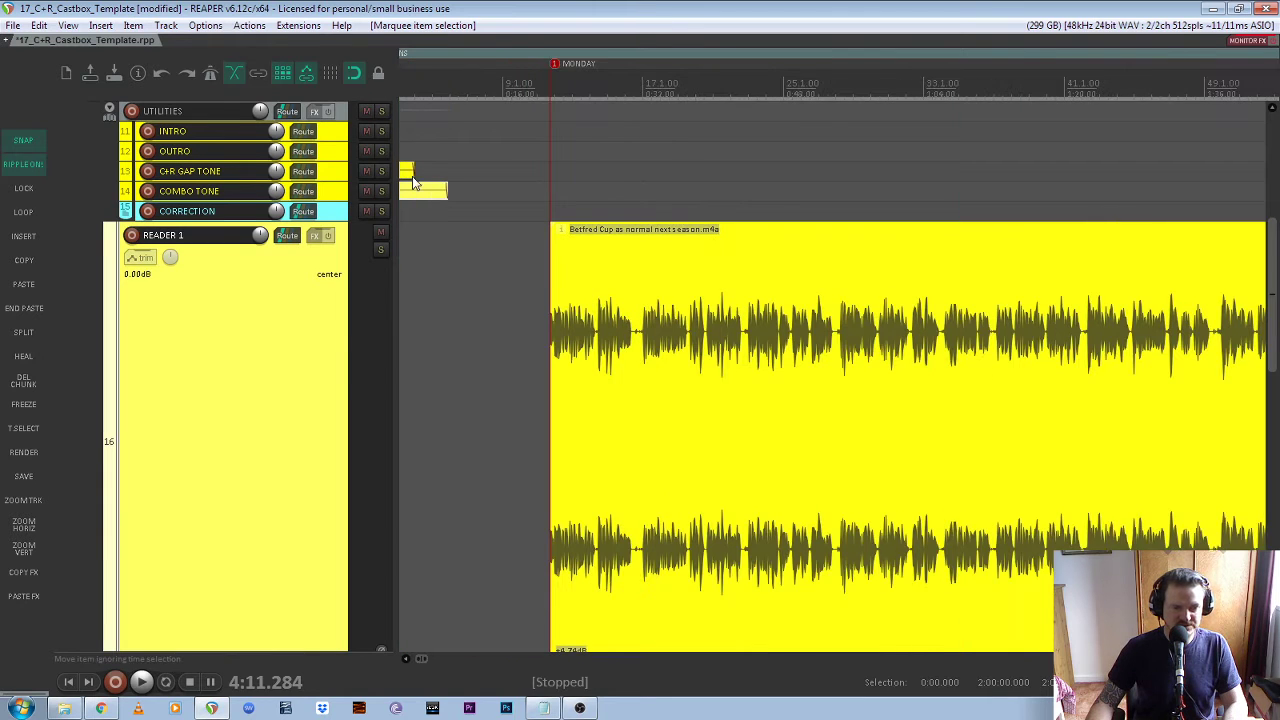
pyautogui.scroll(1, 388, 220)
pyautogui.scroll(2, 407, 258)
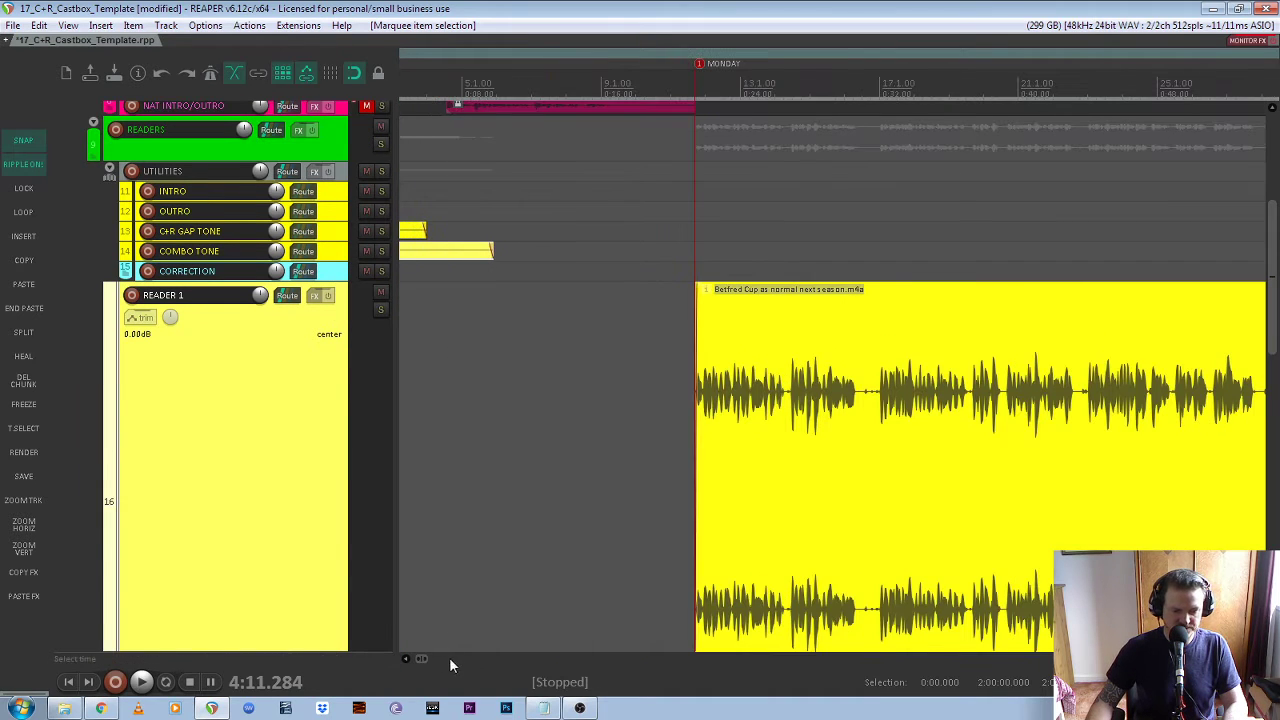
pyautogui.hscroll(-2, 423, 665)
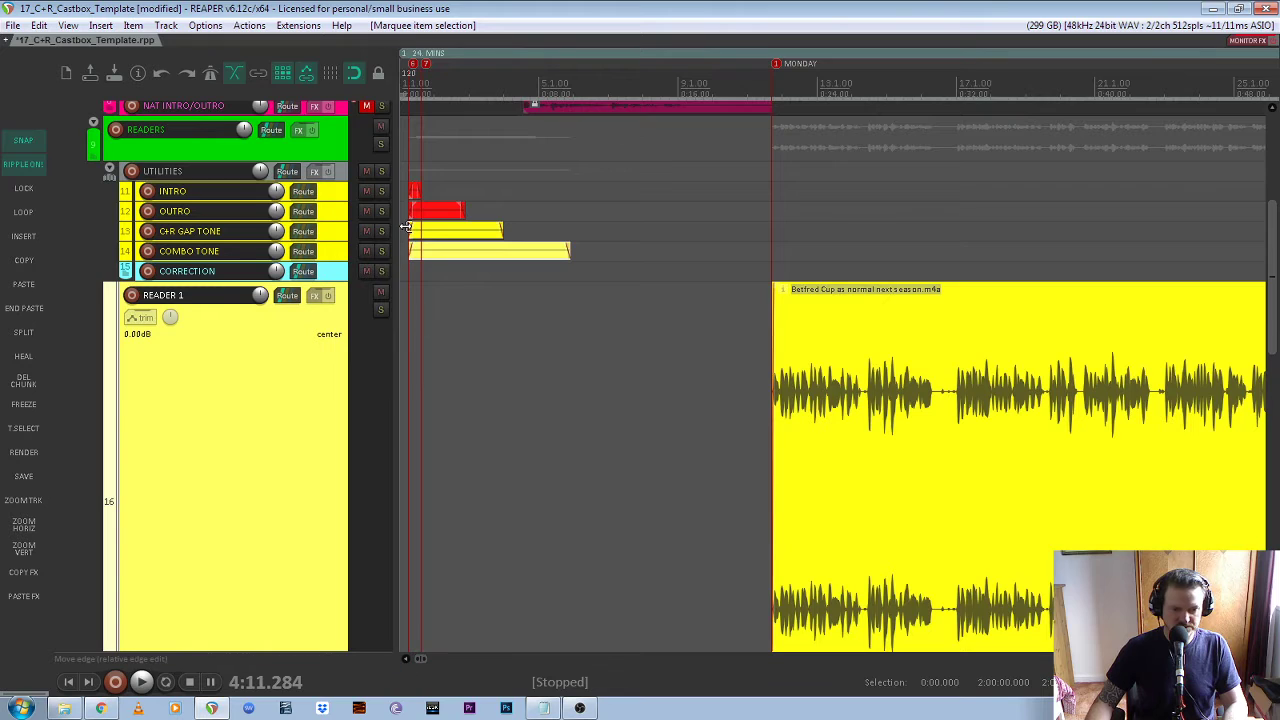
pyautogui.scroll(3, 443, 172)
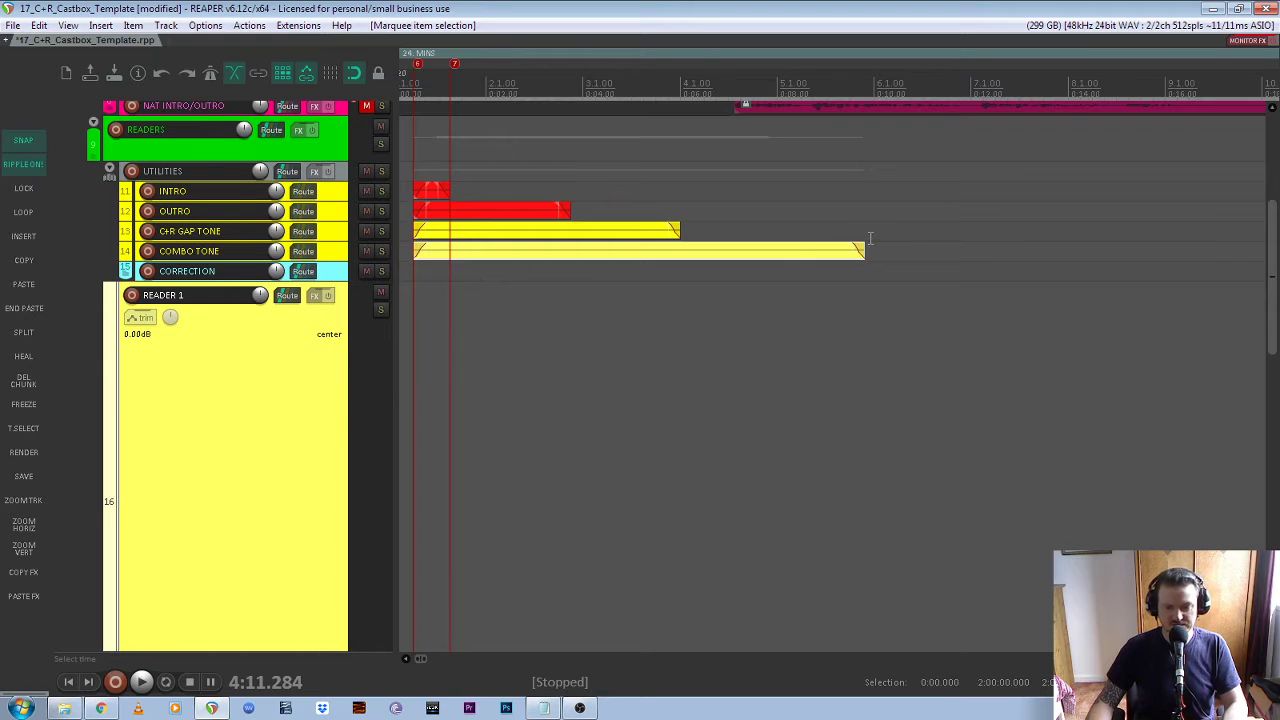
# Copy the room tone item on the COMBO TONE track
pyautogui.click(333, 254)
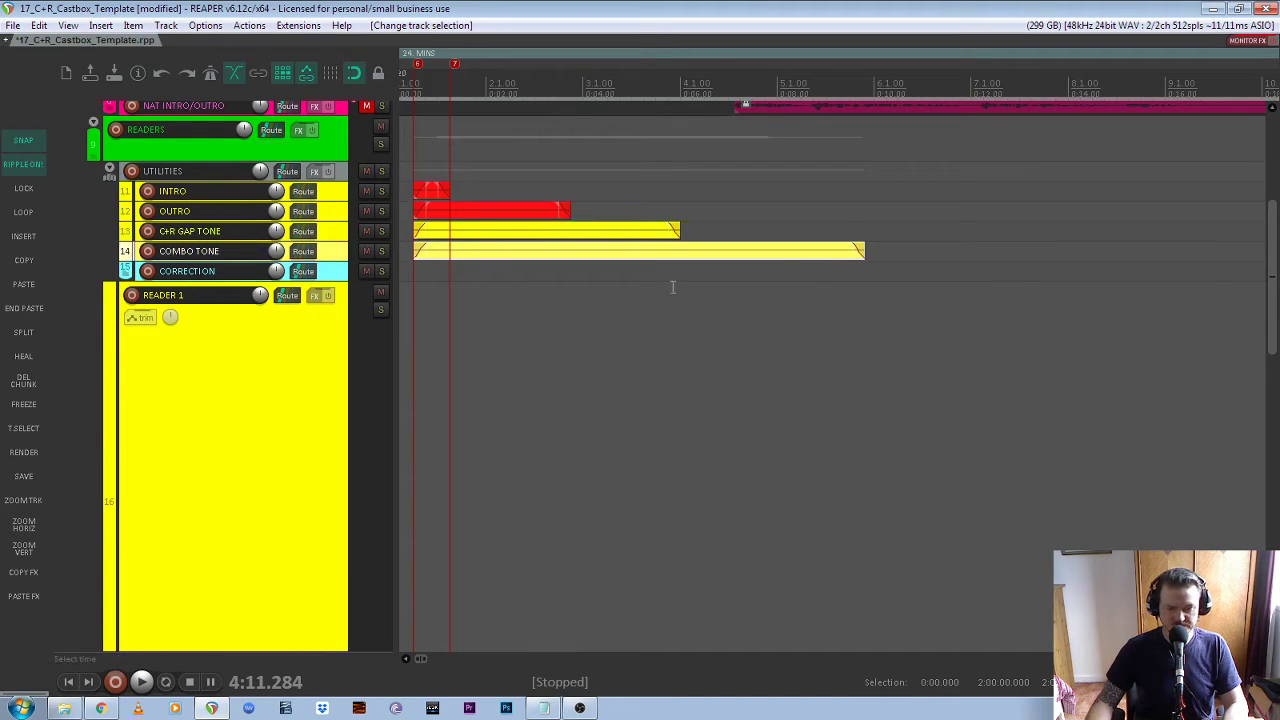
pyautogui.moveTo(798, 287); pyautogui.dragTo(798, 287)
pyautogui.click(739, 300)
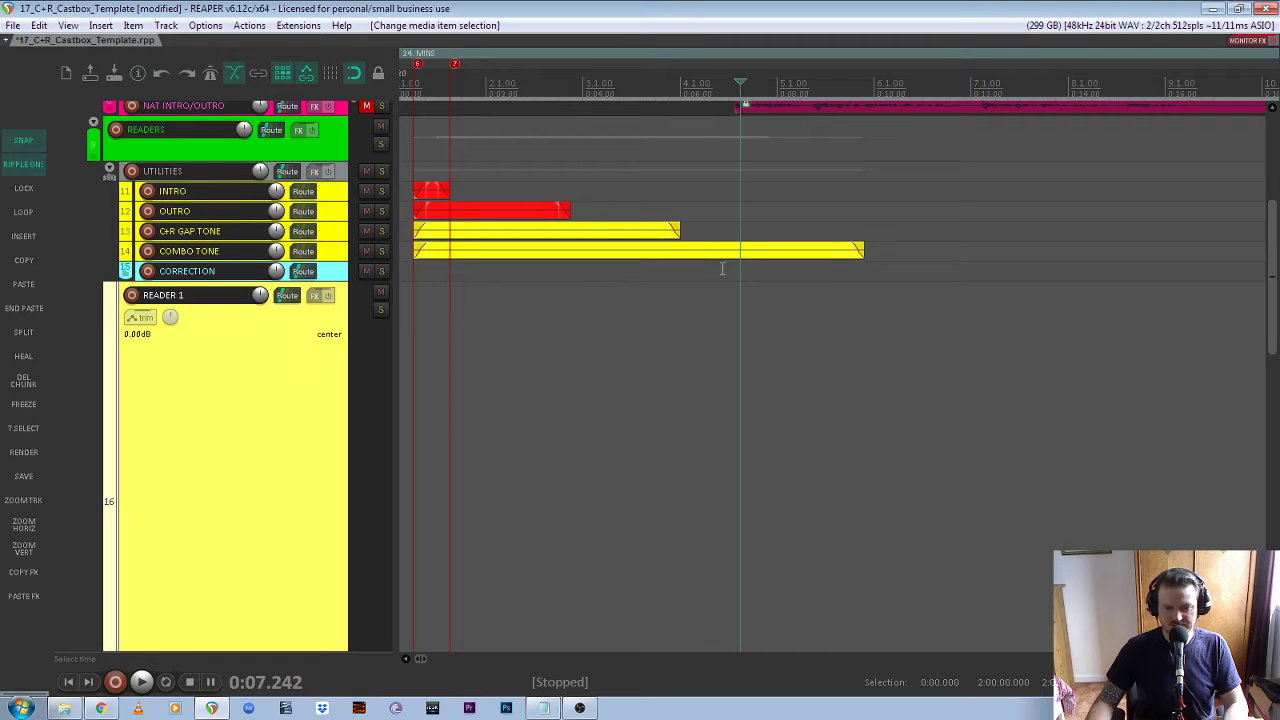
pyautogui.click(703, 262)
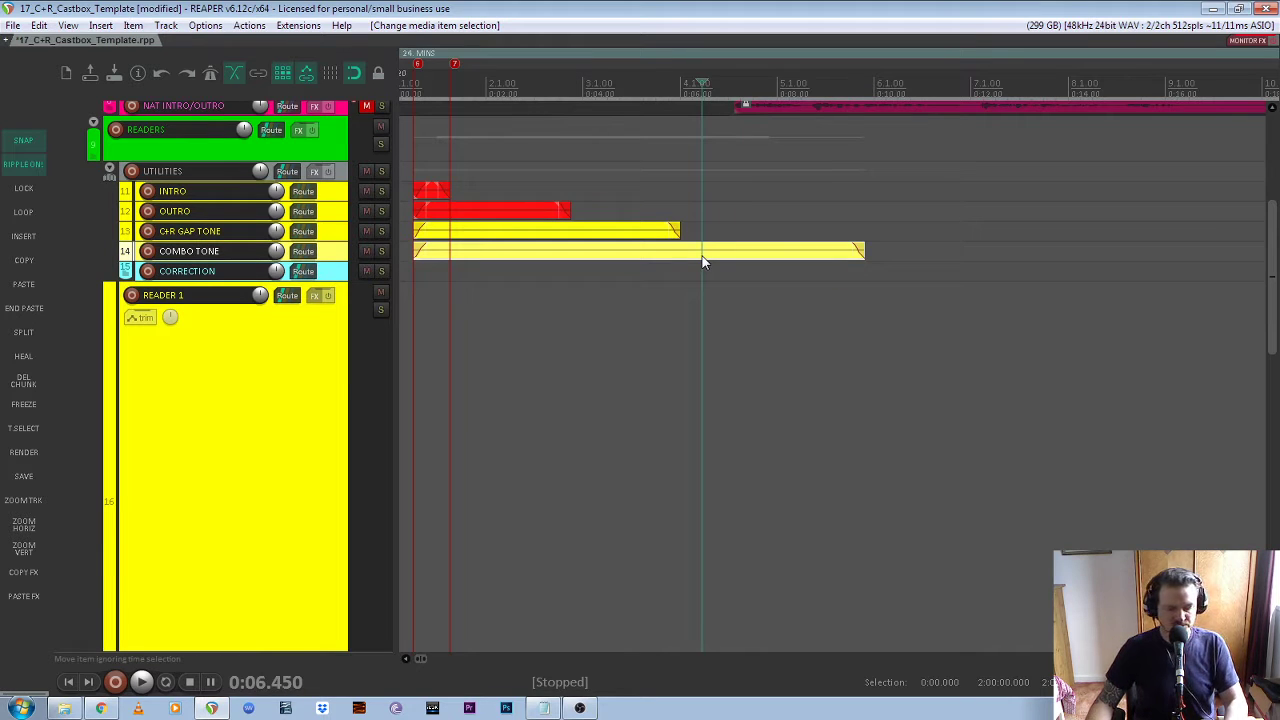
pyautogui.hotkey('ctrl', 'c')
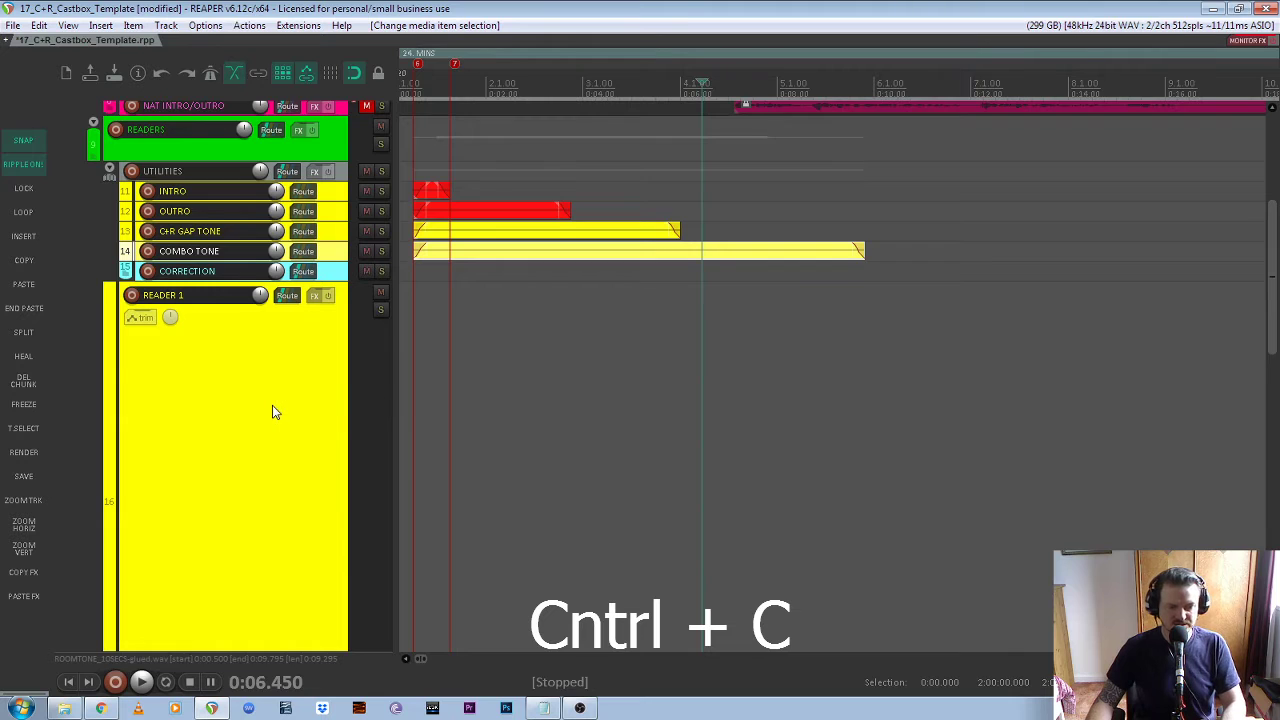
# Paste the copied combo tone on READER 1 directly at the end of the Betfred Cup item
pyautogui.scroll(-1, 272, 405)
pyautogui.hotkey('ctrl', 'v')
pyautogui.scroll(-8, 640, 360)
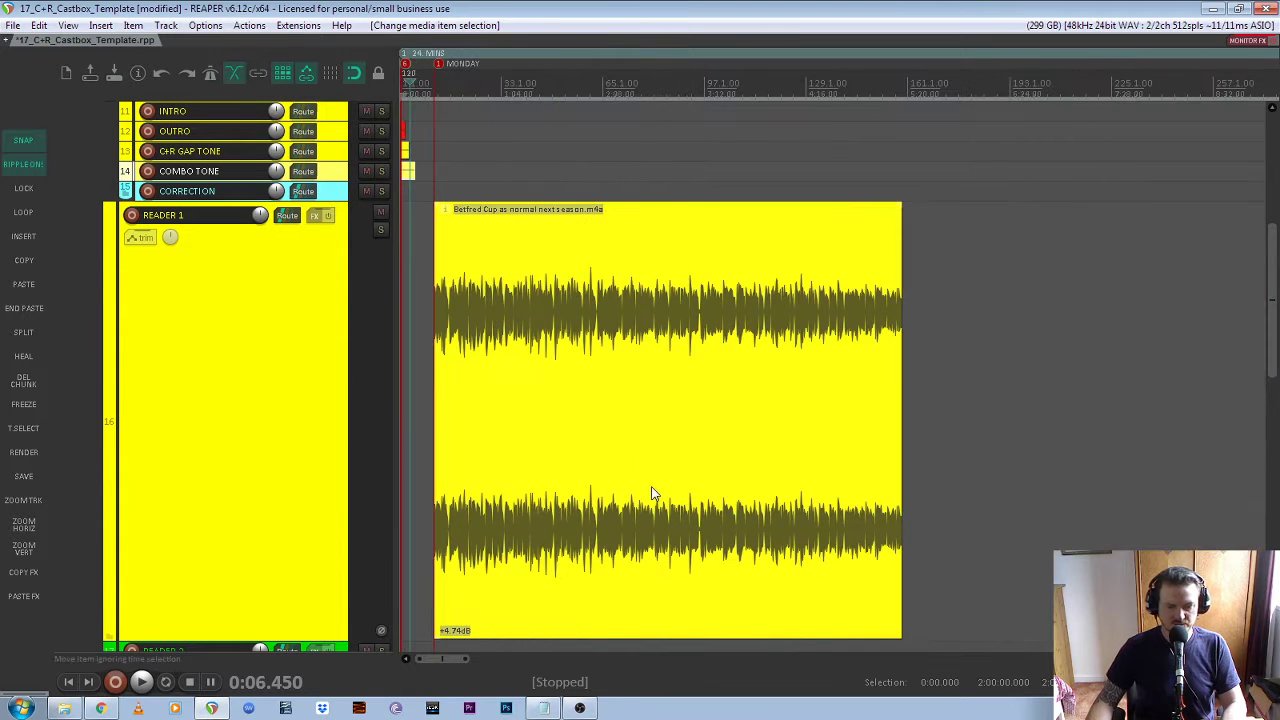
pyautogui.scroll(-1, 291, 380)
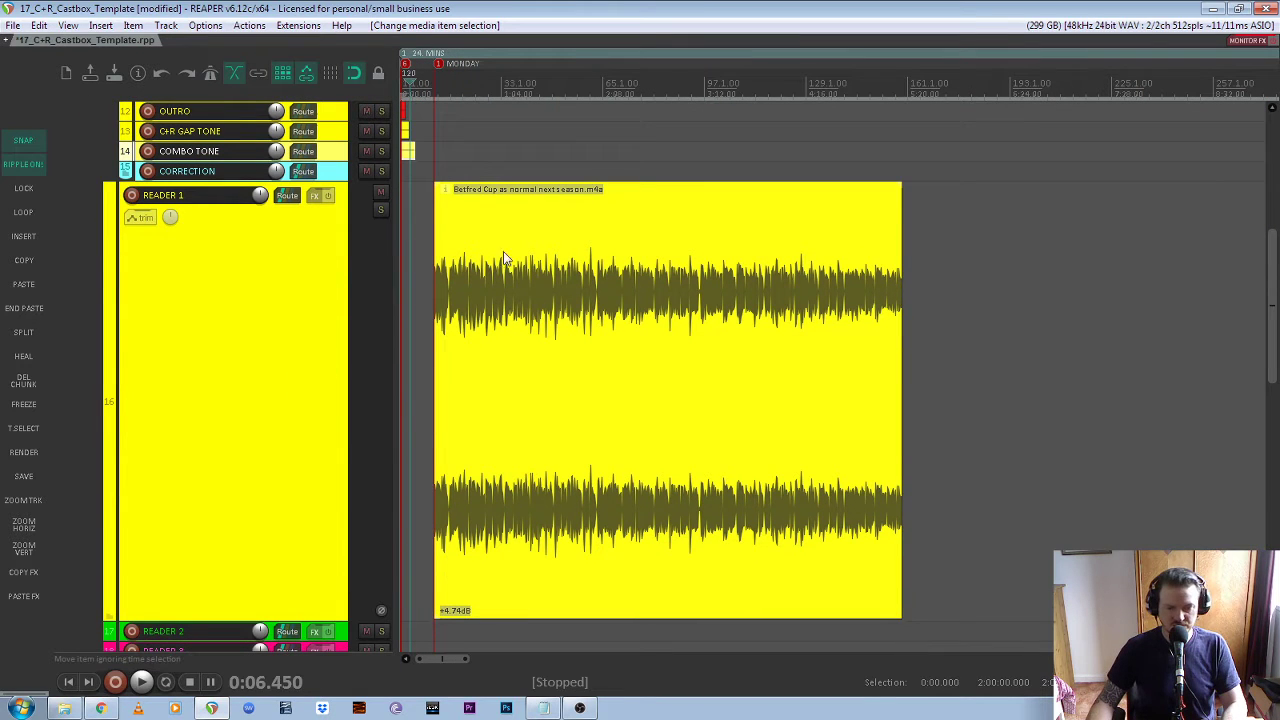
pyautogui.click(617, 372)
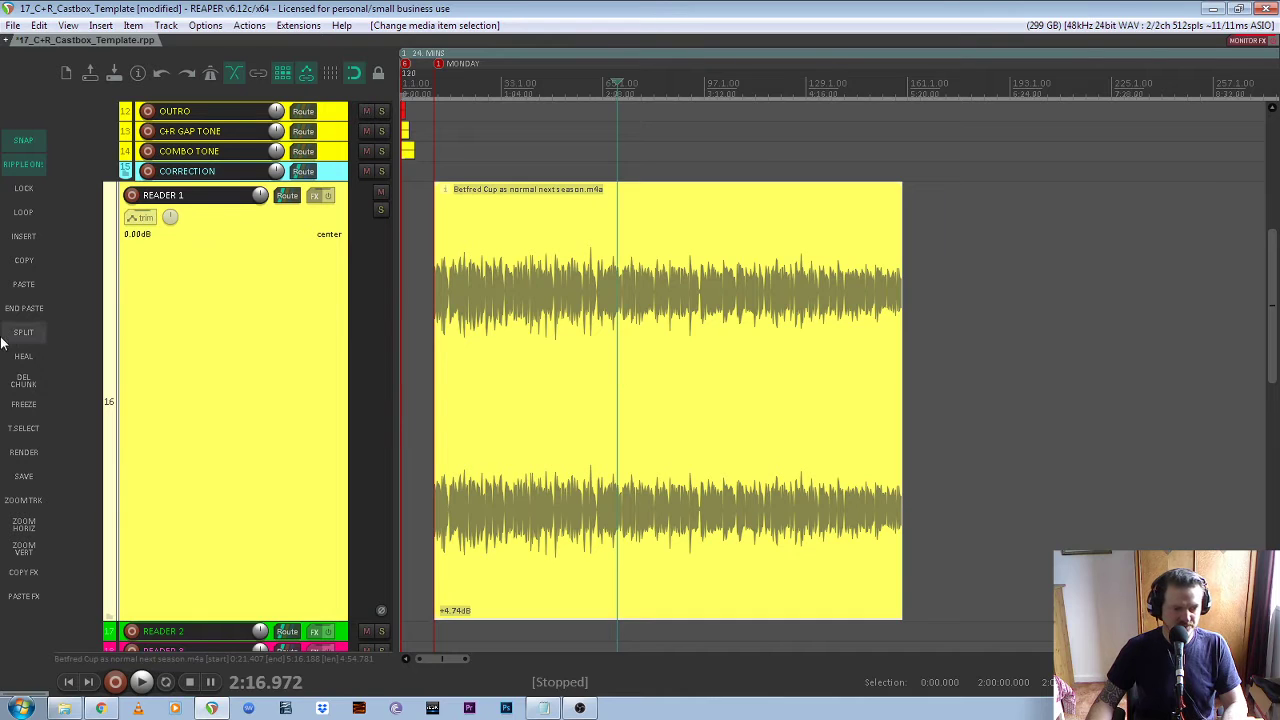
pyautogui.click(27, 312)
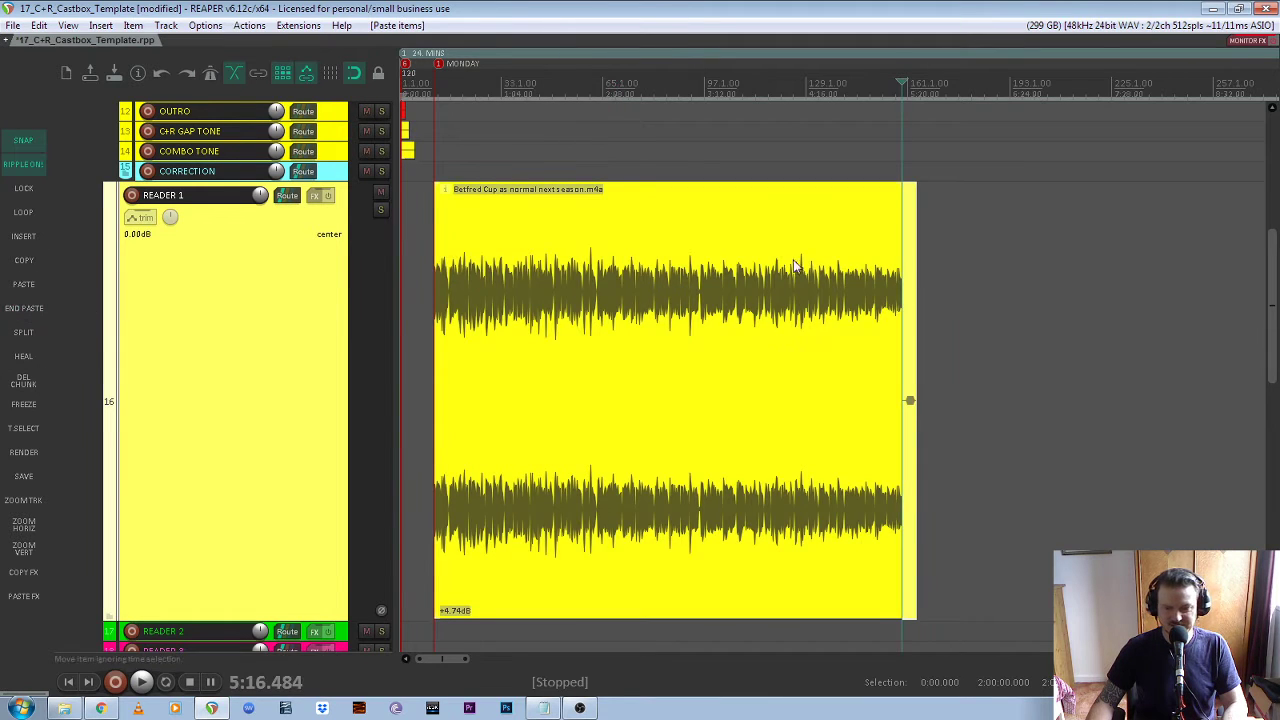
pyautogui.scroll(8, 908, 420)
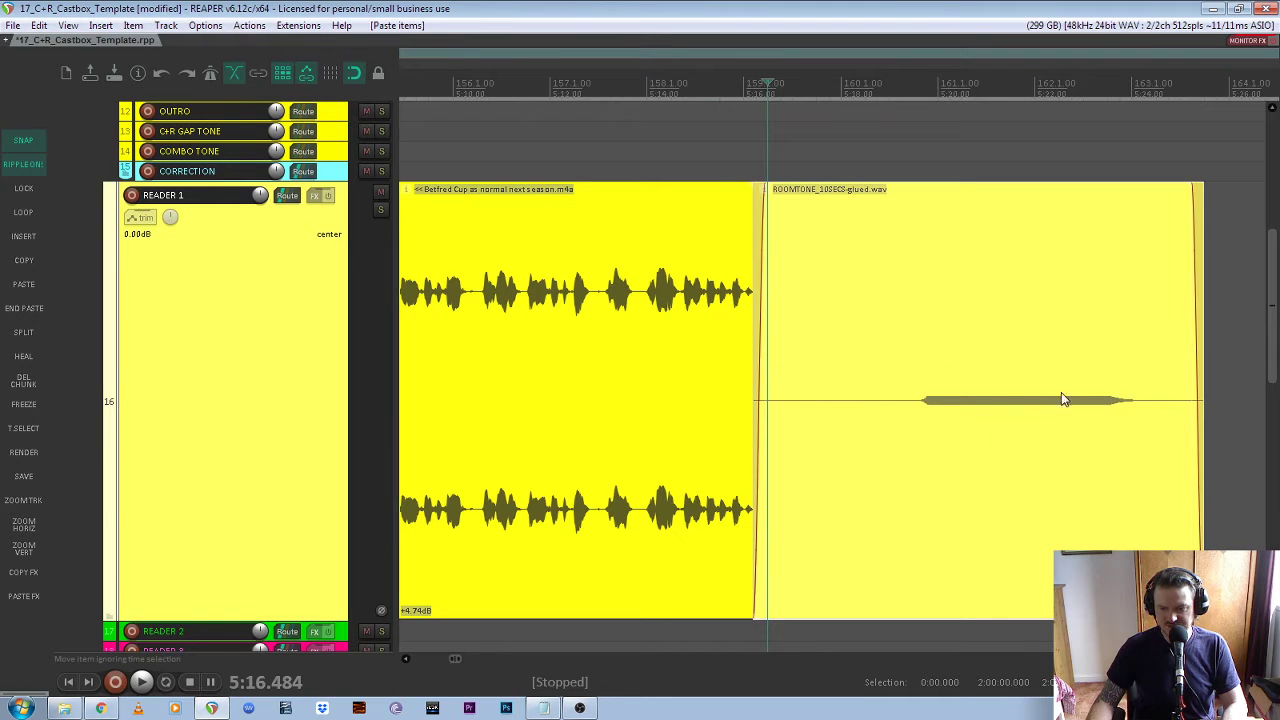
# Play the end of the Betfred Cup item on READER 1 into the combo tone and examine the join between them
pyautogui.click(700, 341)
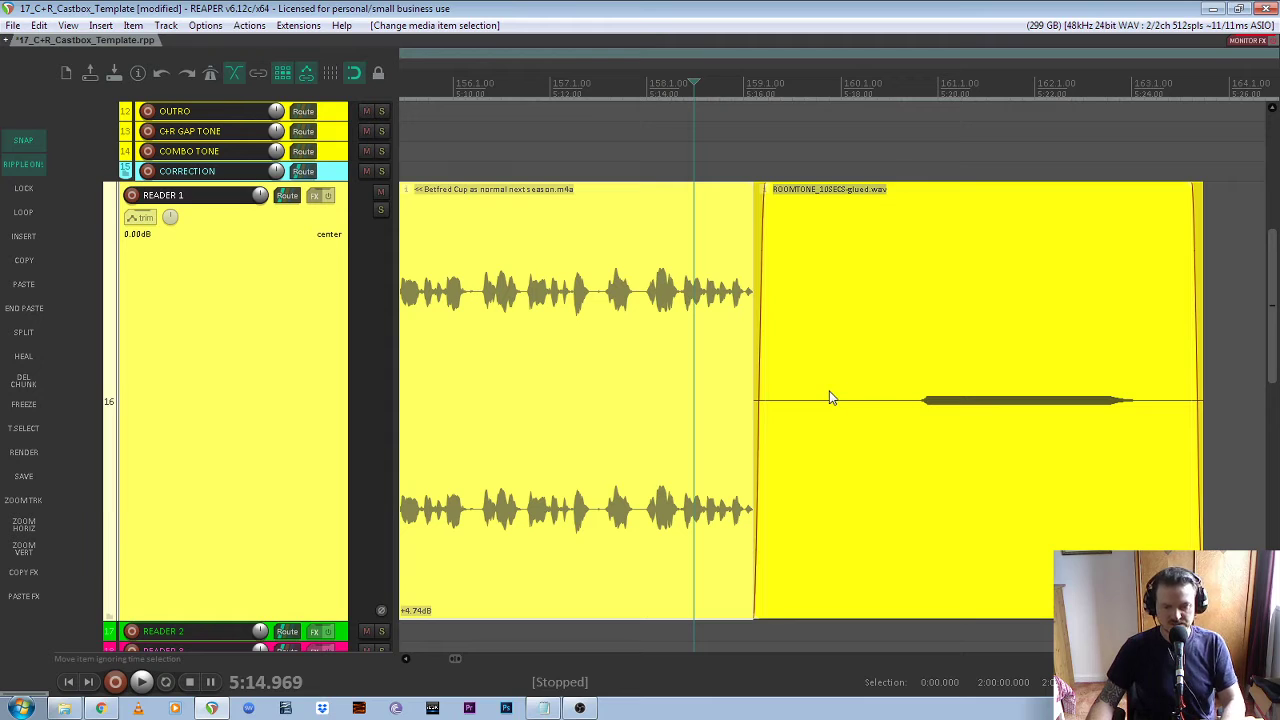
pyautogui.press('space')
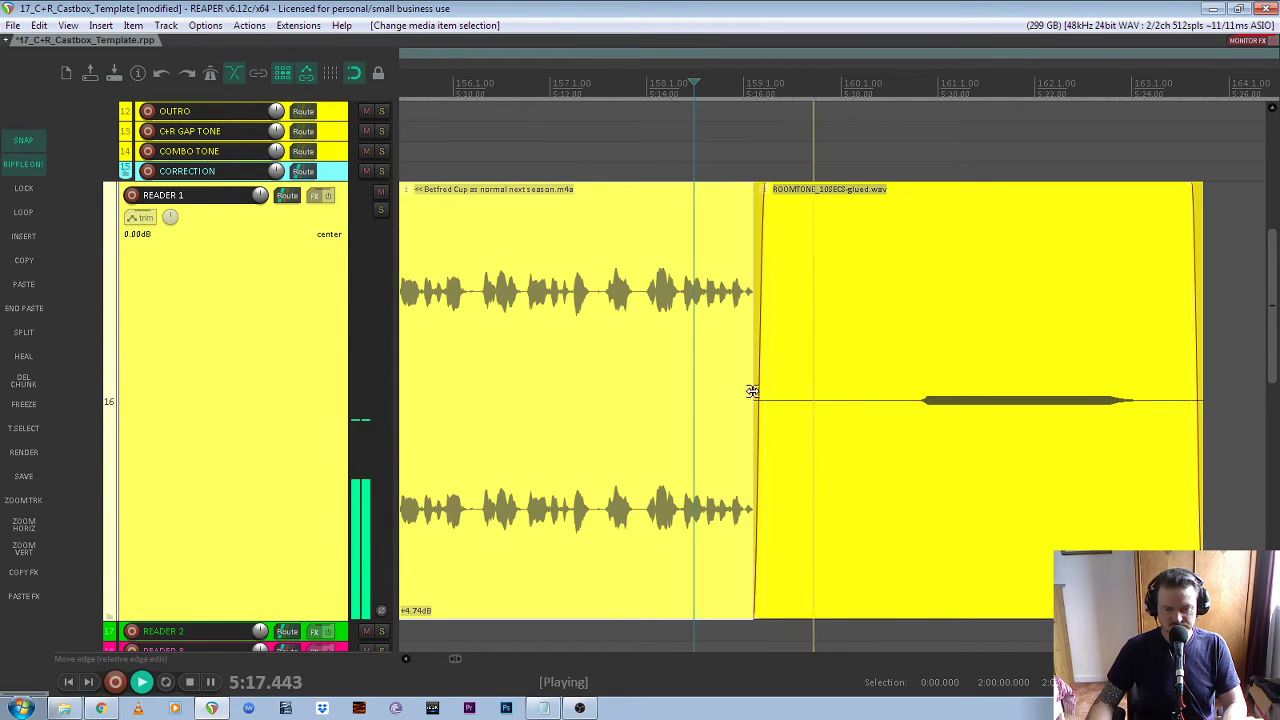
pyautogui.press('space')
pyautogui.scroll(5, 733, 390)
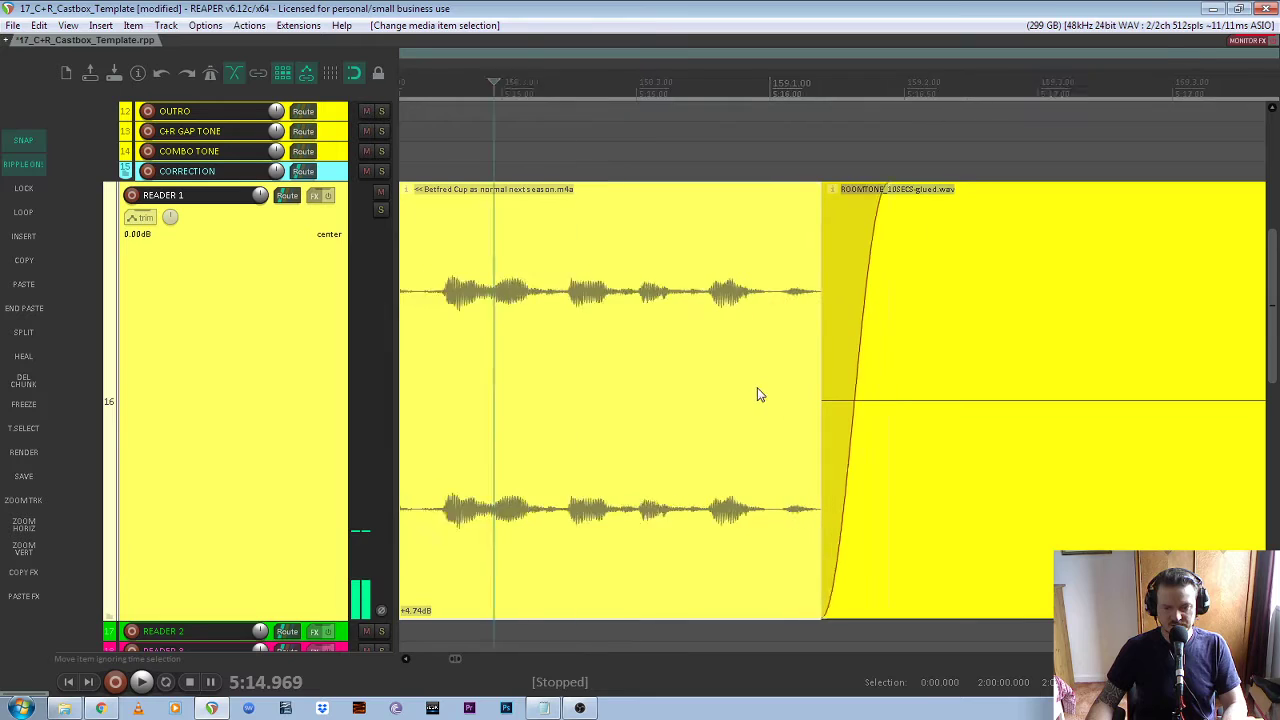
pyautogui.scroll(2, 760, 392)
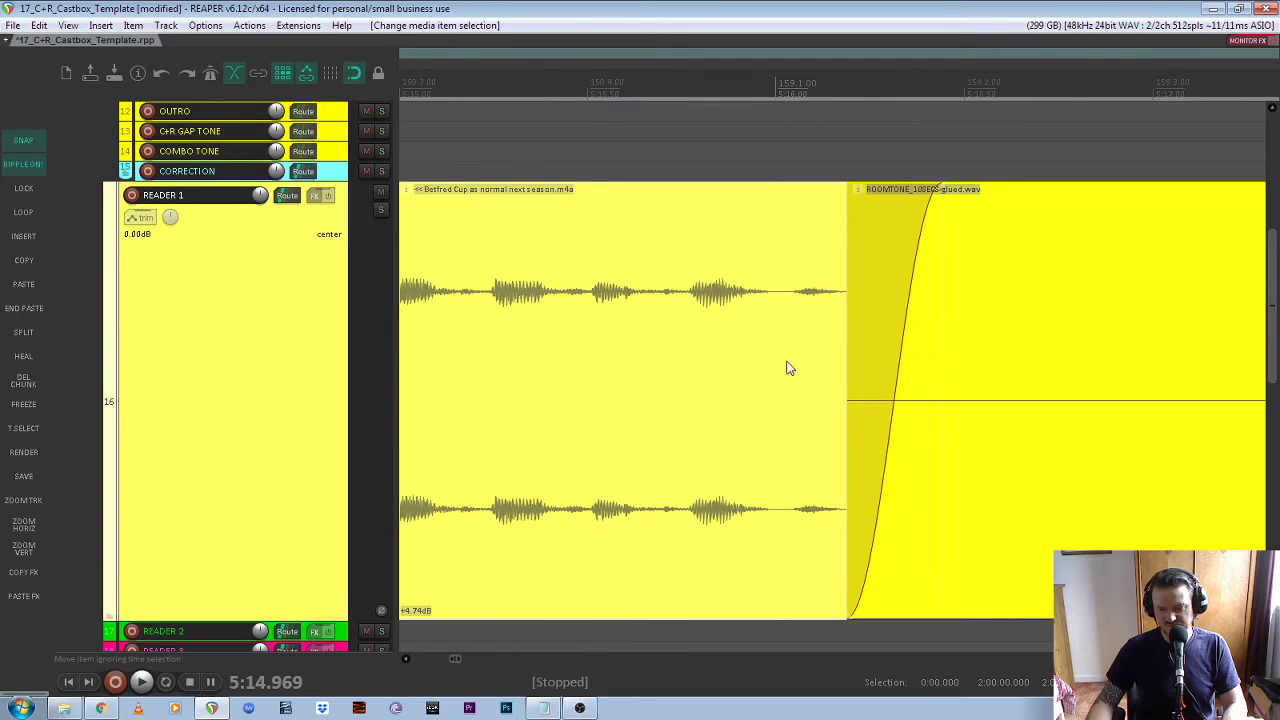
pyautogui.scroll(-6, 872, 378)
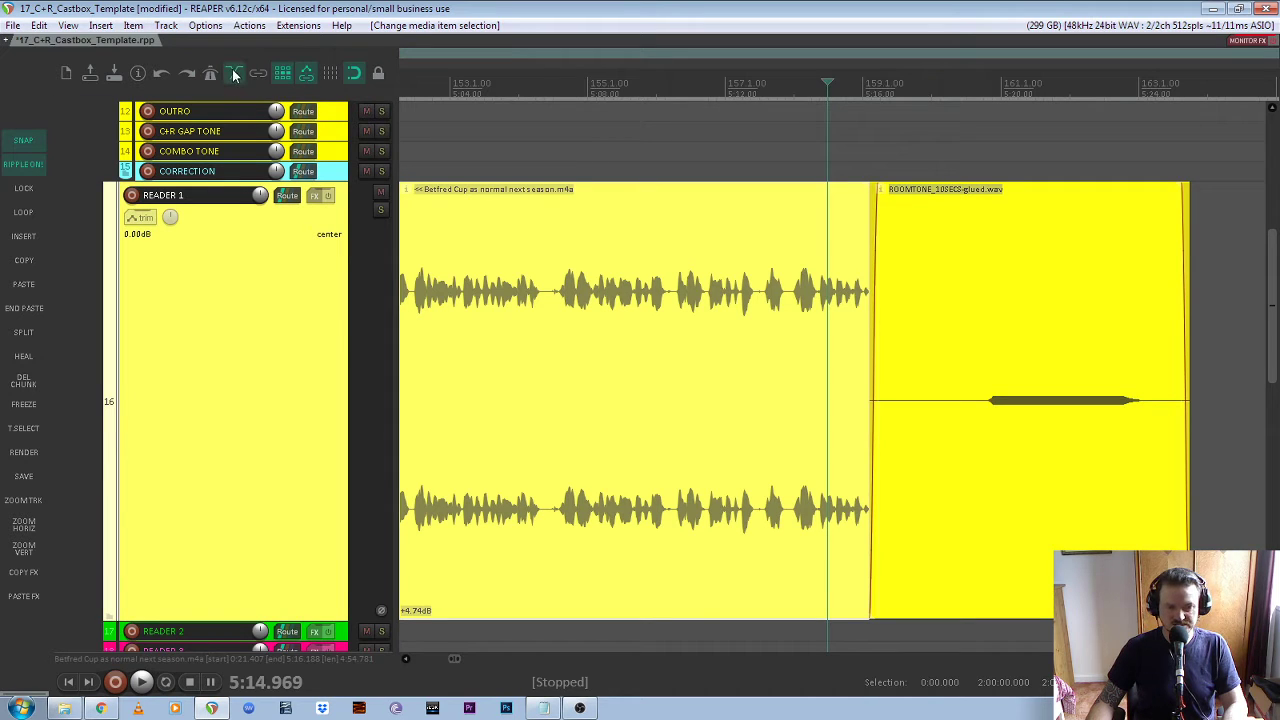
pyautogui.scroll(2, 965, 383)
pyautogui.scroll(-1, 860, 340)
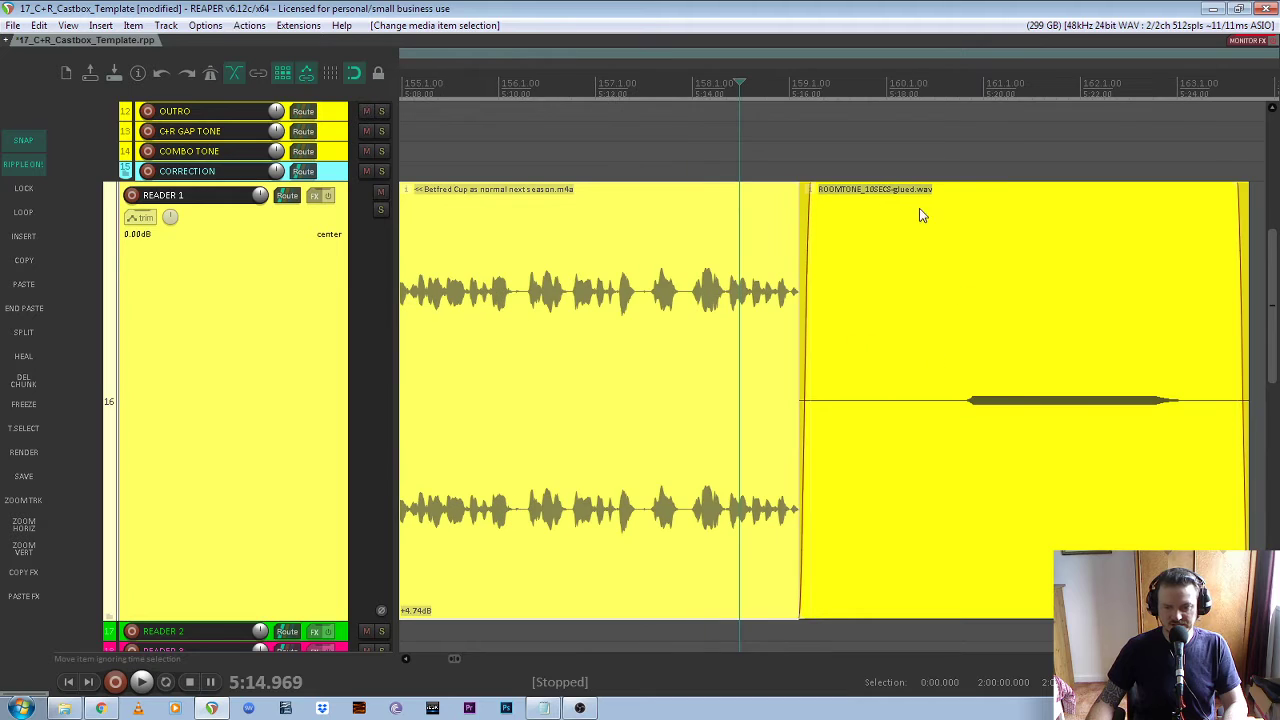
# Shift the combo tone item on READER 1 slightly earlier so it overlaps and crossfades with the end of the Betfred Cup item
pyautogui.hotkey('ctrl', 'z')
pyautogui.scroll(3, 960, 362)
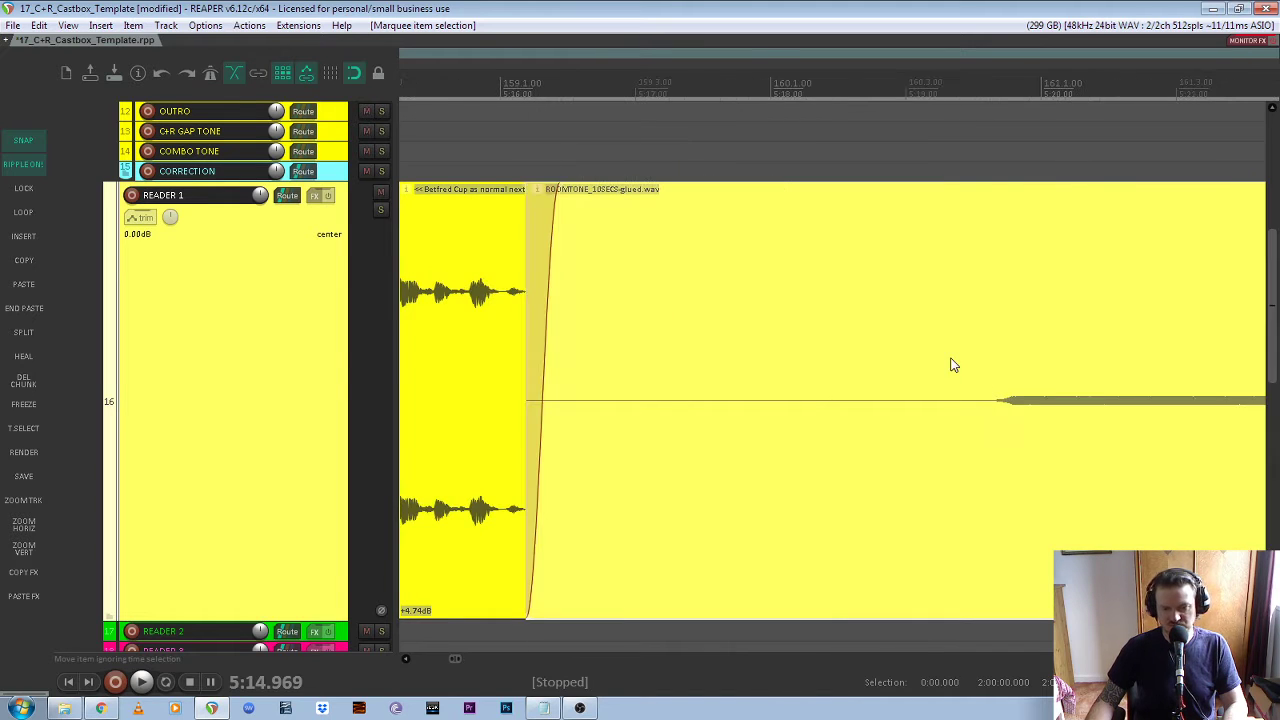
pyautogui.moveTo(856, 354); pyautogui.dragTo(837, 355)
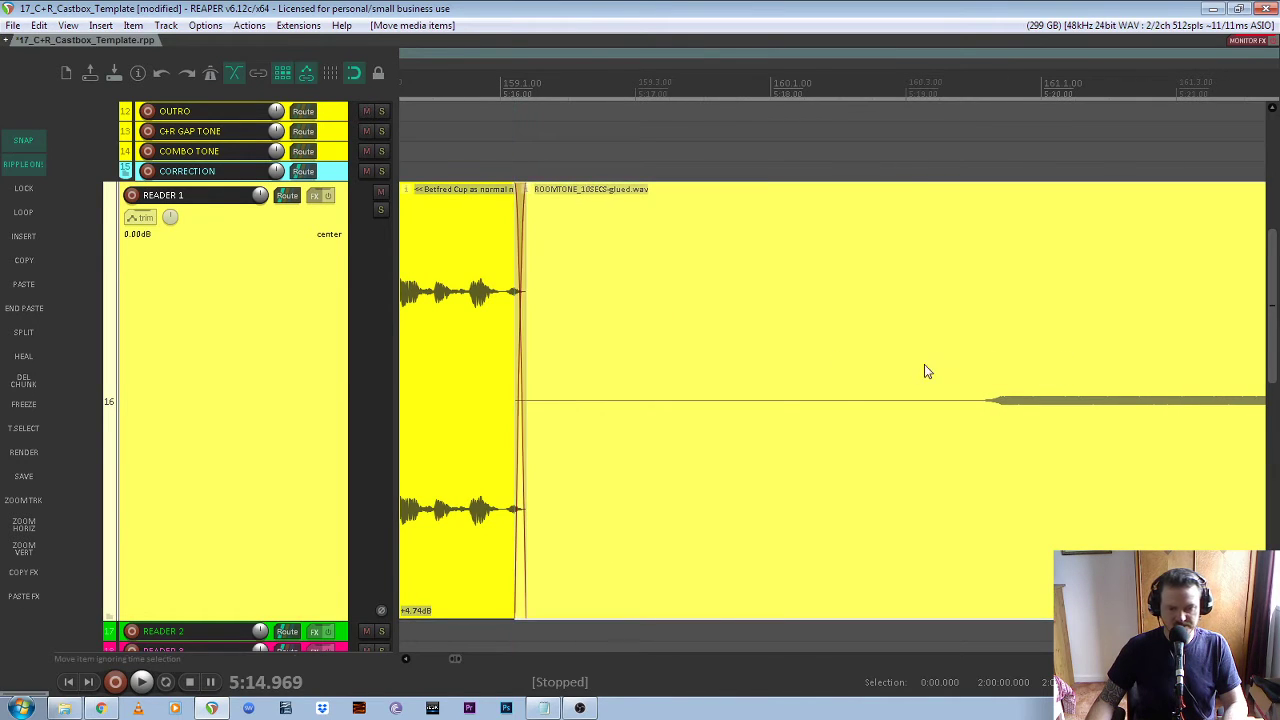
pyautogui.scroll(-3, 924, 364)
pyautogui.scroll(3, 753, 340)
pyautogui.moveTo(931, 349); pyautogui.dragTo(1011, 363)
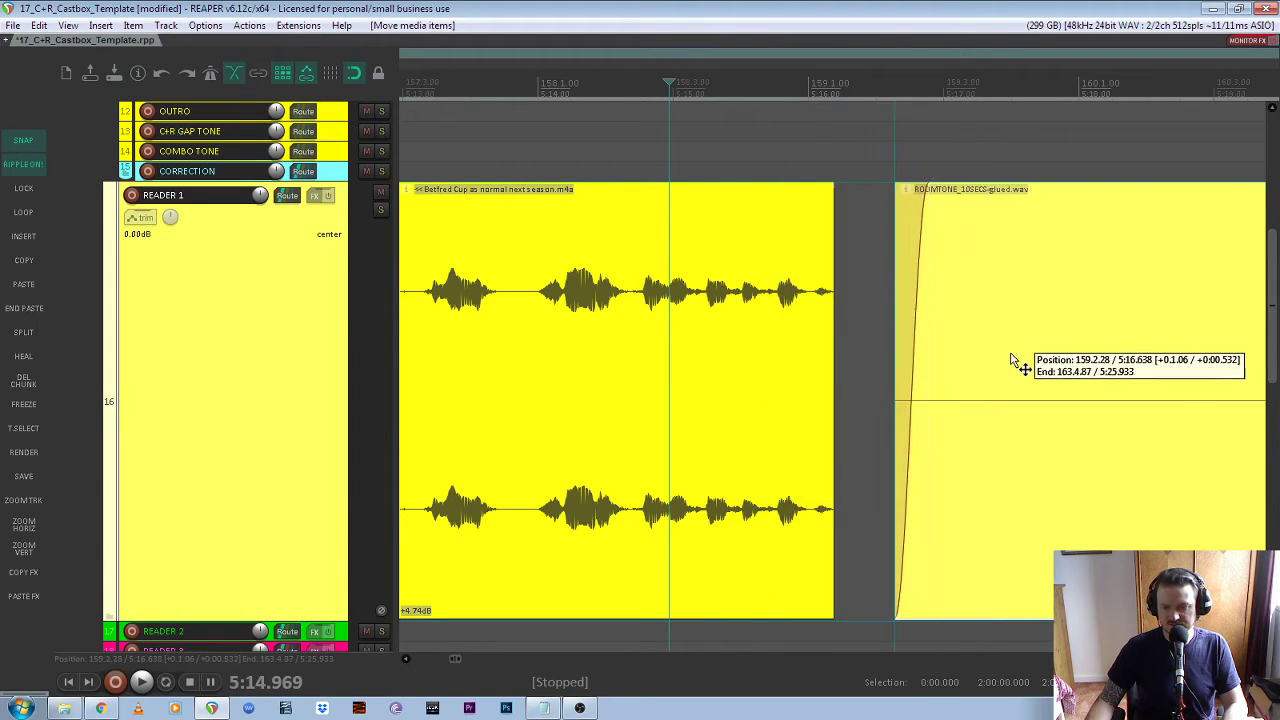
pyautogui.moveTo(829, 365); pyautogui.dragTo(855, 366)
pyautogui.moveTo(1037, 357); pyautogui.dragTo(970, 362)
pyautogui.scroll(-3, 970, 362)
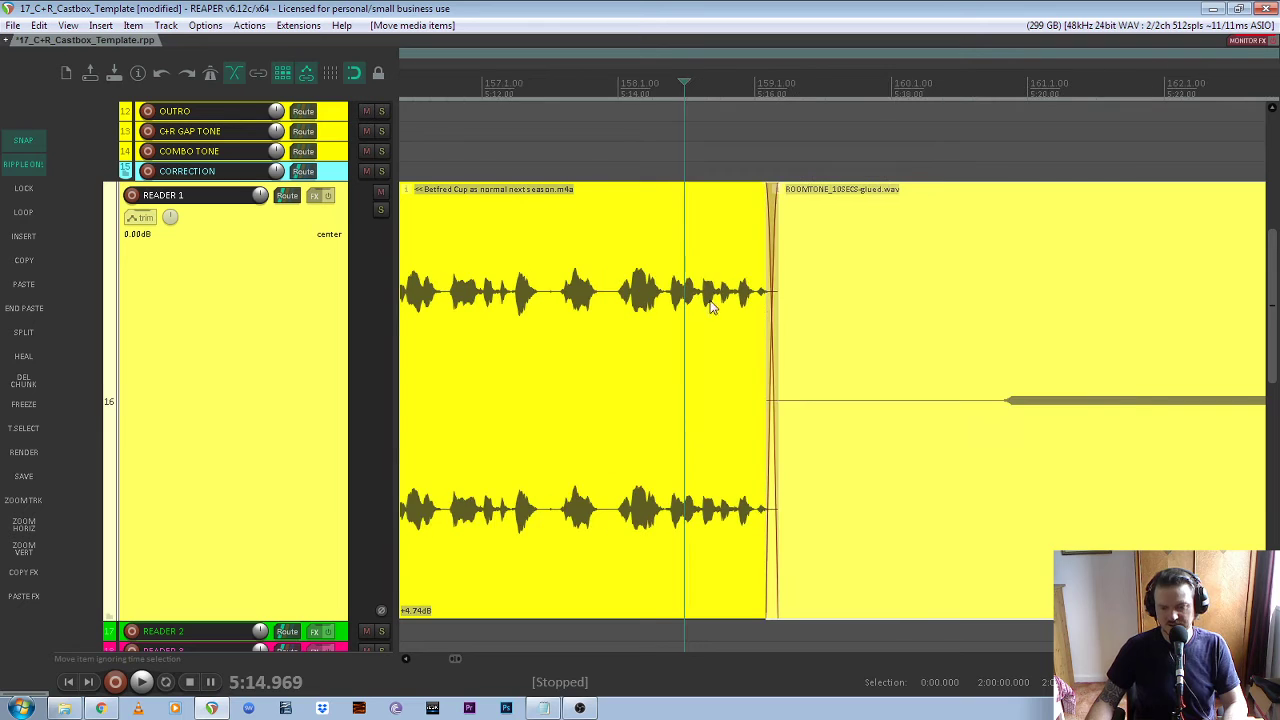
# Play through the crossfade and the combo tone on READER 1 to check how the transition sounds
pyautogui.press('space')
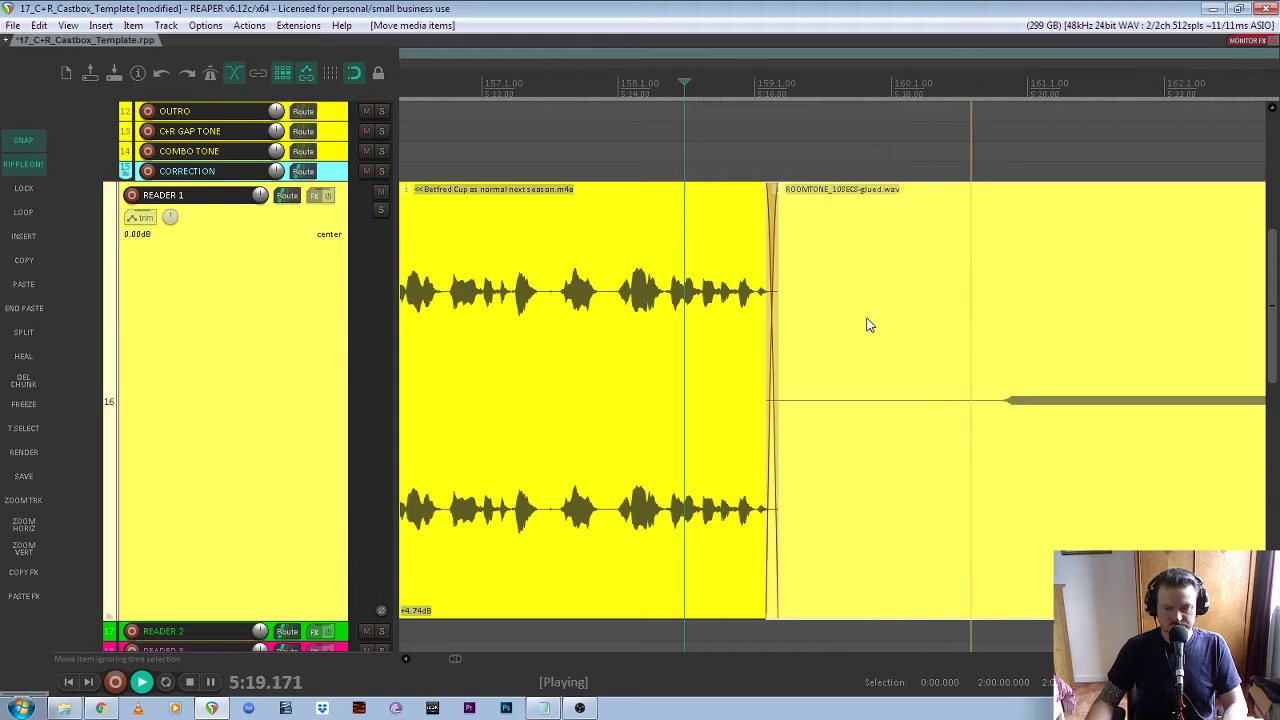
pyautogui.scroll(-5, 916, 330)
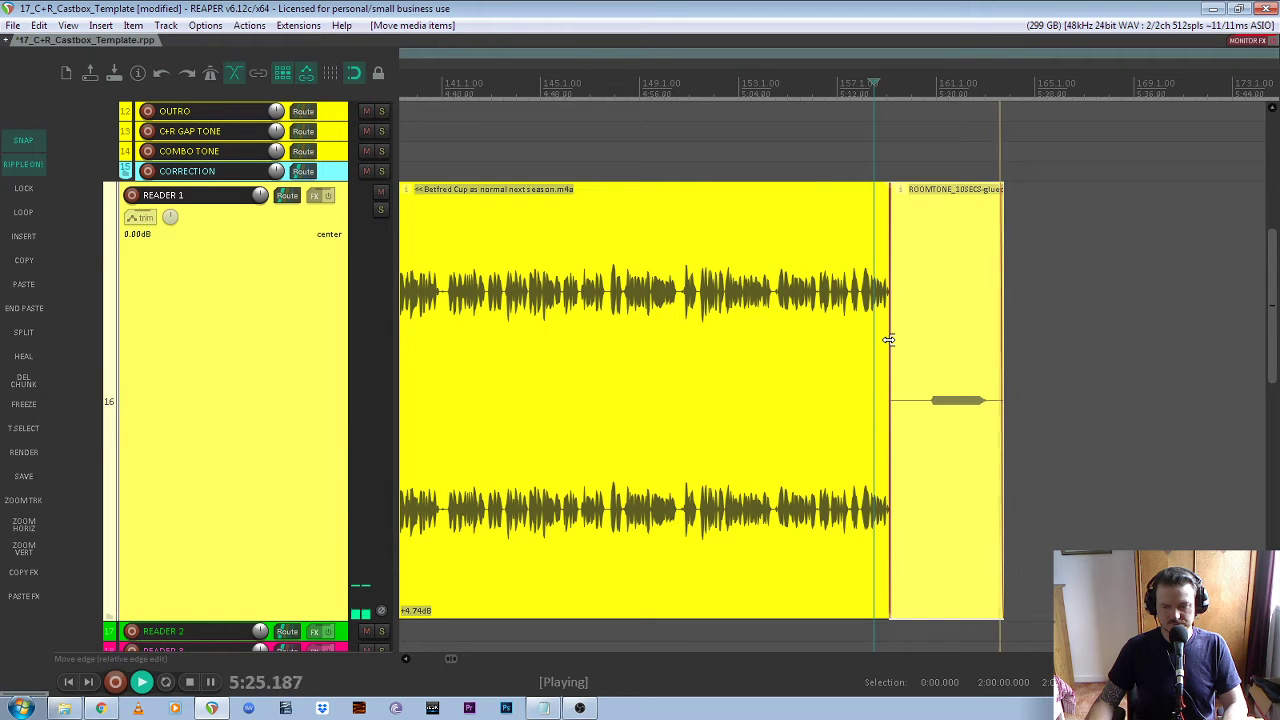
pyautogui.press('space')
pyautogui.scroll(-3, 884, 365)
pyautogui.scroll(5, 884, 365)
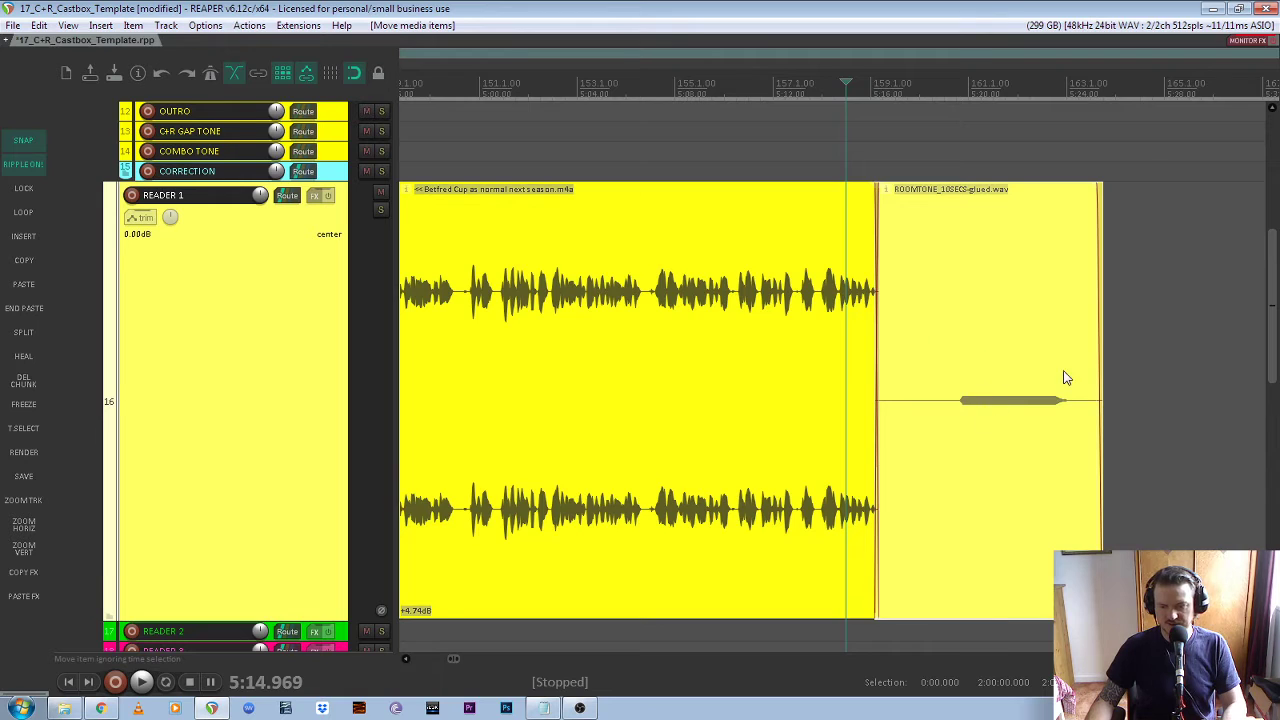
# Lock the Betfred Cup and combo tone items on READER 1, and undo the lock
pyautogui.scroll(-6, 1065, 377)
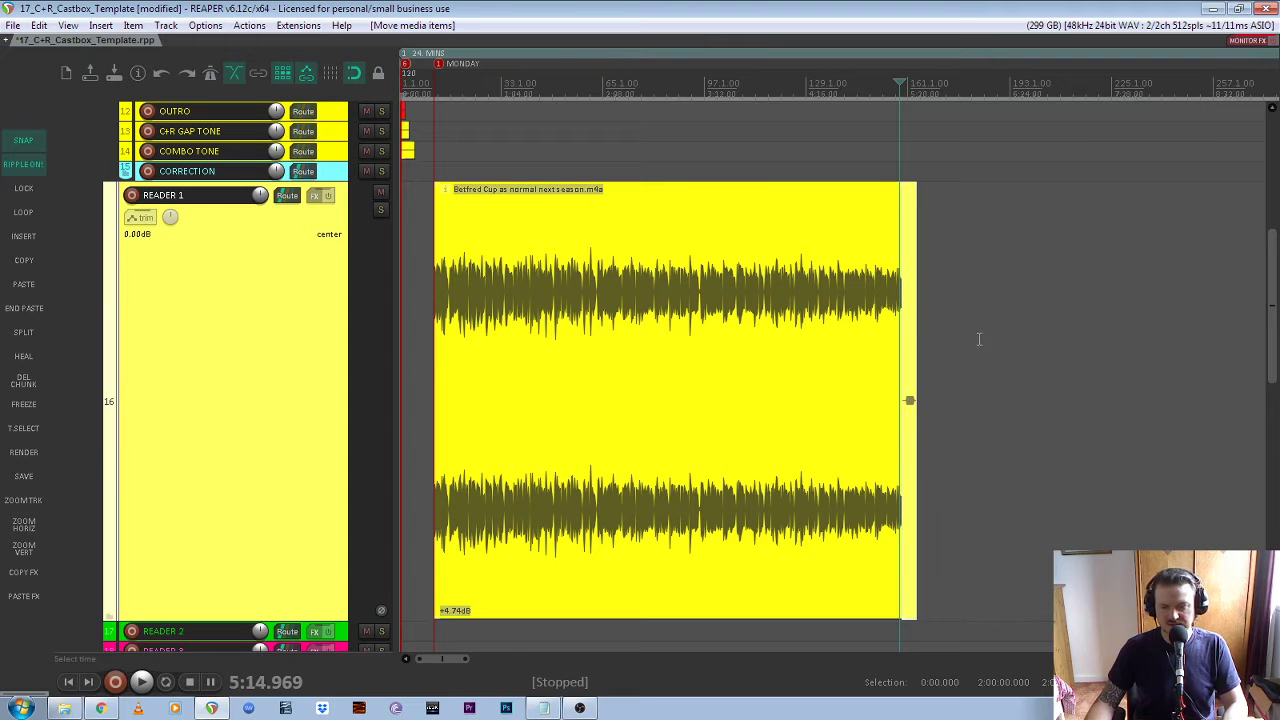
pyautogui.moveTo(1056, 318); pyautogui.dragTo(545, 440)
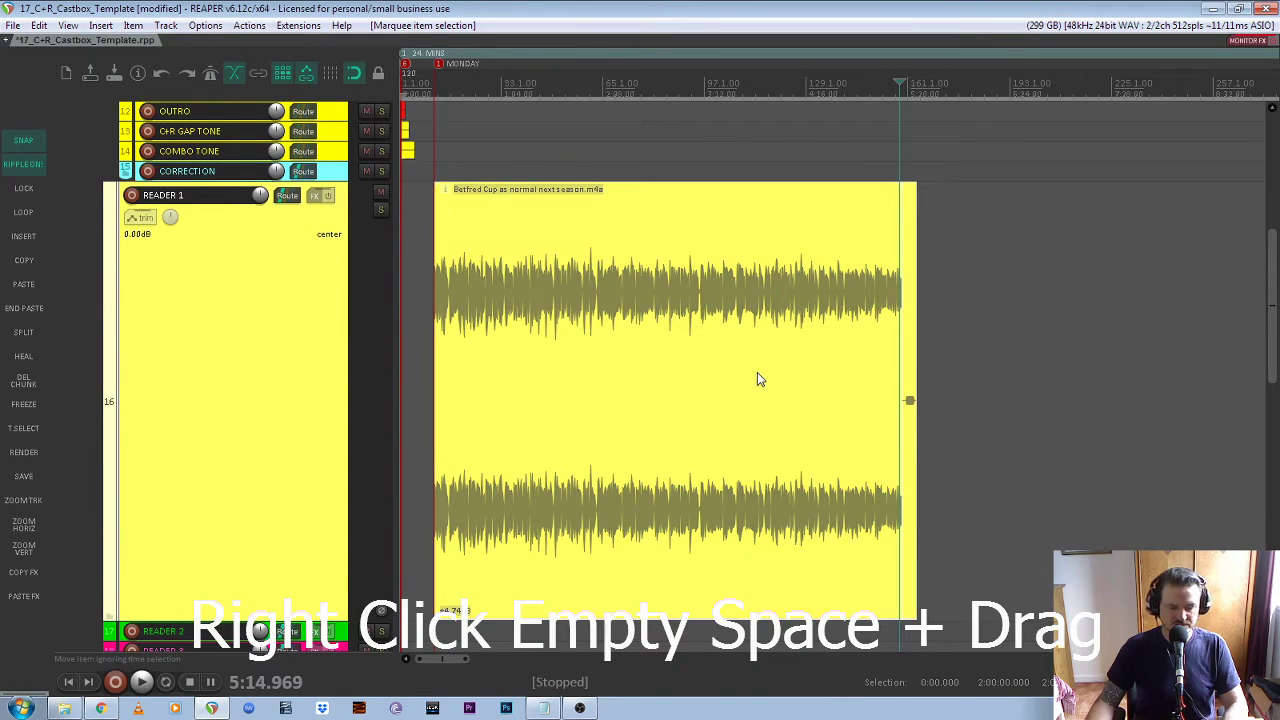
pyautogui.press('l')
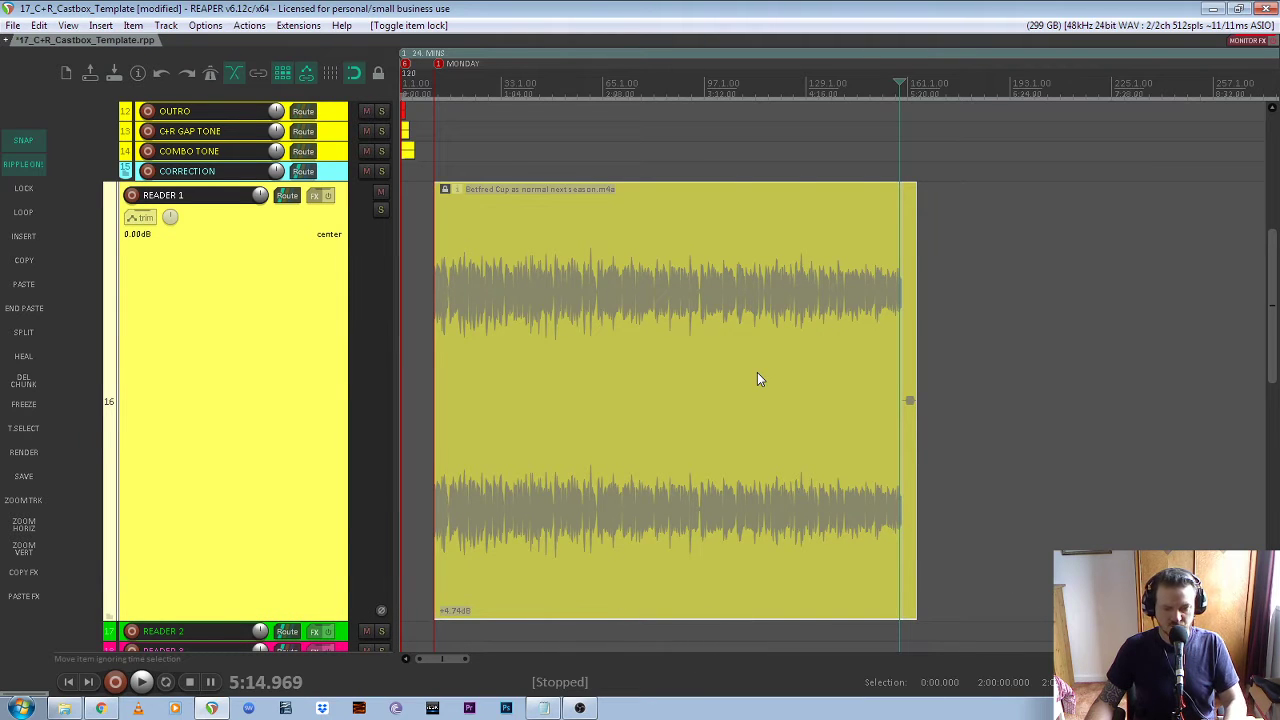
pyautogui.hotkey('ctrl', 'z')
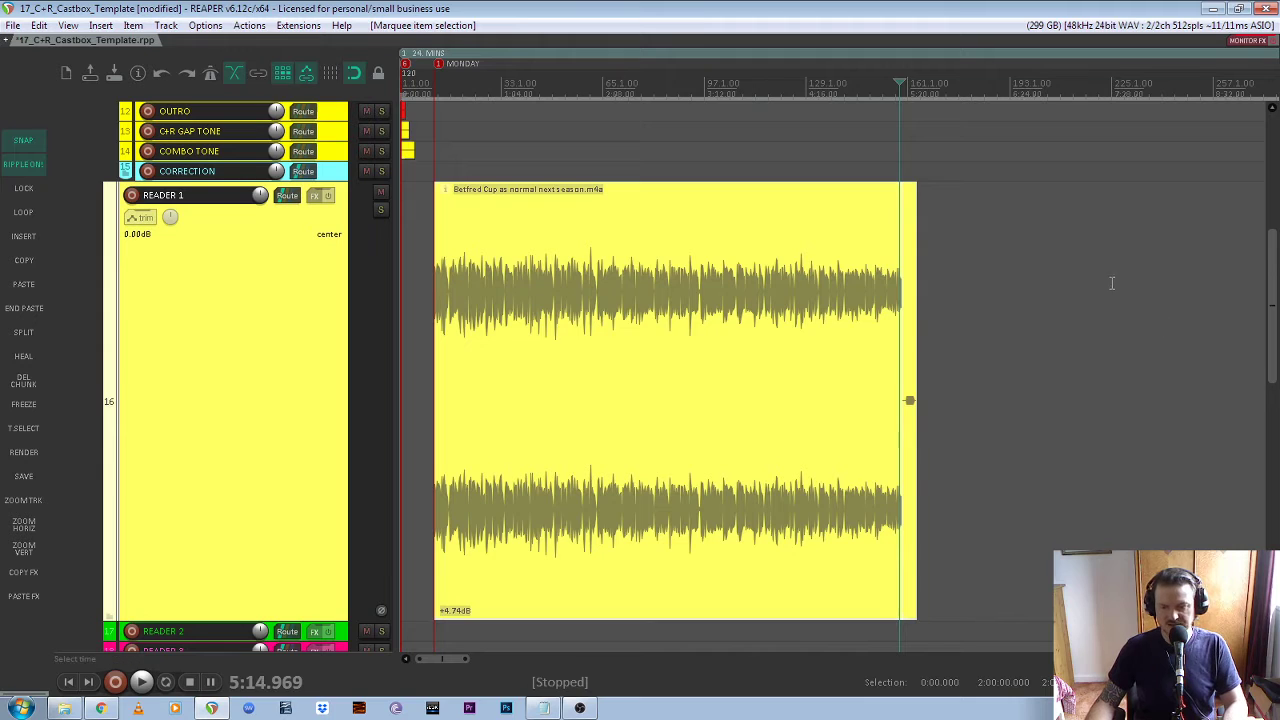
# Select both the Betfred Cup and combo tone items on READER 1 and lock them in place
pyautogui.moveTo(1111, 283); pyautogui.dragTo(714, 321)
pyautogui.rightClick(714, 322)
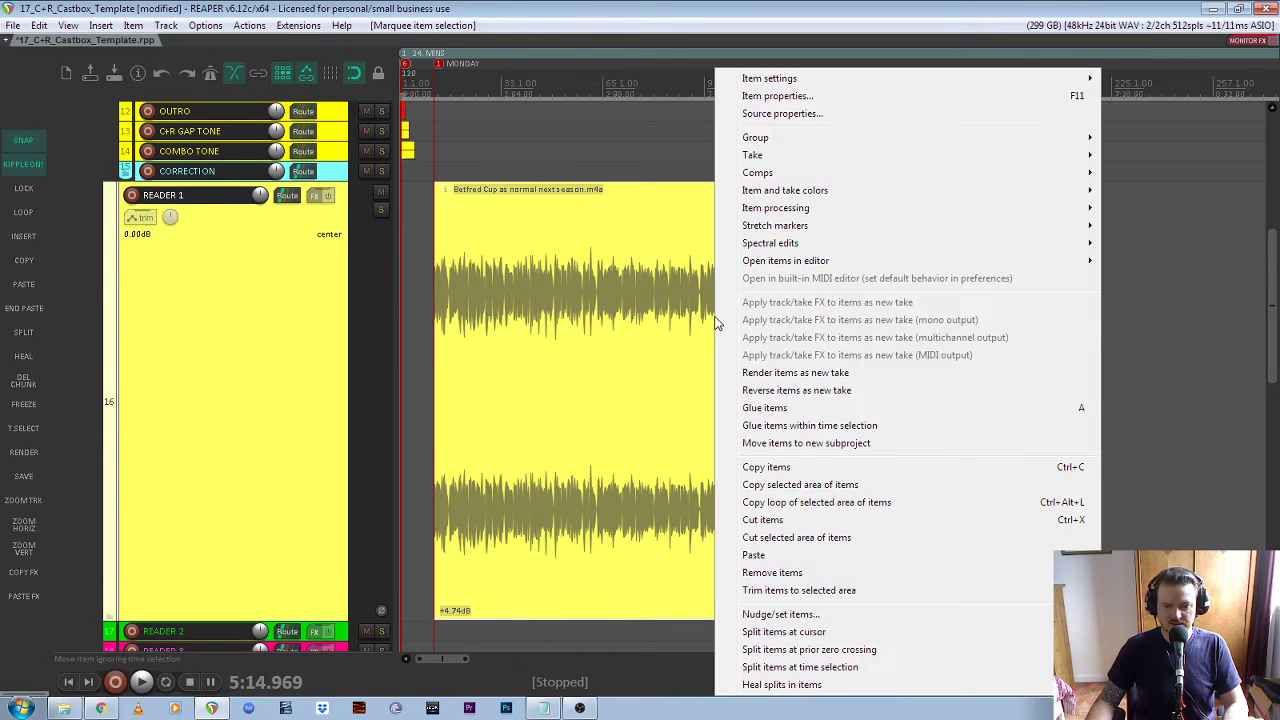
pyautogui.moveTo(834, 86)
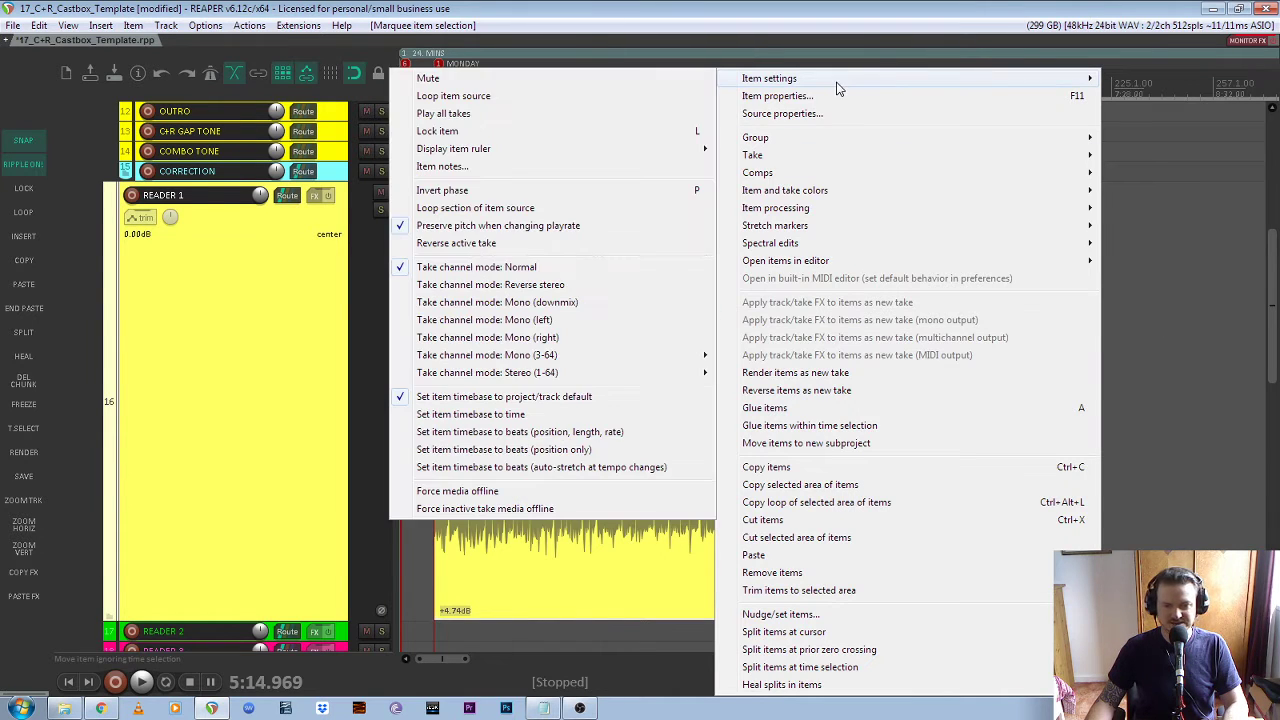
pyautogui.click(538, 141)
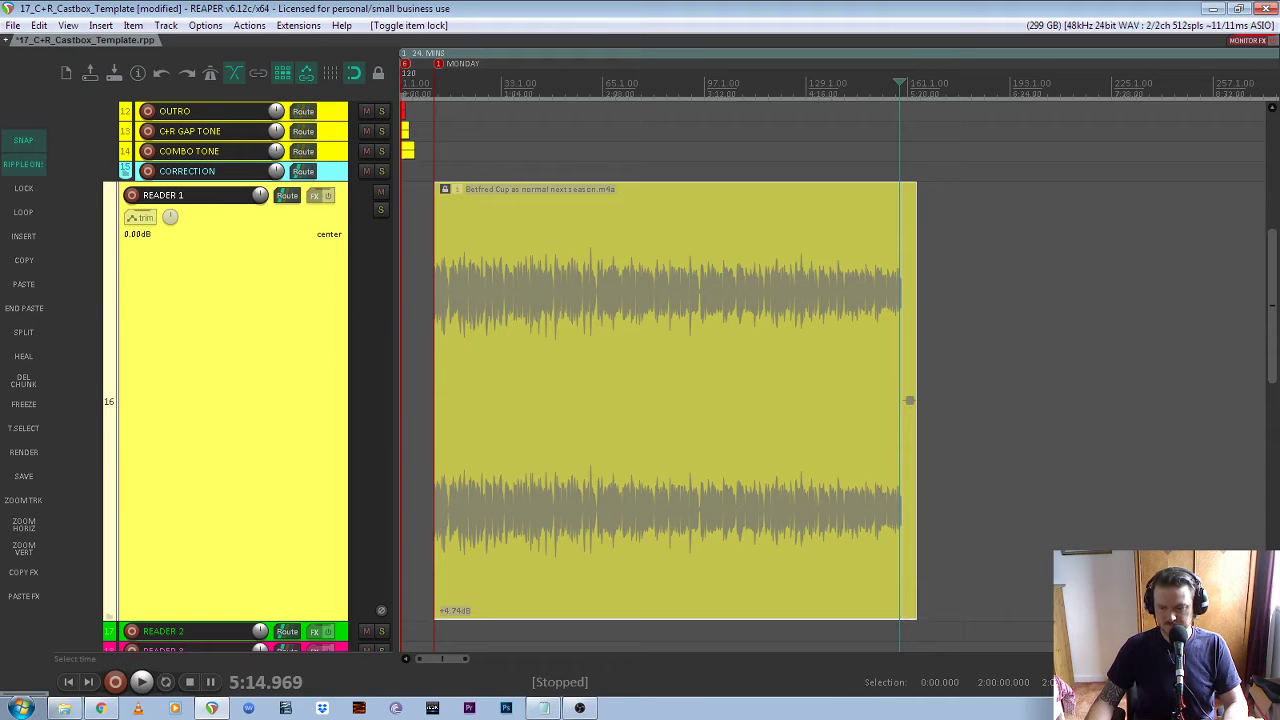
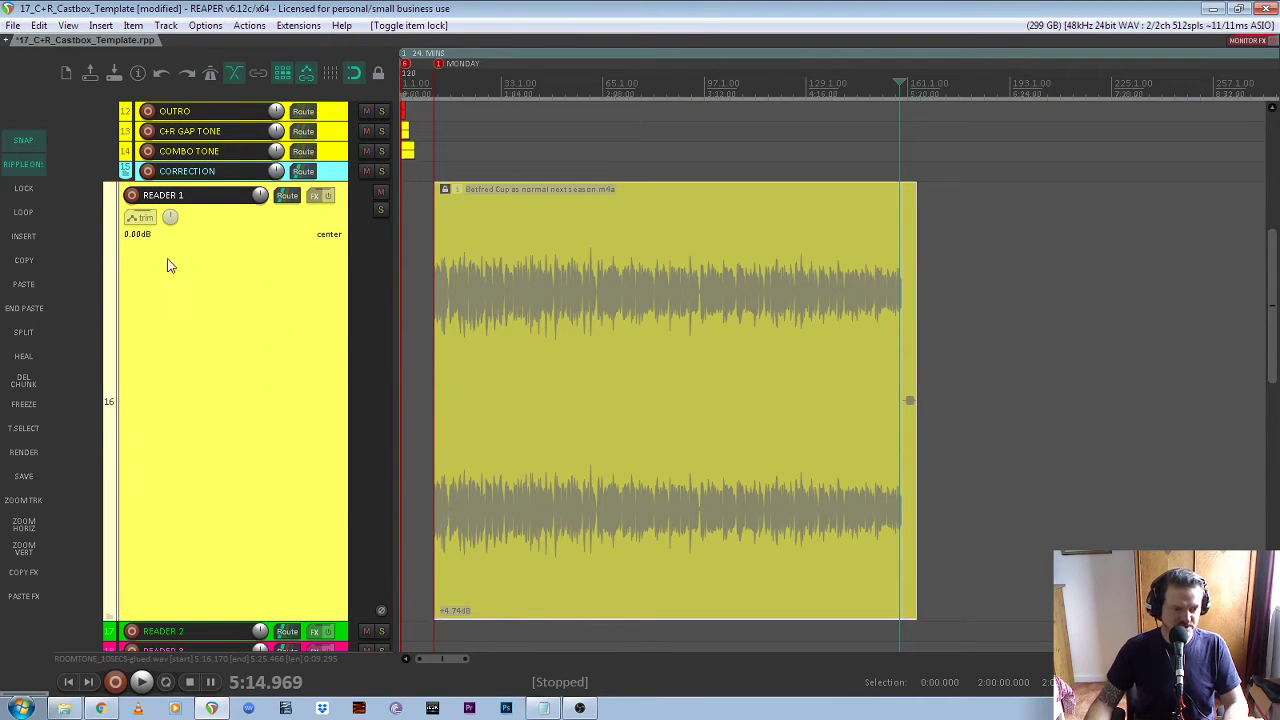
# Restore READER 1 to its compact track height and shrink the enlarged Betfred Cup import track under MONDAY
pyautogui.click(30, 503)
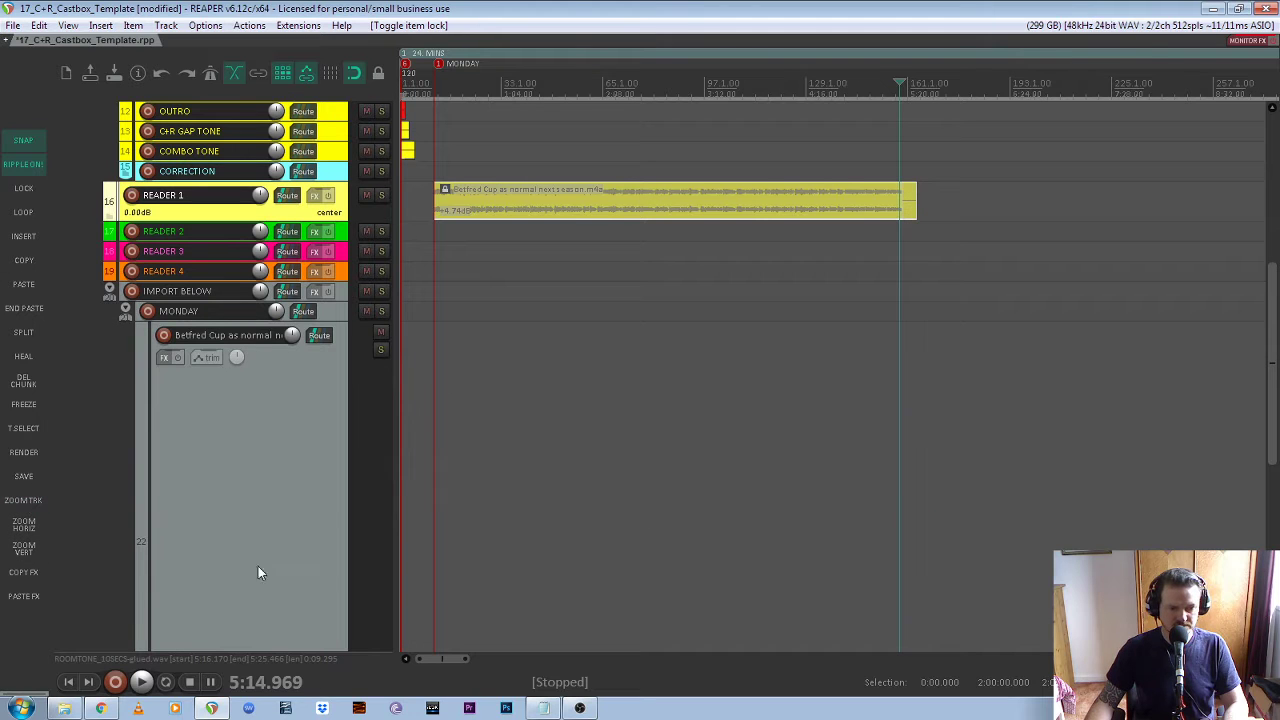
pyautogui.click(293, 504)
pyautogui.scroll(-3, 290, 480)
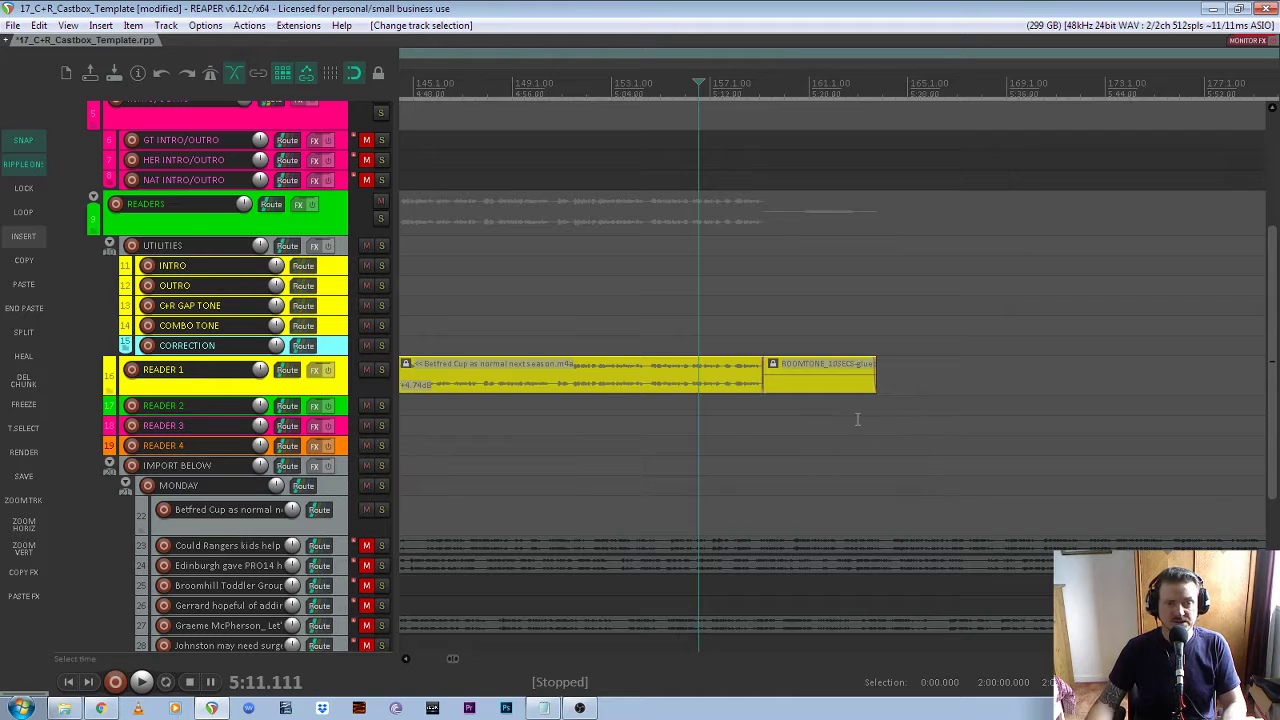
# Try to delete the locked combo tone item at the end of READER 1
pyautogui.click(820, 375)
pyautogui.press('Delete')
pyautogui.scroll(-5, 589, 374)
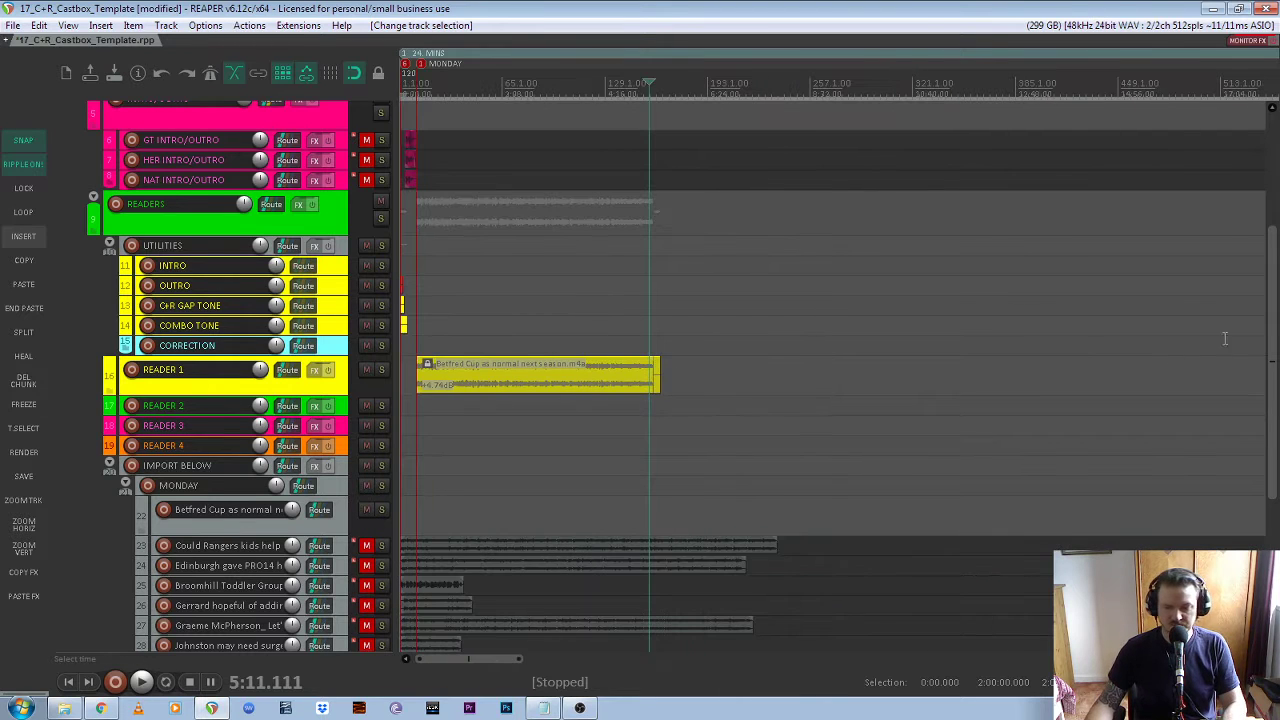
# Listen to the Broomhill Toddler Groups track in solo from the MONDAY marker to identify its reader
pyautogui.scroll(-4, 1274, 405)
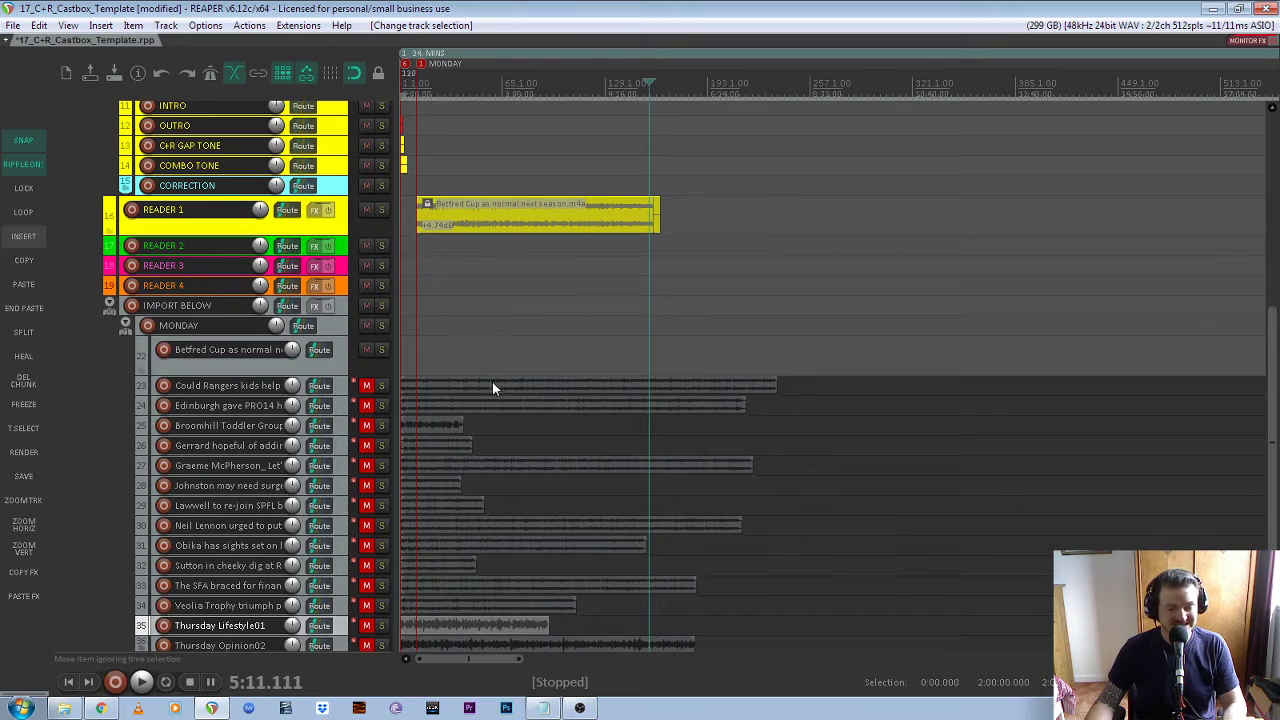
pyautogui.click(340, 430)
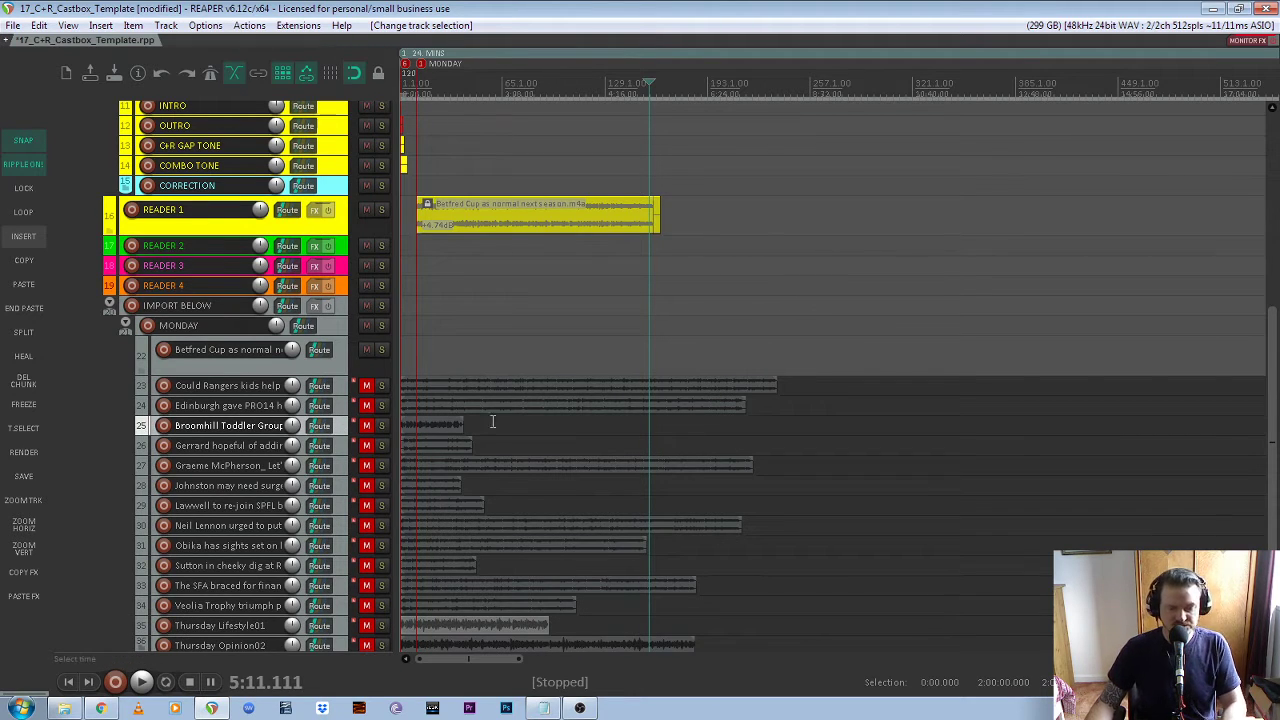
pyautogui.scroll(5, 406, 416)
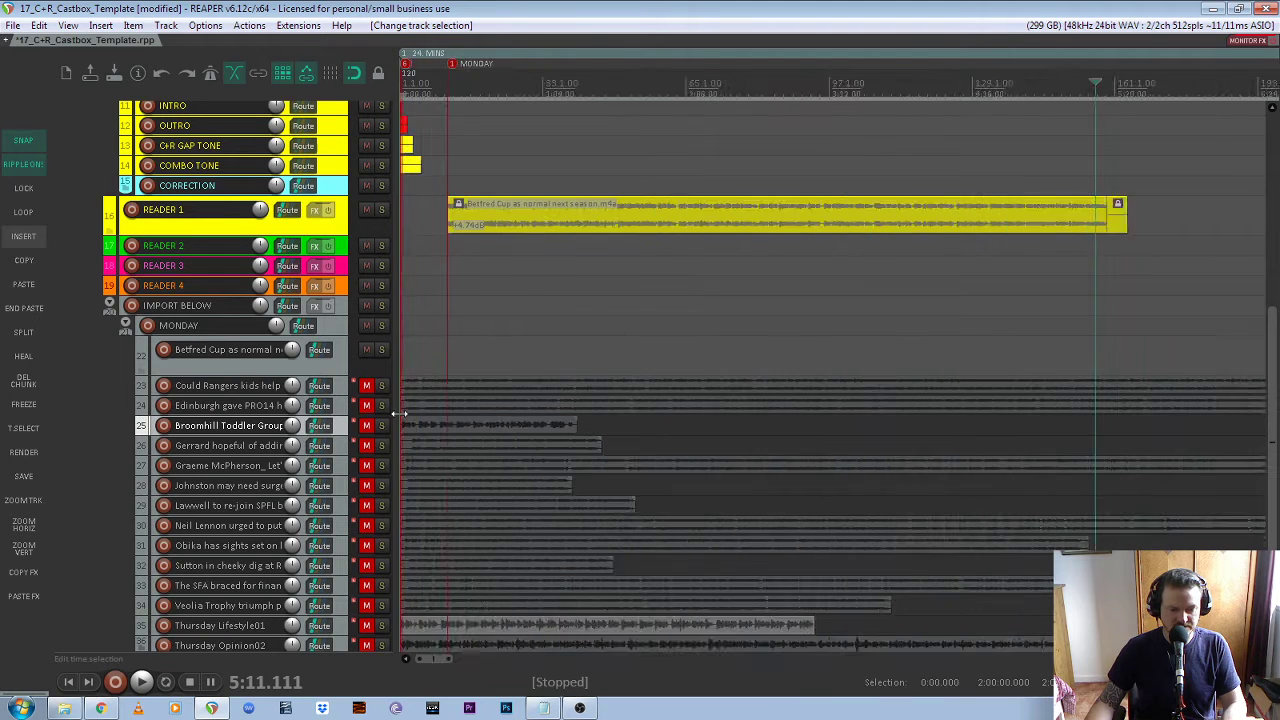
pyautogui.scroll(-4, 532, 419)
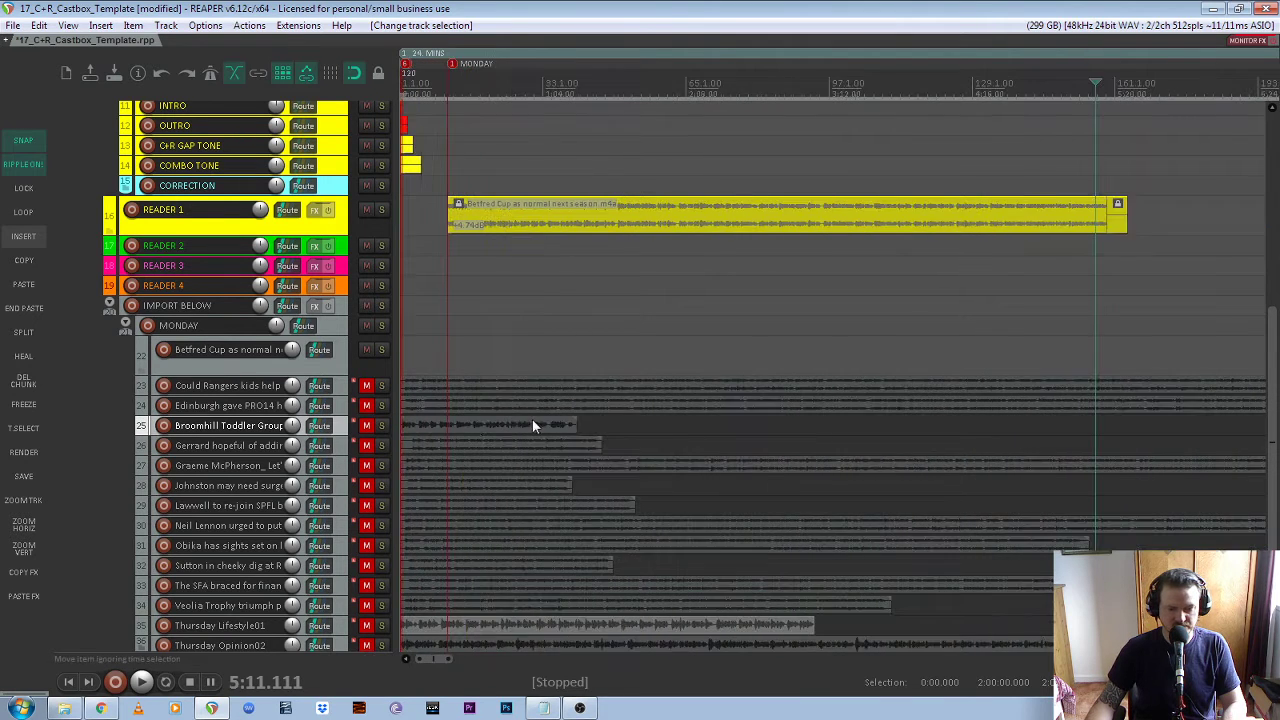
pyautogui.click(381, 425)
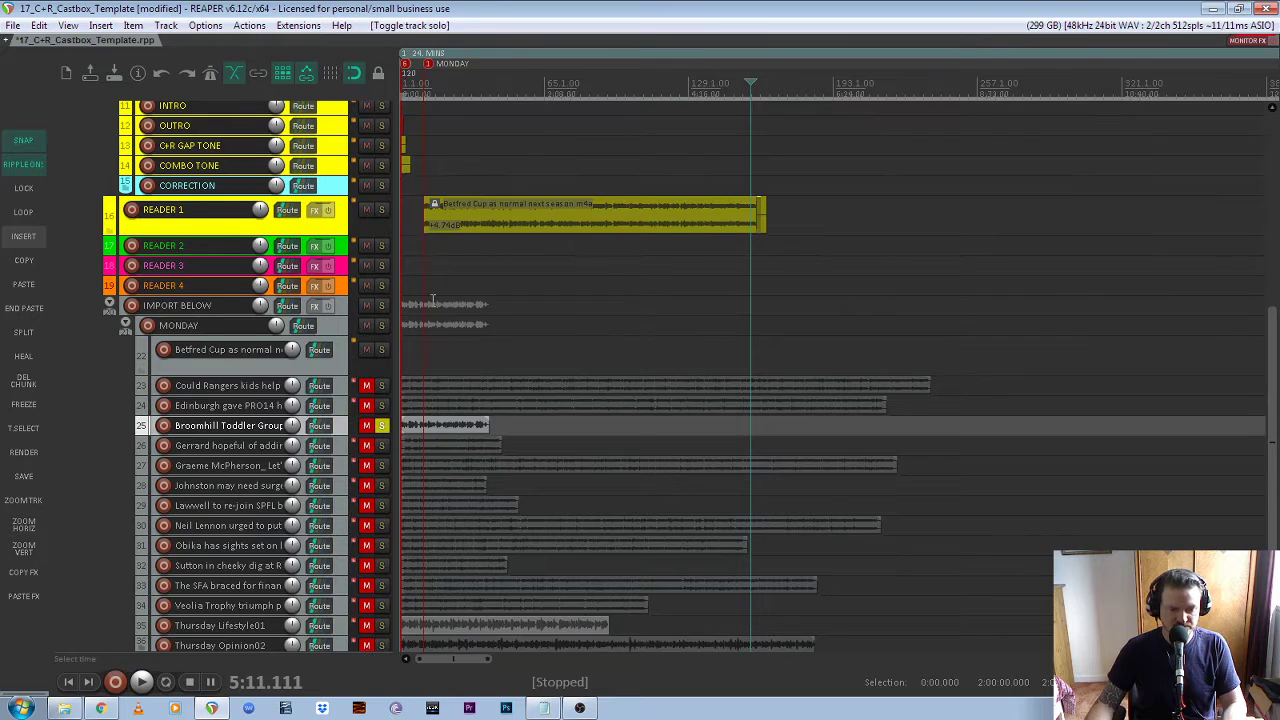
pyautogui.click(425, 100)
pyautogui.press('space')
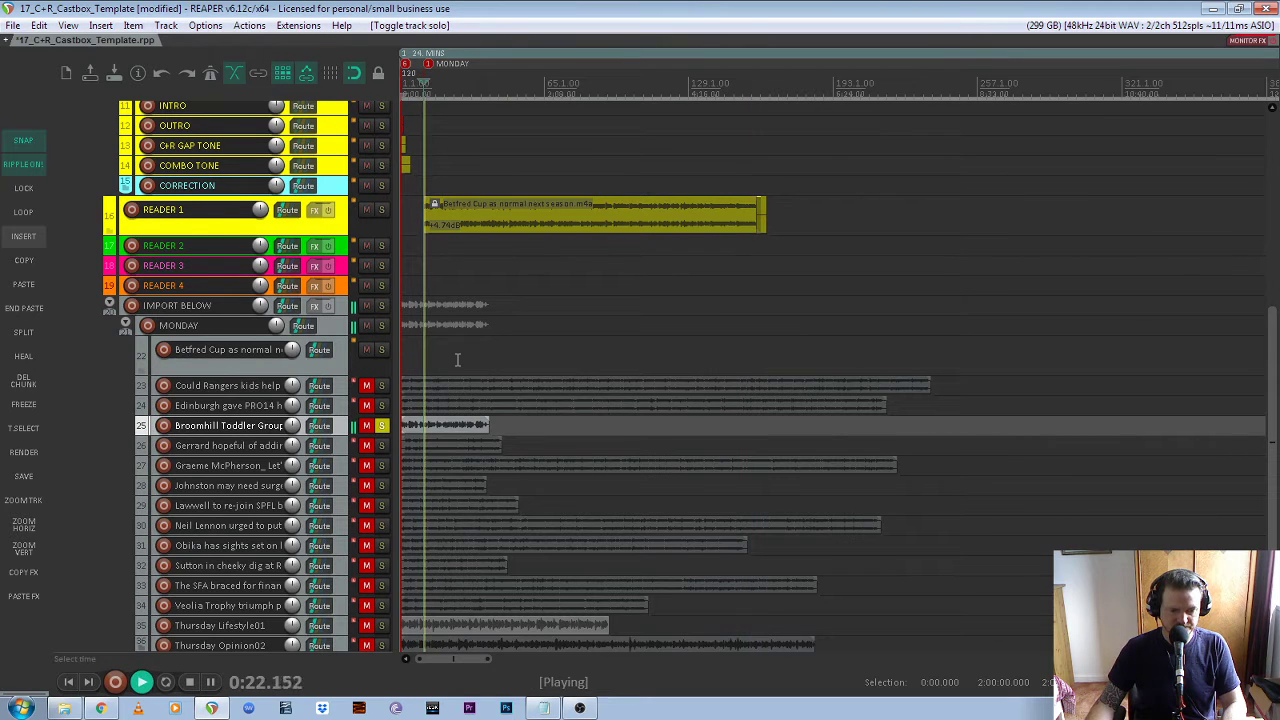
pyautogui.press('space')
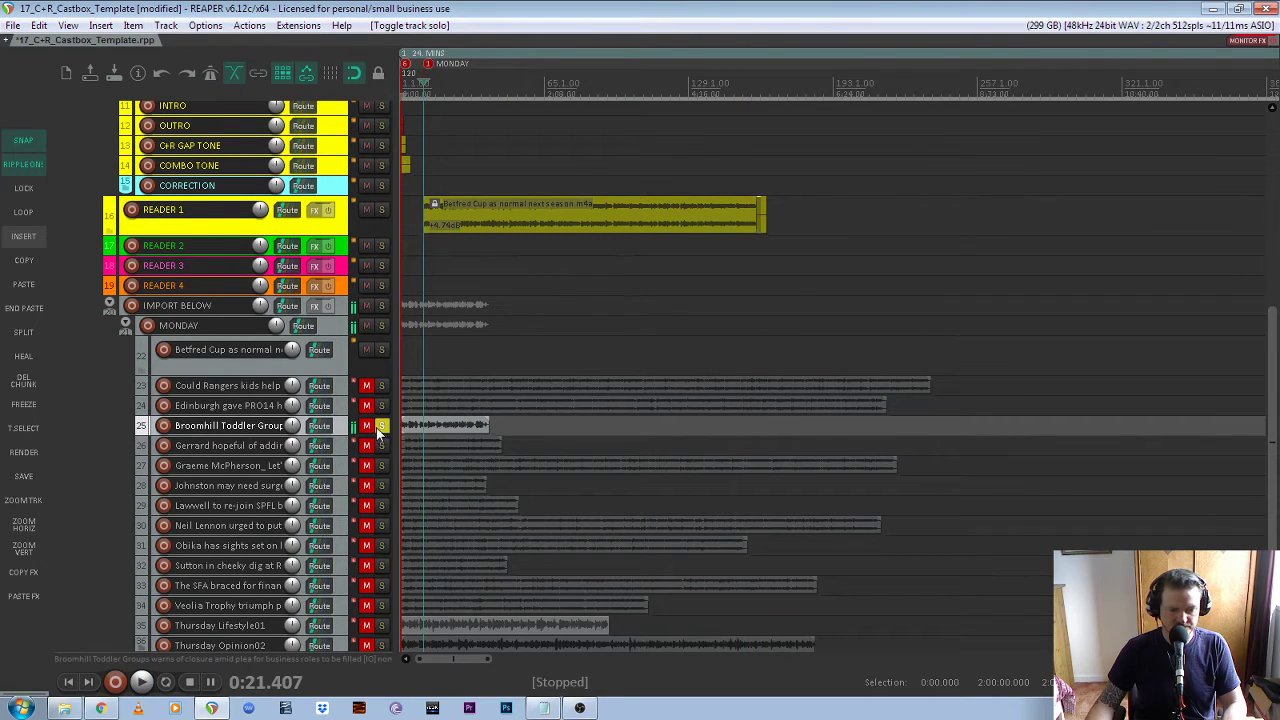
pyautogui.click(381, 425)
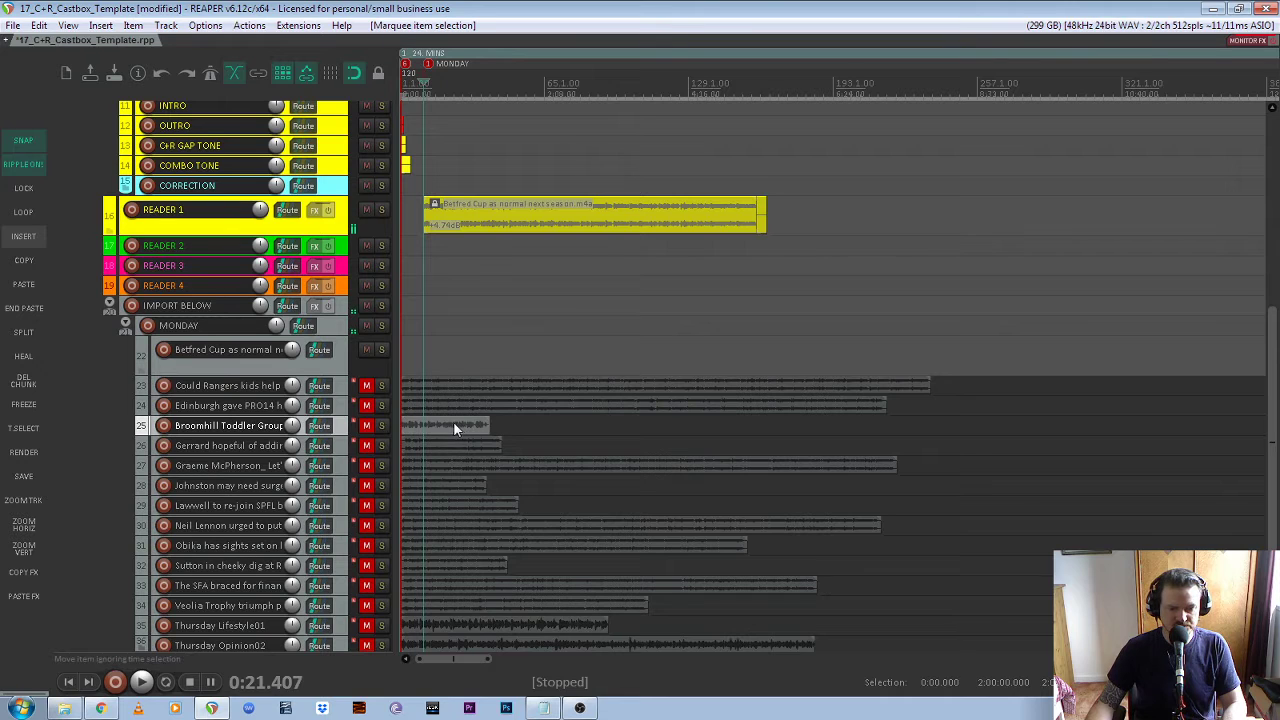
# Move the Broomhill Toddler Groups item to READER 2, starting where the combo tone ends, and enlarge the READER 2 track
pyautogui.moveTo(447, 423); pyautogui.dragTo(825, 250)
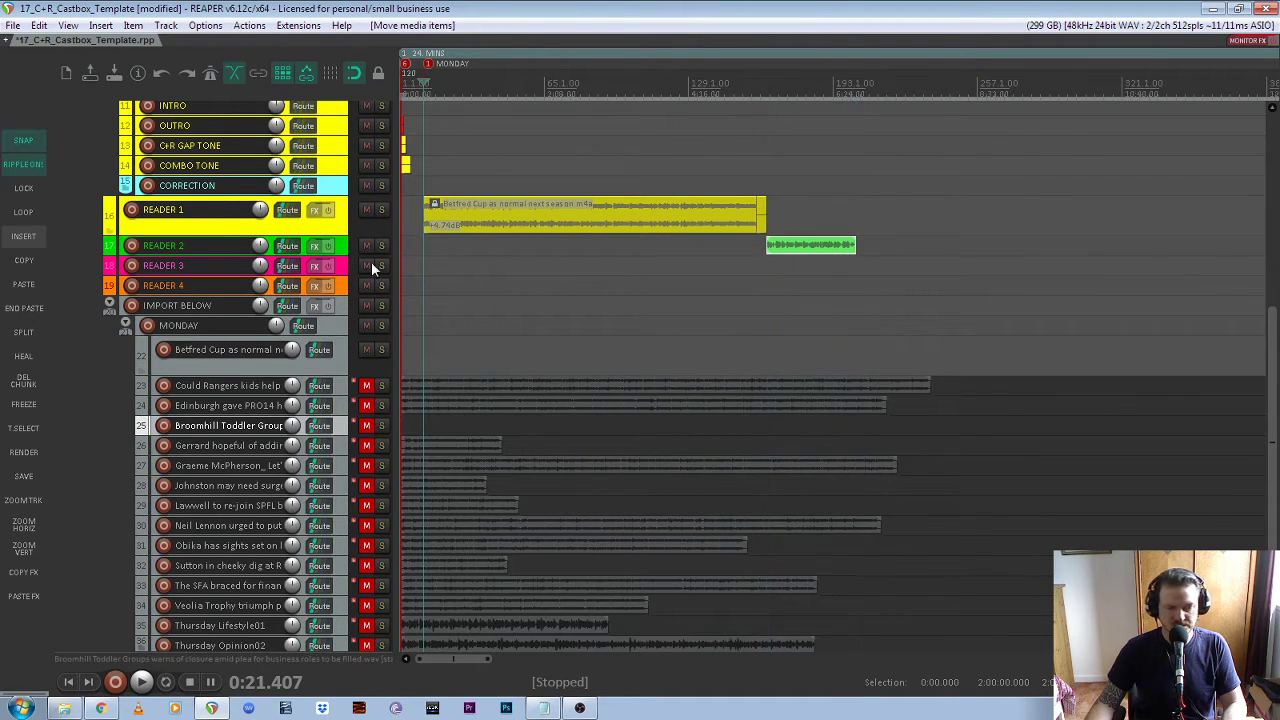
pyautogui.click(341, 250)
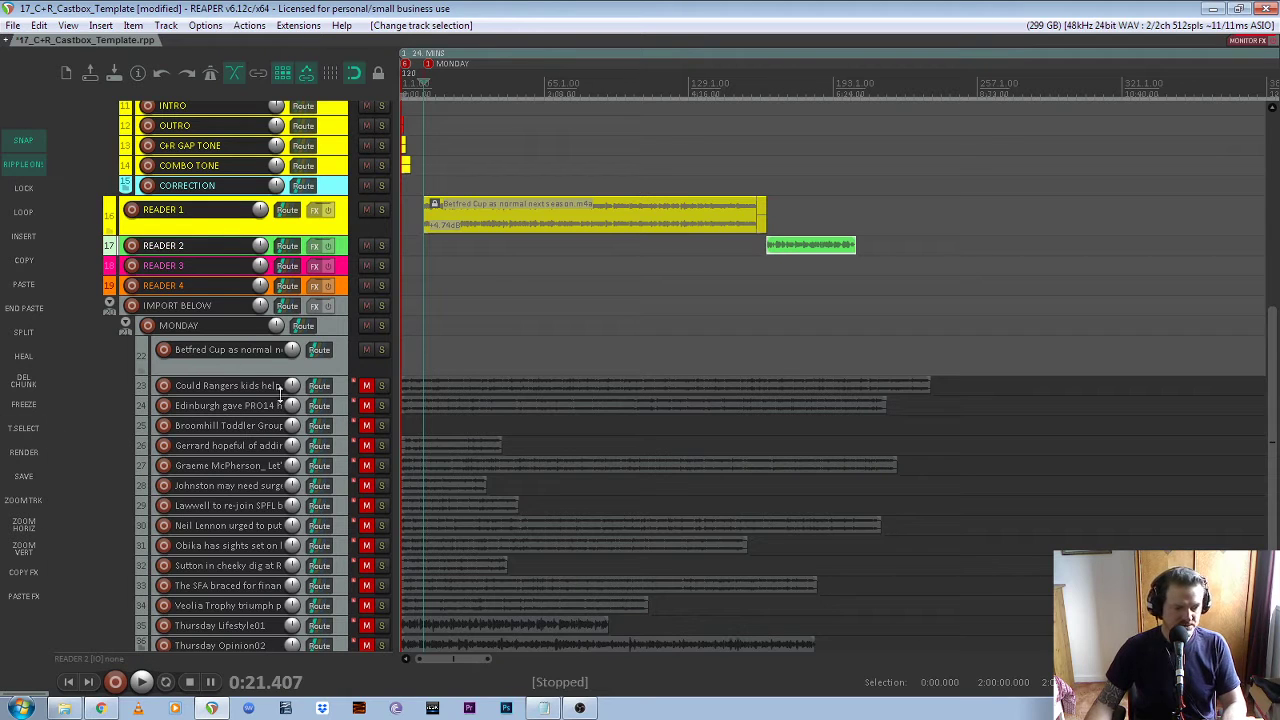
pyautogui.click(22, 500)
pyautogui.scroll(10, 795, 300)
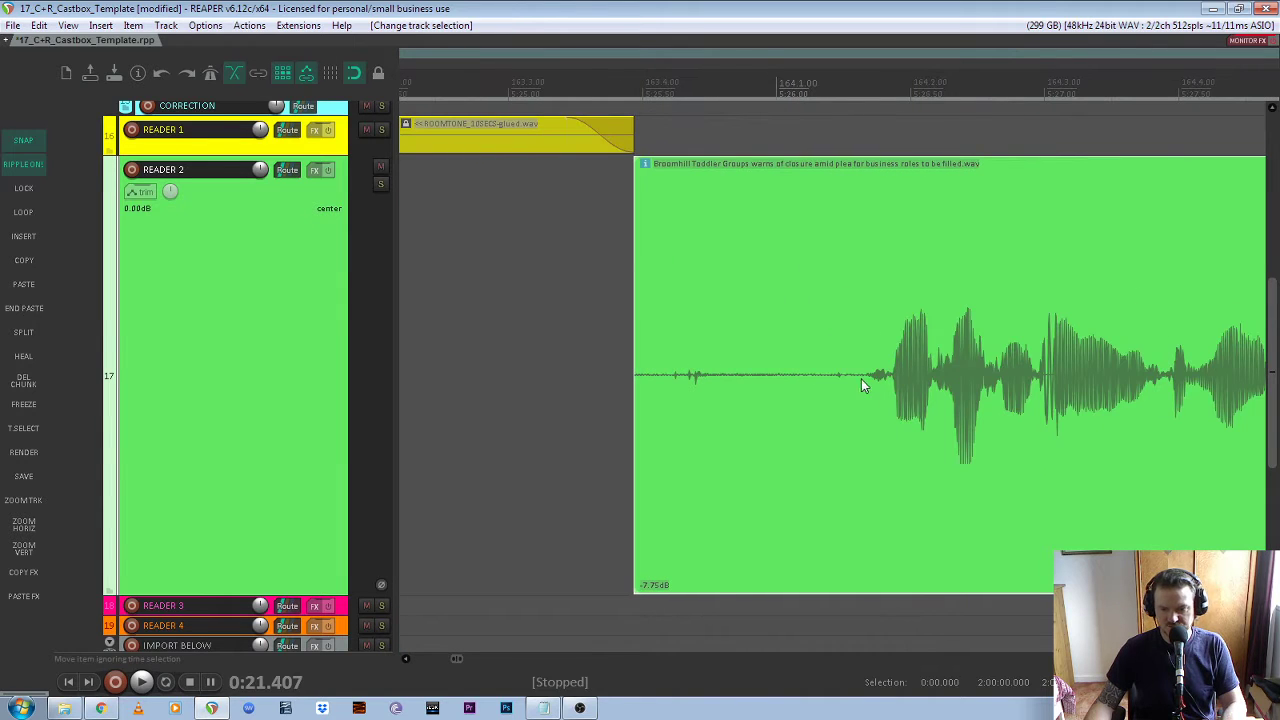
# Split the Broomhill Toddler Groups item on READER 2 just before the first word and delete the silent lead-in
pyautogui.click(866, 381)
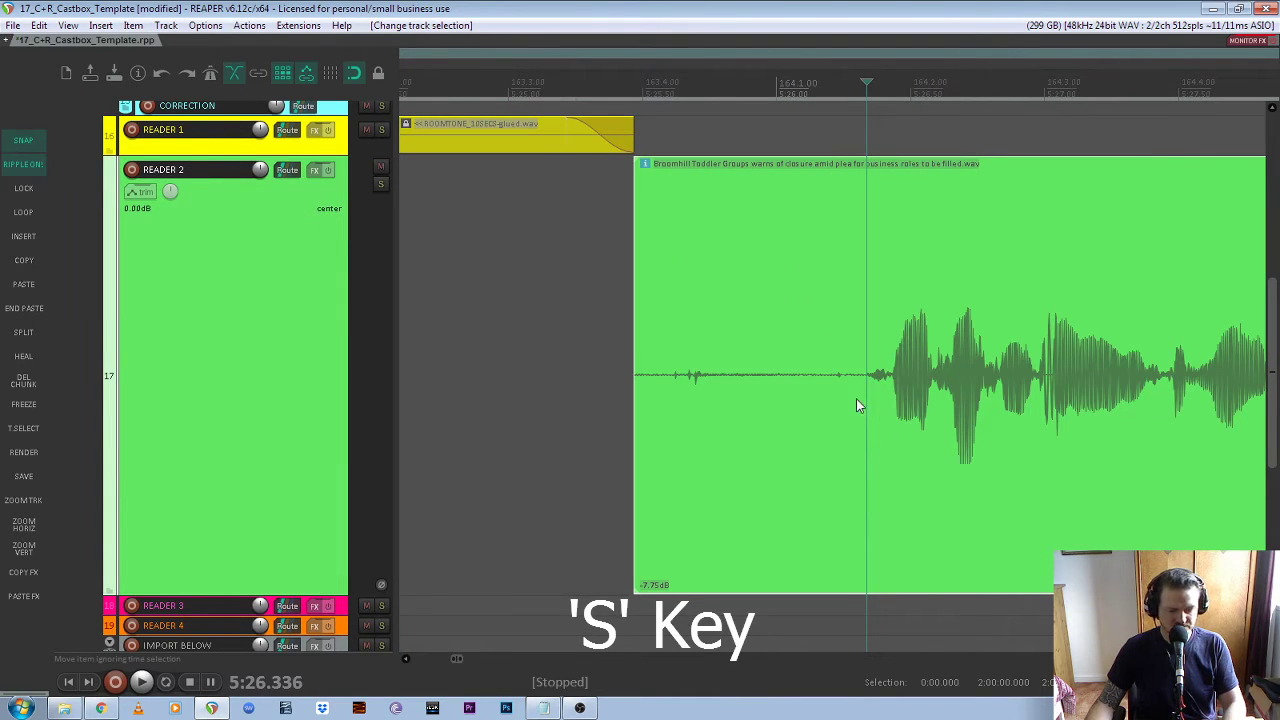
pyautogui.press('s')
pyautogui.click(859, 380)
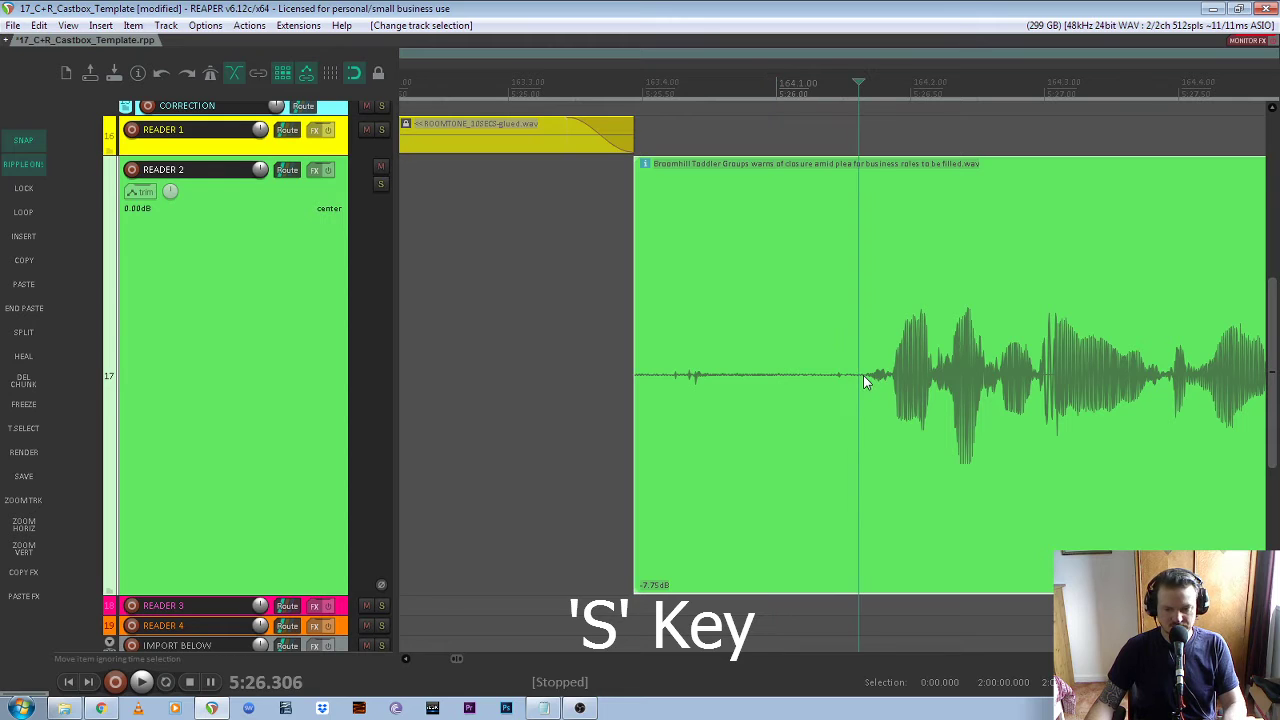
pyautogui.click(863, 375)
pyautogui.press('s')
pyautogui.click(813, 394)
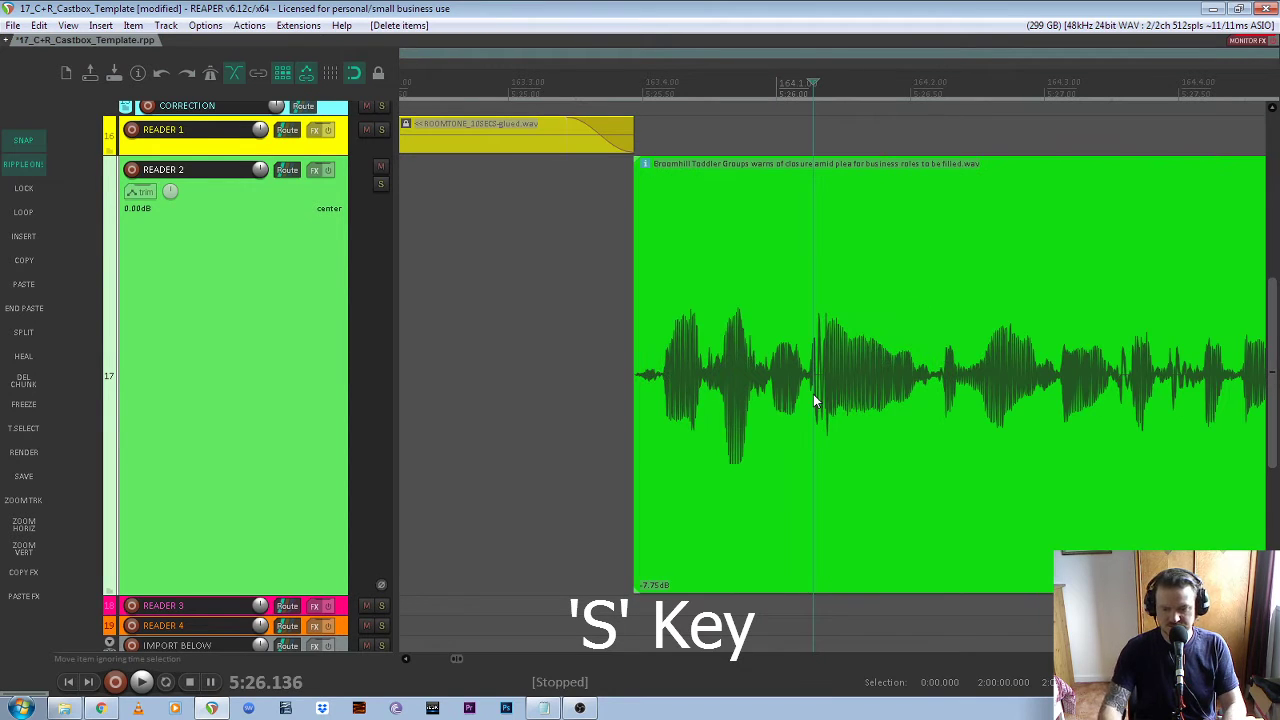
pyautogui.press('Delete')
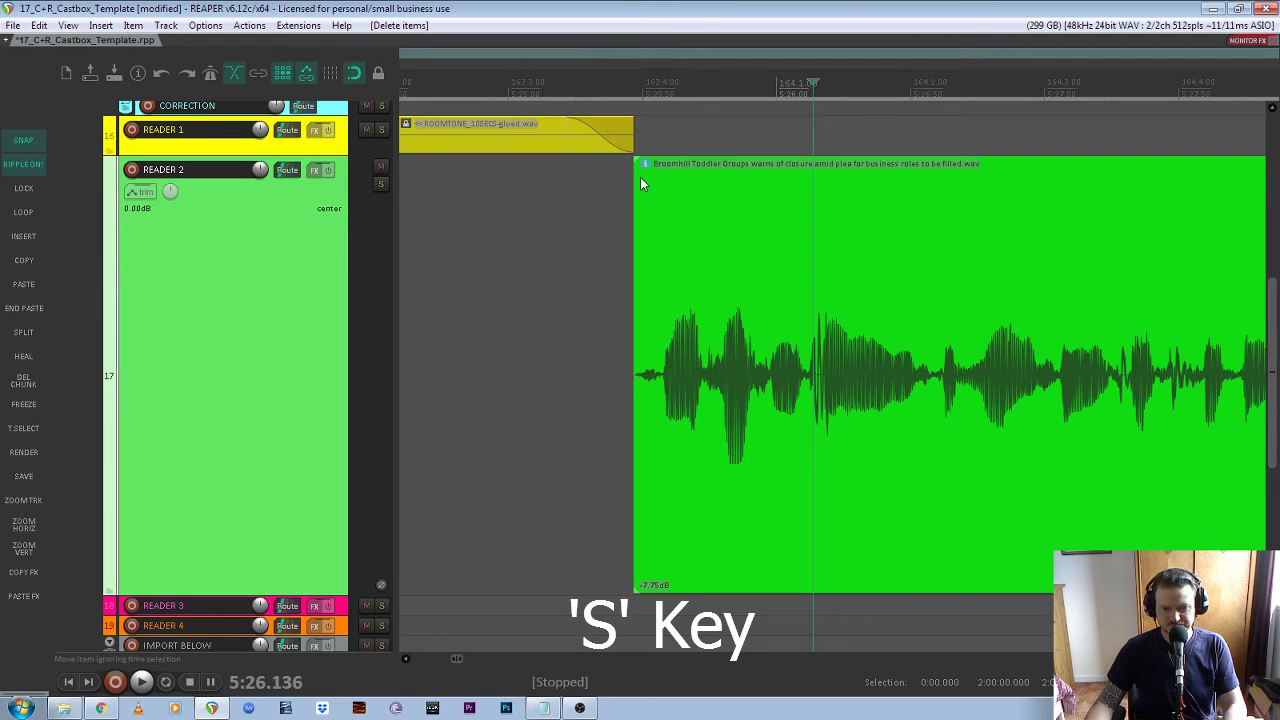
# Add a short fade-in to the start of the Broomhill Toddler Groups item and play across the join with the preceding combo tone
pyautogui.scroll(2, 640, 180)
pyautogui.moveTo(632, 162); pyautogui.dragTo(646, 166)
pyautogui.scroll(-3, 838, 225)
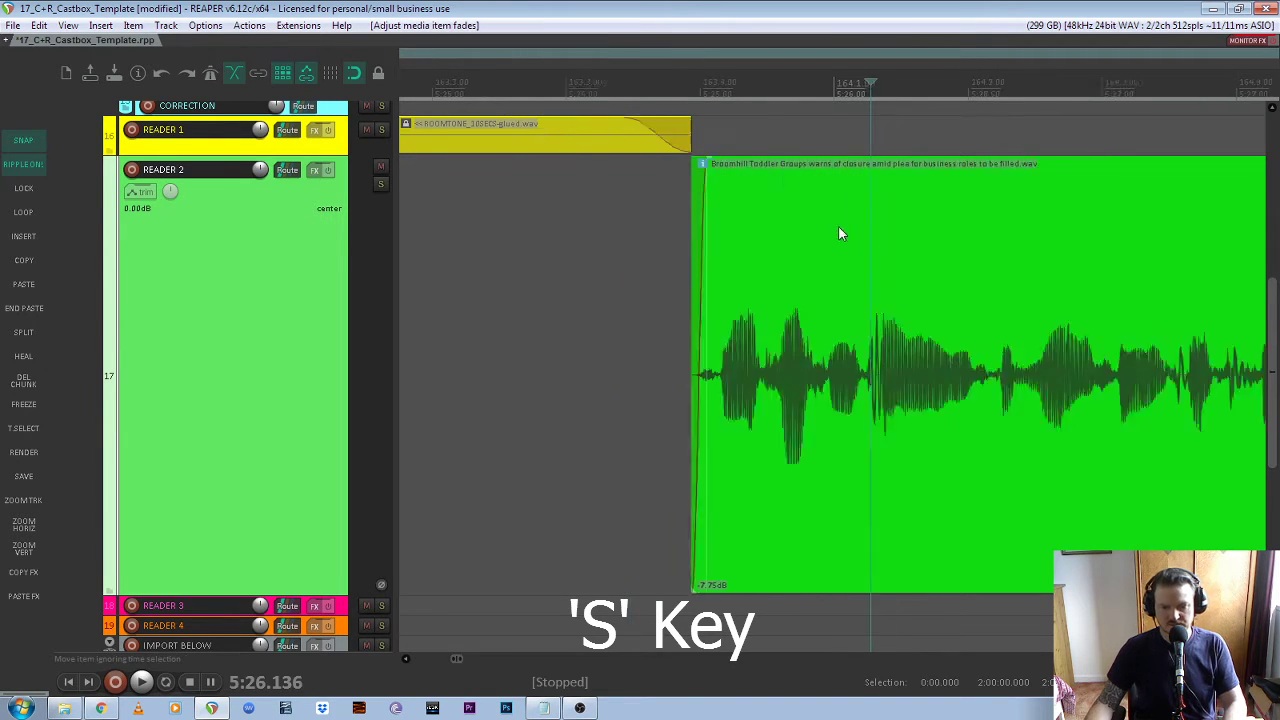
pyautogui.click(619, 84)
pyautogui.press('space')
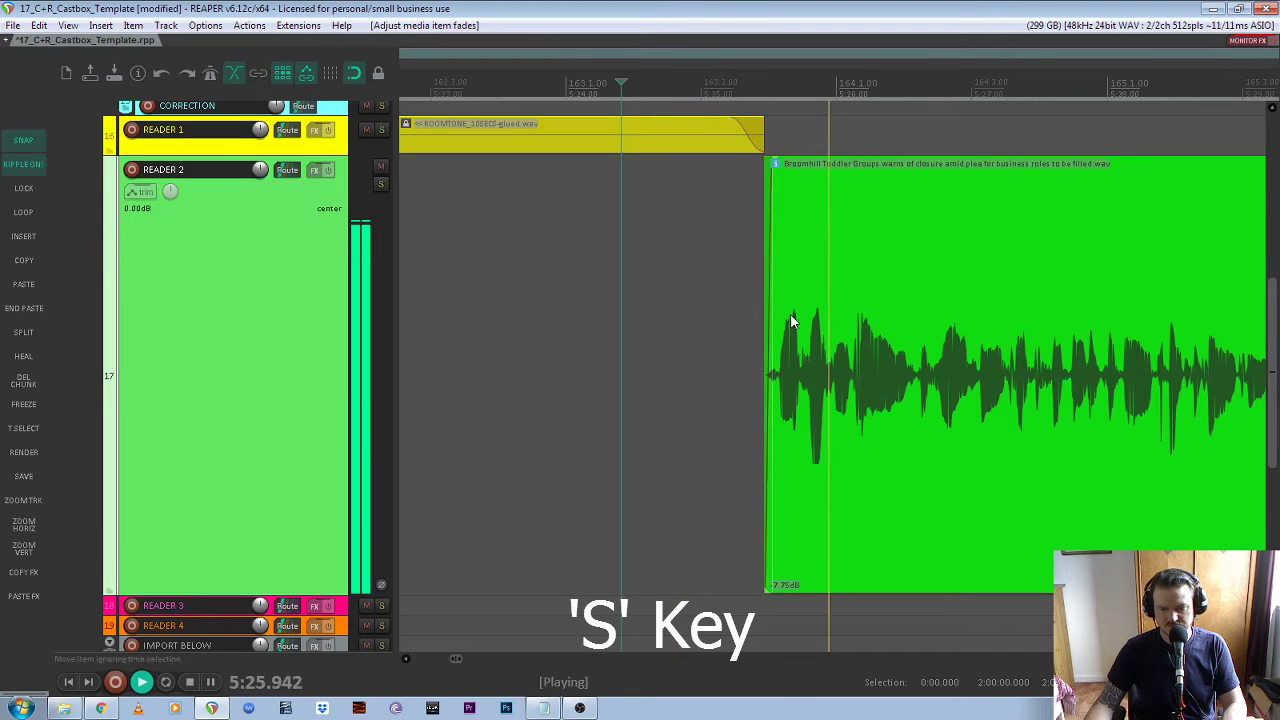
pyautogui.press('space')
# Listen to the closing words of the Broomhill Toddler Groups item, split it just after them at 6:41.525 and delete the remaining tail
pyautogui.scroll(-4, 725, 334)
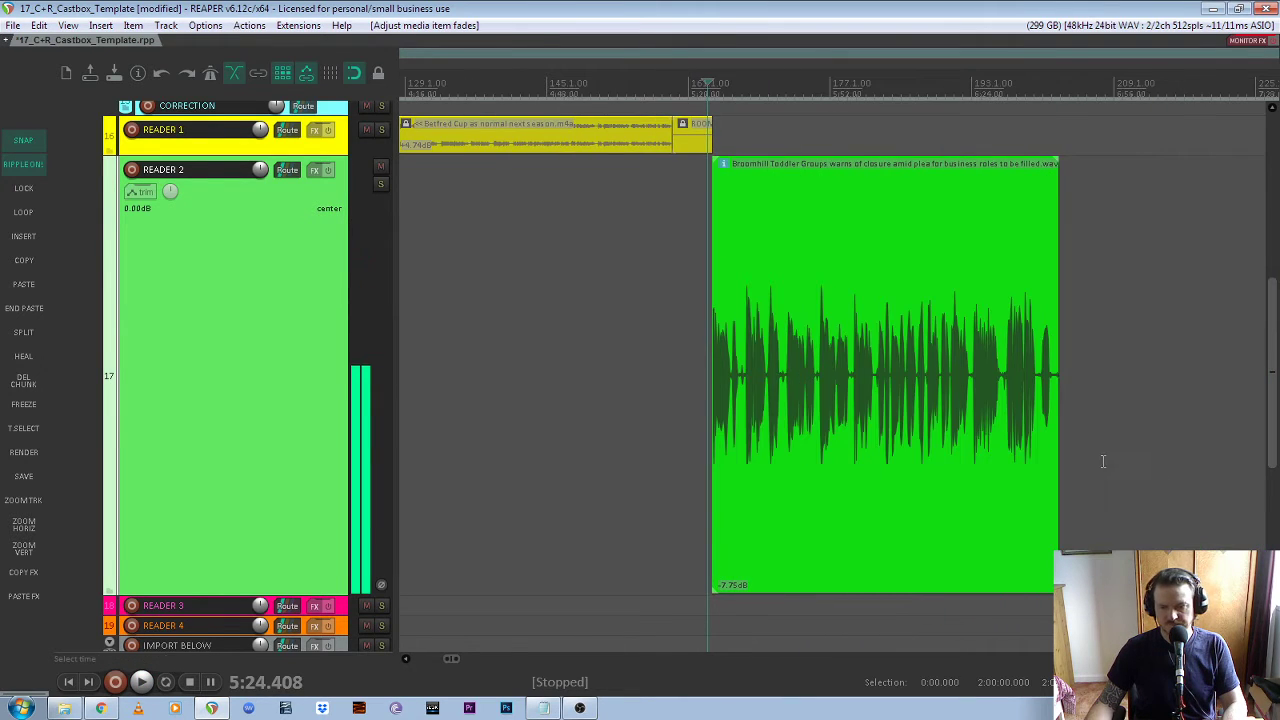
pyautogui.scroll(7, 1103, 461)
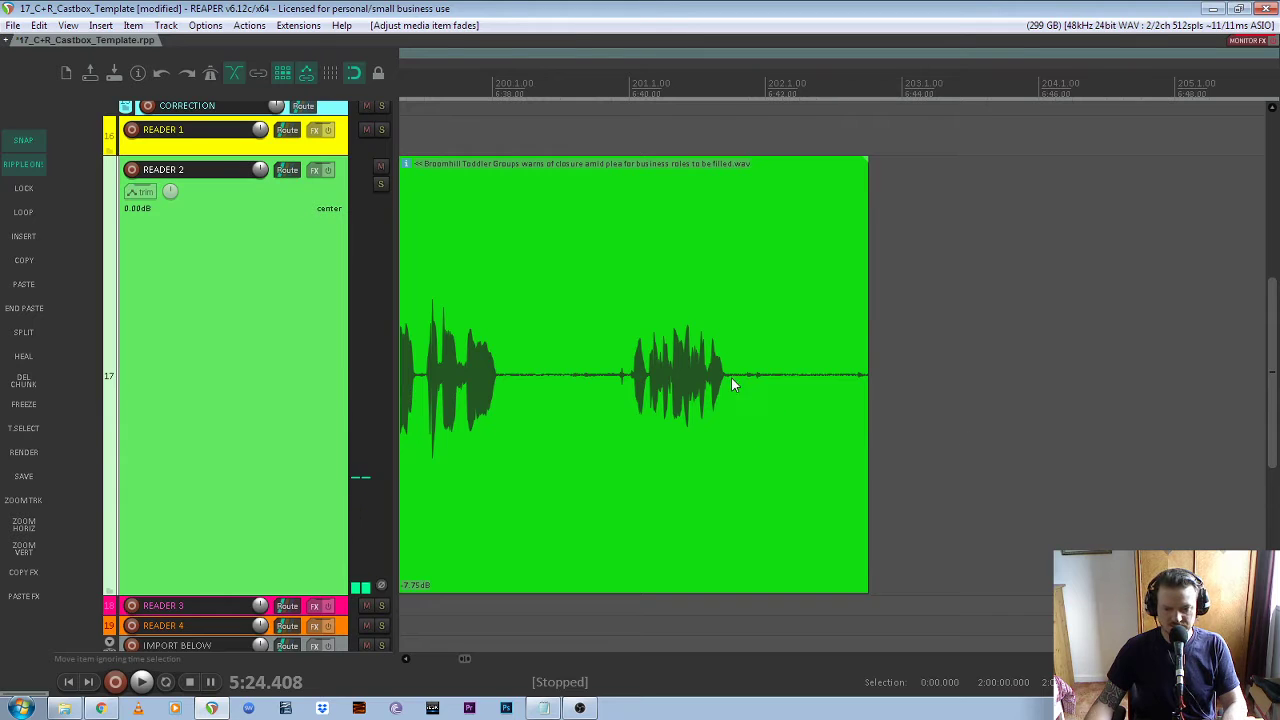
pyautogui.scroll(-2, 740, 388)
pyautogui.click(714, 375)
pyautogui.press('space')
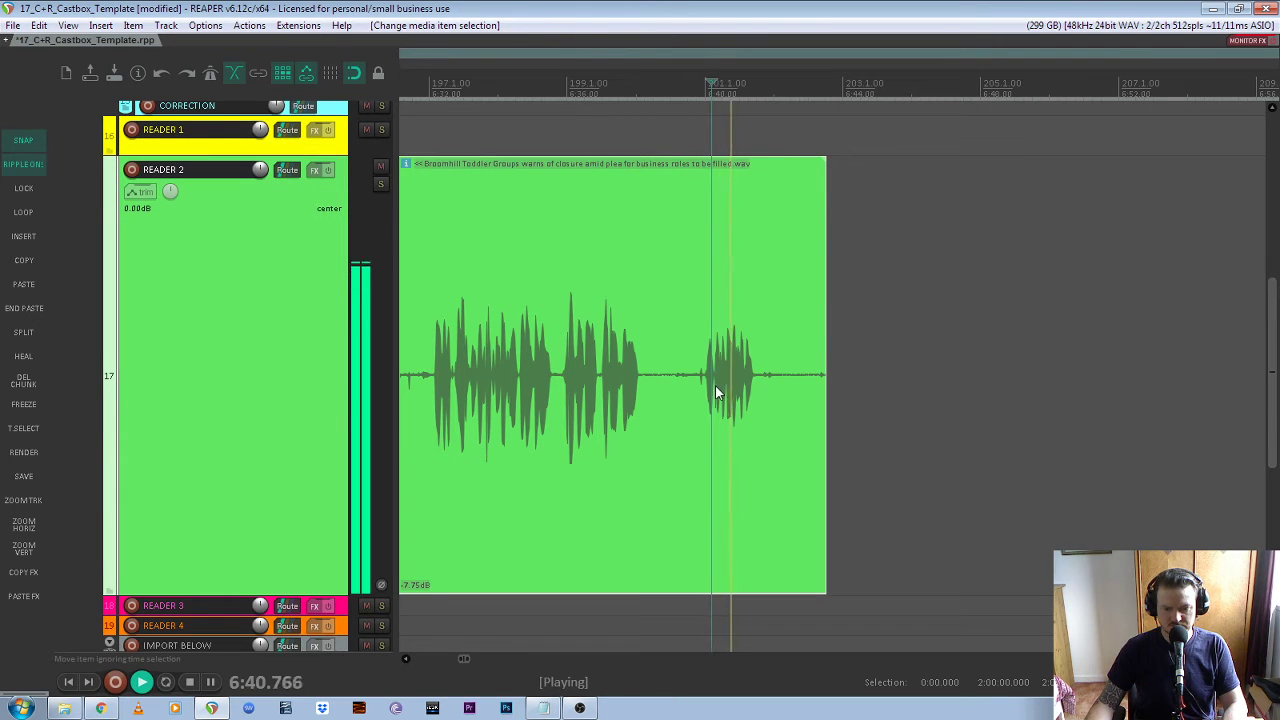
pyautogui.press('space')
pyautogui.click(757, 379)
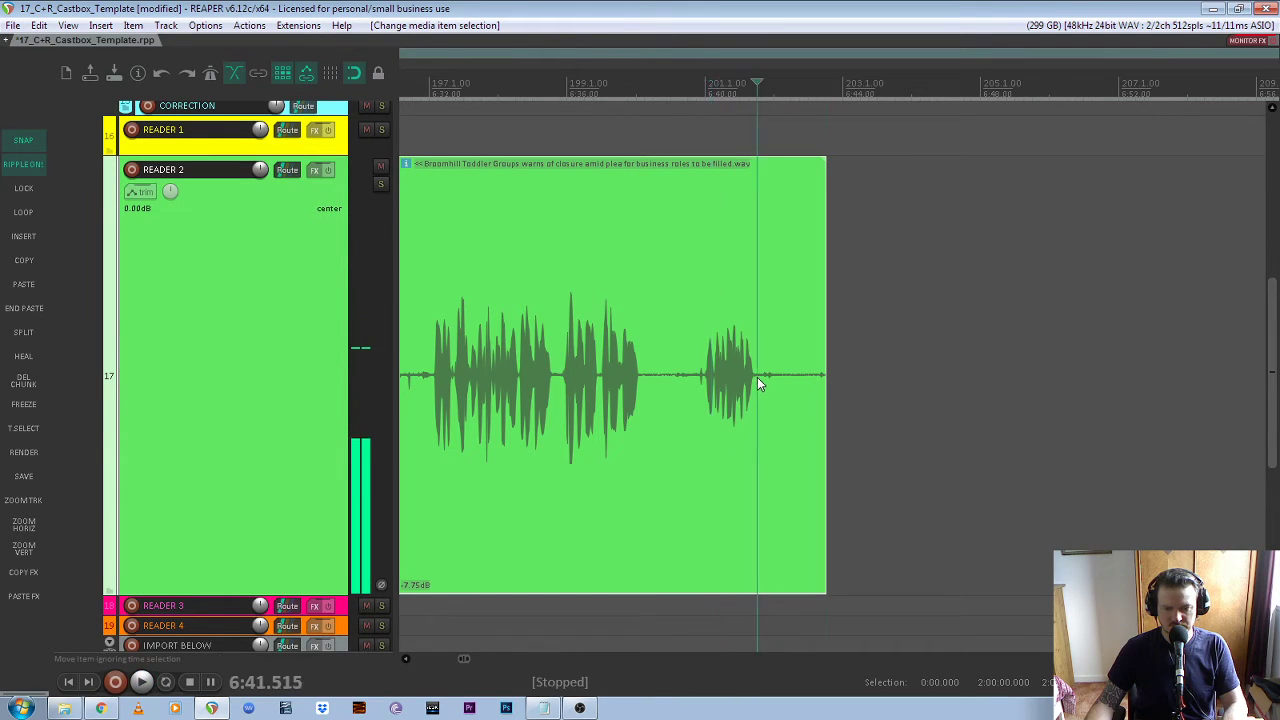
pyautogui.scroll(2, 757, 379)
pyautogui.click(758, 377)
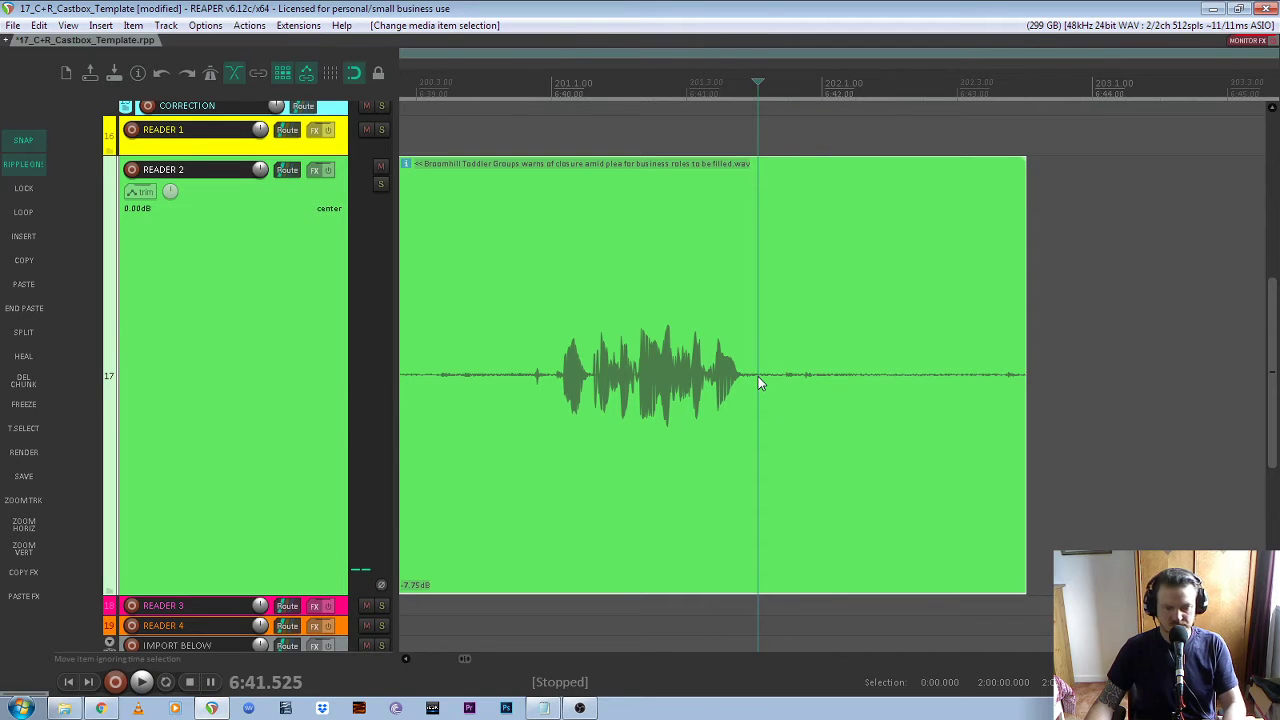
pyautogui.press('s')
pyautogui.press('Delete')
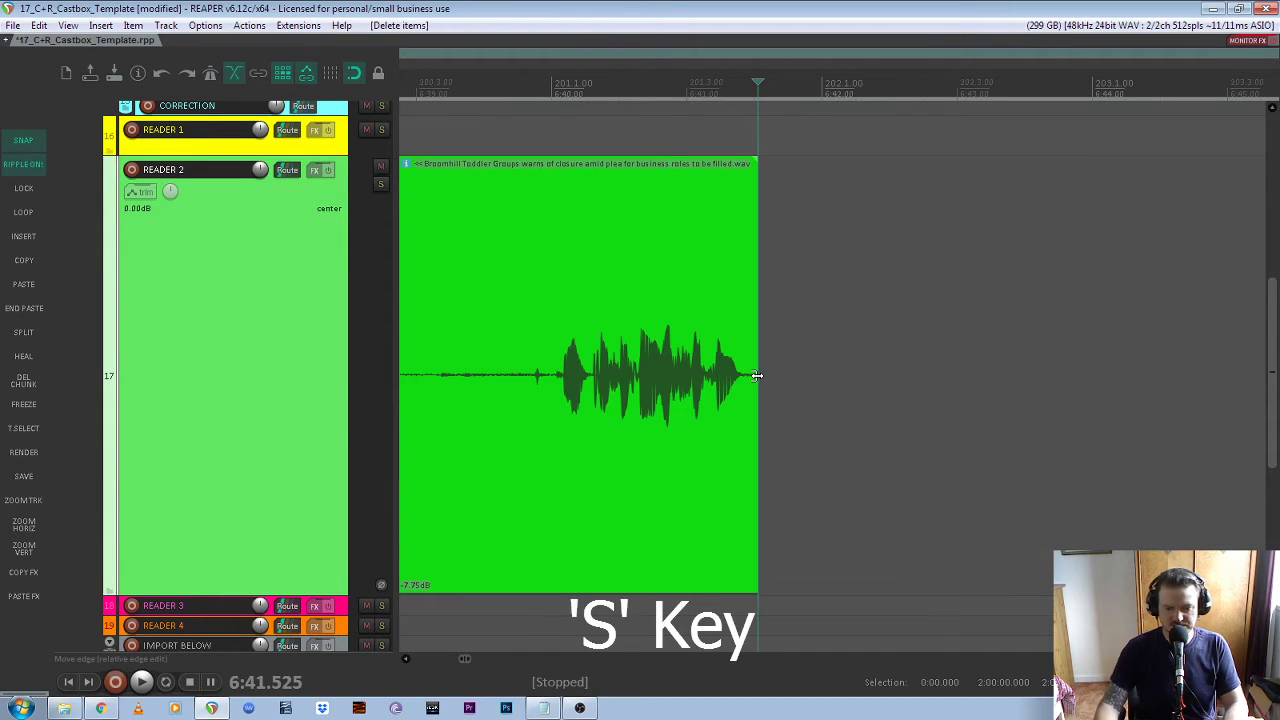
# Paste the combo tone at the end of the Broomhill Toddler Groups item and overlap the two slightly to form a crossfade
pyautogui.click(648, 380)
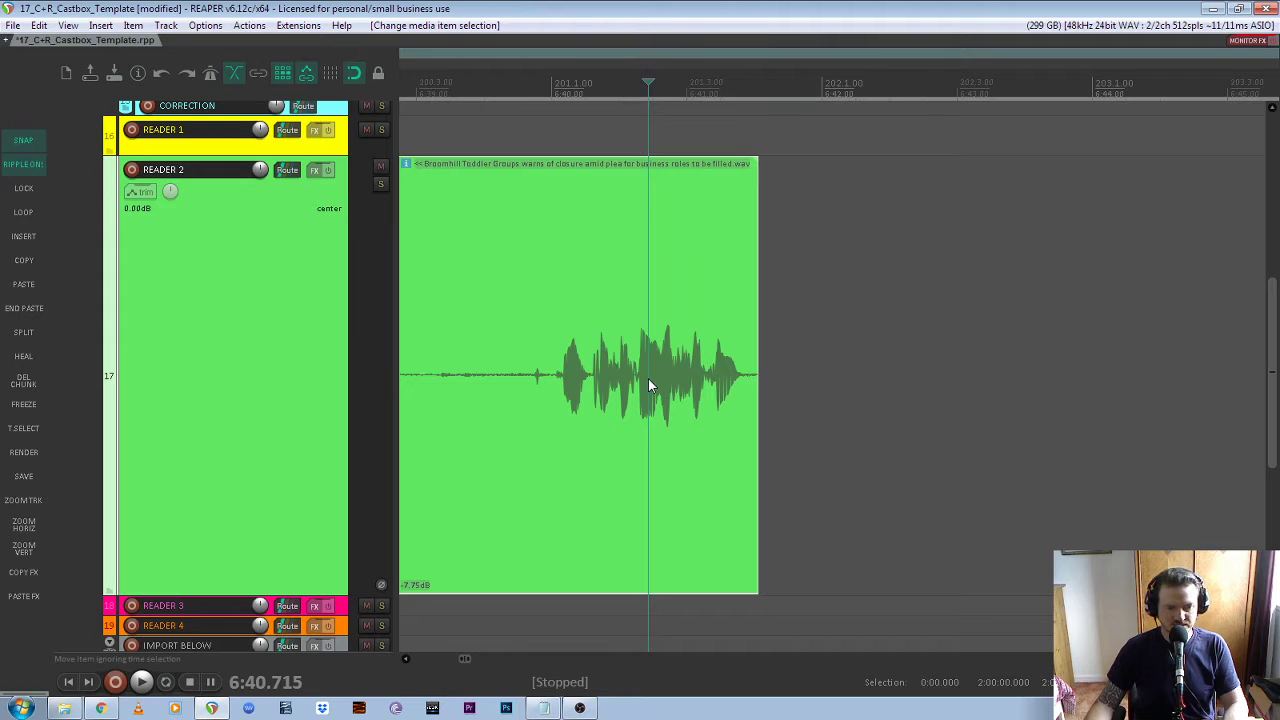
pyautogui.click(24, 308)
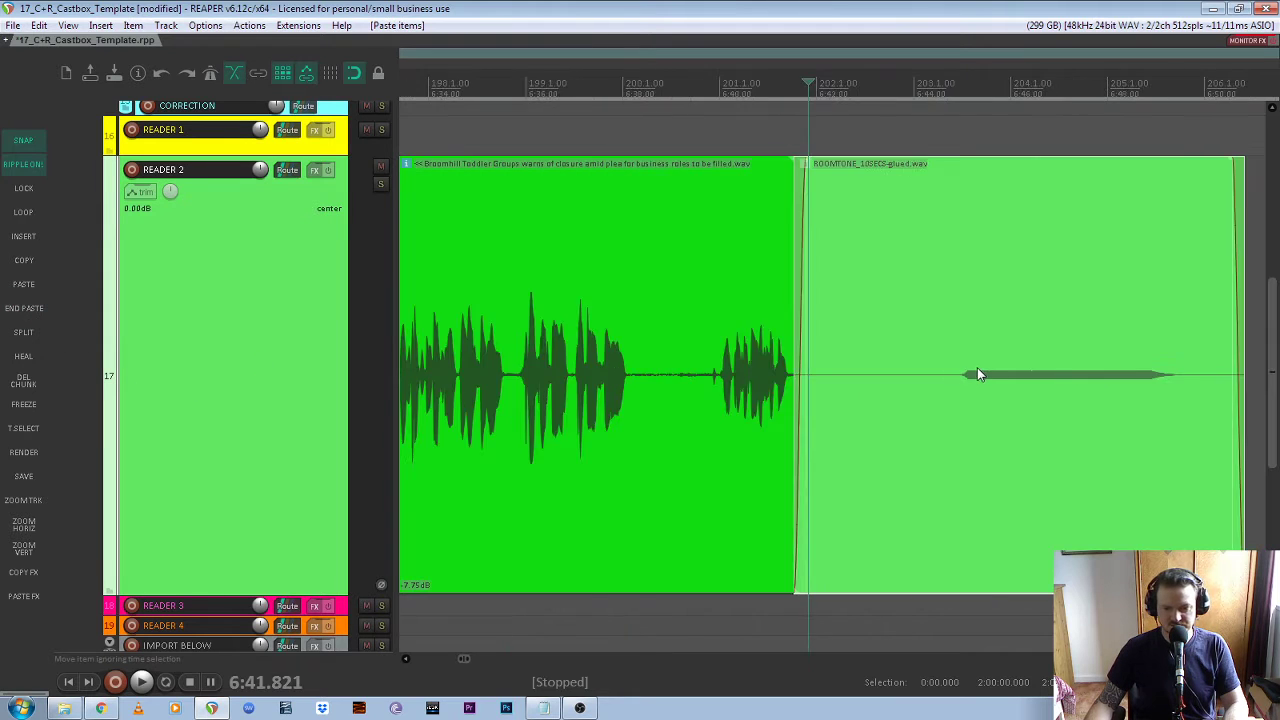
pyautogui.scroll(-3, 977, 374)
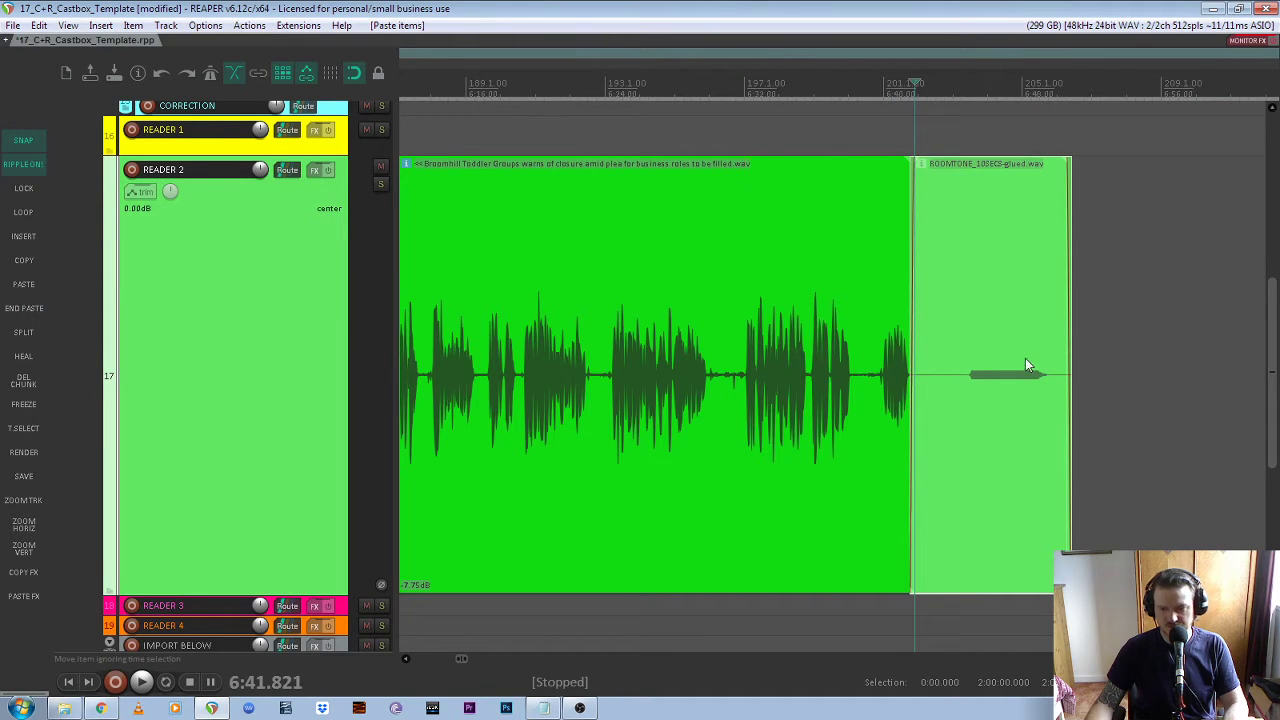
pyautogui.scroll(5, 866, 414)
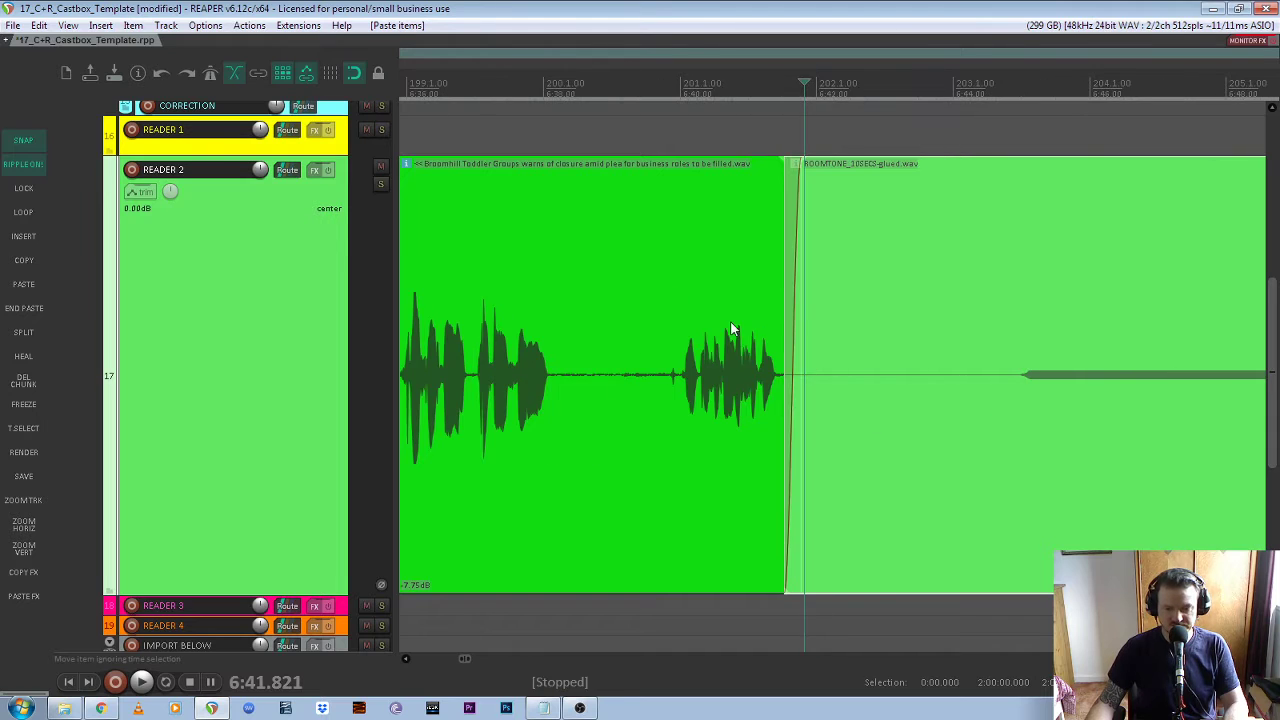
pyautogui.scroll(4, 732, 330)
pyautogui.scroll(-7, 790, 380)
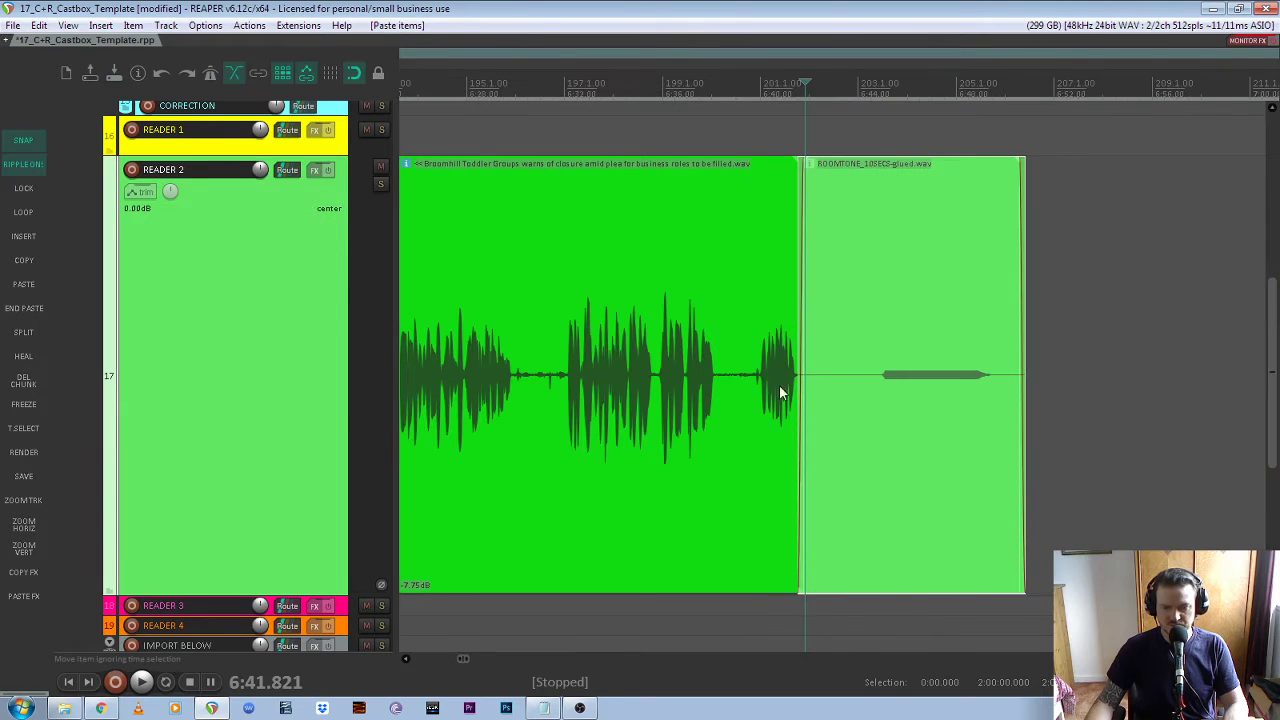
pyautogui.scroll(3, 852, 394)
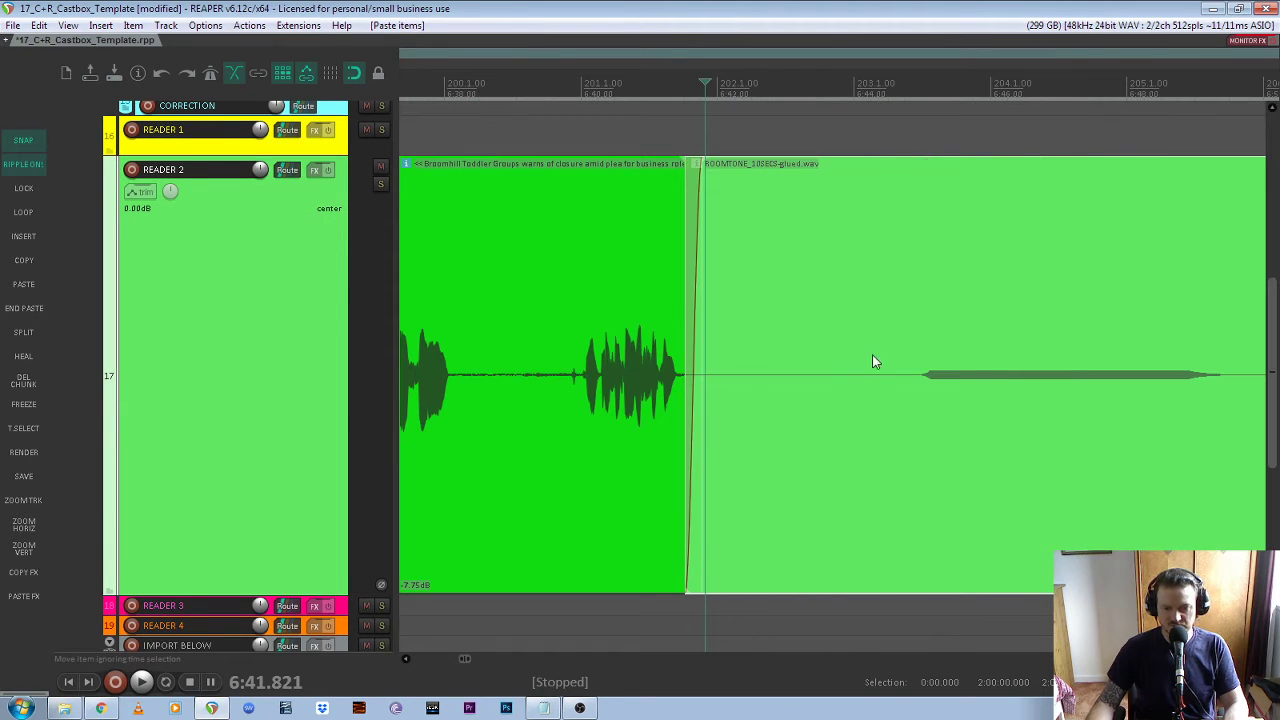
pyautogui.moveTo(884, 358); pyautogui.dragTo(864, 366)
pyautogui.scroll(3, 754, 340)
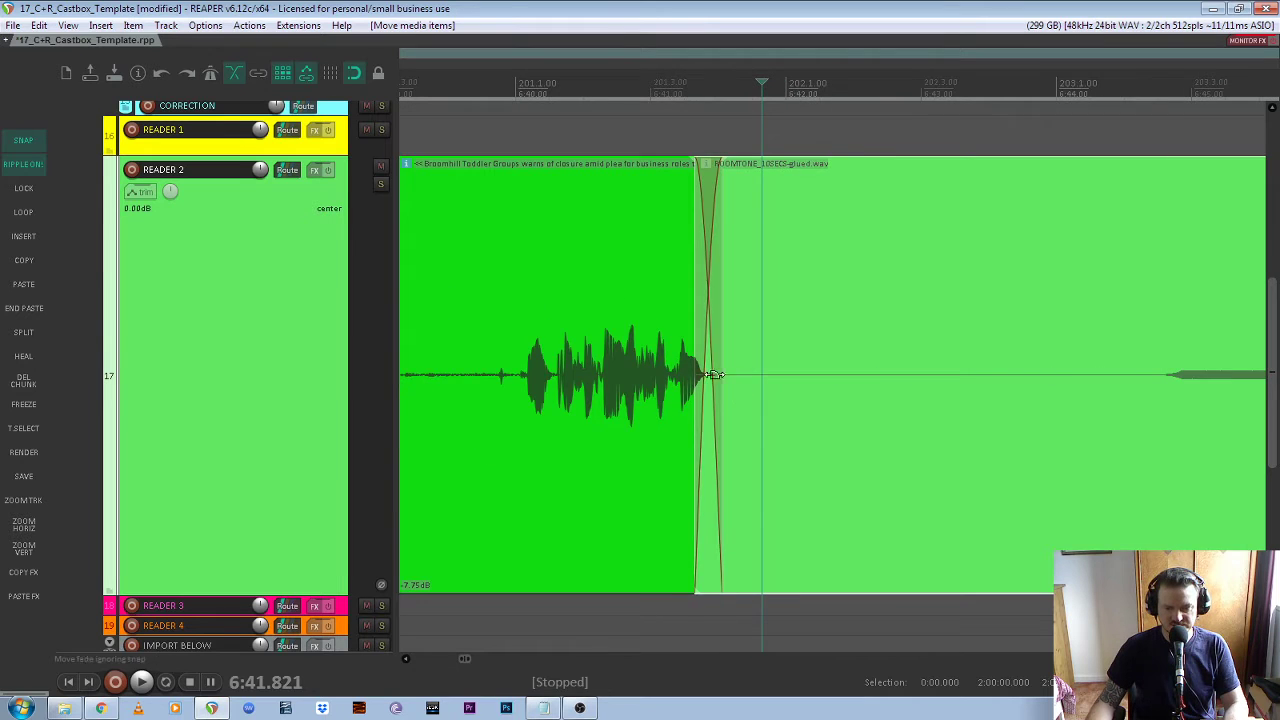
pyautogui.scroll(-5, 713, 375)
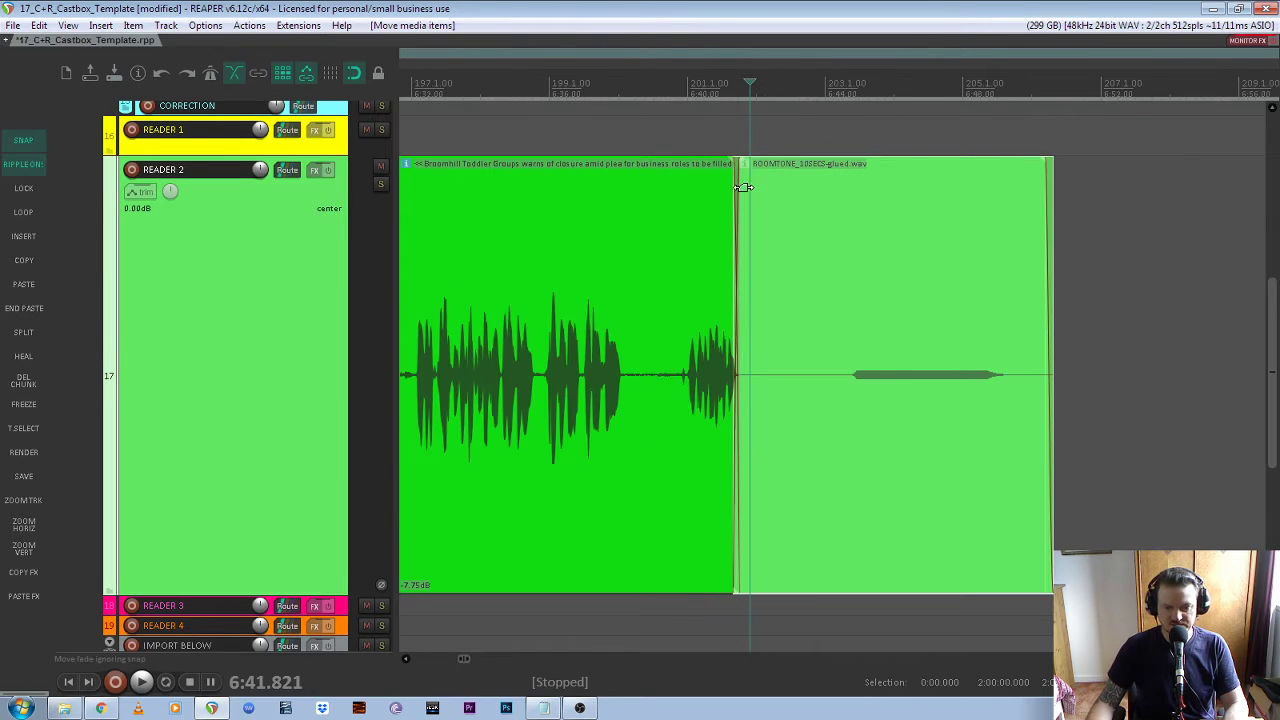
# Play across the crossfade between the end of the Broomhill Toddler Groups item and the combo tone
pyautogui.click(677, 91)
pyautogui.press('space')
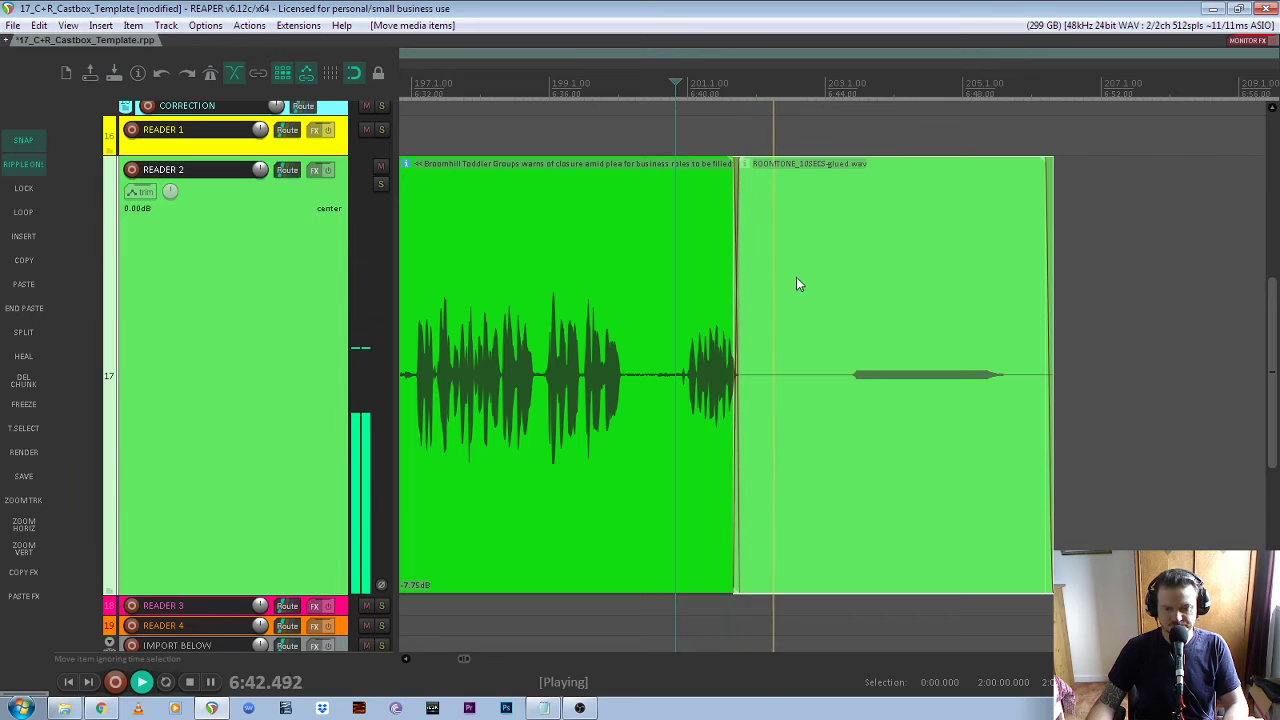
pyautogui.scroll(5, 796, 277)
pyautogui.press('space')
# Extend the end of the Broomhill Toddler Groups item, overlap the combo tone with it again as a wider crossfade and play the join
pyautogui.moveTo(1000, 414); pyautogui.dragTo(1174, 423)
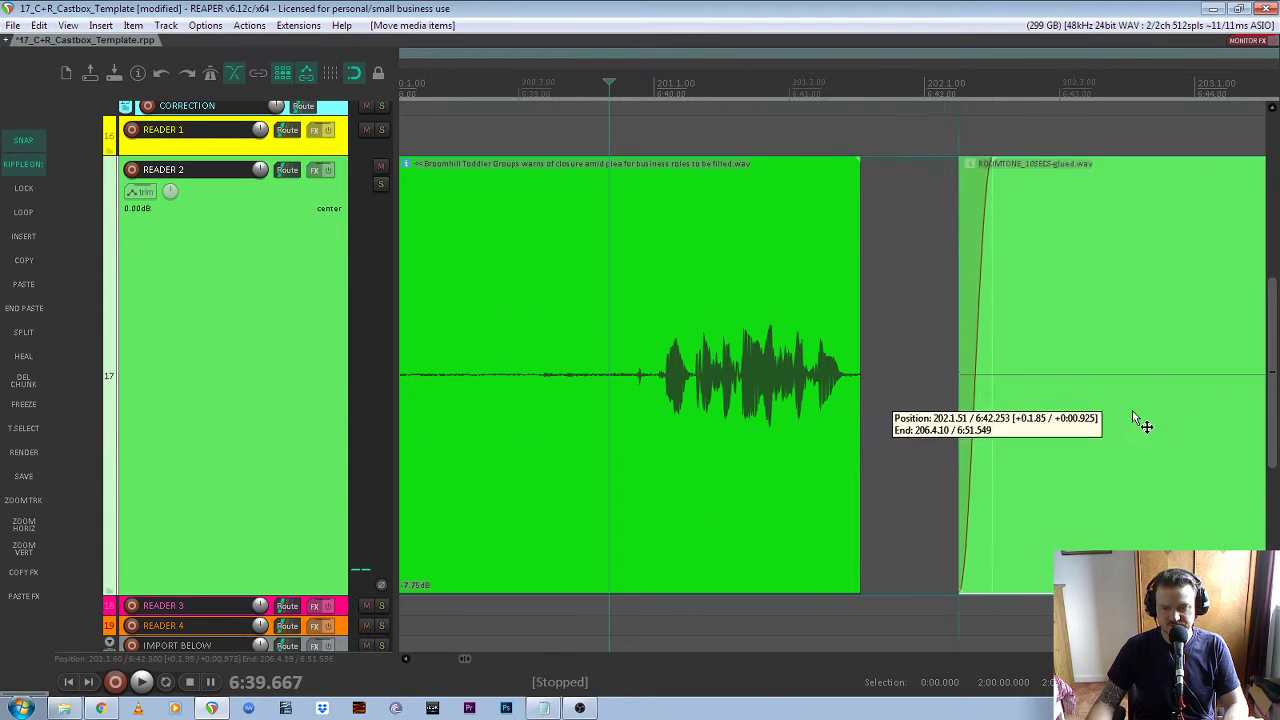
pyautogui.moveTo(853, 405); pyautogui.dragTo(909, 408)
pyautogui.moveTo(1043, 405); pyautogui.dragTo(943, 412)
pyautogui.scroll(-4, 636, 375)
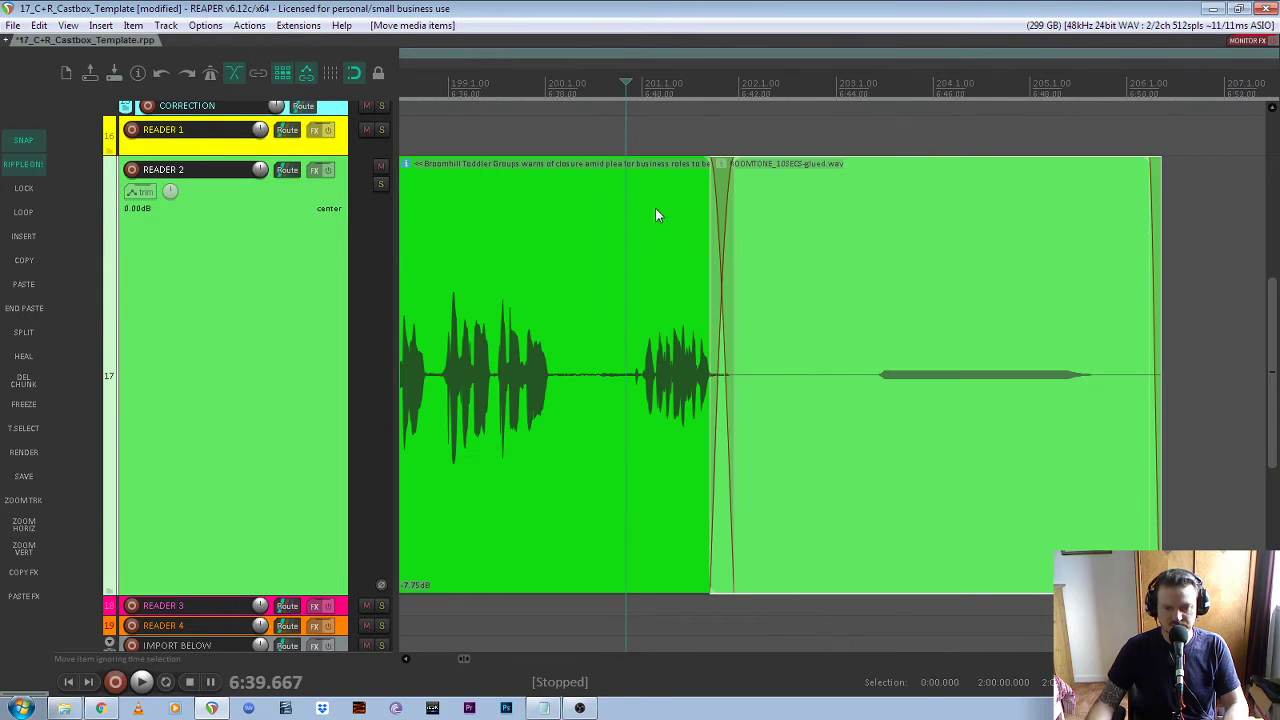
pyautogui.press('space')
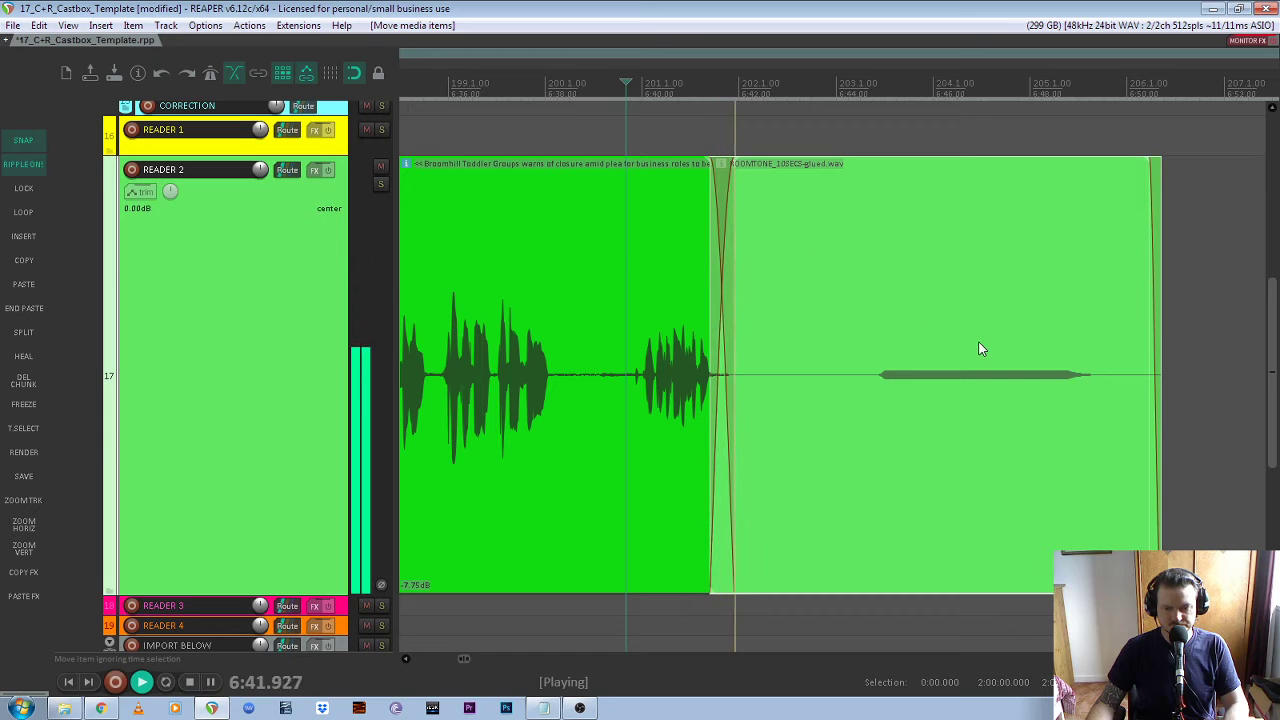
pyautogui.press('space')
# Lock the Broomhill Toddler Groups item together with its combo tone and restore READER 2 to its compact track height
pyautogui.scroll(-5, 1024, 360)
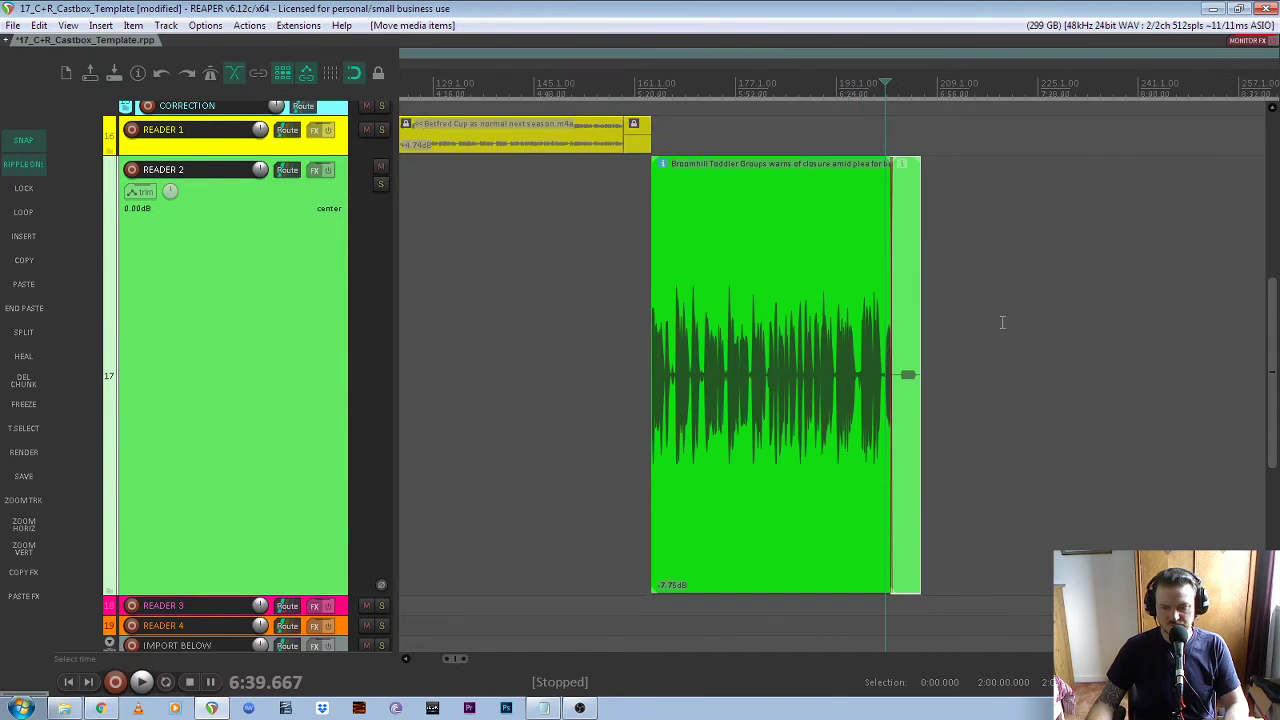
pyautogui.moveTo(1002, 322); pyautogui.dragTo(686, 394)
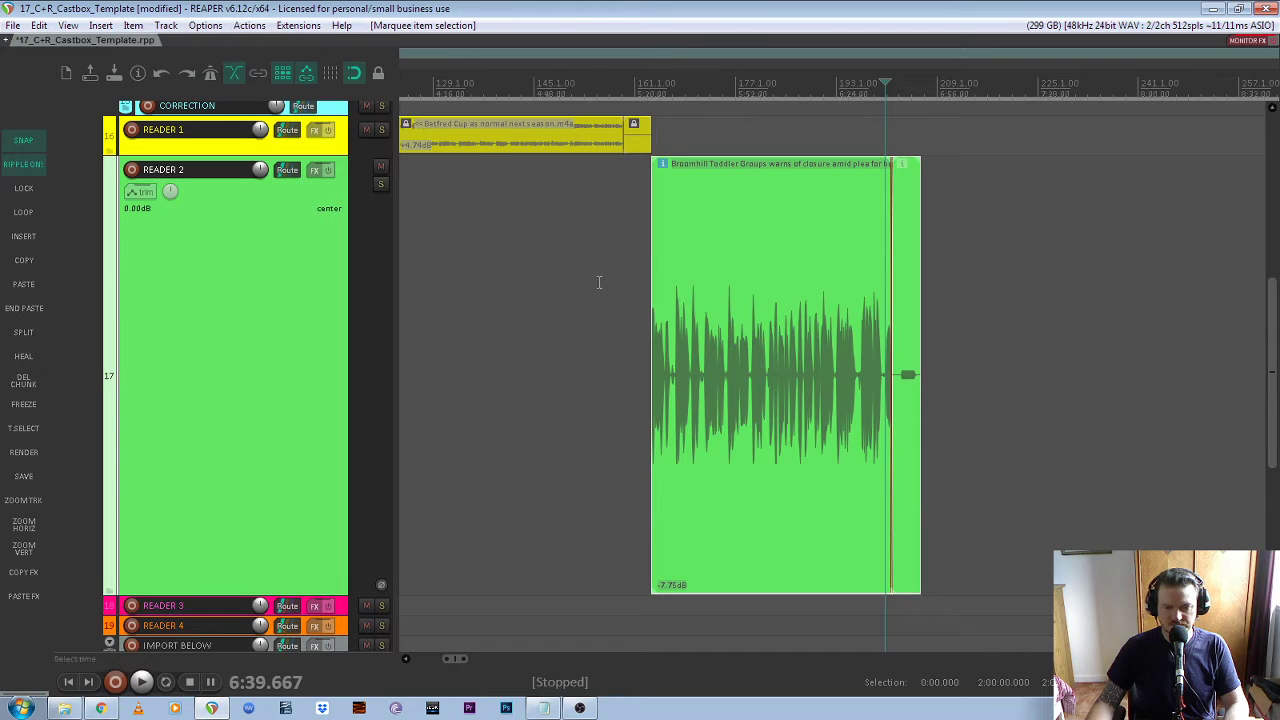
pyautogui.press('l')
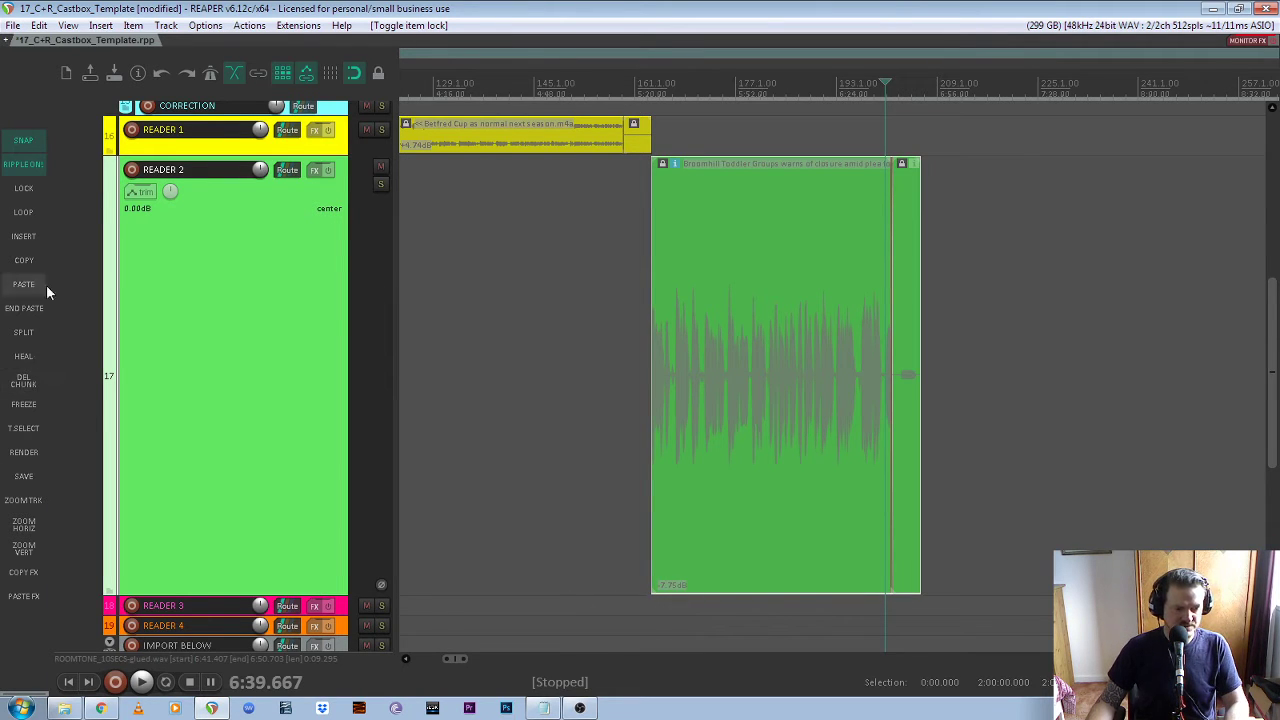
pyautogui.click(23, 500)
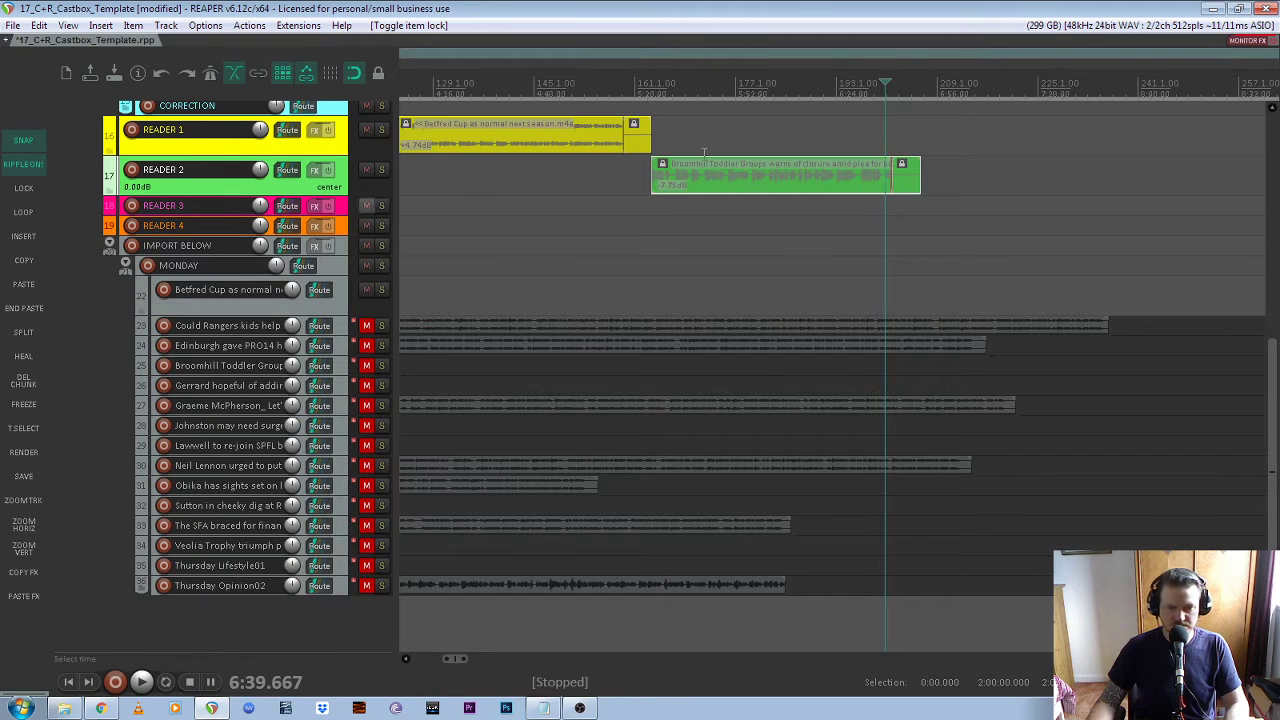
# Listen to the Thursday Lifestyle01 track in solo from about 1:02 to identify its reader
pyautogui.scroll(-3, 701, 280)
pyautogui.scroll(-3, 701, 280)
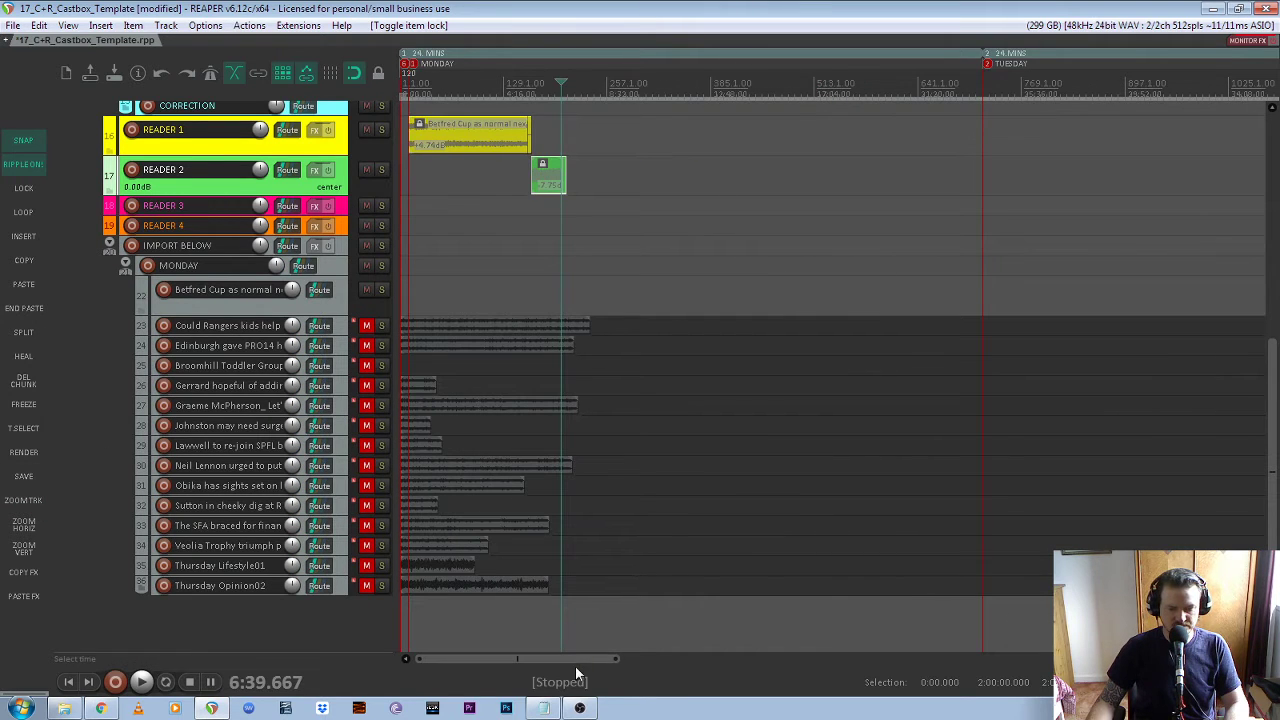
pyautogui.click(366, 566)
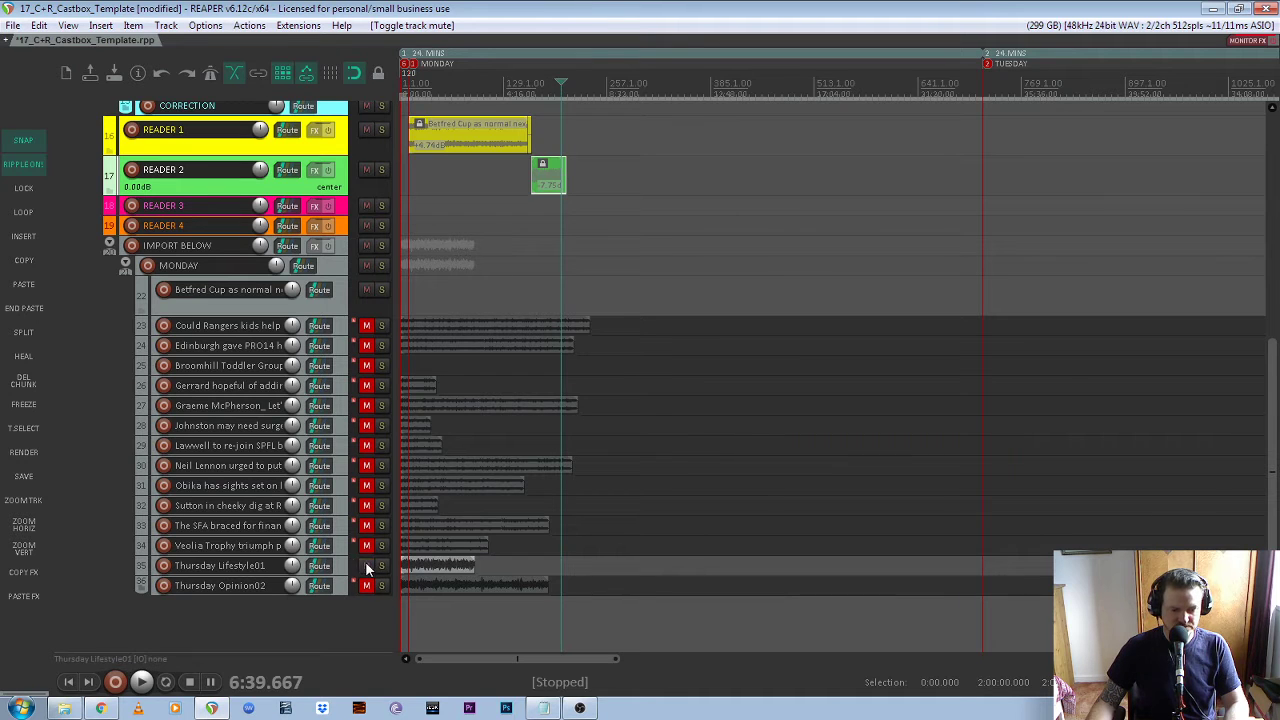
pyautogui.click(381, 566)
pyautogui.click(425, 88)
pyautogui.press('space')
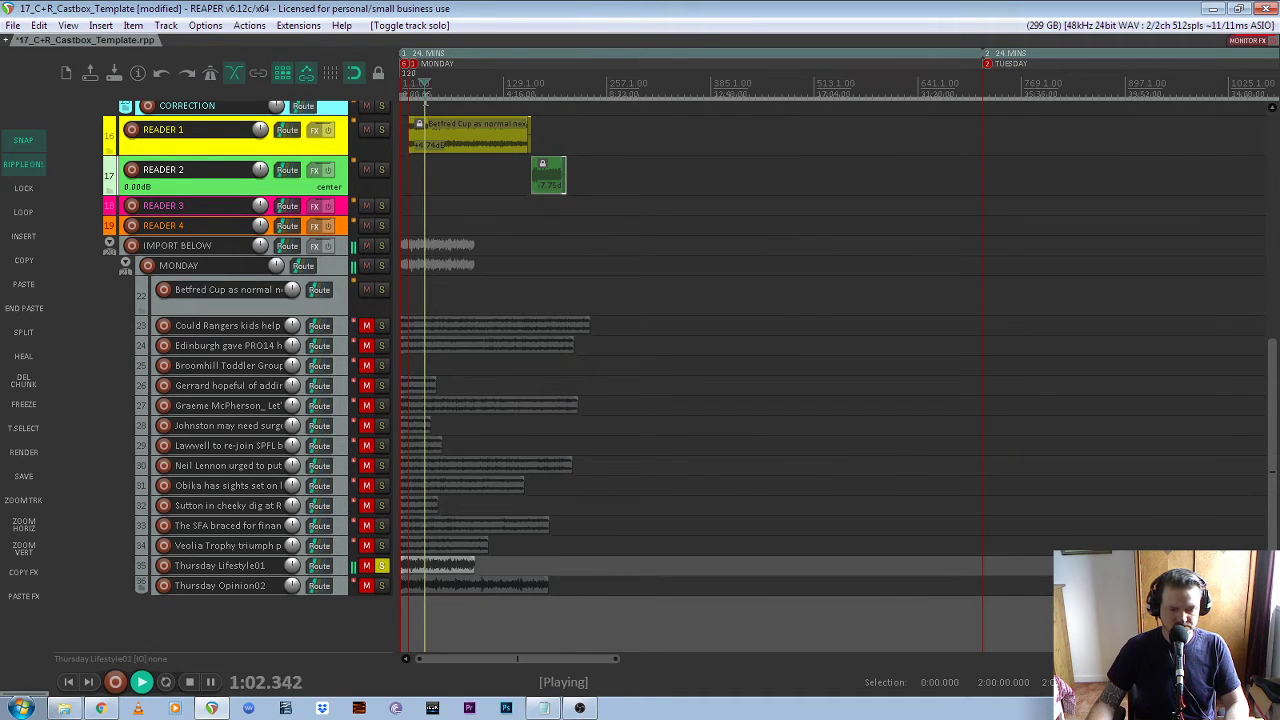
pyautogui.press('space')
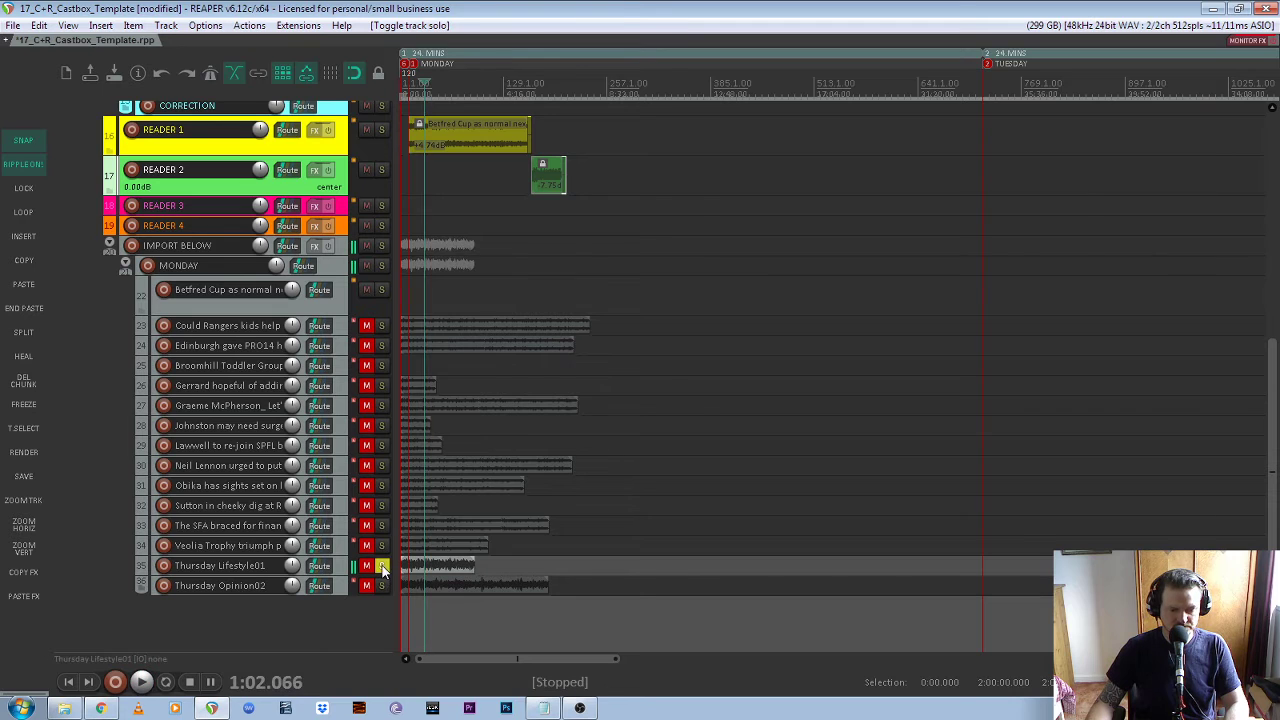
pyautogui.click(381, 566)
# Move the Thursday Lifestyle01 item to READER 3, starting where the READER 2 combo tone ends
pyautogui.click(435, 566)
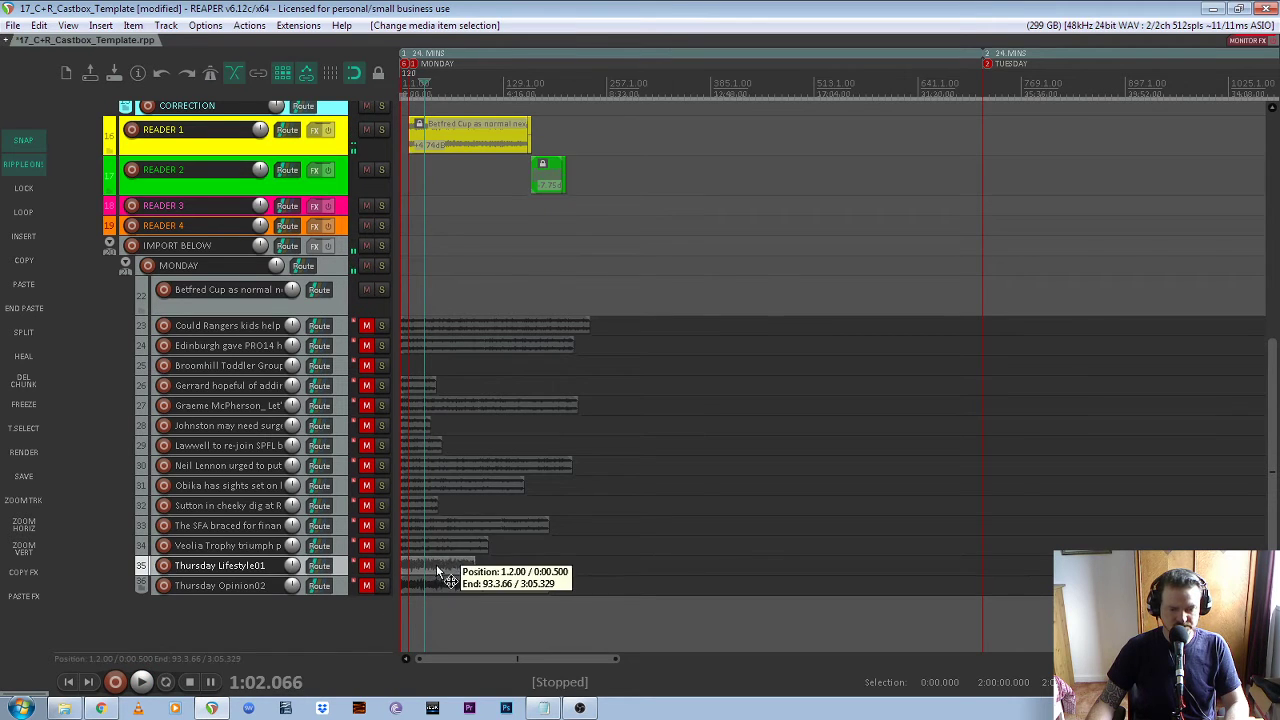
pyautogui.moveTo(437, 572); pyautogui.dragTo(608, 211)
pyautogui.scroll(6, 563, 218)
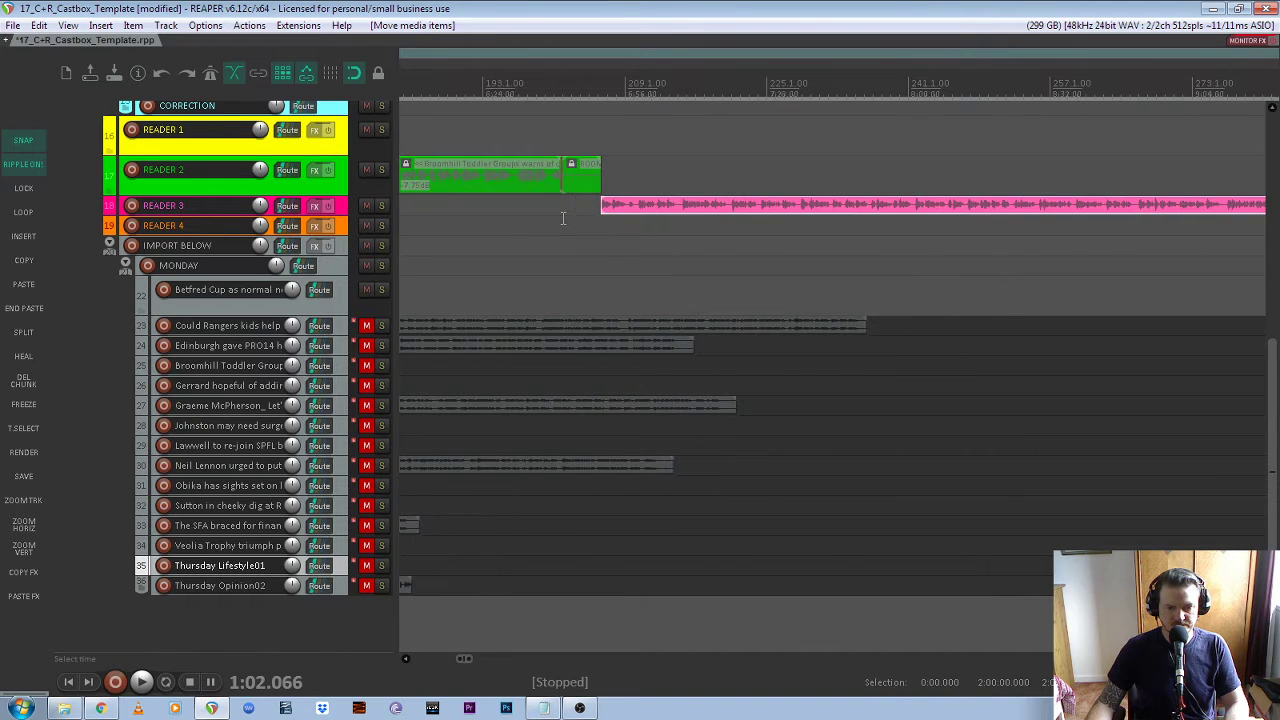
pyautogui.scroll(-3, 560, 220)
pyautogui.scroll(5, 555, 222)
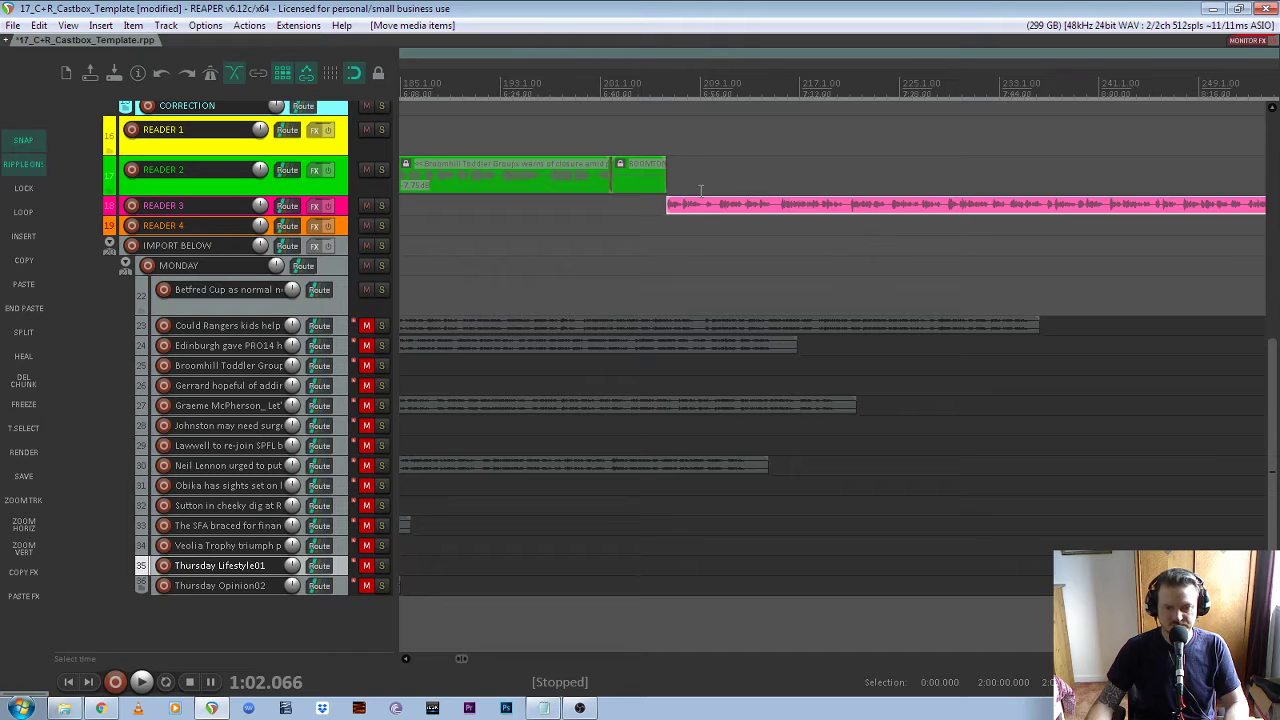
# Enlarge READER 3, split the Thursday Lifestyle01 item at 6:50.842 just before the first word, and delete the short leading piece
pyautogui.moveTo(710, 203)
pyautogui.mouseDown()
pyautogui.moveTo(734, 203)
pyautogui.moveTo(699, 205)
pyautogui.mouseUp()
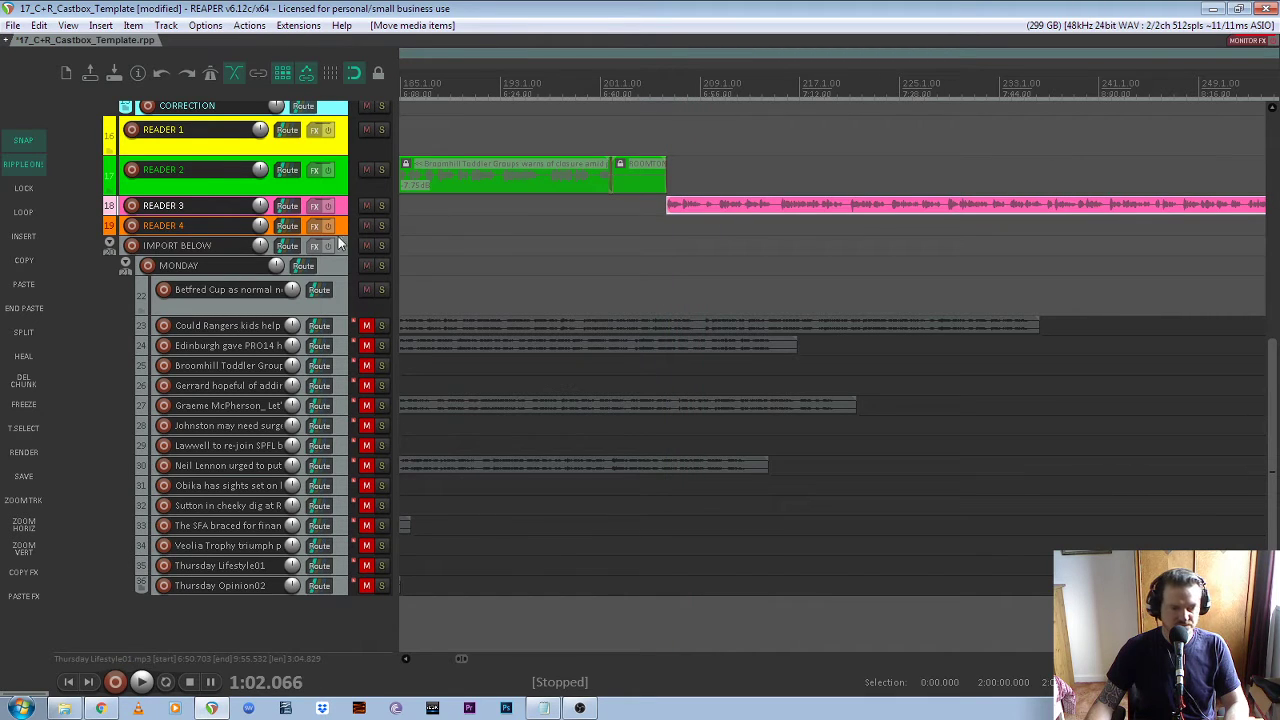
pyautogui.click(25, 502)
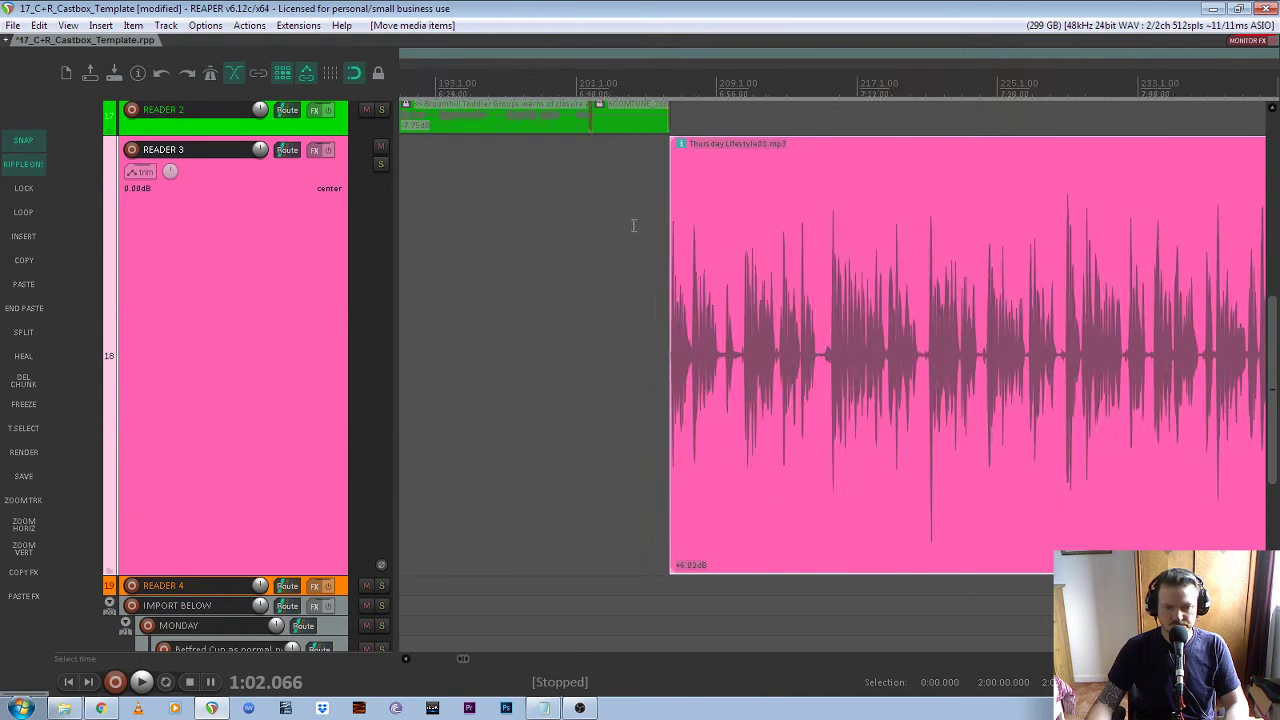
pyautogui.scroll(10, 845, 306)
pyautogui.scroll(1, 225, 330)
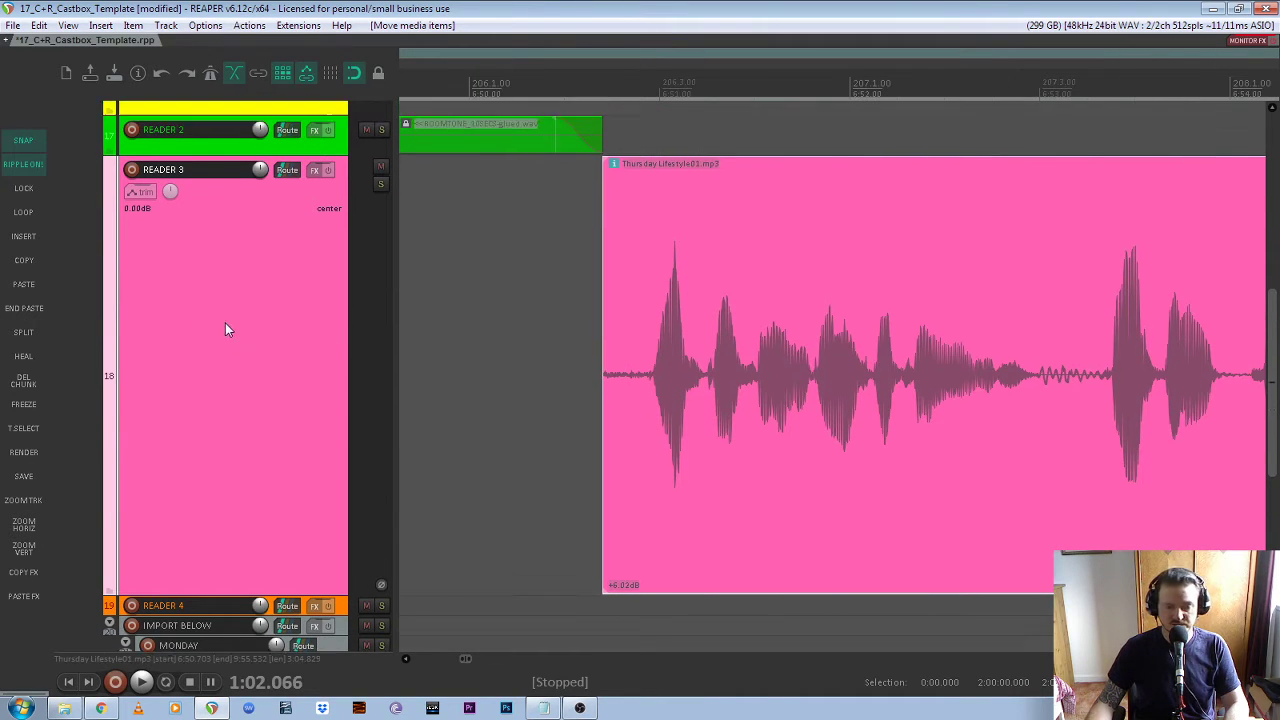
pyautogui.click(628, 378)
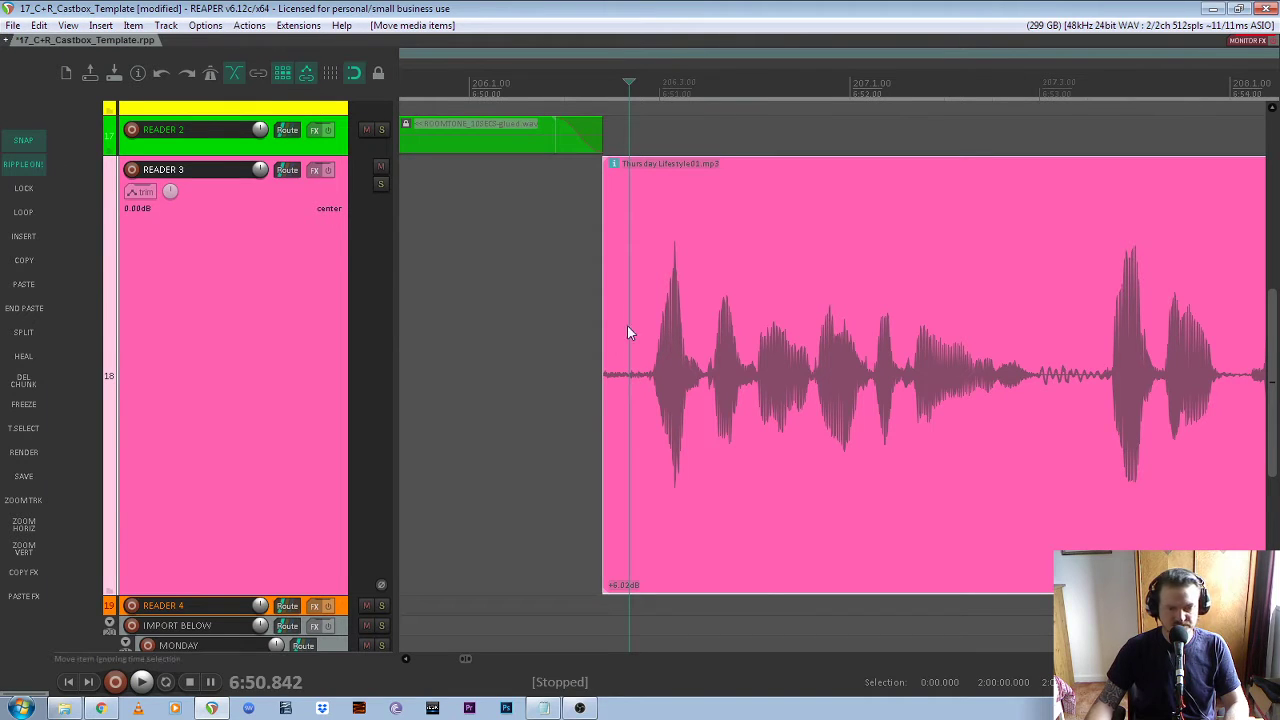
pyautogui.press('s')
pyautogui.click(615, 390)
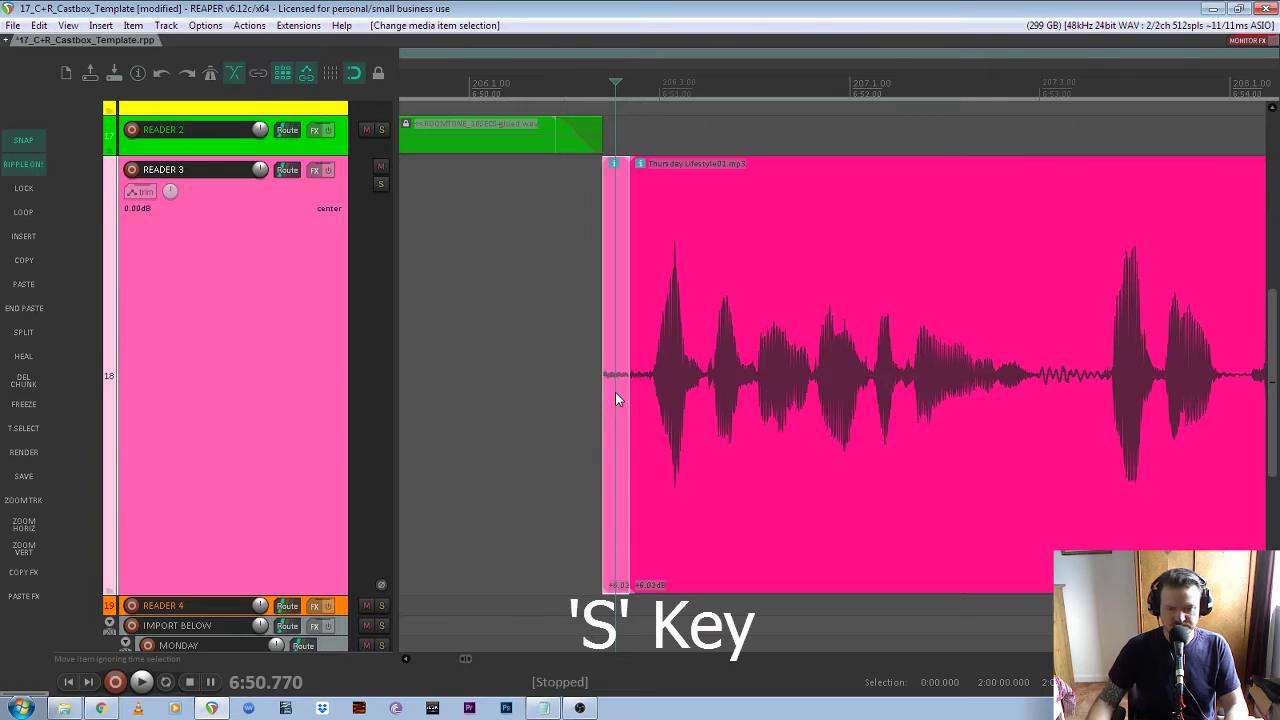
pyautogui.press('Delete')
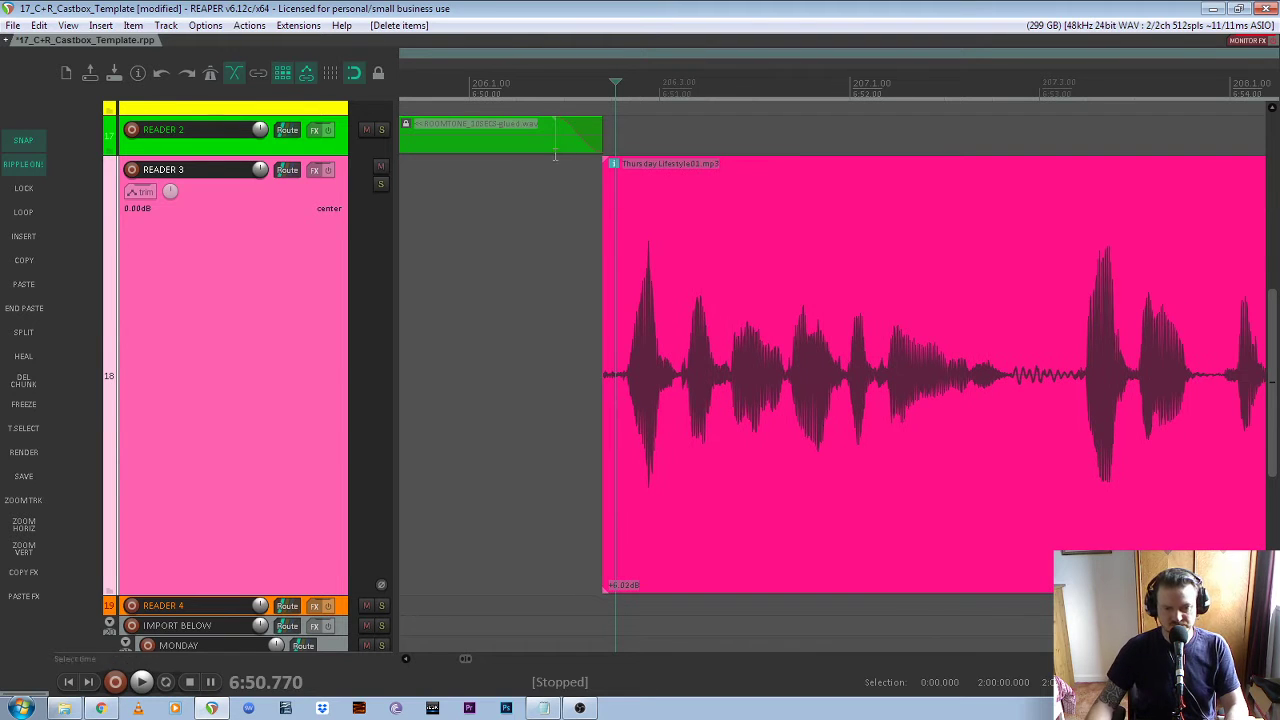
# Add a short fade-in at the start of the Thursday Lifestyle01 item and play the transition from the READER 2 combo tone
pyautogui.moveTo(615, 172)
pyautogui.moveTo(613, 163); pyautogui.dragTo(624, 160)
pyautogui.click(552, 87)
pyautogui.press('space')
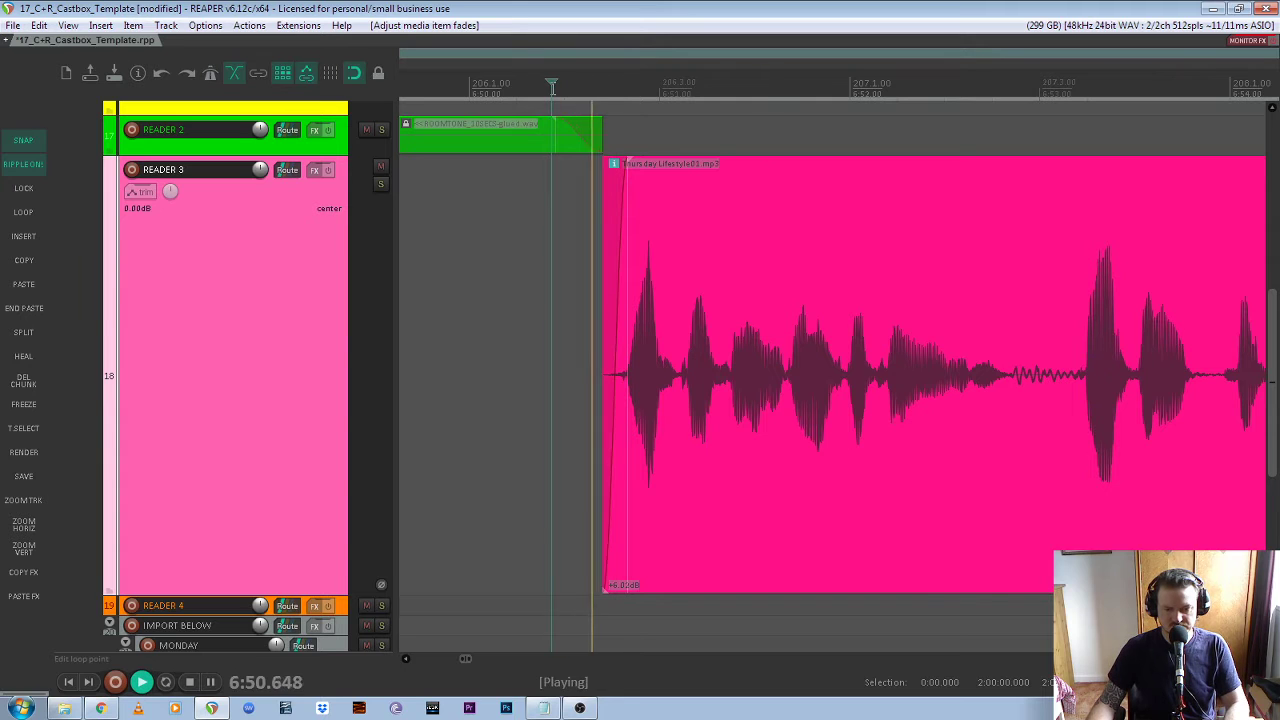
pyautogui.press('space')
# Play the last words of the Thursday Lifestyle01 item from about 9:53.8 and examine the waveform at its end
pyautogui.scroll(-10, 740, 311)
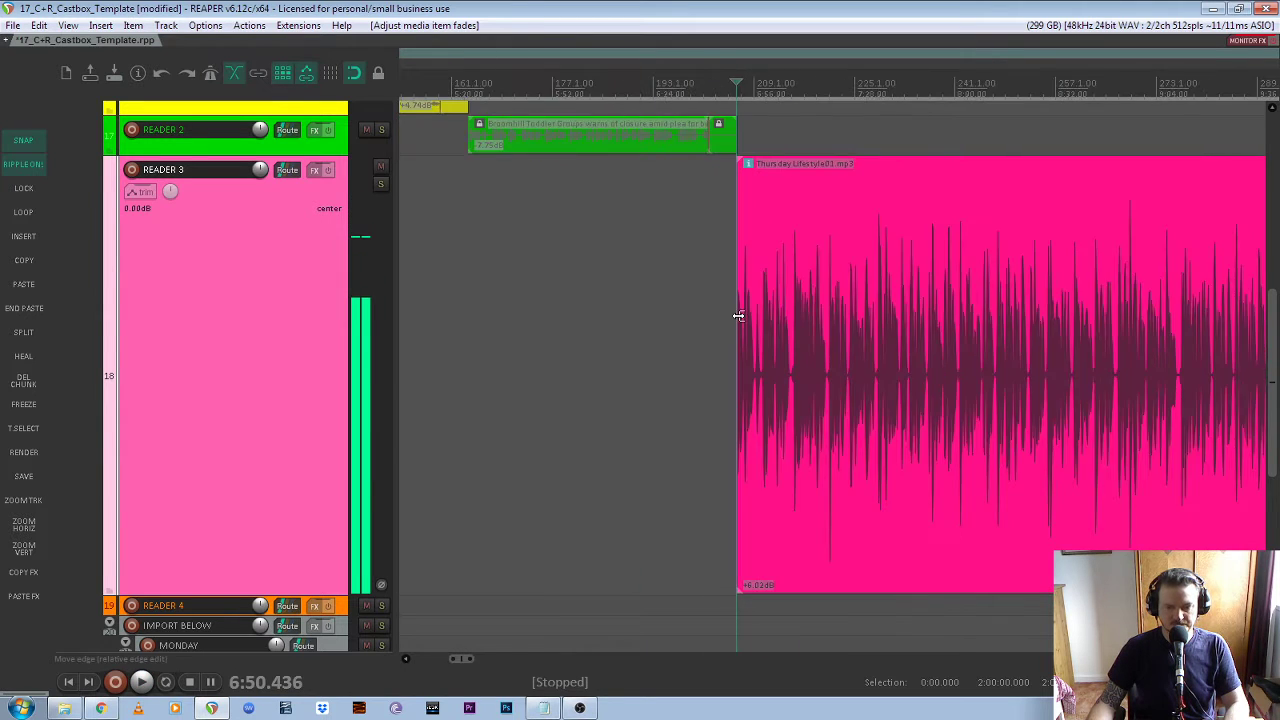
pyautogui.scroll(4, 858, 334)
pyautogui.scroll(4, 966, 350)
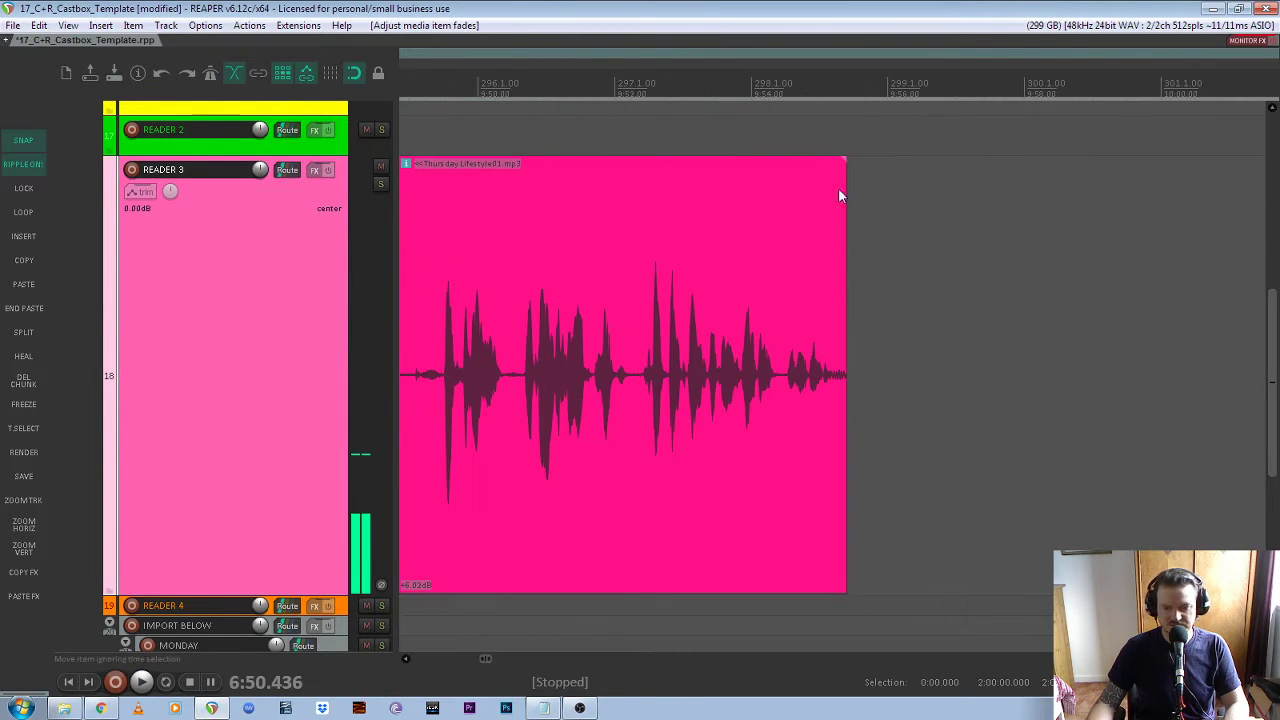
pyautogui.click(740, 87)
pyautogui.press('space')
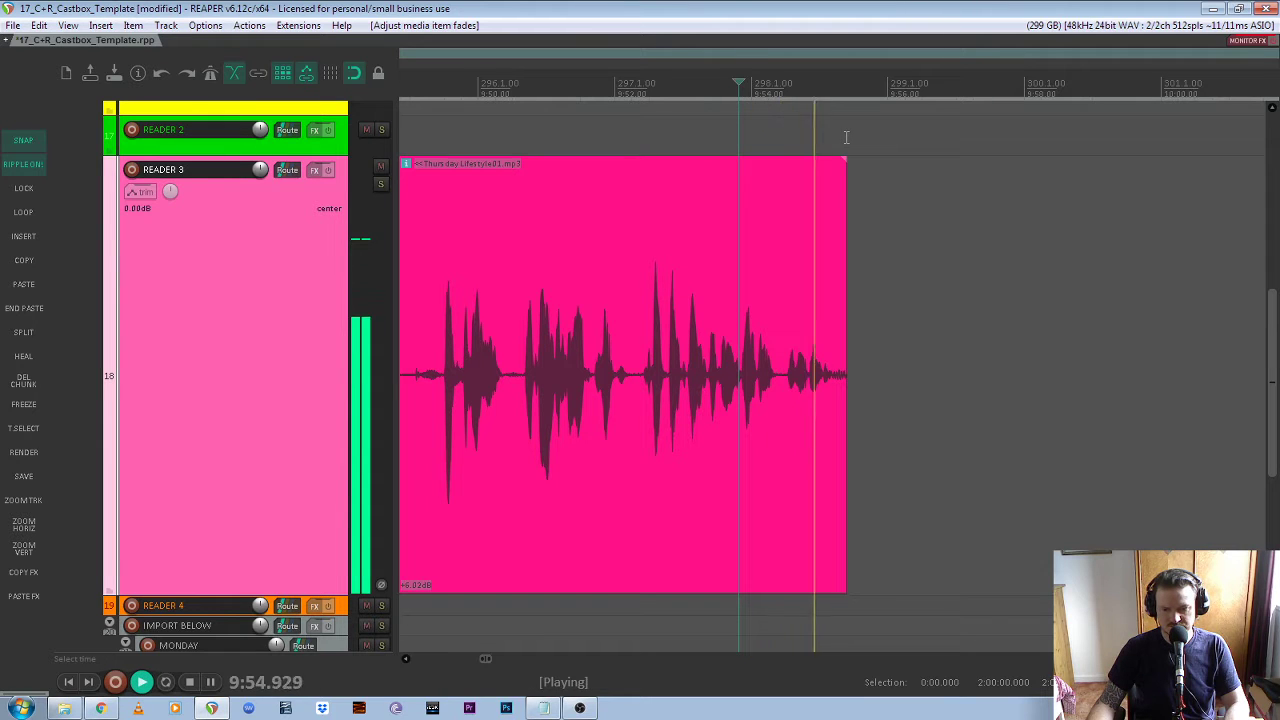
pyautogui.press('space')
pyautogui.scroll(4, 845, 370)
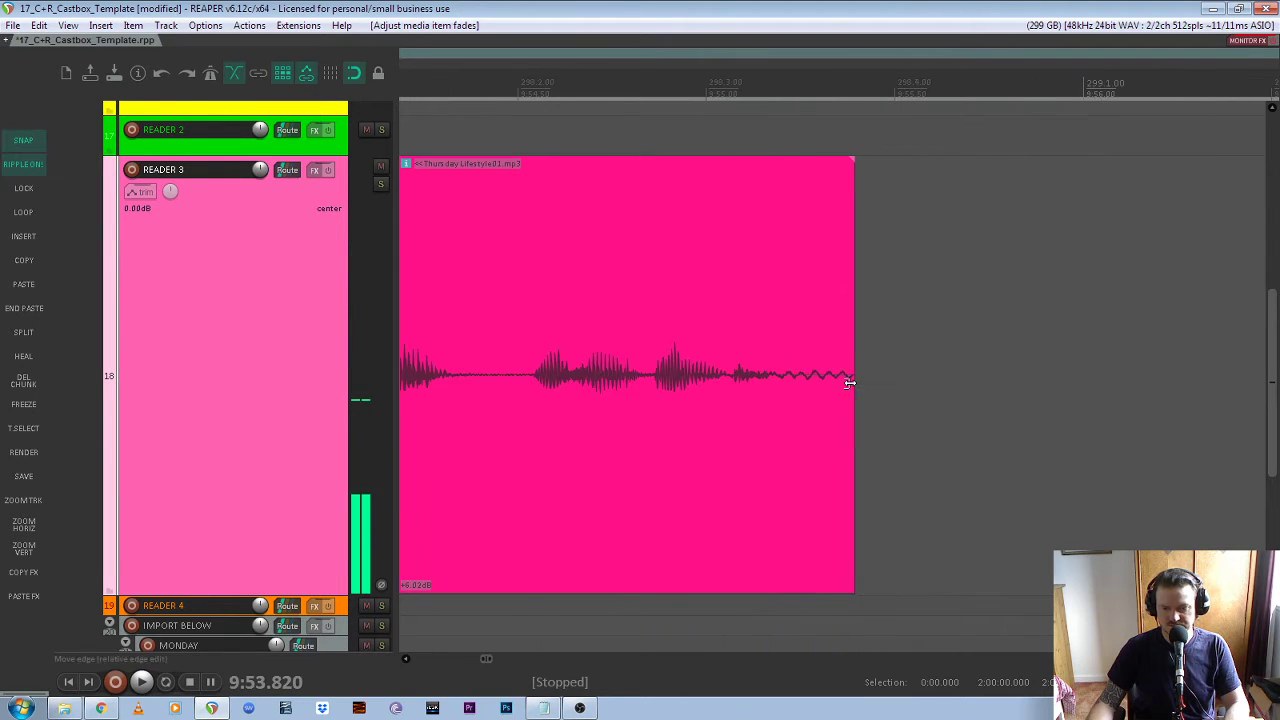
pyautogui.scroll(-5, 830, 352)
pyautogui.scroll(3, 833, 381)
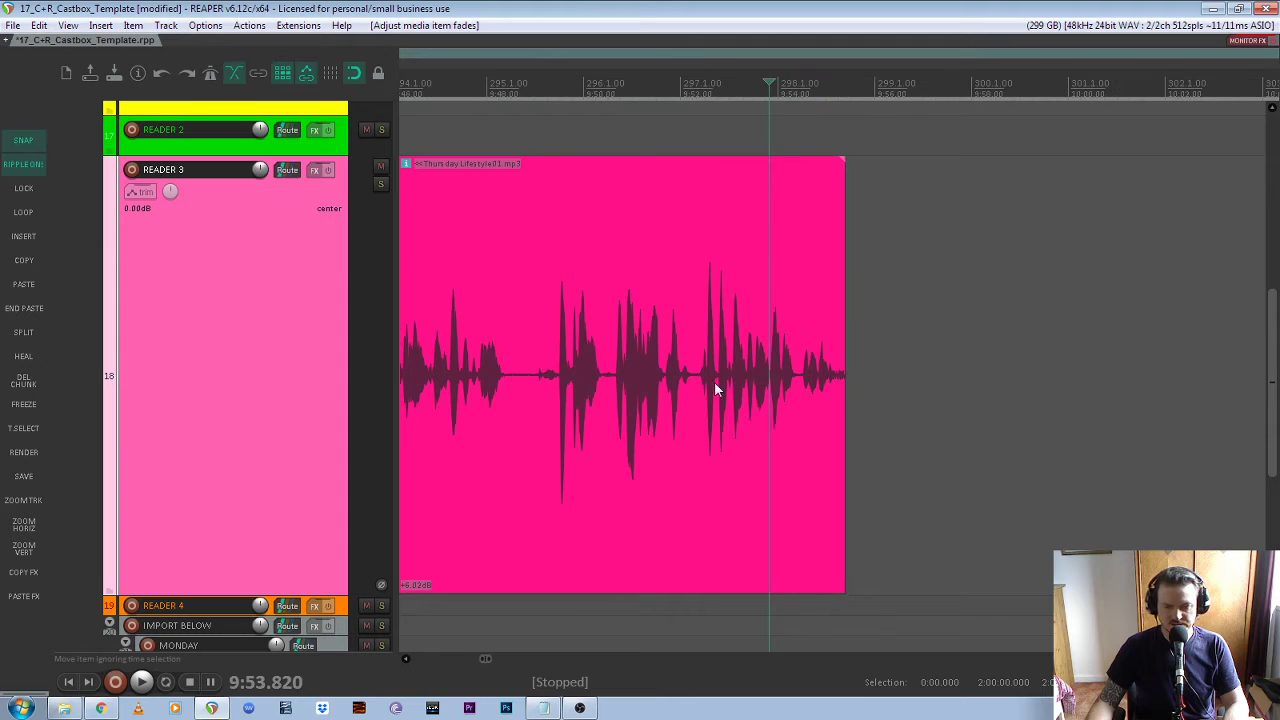
# Paste the combo tone at the end of the Thursday Lifestyle01 item and overlap it with the item's tail as a short crossfade
pyautogui.click(736, 382)
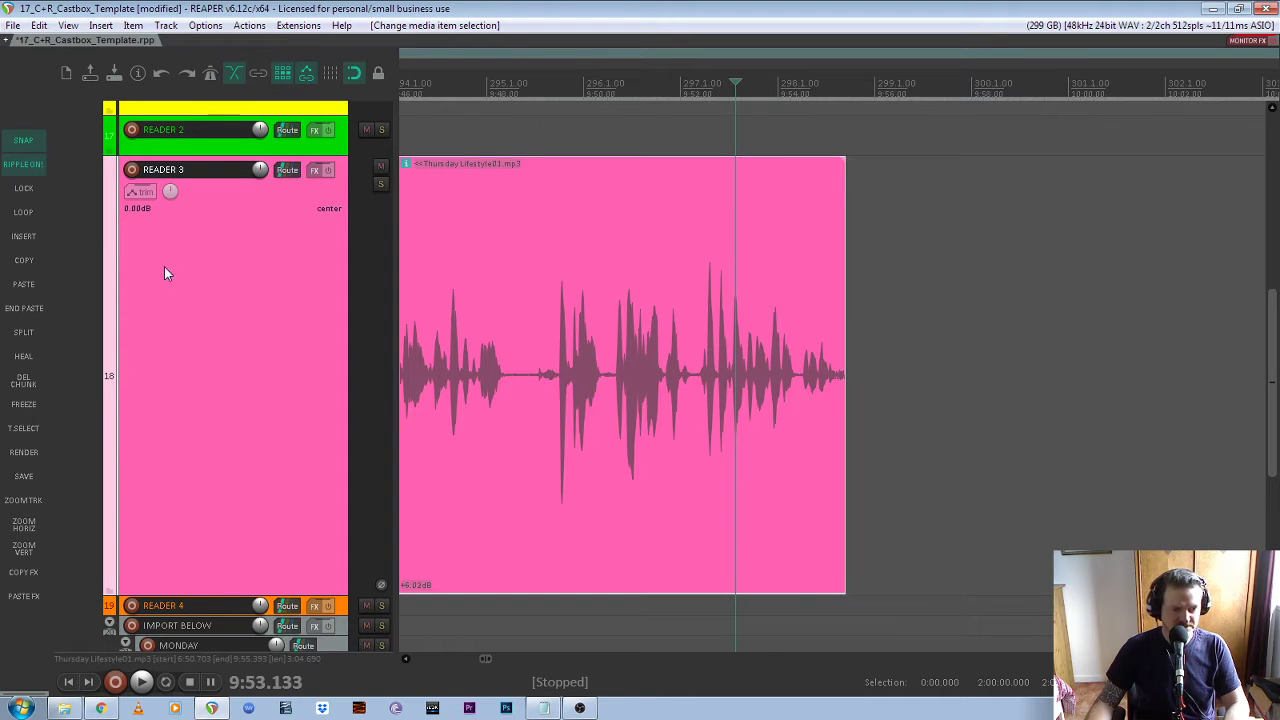
pyautogui.click(28, 314)
pyautogui.scroll(4, 874, 380)
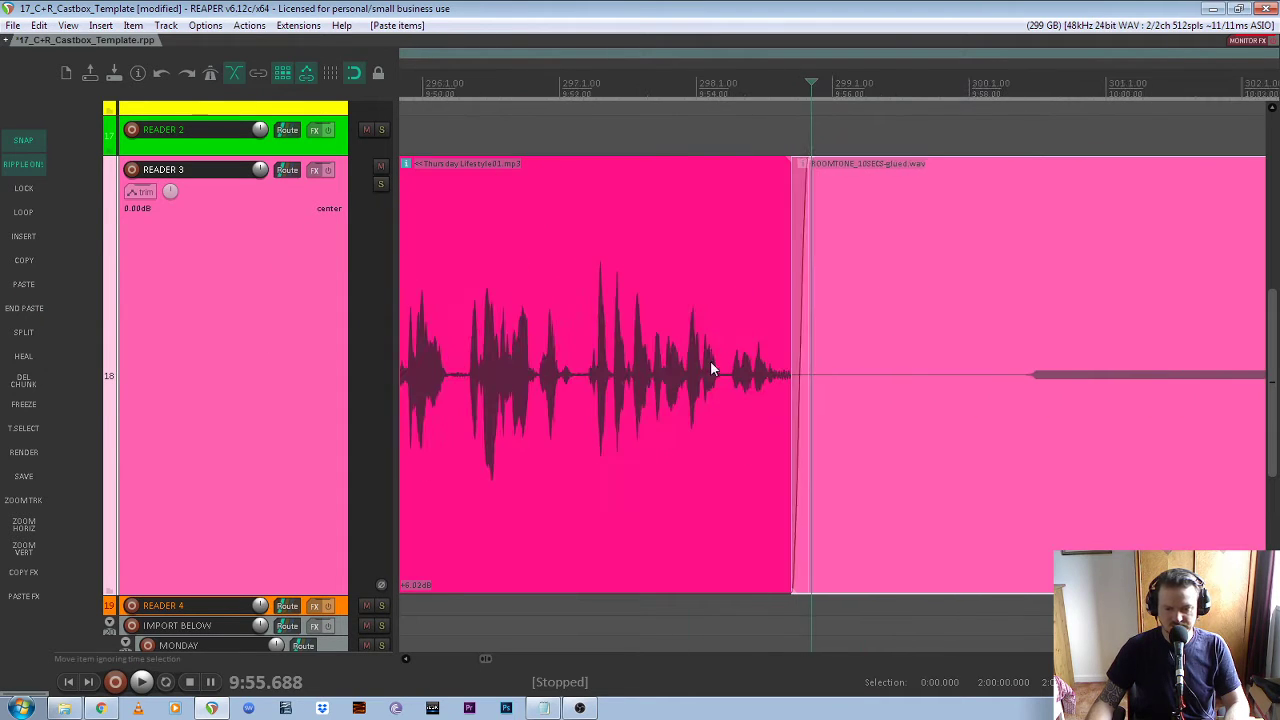
pyautogui.moveTo(1053, 392); pyautogui.dragTo(1026, 393)
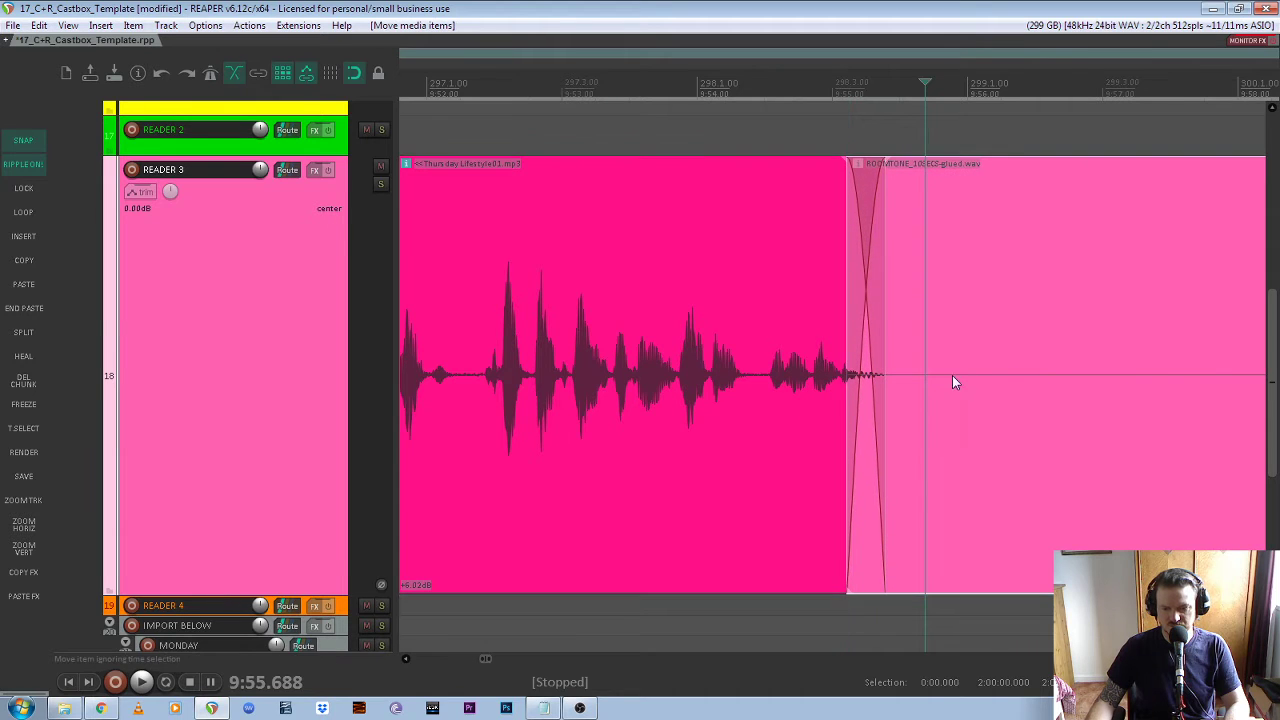
# Play the crossfade between the end of Thursday Lifestyle01 and its combo tone to check the join
pyautogui.scroll(-2, 952, 375)
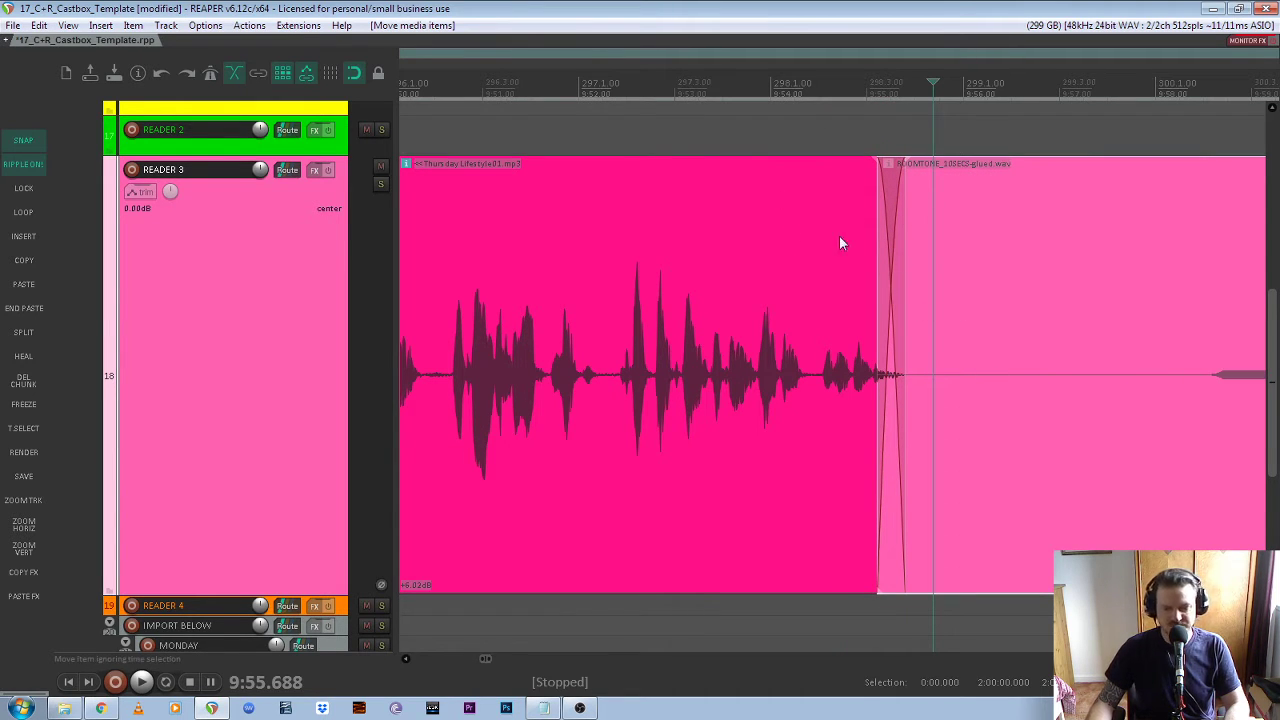
pyautogui.click(688, 92)
pyautogui.press('space')
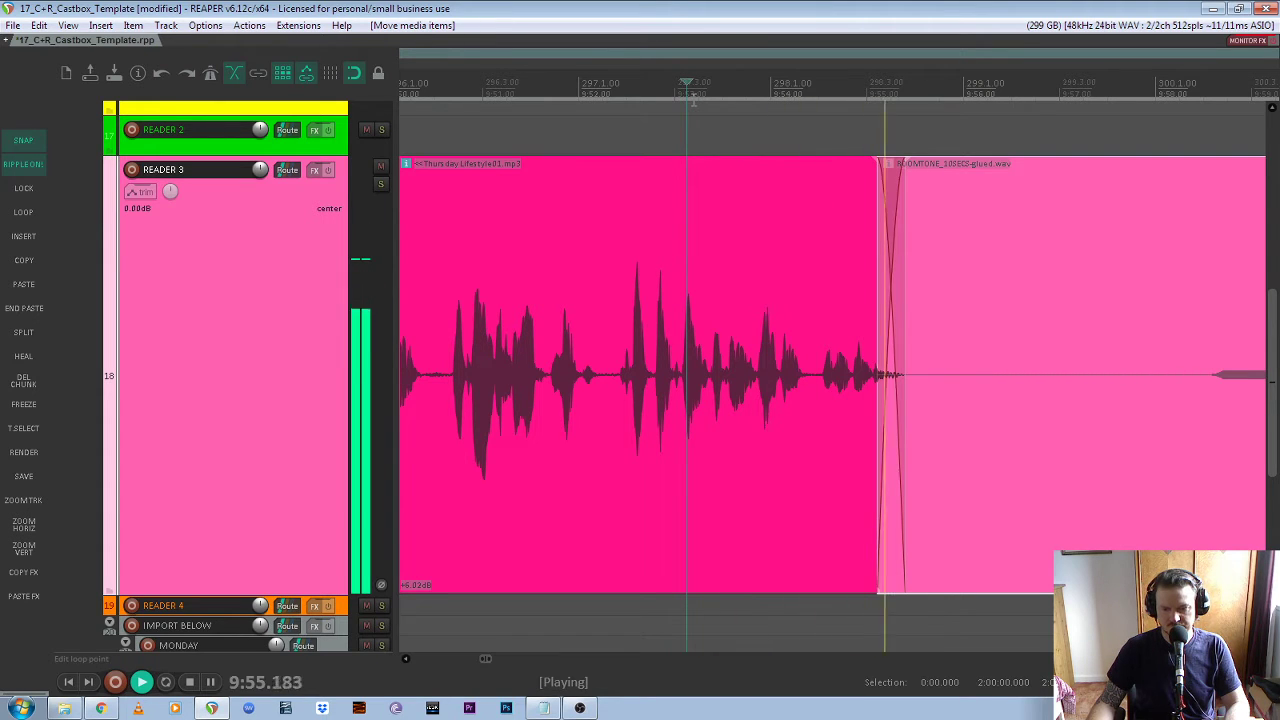
pyautogui.scroll(-3, 1020, 334)
pyautogui.scroll(-2, 1025, 355)
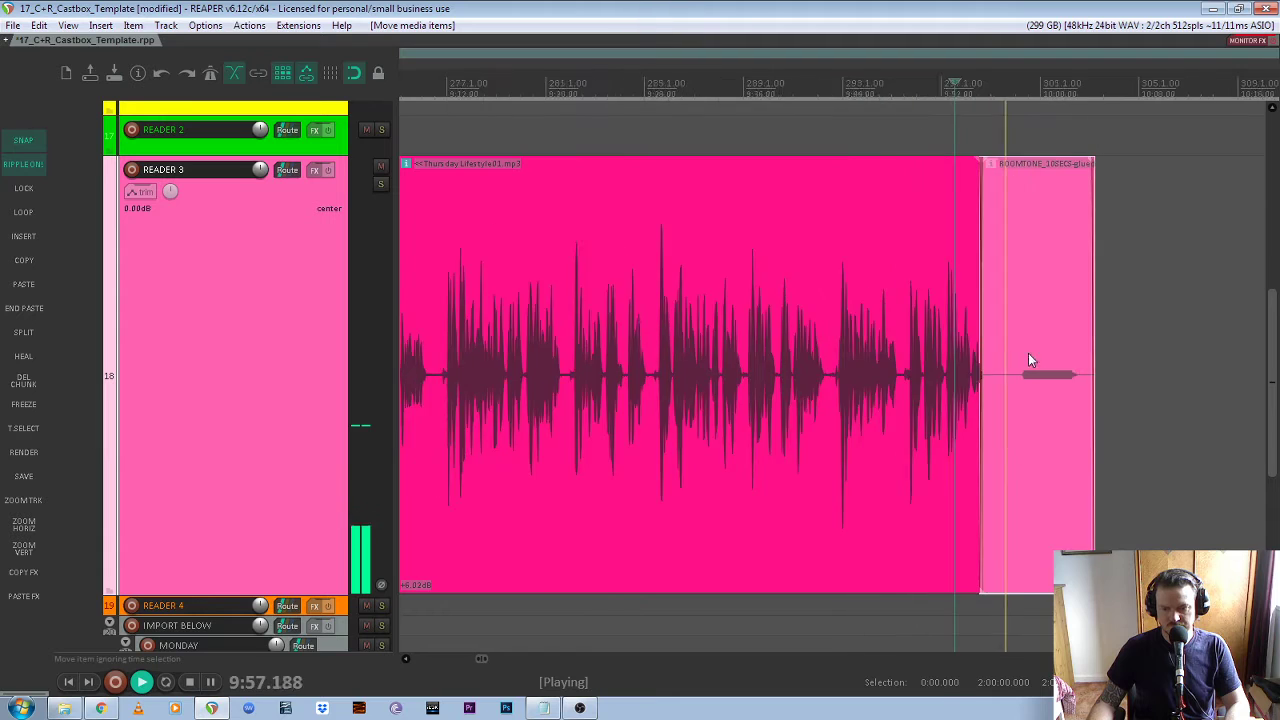
pyautogui.press('space')
# Lock the Thursday Lifestyle01 item together with its combo tone and restore READER 3 to its compact track height
pyautogui.moveTo(1090, 335); pyautogui.dragTo(821, 403)
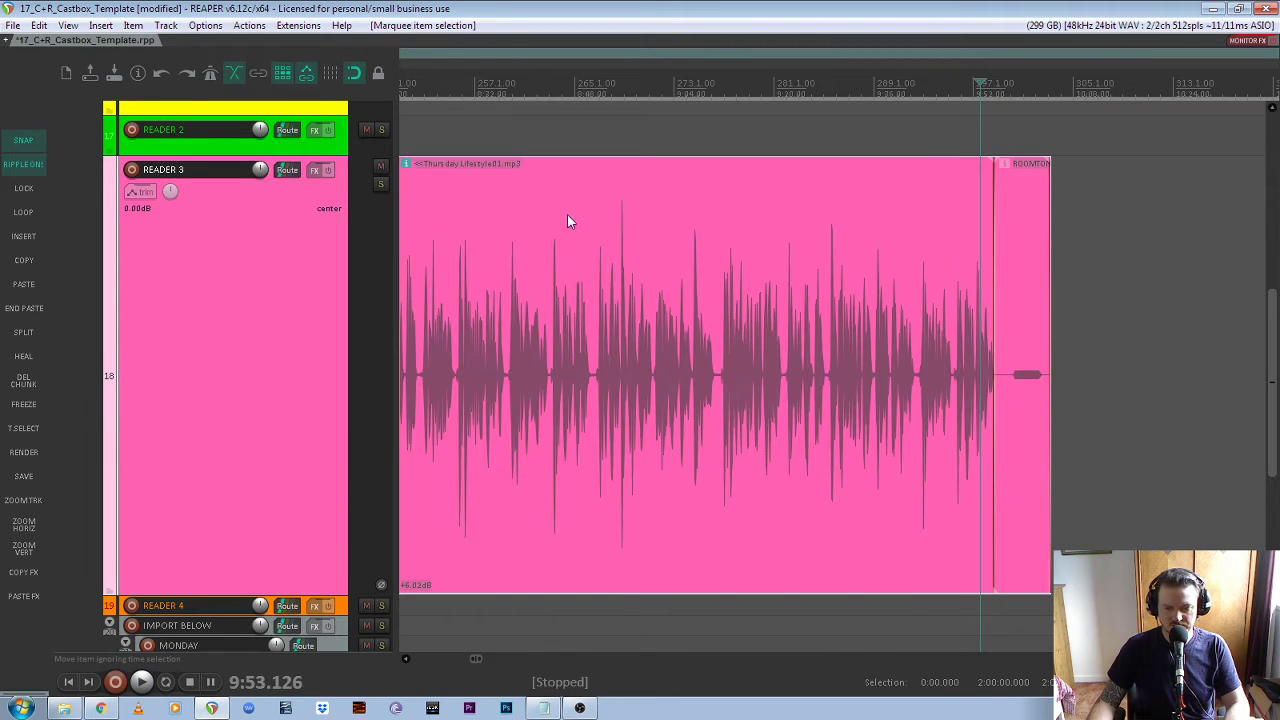
pyautogui.press('l')
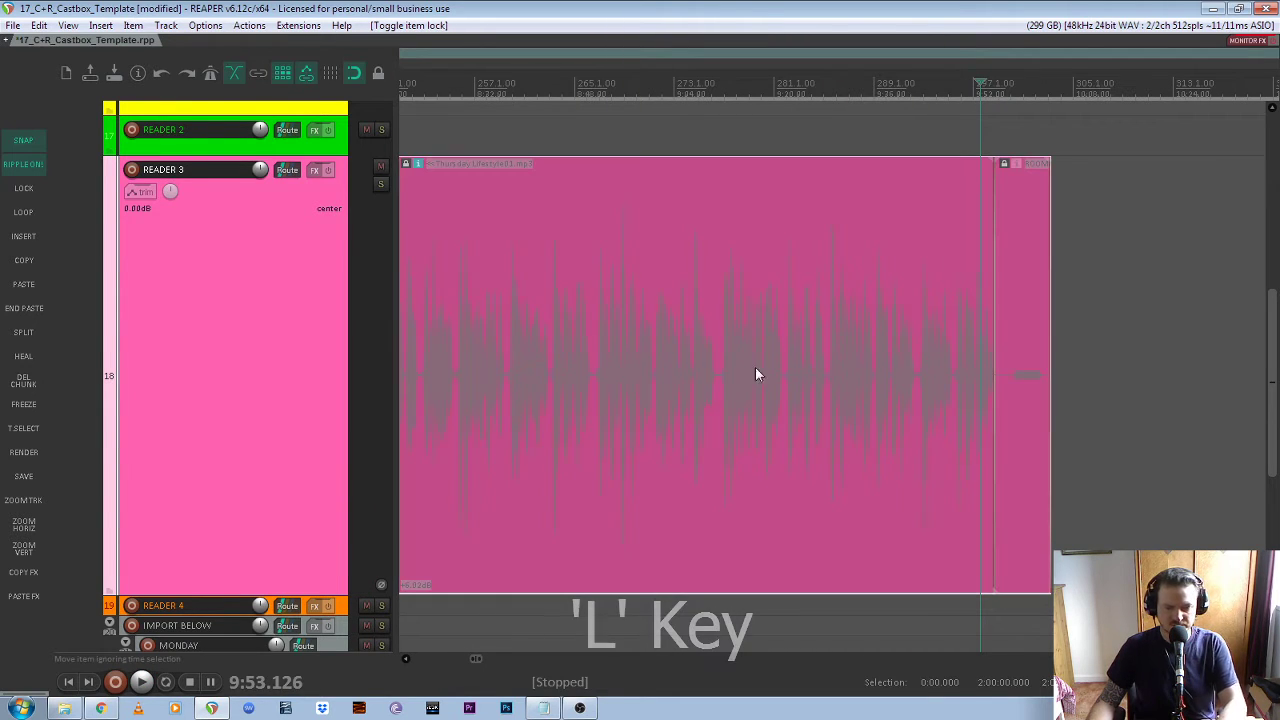
pyautogui.click(23, 500)
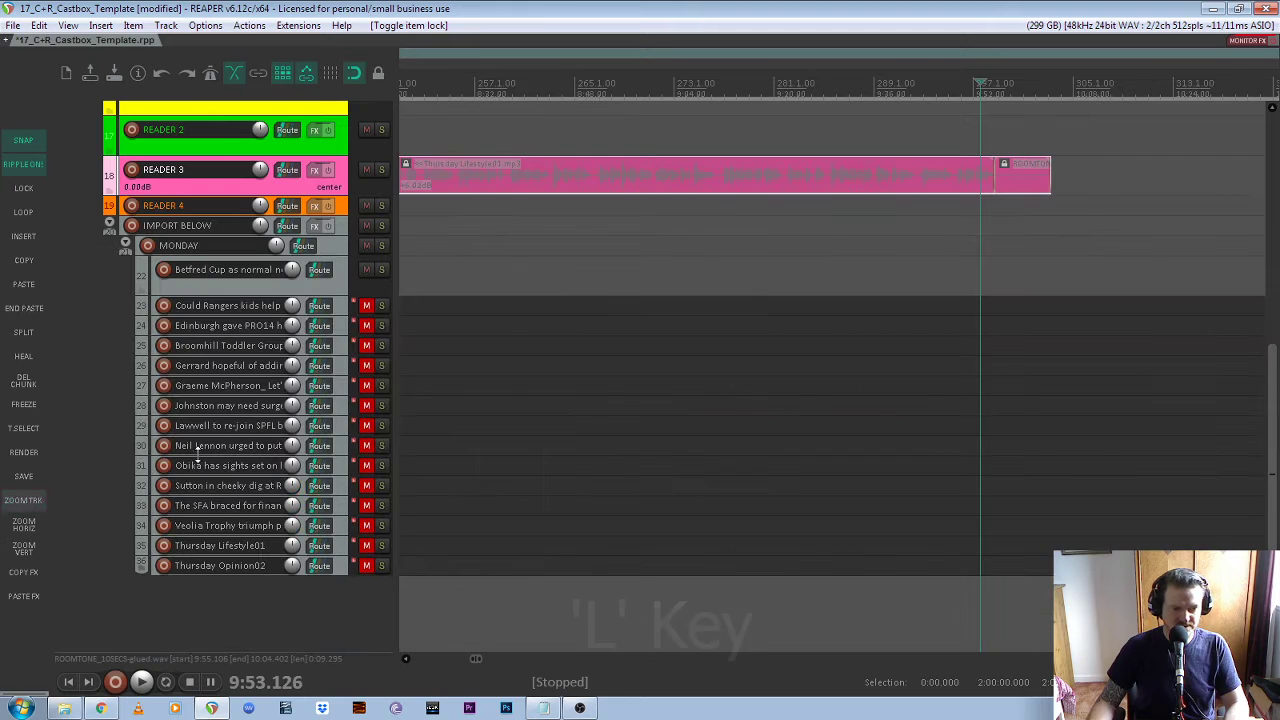
# Listen to the Thursday Opinion02 track in solo from about 2:14 to identify its reader
pyautogui.scroll(-2, 673, 447)
pyautogui.scroll(-2, 628, 510)
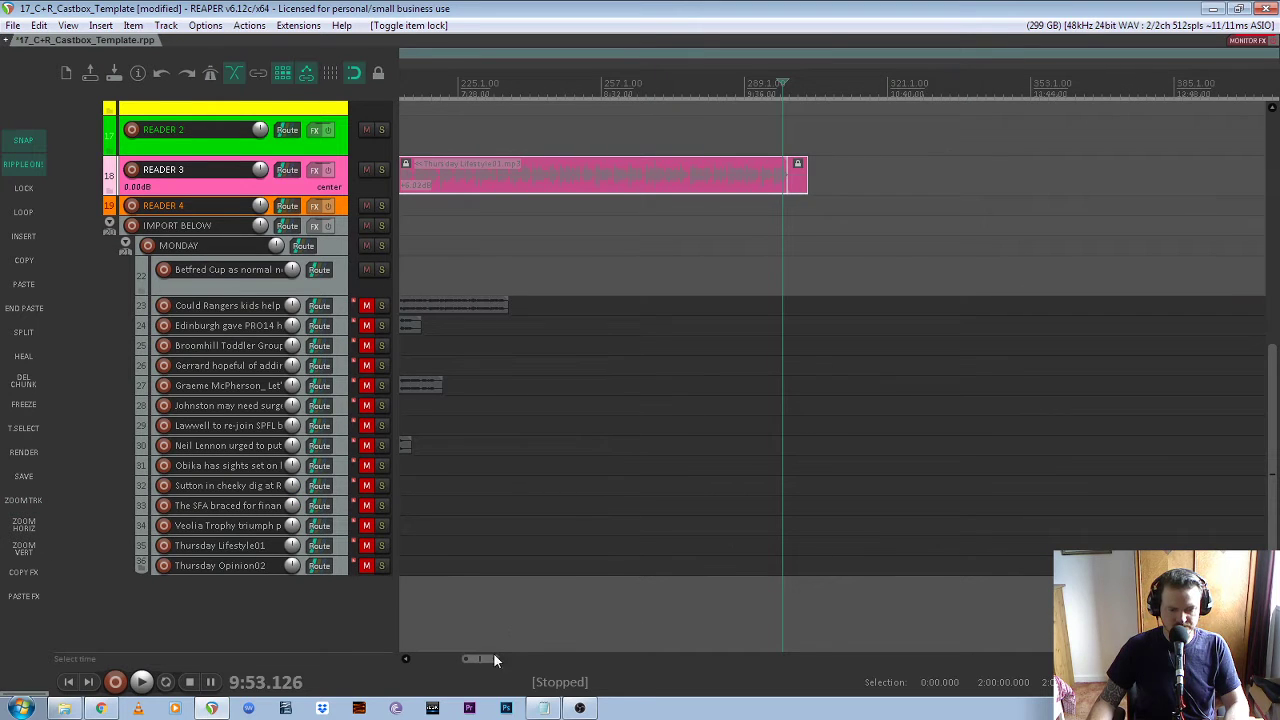
pyautogui.moveTo(493, 659); pyautogui.dragTo(451, 659)
pyautogui.scroll(-4, 497, 506)
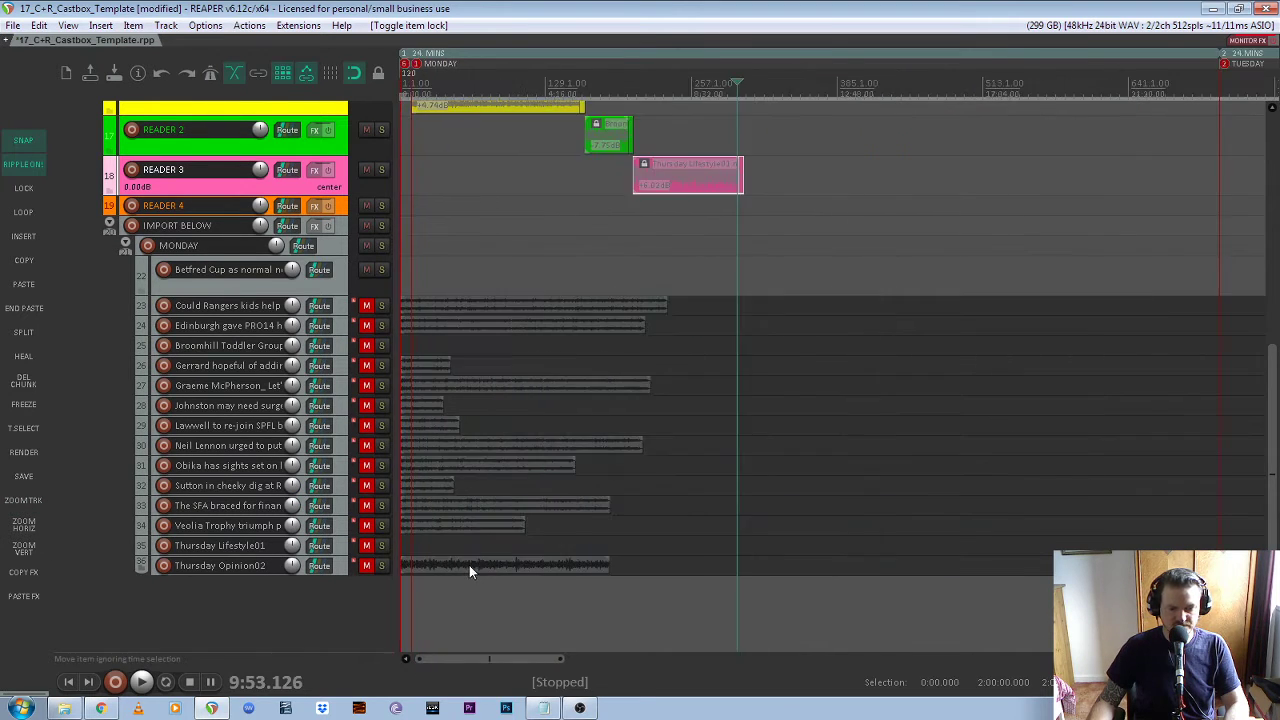
pyautogui.click(474, 565)
pyautogui.click(381, 565)
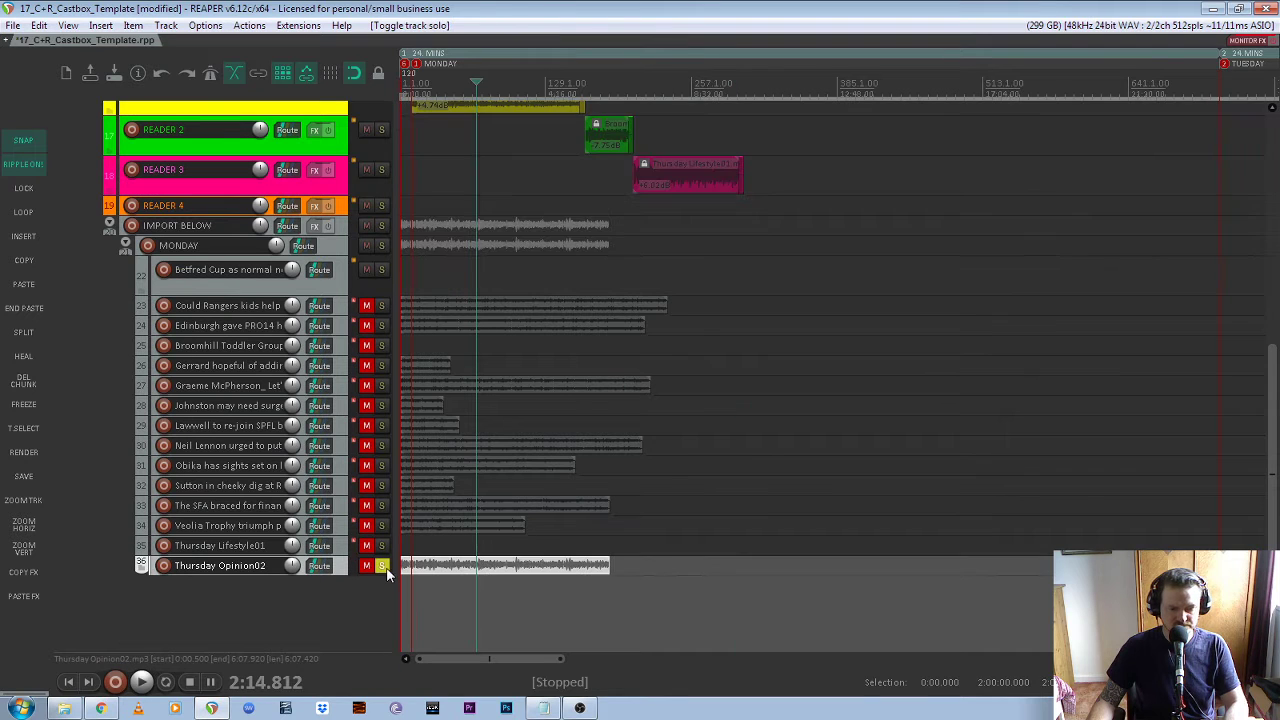
pyautogui.press('space')
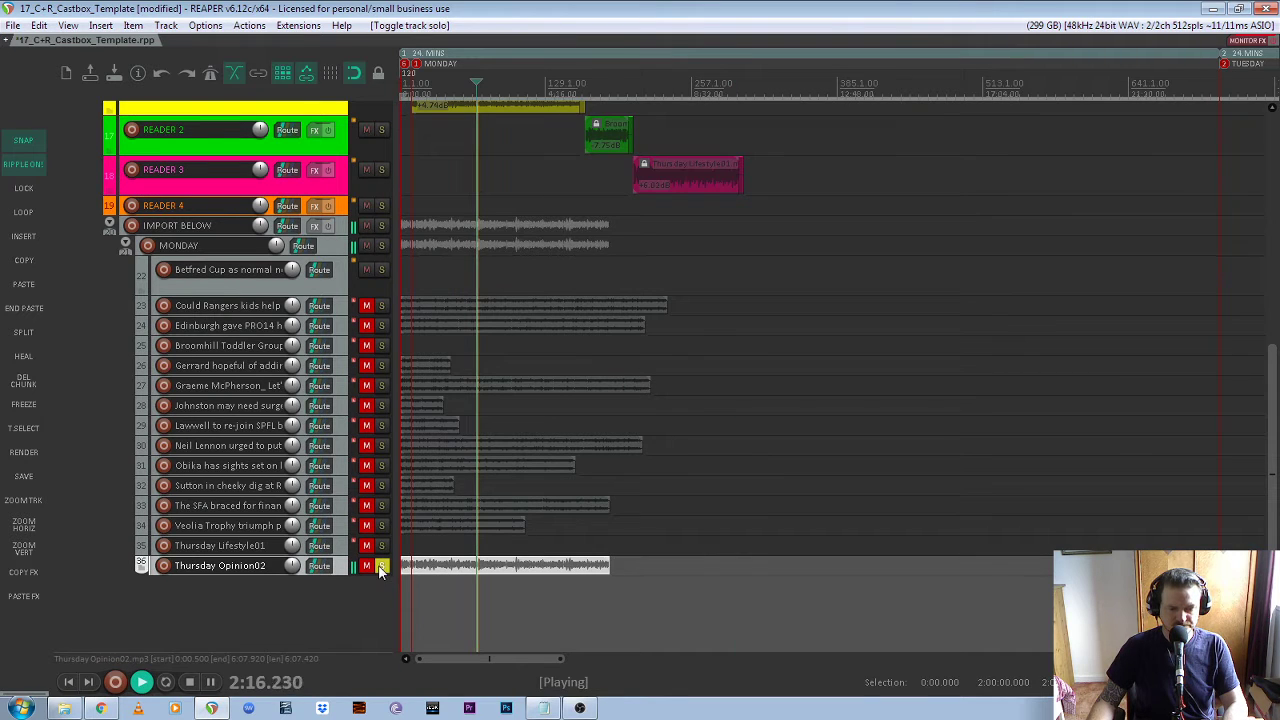
pyautogui.press('space')
pyautogui.click(381, 565)
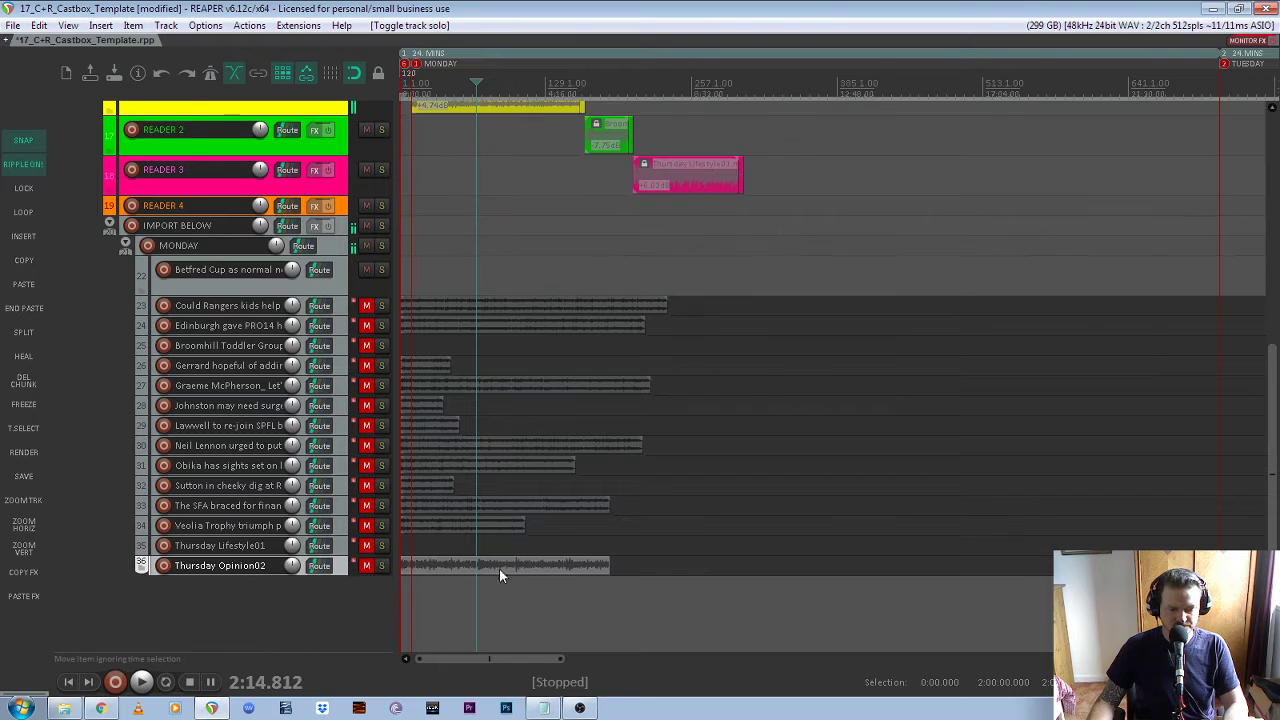
# Move the Thursday Opinion02 item to READER 4, starting where the READER 3 combo tone ends
pyautogui.moveTo(489, 566); pyautogui.dragTo(850, 208)
pyautogui.scroll(5, 850, 207)
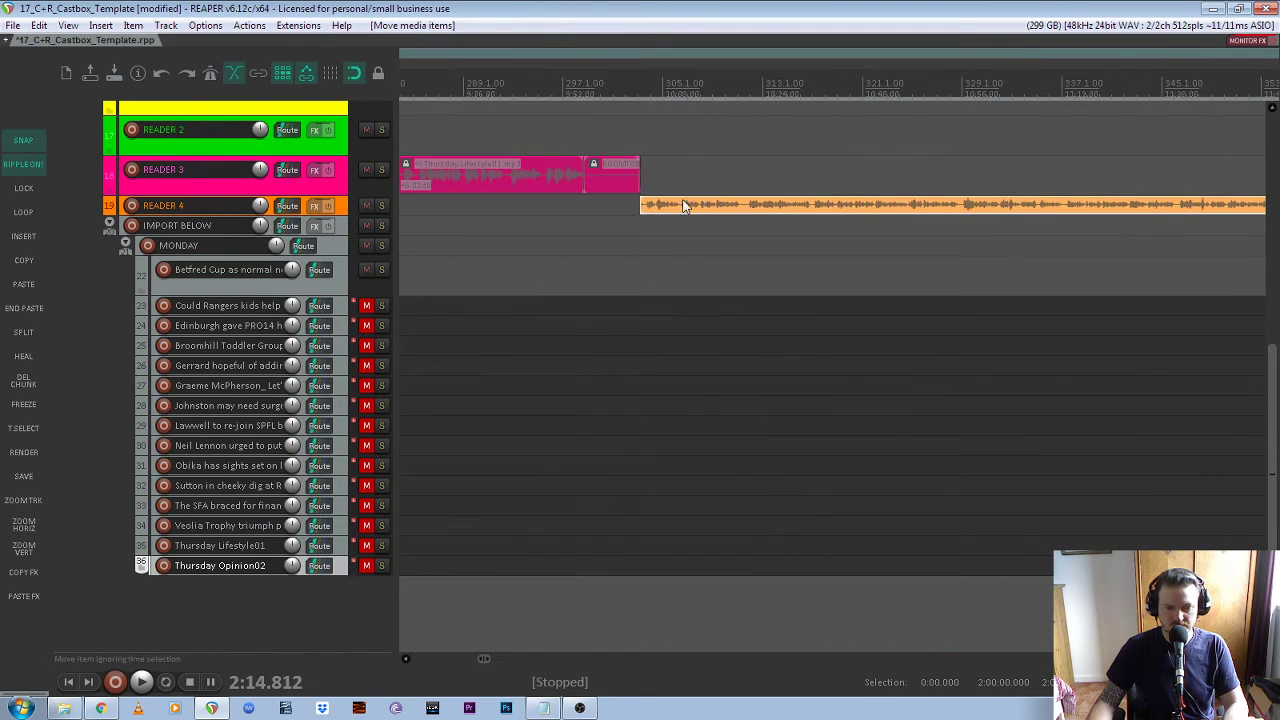
# Butt the Thursday Opinion02 clip on READER 4 against the end of READER 3's room tone and enlarge the READER 4 track
pyautogui.scroll(2, 637, 204)
pyautogui.moveTo(686, 206)
pyautogui.mouseDown()
pyautogui.moveTo(757, 212)
pyautogui.moveTo(707, 212)
pyautogui.mouseUp()
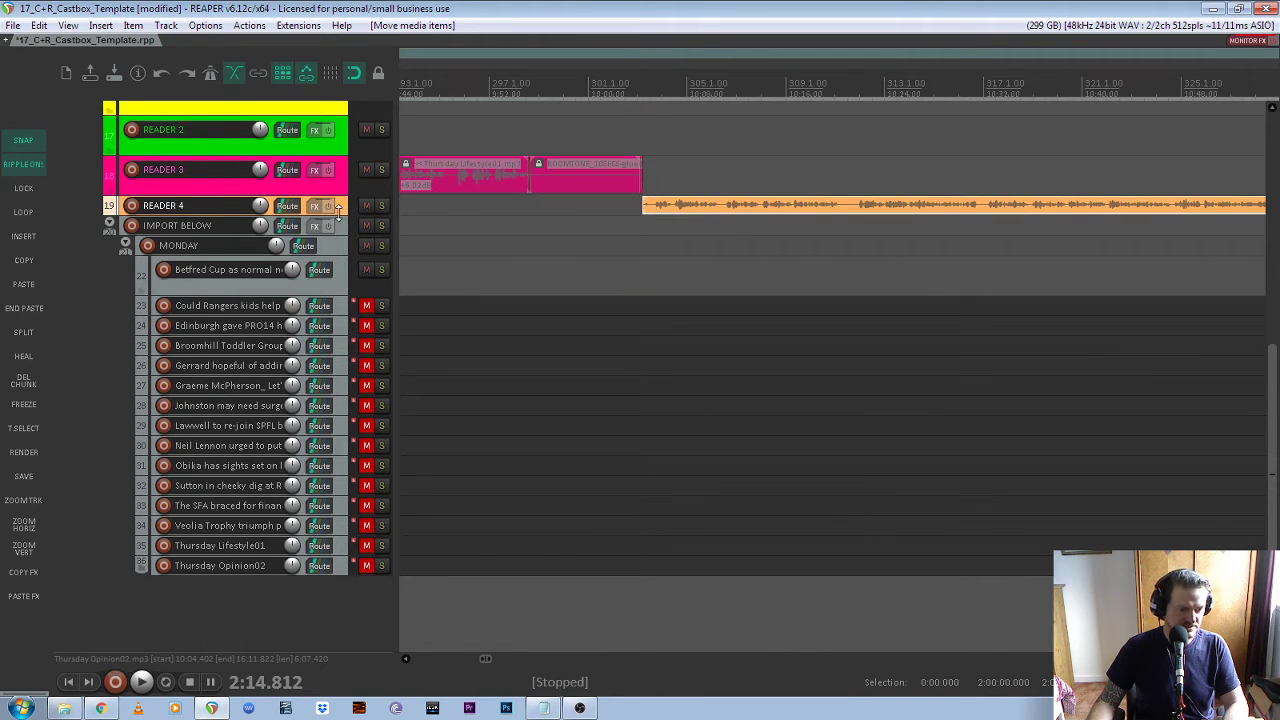
pyautogui.click(38, 500)
pyautogui.scroll(-1, 193, 469)
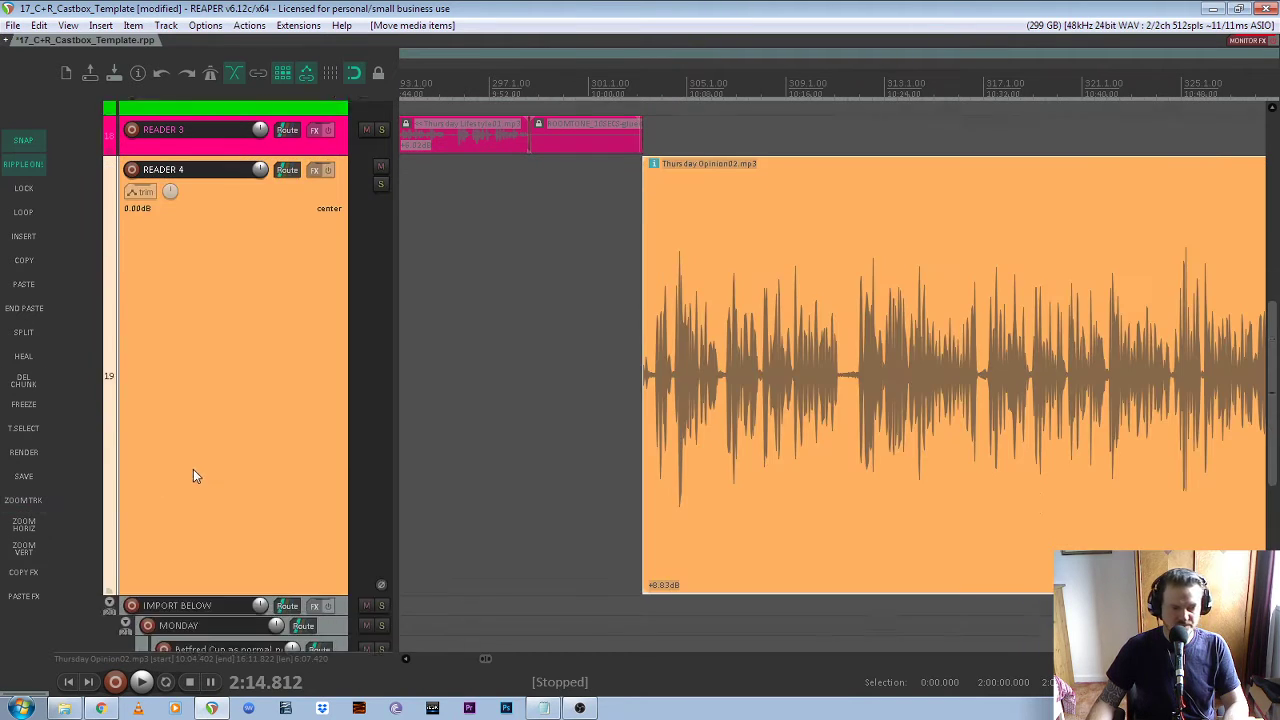
# Split the Thursday Opinion02 clip at about 10:05.36, just before the speech, and remove the noisy lead-in so its start stays flush
pyautogui.scroll(2, 713, 355)
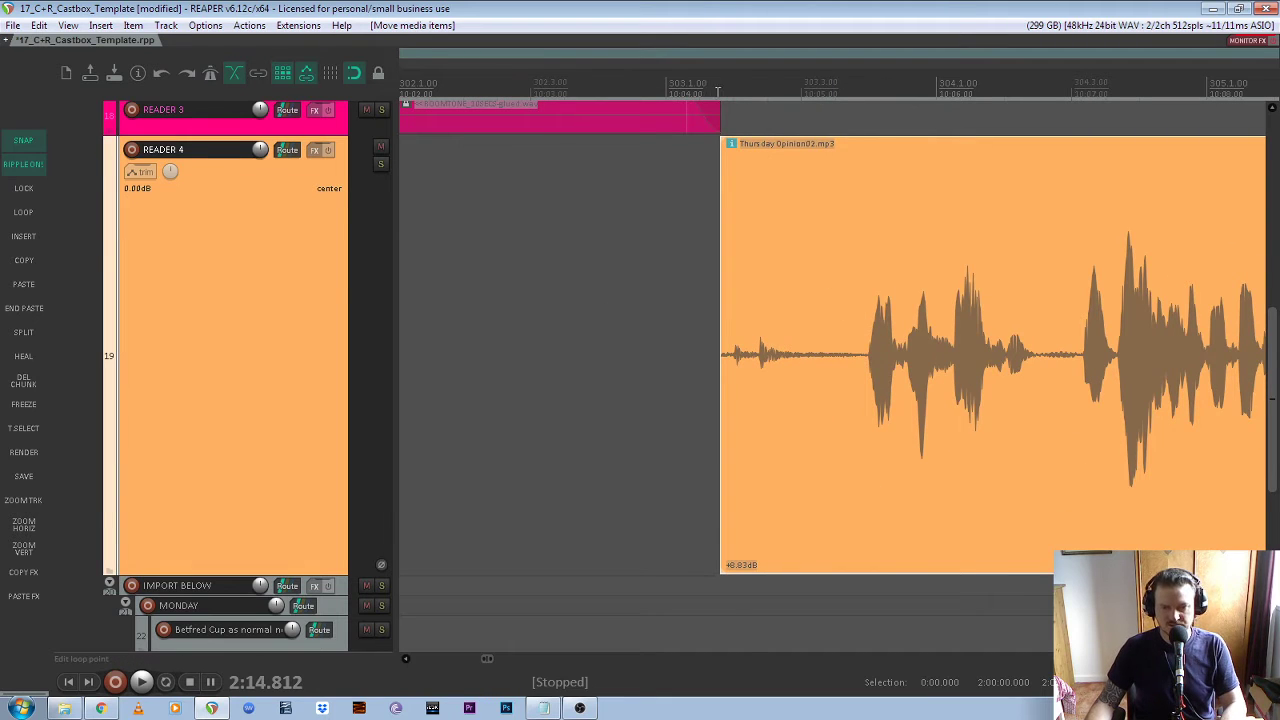
pyautogui.click(715, 355)
pyautogui.press('space')
pyautogui.press('space')
pyautogui.click(849, 358)
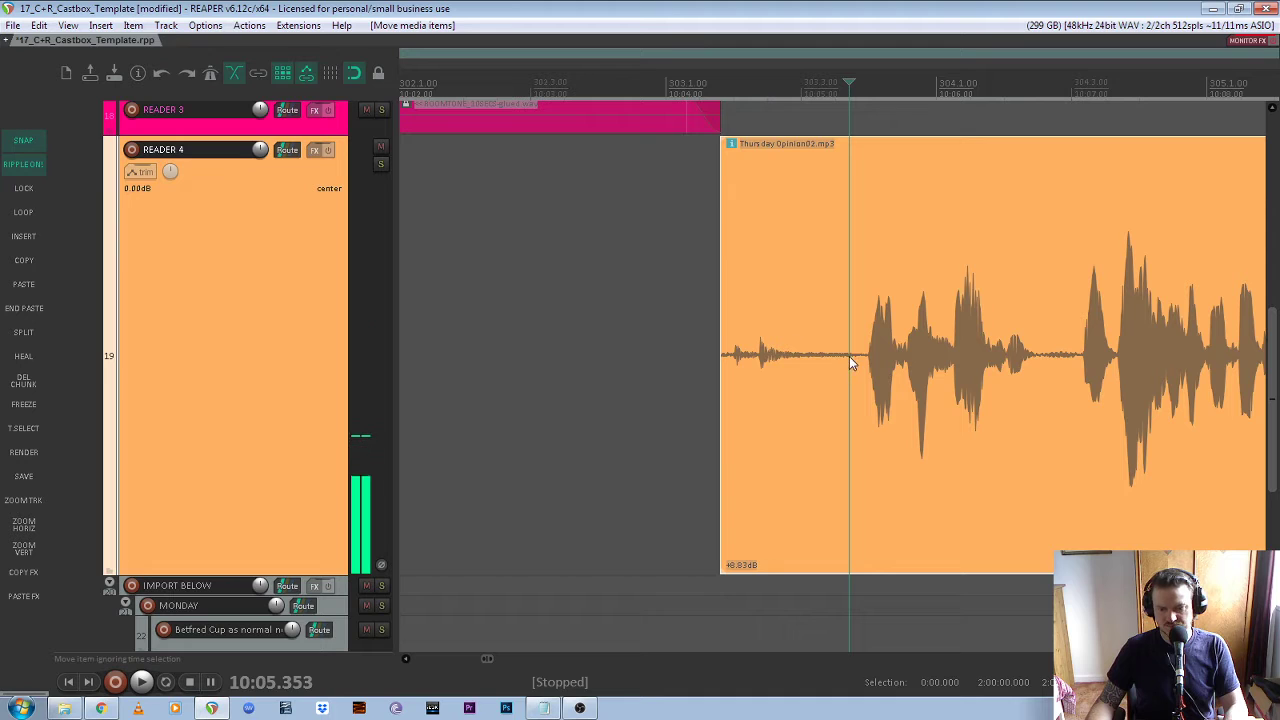
pyautogui.click(850, 356)
pyautogui.press('s')
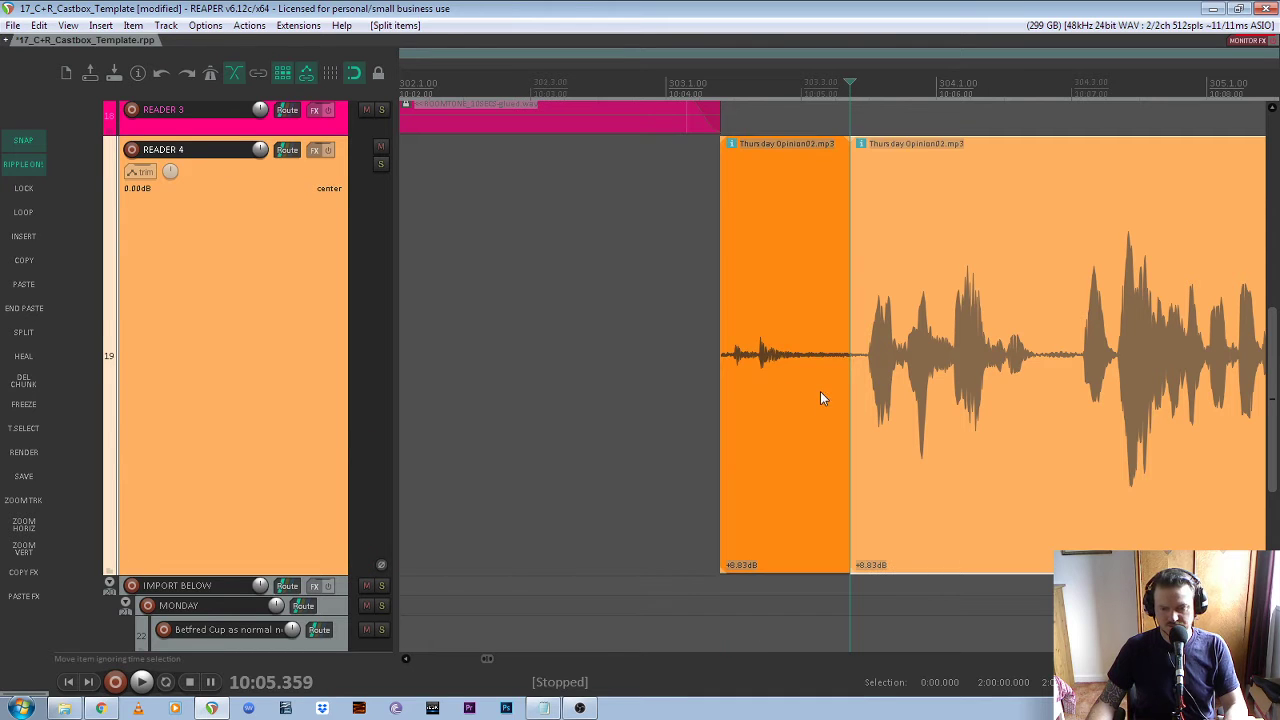
pyautogui.click(816, 389)
pyautogui.moveTo(816, 389); pyautogui.dragTo(897, 400)
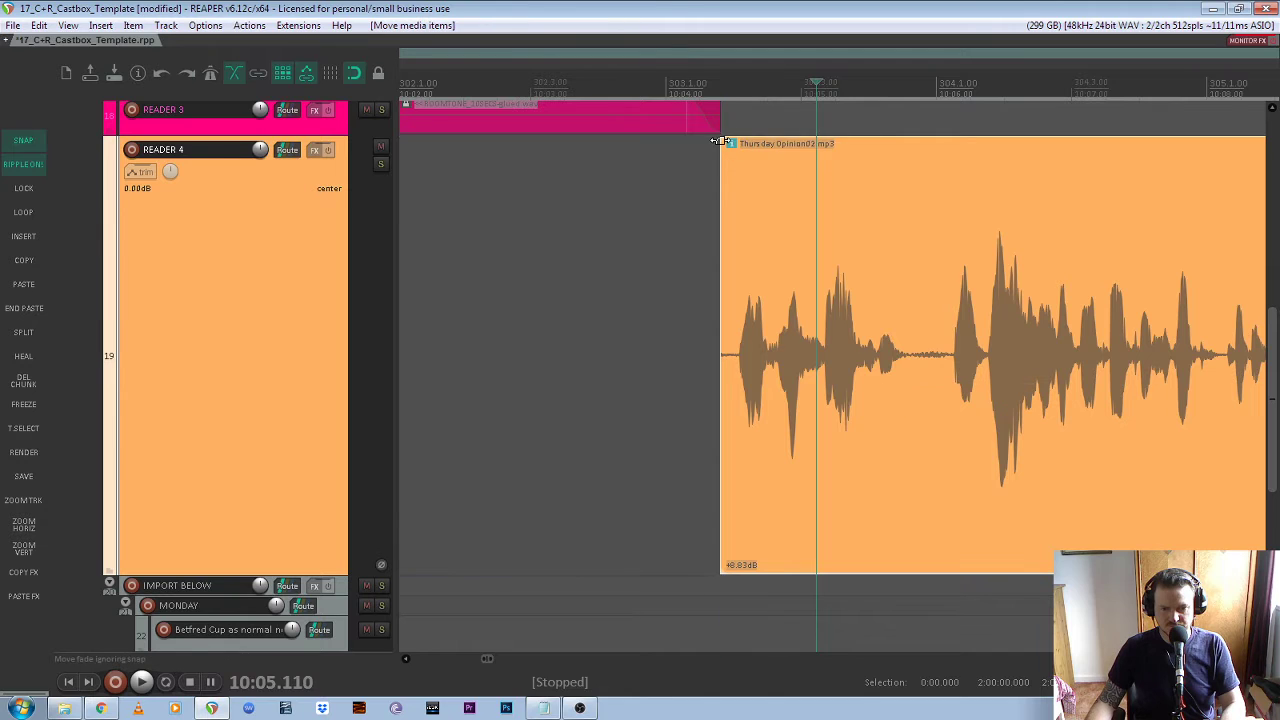
# Add a short fade-in to the start of the Thursday Opinion02 clip and play the transition from 10:03.430
pyautogui.moveTo(716, 141); pyautogui.dragTo(736, 142)
pyautogui.click(591, 73)
pyautogui.press('space')
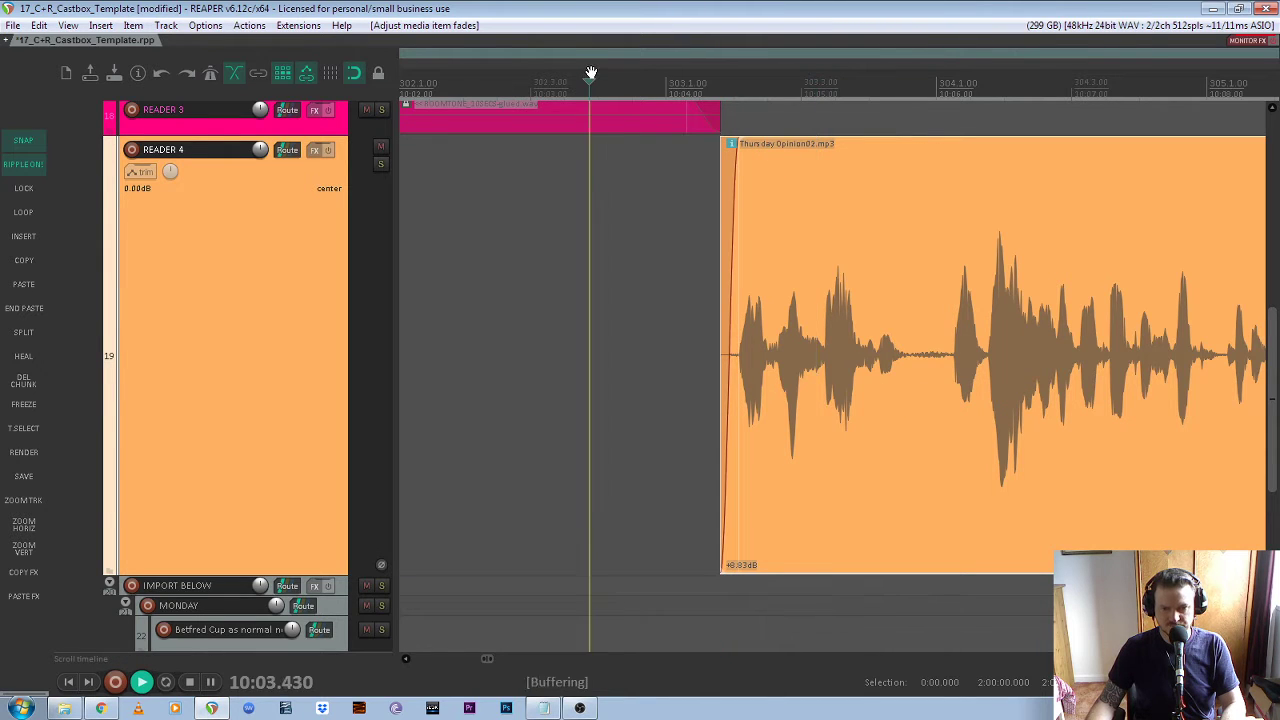
pyautogui.scroll(-5, 709, 338)
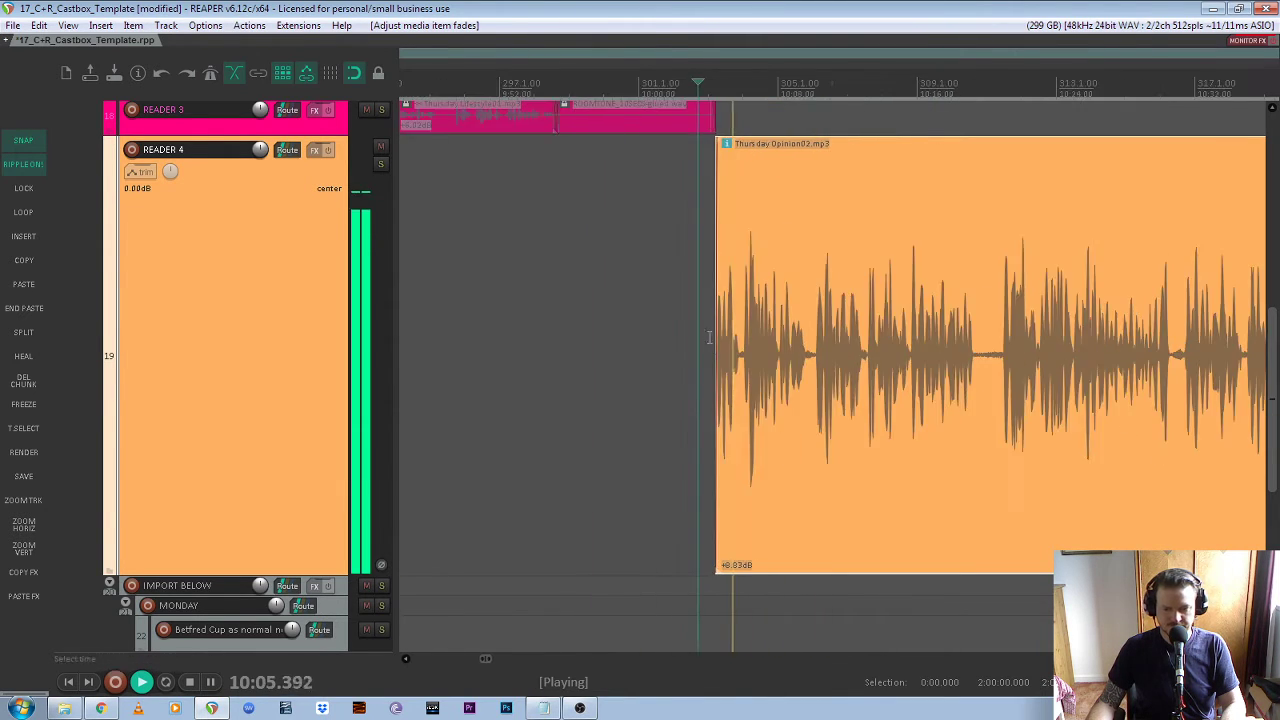
pyautogui.scroll(-3, 705, 336)
pyautogui.press('space')
# Play the last few seconds of the Thursday Opinion02 clip from 16:07.412 to check how it ends
pyautogui.click(863, 351)
pyautogui.scroll(3, 1029, 351)
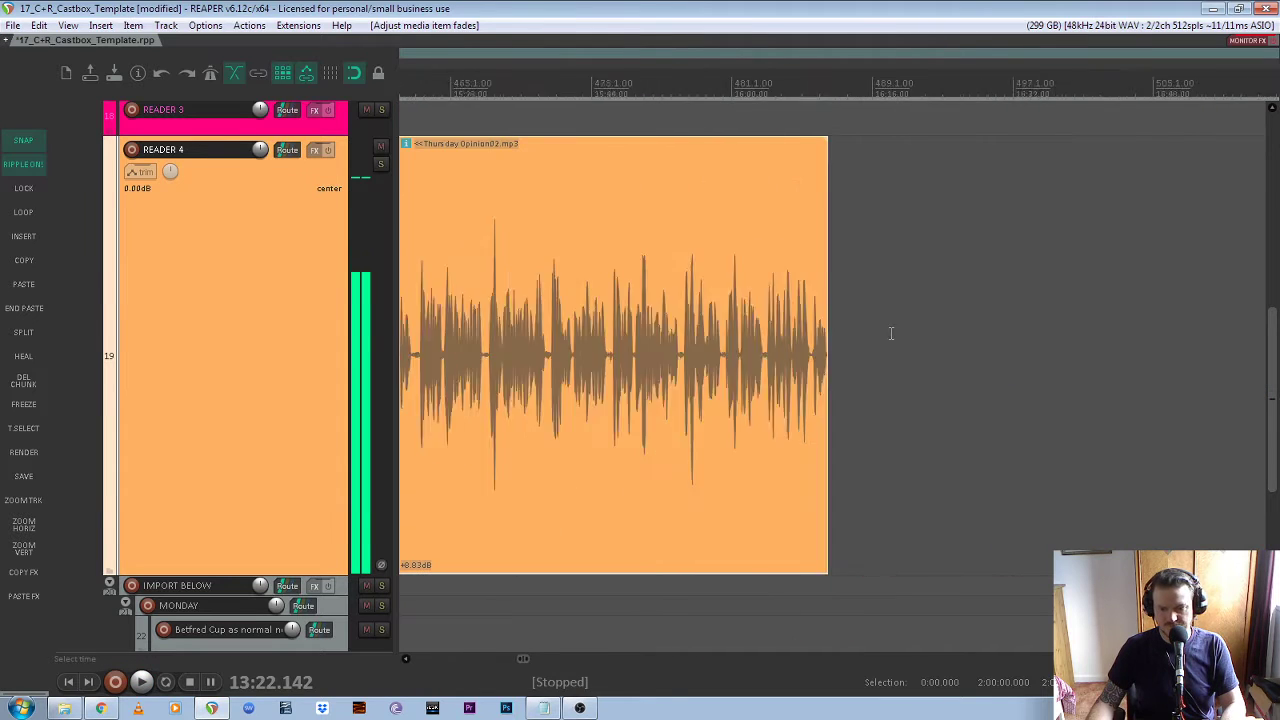
pyautogui.scroll(3, 784, 354)
pyautogui.click(646, 352)
pyautogui.press('space')
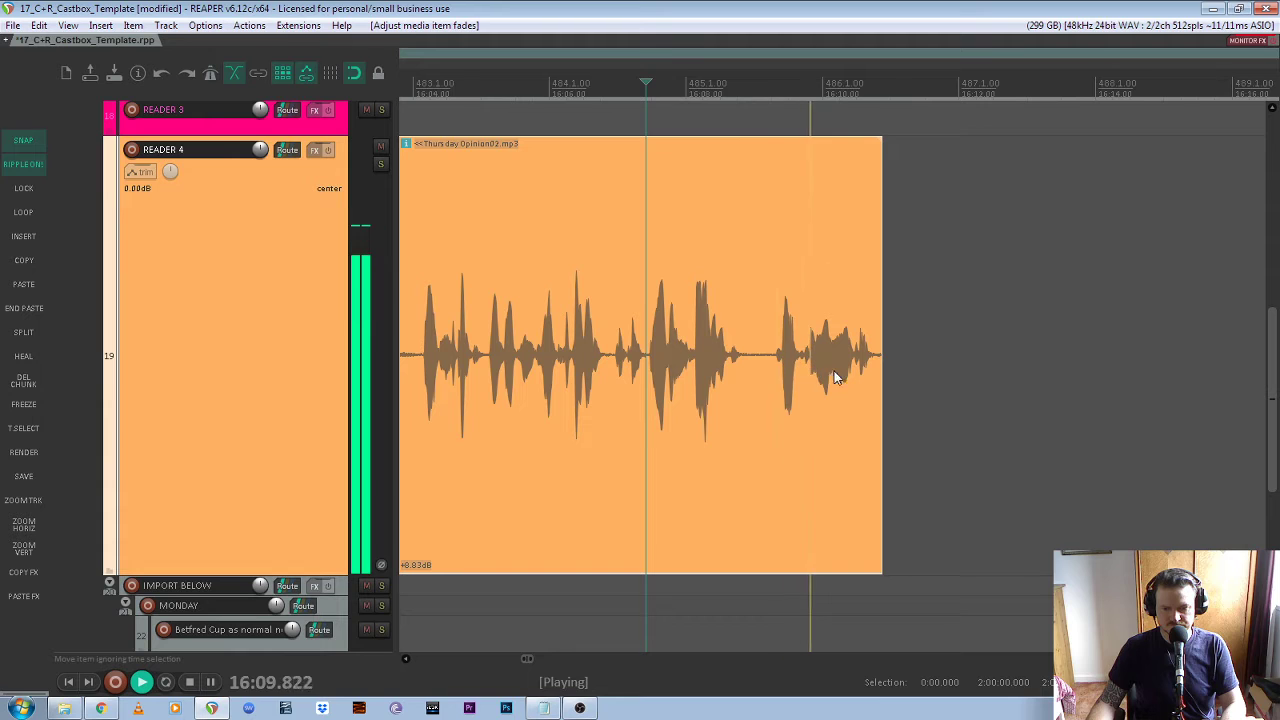
pyautogui.press('space')
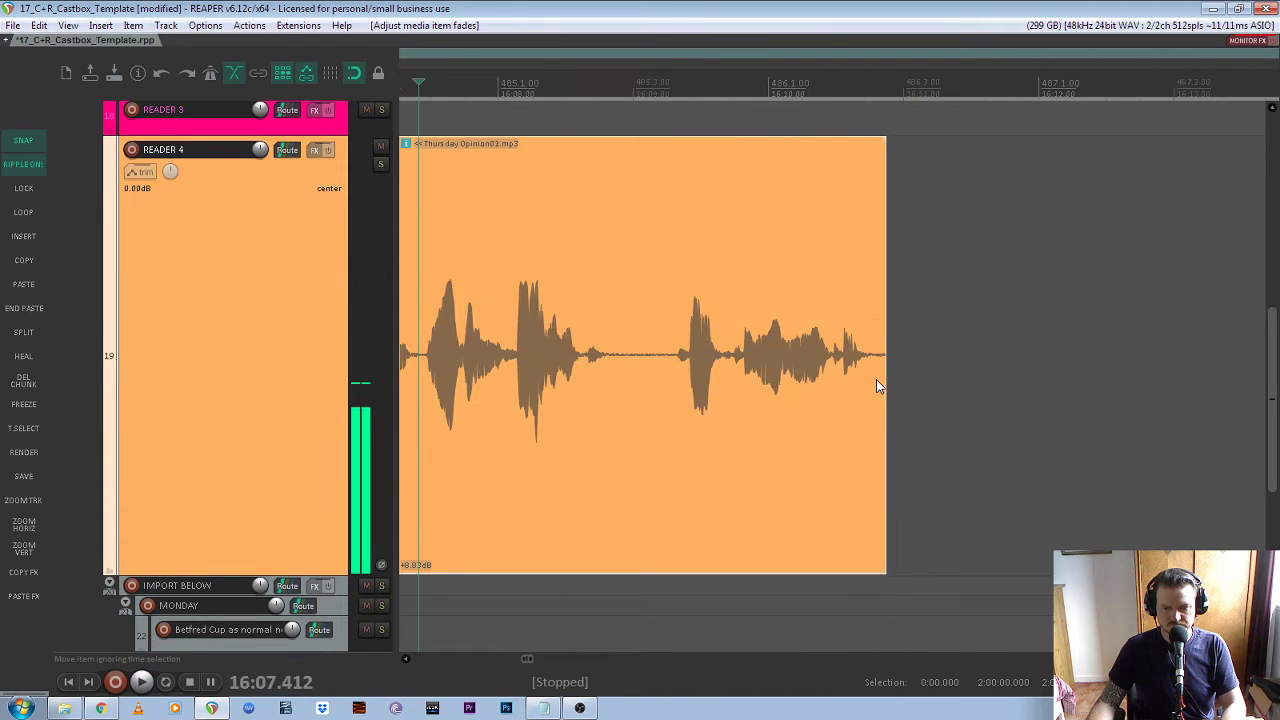
# Paste the ROOMTONE_10SECS-glued.wav clip at the end of Thursday Opinion02 and overlap them slightly to form a short crossfade
pyautogui.scroll(-2, 876, 379)
pyautogui.click(764, 364)
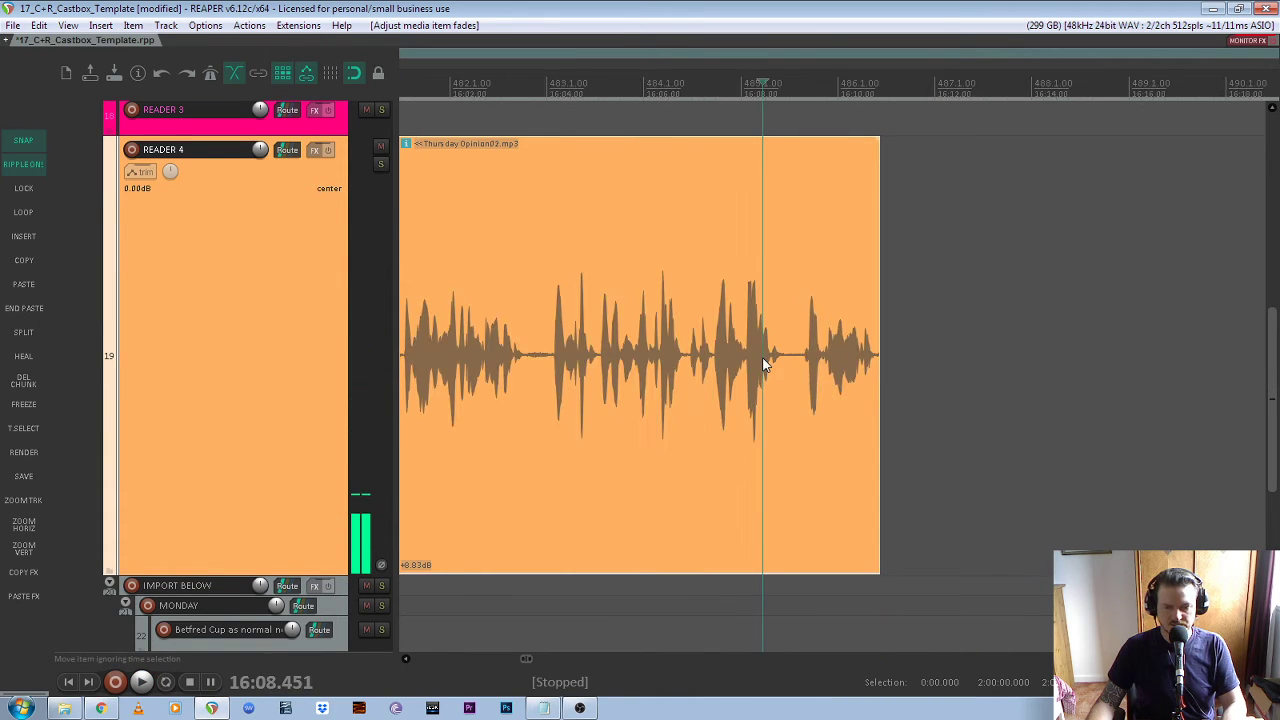
pyautogui.click(18, 312)
pyautogui.scroll(-2, 740, 340)
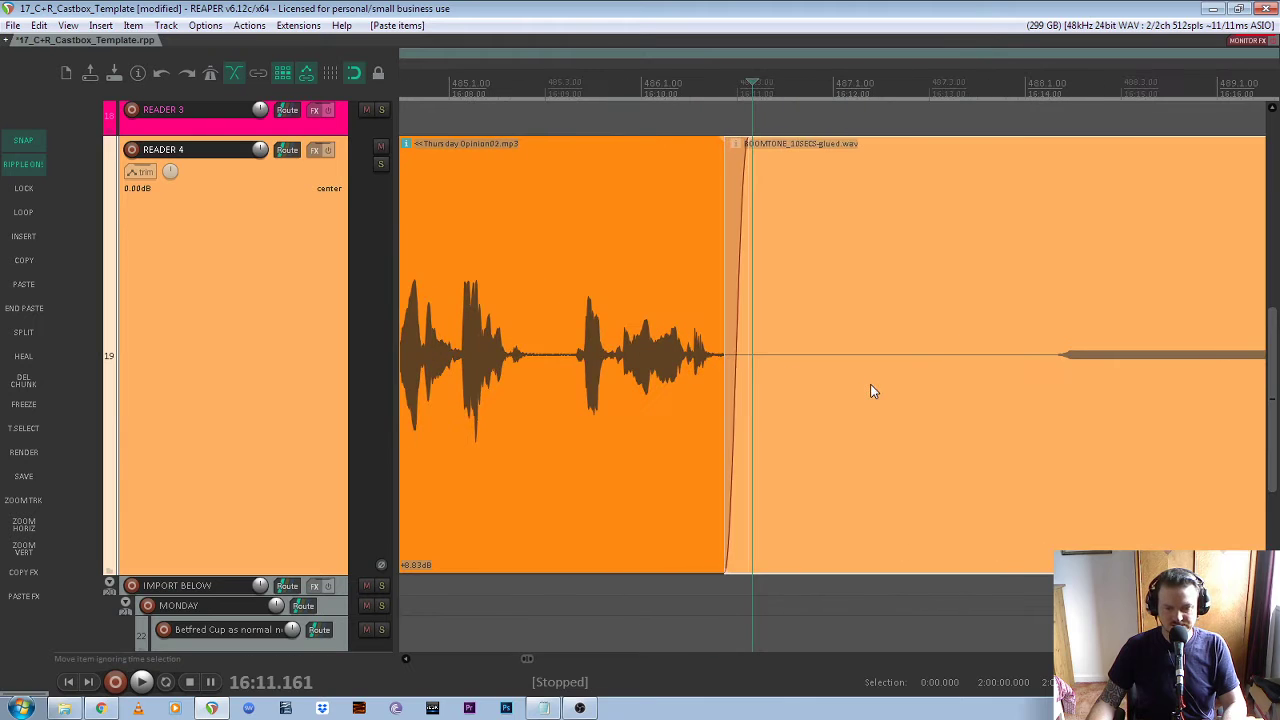
pyautogui.moveTo(866, 392); pyautogui.dragTo(846, 403)
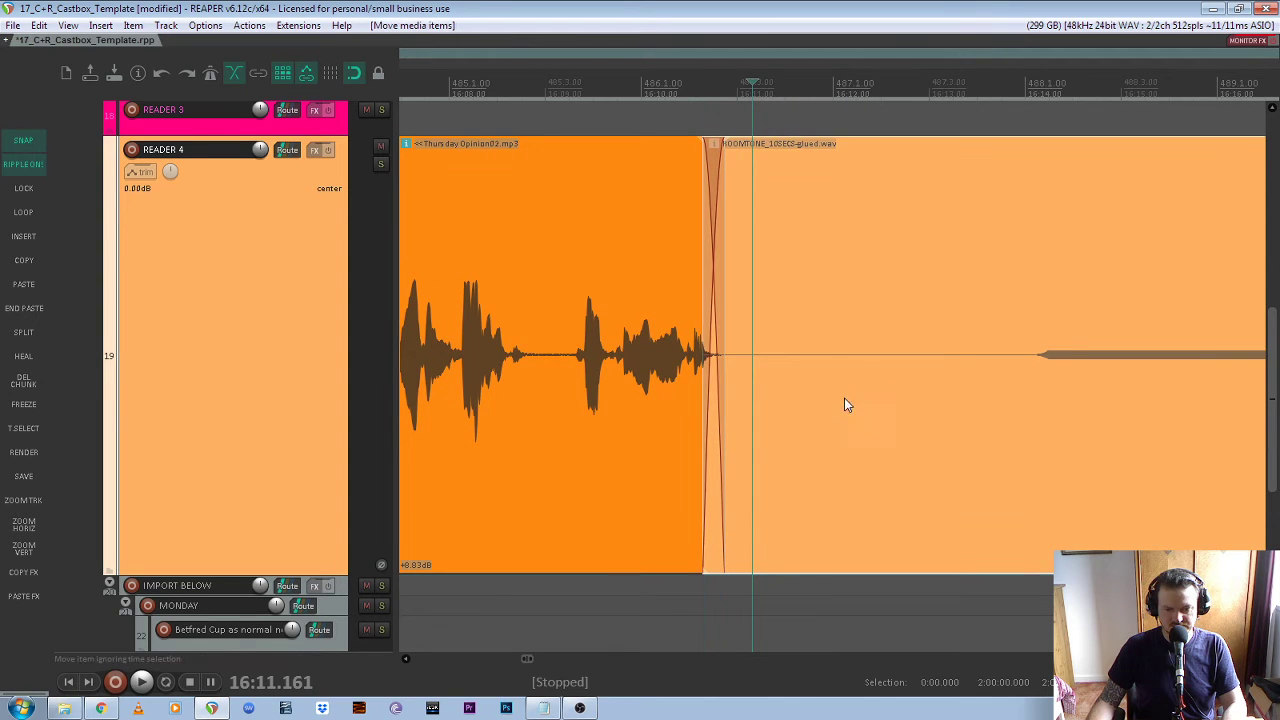
# Play the crossfade between Thursday Opinion02 and the room tone from 16:09.269
pyautogui.scroll(-1, 710, 107)
pyautogui.click(623, 88)
pyautogui.press('space')
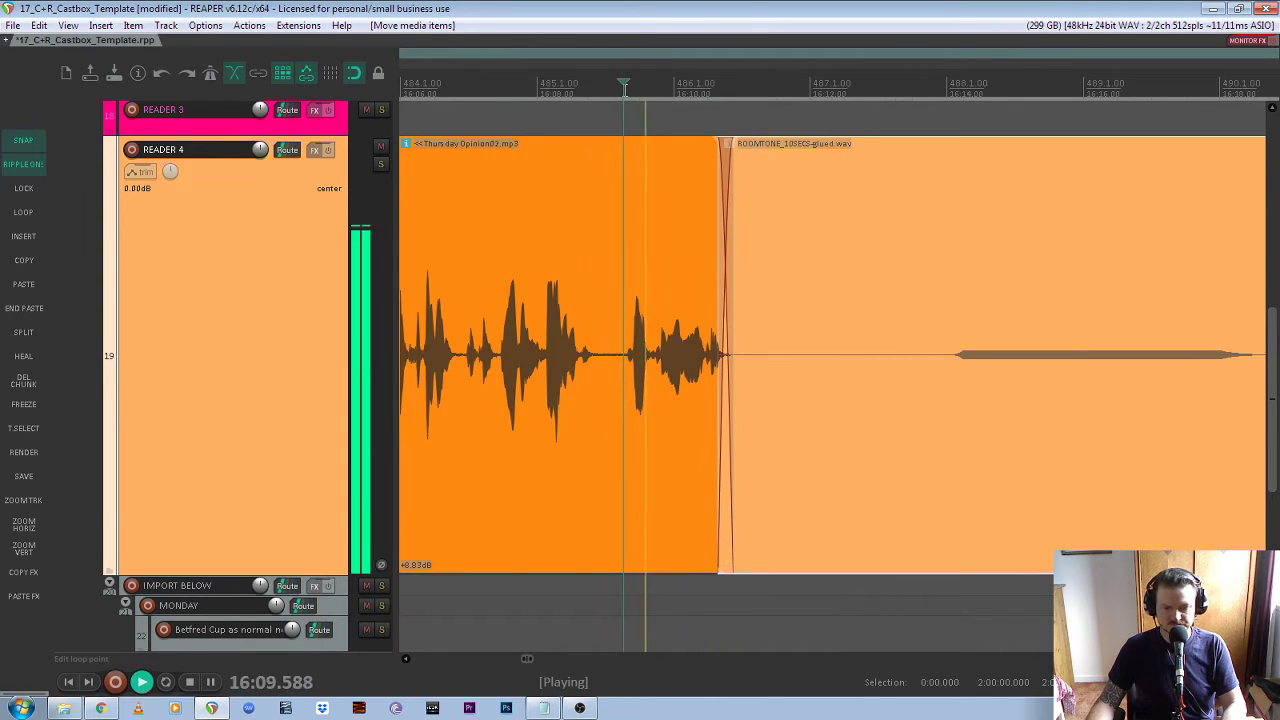
pyautogui.press('space')
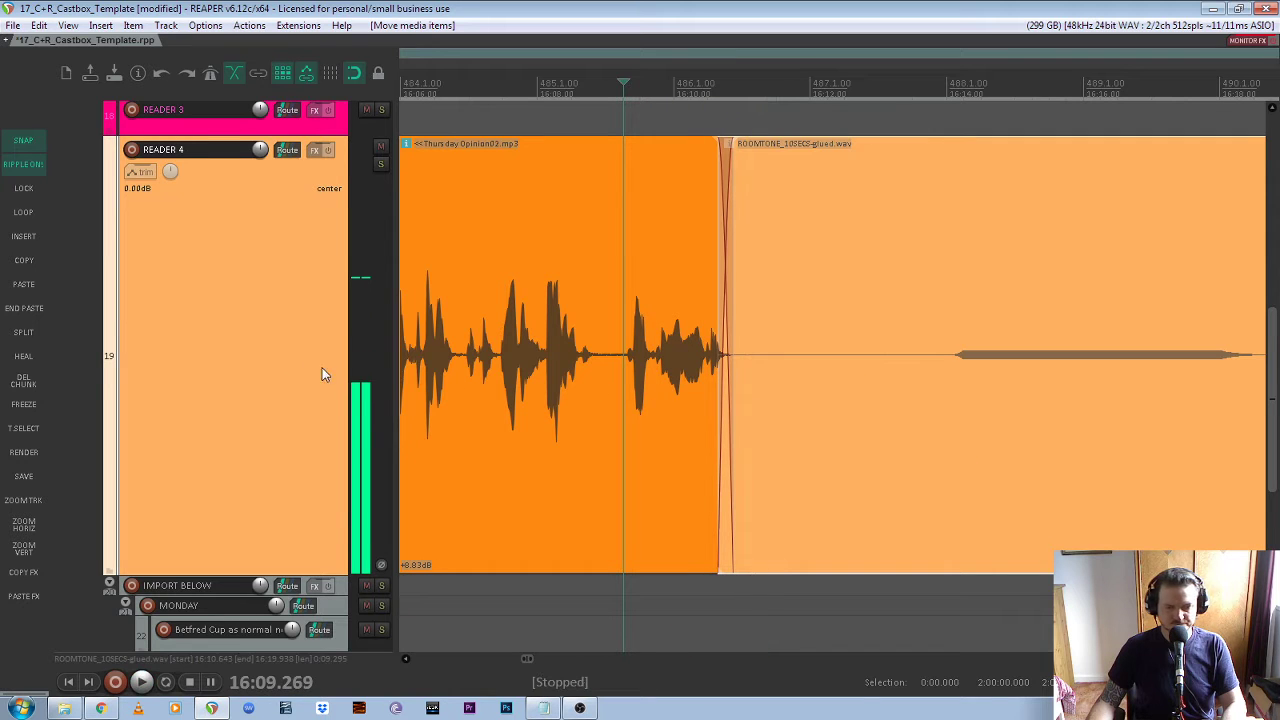
# Lock the Thursday Opinion02 clip and its room tone on READER 4, and shrink the track back to normal height
pyautogui.scroll(-3, 1057, 379)
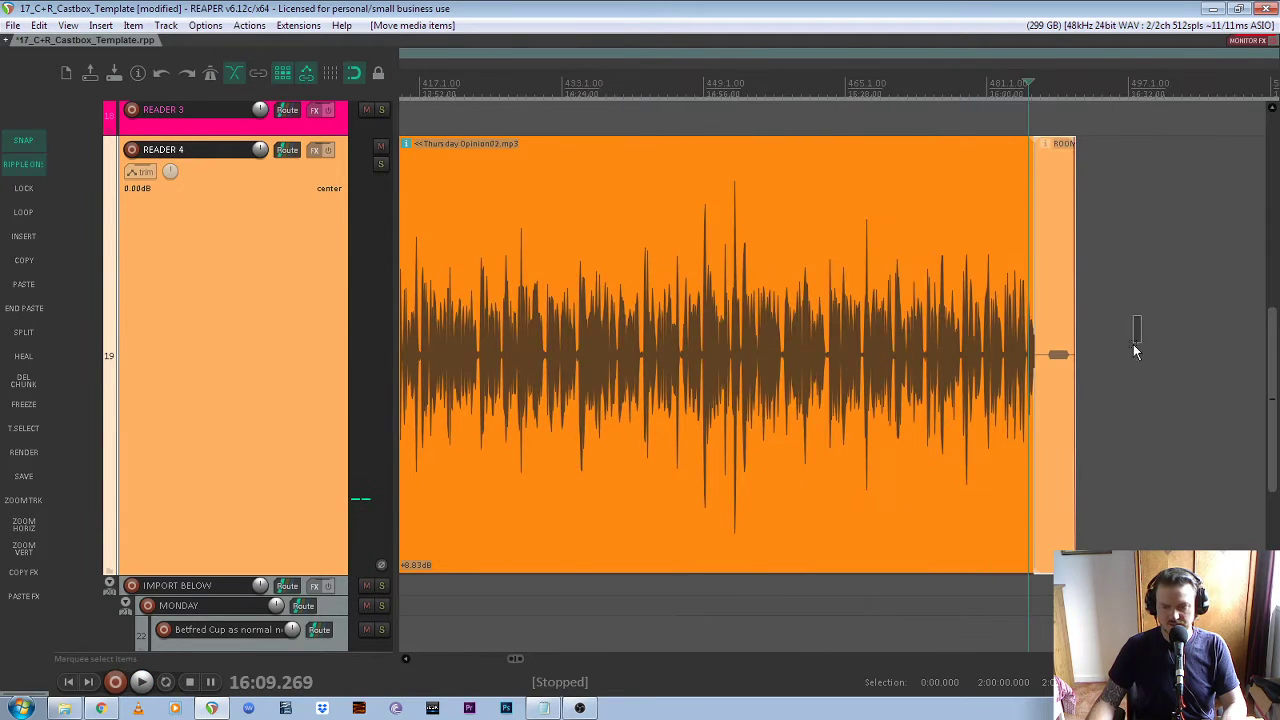
pyautogui.moveTo(1135, 350); pyautogui.dragTo(565, 383)
pyautogui.press('l')
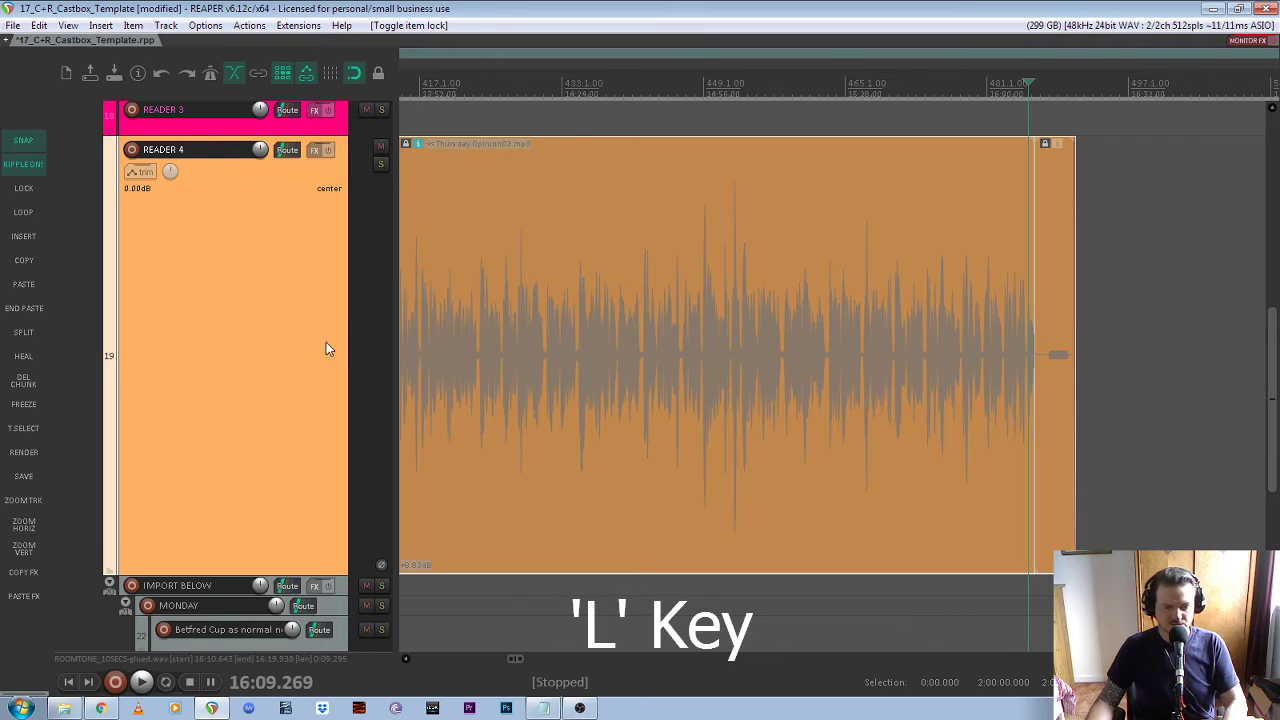
pyautogui.click(23, 500)
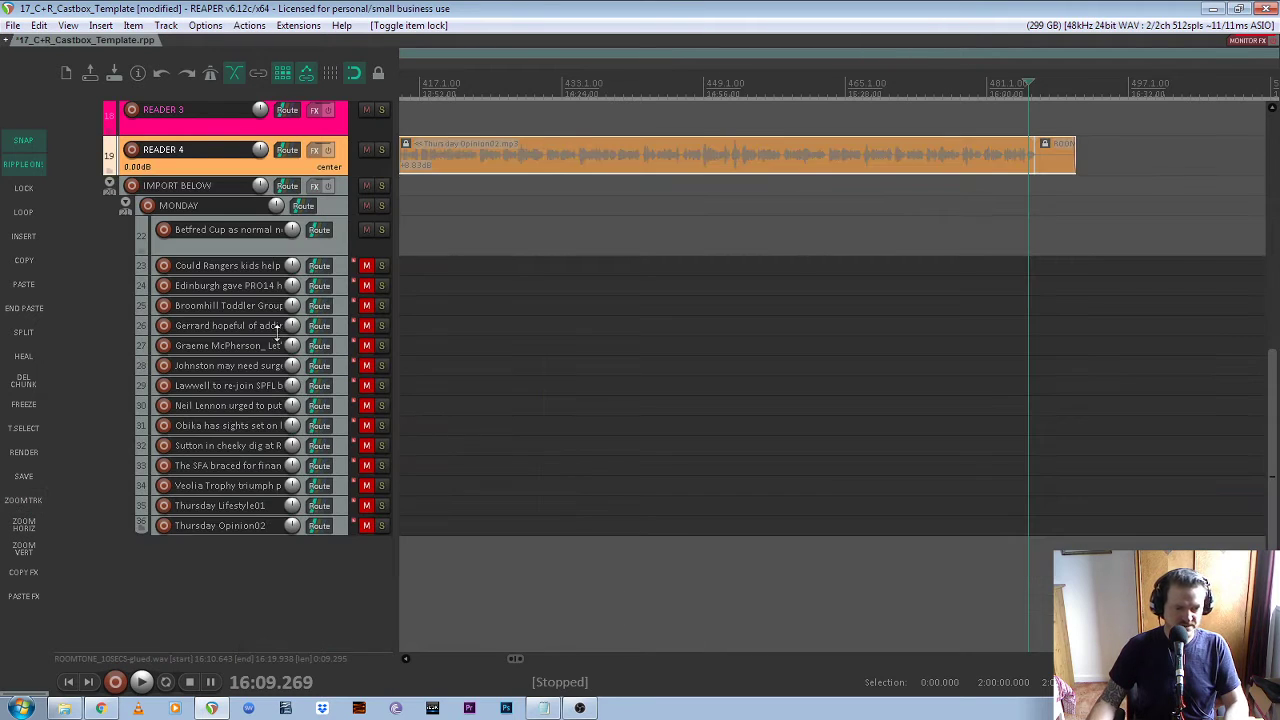
# Move the "Could Rangers kids help stop Celtic" clip from the MONDAY folder onto READER 1, directly after READER 4's room tone
pyautogui.scroll(5, 347, 272)
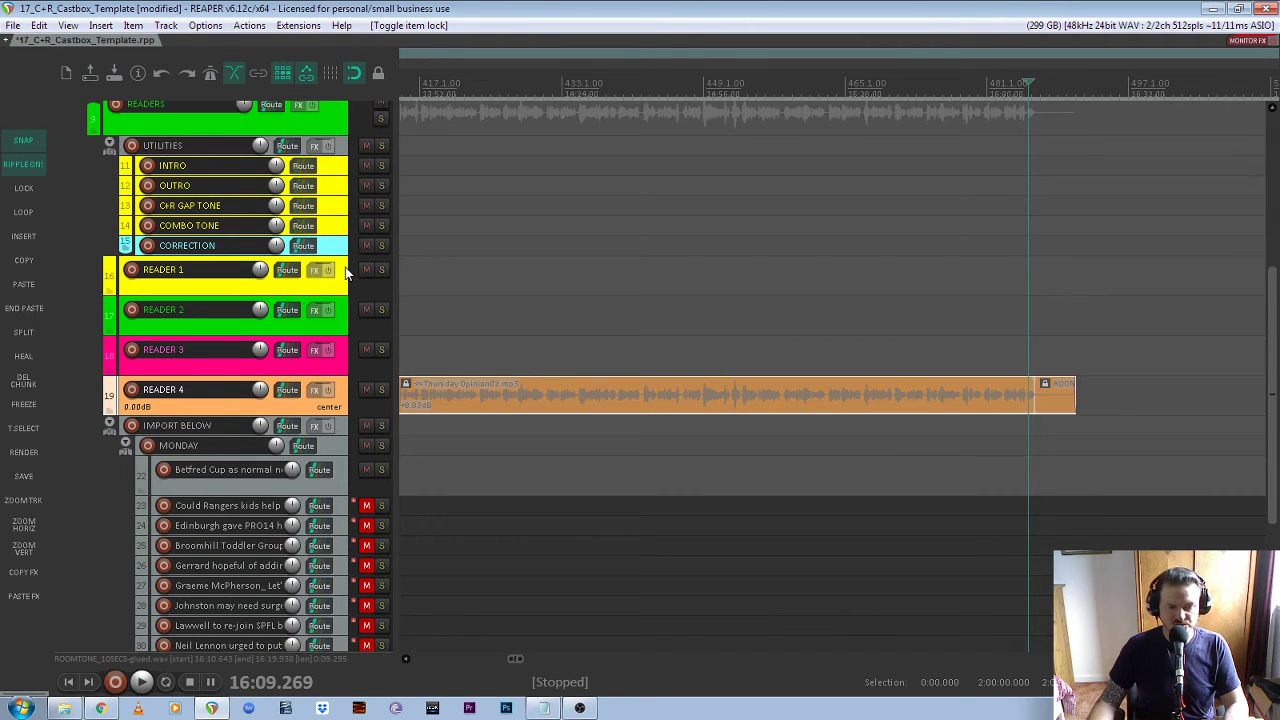
pyautogui.scroll(-3, 347, 313)
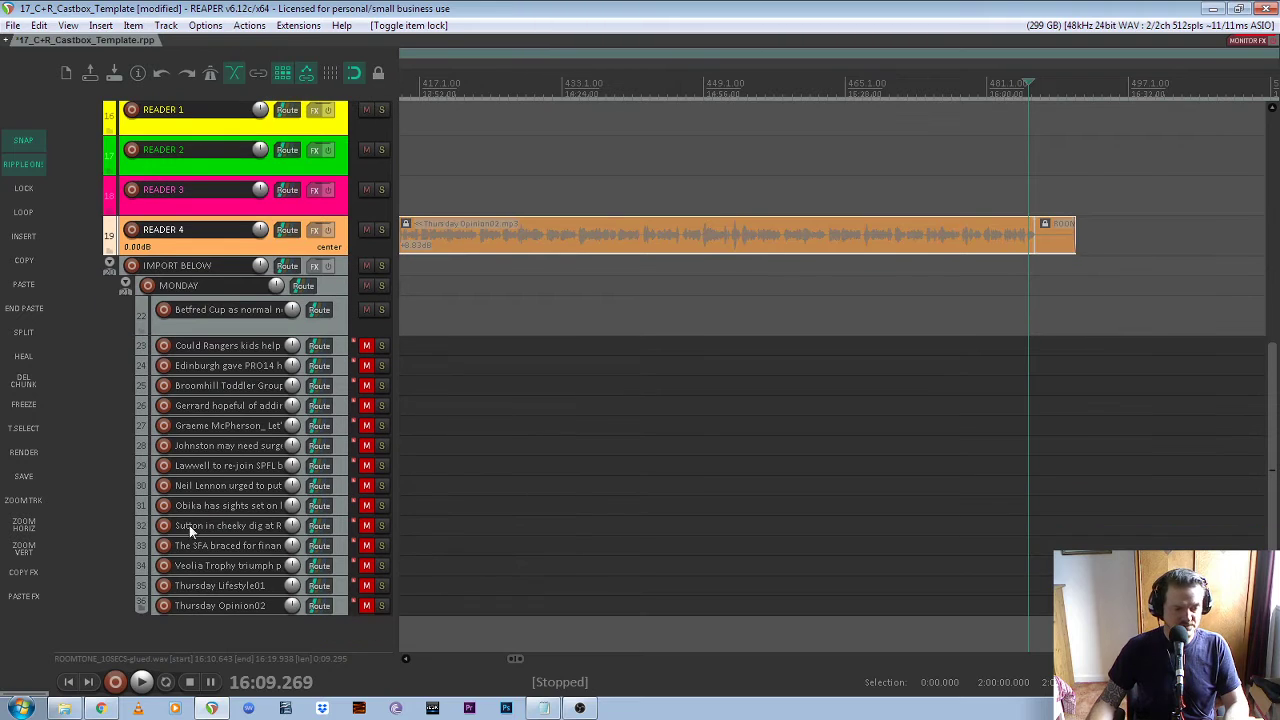
pyautogui.click(24, 553)
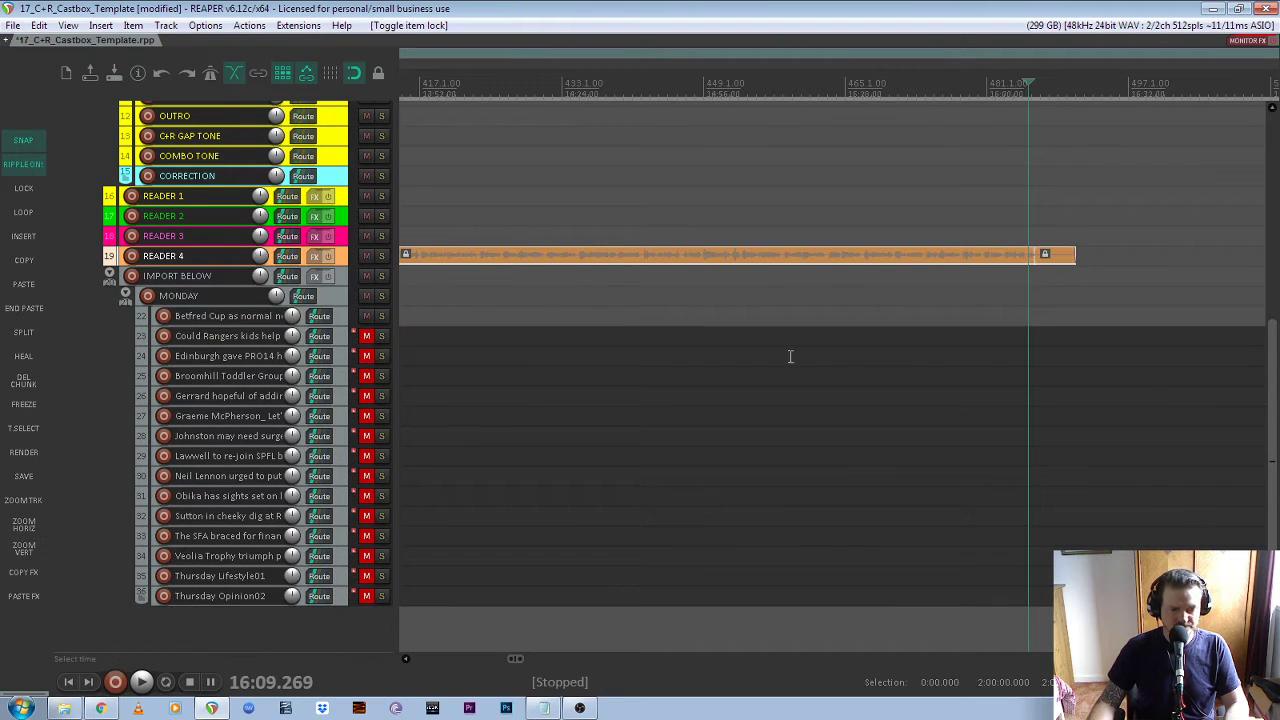
pyautogui.click(24, 524)
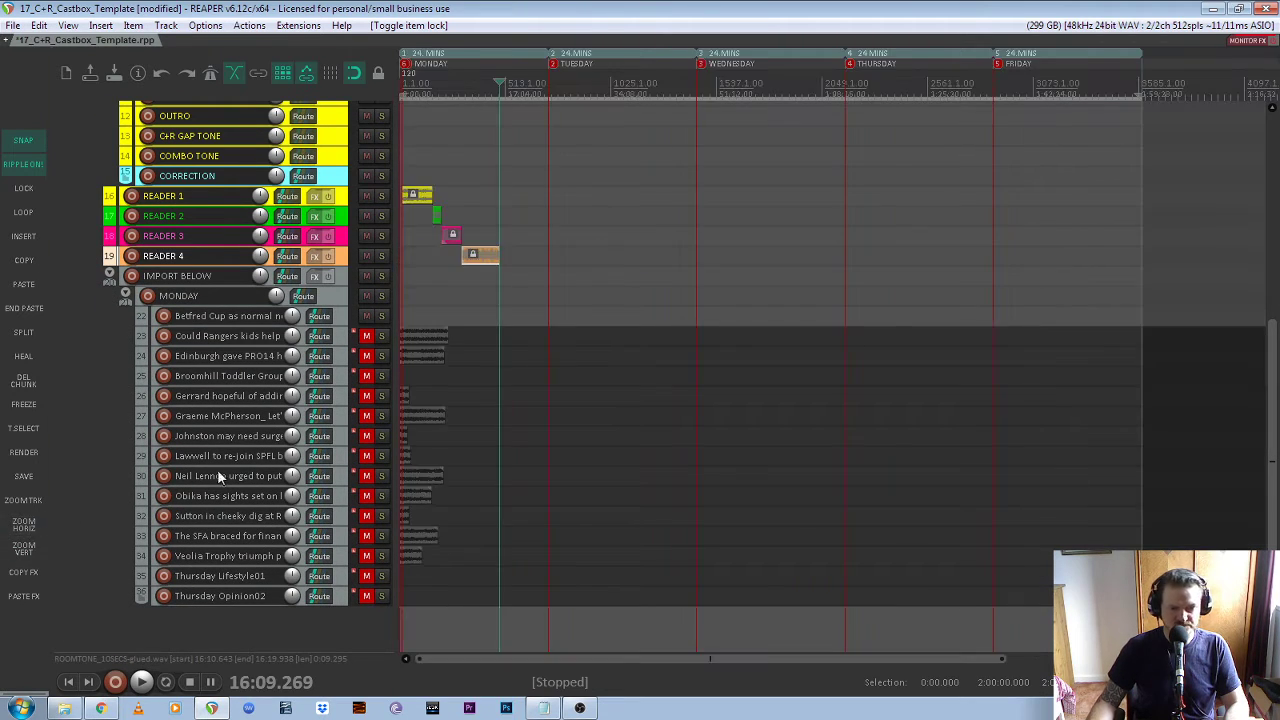
pyautogui.scroll(2, 409, 143)
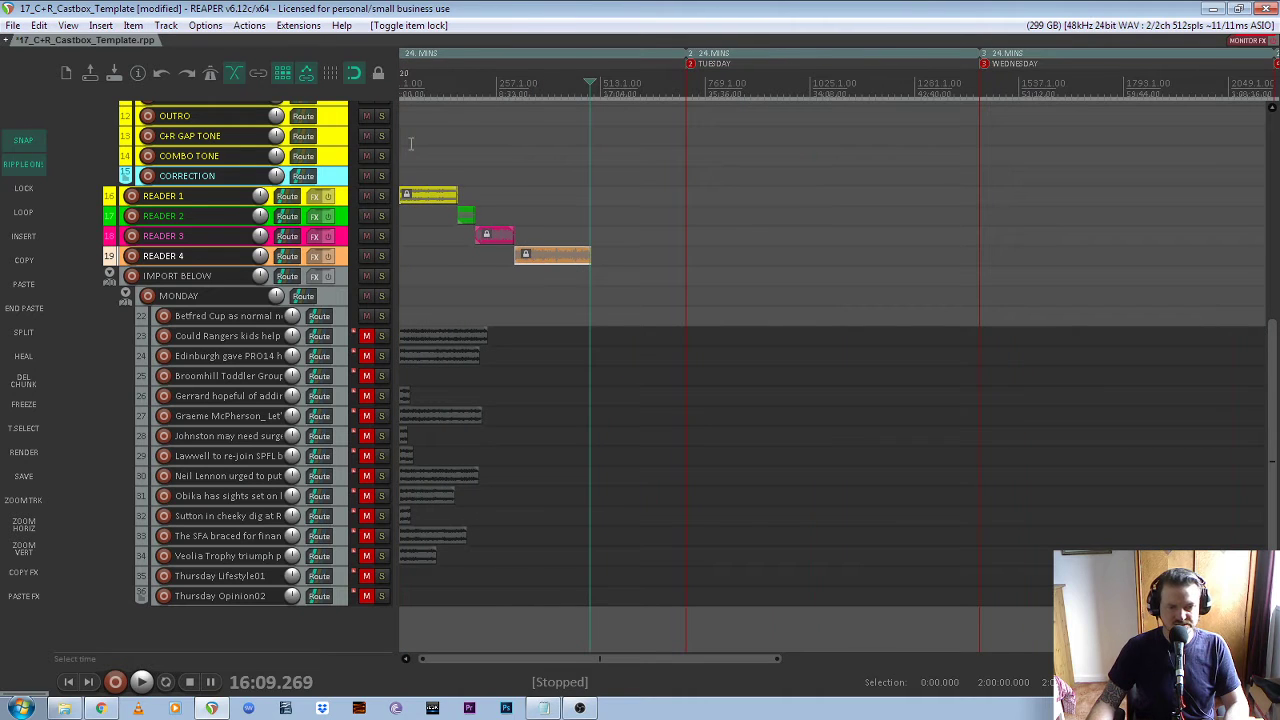
pyautogui.scroll(2, 410, 143)
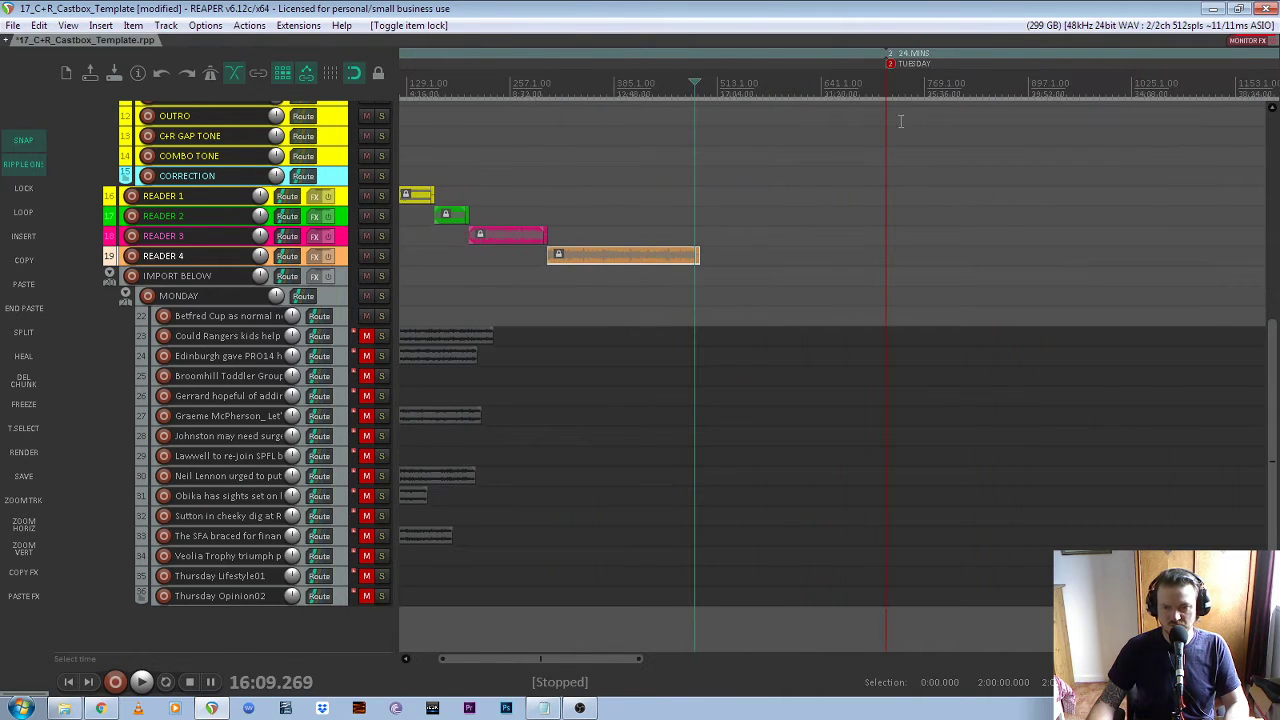
pyautogui.moveTo(500, 658); pyautogui.dragTo(474, 656)
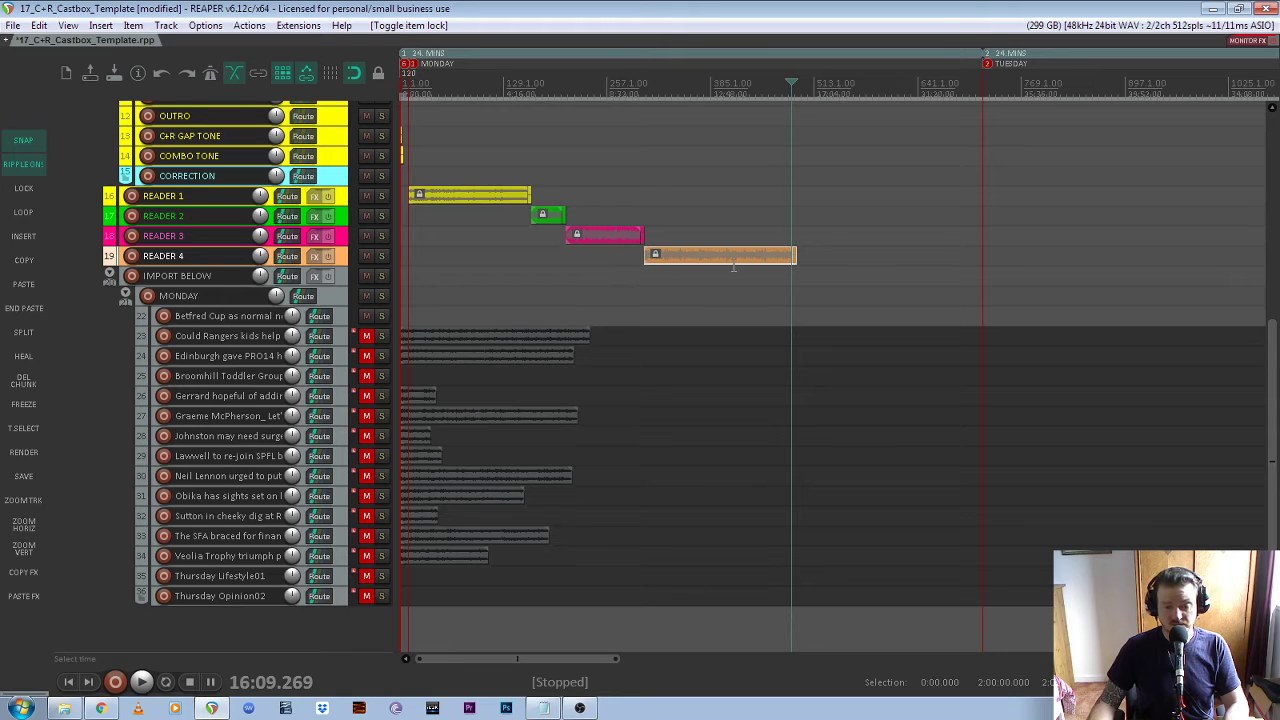
pyautogui.moveTo(460, 345); pyautogui.dragTo(857, 198)
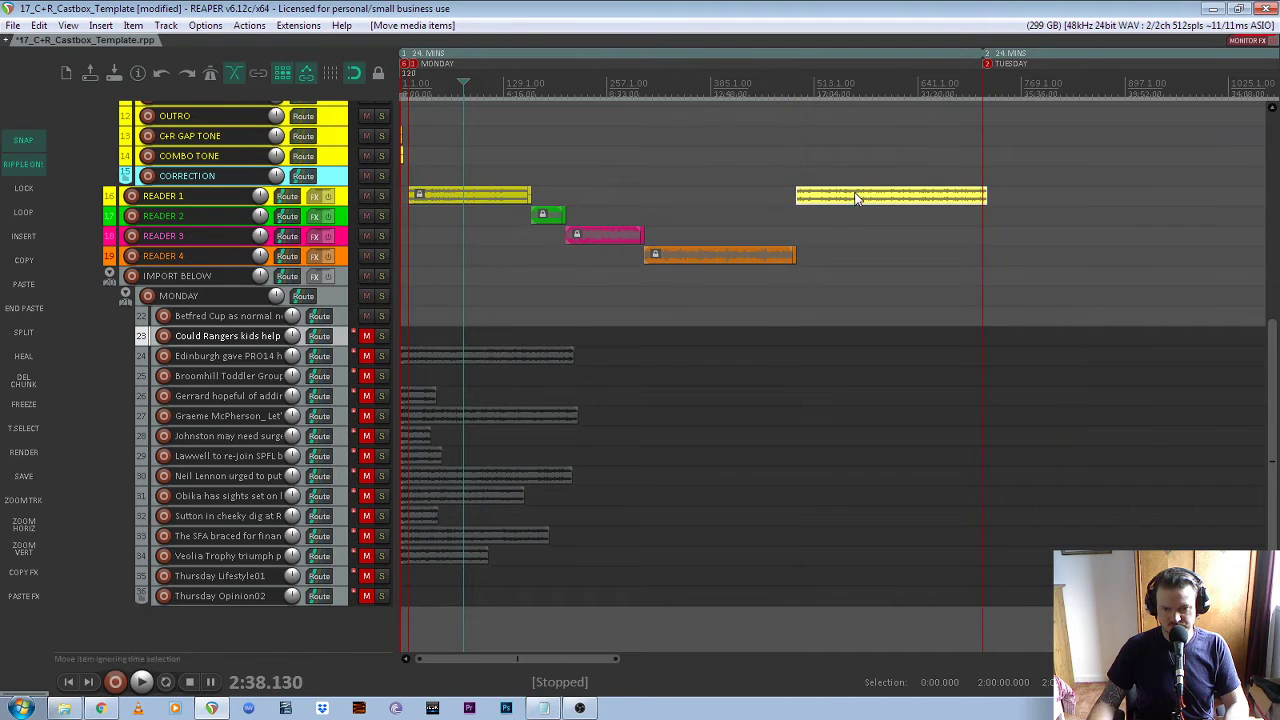
pyautogui.scroll(6, 775, 224)
pyautogui.moveTo(735, 187)
pyautogui.mouseDown()
pyautogui.moveTo(755, 189)
pyautogui.moveTo(736, 189)
pyautogui.mouseUp()
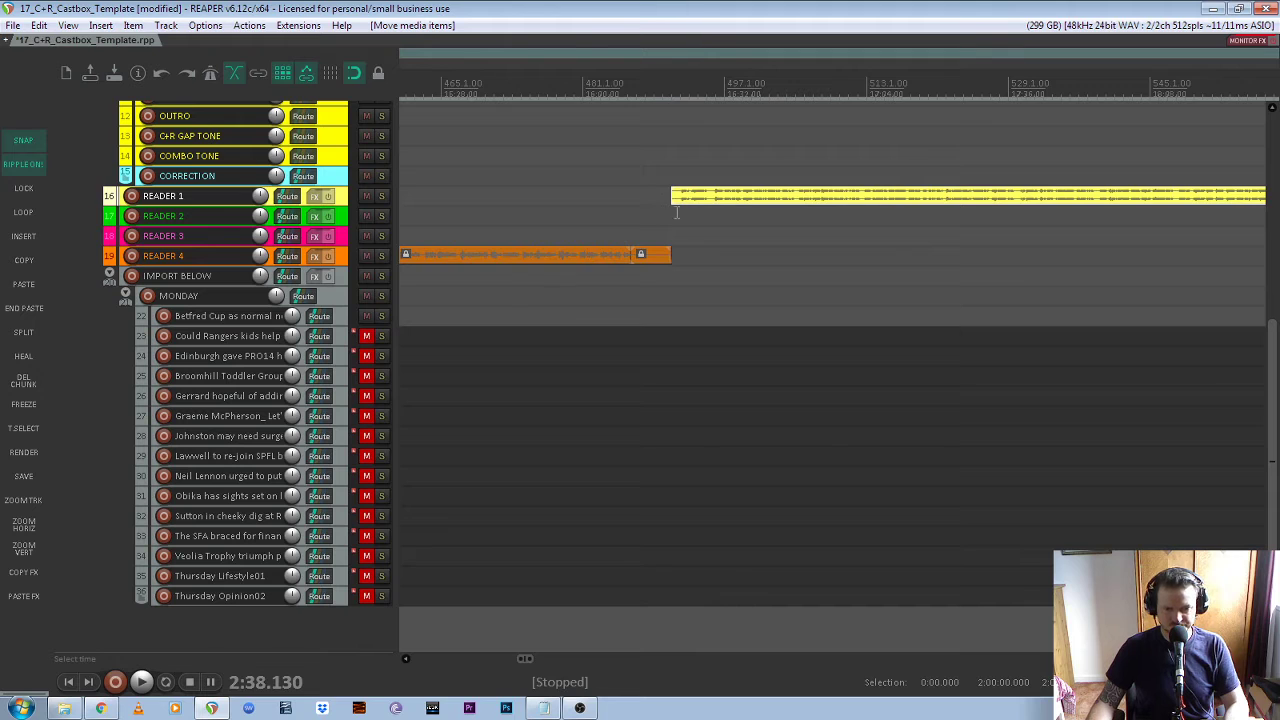
pyautogui.scroll(1, 676, 212)
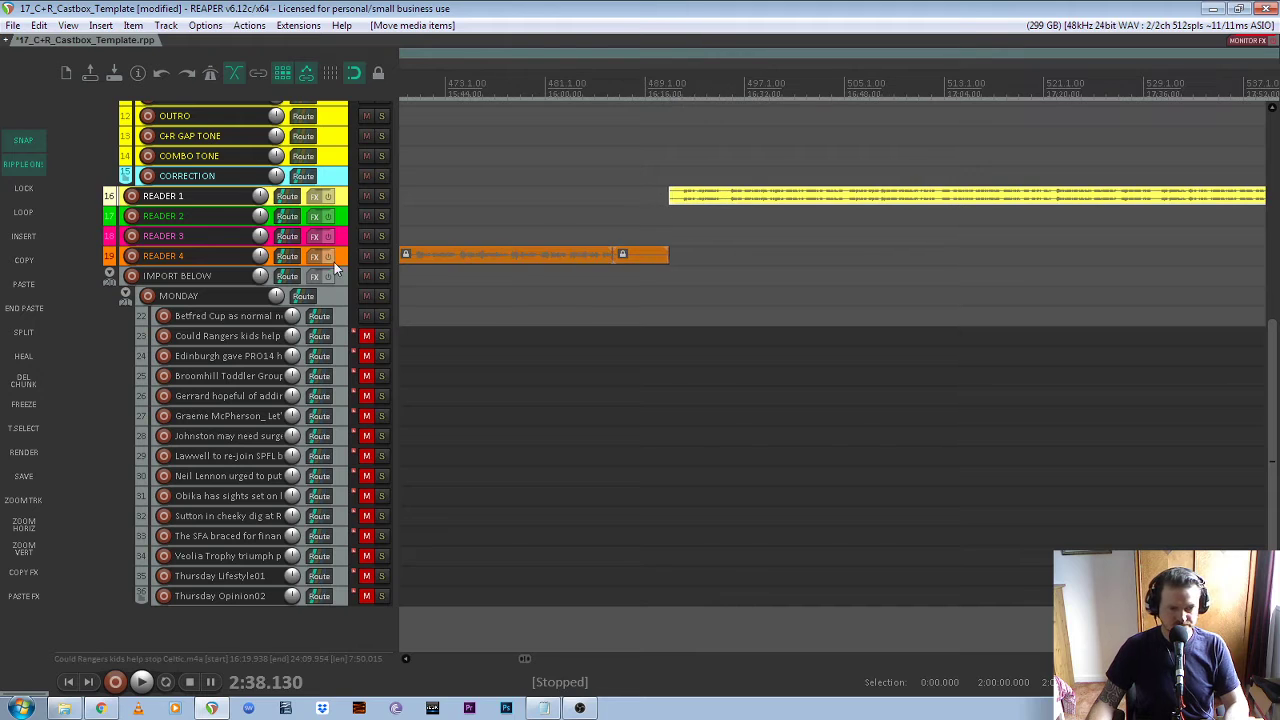
# Split the "Could Rangers kids help stop Celtic" clip at 16:22.142, just before the speech, and delete the lead-in noise
pyautogui.click(23, 500)
pyautogui.scroll(2, 680, 340)
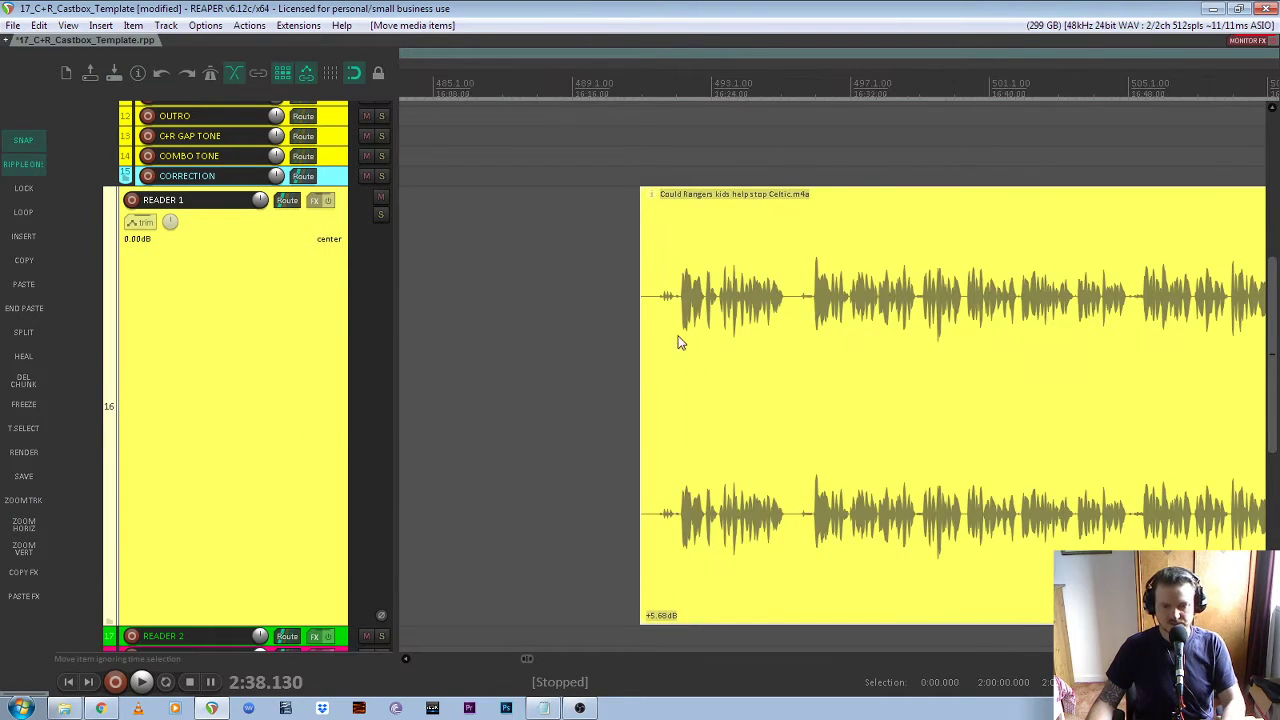
pyautogui.press('space')
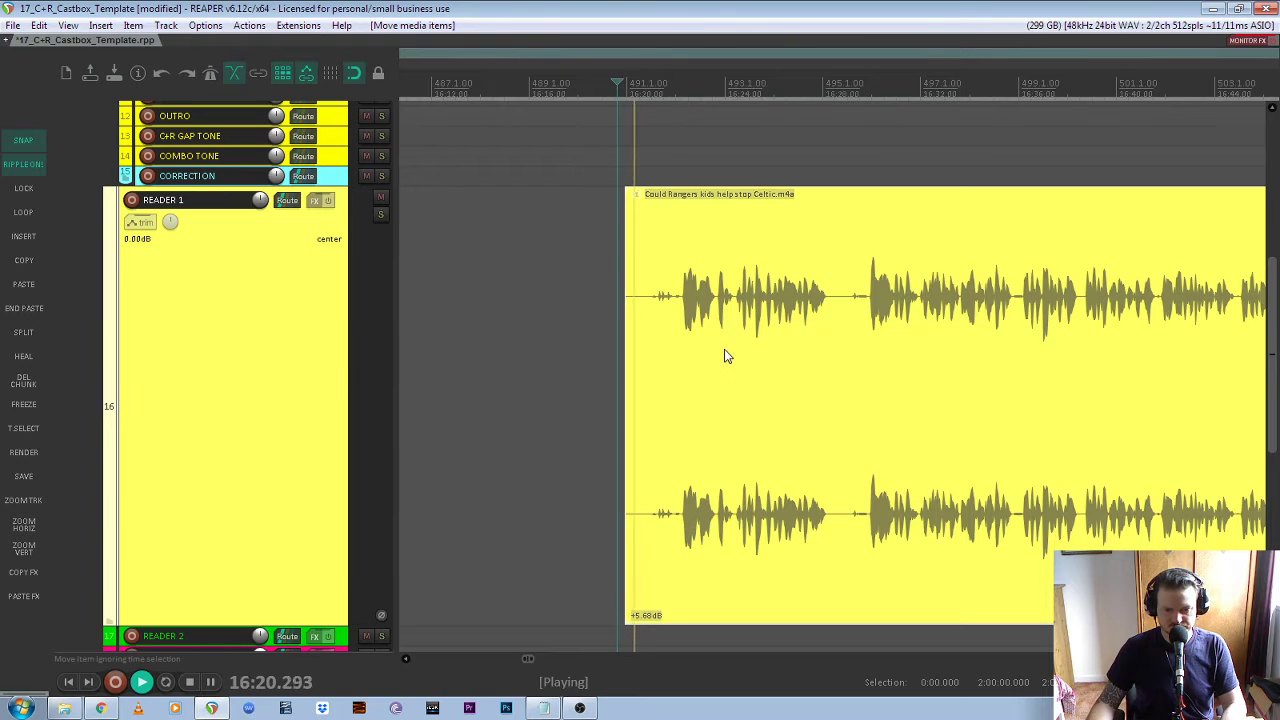
pyautogui.scroll(2, 634, 357)
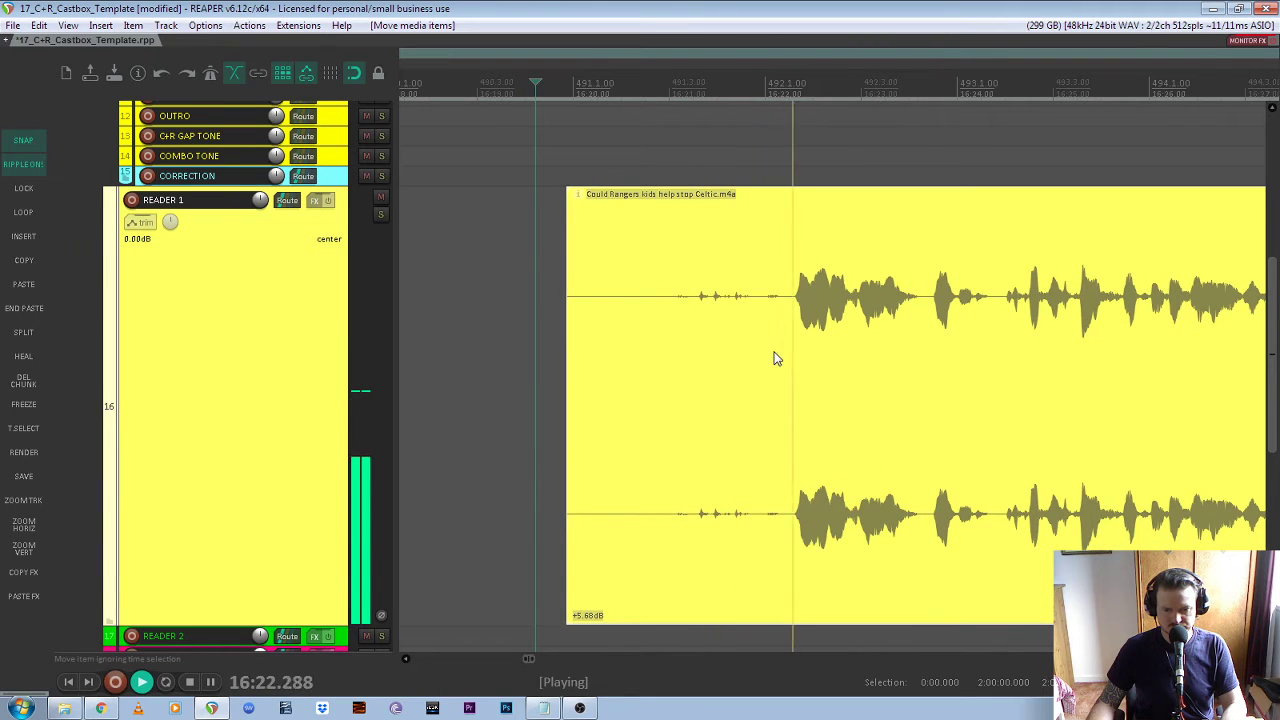
pyautogui.press('space')
pyautogui.click(779, 303)
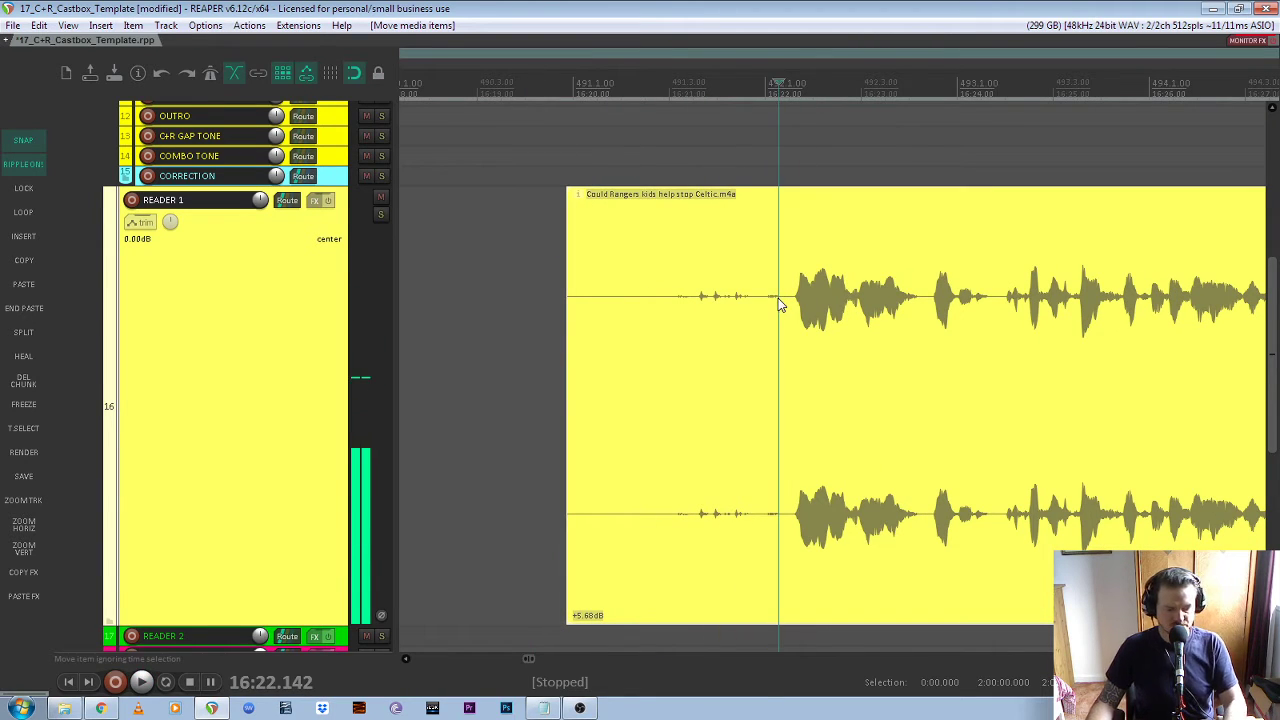
pyautogui.press('s')
pyautogui.click(750, 321)
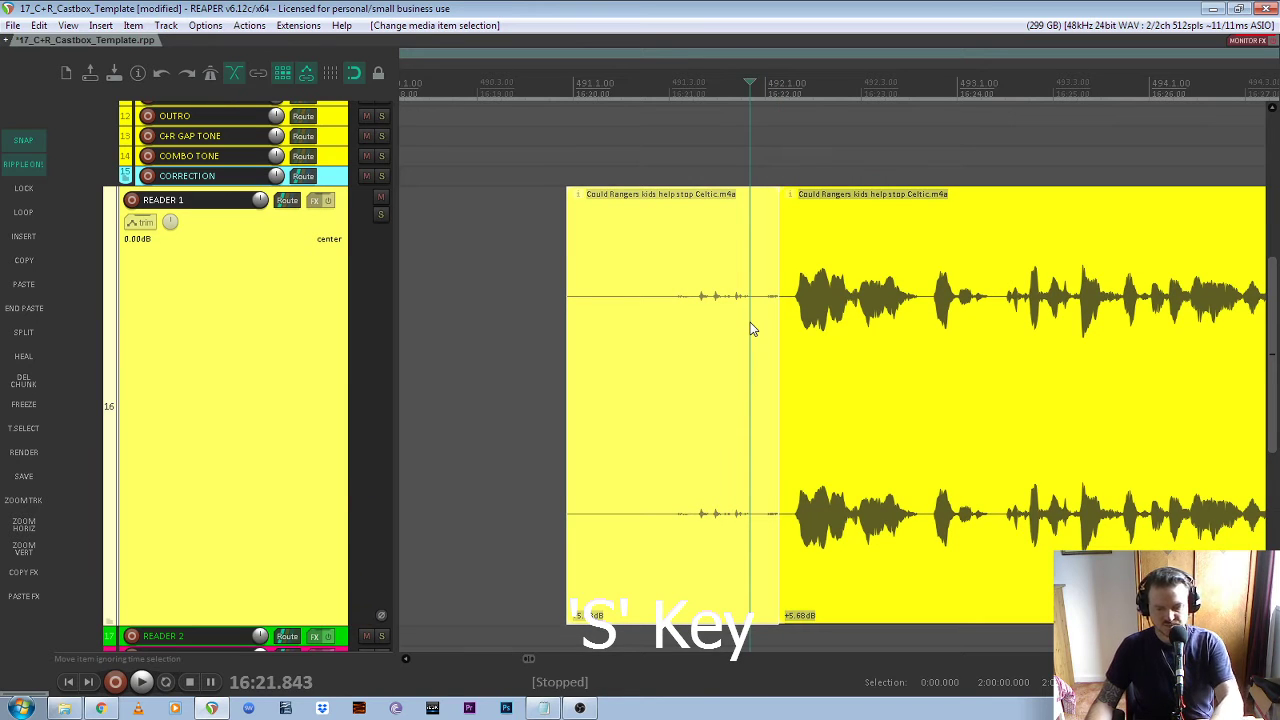
pyautogui.press('Delete')
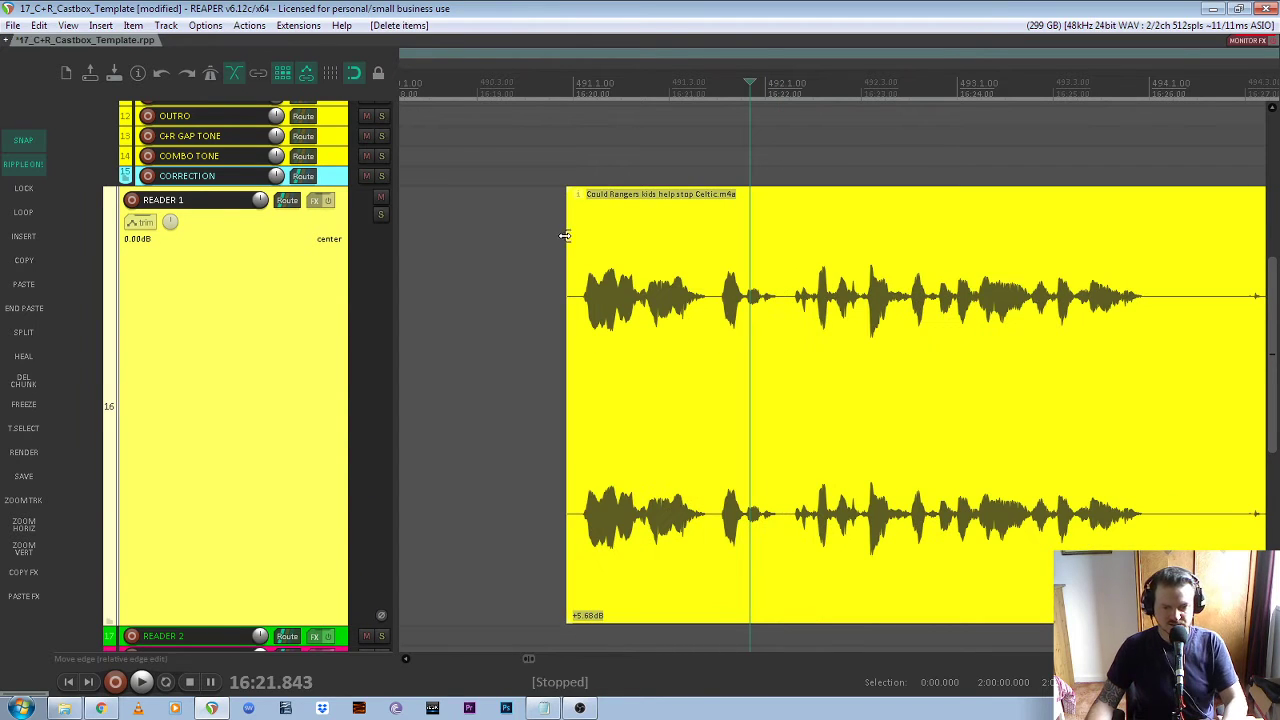
# Add a short fade-in to the Could Rangers kids clip on READER 1 and play the transition out of READER 4's room tone
pyautogui.moveTo(569, 191); pyautogui.dragTo(581, 193)
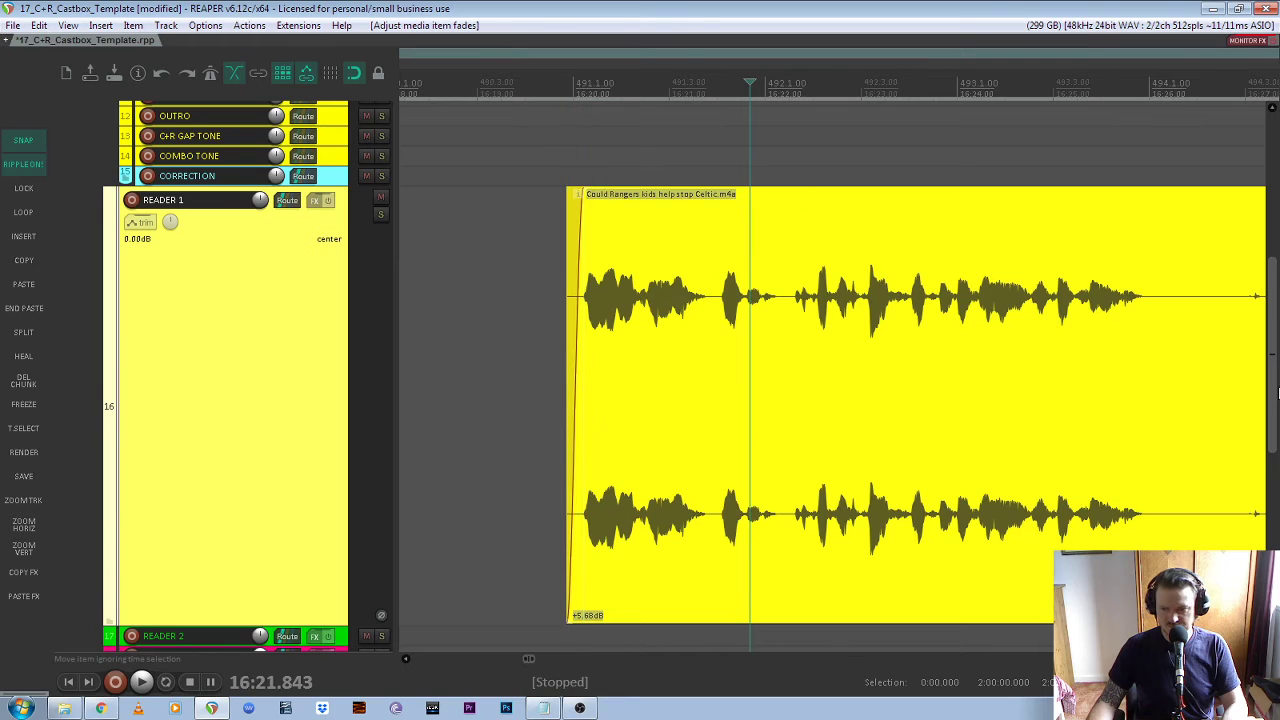
pyautogui.scroll(-3, 716, 471)
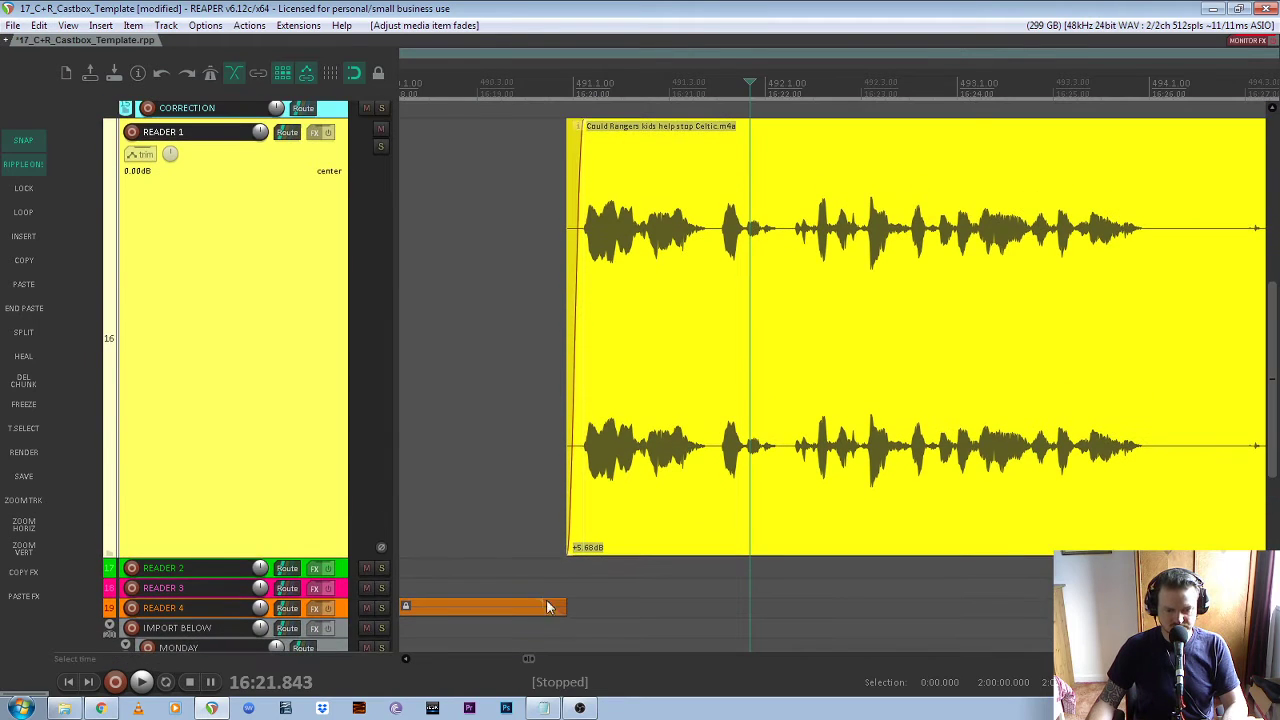
pyautogui.click(530, 90)
pyautogui.press('space')
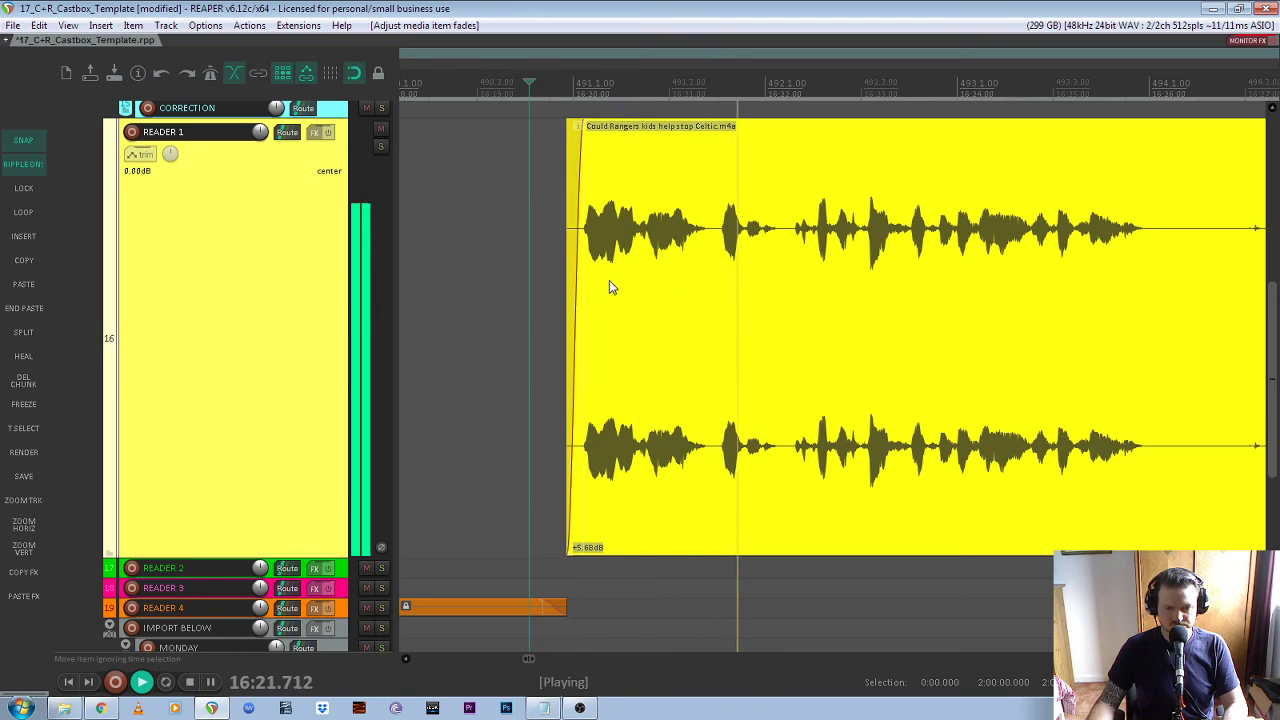
pyautogui.press('space')
# Audition the end of the Could Rangers kids clip, split it at 24:05.944 just after the last words, and delete the tail
pyautogui.scroll(-8, 595, 278)
pyautogui.scroll(-1, 581, 270)
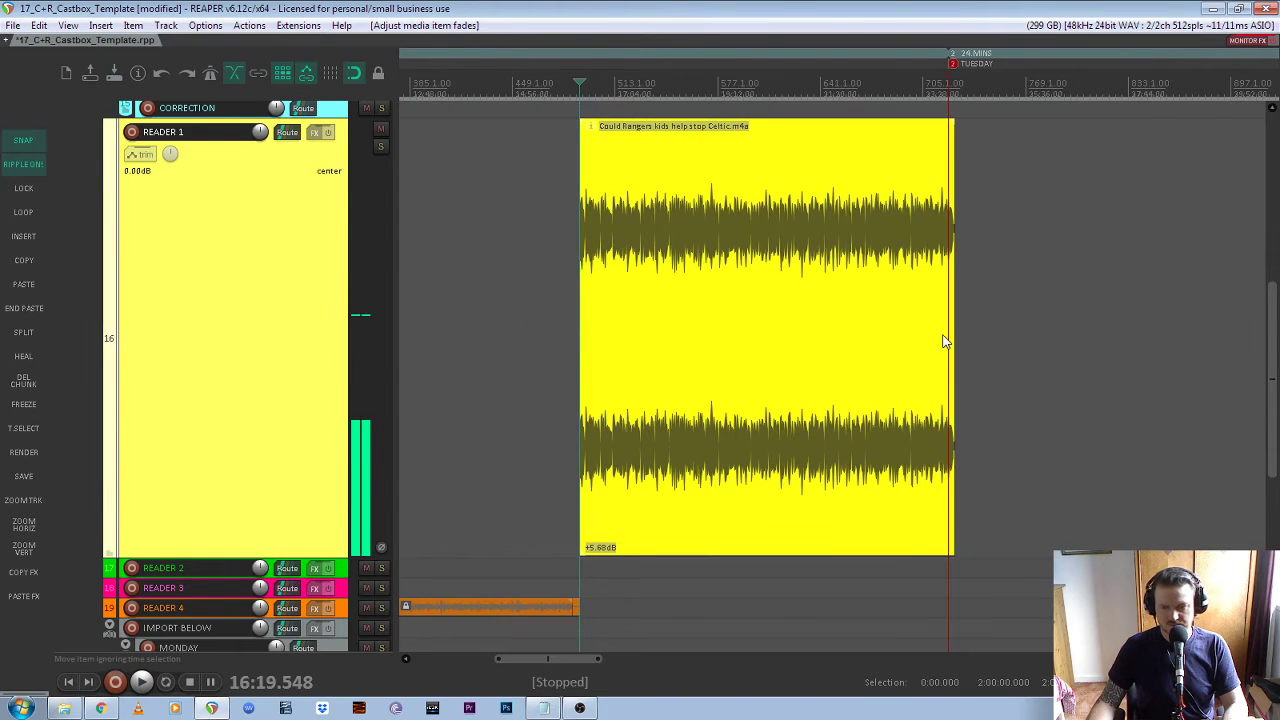
pyautogui.scroll(10, 945, 342)
pyautogui.click(891, 265)
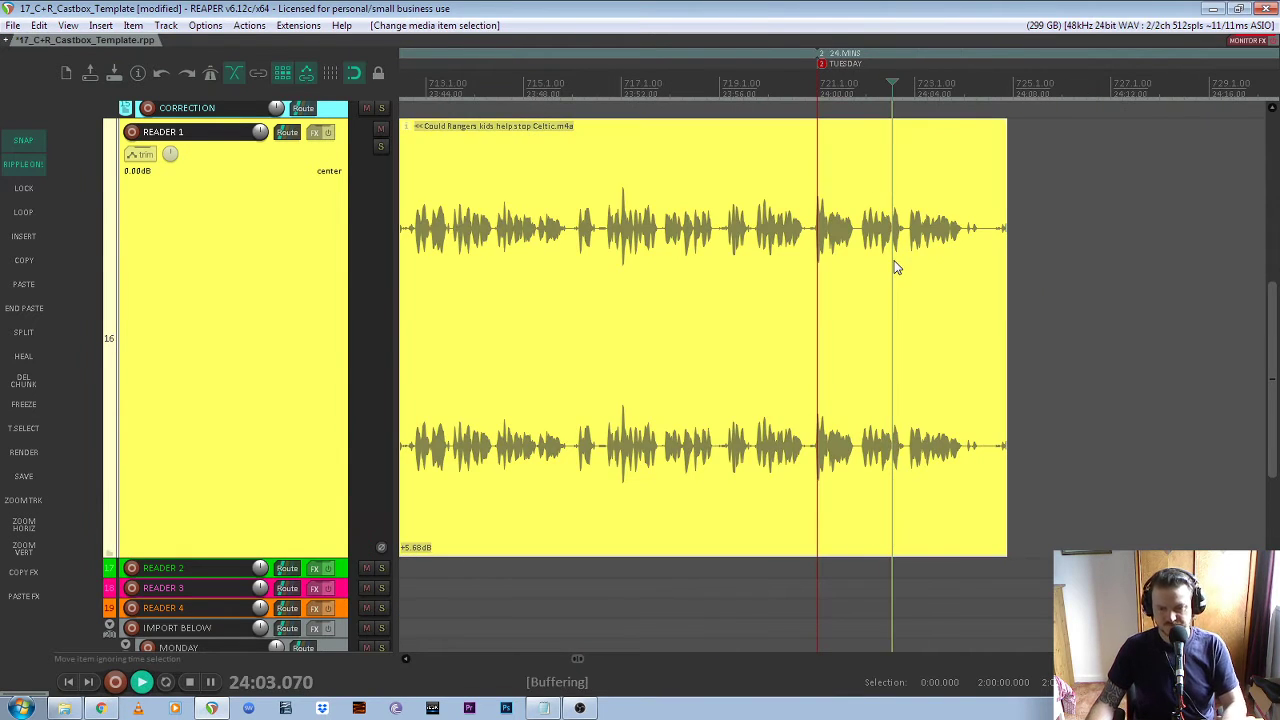
pyautogui.press('space')
pyautogui.scroll(2, 990, 288)
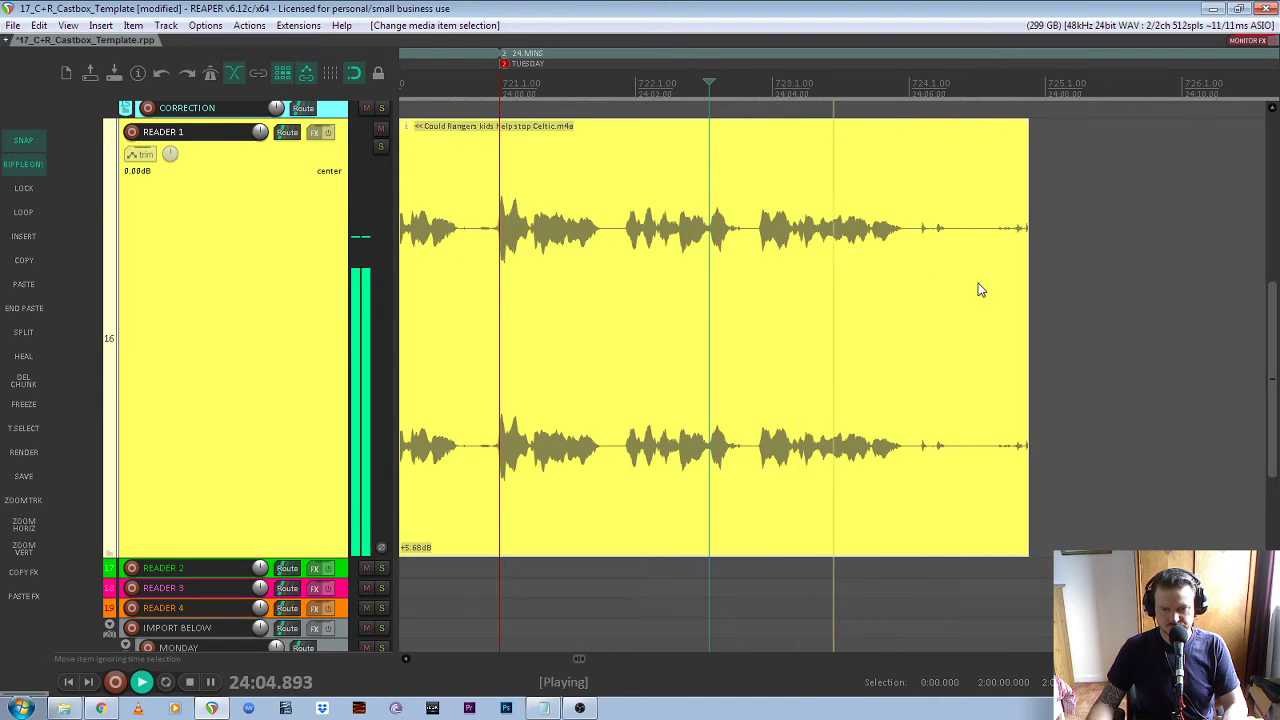
pyautogui.press('space')
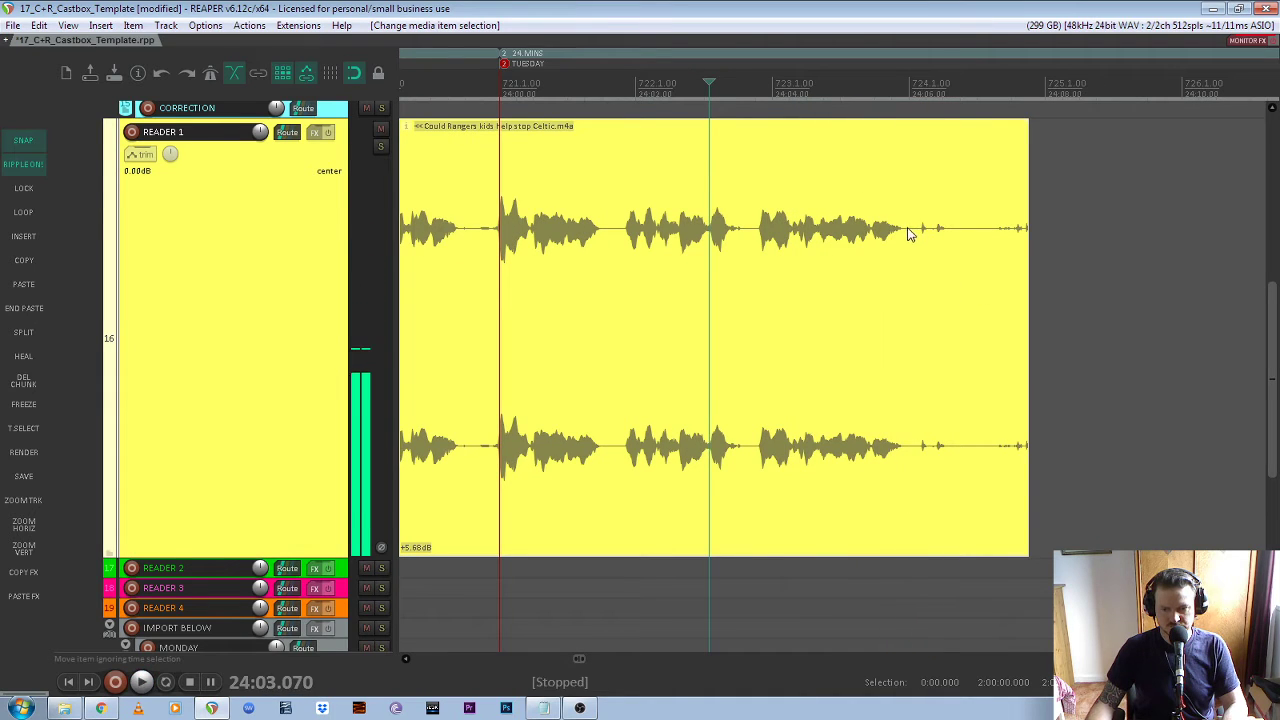
pyautogui.click(903, 230)
pyautogui.click(905, 236)
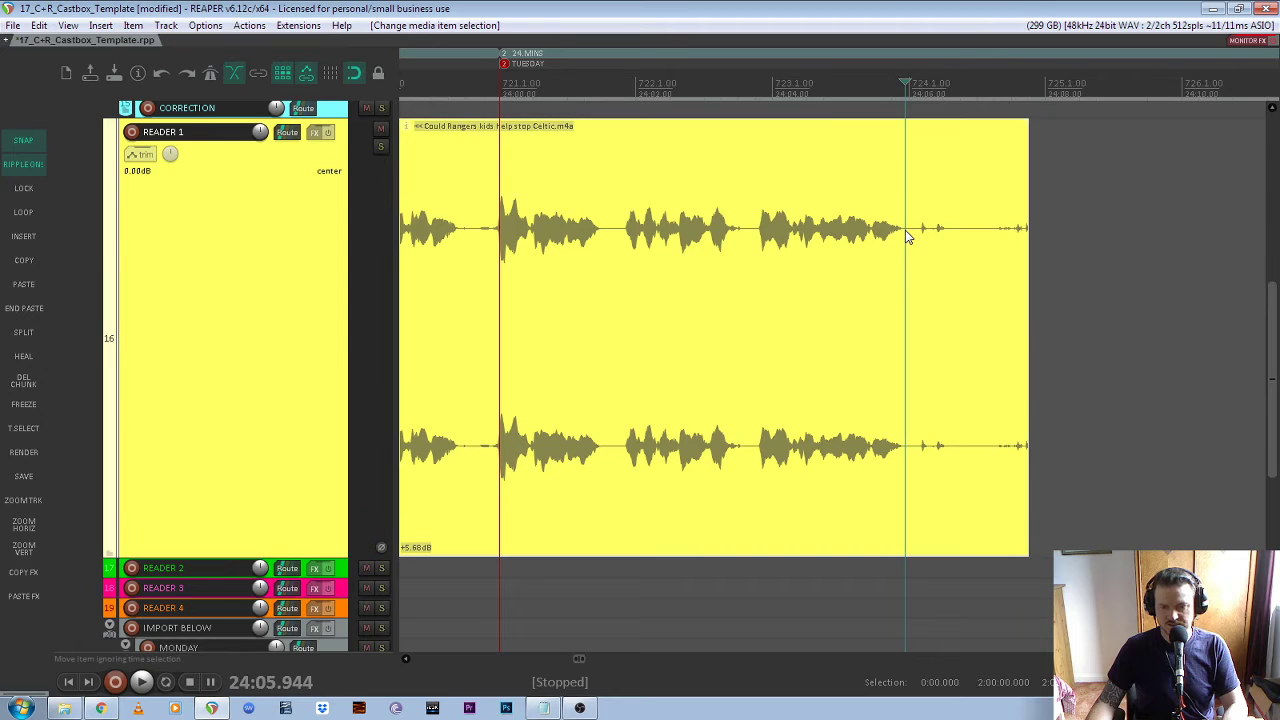
pyautogui.press('s')
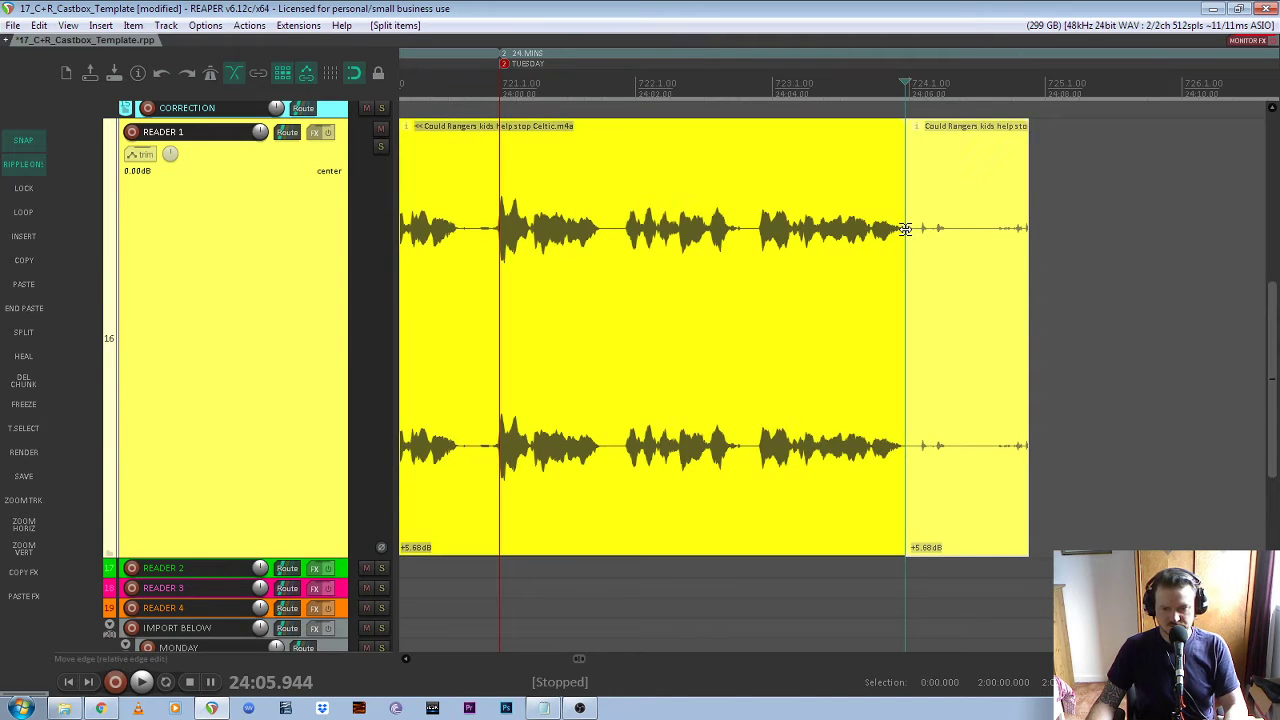
pyautogui.press('Delete')
# Paste the ROOMTONE_10SECS clip at the end of the Could Rangers kids clip and overlap the two slightly to create a crossfade
pyautogui.click(780, 307)
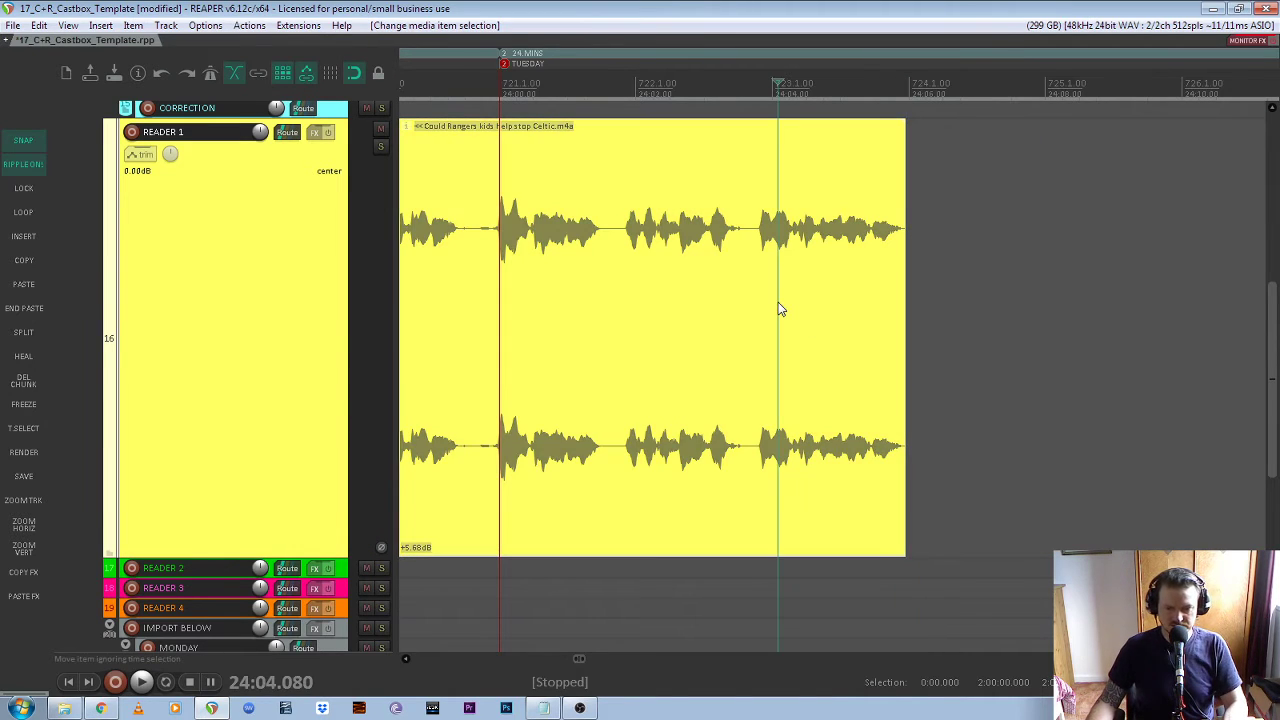
pyautogui.click(24, 308)
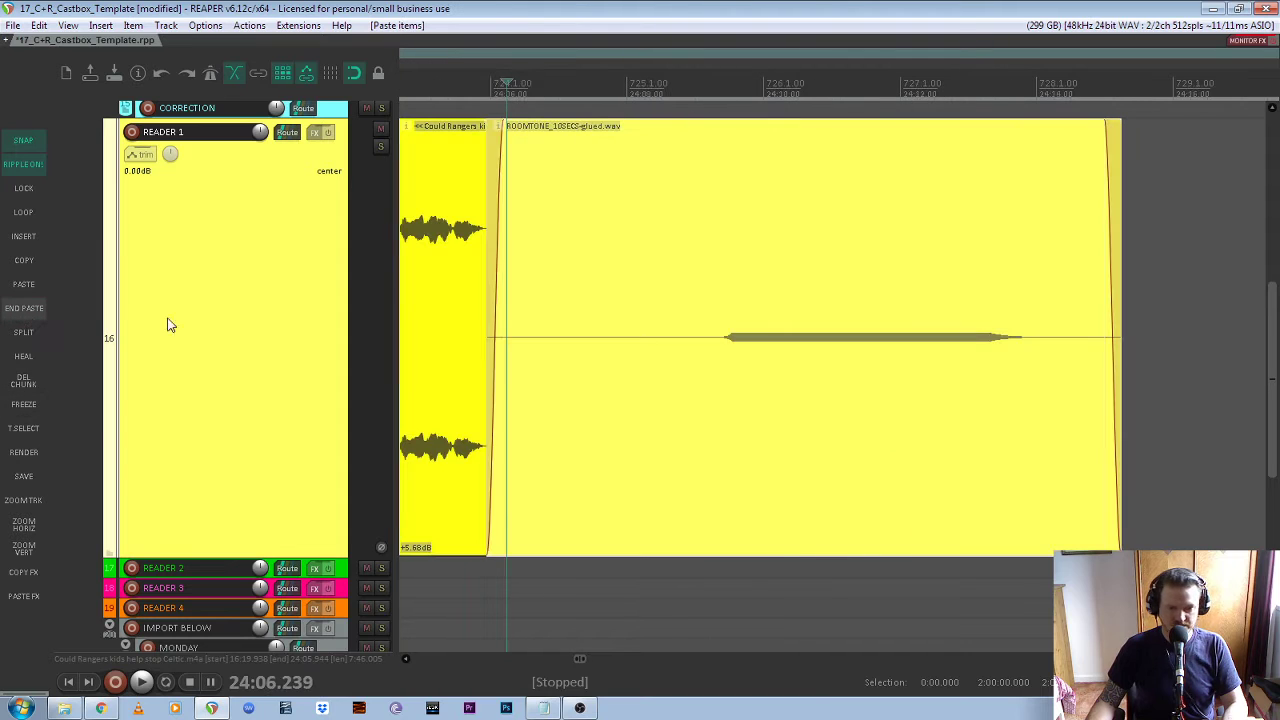
pyautogui.scroll(-2, 844, 325)
pyautogui.scroll(4, 743, 334)
pyautogui.moveTo(822, 313)
pyautogui.mouseDown()
pyautogui.moveTo(807, 314)
pyautogui.moveTo(814, 323)
pyautogui.mouseUp()
# Play the crossfade between the Could Rangers kids clip and its room tone from 24:04.427
pyautogui.click(468, 100)
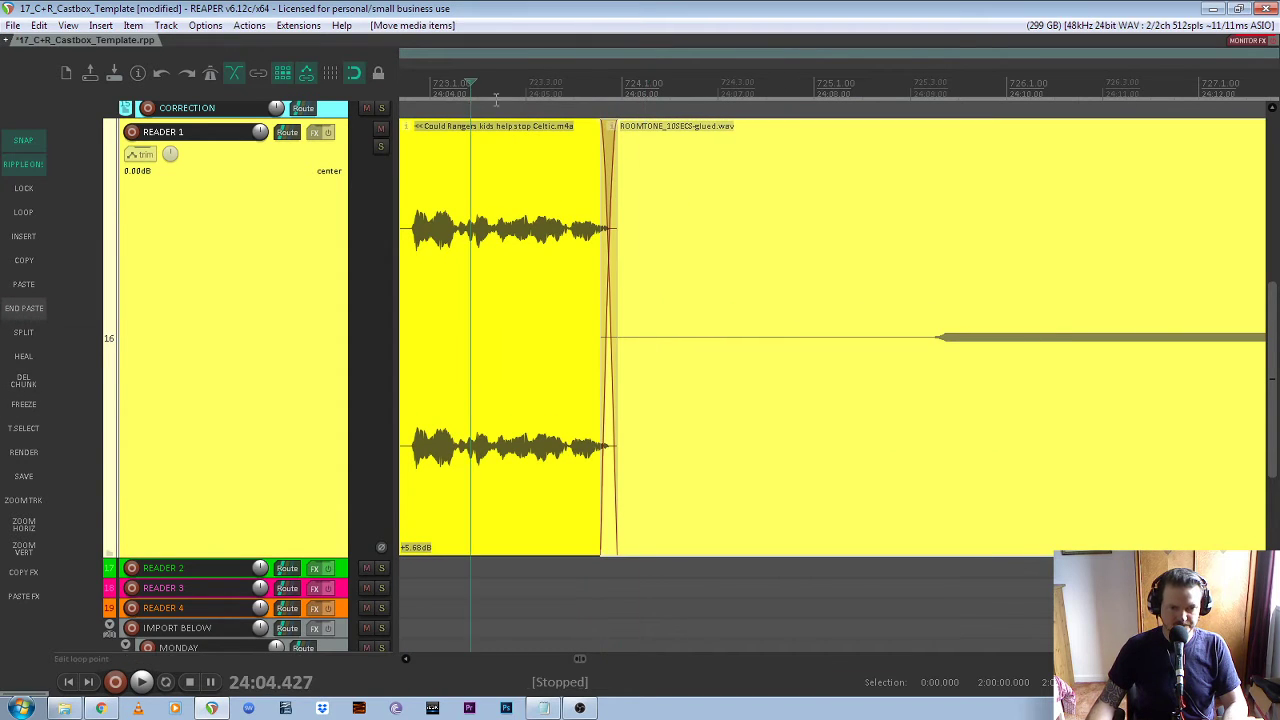
pyautogui.press('space')
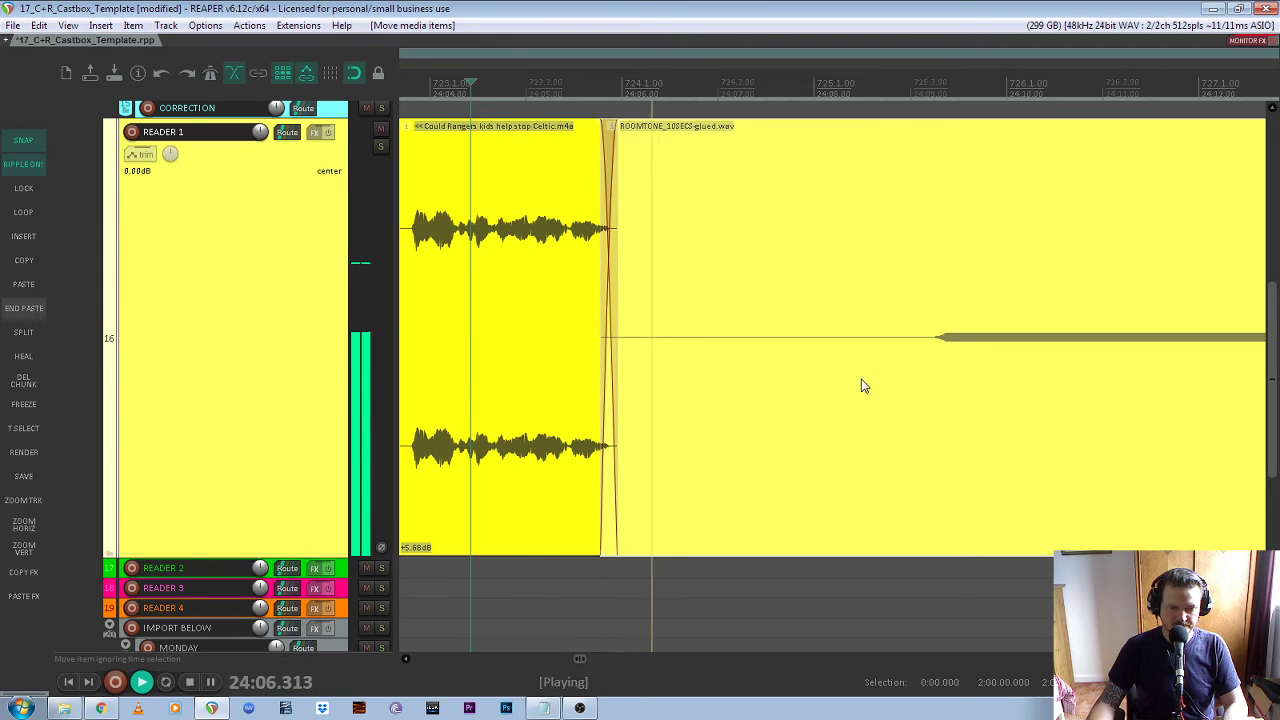
pyautogui.press('space')
# Lock the Could Rangers kids clip and its room tone on READER 1, and shrink the track back to normal height
pyautogui.scroll(-10, 1000, 380)
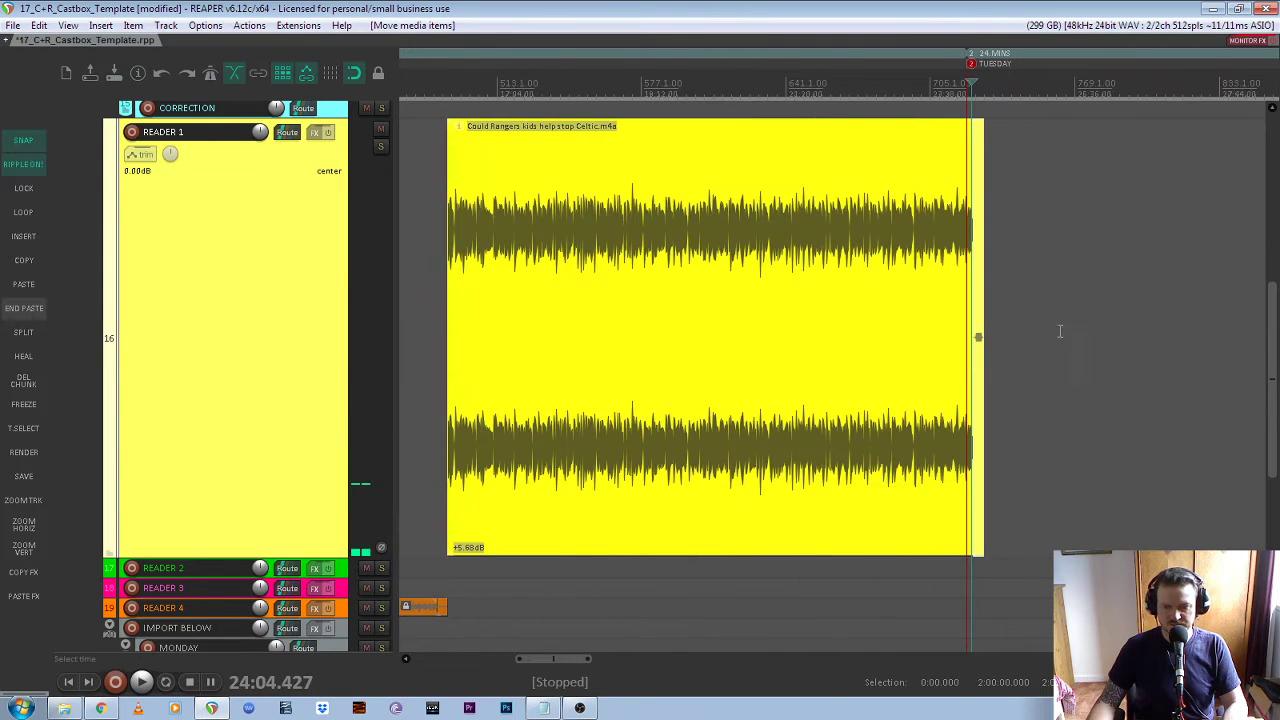
pyautogui.moveTo(1059, 328); pyautogui.dragTo(688, 390)
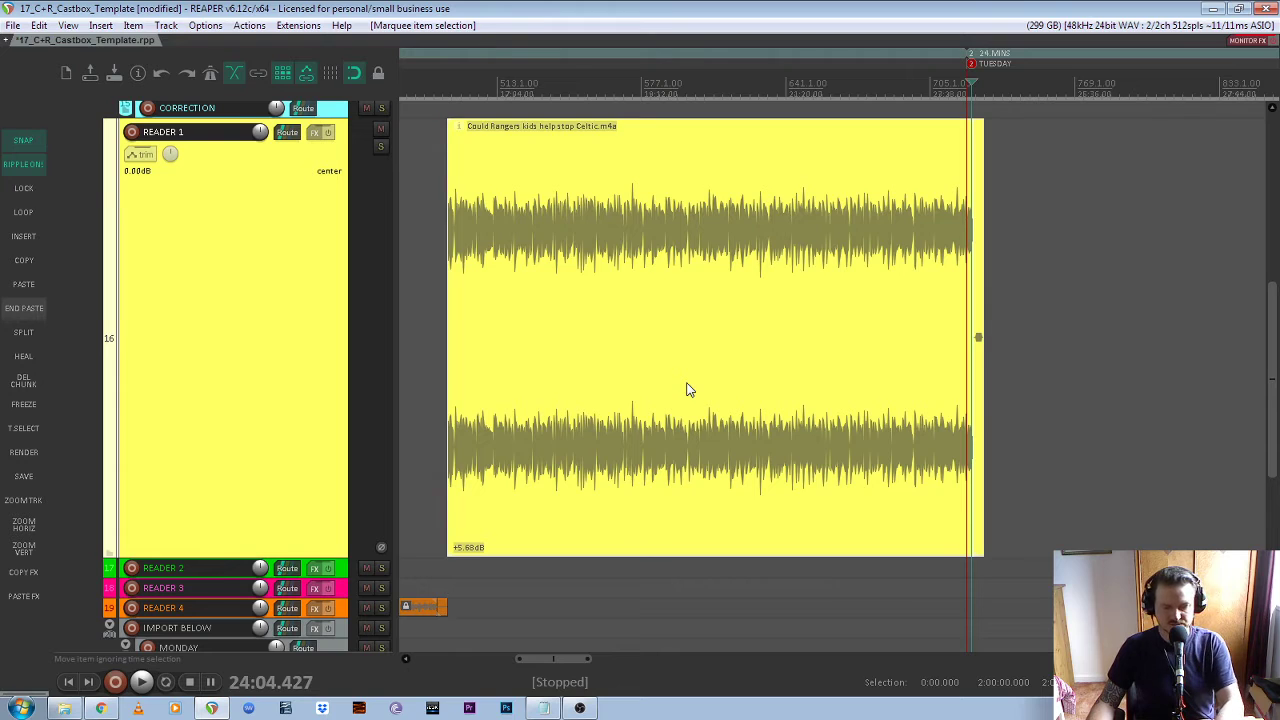
pyautogui.press('l')
pyautogui.press('`')
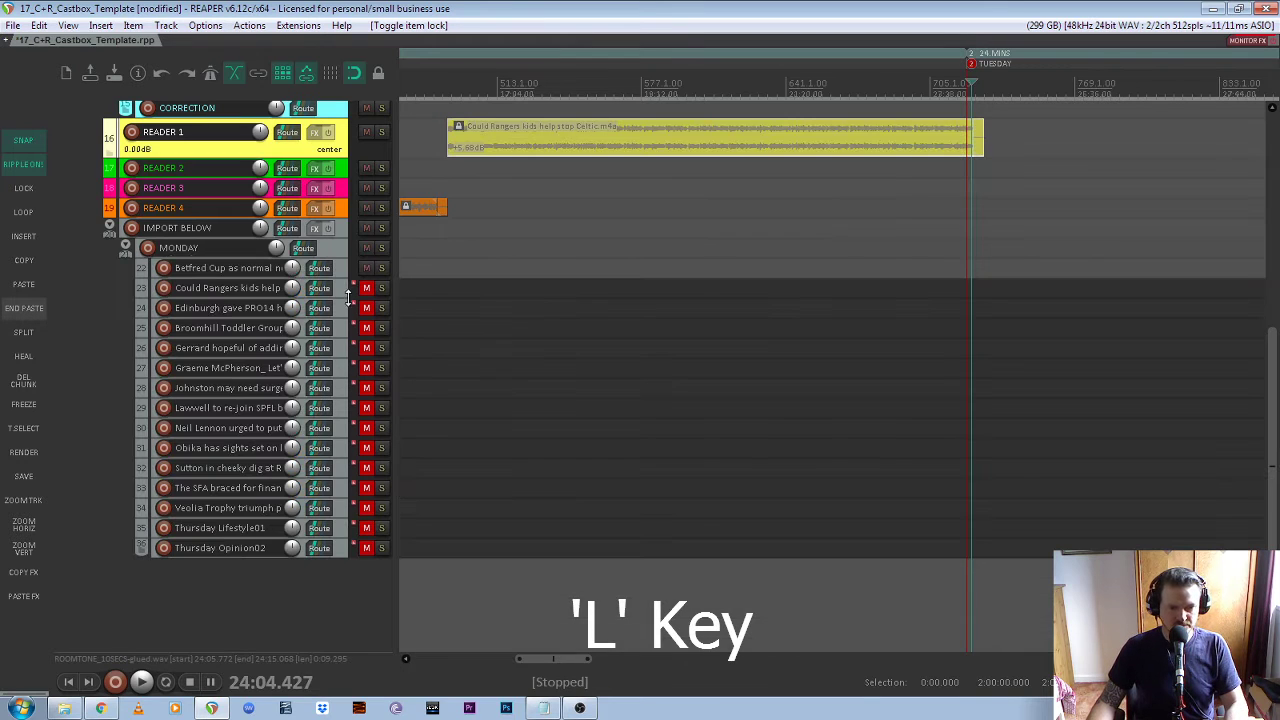
# Examine where the assembled Monday clips end relative to the TUESDAY marker and the 24-minute day regions
pyautogui.scroll(3, 333, 253)
pyautogui.scroll(-5, 875, 291)
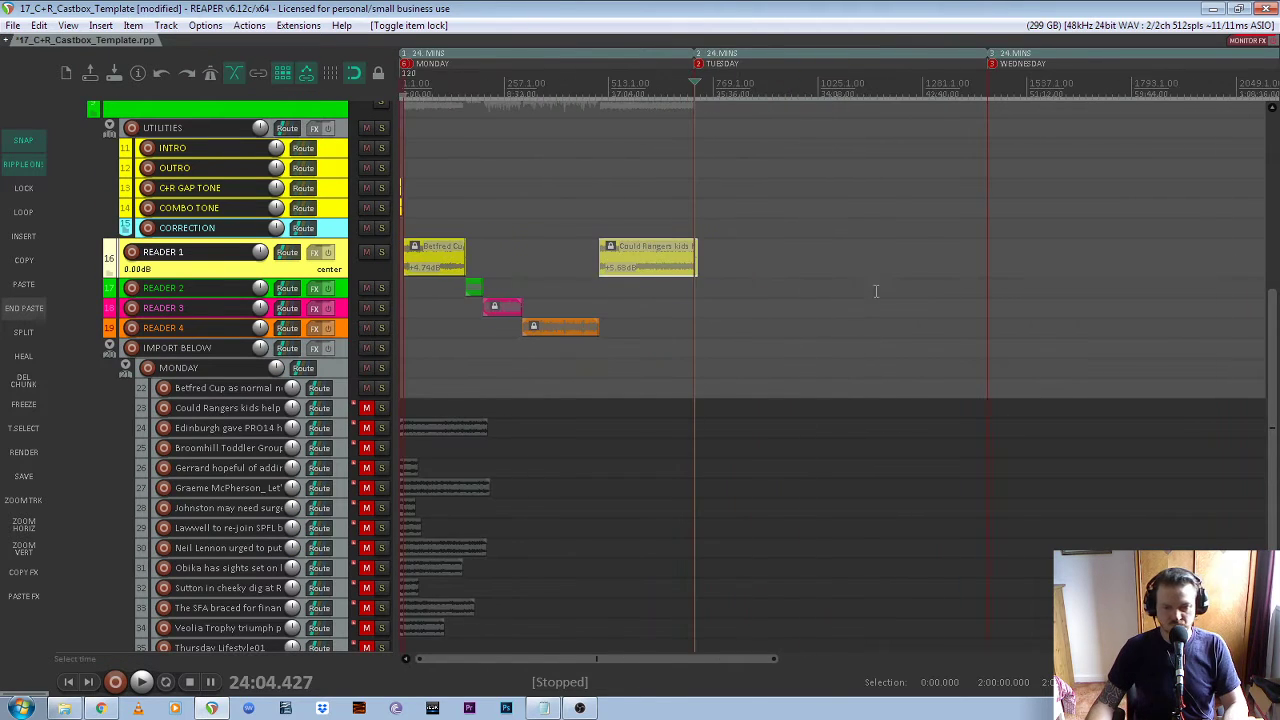
pyautogui.scroll(5, 733, 283)
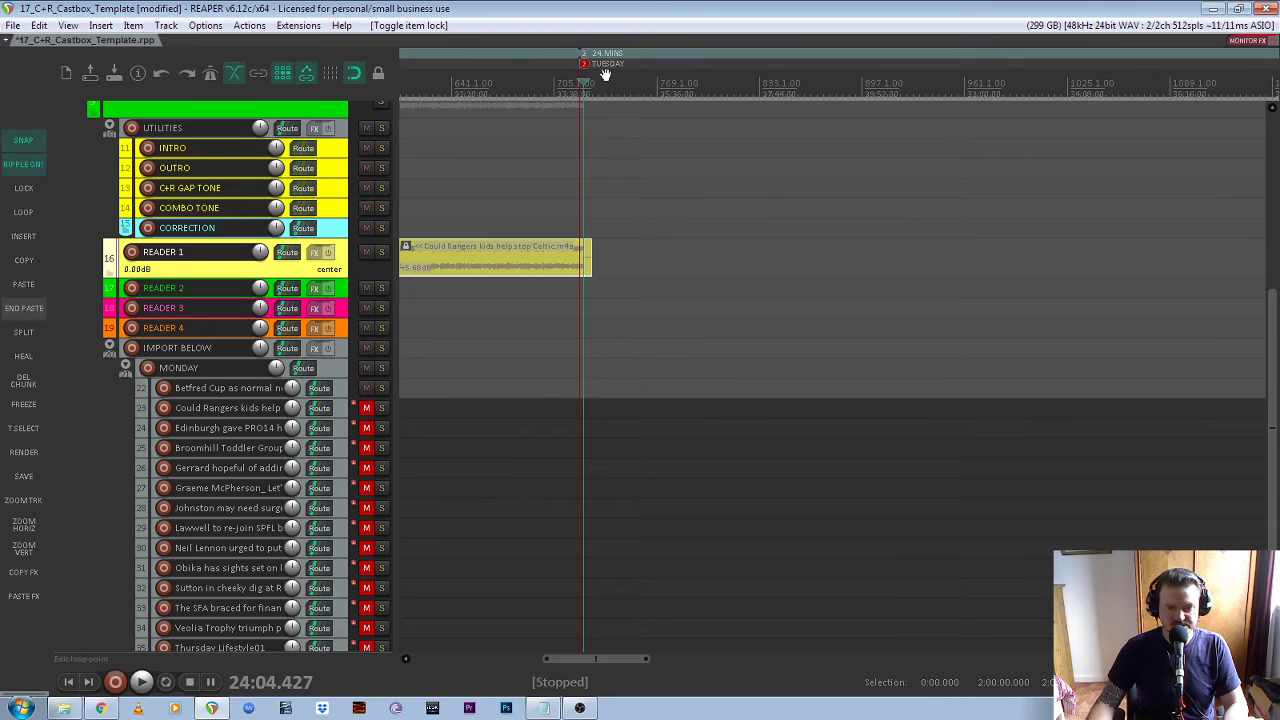
pyautogui.scroll(10, 578, 180)
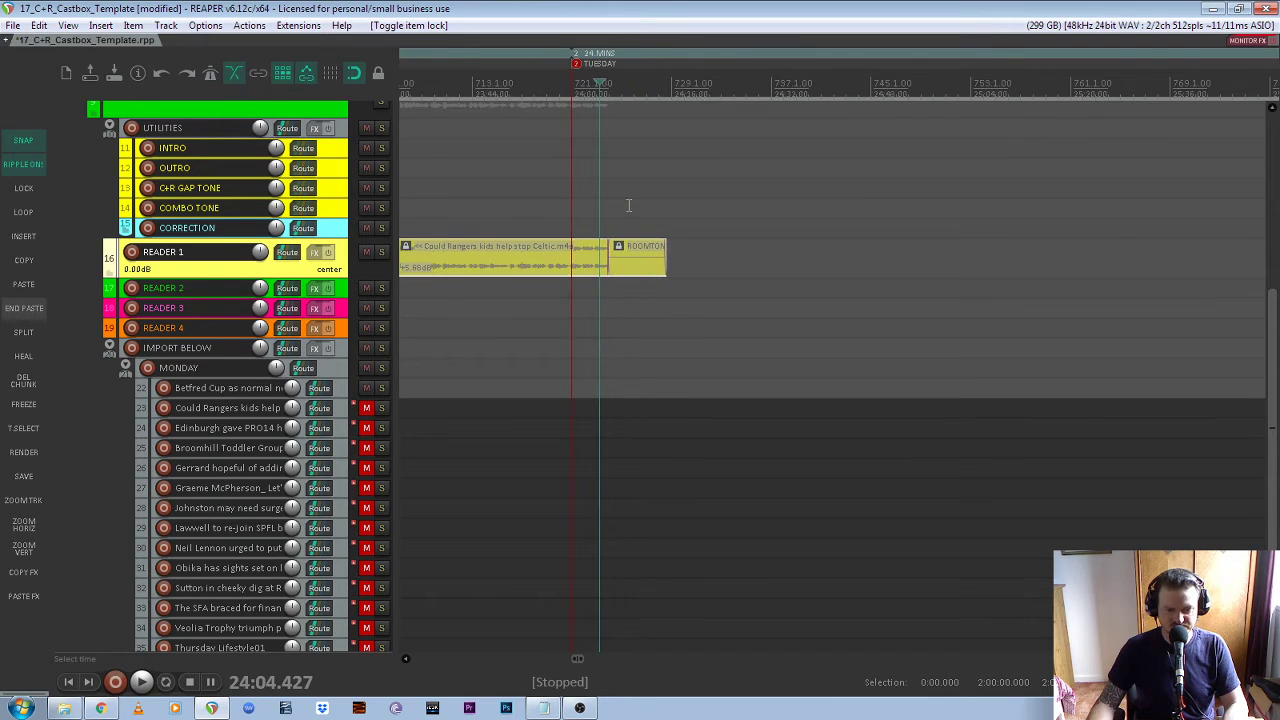
pyautogui.scroll(-8, 680, 200)
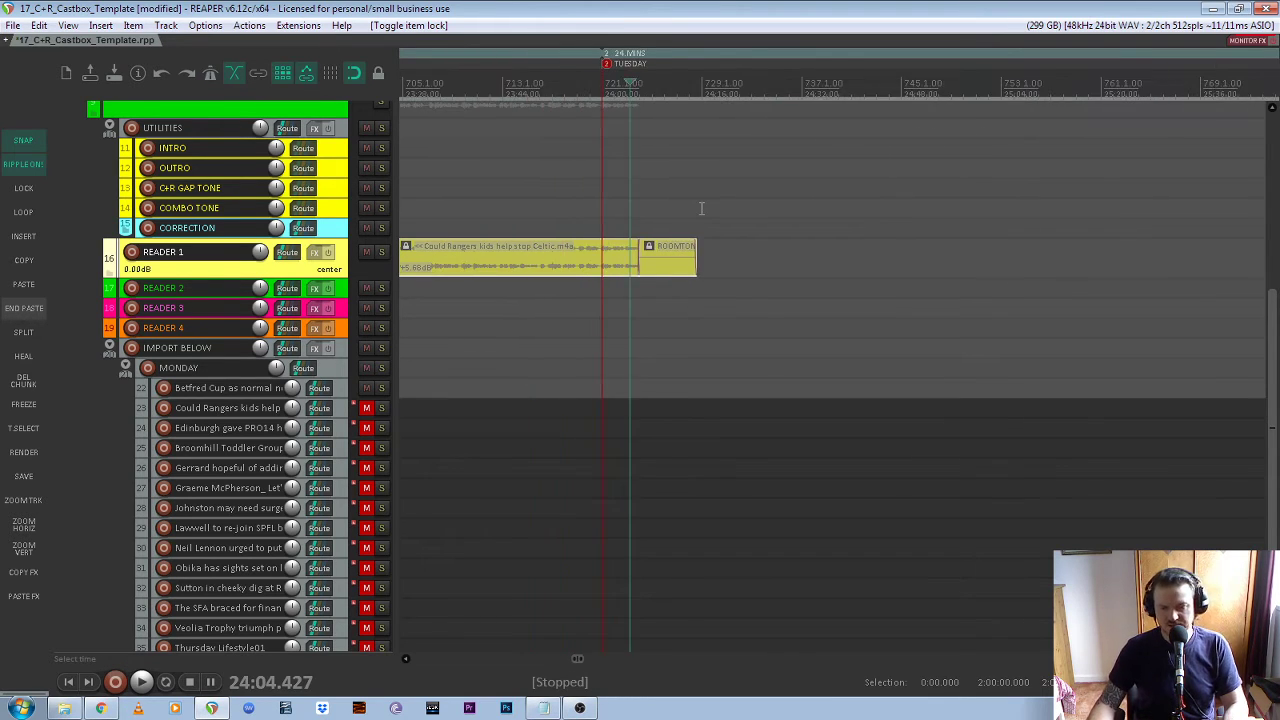
pyautogui.scroll(-8, 683, 322)
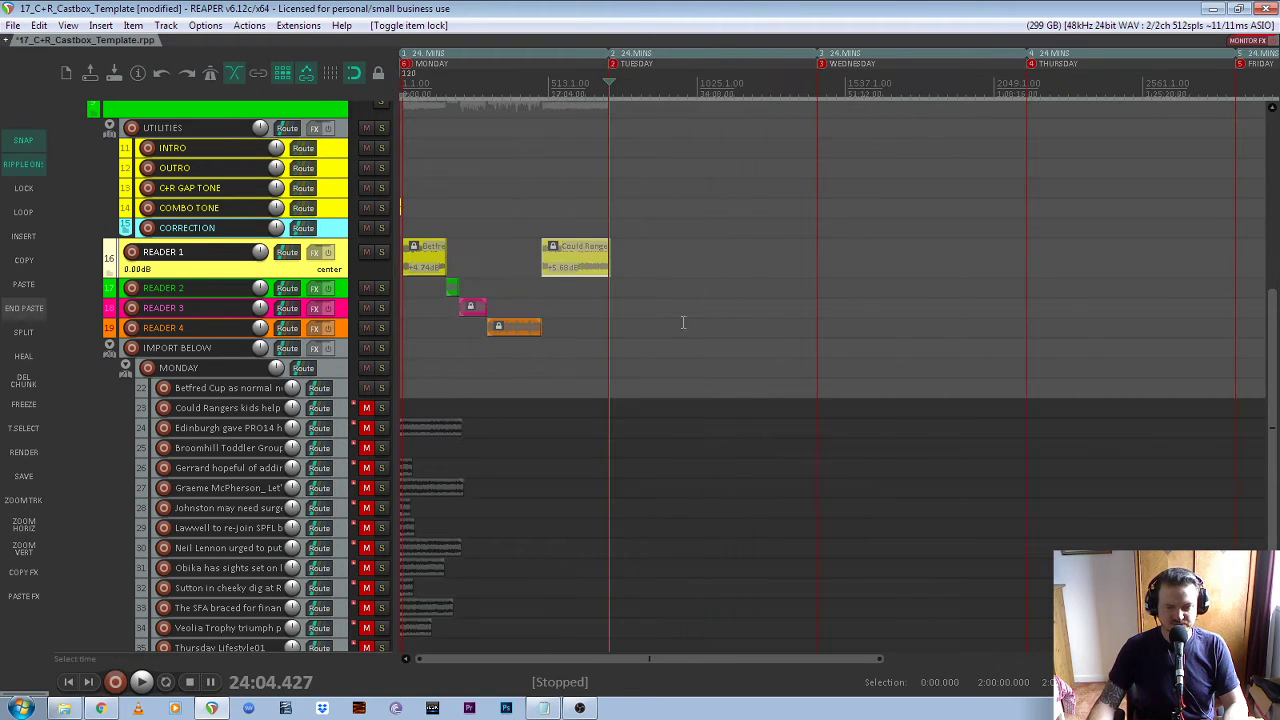
pyautogui.scroll(-2, 525, 201)
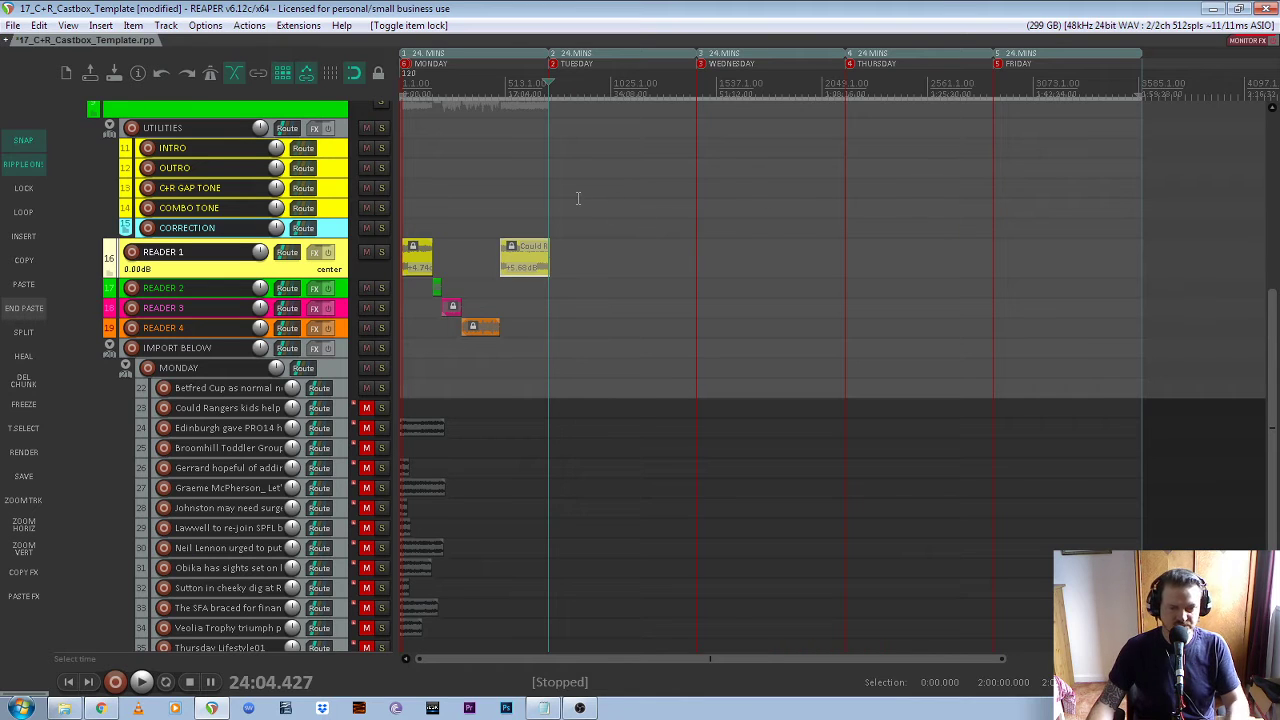
# Move the TUESDAY marker to the end of READER 1's last room tone at 24:15.068
pyautogui.scroll(6, 577, 198)
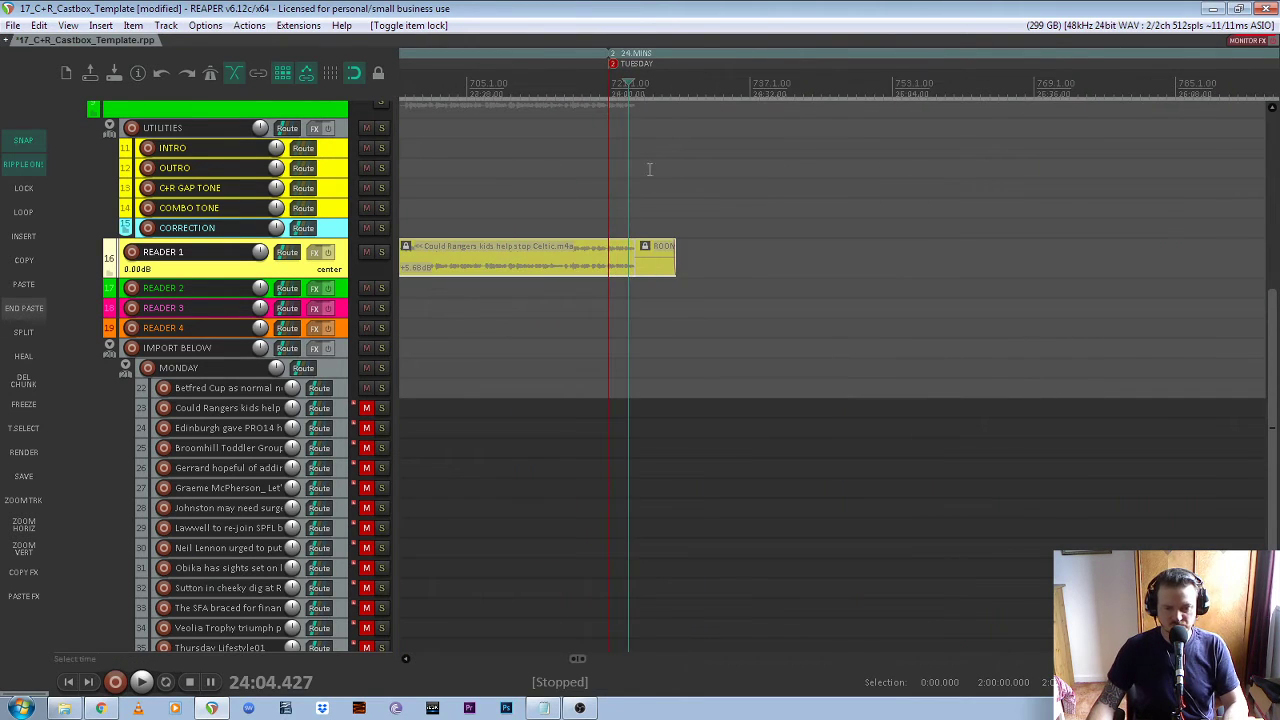
pyautogui.scroll(3, 594, 142)
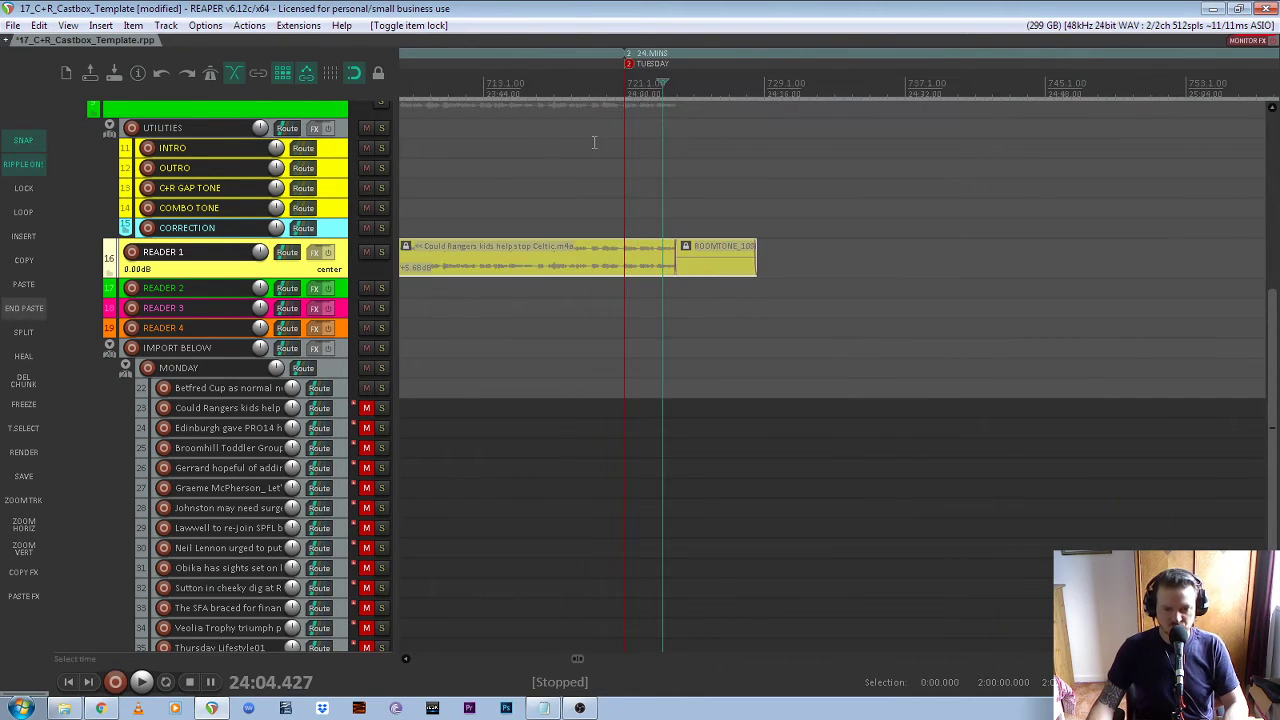
pyautogui.click(757, 260)
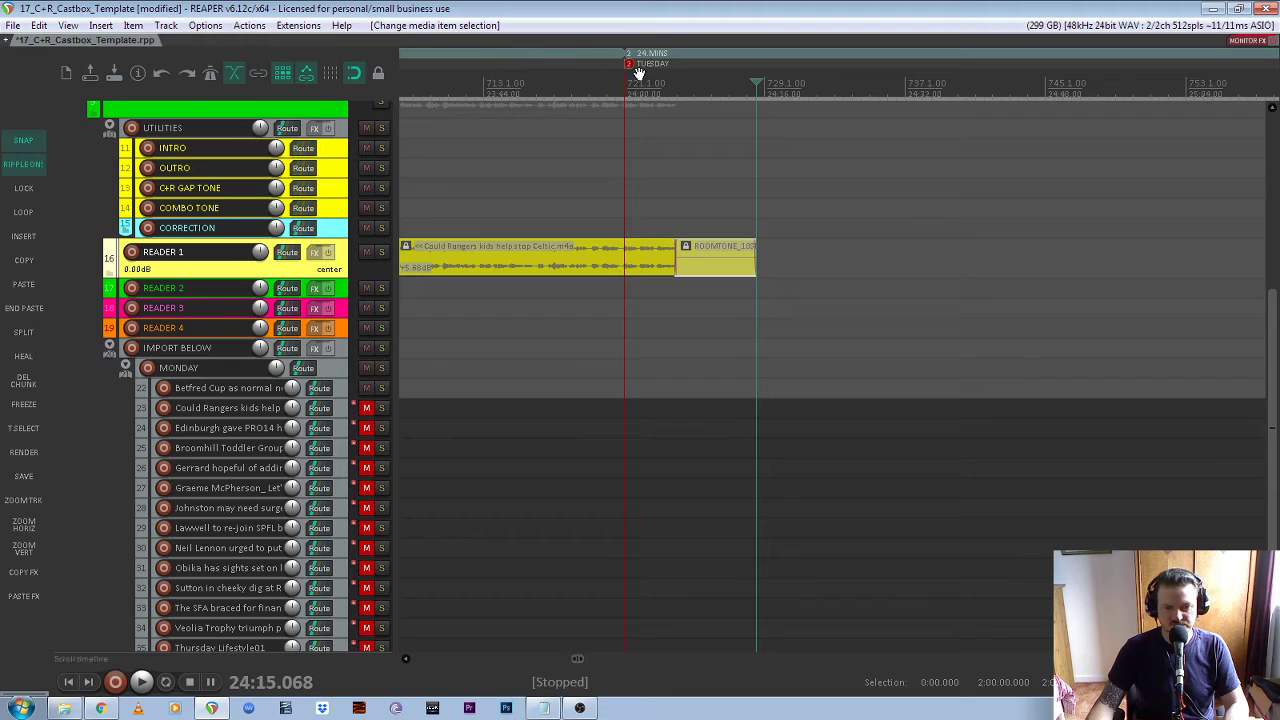
pyautogui.moveTo(639, 74); pyautogui.dragTo(756, 70)
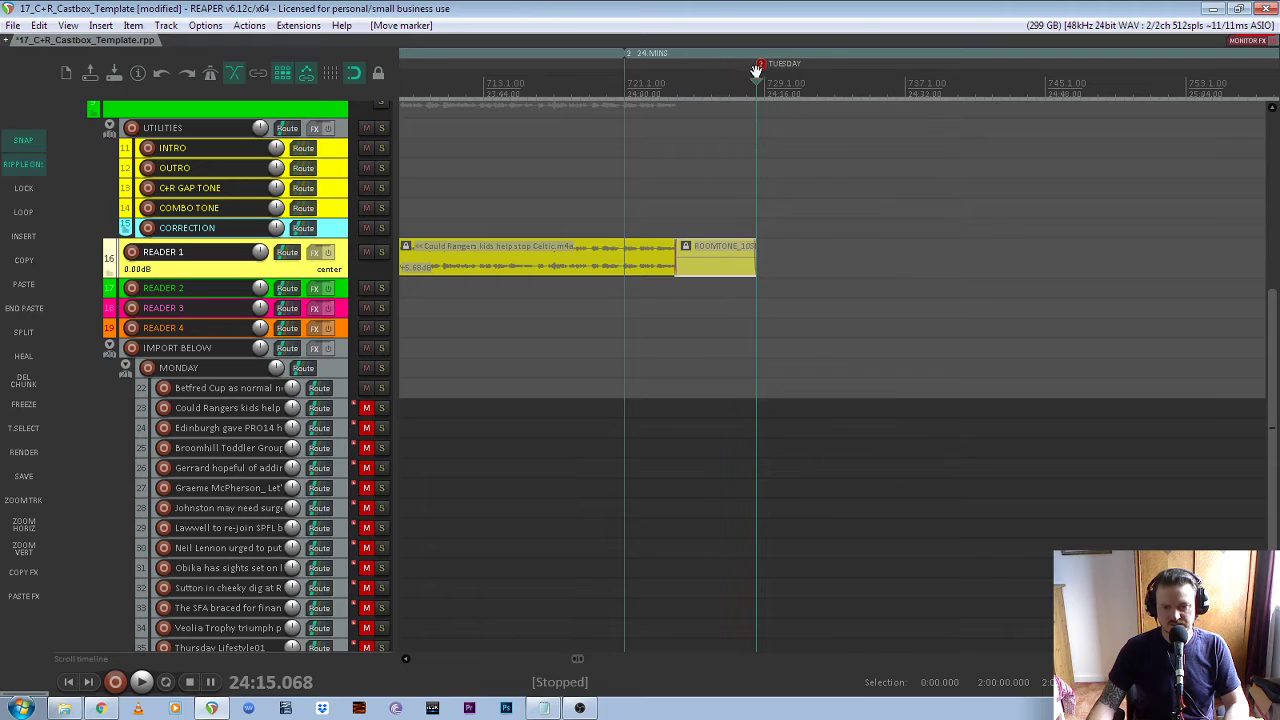
# Collapse the MONDAY folder's tracks and add a new empty track below them
pyautogui.scroll(-10, 724, 251)
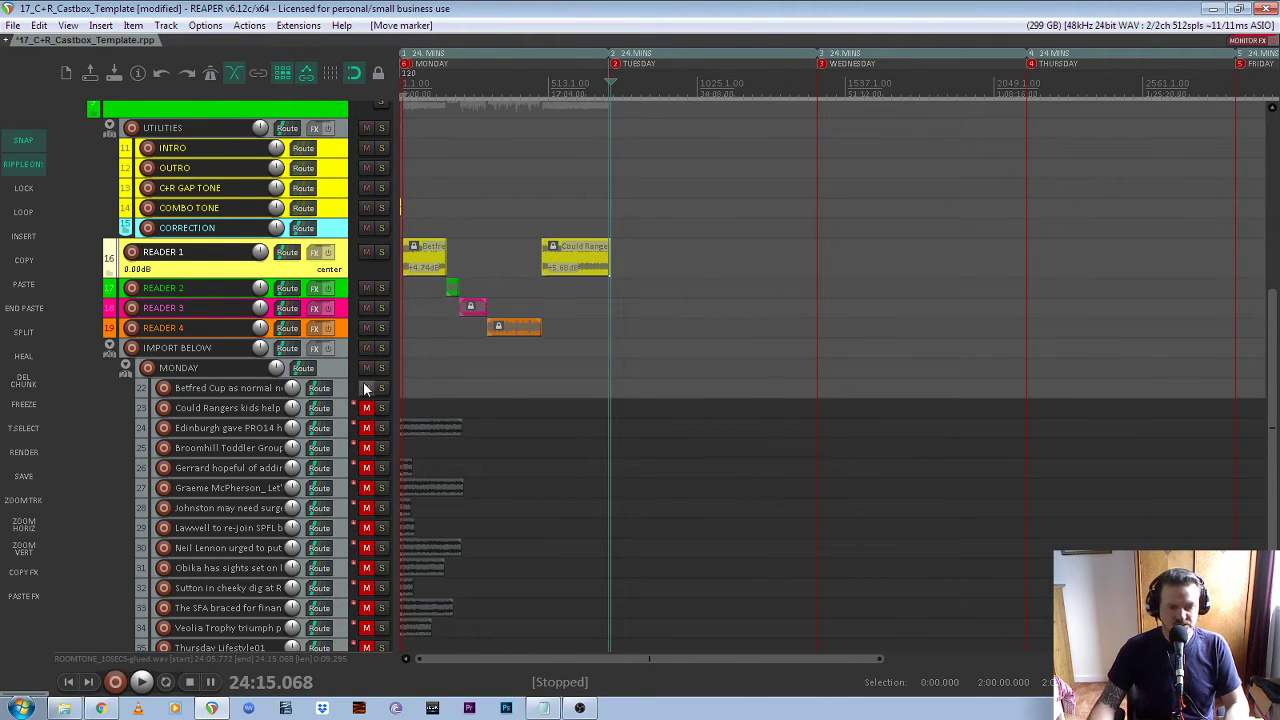
pyautogui.click(337, 367)
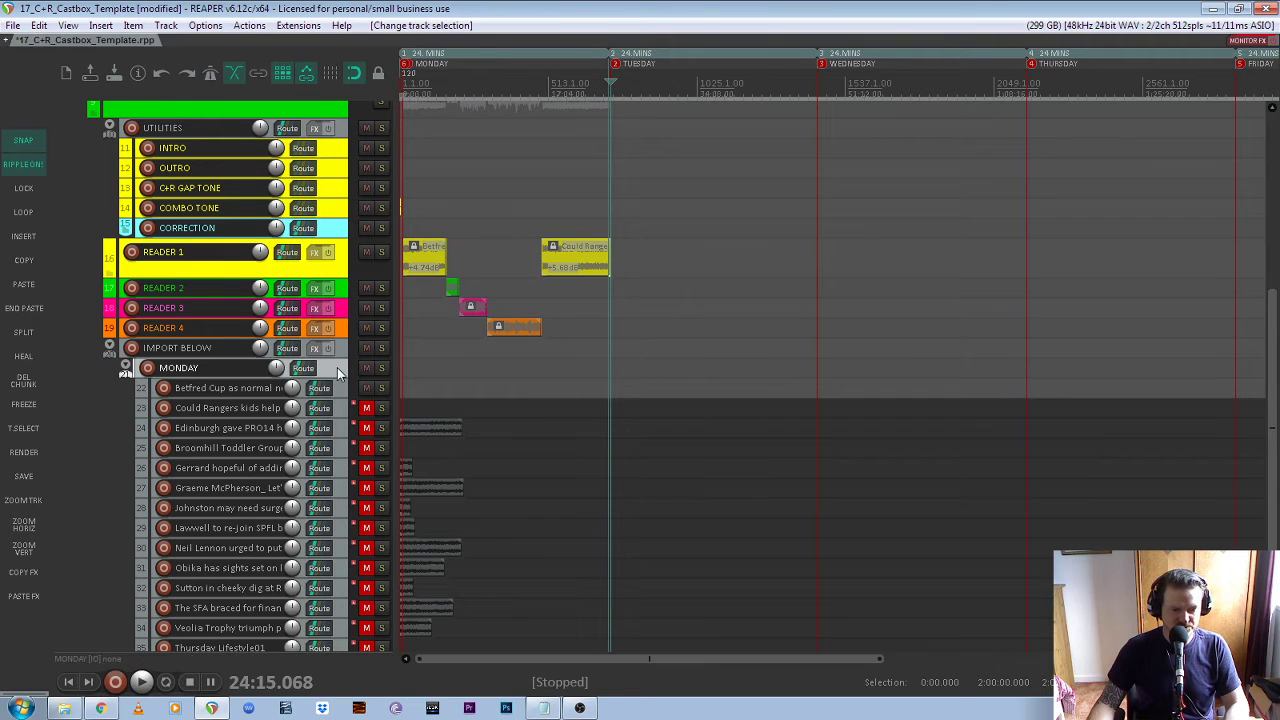
pyautogui.click(125, 367)
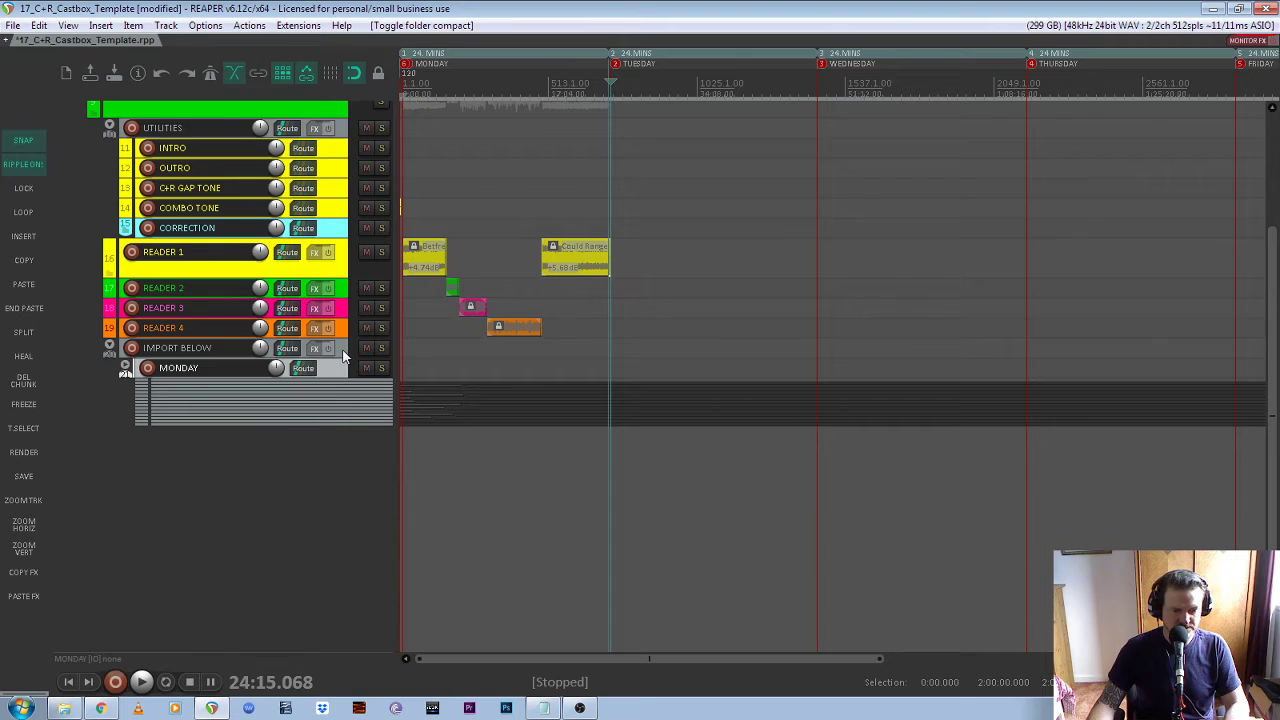
pyautogui.click(343, 355)
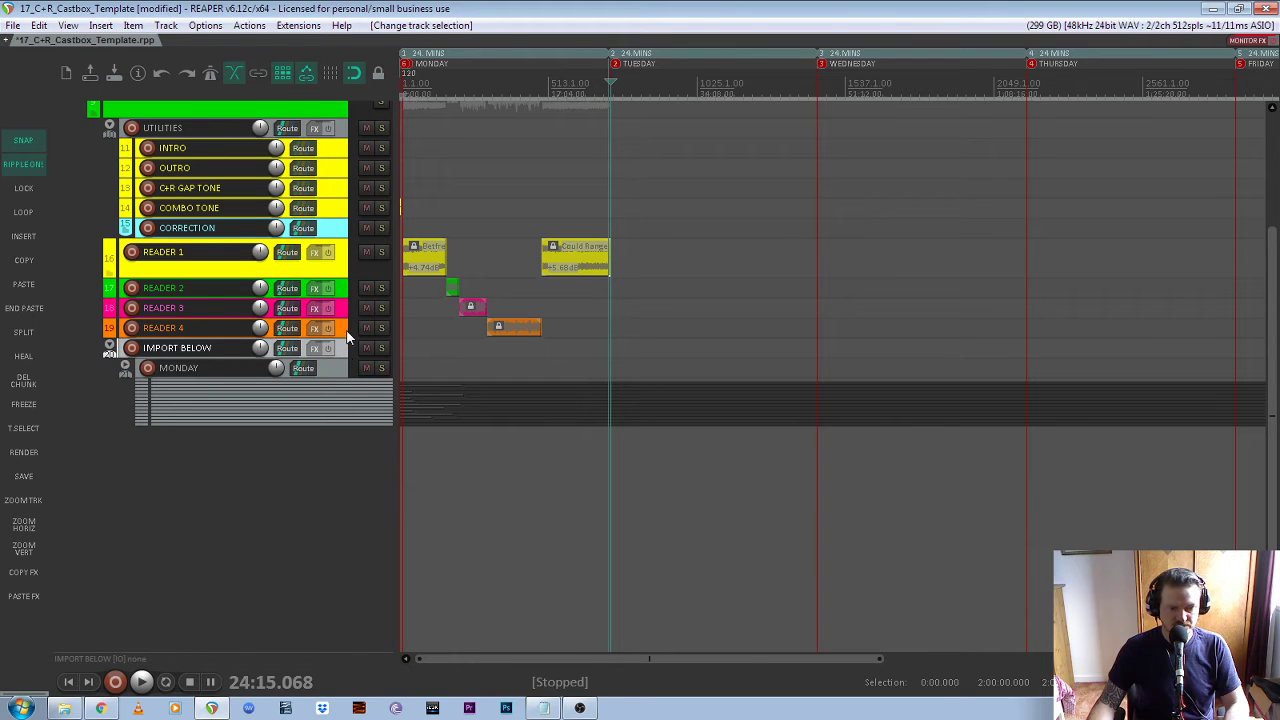
pyautogui.doubleClick(257, 465)
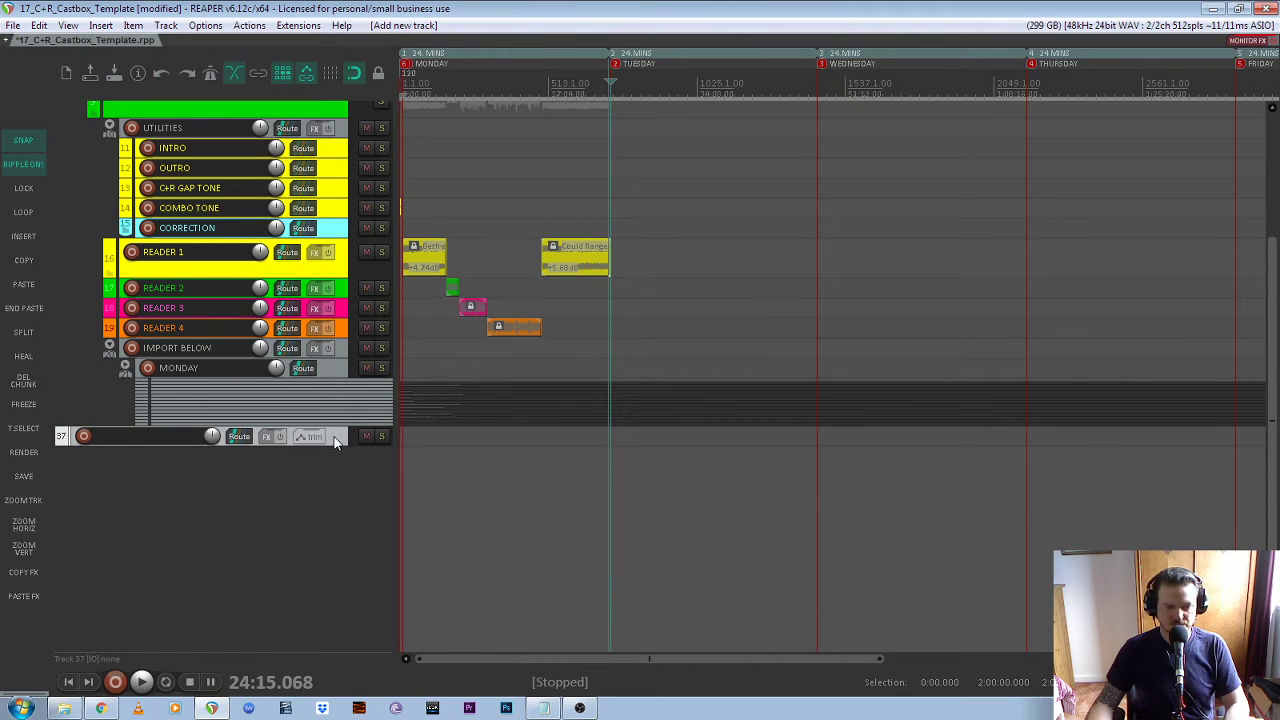
# Jump to the TUESDAY marker and look over the timeline around the start of the Tuesday section
pyautogui.scroll(7, 536, 108)
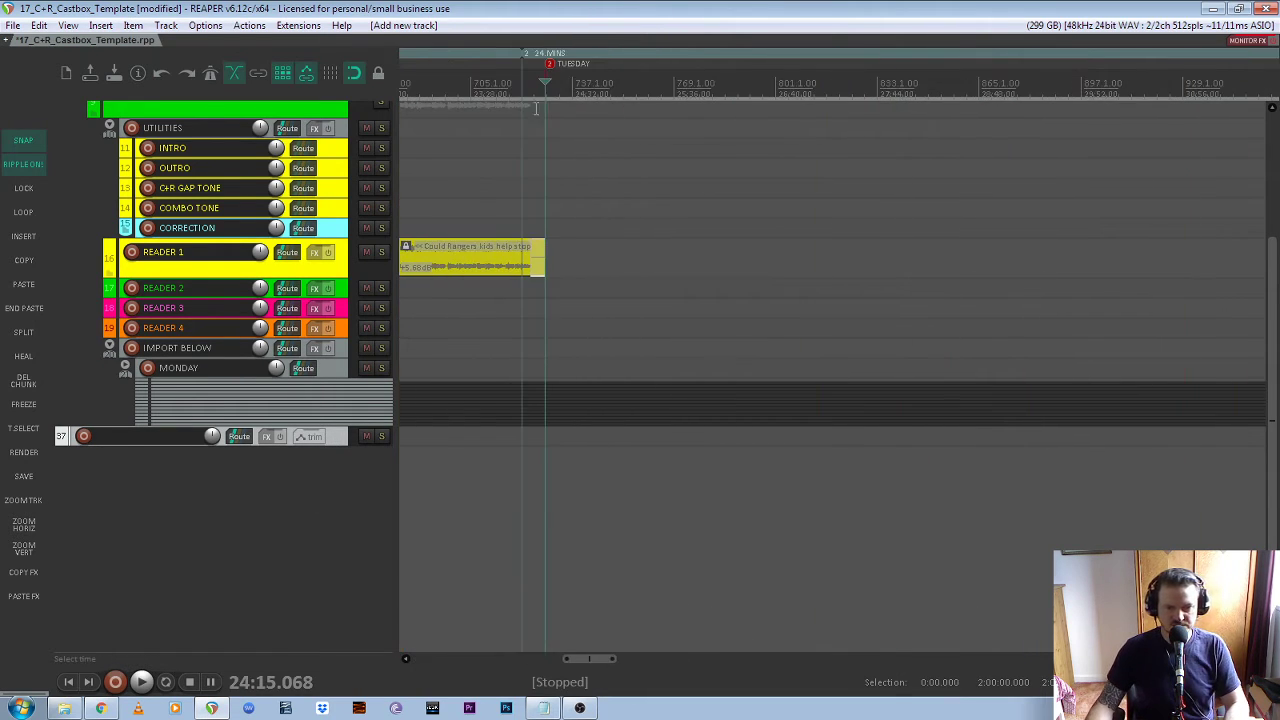
pyautogui.scroll(5, 536, 108)
pyautogui.press('2')
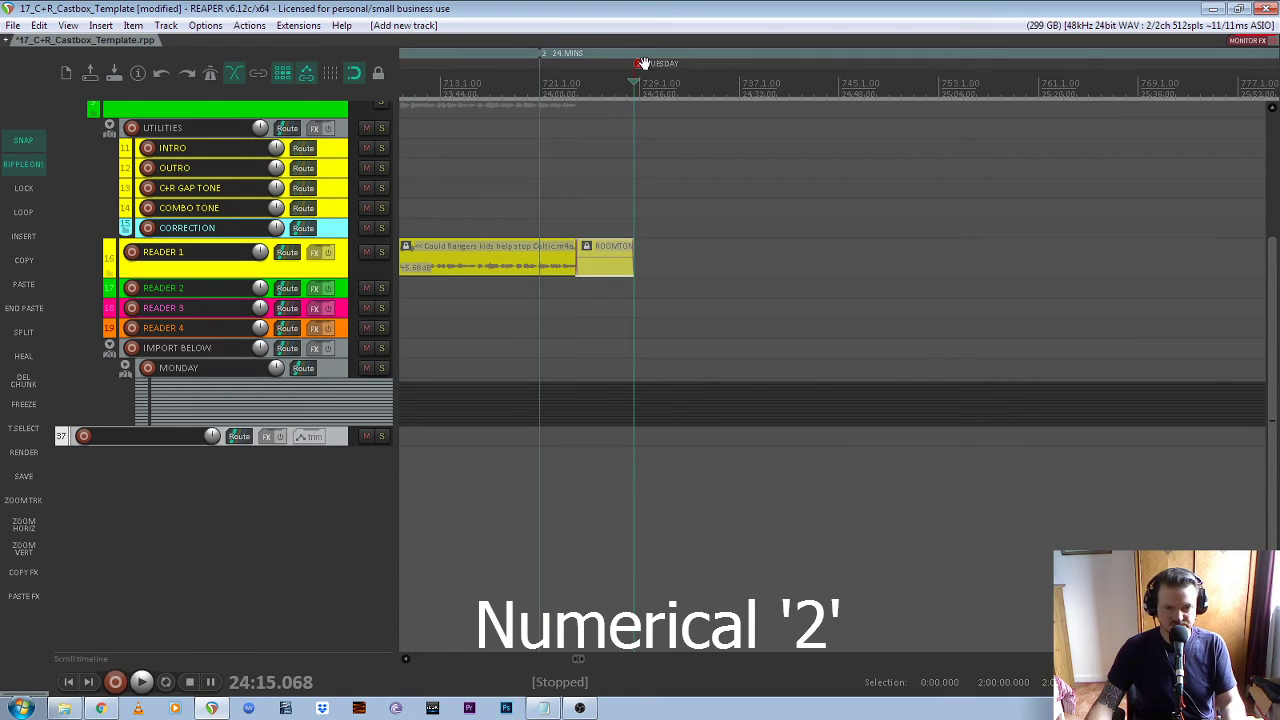
pyautogui.scroll(-8, 549, 368)
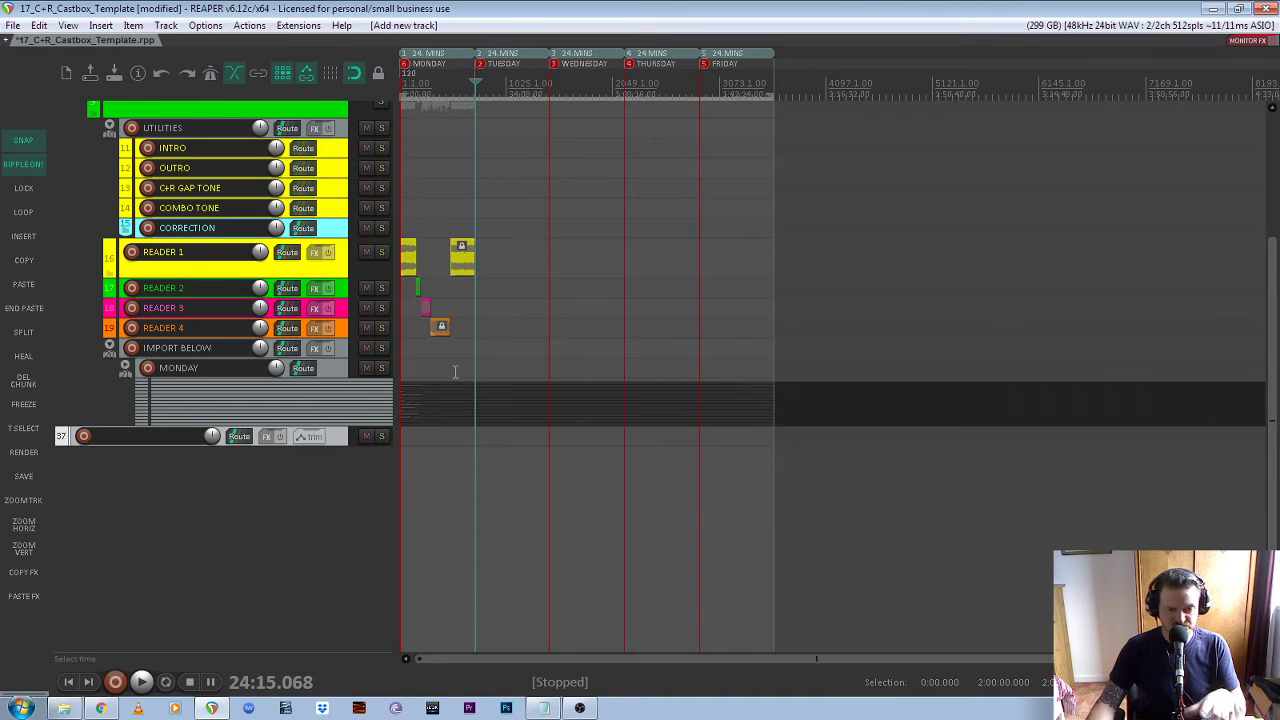
pyautogui.scroll(3, 455, 372)
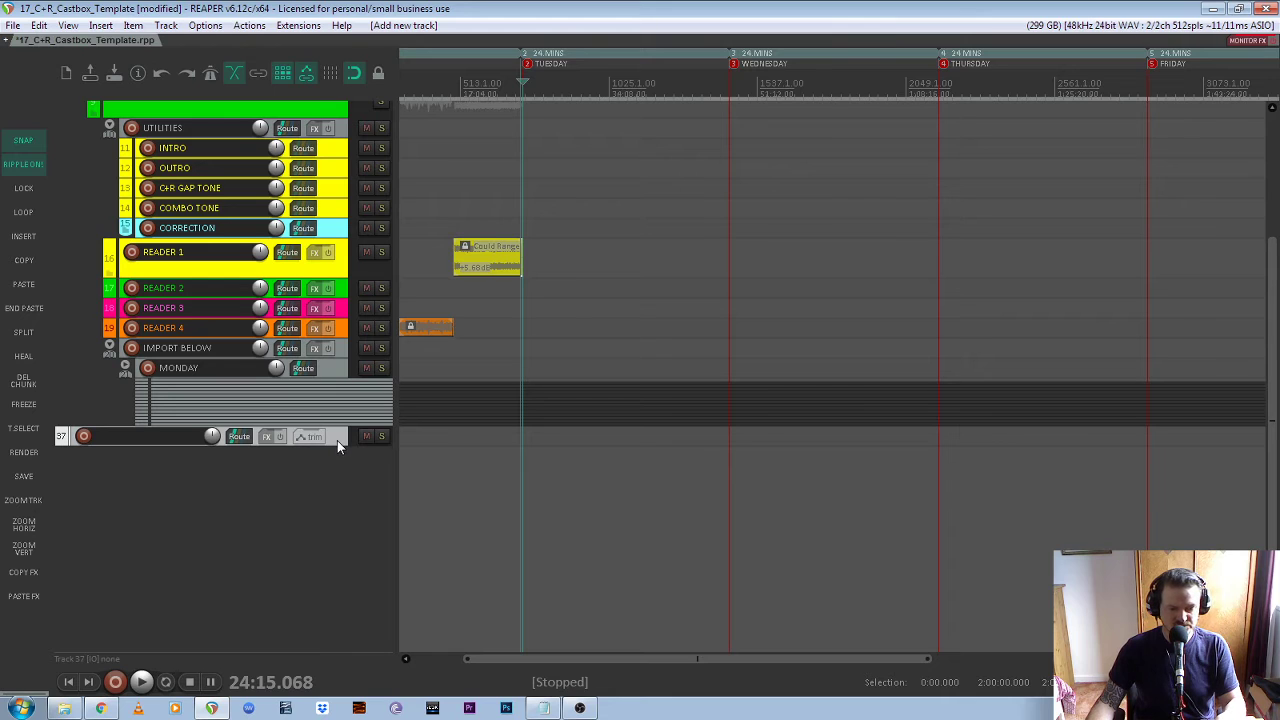
# Import all audio files from the Resources > 02_Tuesday folder at the TUESDAY marker, placing them on separate tracks
pyautogui.click(23, 237)
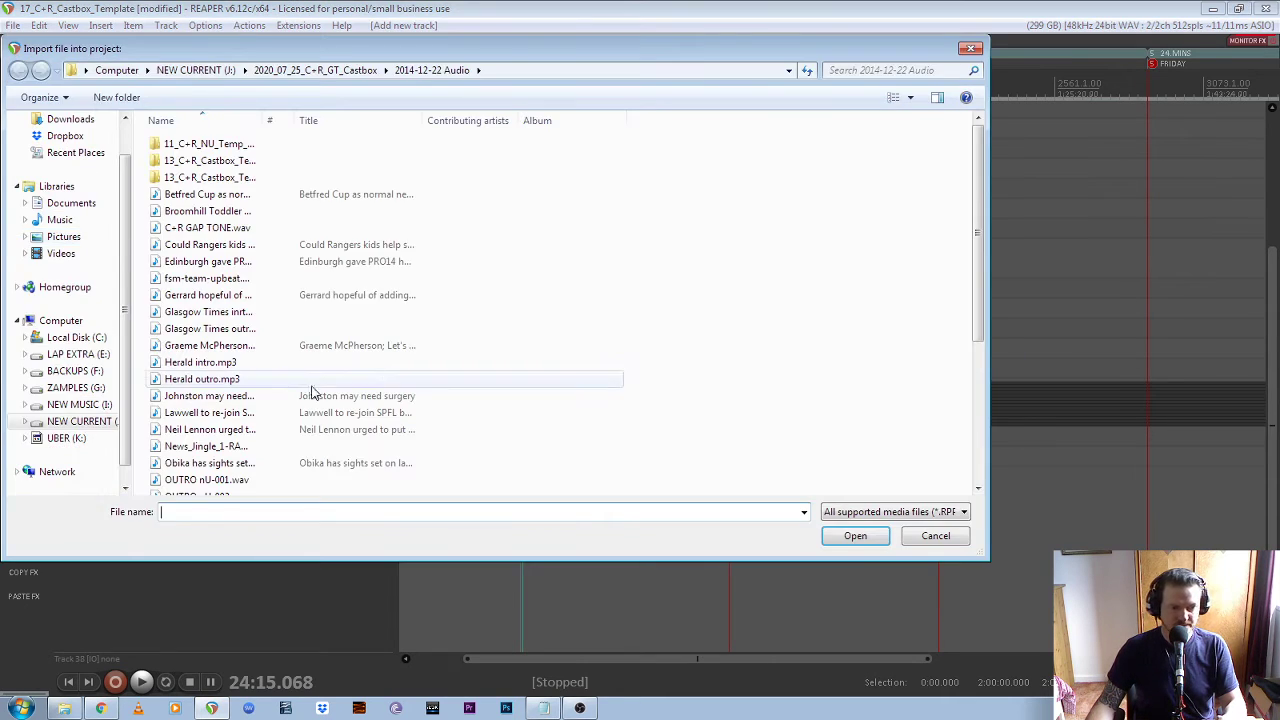
pyautogui.click(326, 70)
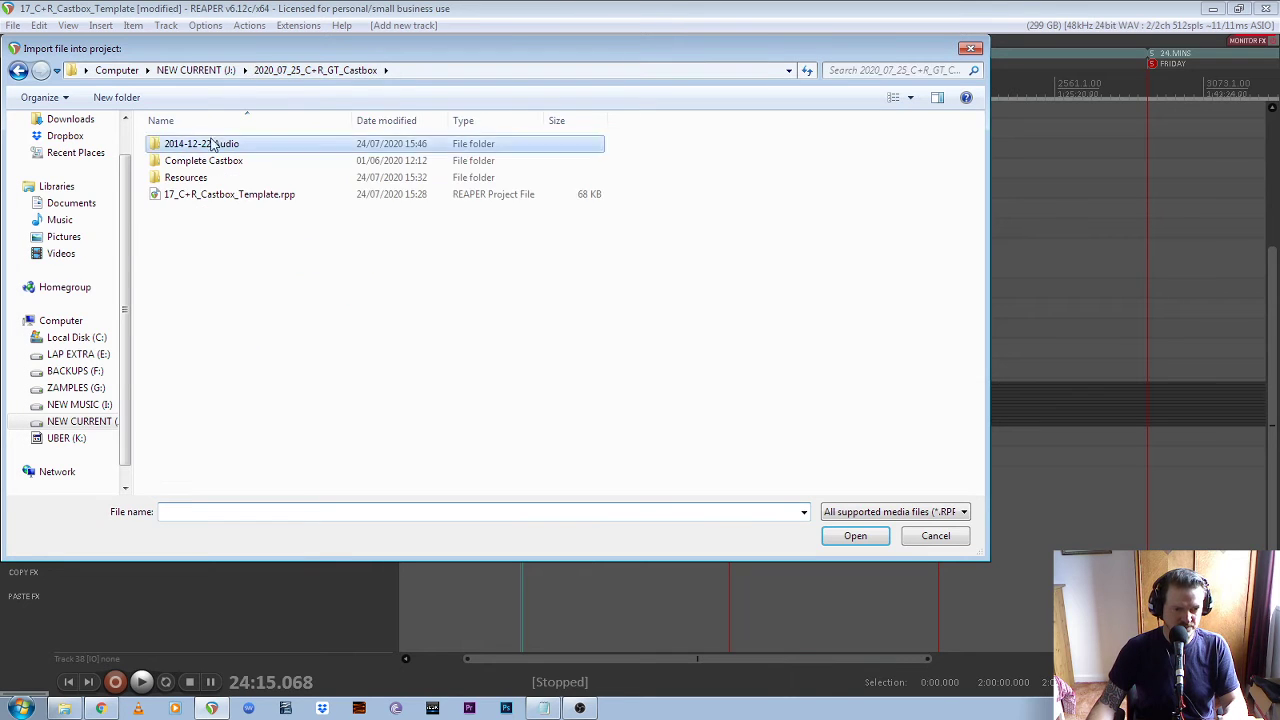
pyautogui.doubleClick(234, 177)
pyautogui.doubleClick(255, 161)
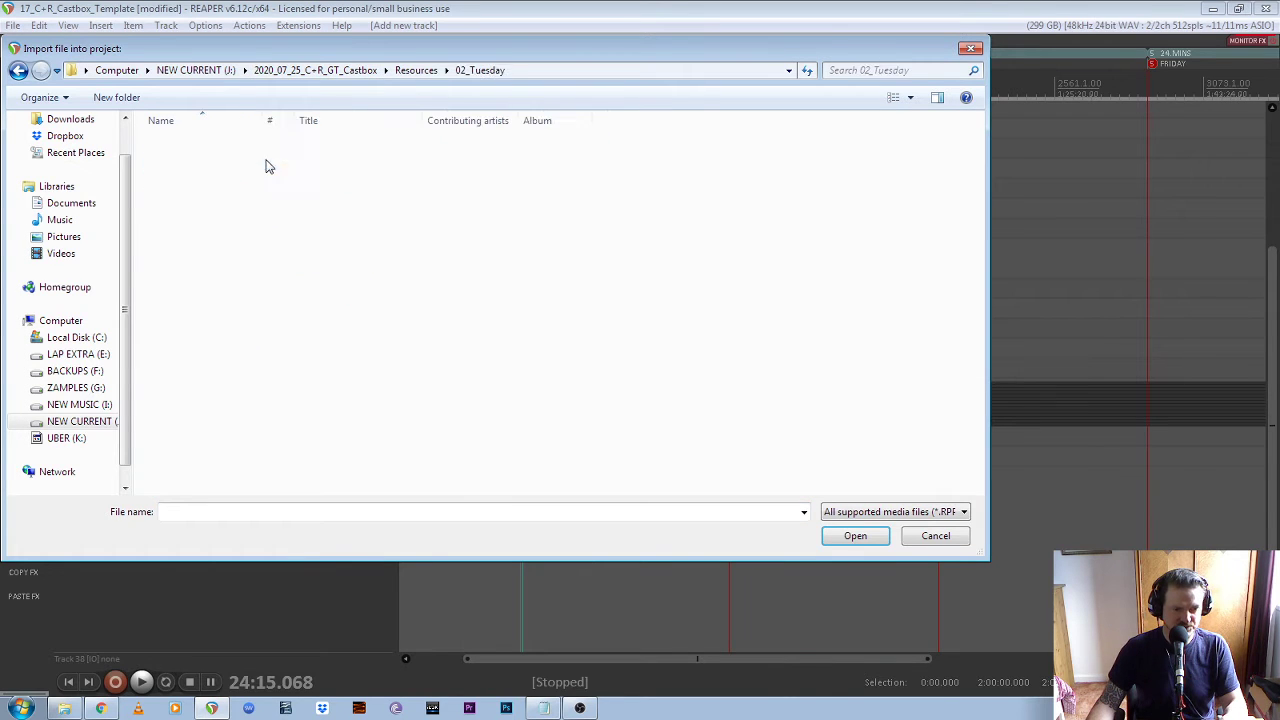
pyautogui.click(235, 145)
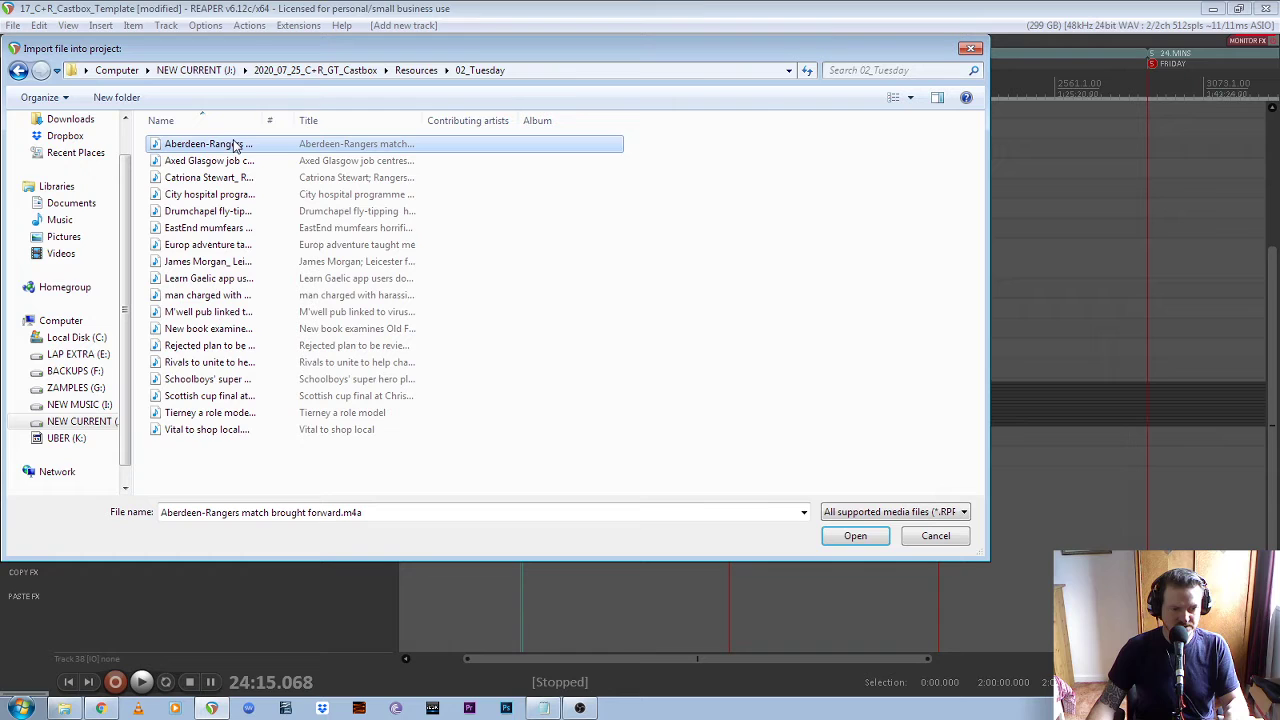
pyautogui.keyDown('shift'); pyautogui.click(224, 435); pyautogui.keyUp('shift')
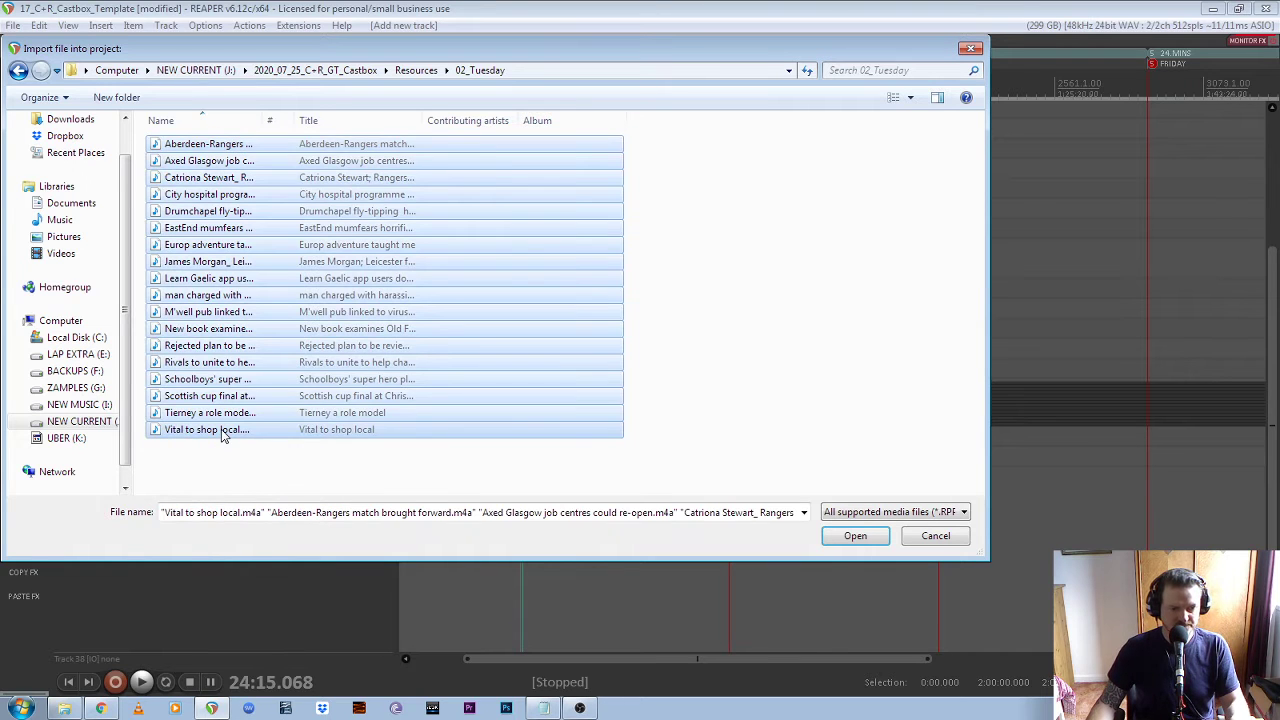
pyautogui.click(208, 146)
pyautogui.keyDown('shift'); pyautogui.click(245, 438); pyautogui.keyUp('shift')
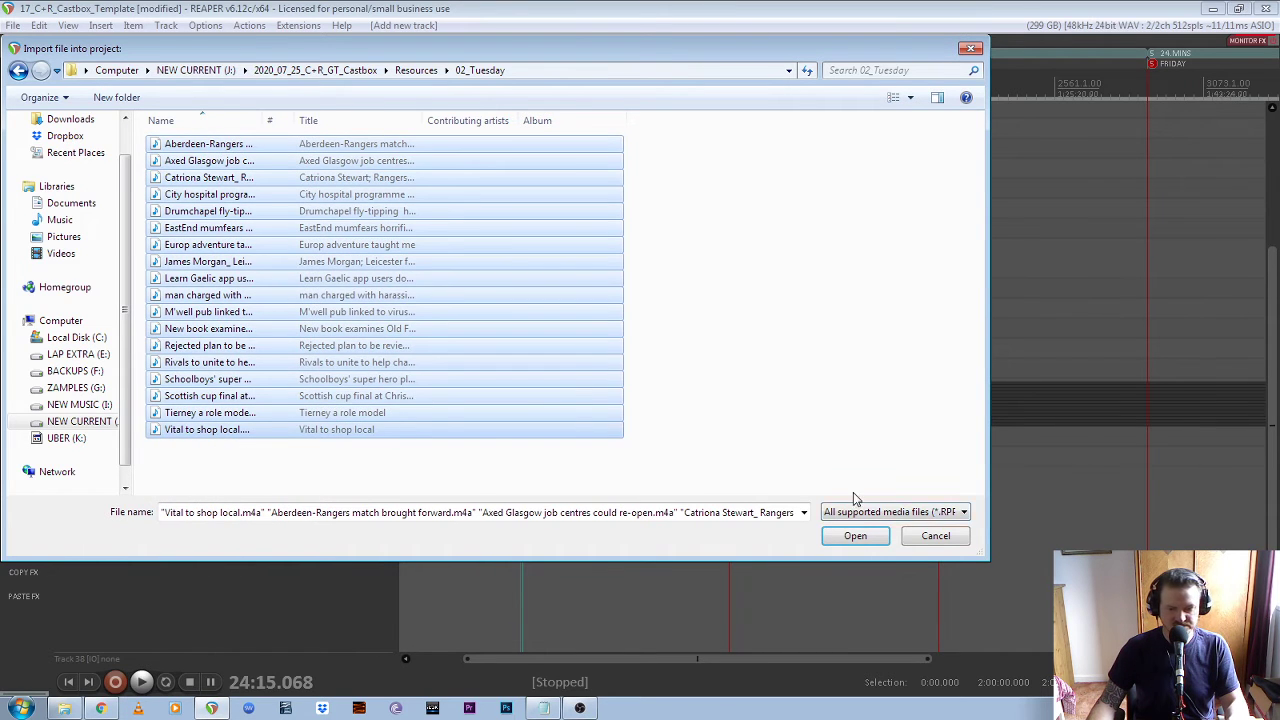
pyautogui.click(872, 542)
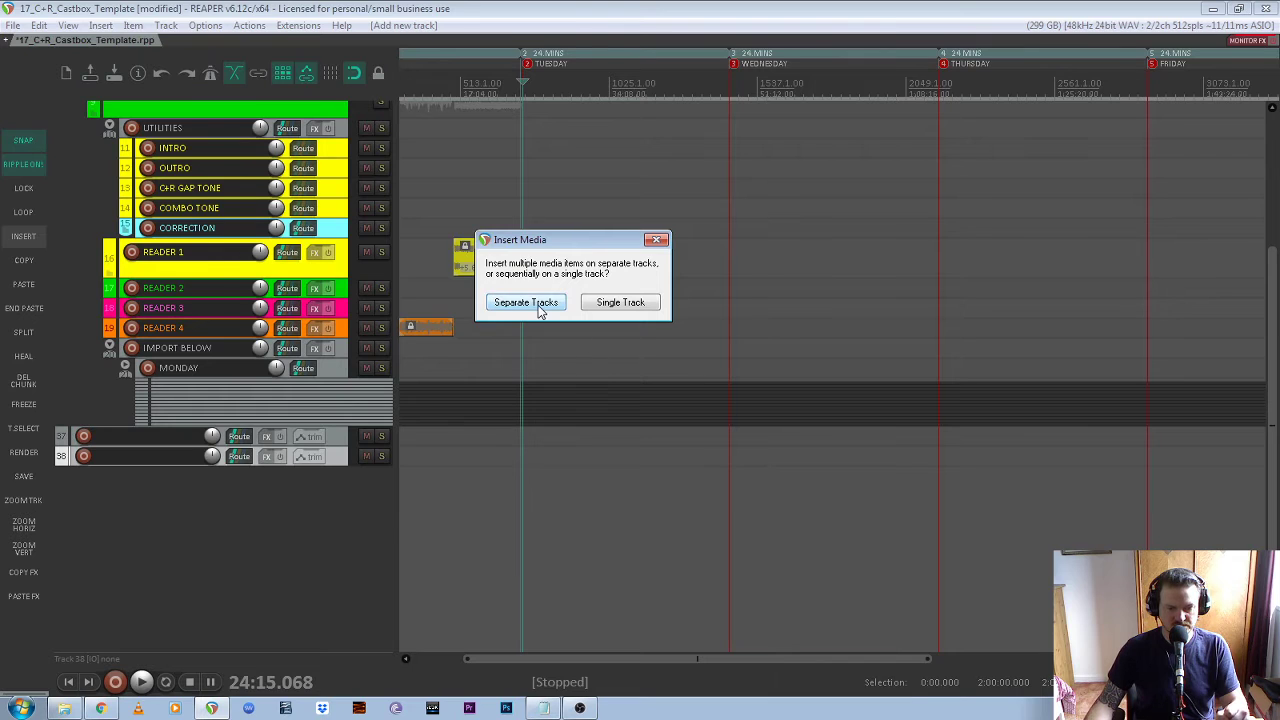
pyautogui.click(527, 303)
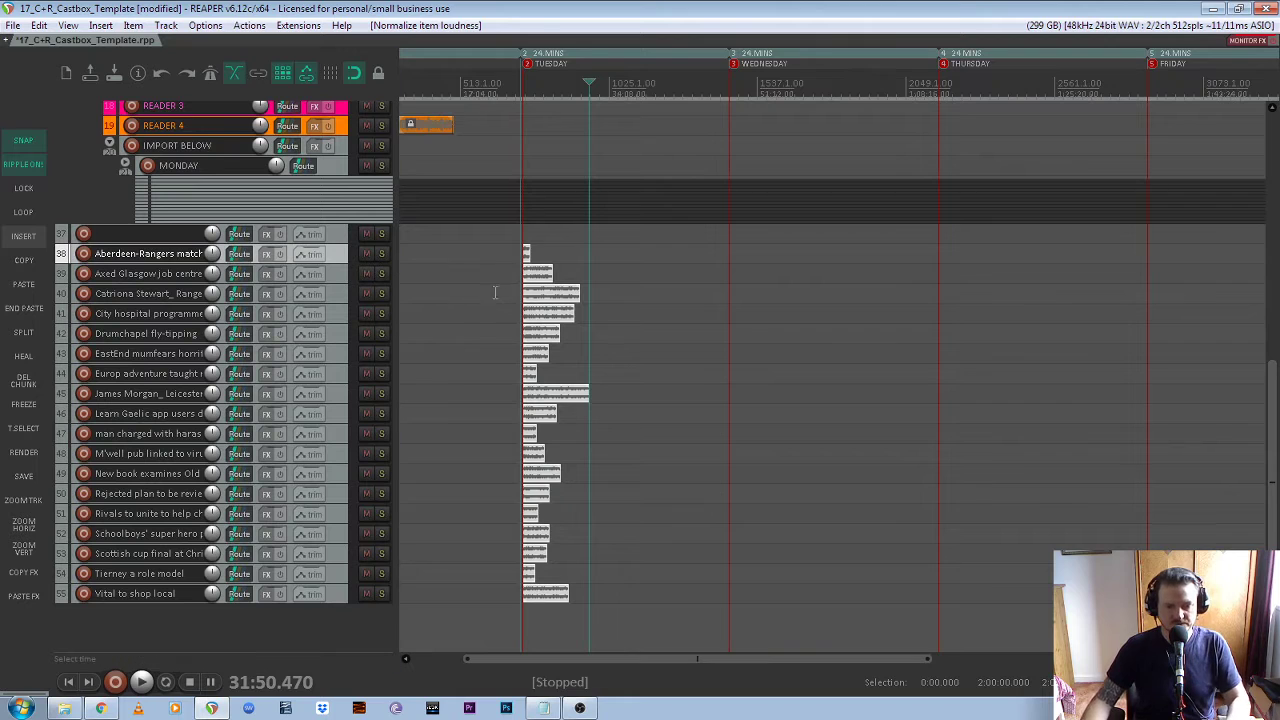
# Nest all the imported Tuesday tracks, from Aberdeen-Rangers to Vital to shop local, as children of the empty track above them
pyautogui.scroll(3, 513, 306)
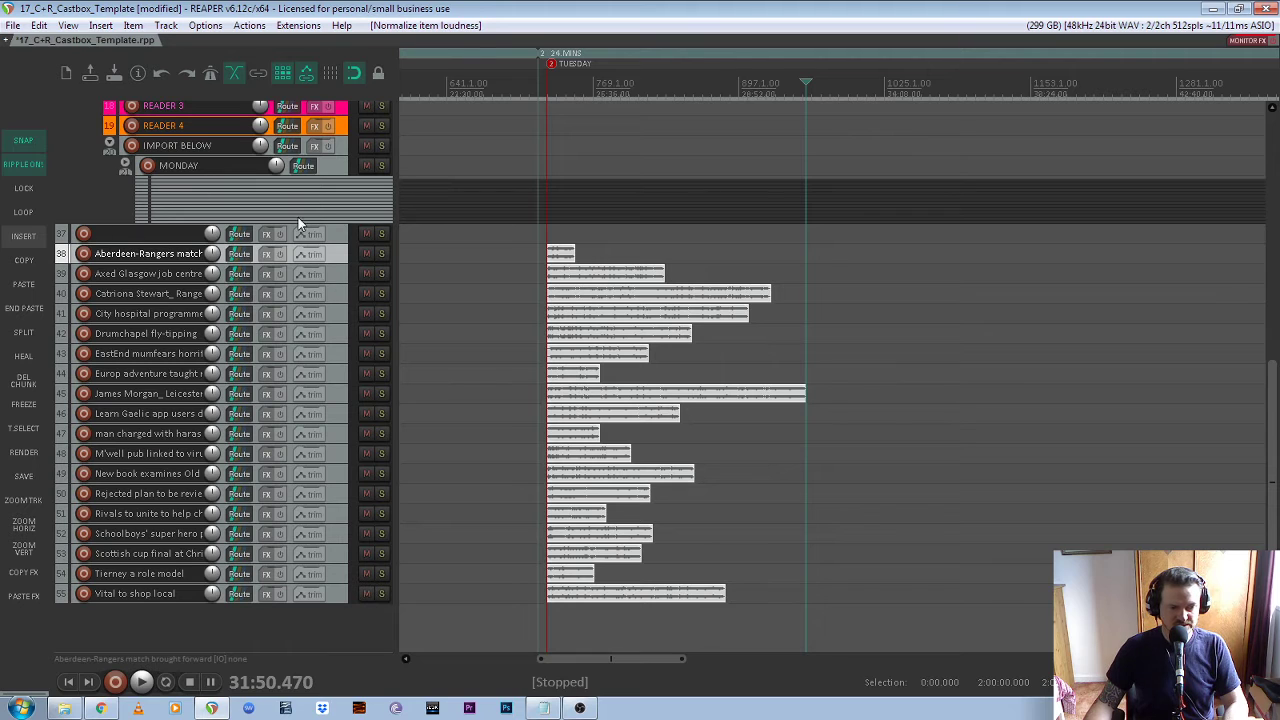
pyautogui.click(332, 275)
pyautogui.click(340, 254)
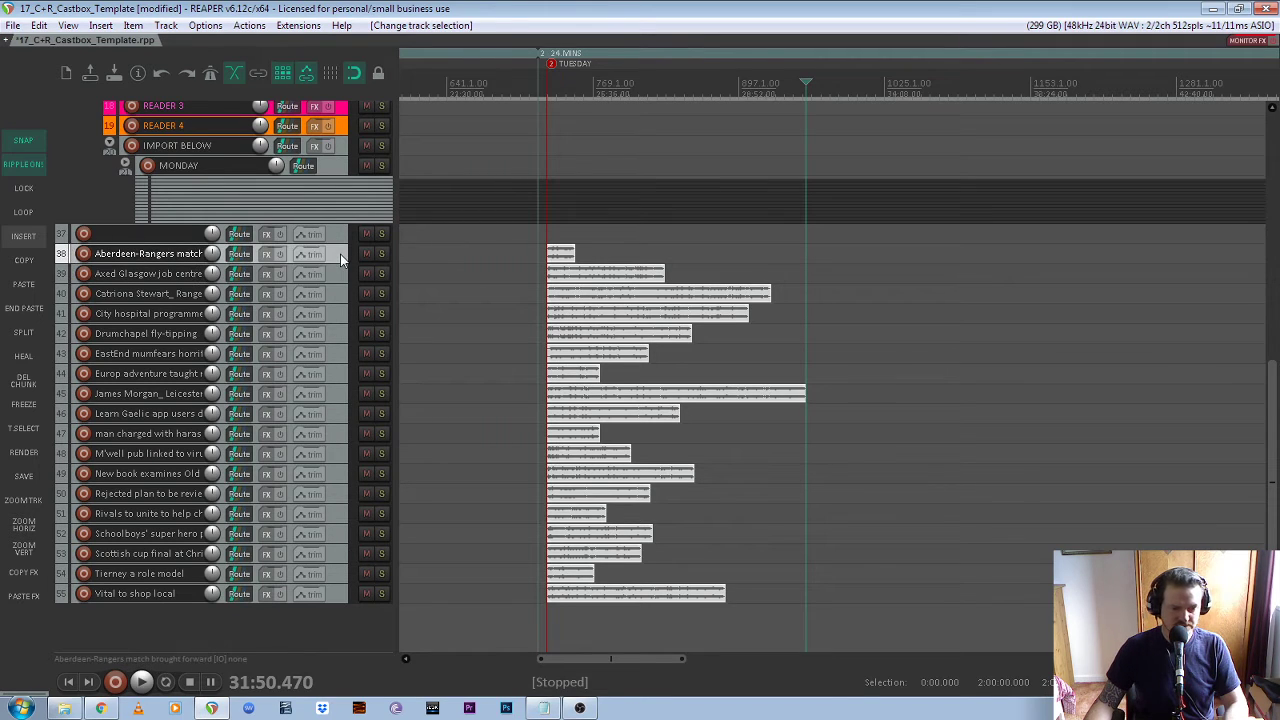
pyautogui.keyDown('shift'); pyautogui.click(337, 595); pyautogui.keyUp('shift')
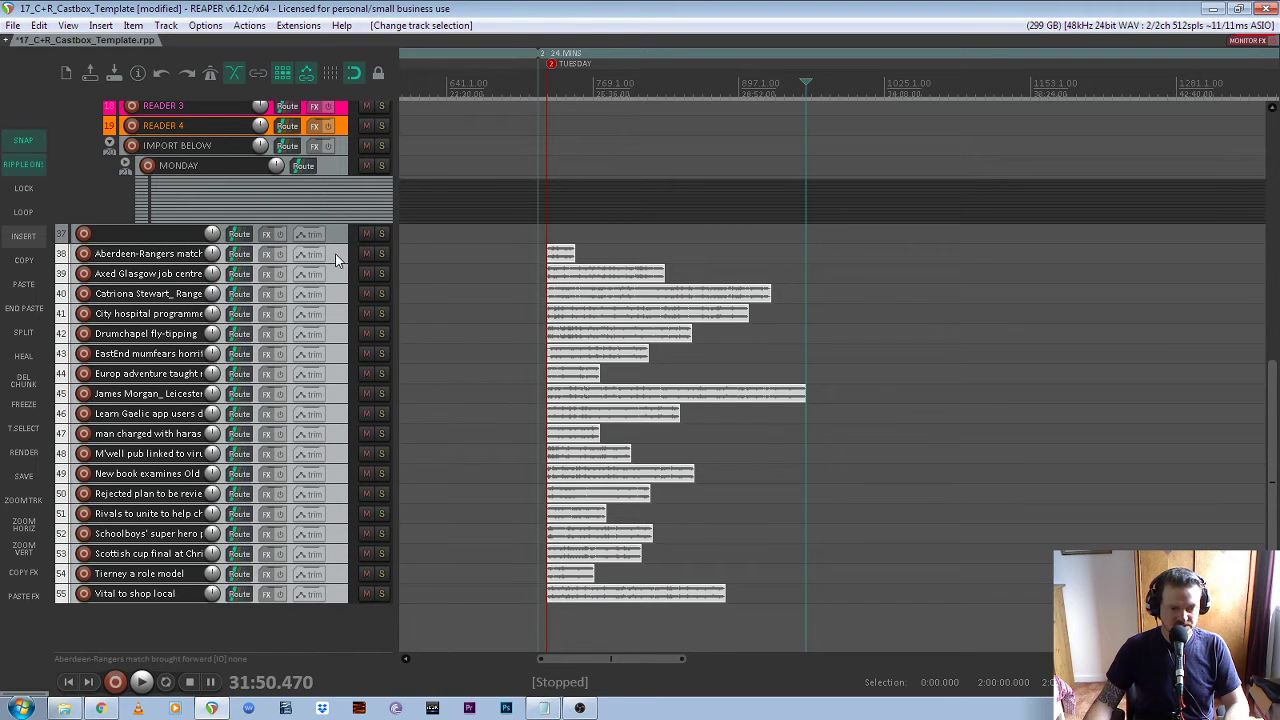
pyautogui.moveTo(336, 260); pyautogui.dragTo(341, 237)
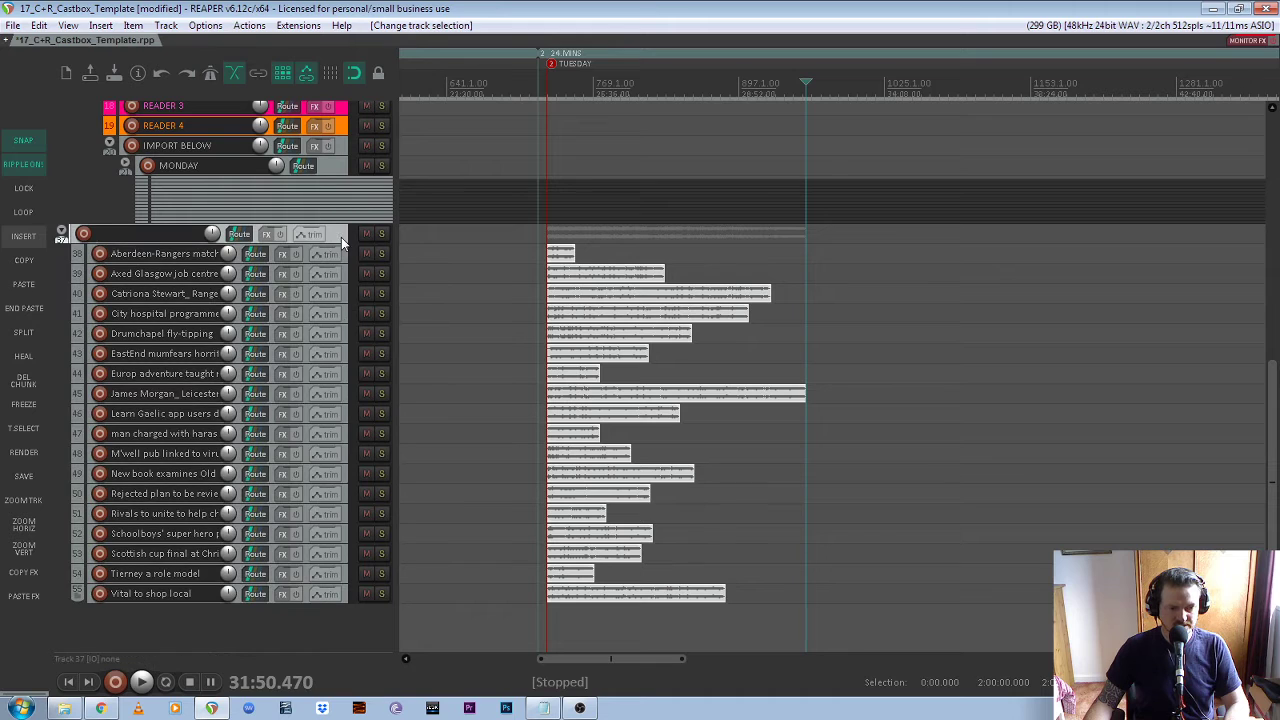
# Name the new parent folder track TUESDAY
pyautogui.doubleClick(121, 232)
pyautogui.write('TU')
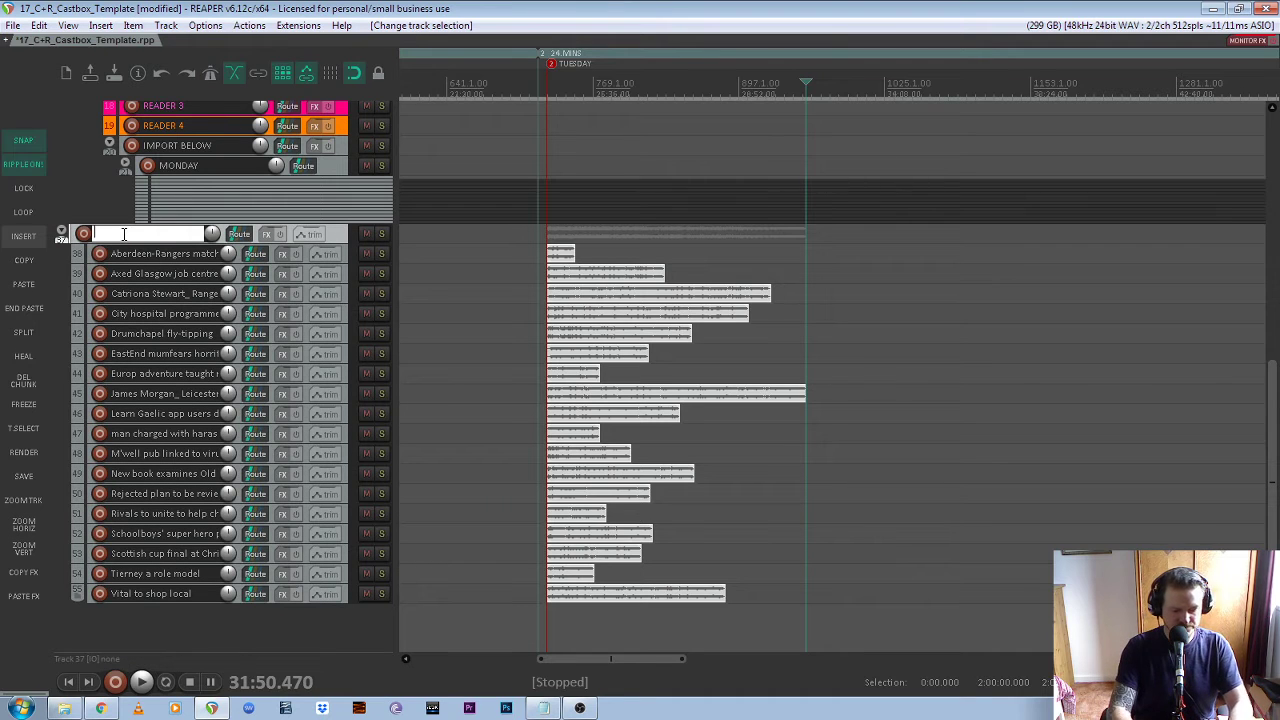
pyautogui.write('ESDAY')
pyautogui.press('Return')
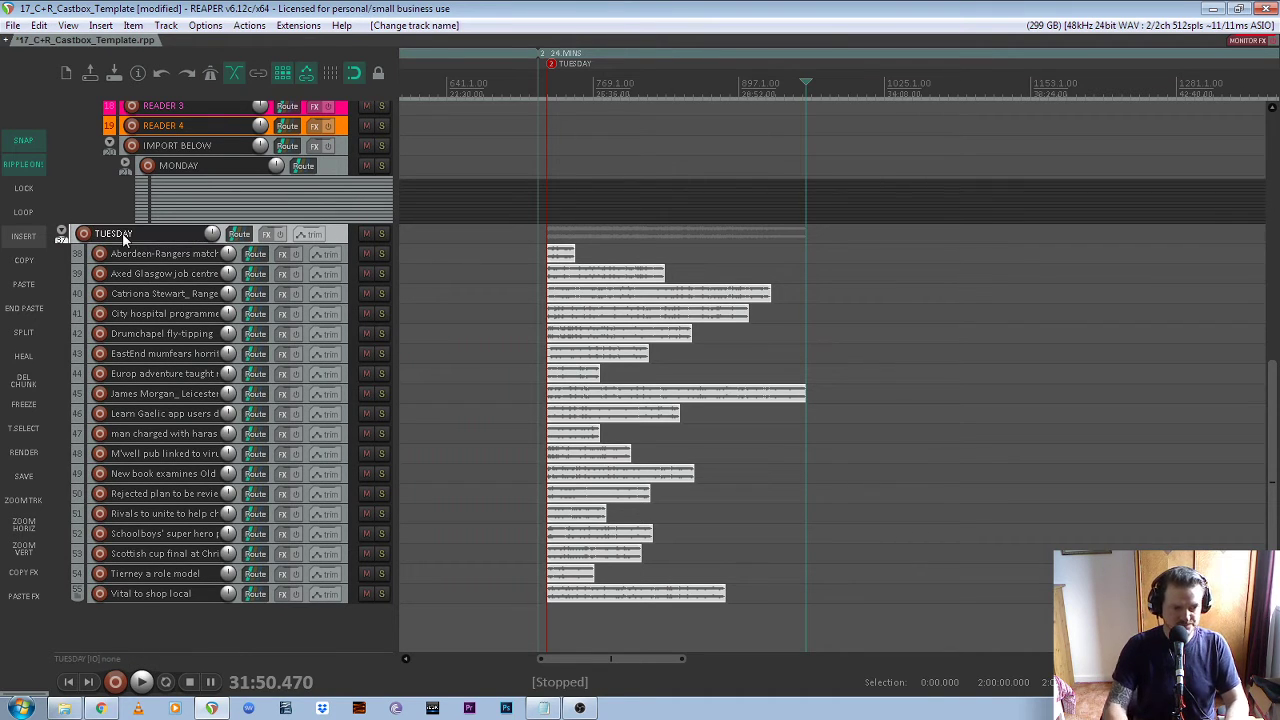
# Move the TUESDAY folder with its tracks into the IMPORT BELOW folder, above MONDAY
pyautogui.scroll(1, 345, 309)
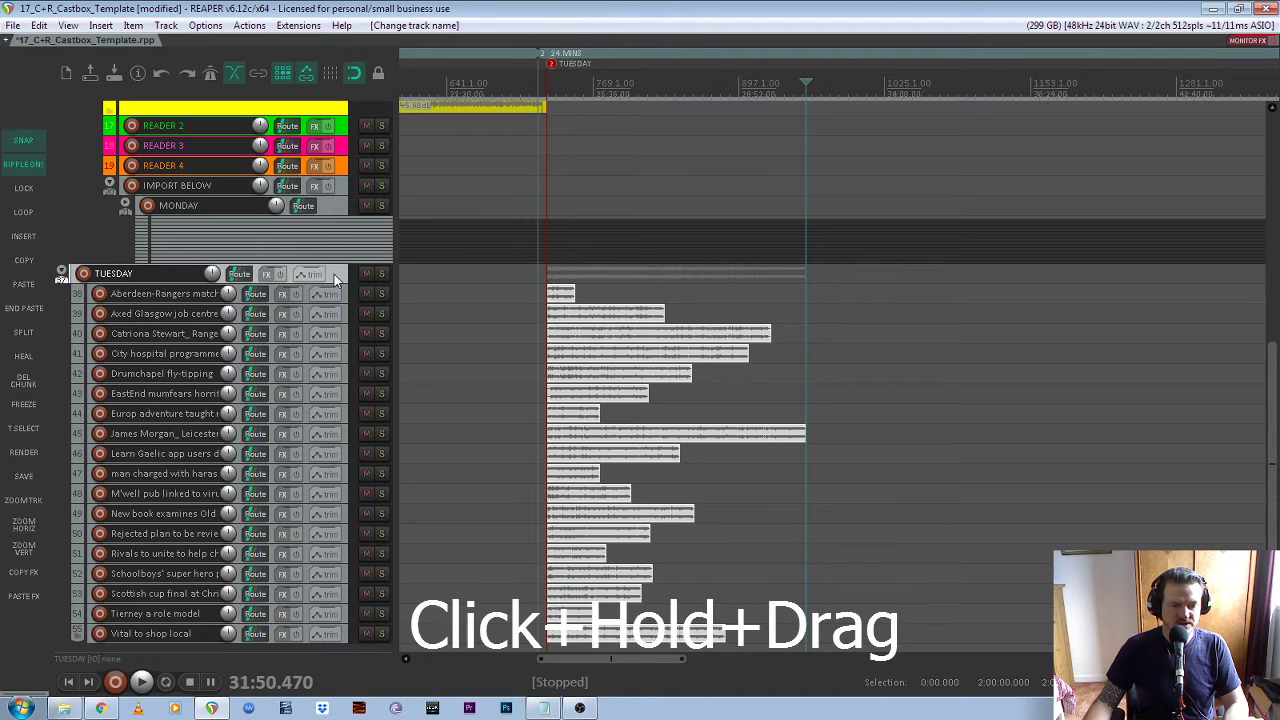
pyautogui.moveTo(334, 274); pyautogui.dragTo(340, 195)
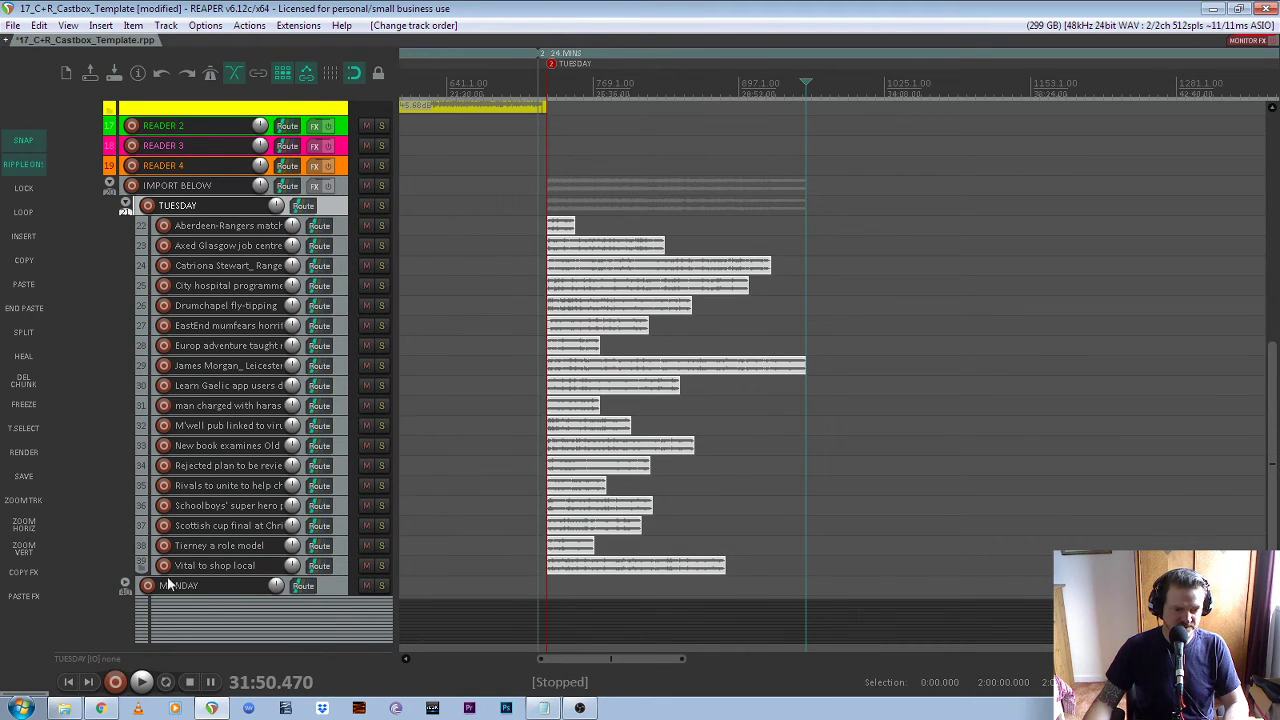
pyautogui.click(346, 187)
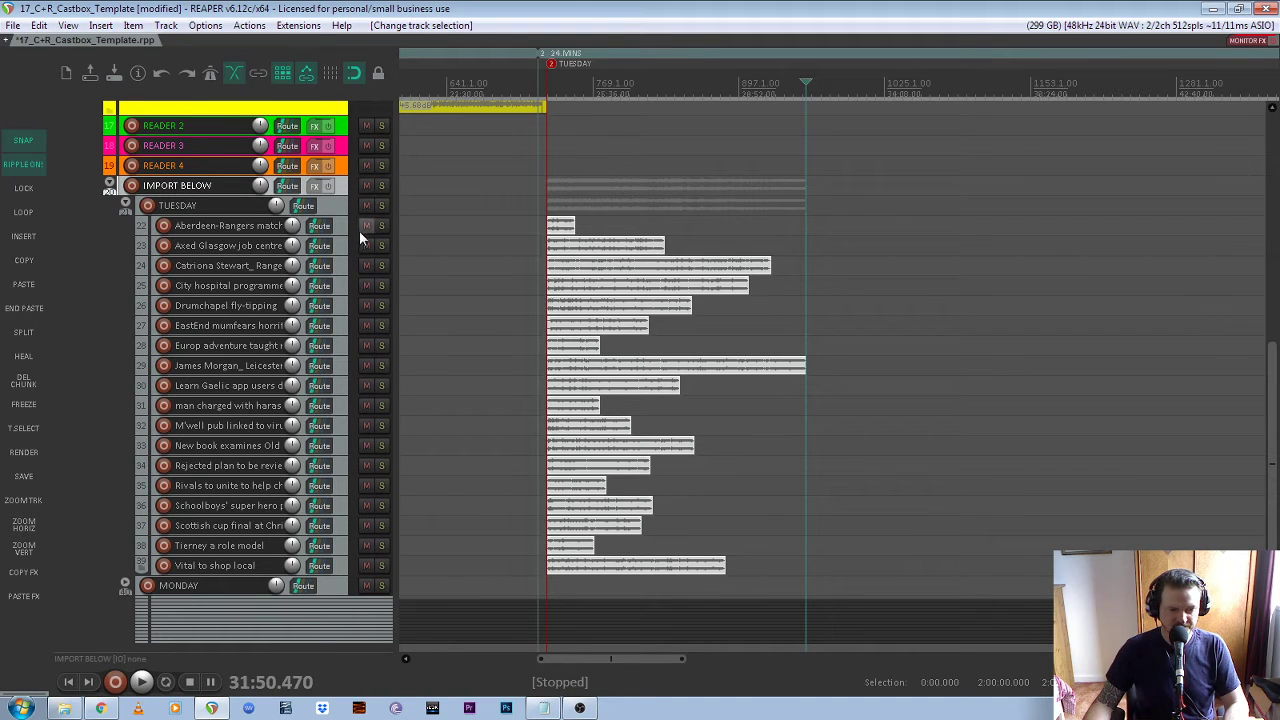
# Mute all child tracks in the TUESDAY folder, from Aberdeen-Rangers through Vital to shop local
pyautogui.click(344, 225)
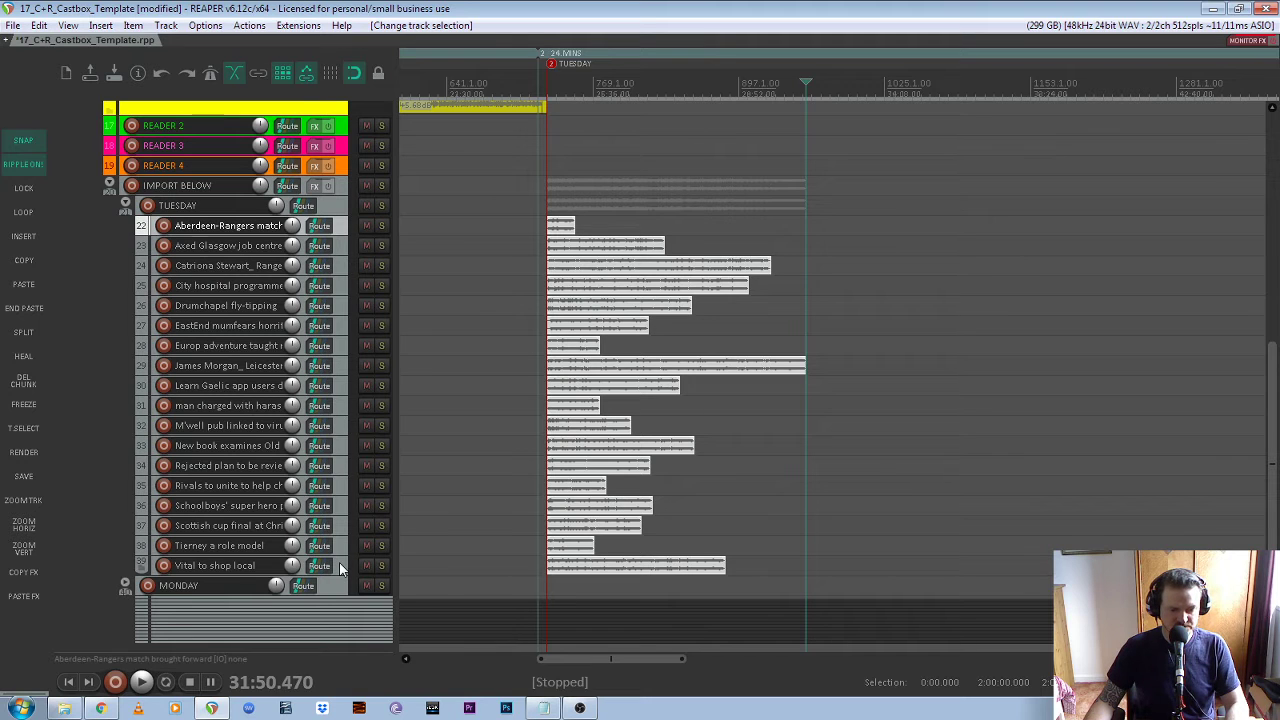
pyautogui.keyDown('shift'); pyautogui.click(340, 568); pyautogui.keyUp('shift')
pyautogui.click(368, 226)
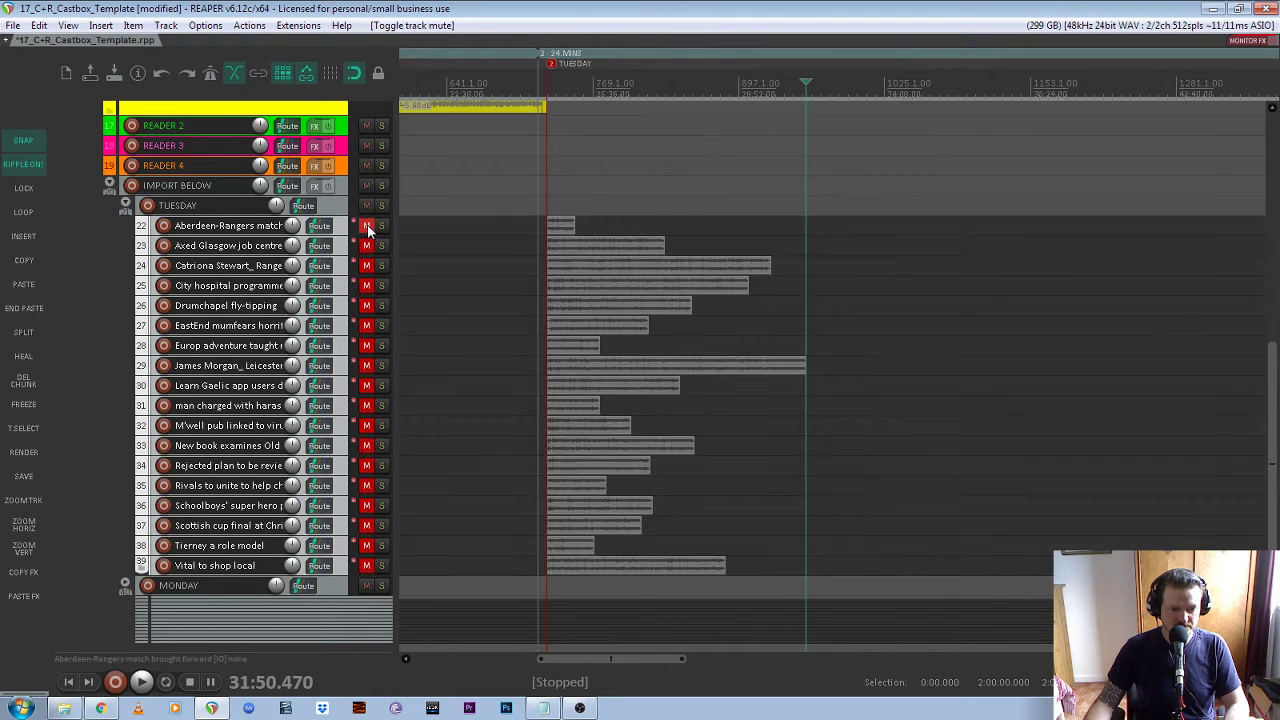
# Examine how the muted Tuesday clips line up with the TUESDAY marker and the end of READER 1's last Monday clip
pyautogui.scroll(2, 633, 317)
pyautogui.scroll(2, 633, 317)
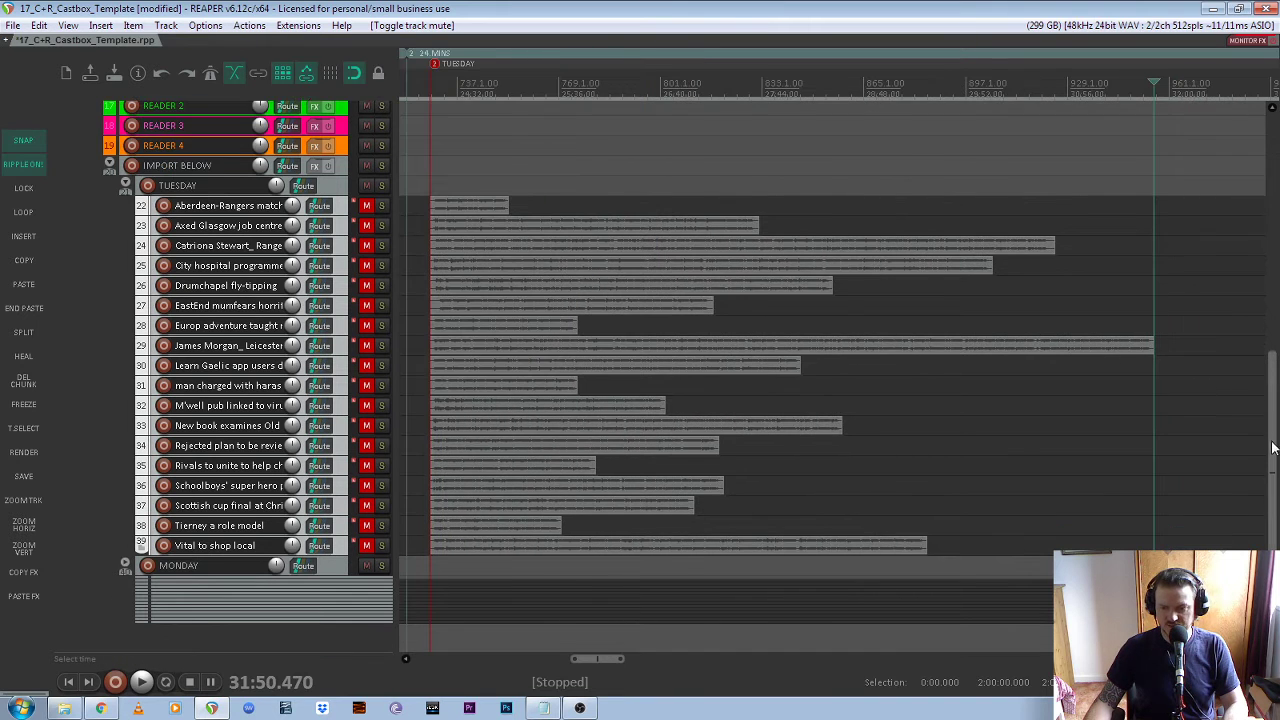
pyautogui.scroll(2, 742, 282)
pyautogui.scroll(-2, 790, 295)
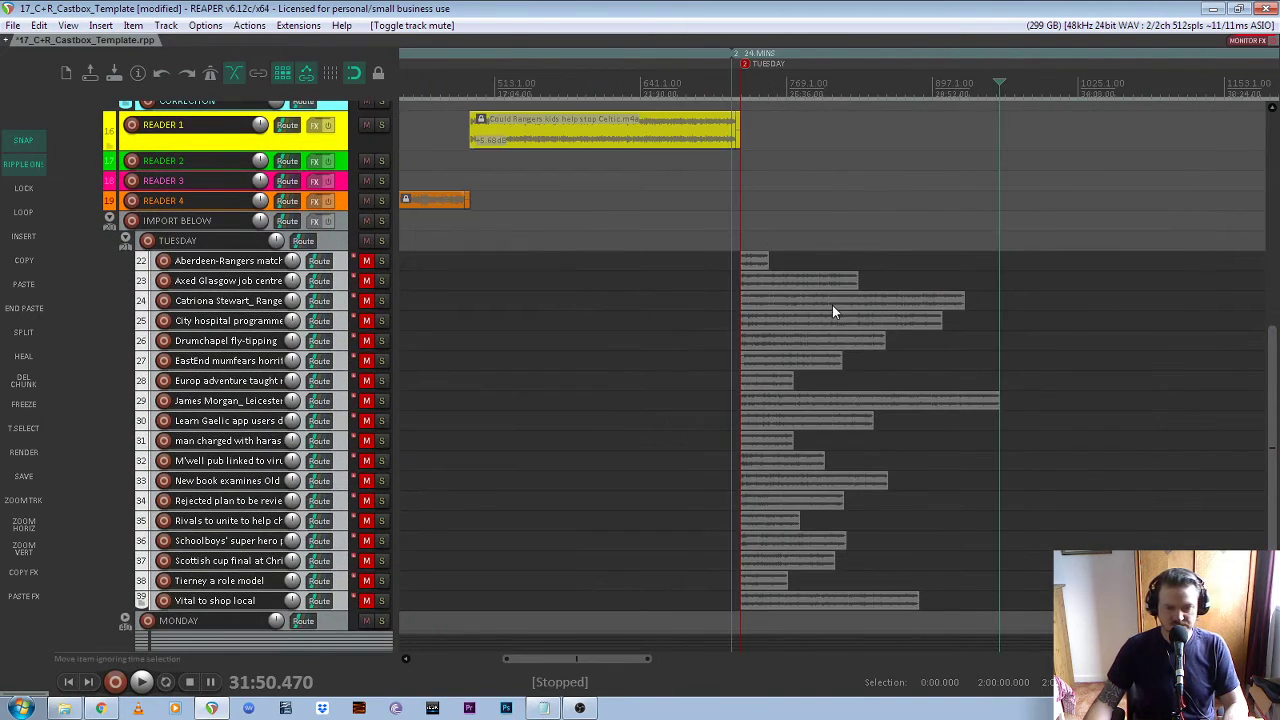
pyautogui.scroll(2, 900, 340)
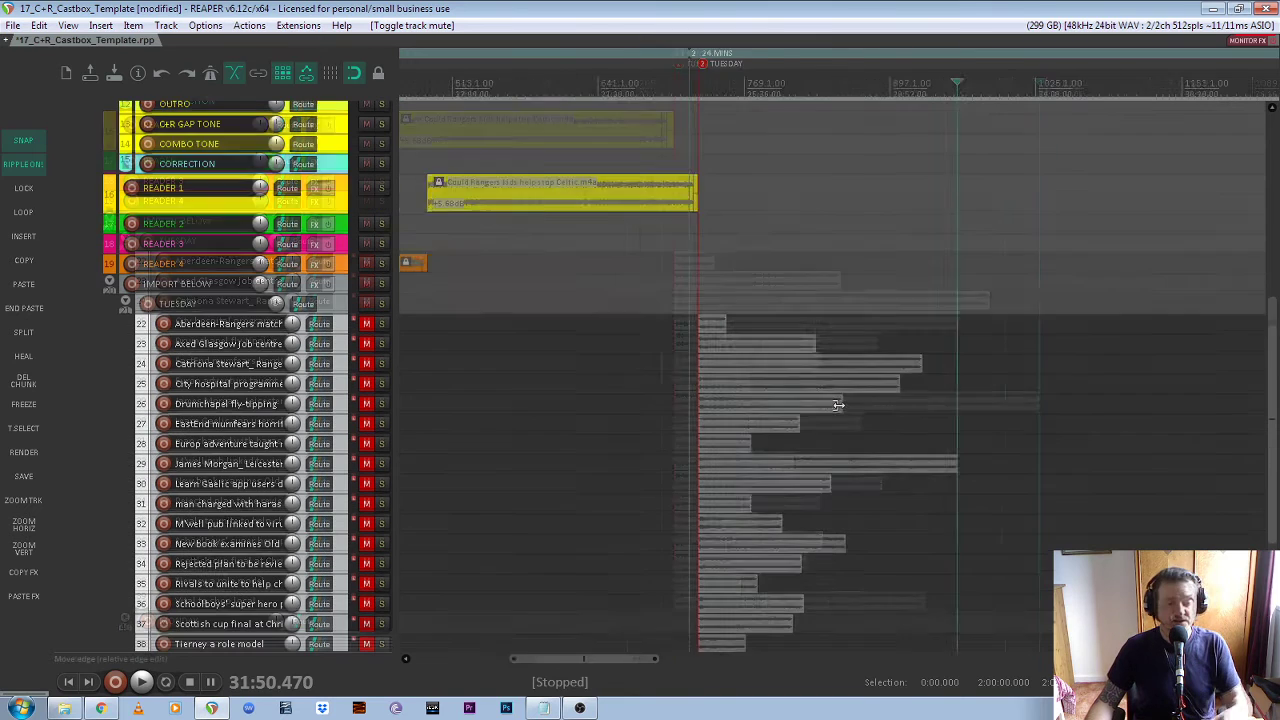
pyautogui.scroll(-2, 805, 300)
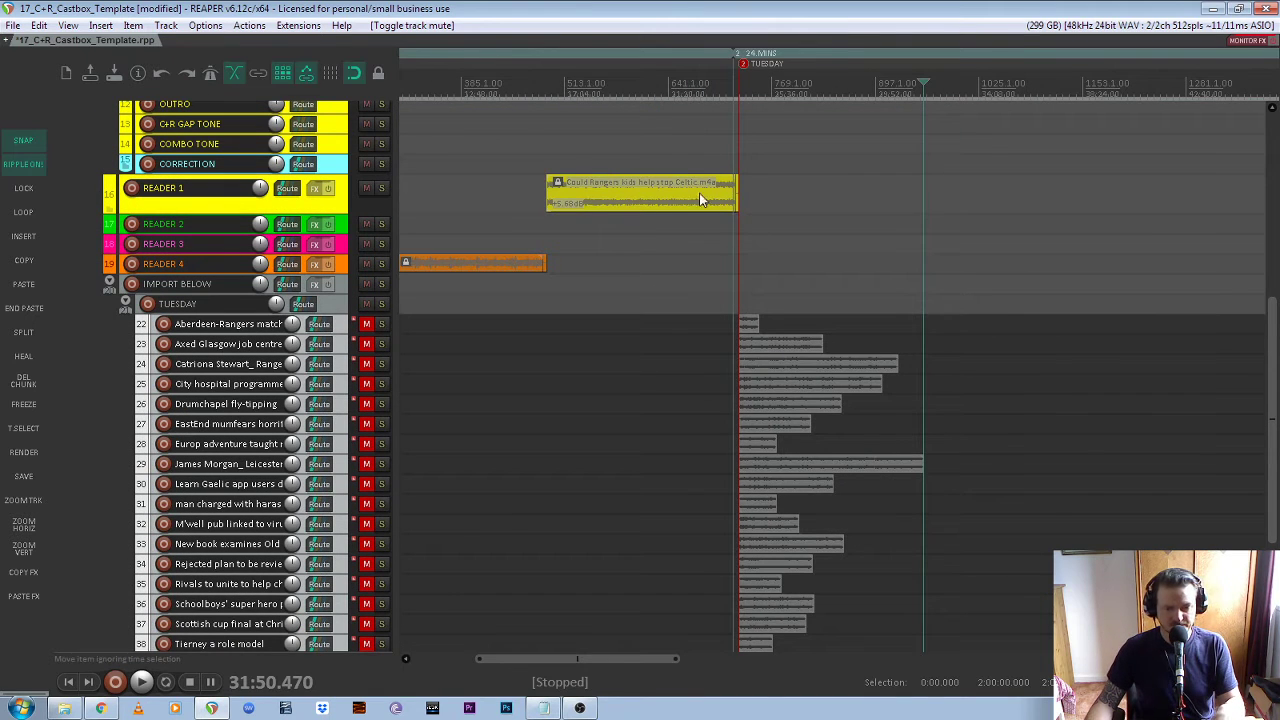
pyautogui.scroll(-2, 700, 200)
pyautogui.click(635, 199)
pyautogui.scroll(3, 686, 206)
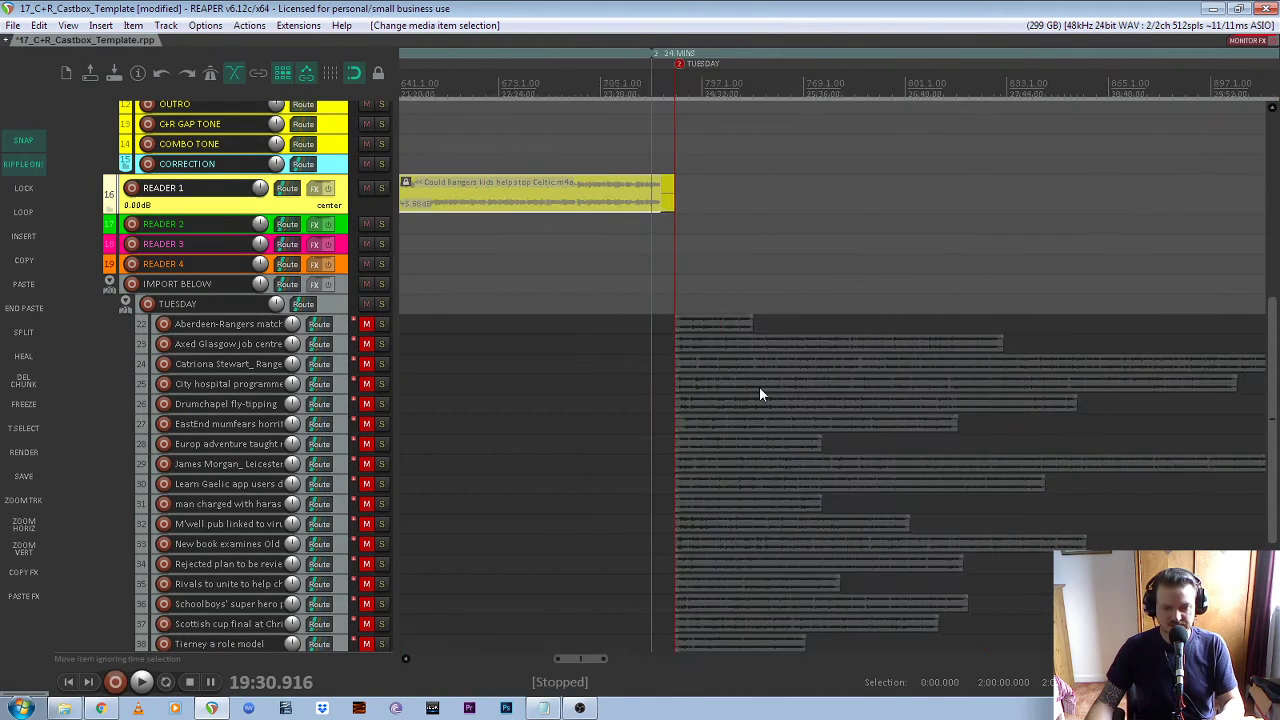
pyautogui.scroll(-2, 665, 383)
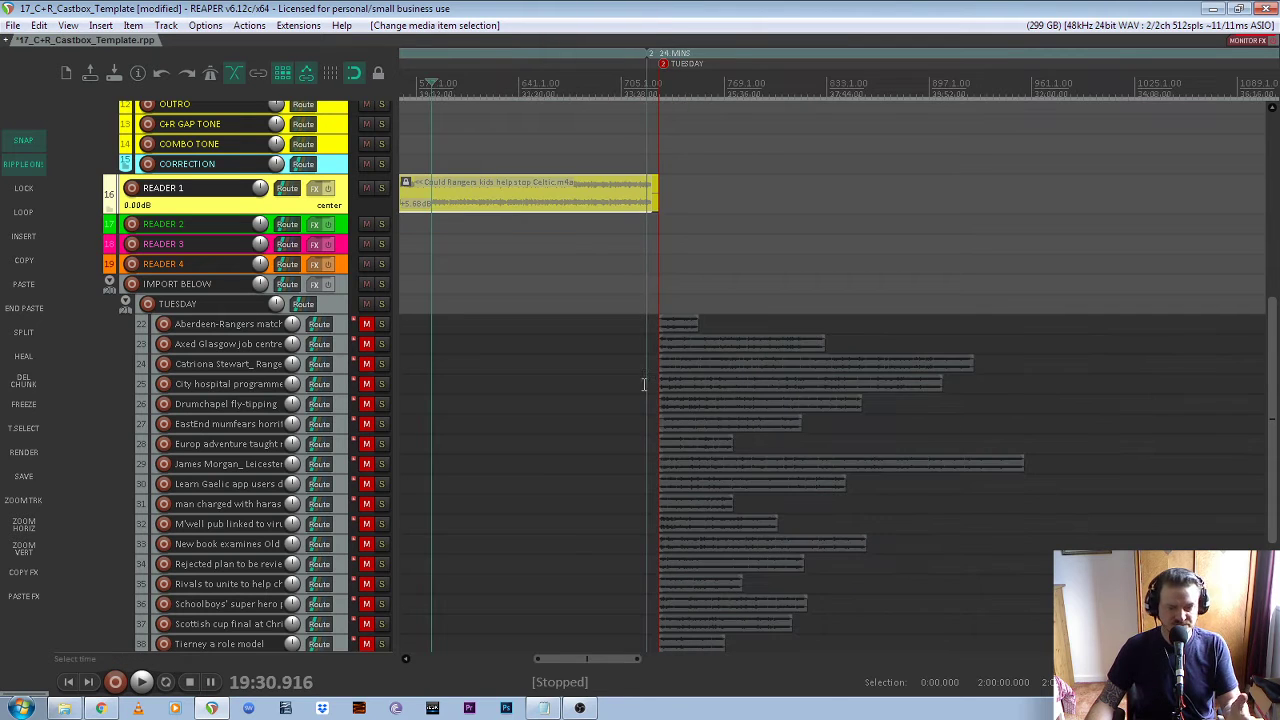
pyautogui.scroll(3, 692, 413)
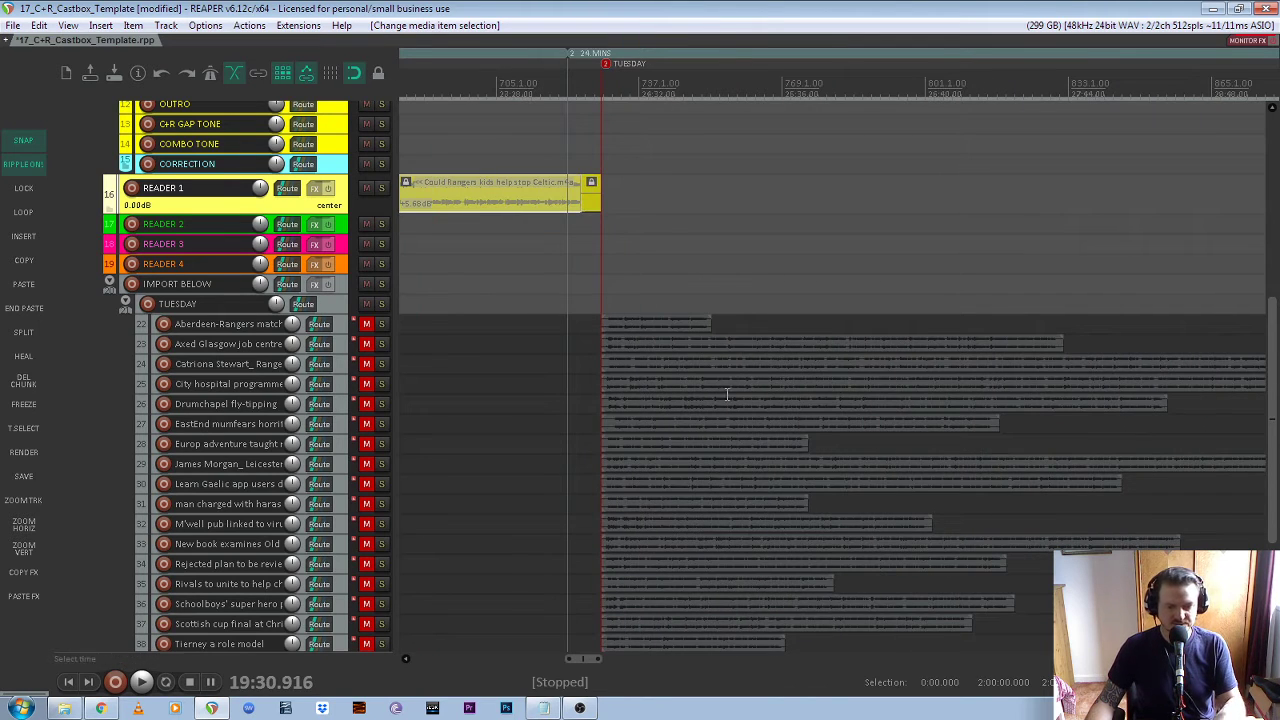
pyautogui.scroll(2, 640, 346)
pyautogui.scroll(-2, 602, 389)
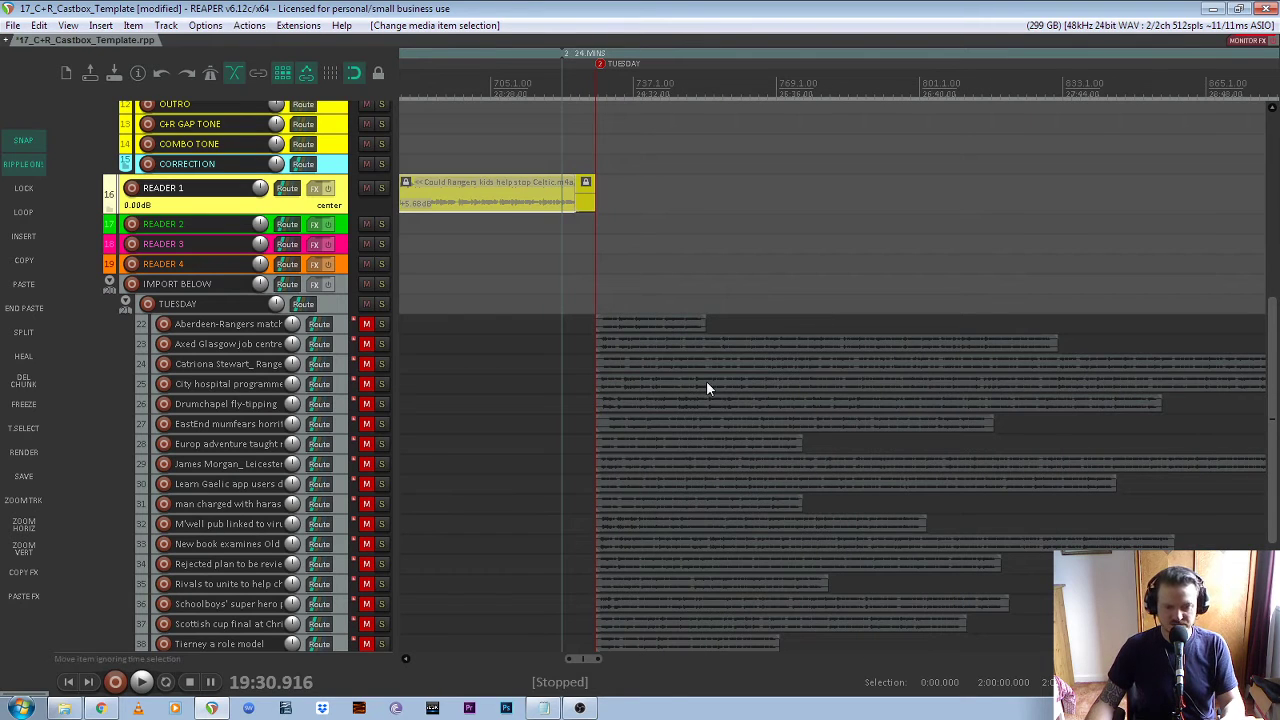
pyautogui.hscroll(-1, 622, 343)
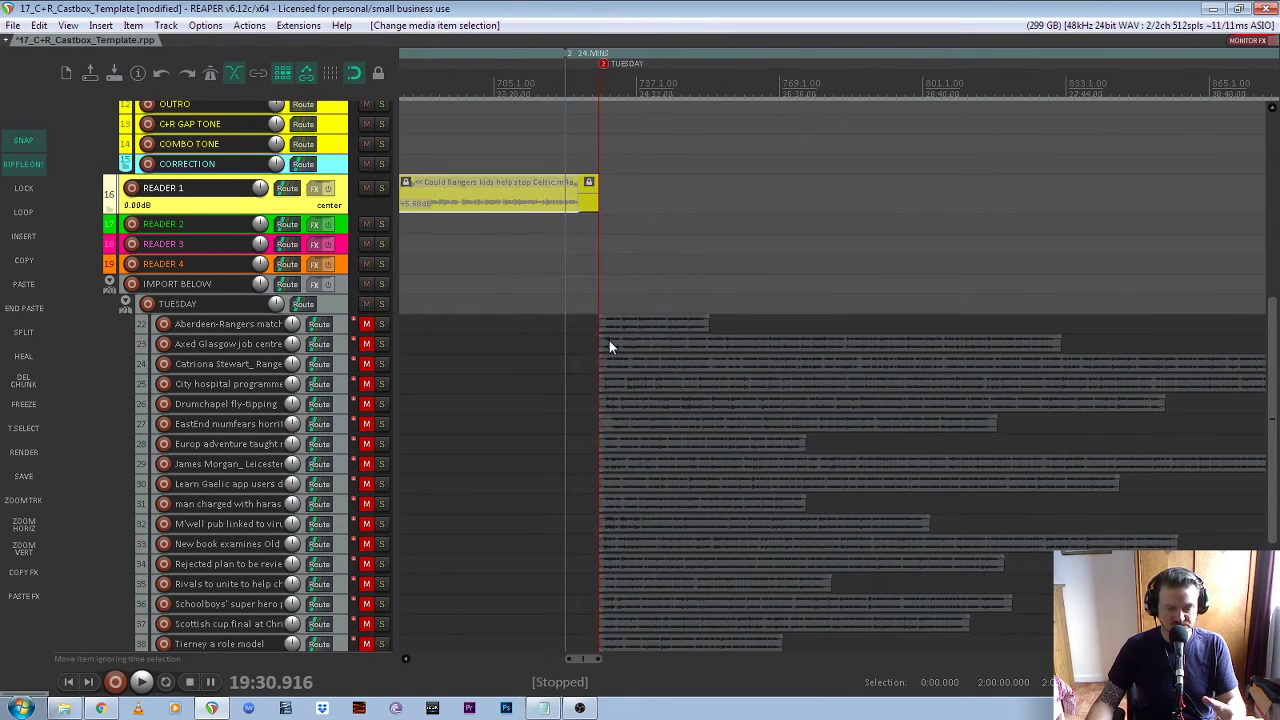
pyautogui.scroll(1, 650, 362)
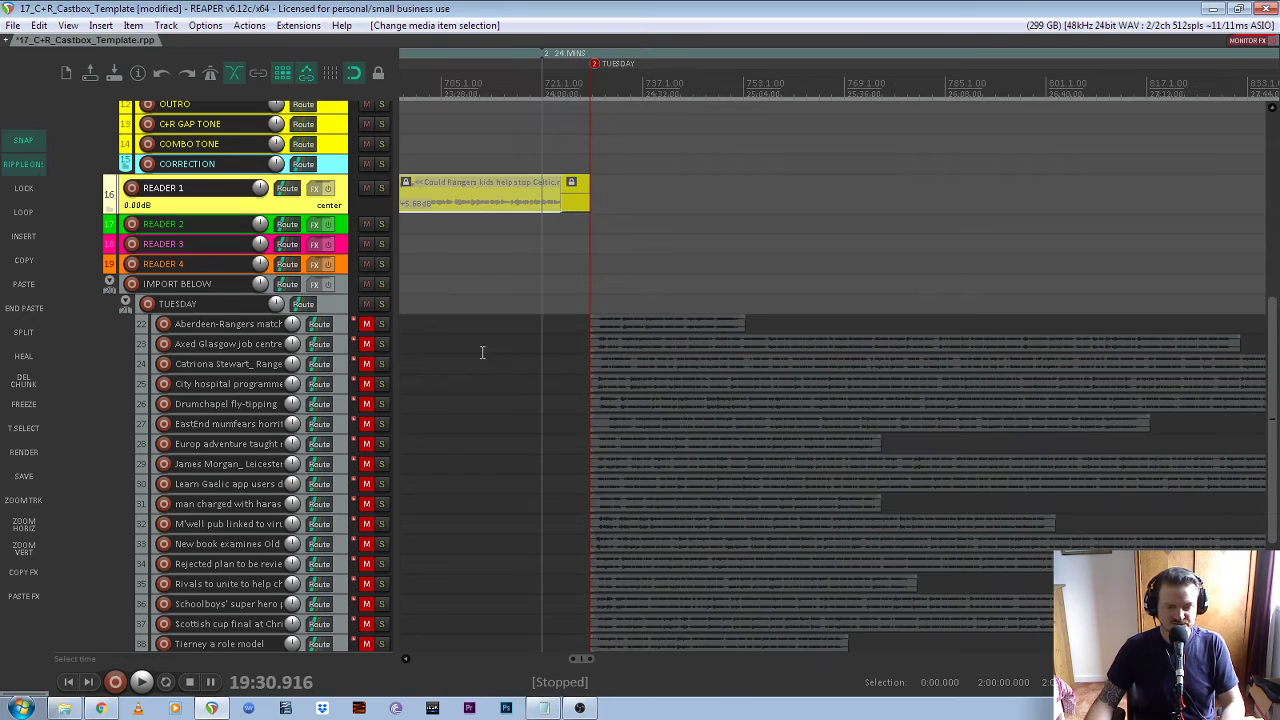
# Unmute the Aberdeen-Rangers track and play from 24:00 to check the end of the Monday section on READER 1
pyautogui.click(346, 329)
pyautogui.click(366, 324)
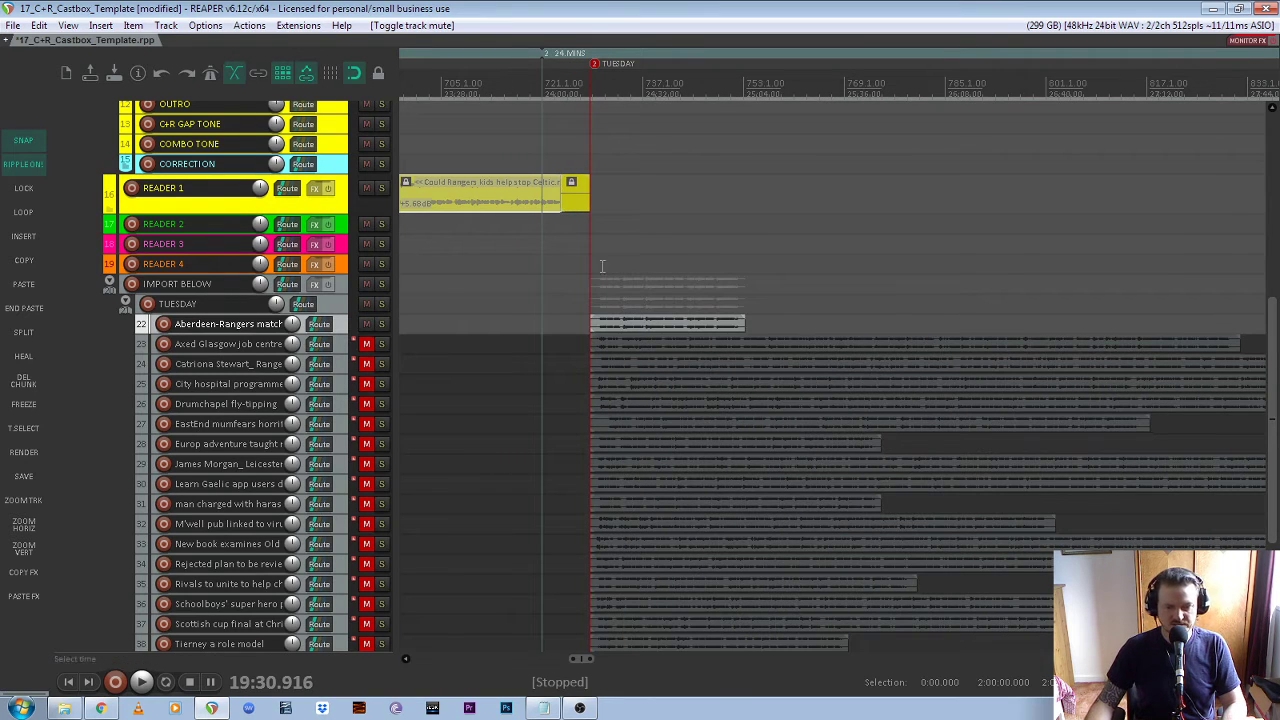
pyautogui.click(544, 87)
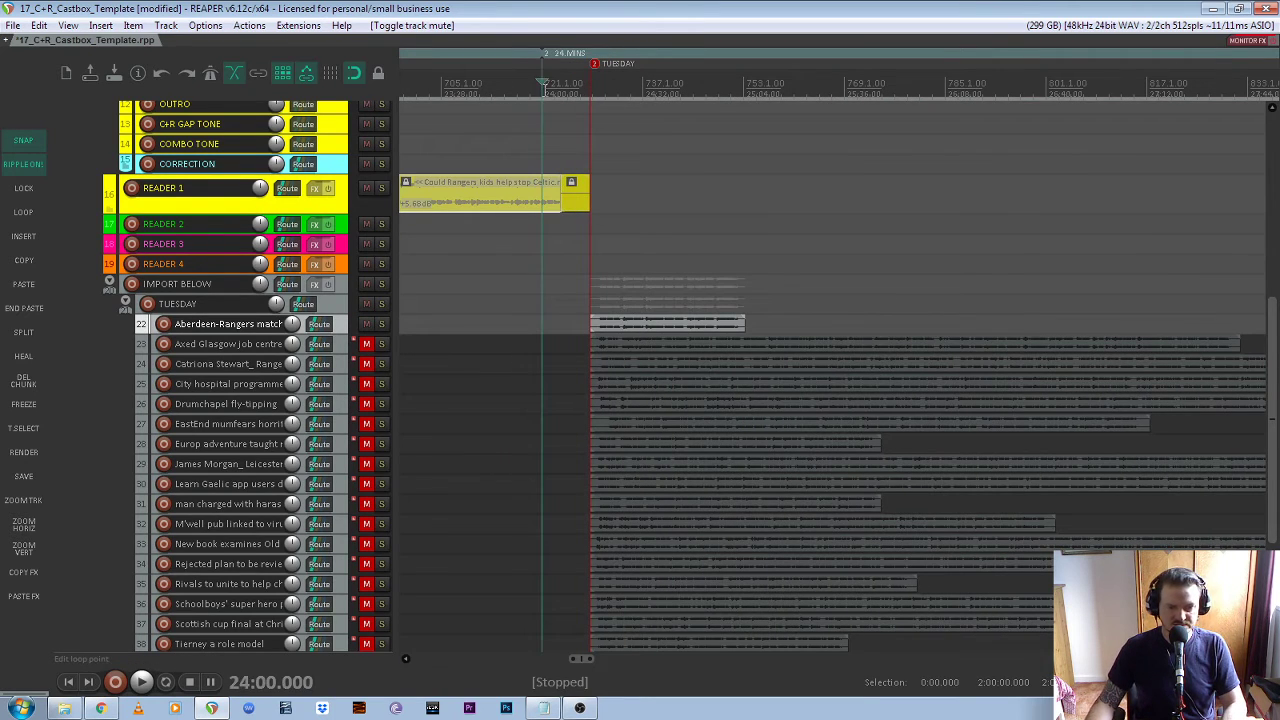
pyautogui.press('space')
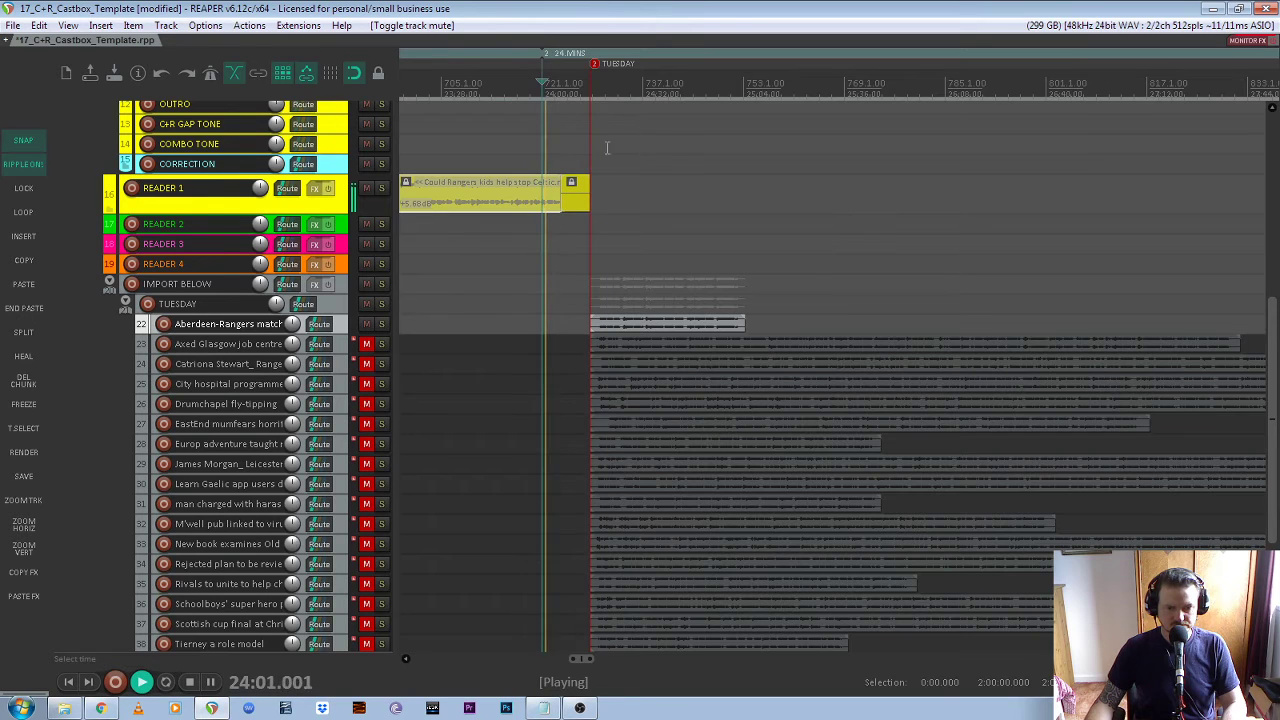
pyautogui.scroll(4, 626, 124)
pyautogui.click(593, 250)
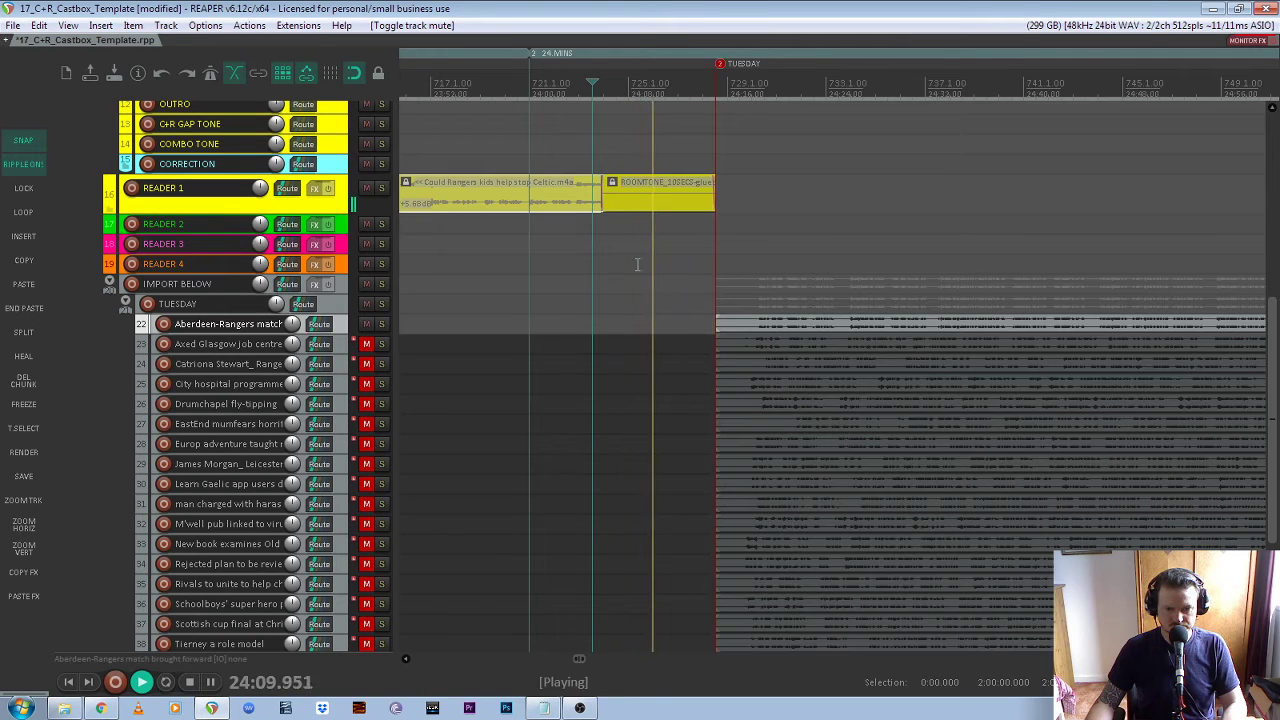
pyautogui.scroll(-2, 636, 265)
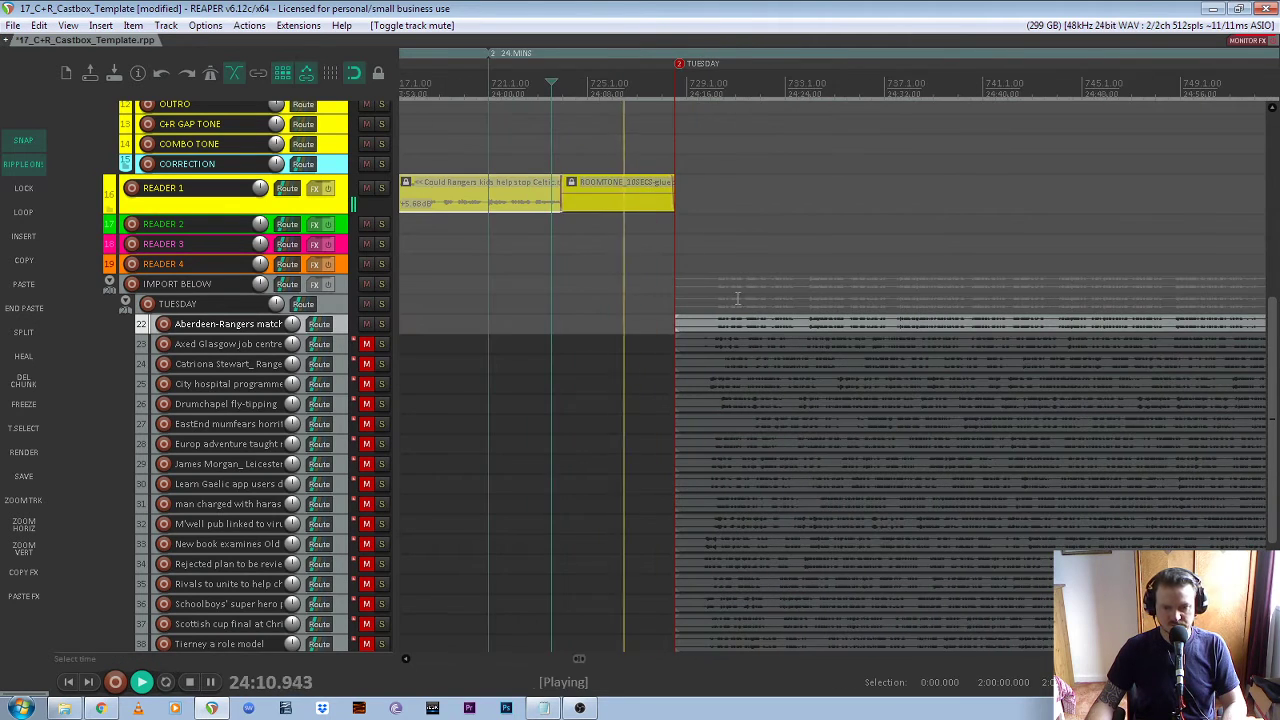
pyautogui.press('space')
pyautogui.scroll(2, 681, 297)
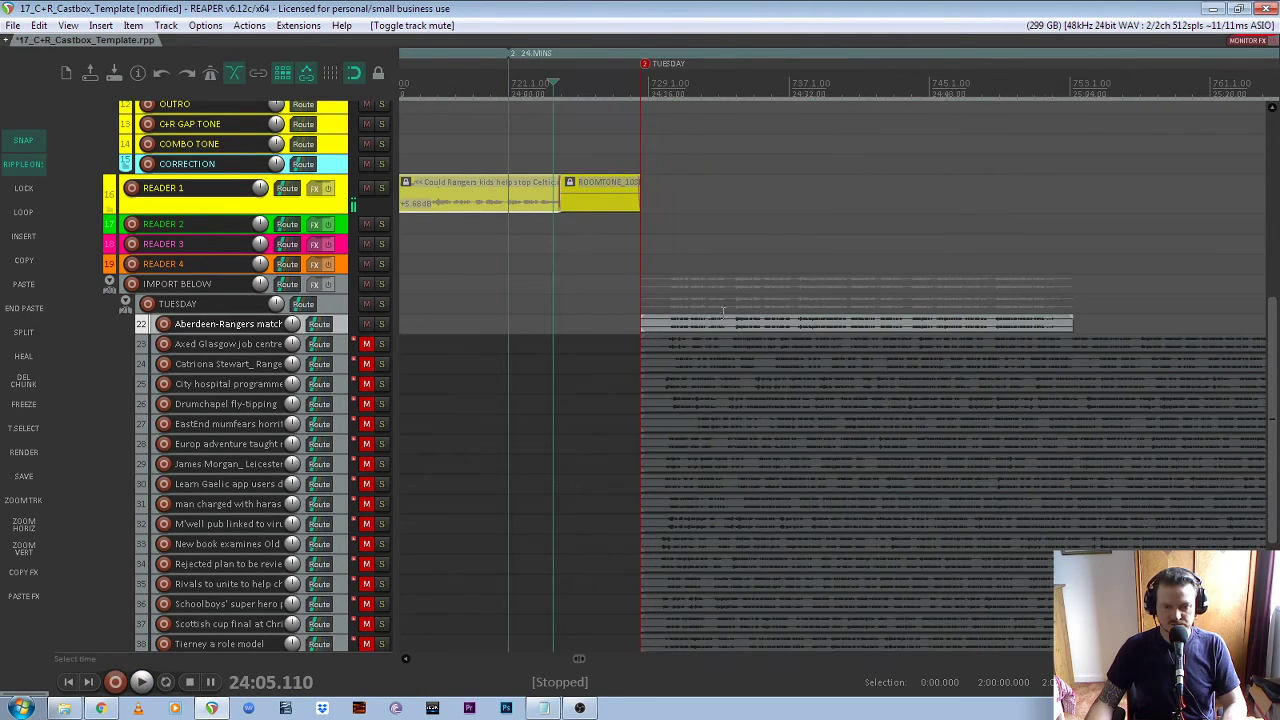
# Move the Aberdeen-Rangers match clip from its TUESDAY track onto READER 1, starting at the TUESDAY marker after the room tone
pyautogui.click(736, 322)
pyautogui.moveTo(766, 322); pyautogui.dragTo(776, 215)
pyautogui.scroll(-6, 871, 266)
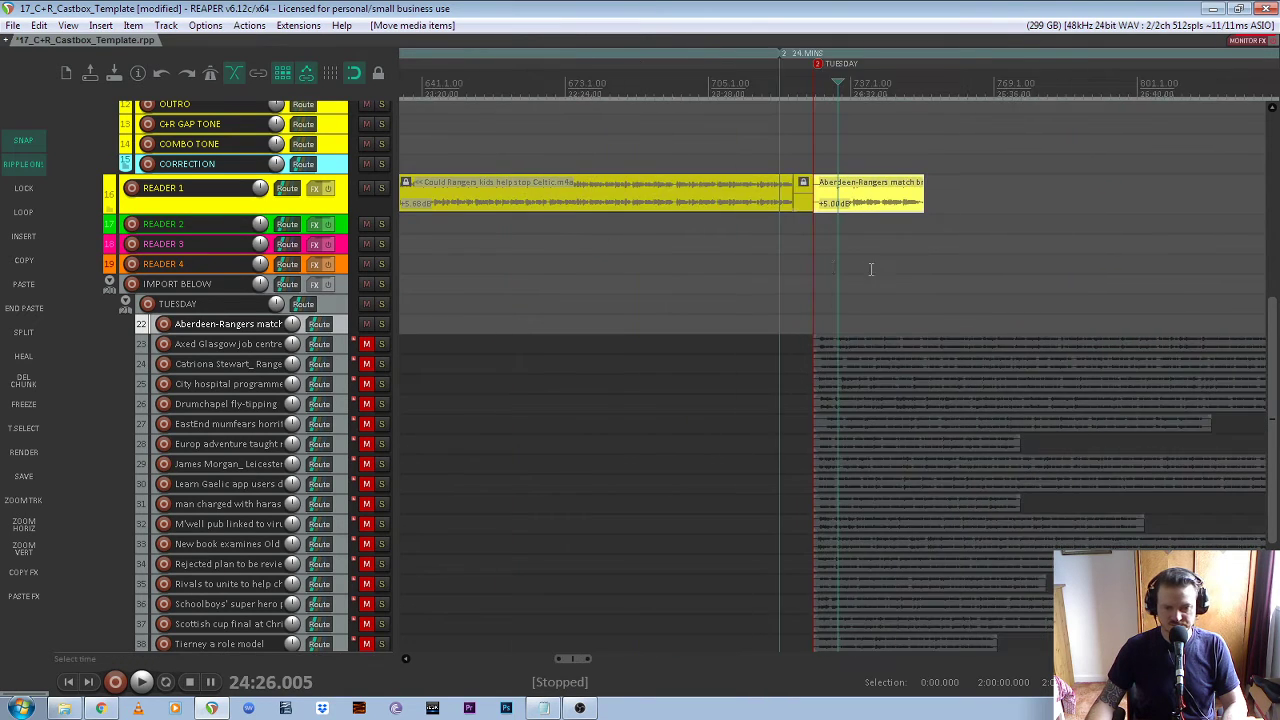
# Enlarge READER 1, split the Aberdeen-Rangers clip at 24:18.544 and delete the quiet lead-in before the speech
pyautogui.scroll(4, 816, 260)
pyautogui.click(324, 208)
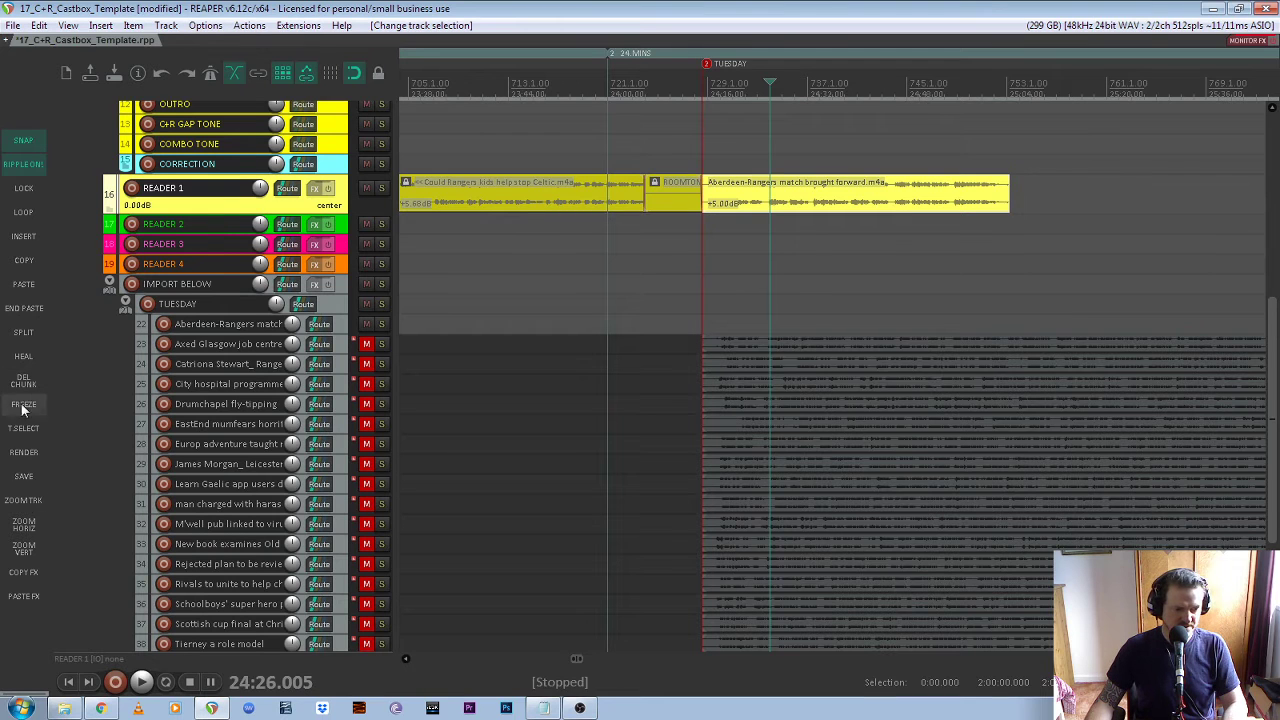
pyautogui.click(26, 502)
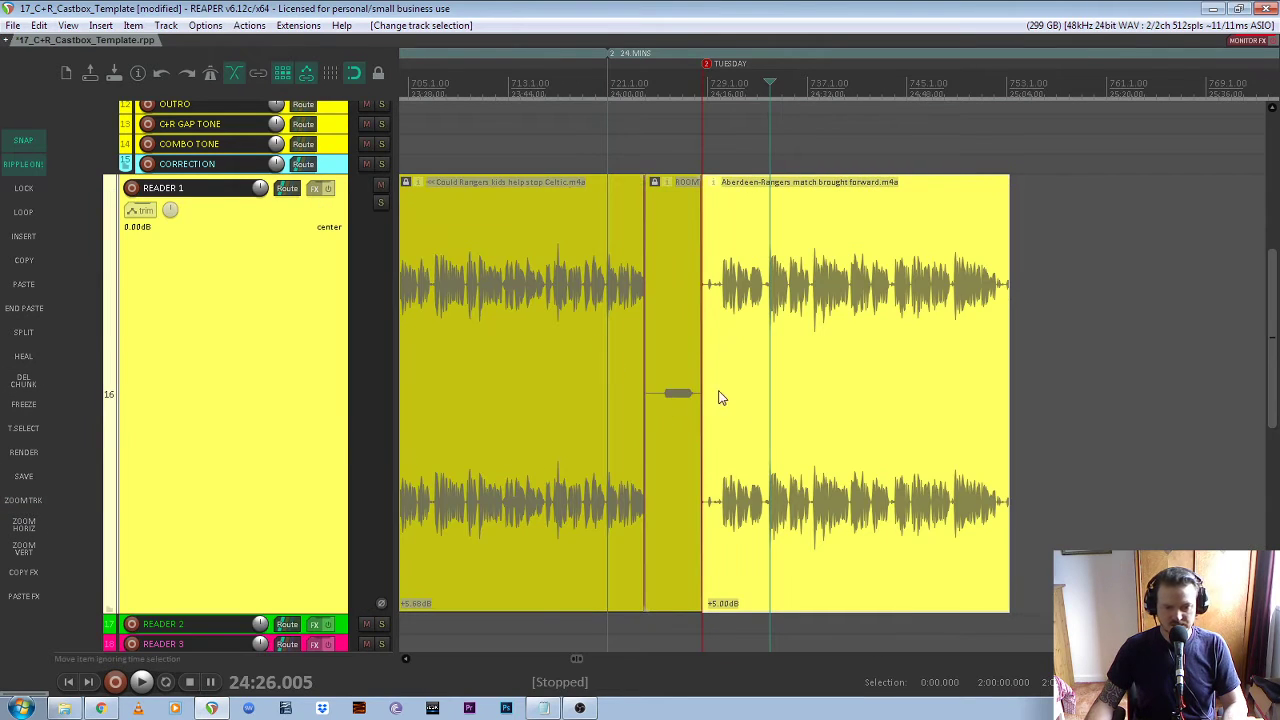
pyautogui.scroll(3, 700, 392)
pyautogui.scroll(-2, 680, 386)
pyautogui.scroll(4, 730, 360)
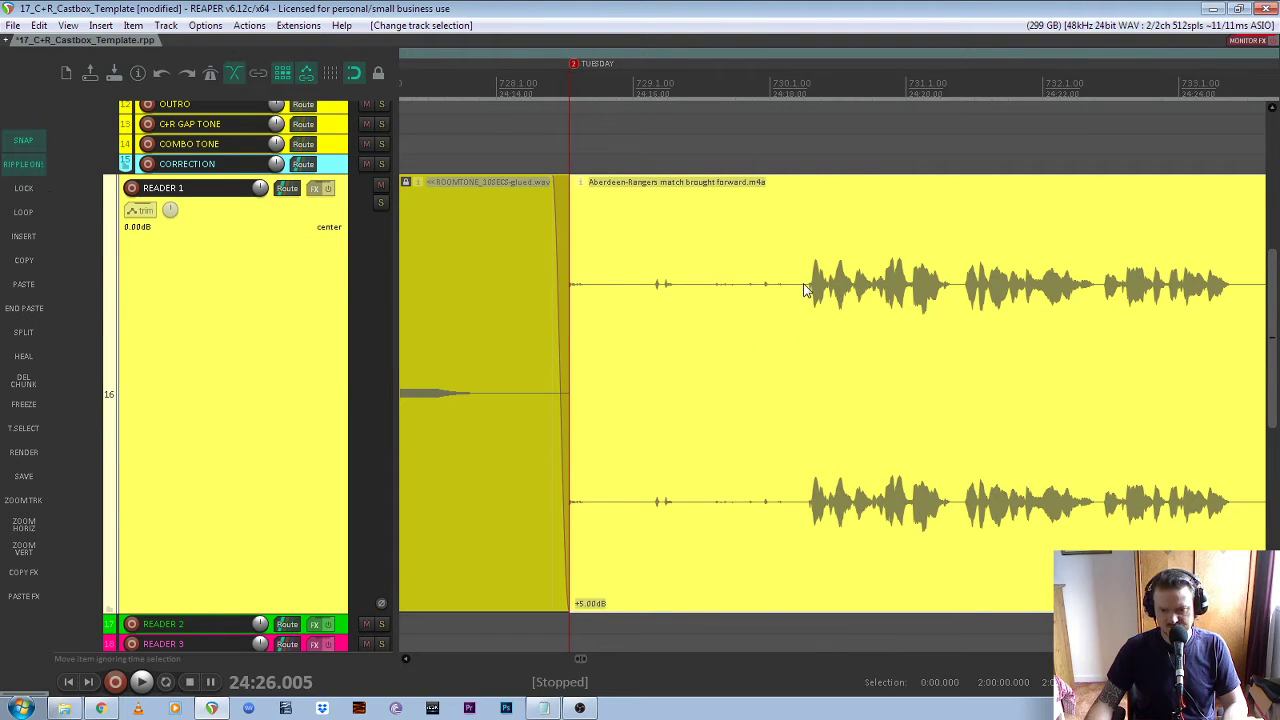
pyautogui.click(806, 289)
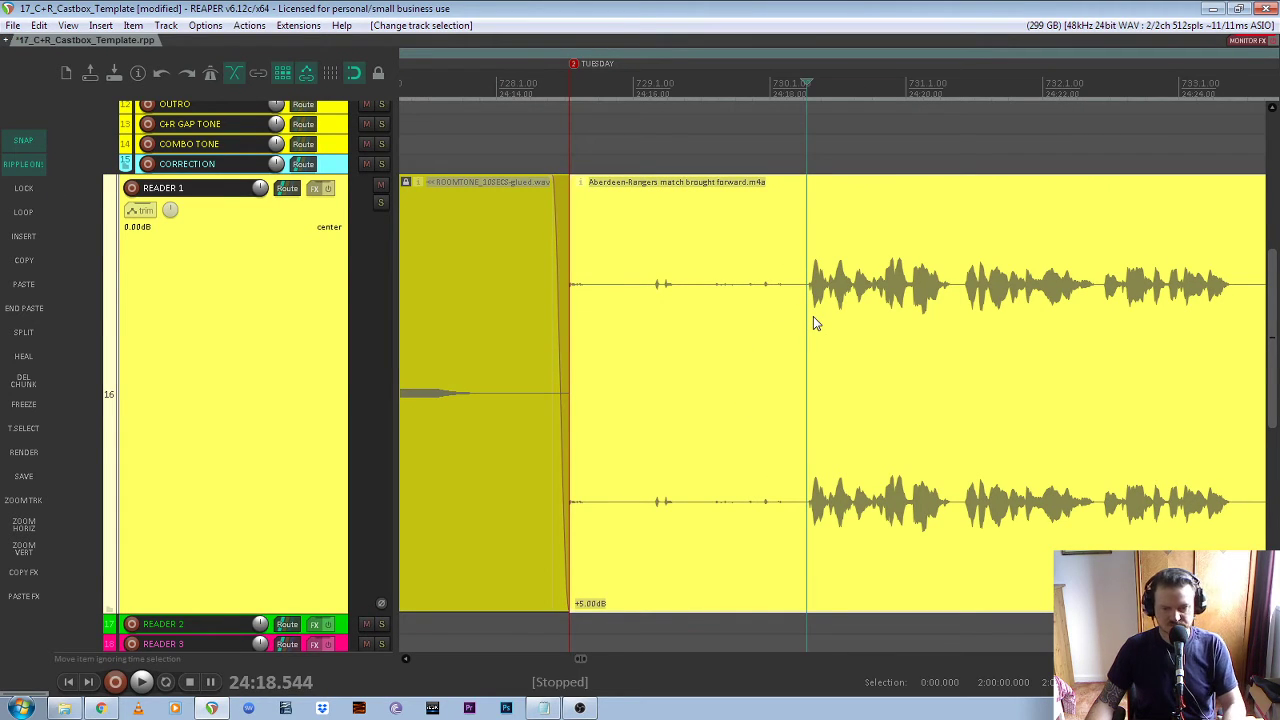
pyautogui.press('s')
pyautogui.click(752, 338)
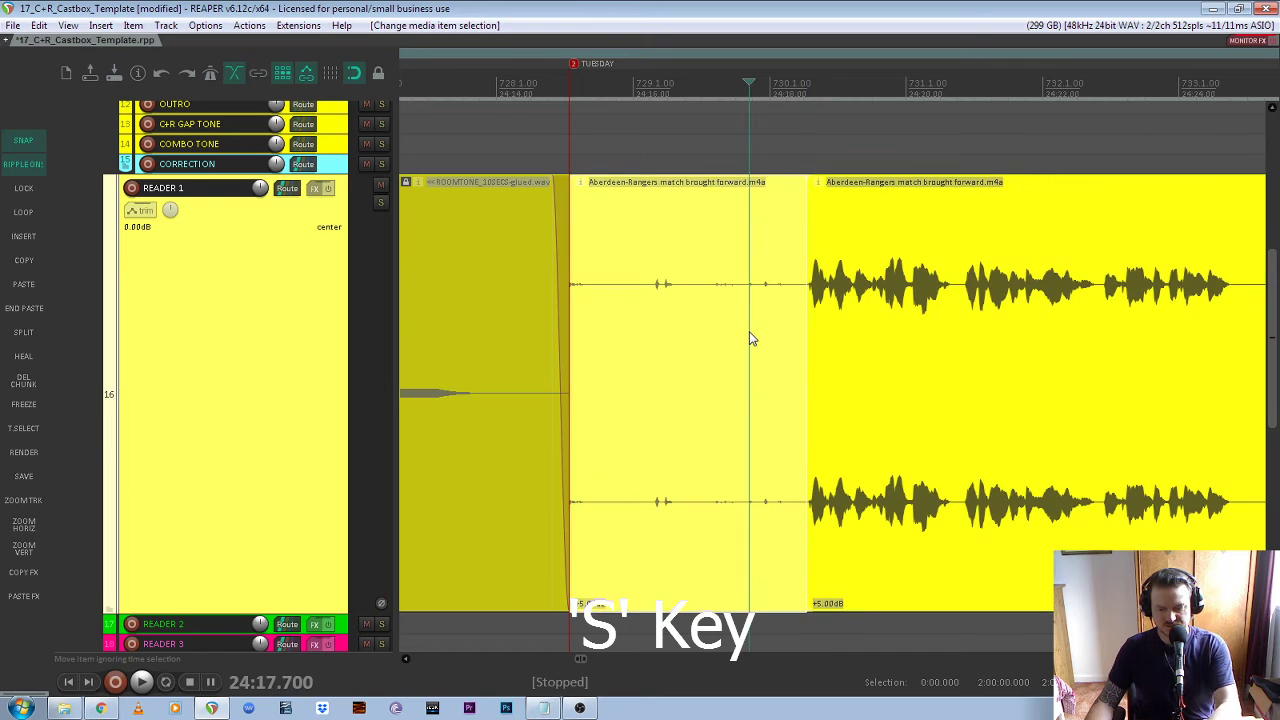
pyautogui.press('Delete')
# Add a very short fade-in to the Aberdeen-Rangers clip and play from 24:12.559 to check the transition out of the room tone
pyautogui.scroll(2, 538, 314)
pyautogui.scroll(3, 538, 314)
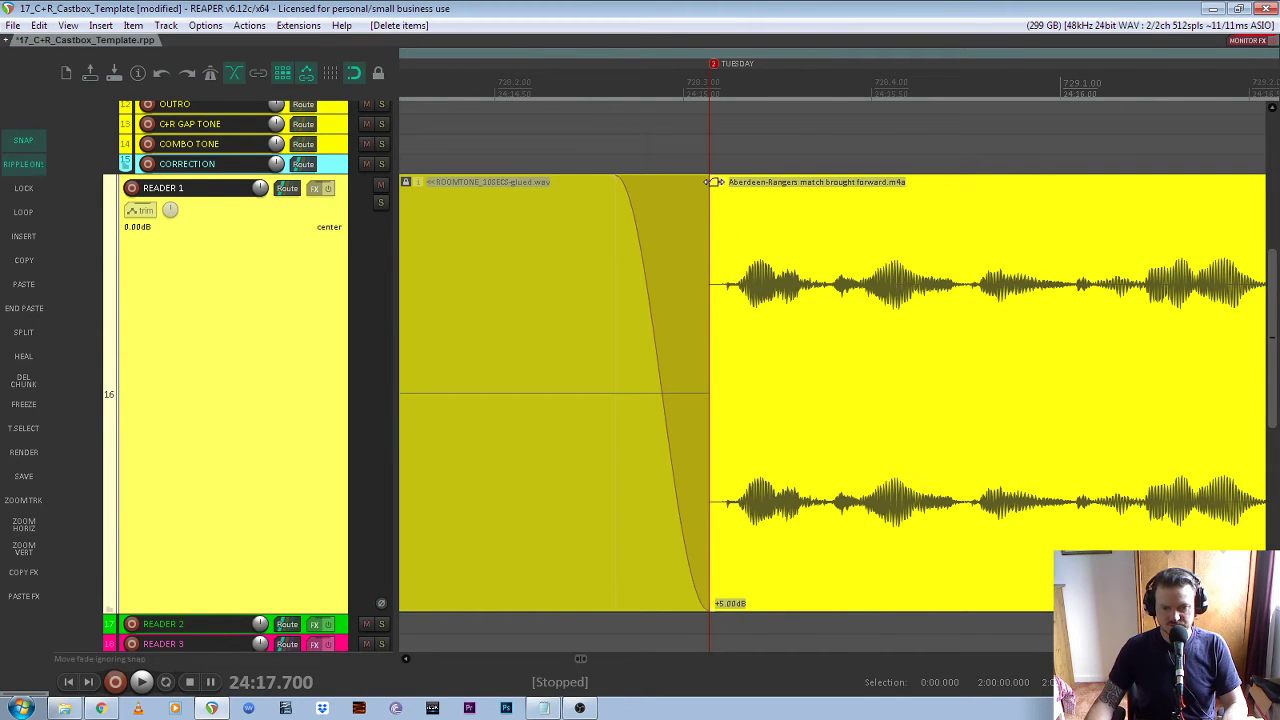
pyautogui.moveTo(714, 182); pyautogui.dragTo(738, 197)
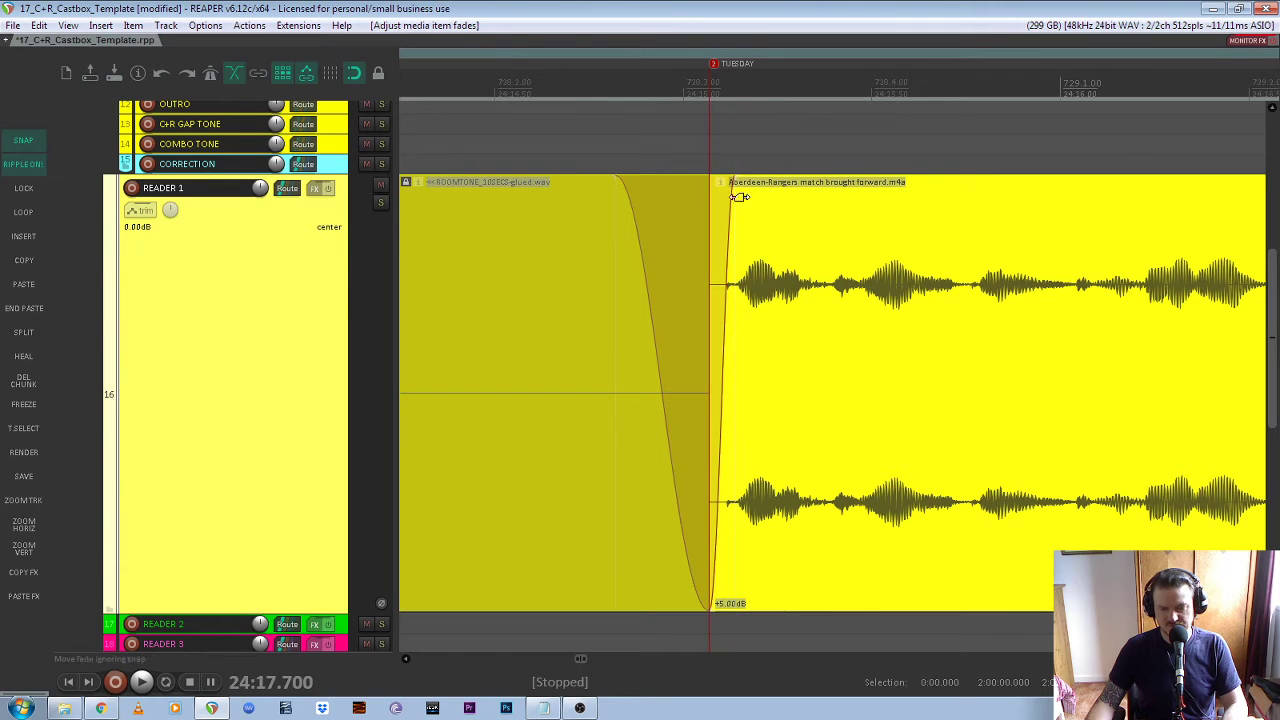
pyautogui.scroll(-4, 766, 257)
pyautogui.click(593, 88)
pyautogui.press('space')
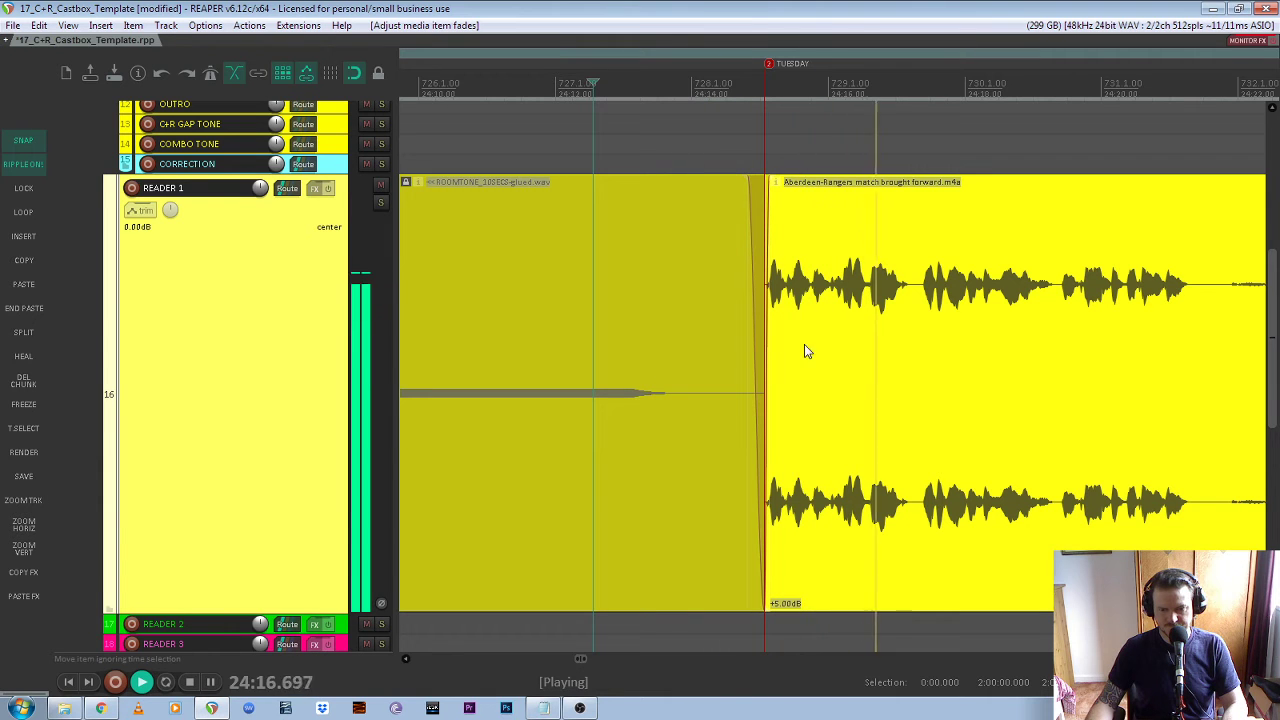
pyautogui.press('space')
pyautogui.scroll(-4, 837, 354)
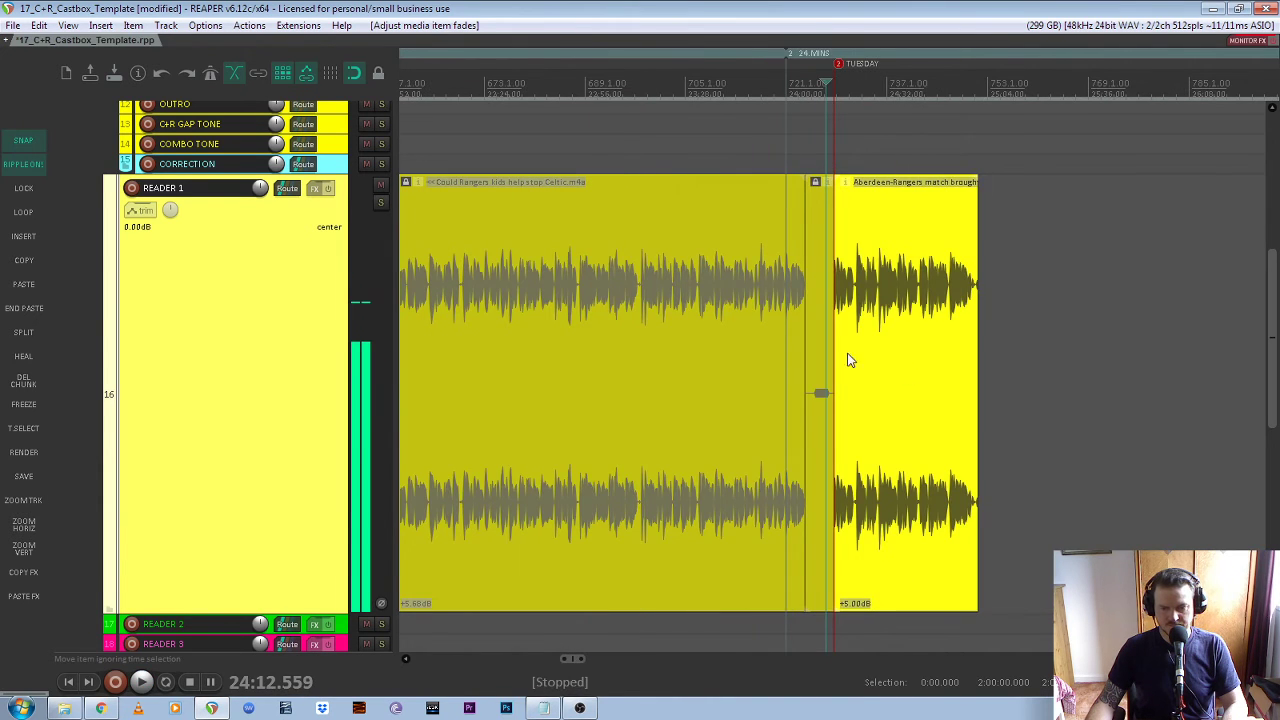
# Audition the end of the Aberdeen-Rangers clip, split it at 24:58.749 and delete the tail after the last words
pyautogui.scroll(5, 848, 360)
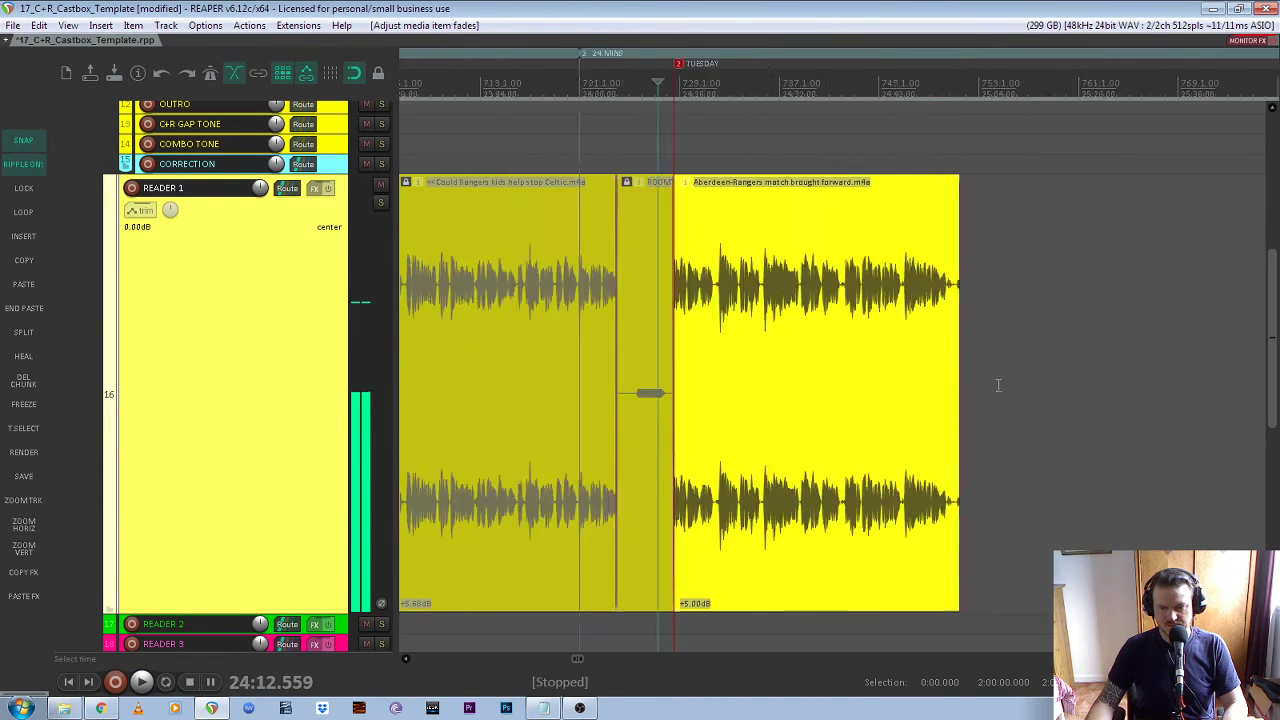
pyautogui.click(871, 286)
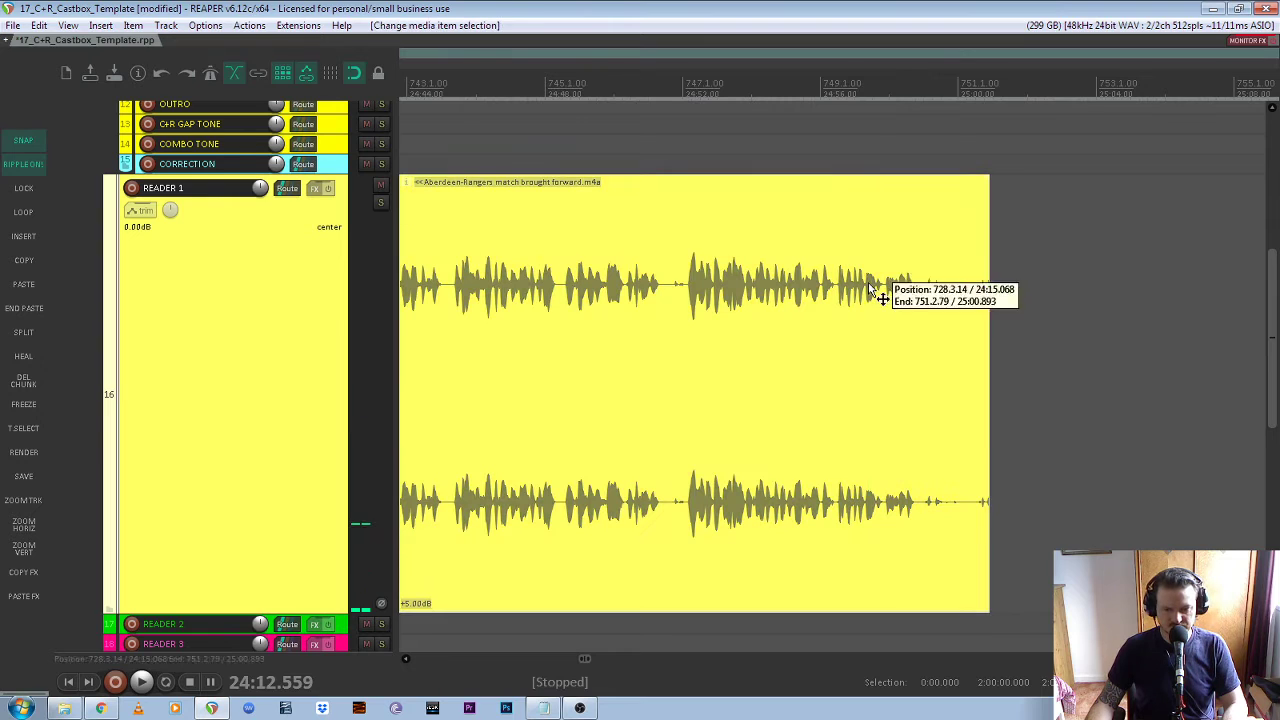
pyautogui.press('space')
pyautogui.scroll(3, 926, 332)
pyautogui.press('space')
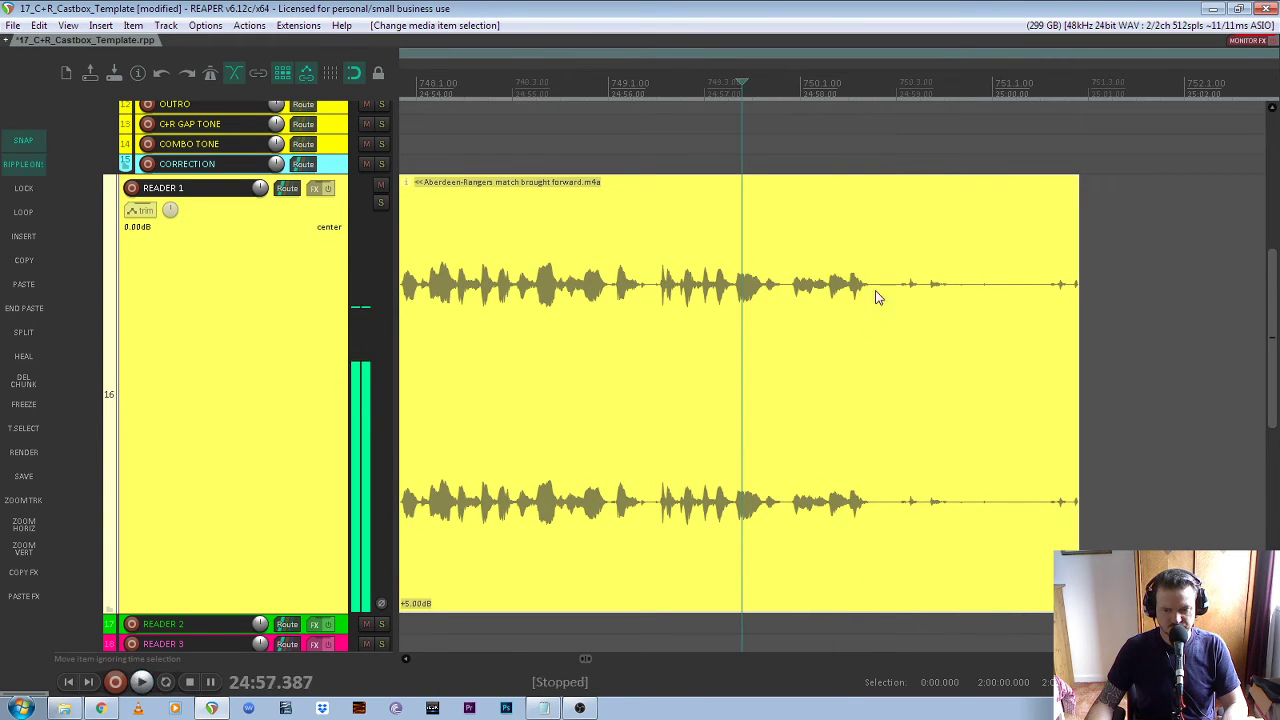
pyautogui.click(874, 289)
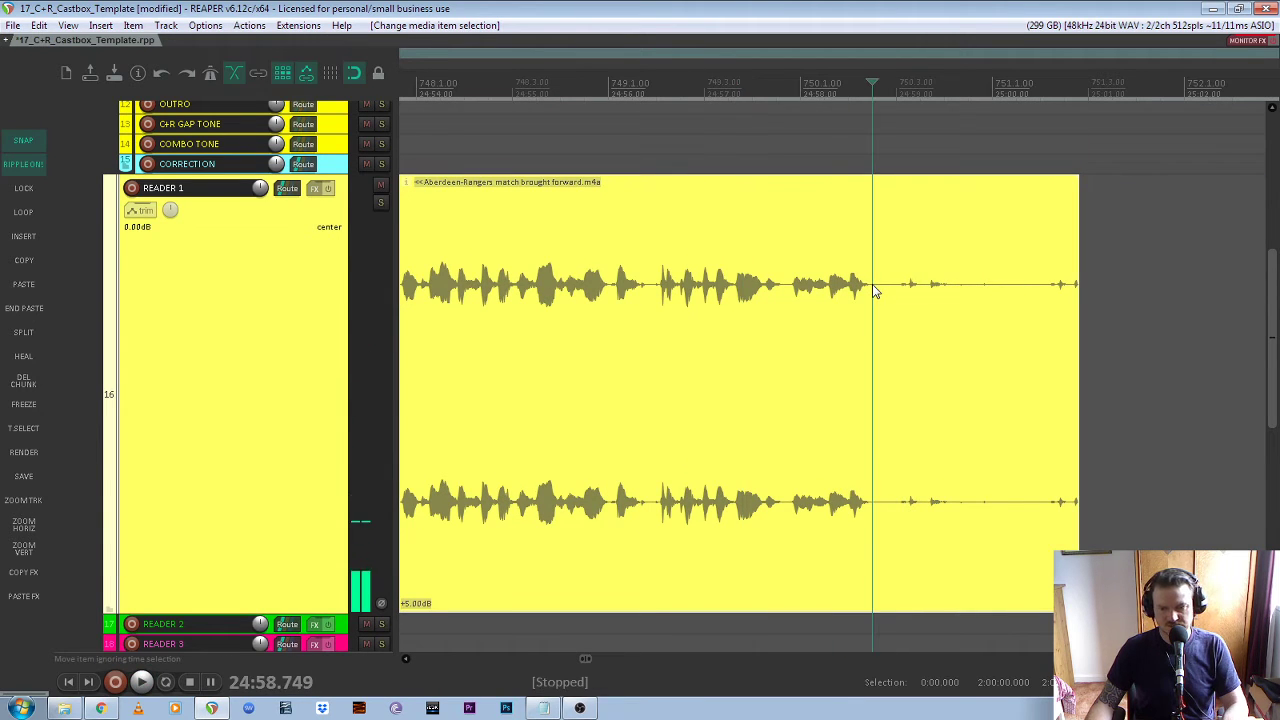
pyautogui.press('s')
pyautogui.press('Delete')
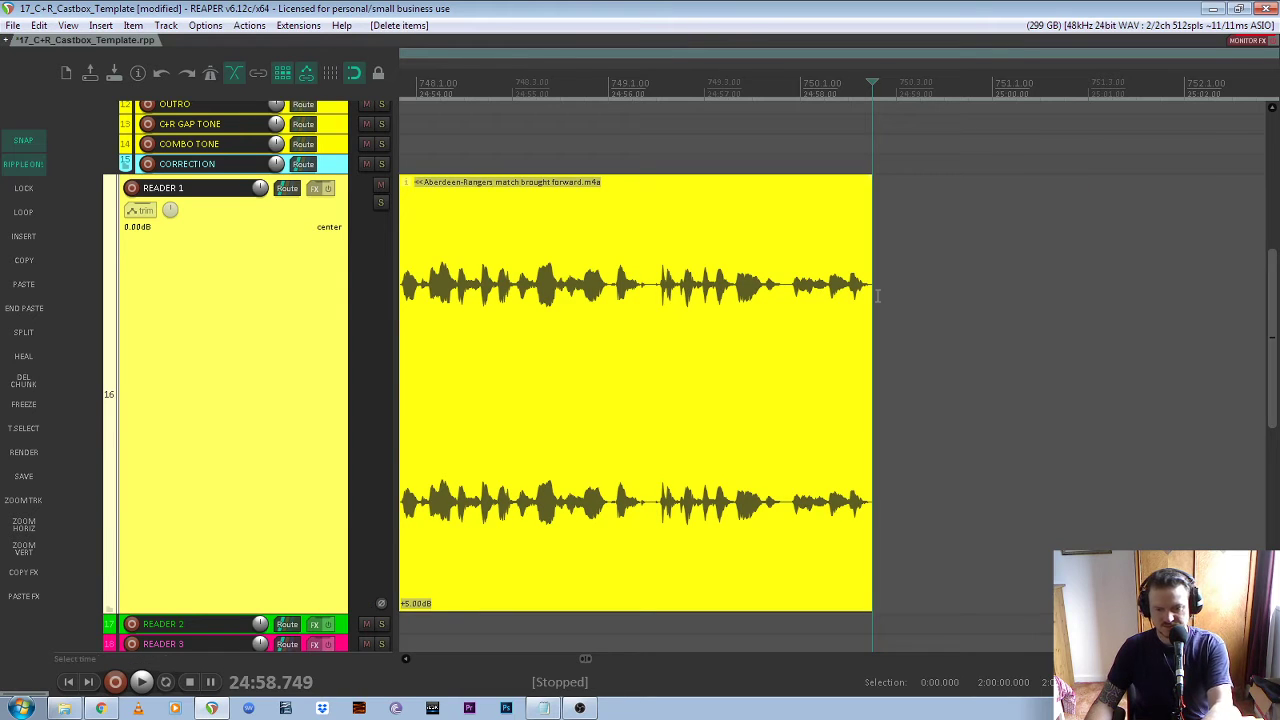
# Paste the ROOMTONE_10SECS clip after the Aberdeen-Rangers clip on READER 1 and slide it slightly earlier to overlap the clip's end
pyautogui.click(775, 372)
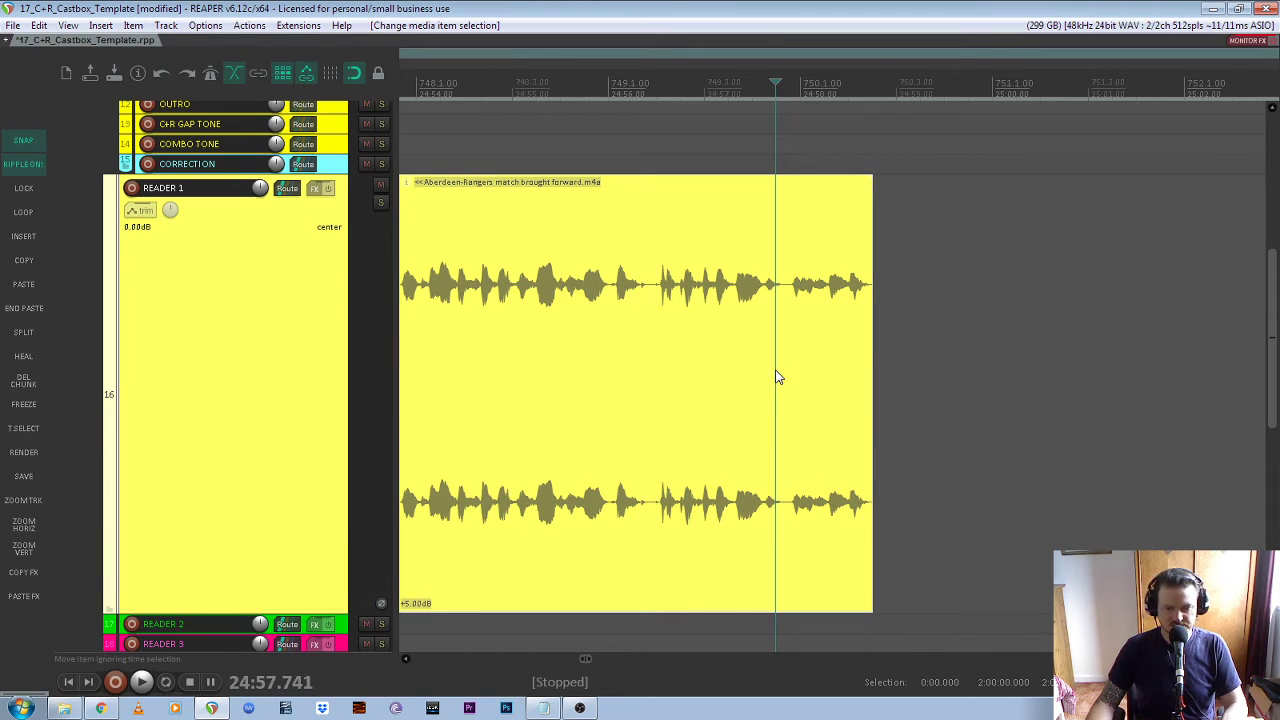
pyautogui.click(24, 310)
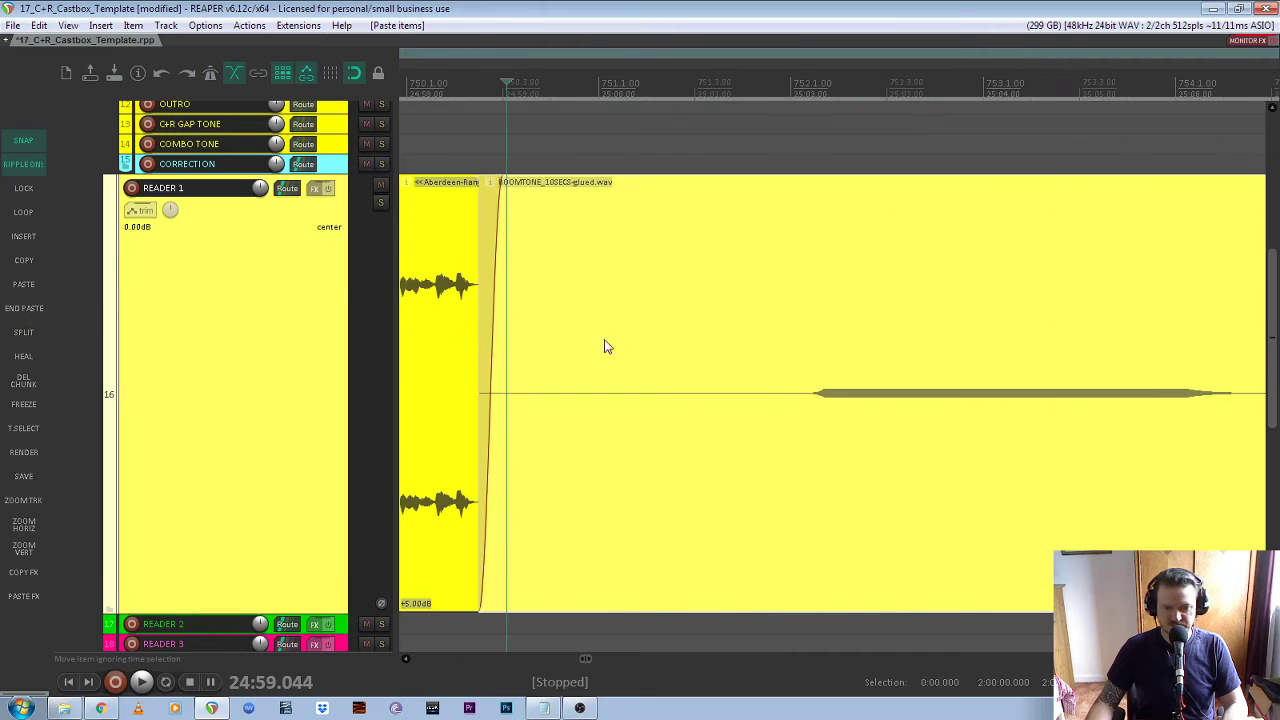
pyautogui.scroll(-4, 880, 400)
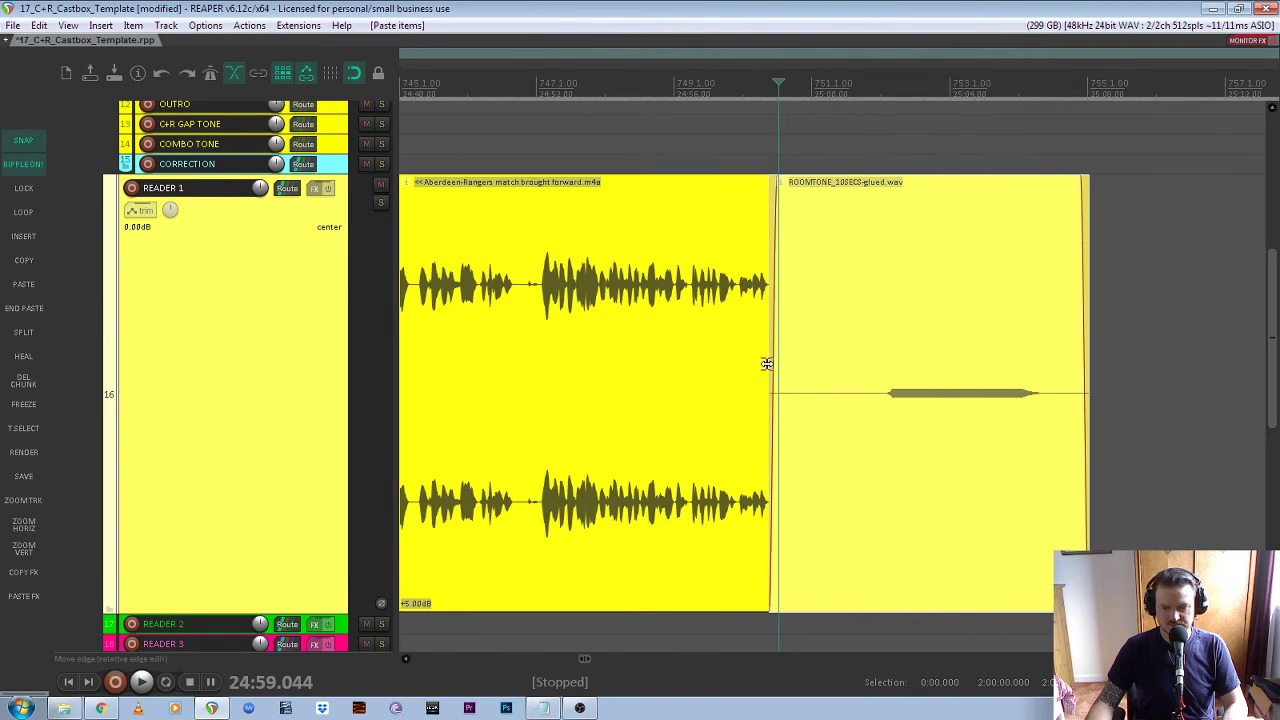
pyautogui.scroll(4, 766, 364)
pyautogui.scroll(2, 951, 400)
pyautogui.moveTo(940, 396); pyautogui.dragTo(907, 405)
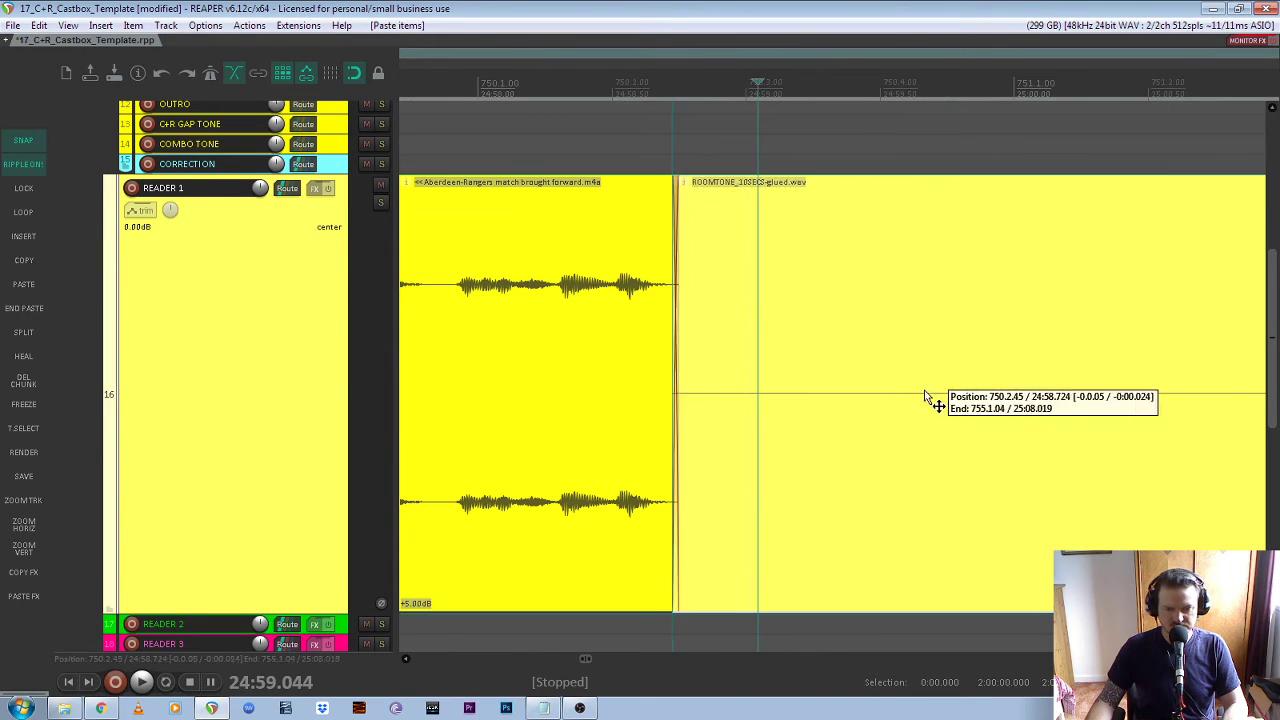
# Play from 24:55.574 to check the transition from the Aberdeen-Rangers clip into the pasted room tone
pyautogui.scroll(-6, 950, 395)
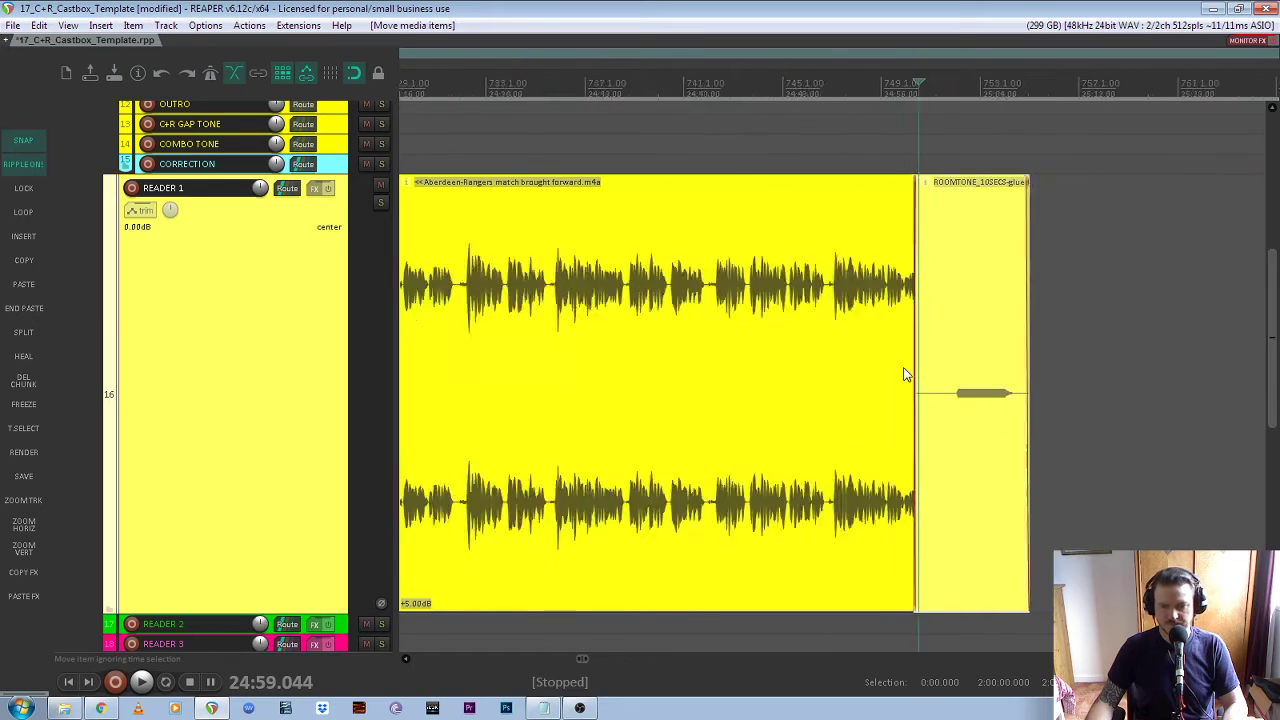
pyautogui.click(890, 91)
pyautogui.press('space')
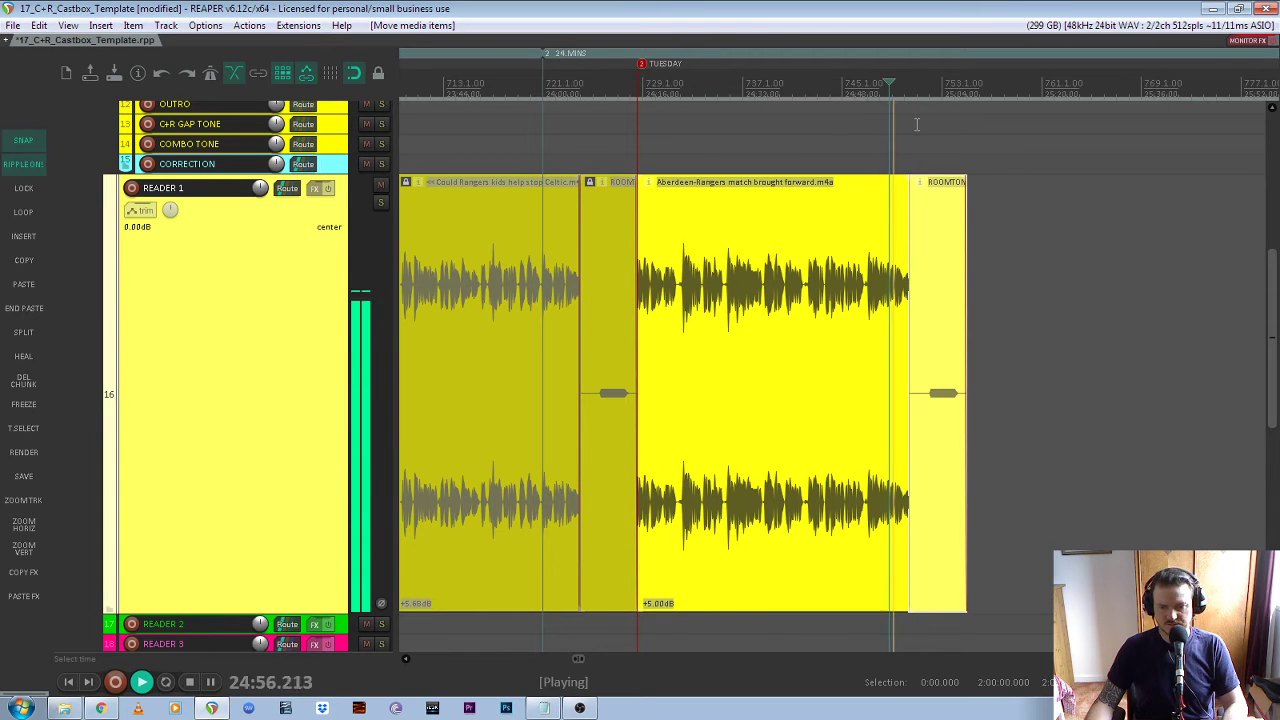
pyautogui.scroll(3, 897, 380)
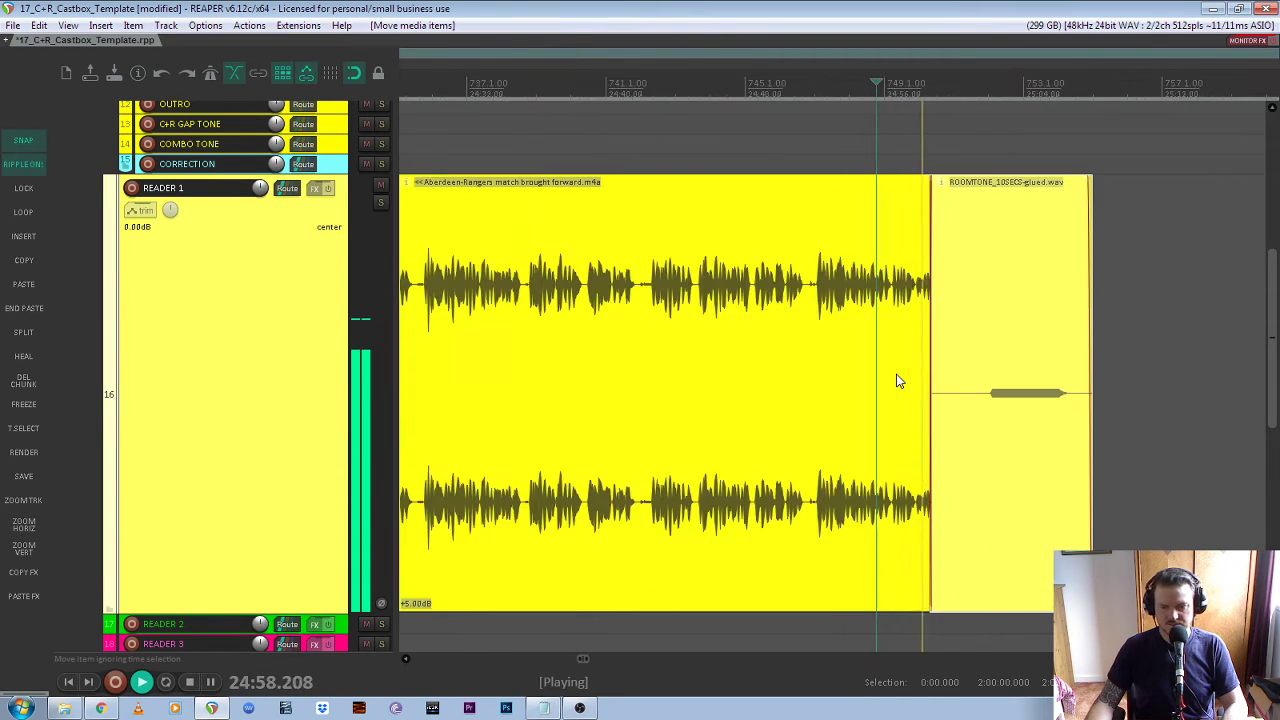
pyautogui.press('space')
# Lock the Aberdeen-Rangers clip and the room tone clip that follows it on READER 1
pyautogui.click(1120, 371)
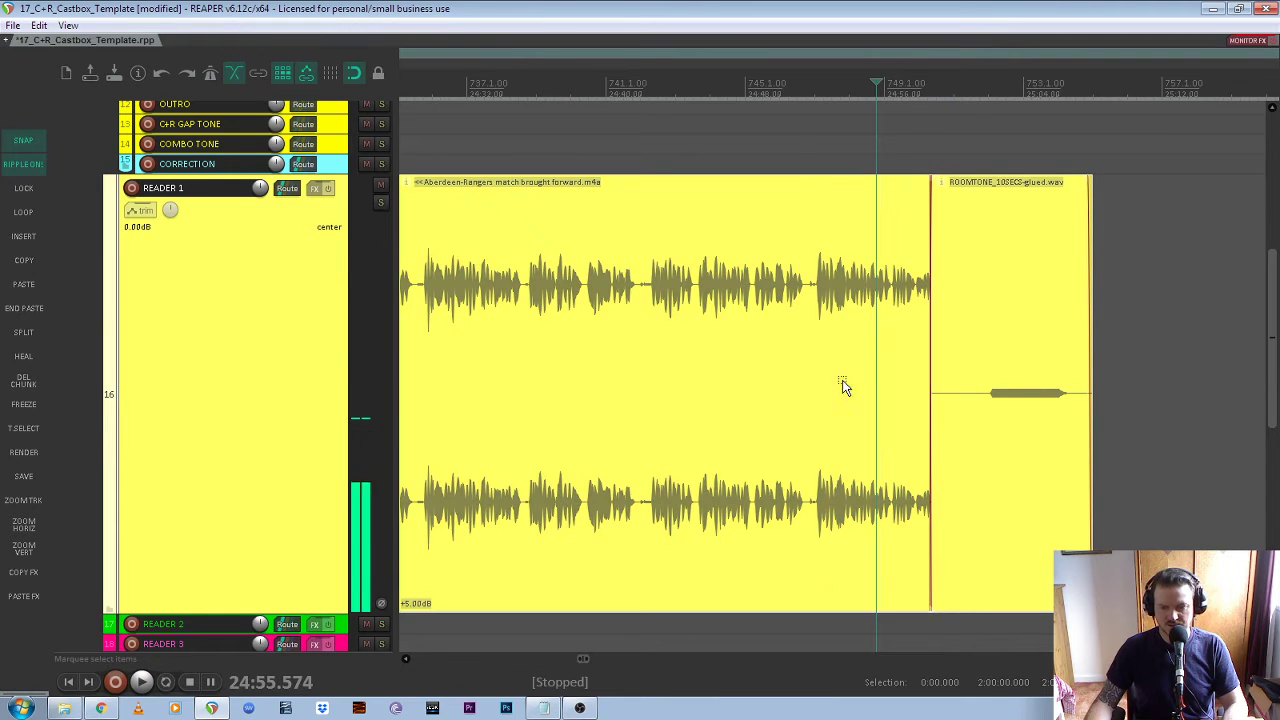
pyautogui.press('l')
pyautogui.press('l')
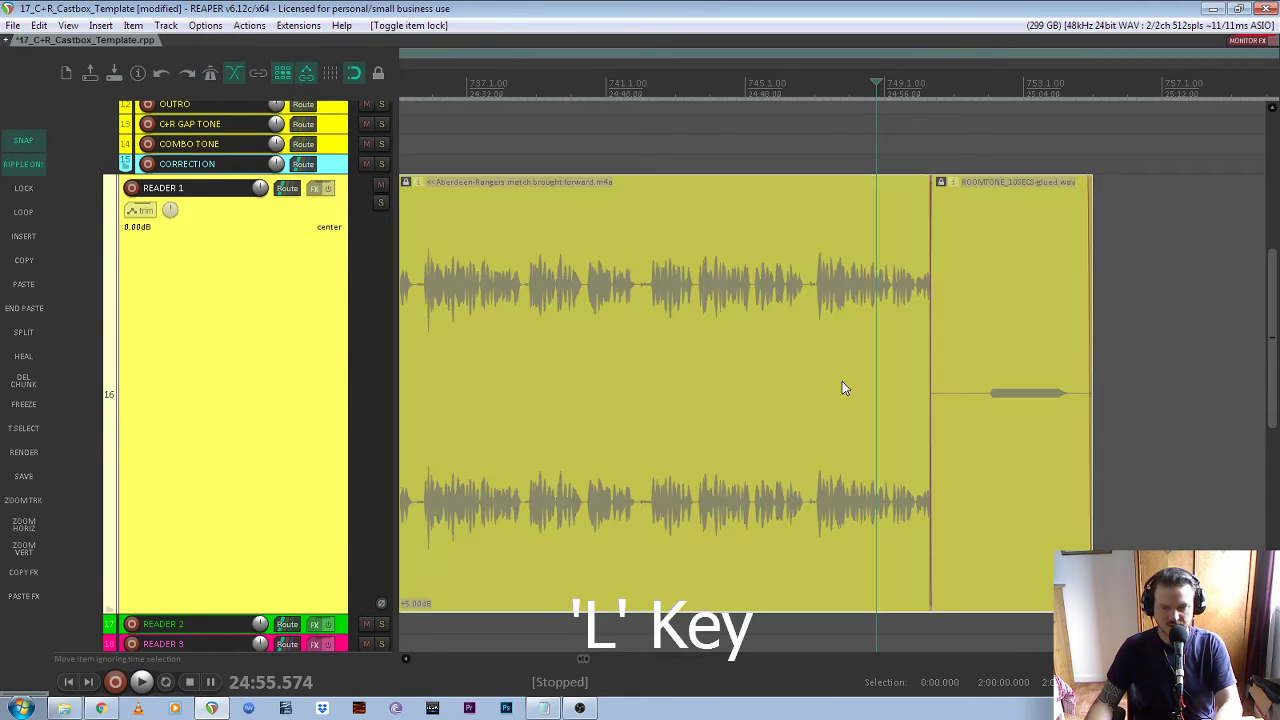
pyautogui.scroll(-2, 331, 342)
pyautogui.scroll(-6, 671, 334)
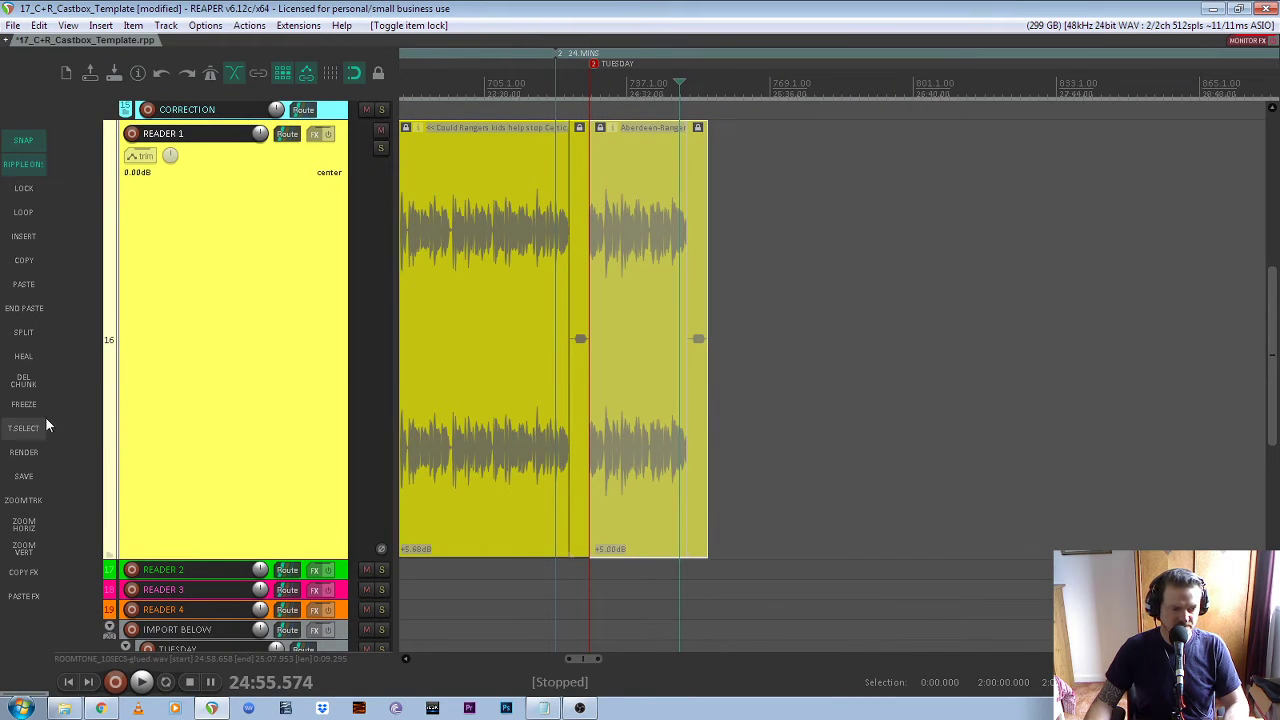
# Shrink READER 1 to normal height and move the Axed Glasgow job centres clip onto READER 2, starting where the room tone ends
pyautogui.click(24, 500)
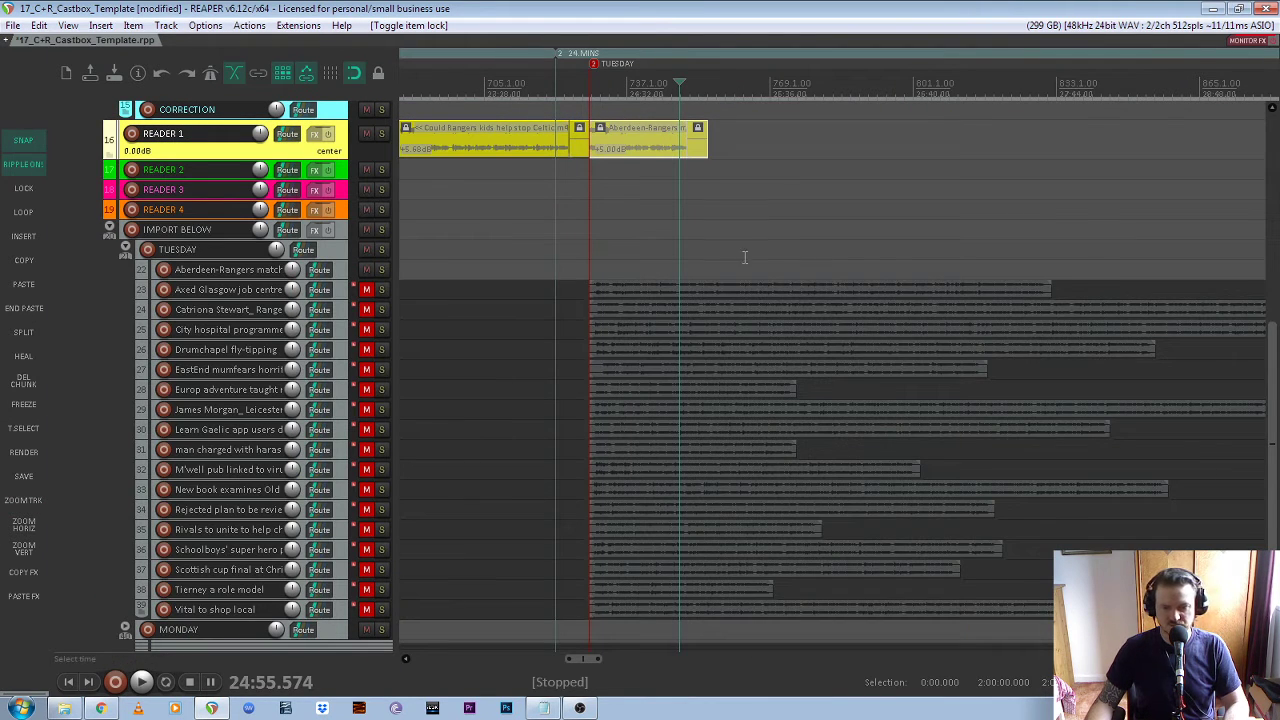
pyautogui.scroll(-1, 716, 298)
pyautogui.scroll(-4, 720, 301)
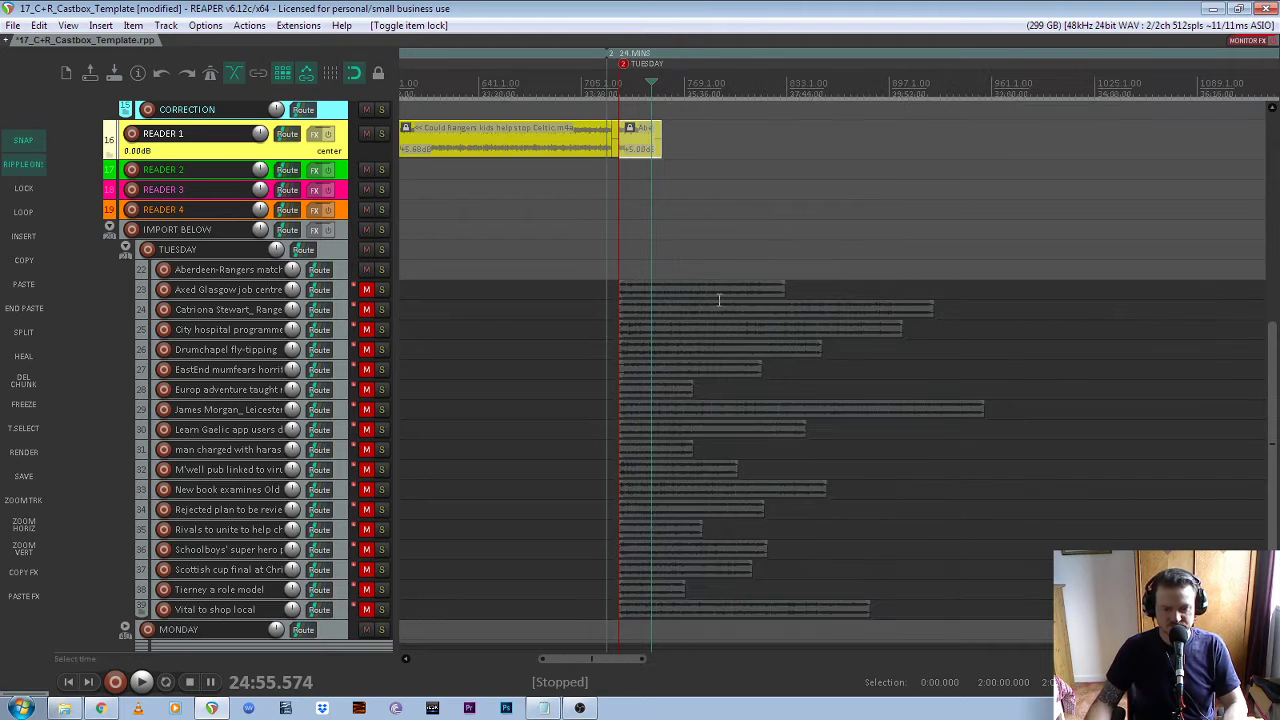
pyautogui.scroll(3, 561, 299)
pyautogui.moveTo(608, 293); pyautogui.dragTo(700, 180)
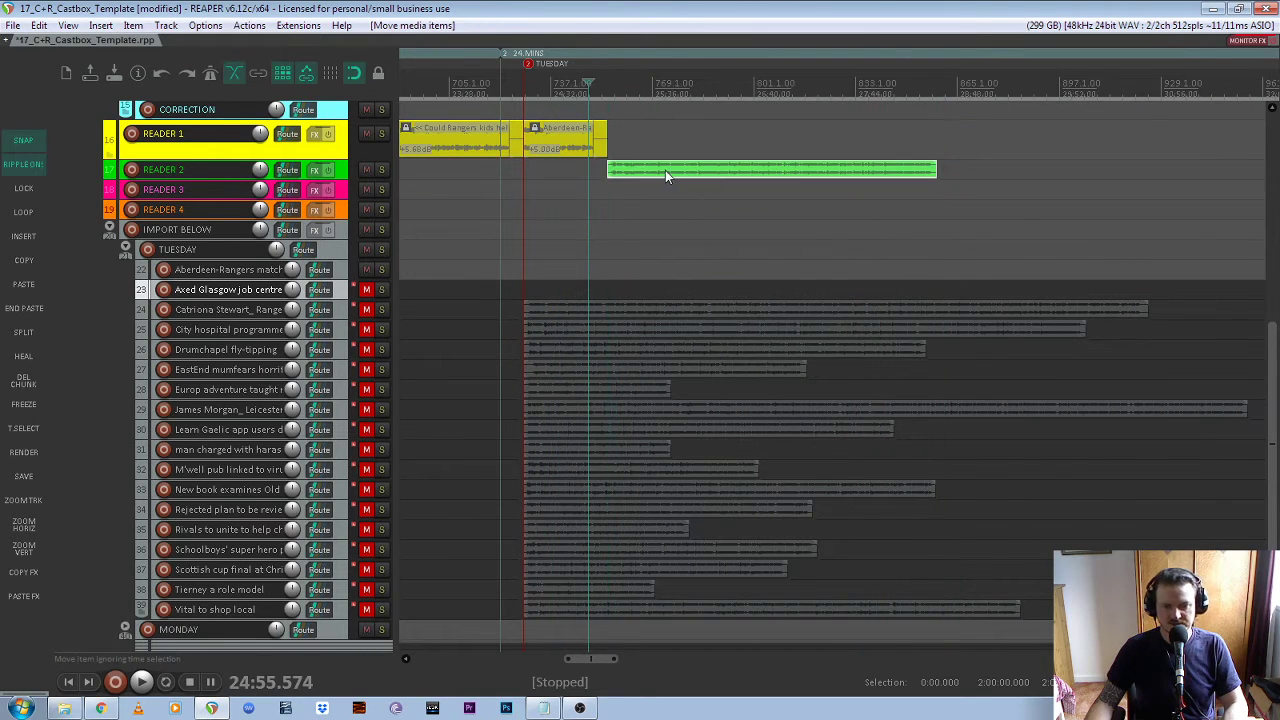
# Enlarge READER 2 and play the start of the Axed Glasgow job centres clip to find where the speech begins
pyautogui.click(355, 172)
pyautogui.scroll(3, 589, 167)
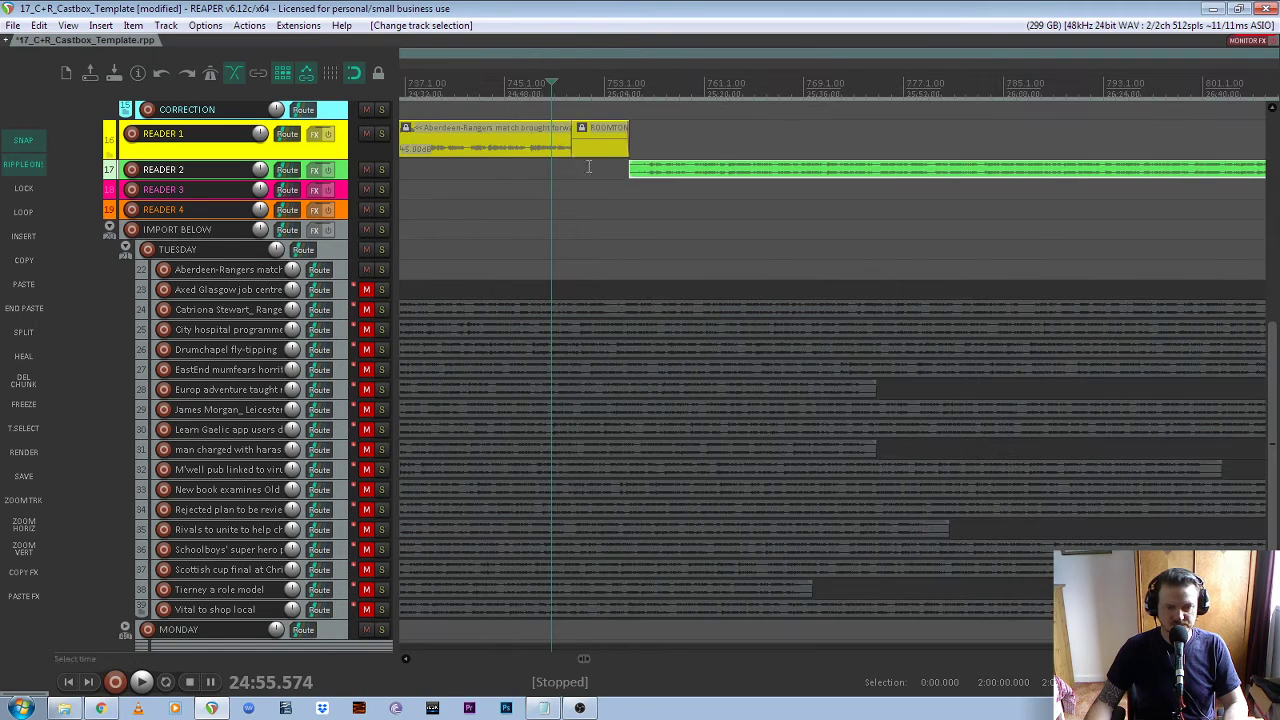
pyautogui.click(23, 500)
pyautogui.scroll(-1, 287, 417)
pyautogui.scroll(6, 625, 300)
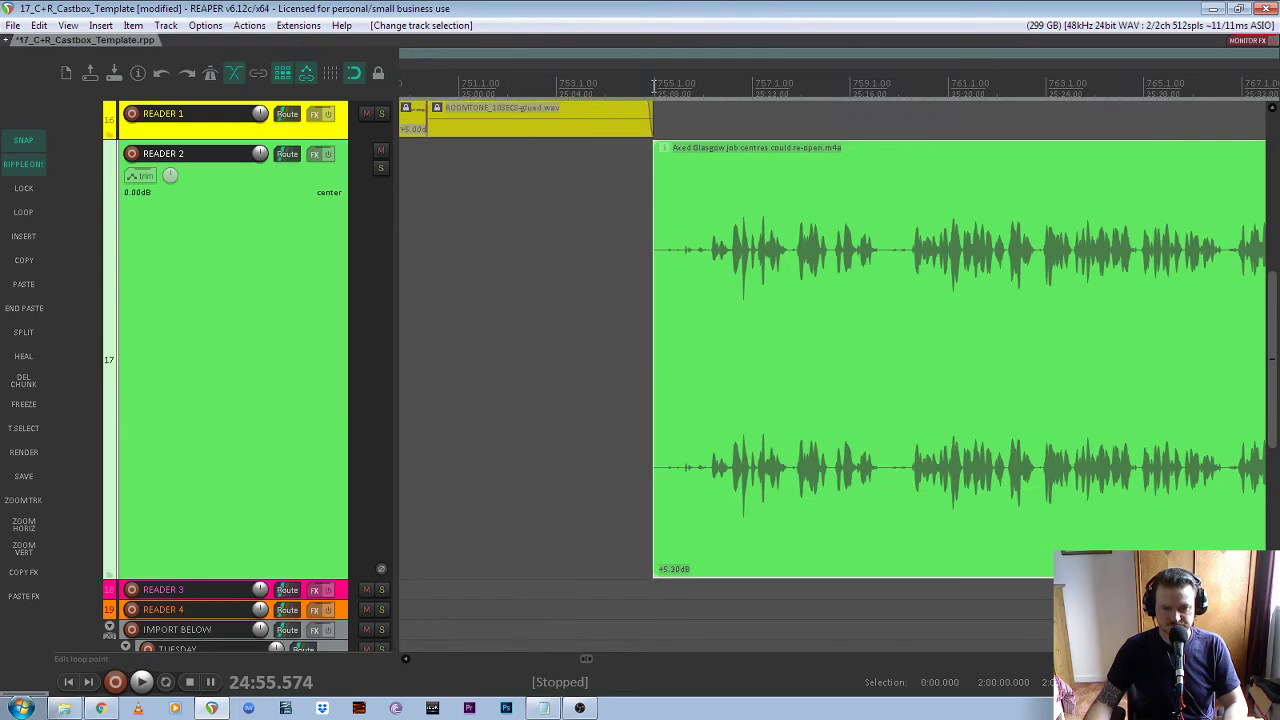
pyautogui.click(650, 268)
pyautogui.press('space')
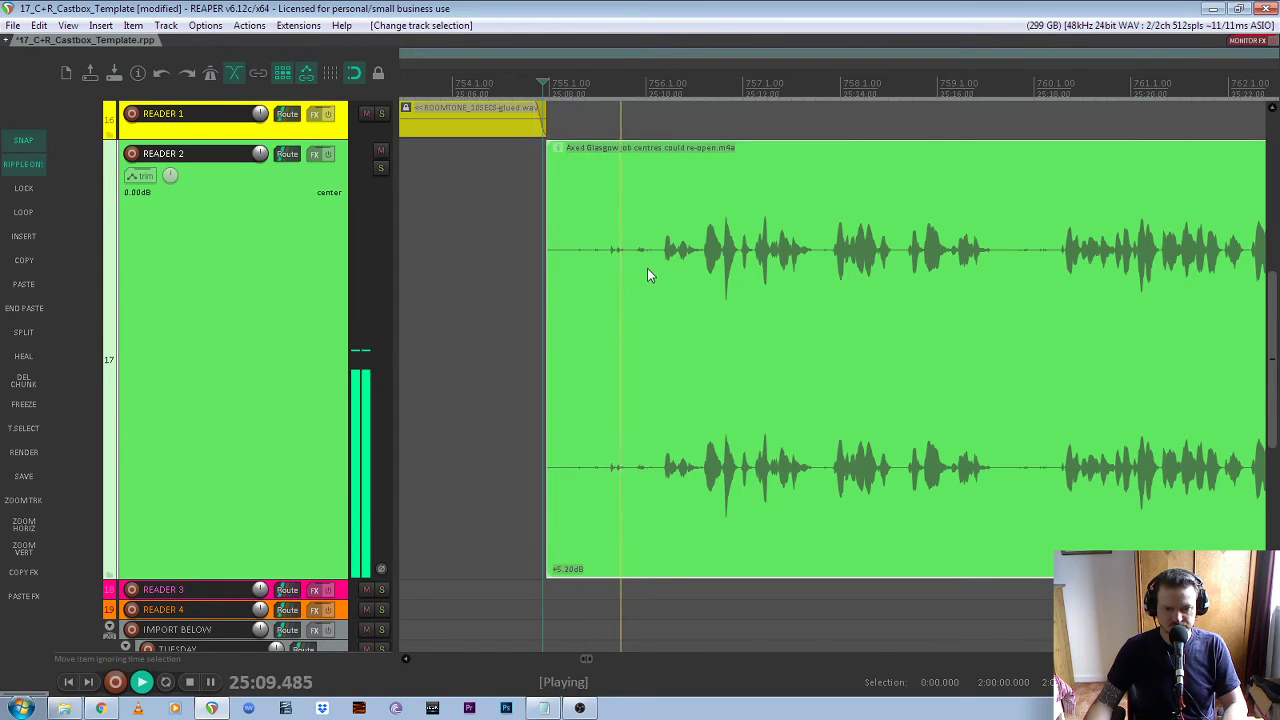
pyautogui.press('space')
# Split the Axed Glasgow job centres clip at 25:10.310 and delete the quiet lead-in before the speech
pyautogui.click(659, 322)
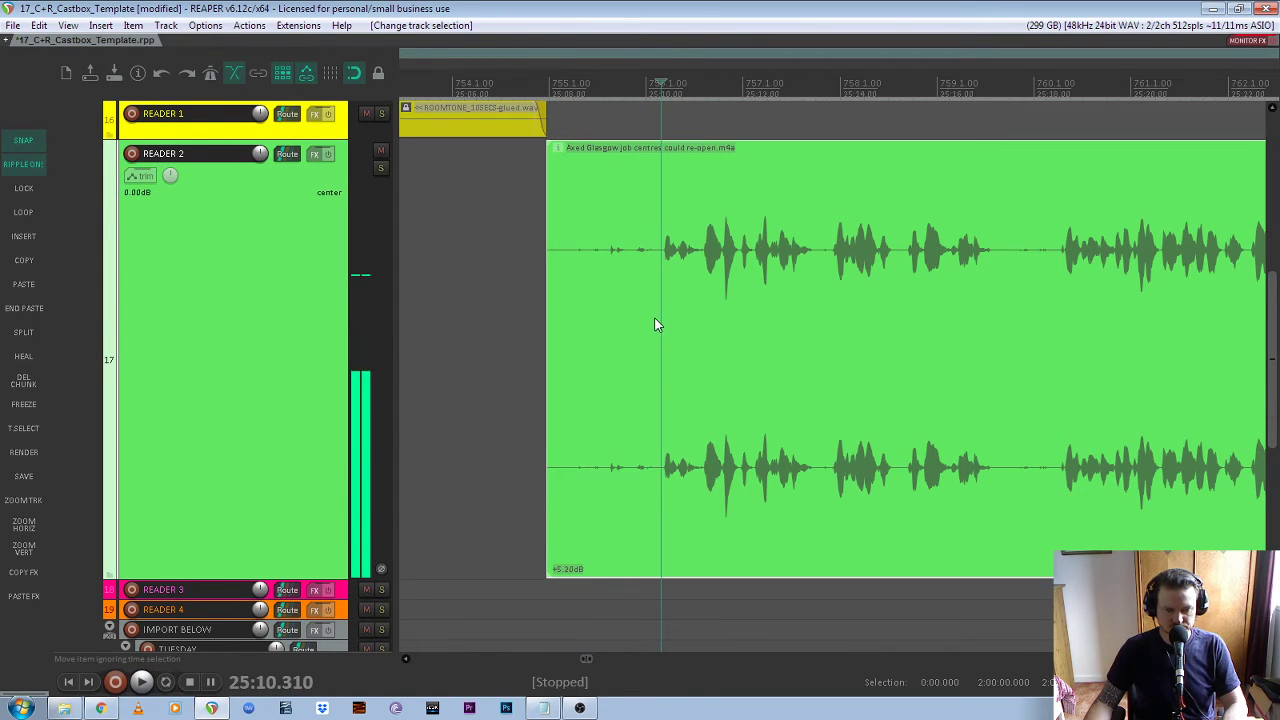
pyautogui.press('s')
pyautogui.click(618, 318)
pyautogui.press('Delete')
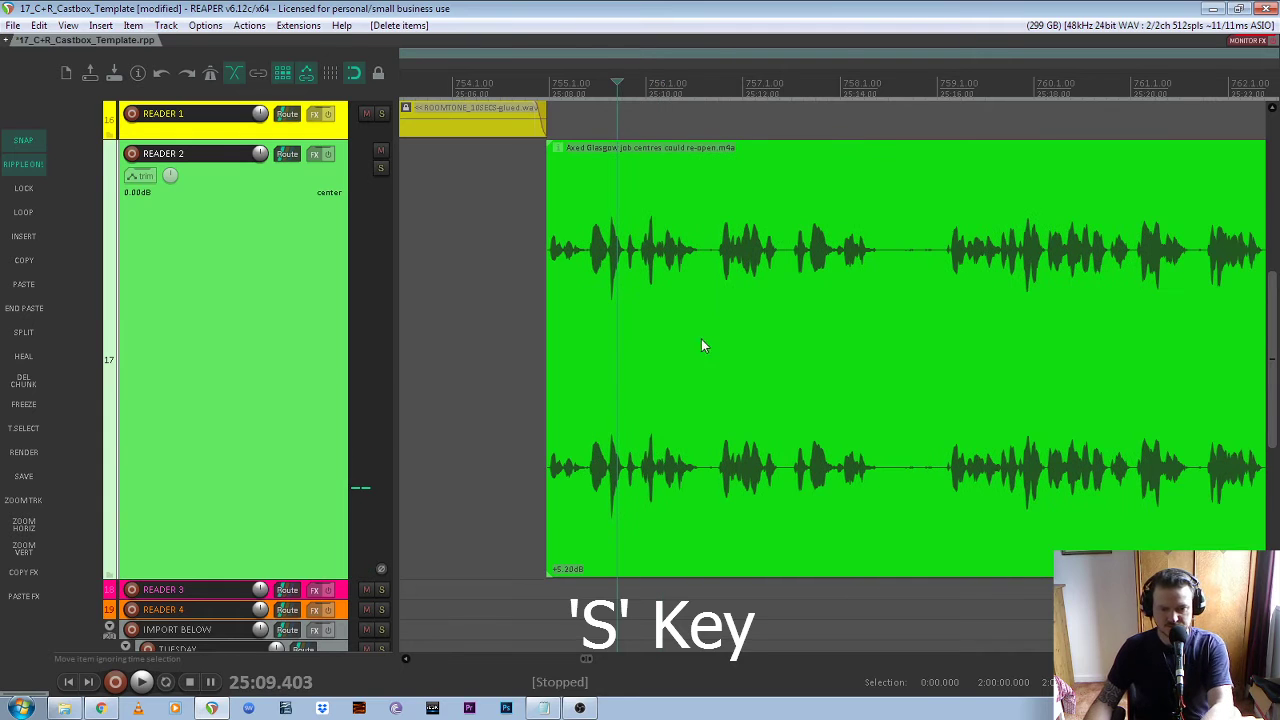
# Add a very short fade-in at the start of the Axed Glasgow job centres clip on READER 2
pyautogui.scroll(3, 547, 146)
pyautogui.moveTo(555, 147); pyautogui.dragTo(570, 152)
pyautogui.scroll(-3, 716, 295)
# Play the end of the Axed Glasgow job centres clip, split it at 28:29.396 and delete the tail after the speech
pyautogui.scroll(-2, 806, 302)
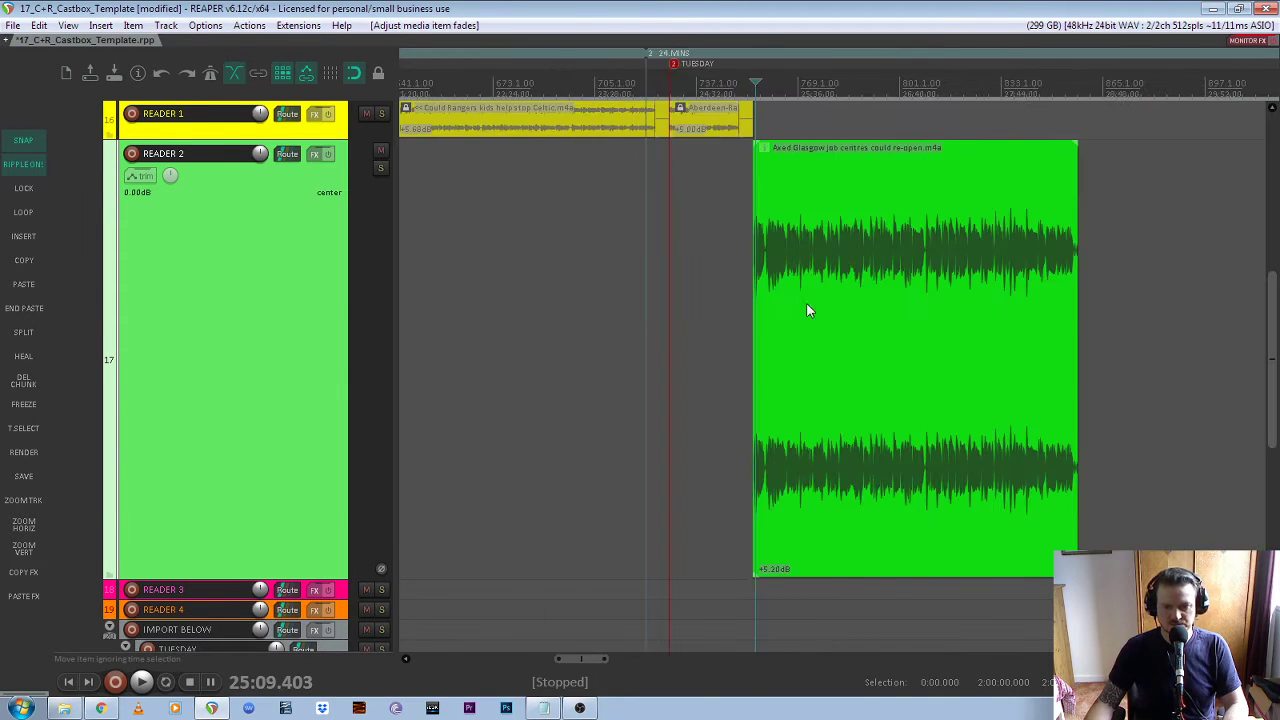
pyautogui.scroll(8, 1118, 294)
pyautogui.click(1000, 250)
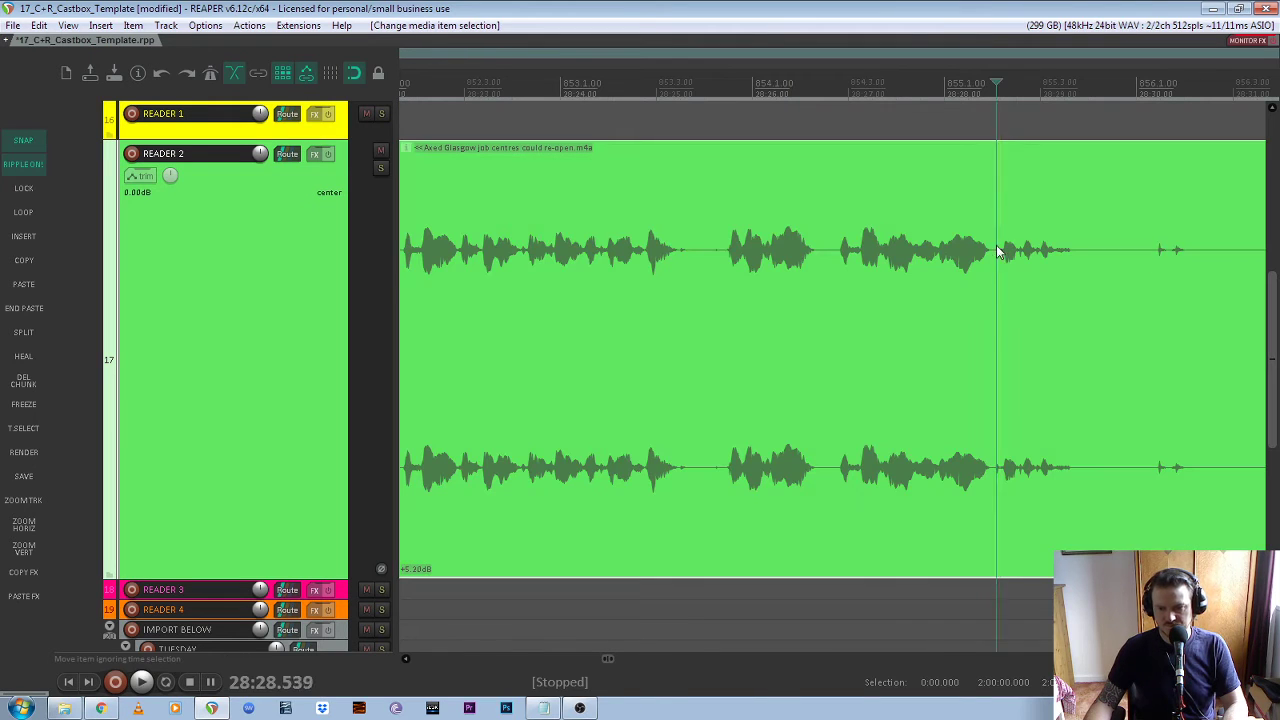
pyautogui.press('space')
pyautogui.press('space')
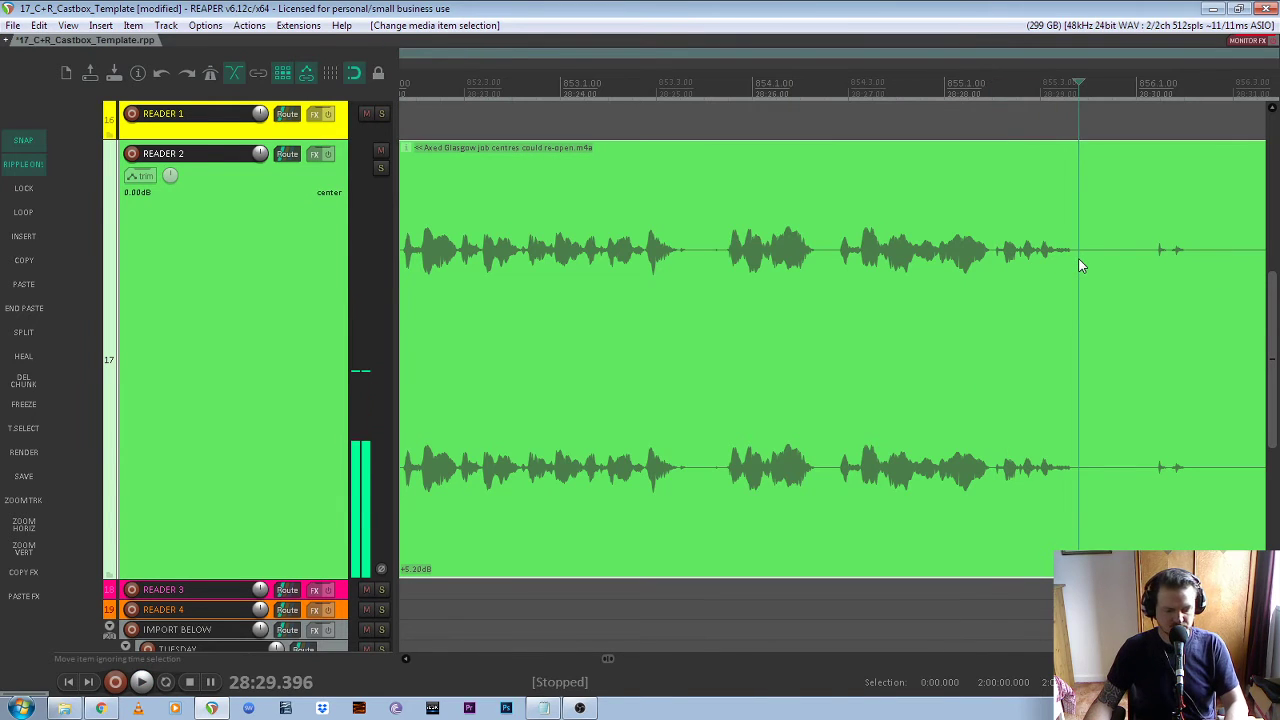
pyautogui.press('s')
pyautogui.scroll(-4, 837, 294)
pyautogui.press('Delete')
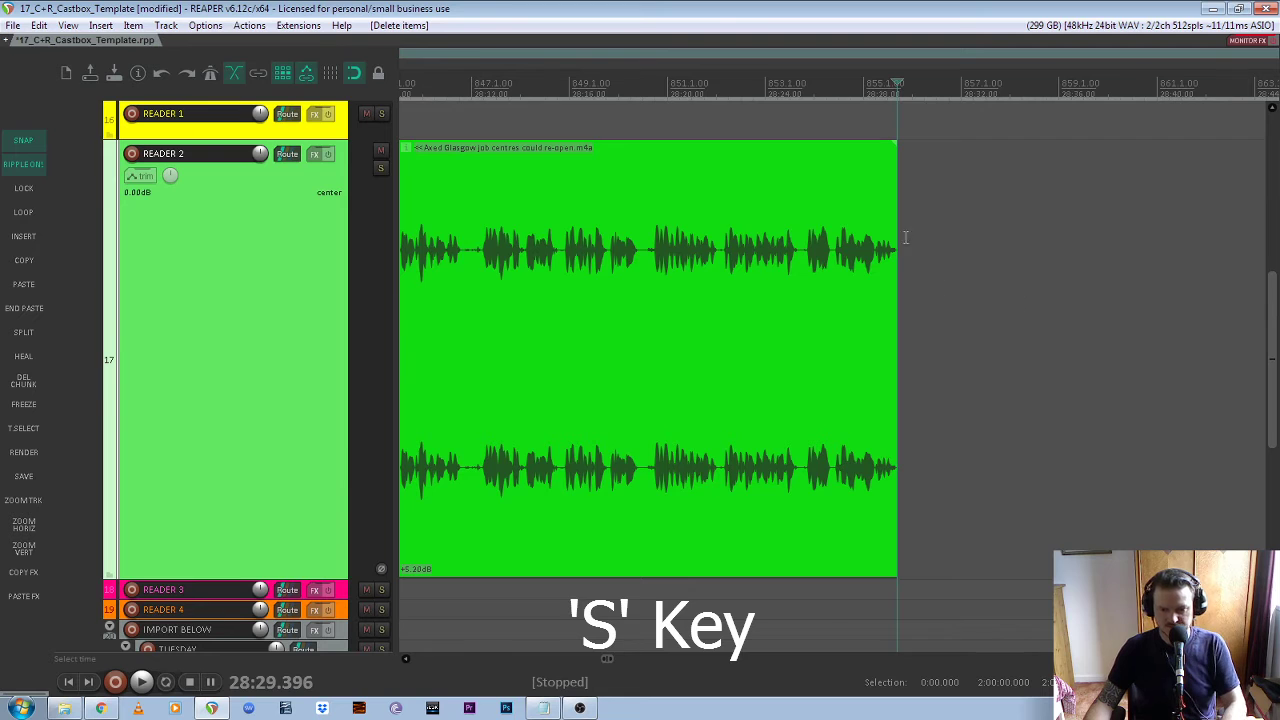
# Paste the room tone after the Axed Glasgow job centres clip on READER 2 and overlap it slightly to crossfade with the clip's end
pyautogui.hscroll(-1, 908, 290)
pyautogui.click(897, 290)
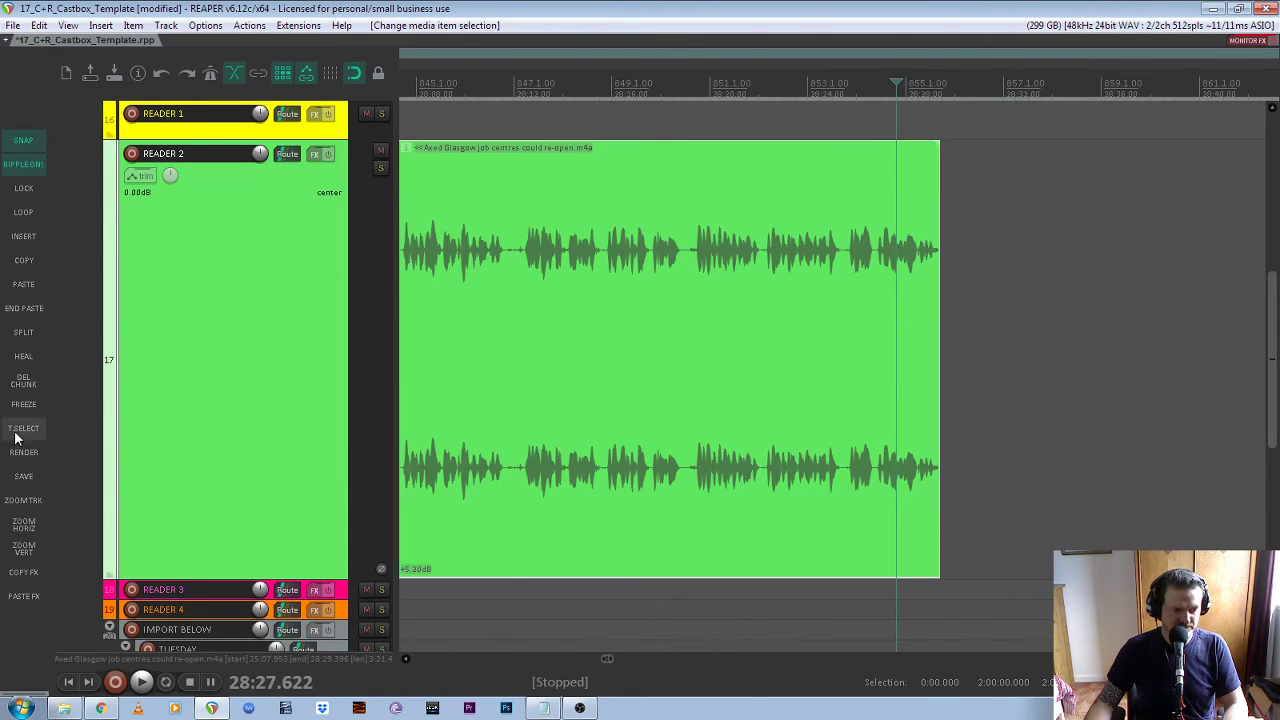
pyautogui.click(24, 308)
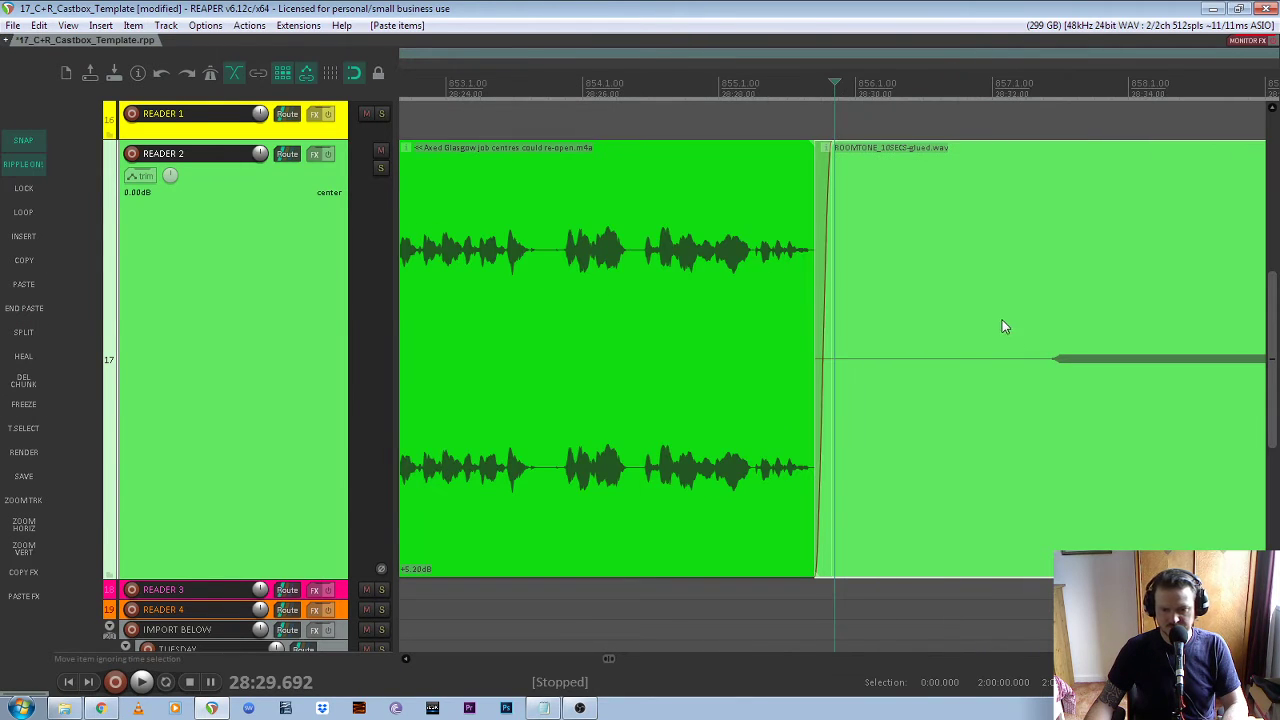
pyautogui.moveTo(1005, 326); pyautogui.dragTo(977, 322)
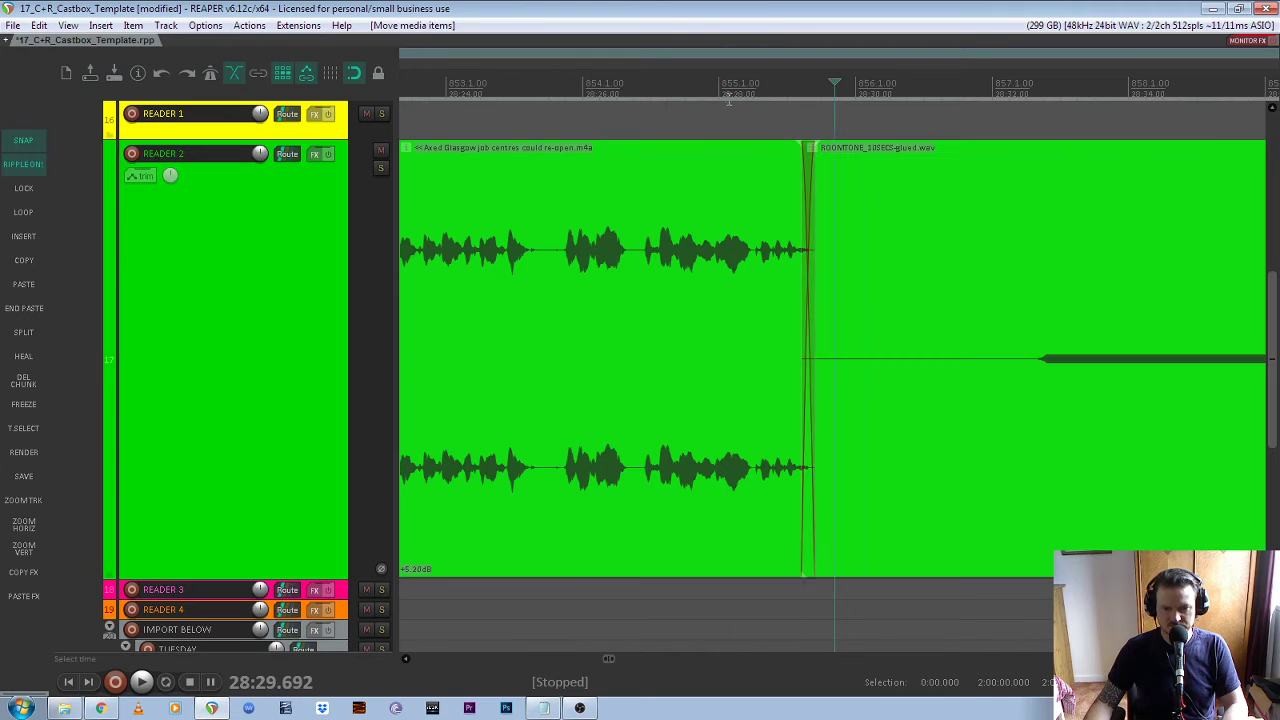
# Play across the join between the Axed Glasgow job centres clip and its room tone
pyautogui.click(729, 97)
pyautogui.press('space')
pyautogui.scroll(-3, 892, 330)
pyautogui.click(928, 321)
pyautogui.press('space')
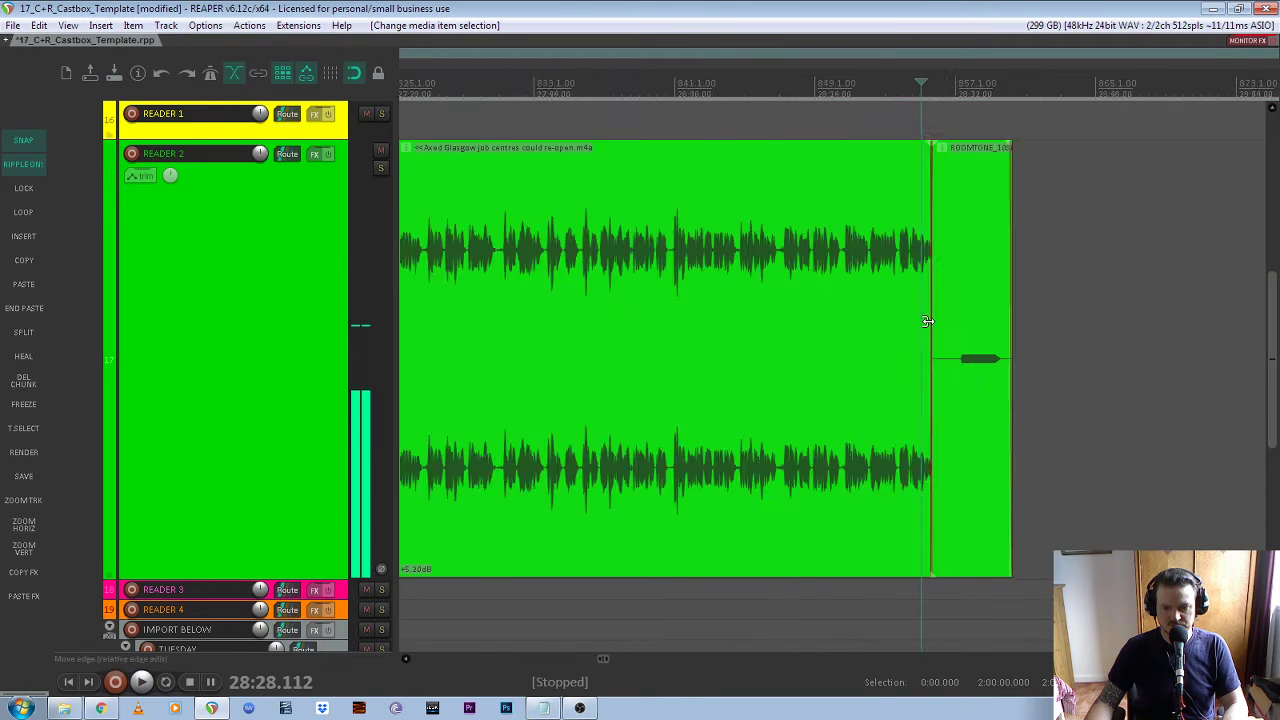
# Lock the Axed Glasgow job centres clip and its room tone, and return READER 2 to normal height
pyautogui.scroll(-3, 928, 321)
pyautogui.click(749, 336)
pyautogui.click(226, 335)
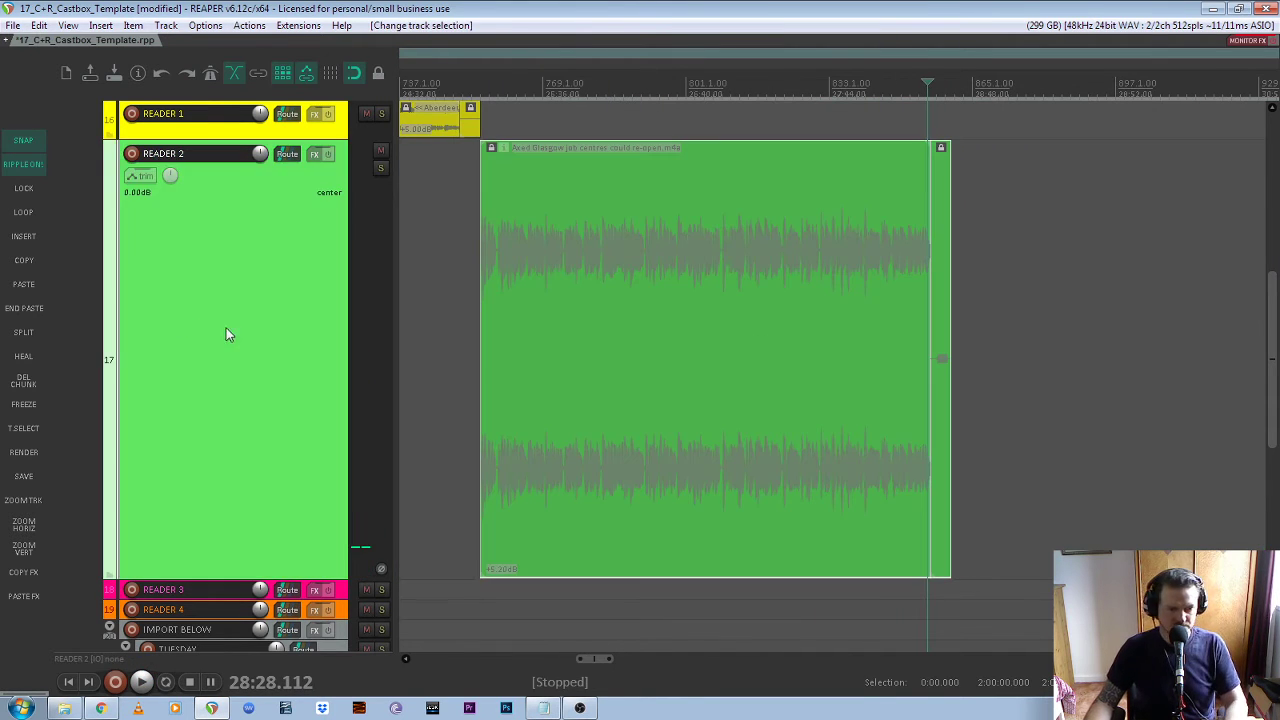
pyautogui.click(23, 500)
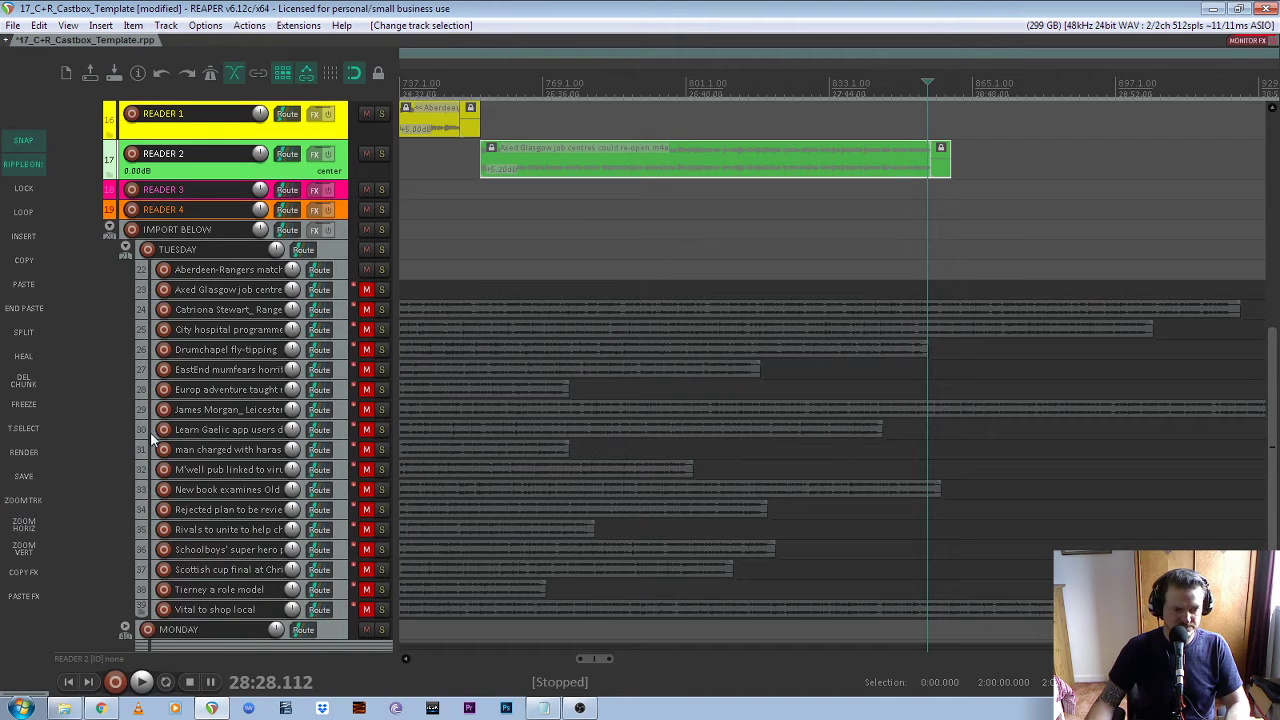
pyautogui.click(24, 550)
# Review how the reader clips are arranged across the day regions, including in the completed Monday to Friday project
pyautogui.scroll(-6, 636, 282)
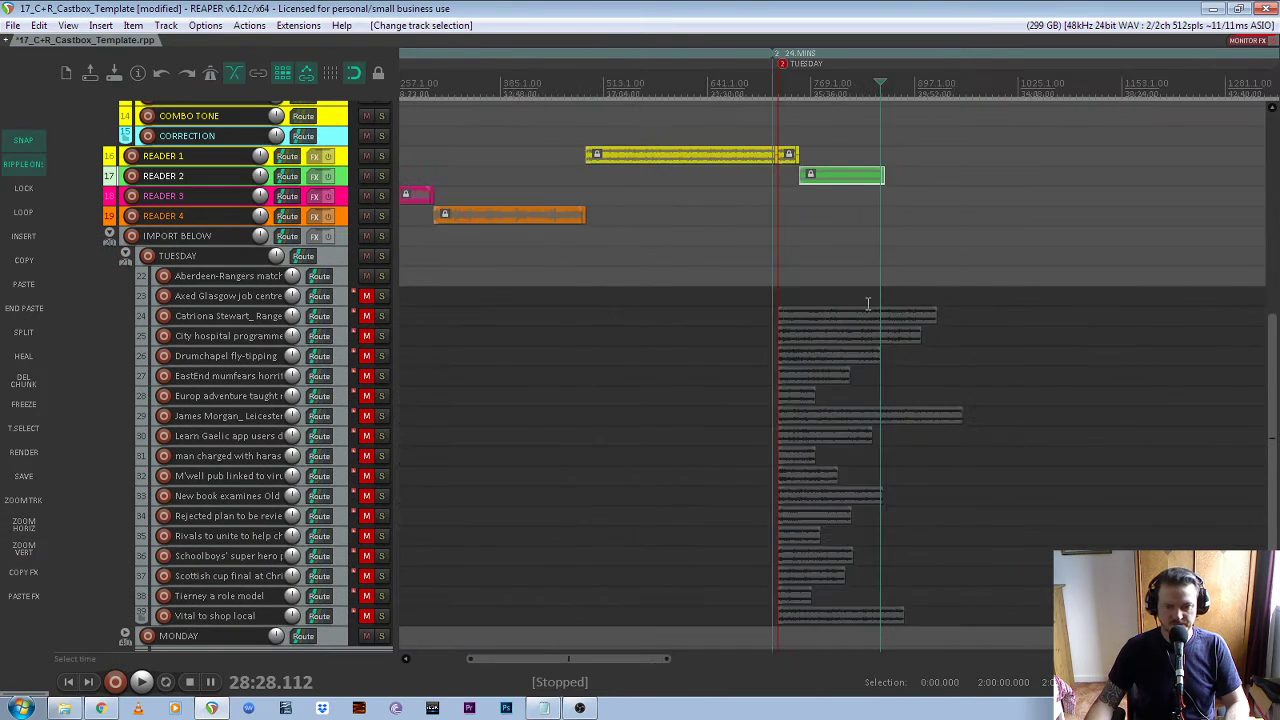
pyautogui.scroll(2, 643, 228)
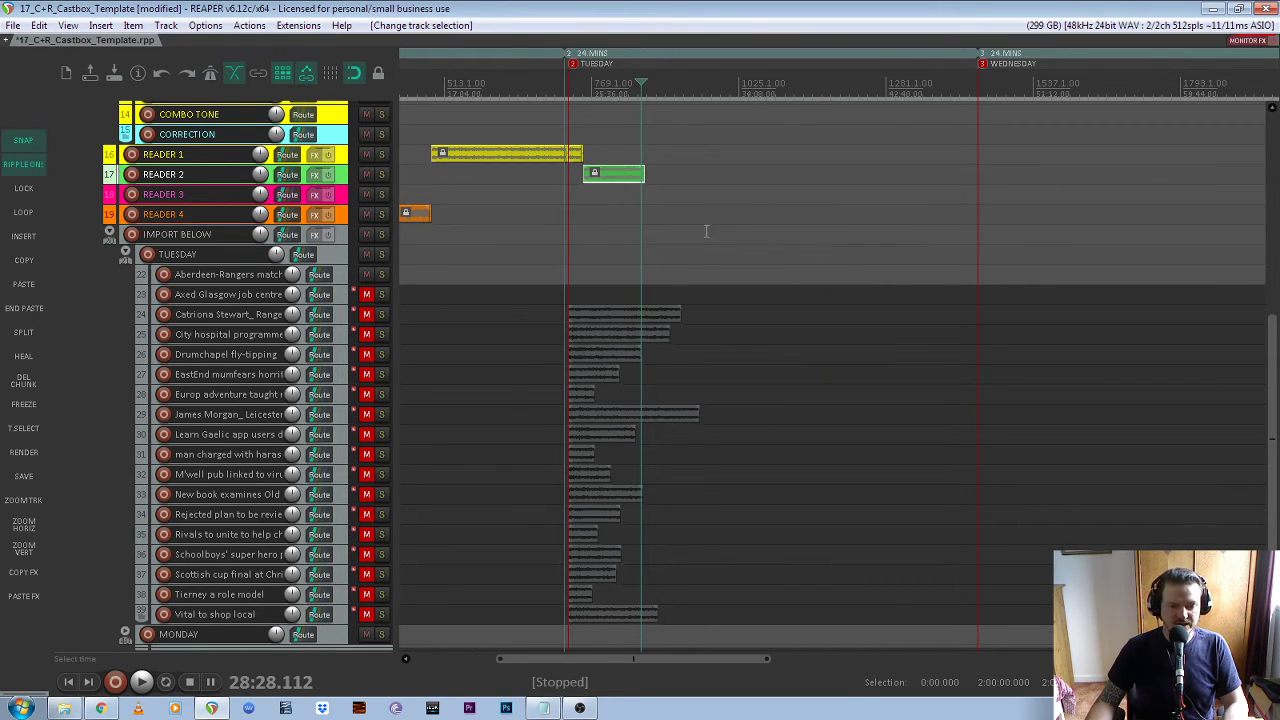
pyautogui.scroll(-3, 706, 231)
pyautogui.scroll(2, 440, 115)
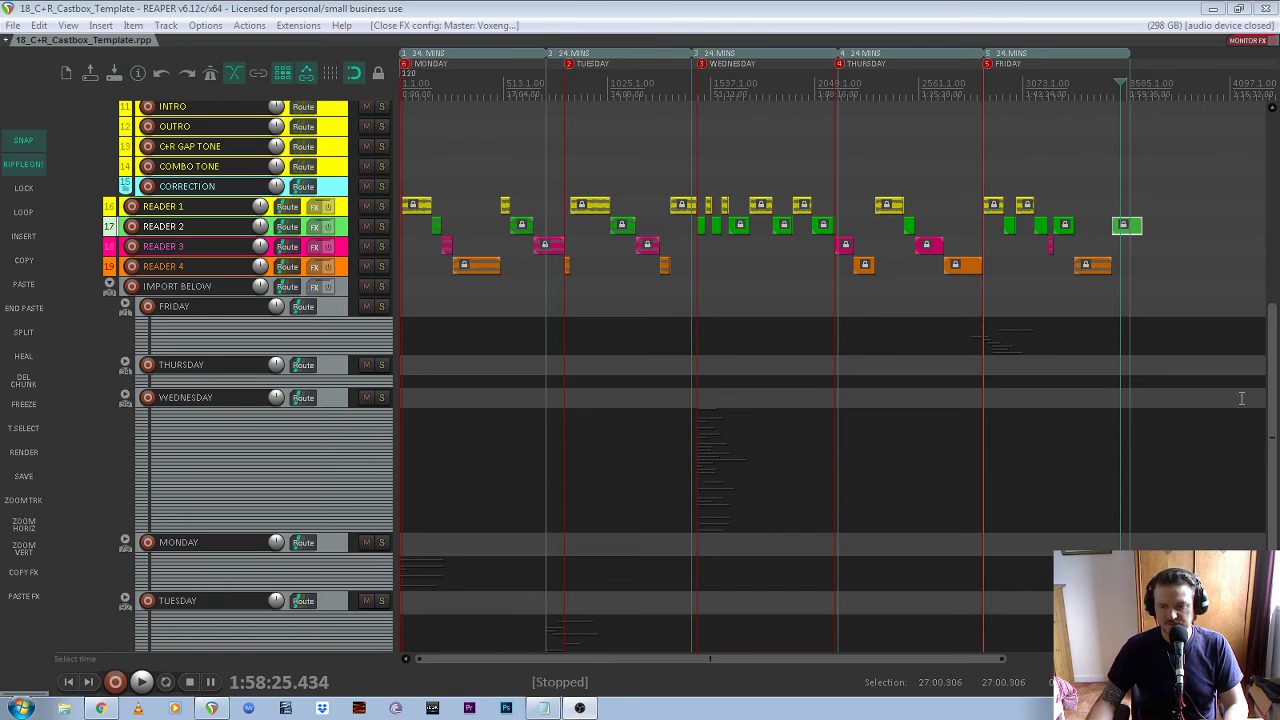
pyautogui.scroll(5, 1241, 398)
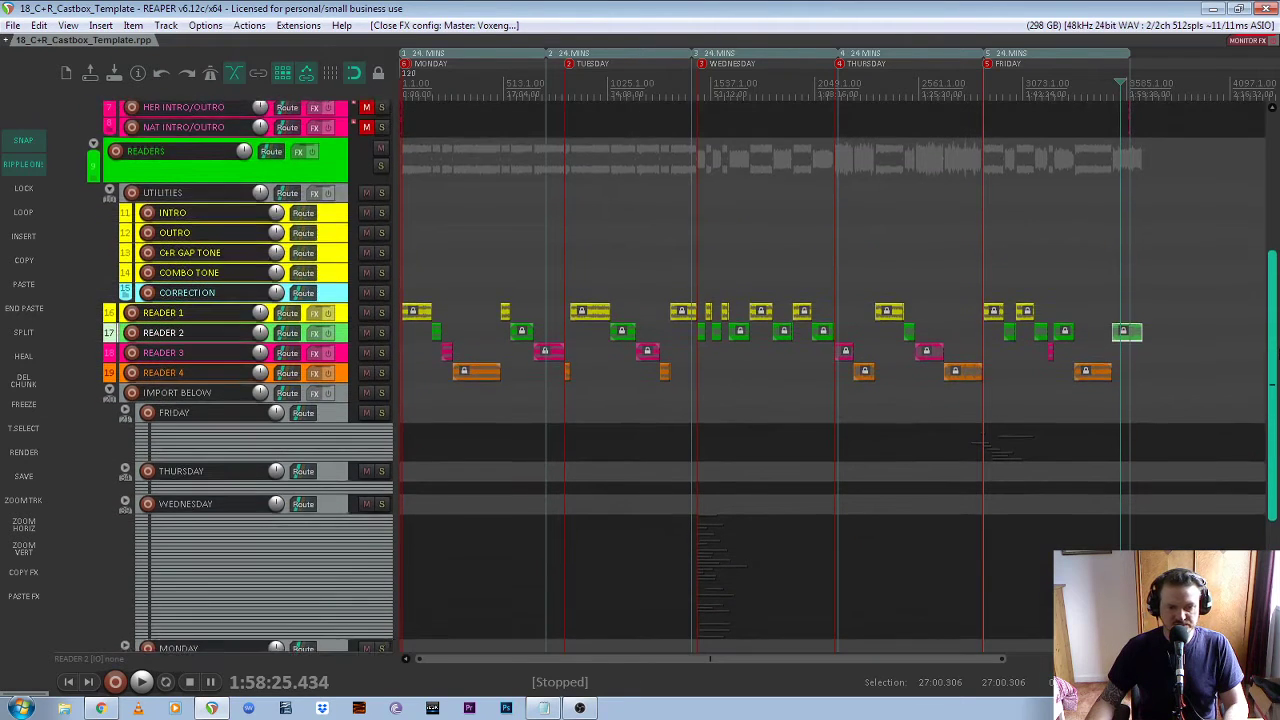
pyautogui.scroll(-2, 391, 177)
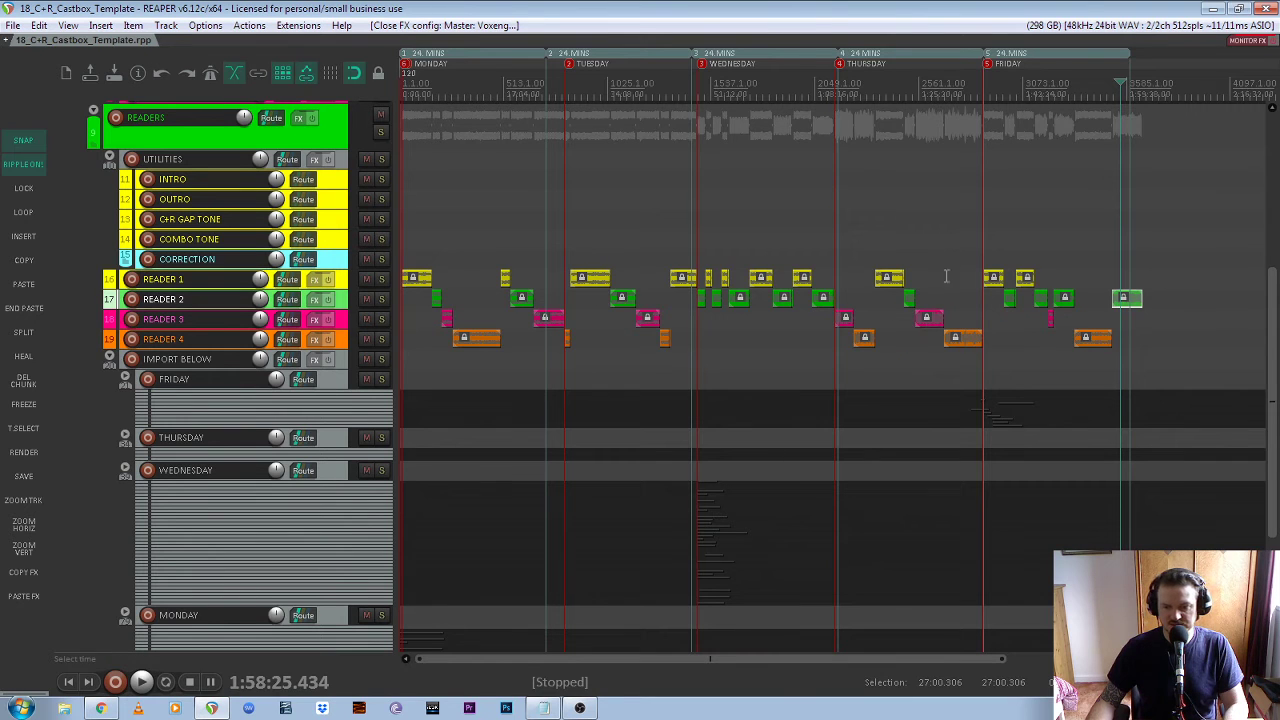
pyautogui.scroll(-5, 1270, 400)
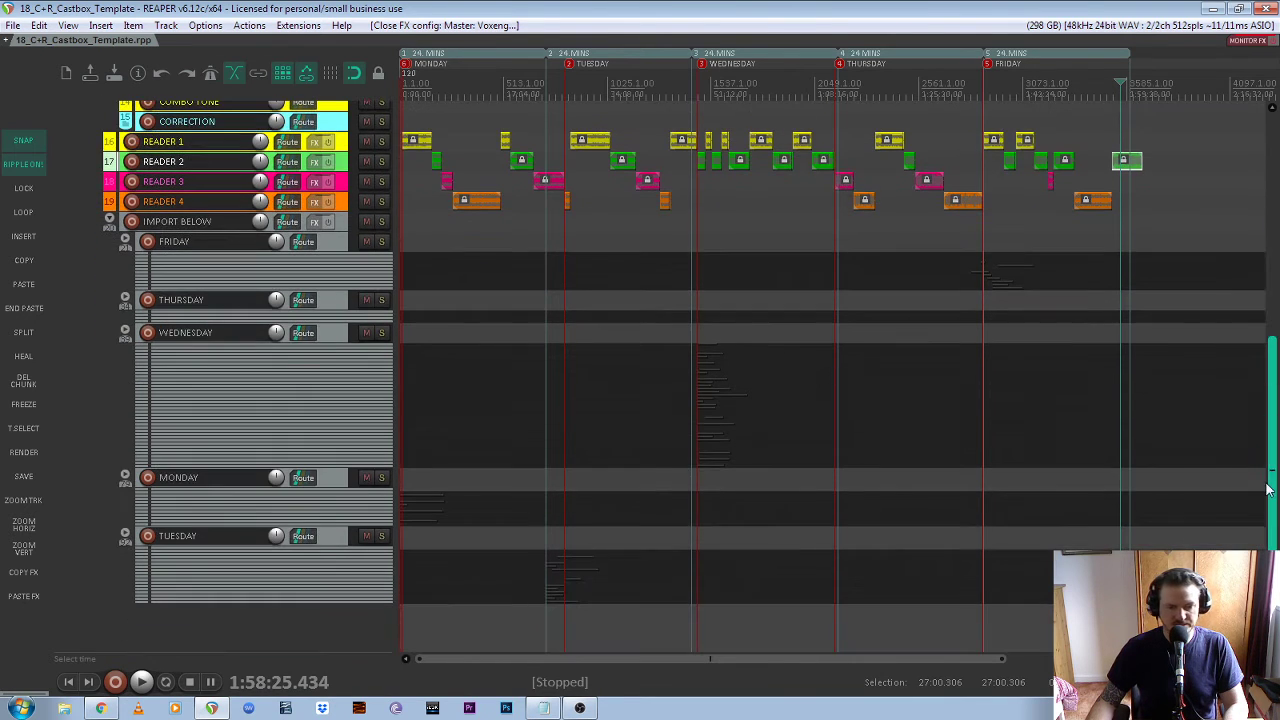
# Expand the FRIDAY import folder to examine its clips, and collapse it again
pyautogui.click(125, 240)
pyautogui.scroll(8, 990, 400)
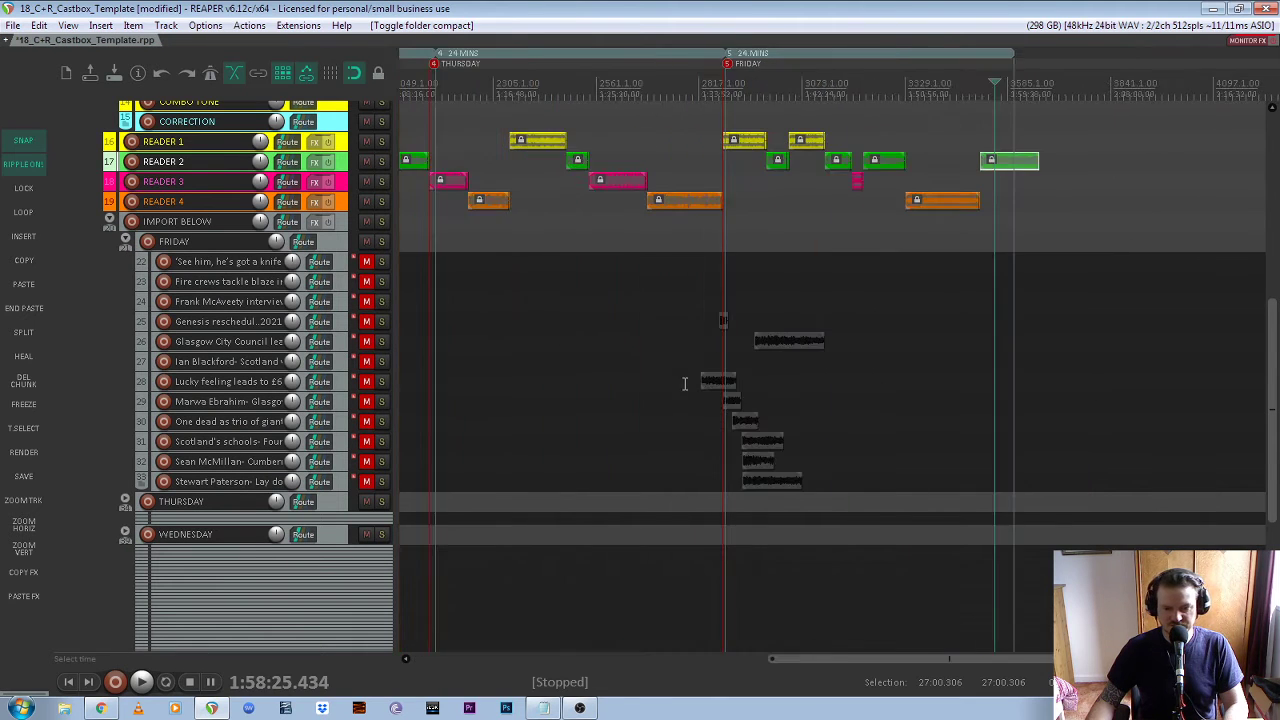
pyautogui.click(125, 240)
pyautogui.scroll(-8, 800, 300)
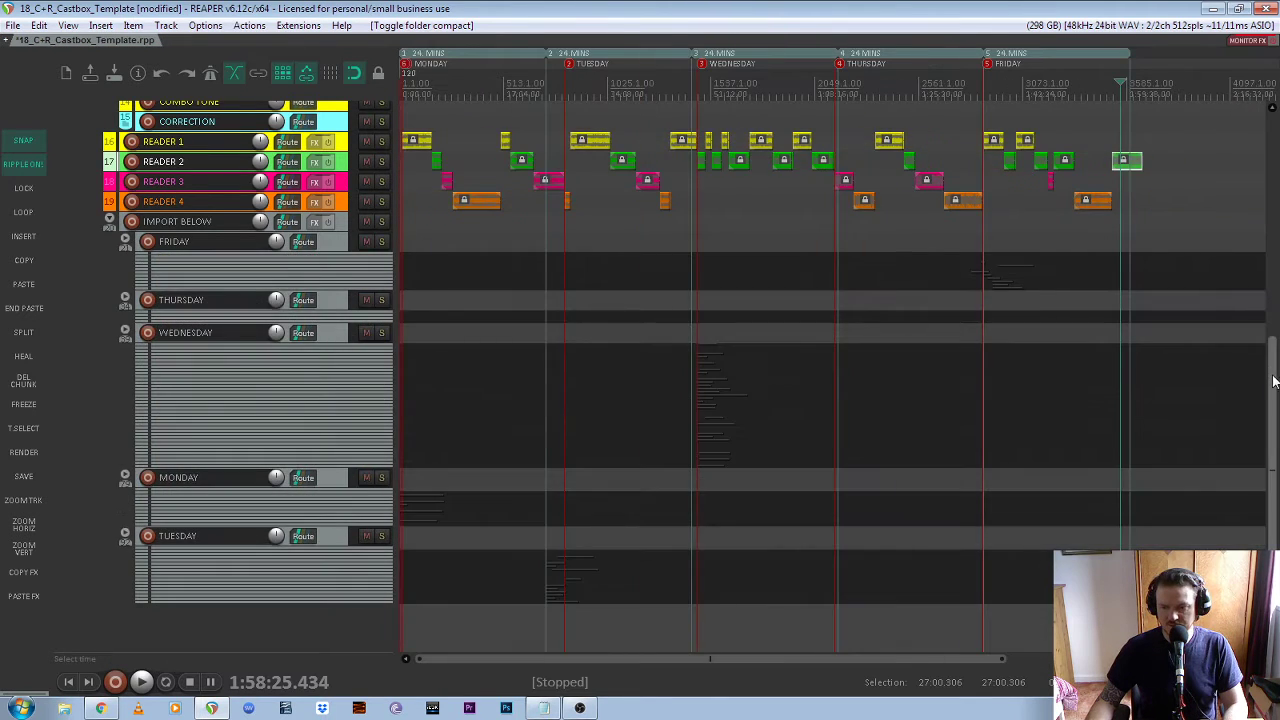
# Select and unlock the closing news jingle and the GT, HER and NAT outro clips near the end of the Friday region
pyautogui.scroll(8, 1274, 266)
pyautogui.scroll(6, 1170, 220)
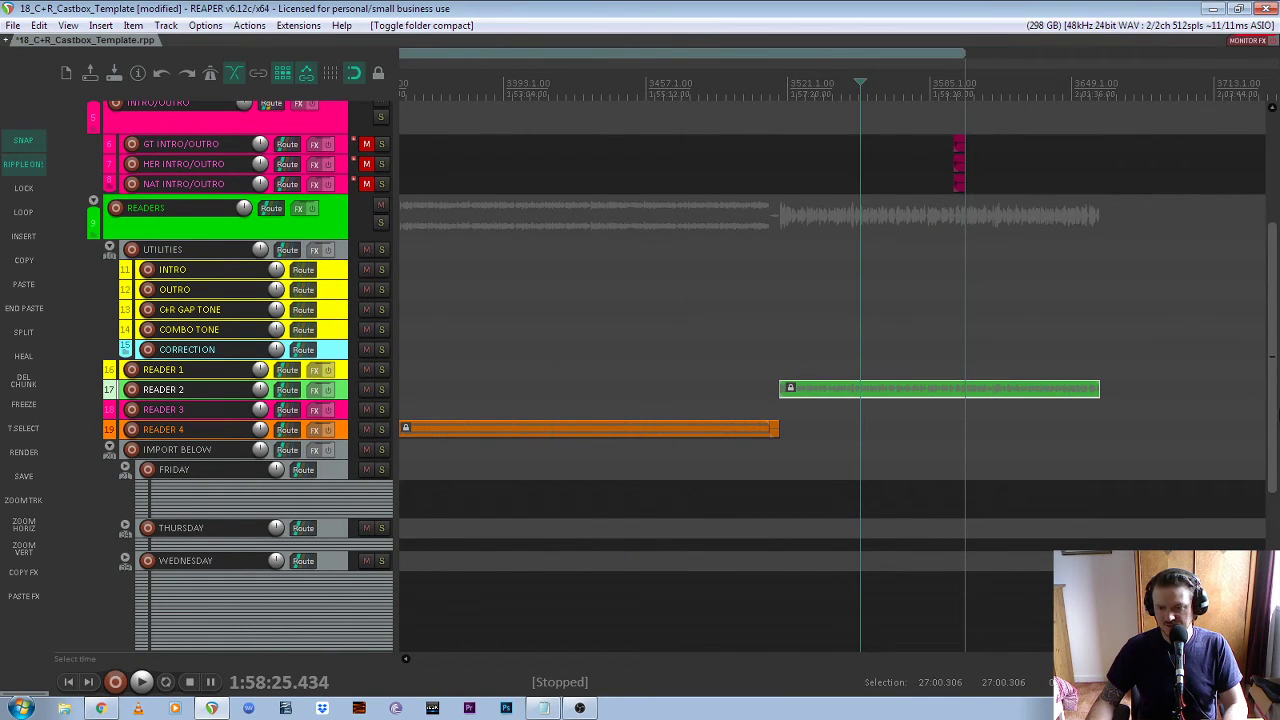
pyautogui.scroll(5, 1270, 420)
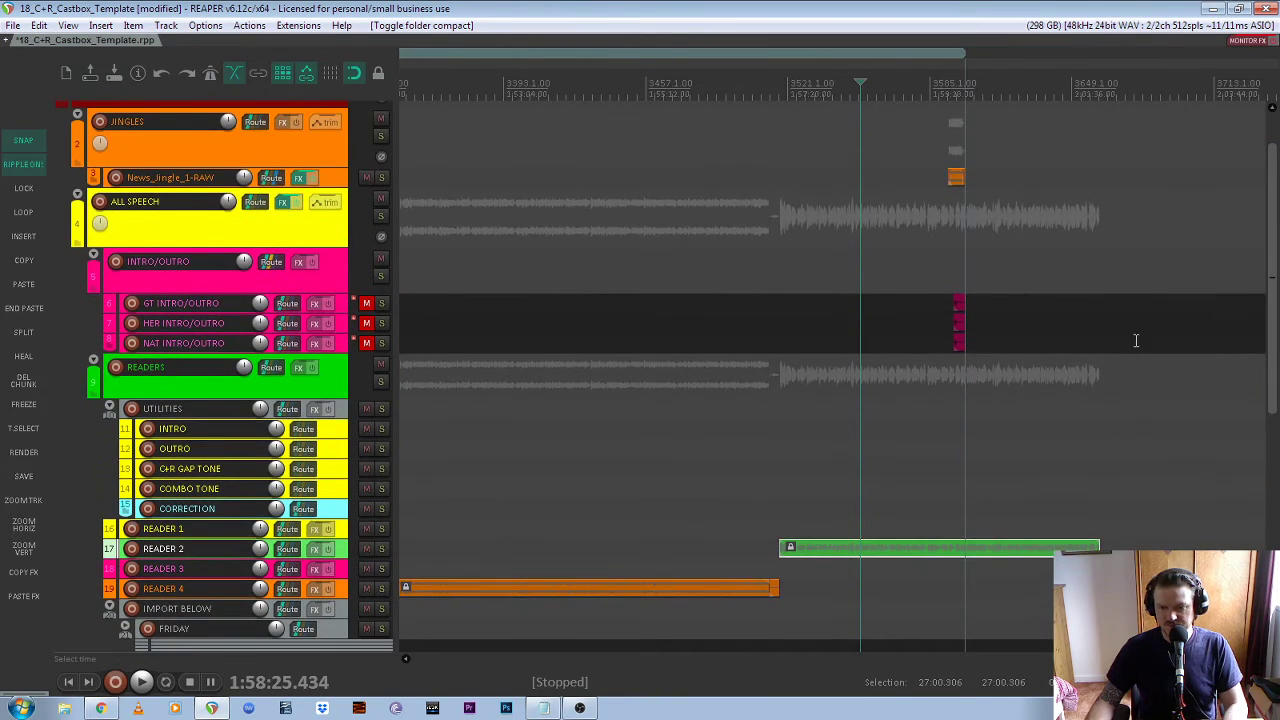
pyautogui.scroll(5, 1020, 347)
pyautogui.scroll(-5, 805, 440)
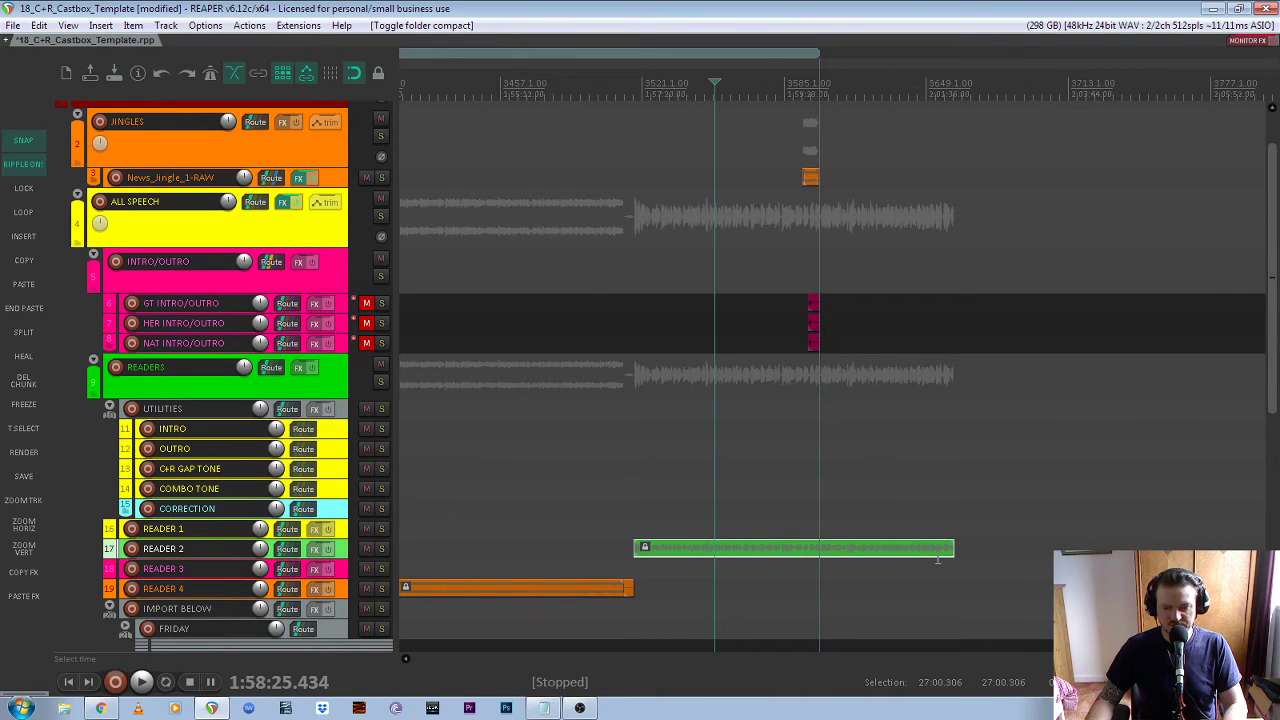
pyautogui.scroll(4, 818, 283)
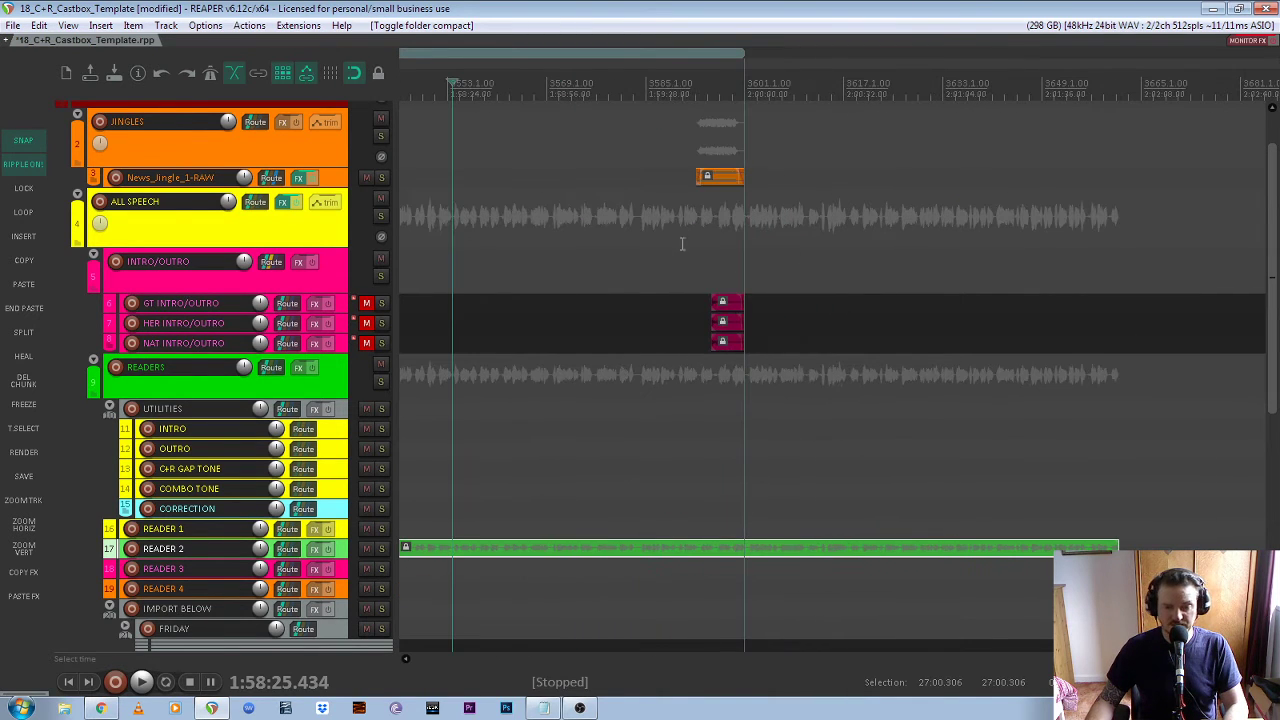
pyautogui.moveTo(678, 160); pyautogui.dragTo(792, 345)
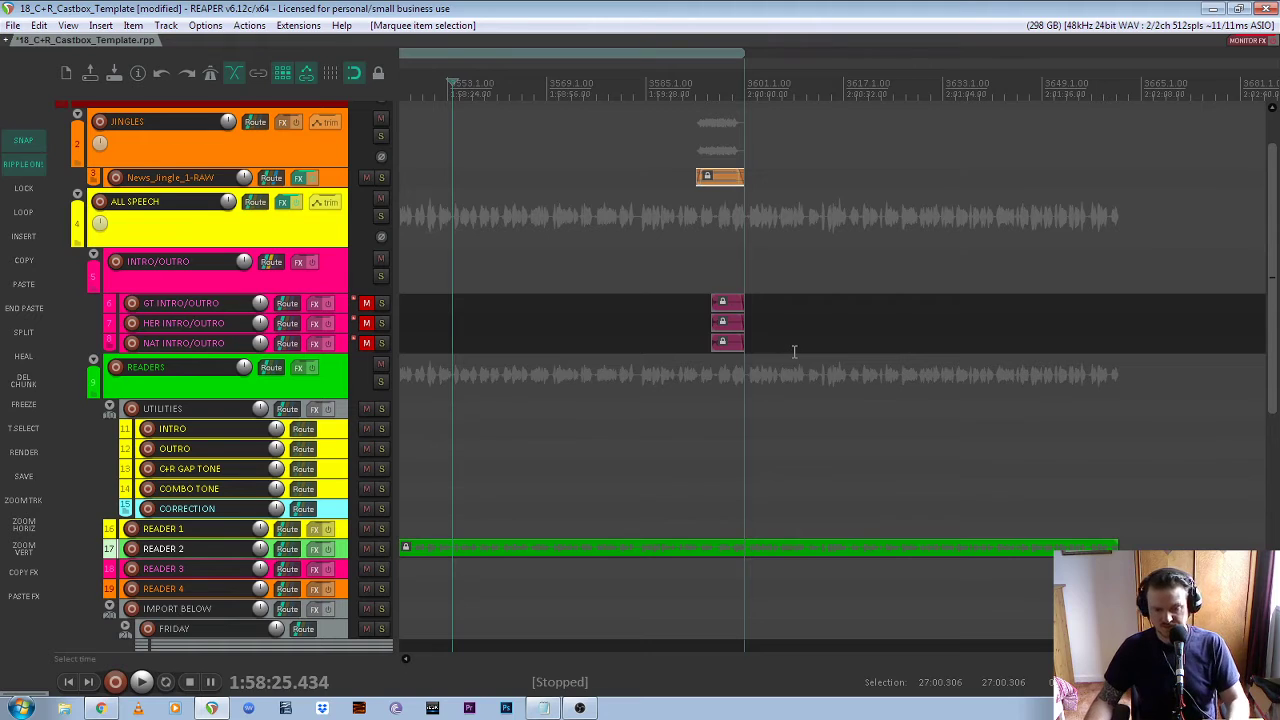
pyautogui.press('l')
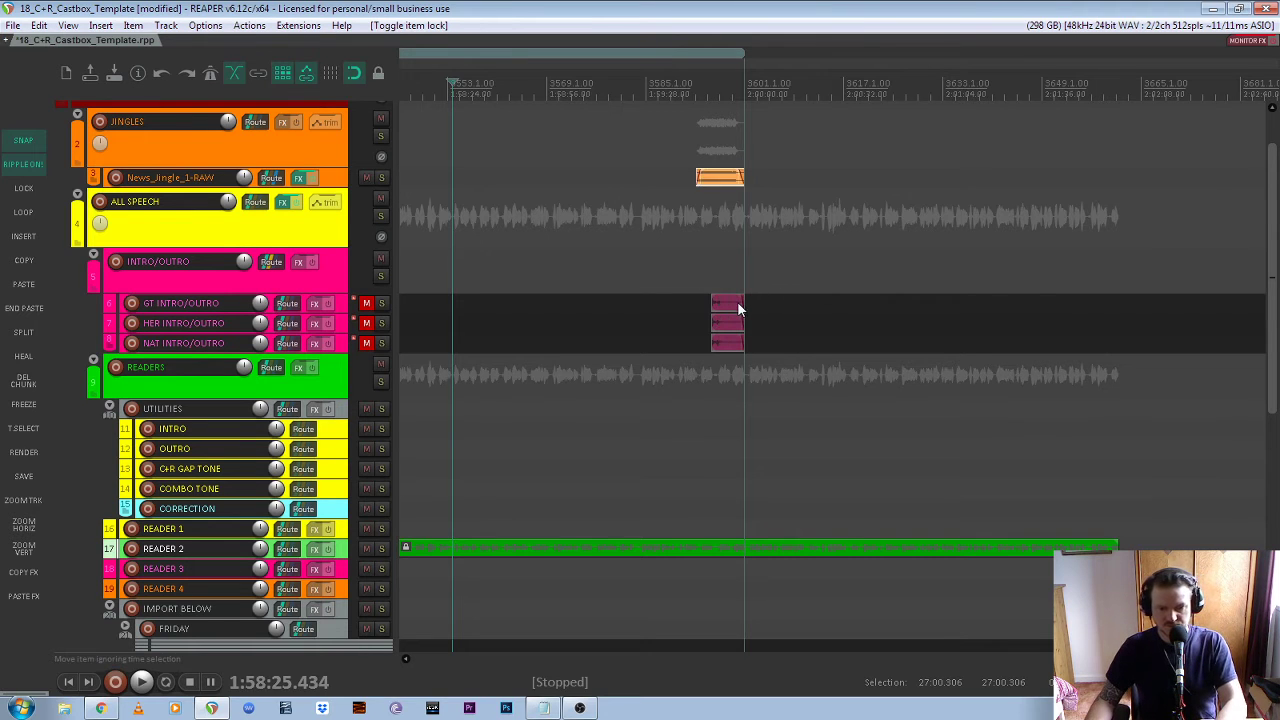
pyautogui.moveTo(640, 130); pyautogui.dragTo(823, 418)
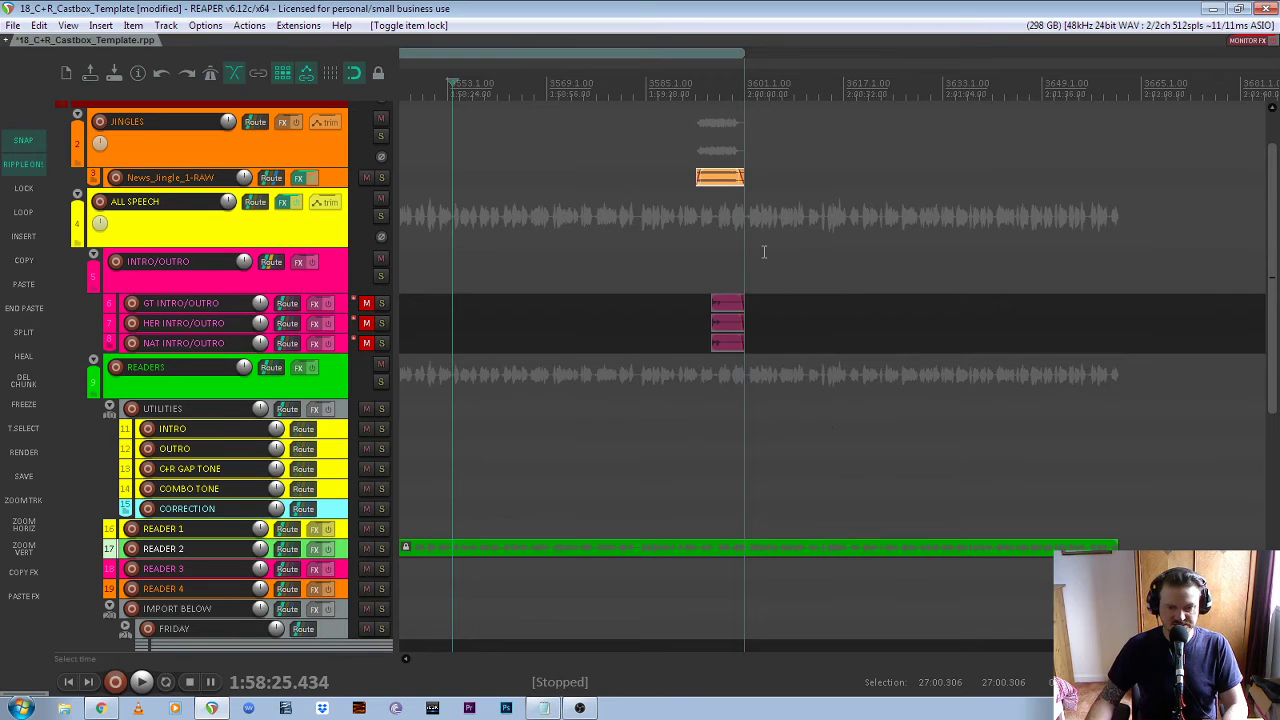
# Add a marker at the end of the last READER 2 clip, at 2:02:00.768
pyautogui.scroll(-2, 586, 209)
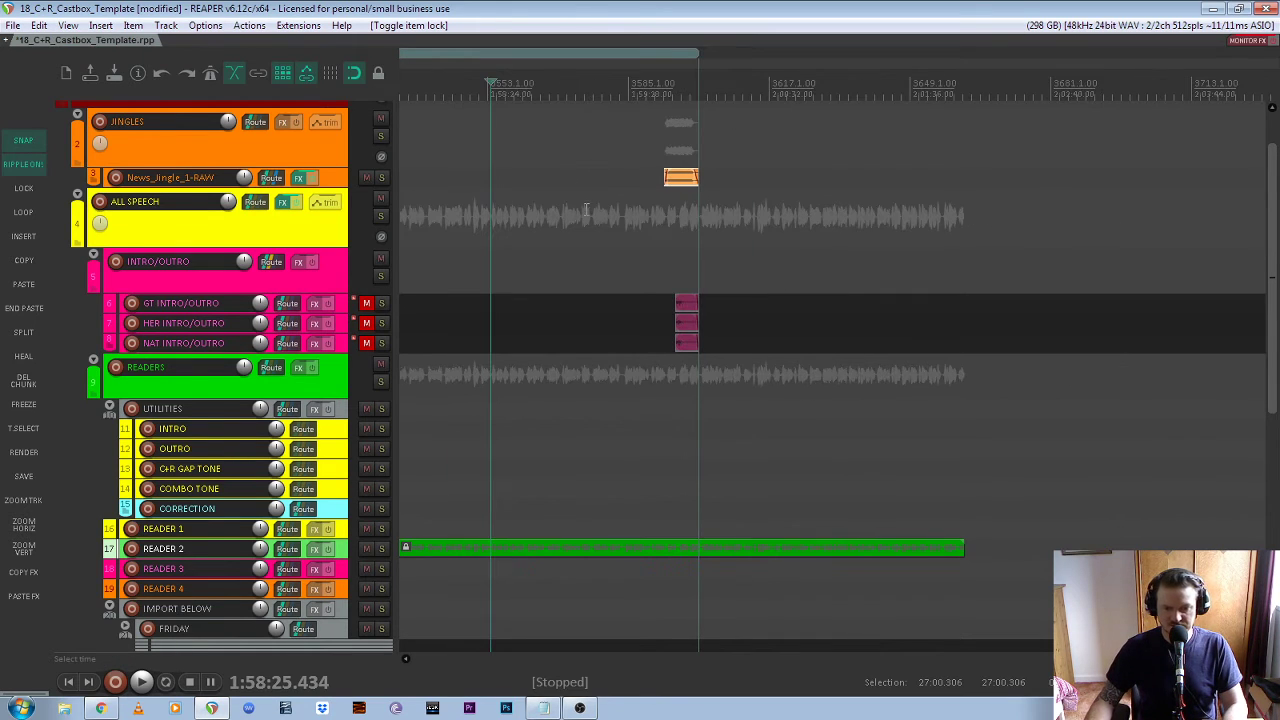
pyautogui.click(964, 545)
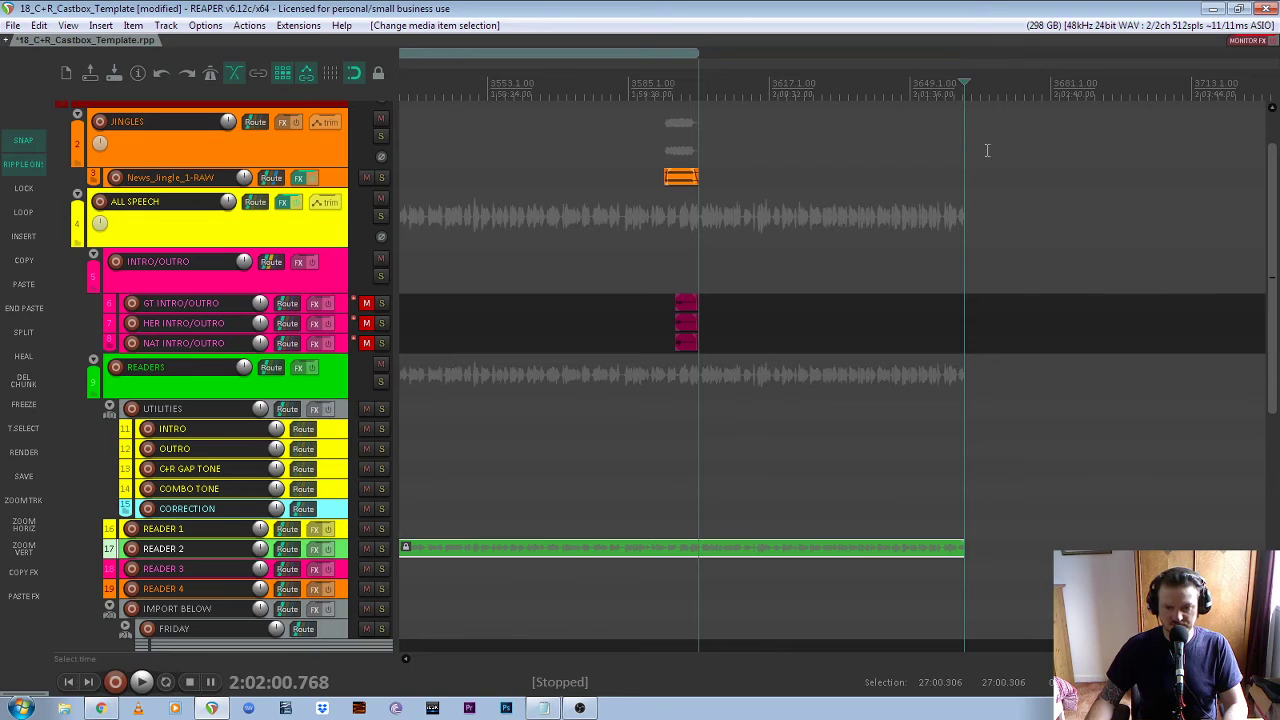
pyautogui.press('m')
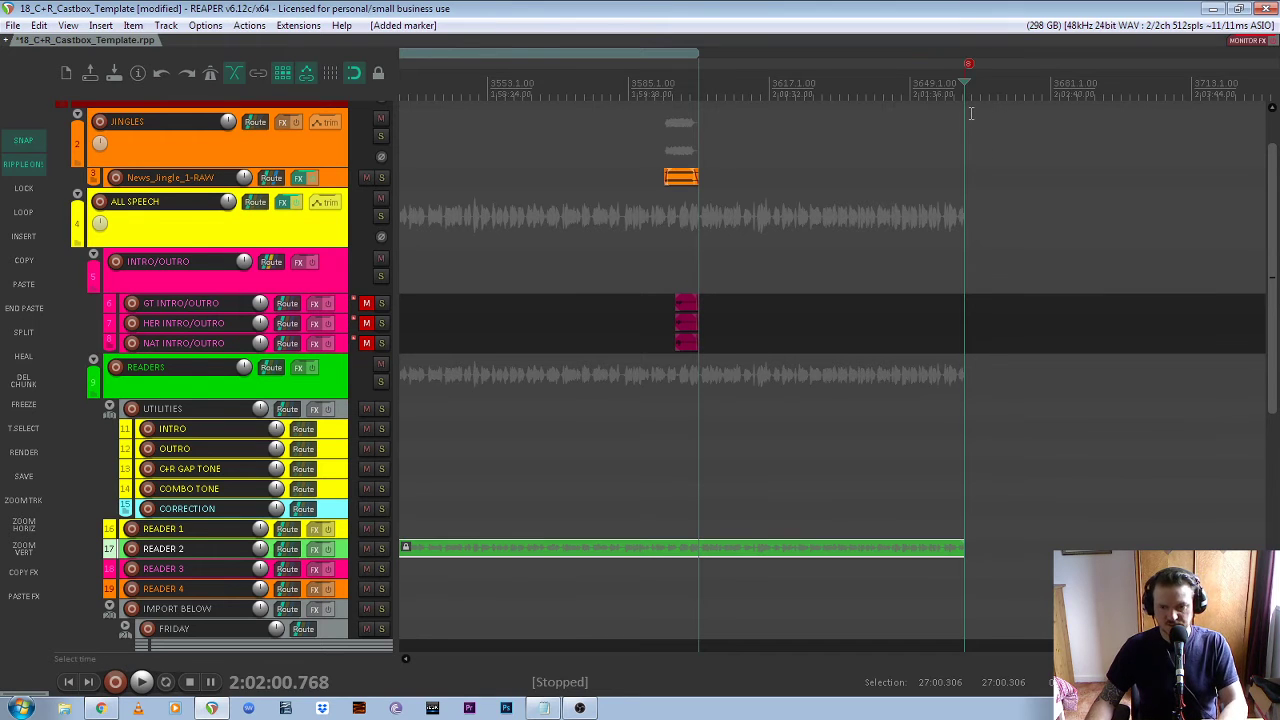
# Select the closing jingle and the three outro clips and lock them again
pyautogui.moveTo(629, 157); pyautogui.dragTo(792, 418)
pyautogui.moveTo(619, 157); pyautogui.dragTo(740, 348)
pyautogui.press('l')
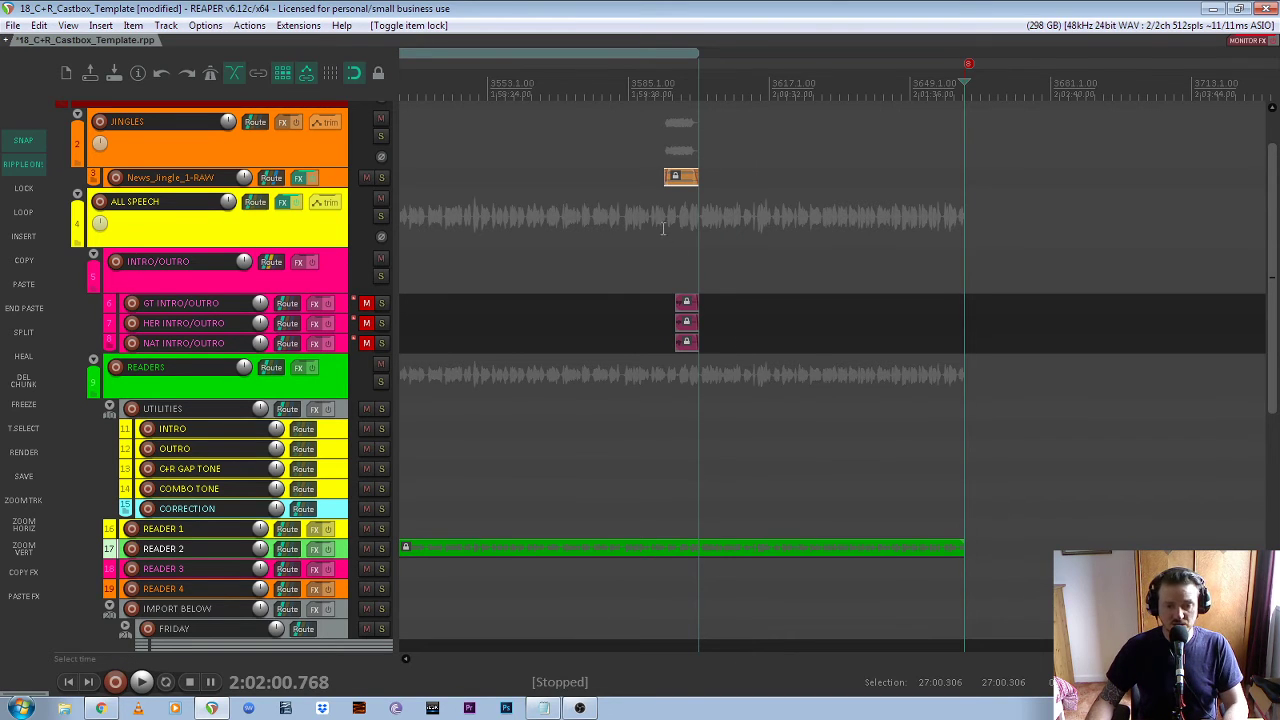
# Unlock the closing jingle and the three outro clips and move them together so the jingle starts at the new marker
pyautogui.moveTo(628, 152); pyautogui.dragTo(777, 363)
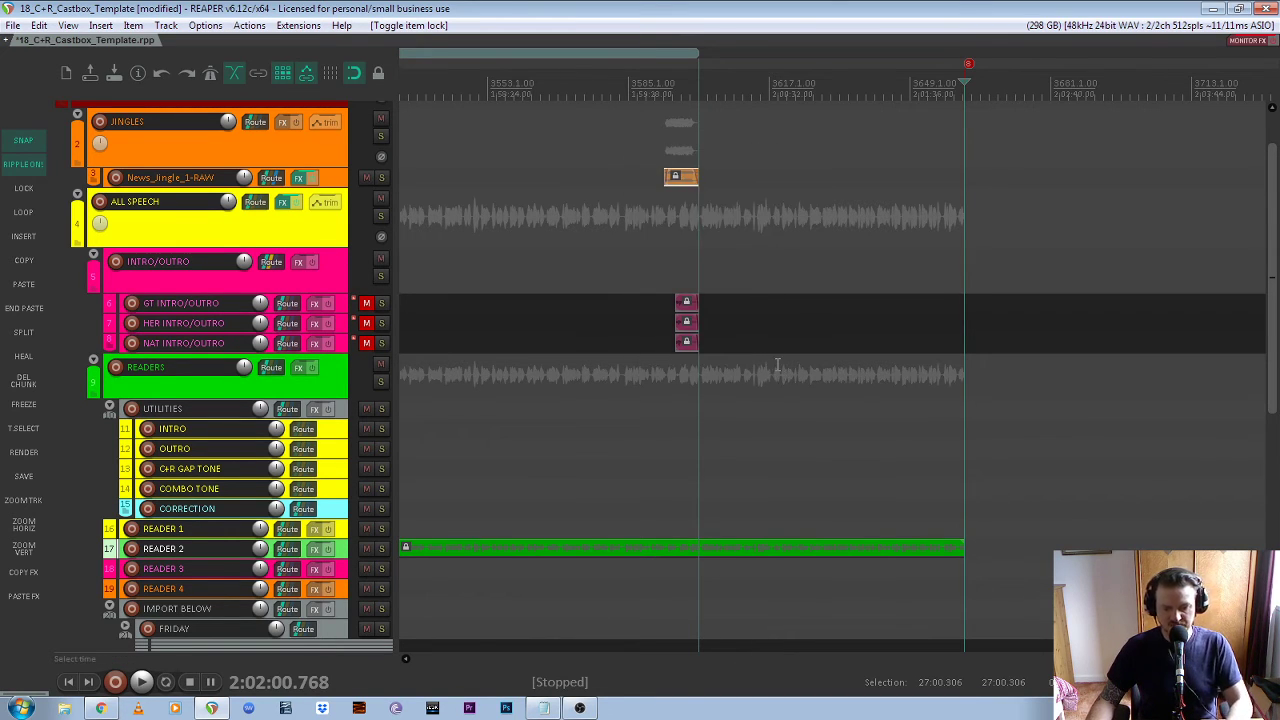
pyautogui.press('l')
pyautogui.moveTo(679, 181); pyautogui.dragTo(988, 190)
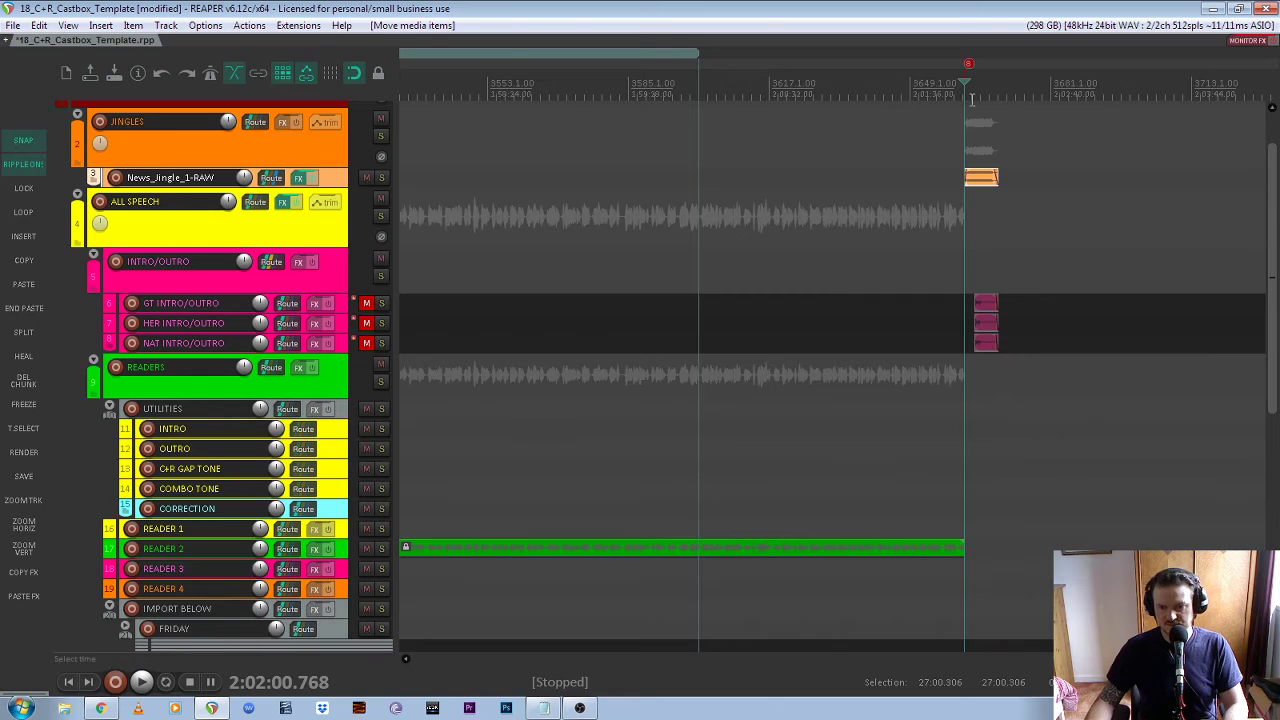
# Play the transition from the last READER 2 clip into the closing jingle to judge its timing
pyautogui.scroll(6, 1025, 322)
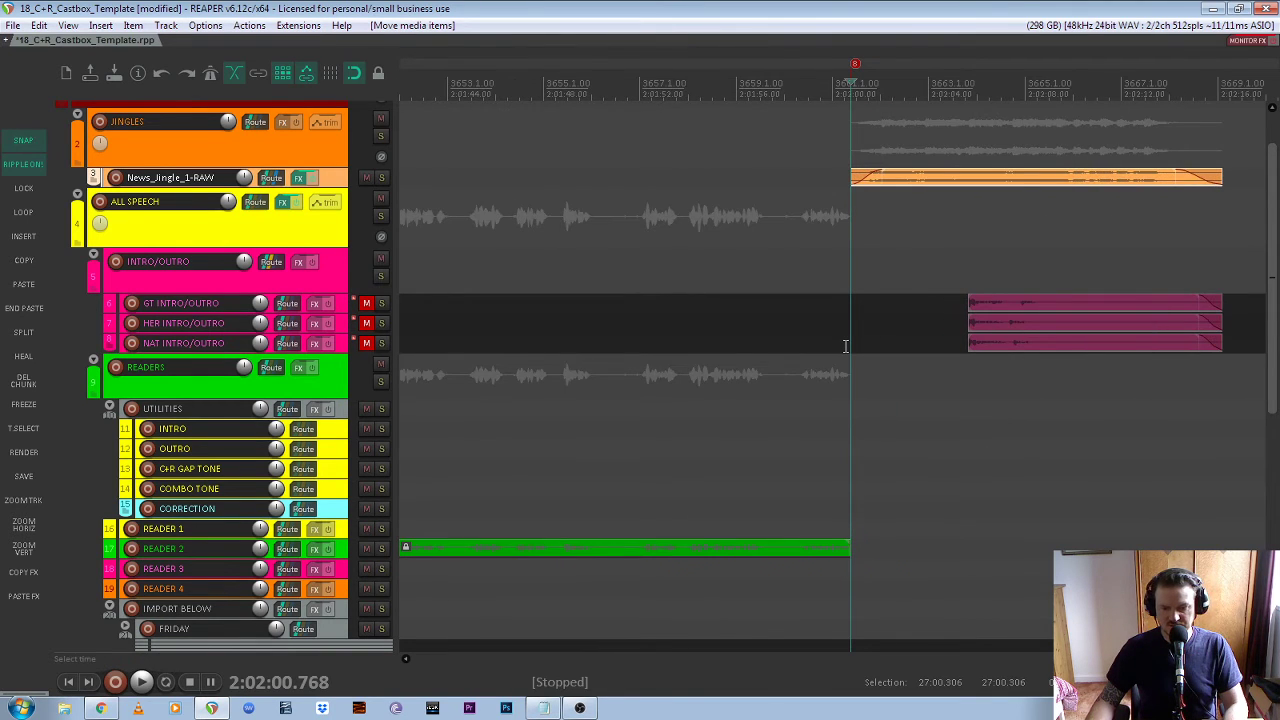
pyautogui.scroll(-1, 838, 172)
pyautogui.click(828, 92)
pyautogui.press('space')
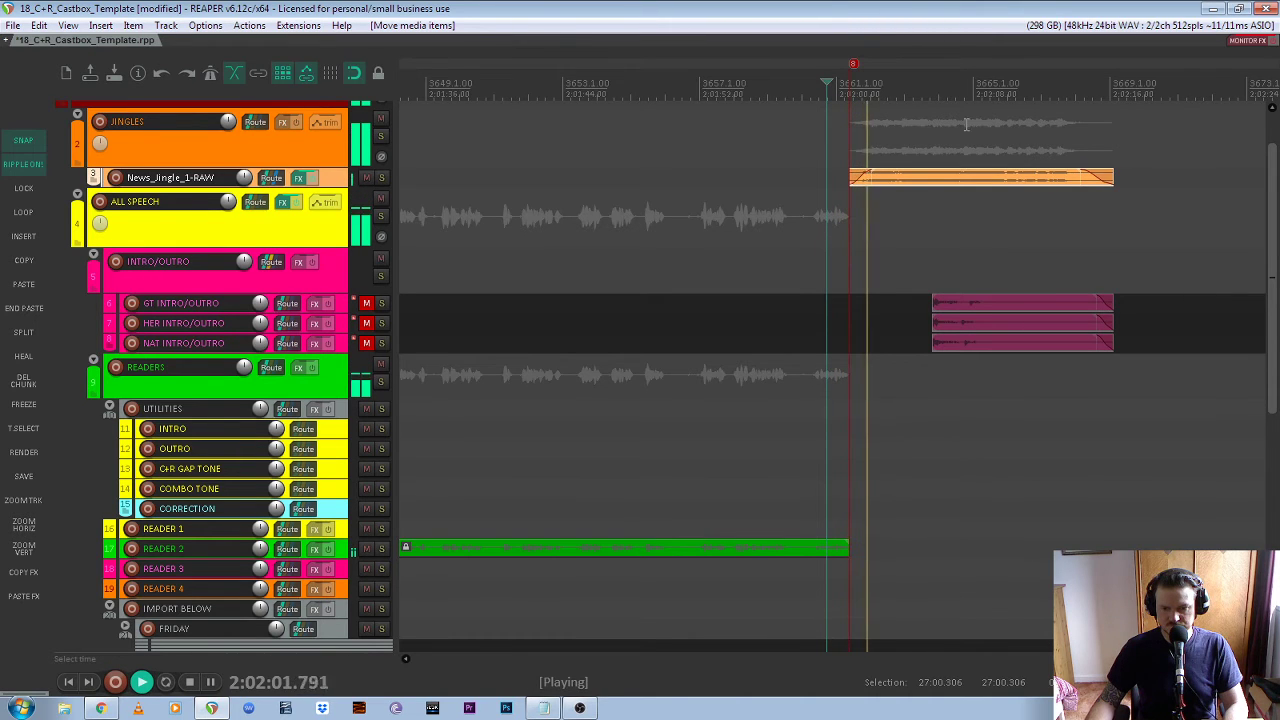
pyautogui.scroll(2, 898, 217)
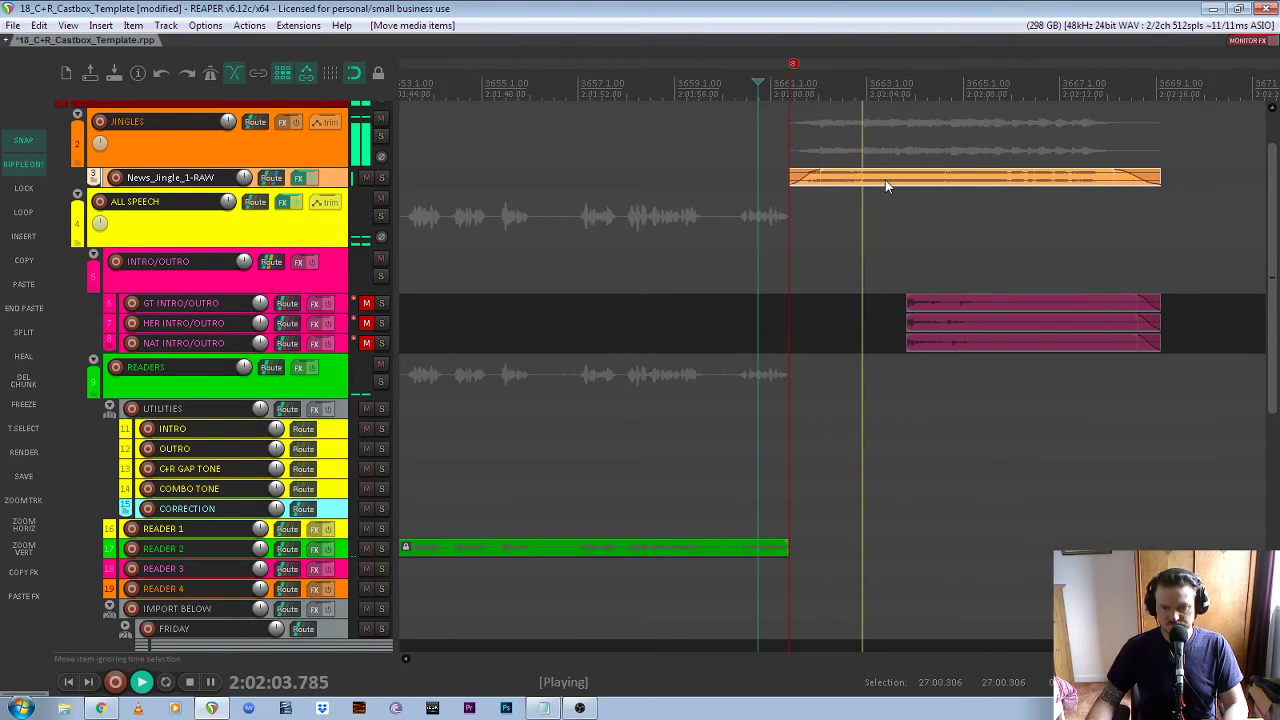
pyautogui.press('space')
# Shift the closing jingle and outro clips later so the jingle starts at 2:02:02.123, and play the transition again
pyautogui.moveTo(895, 183); pyautogui.dragTo(933, 186)
pyautogui.press('space')
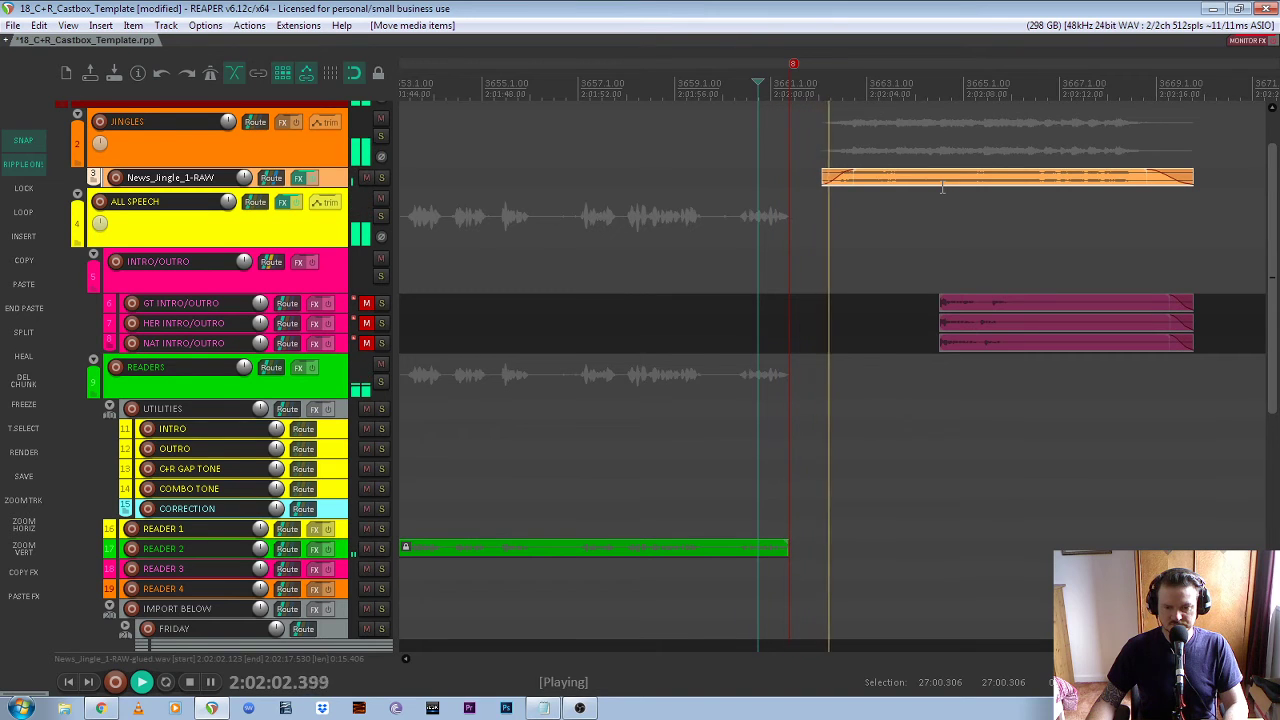
# Unmute the GT INTRO/OUTRO track, listen to the outro over the closing jingle, and lock the jingle and outro clips
pyautogui.click(366, 303)
pyautogui.click(367, 304)
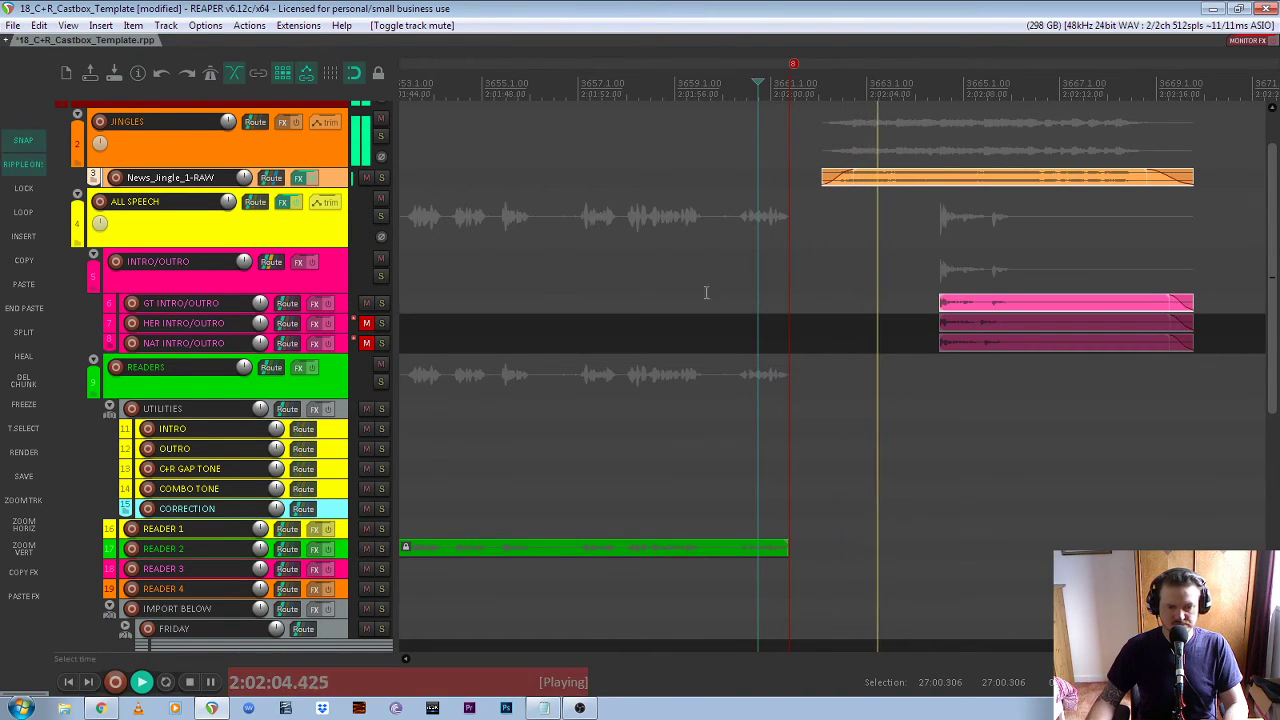
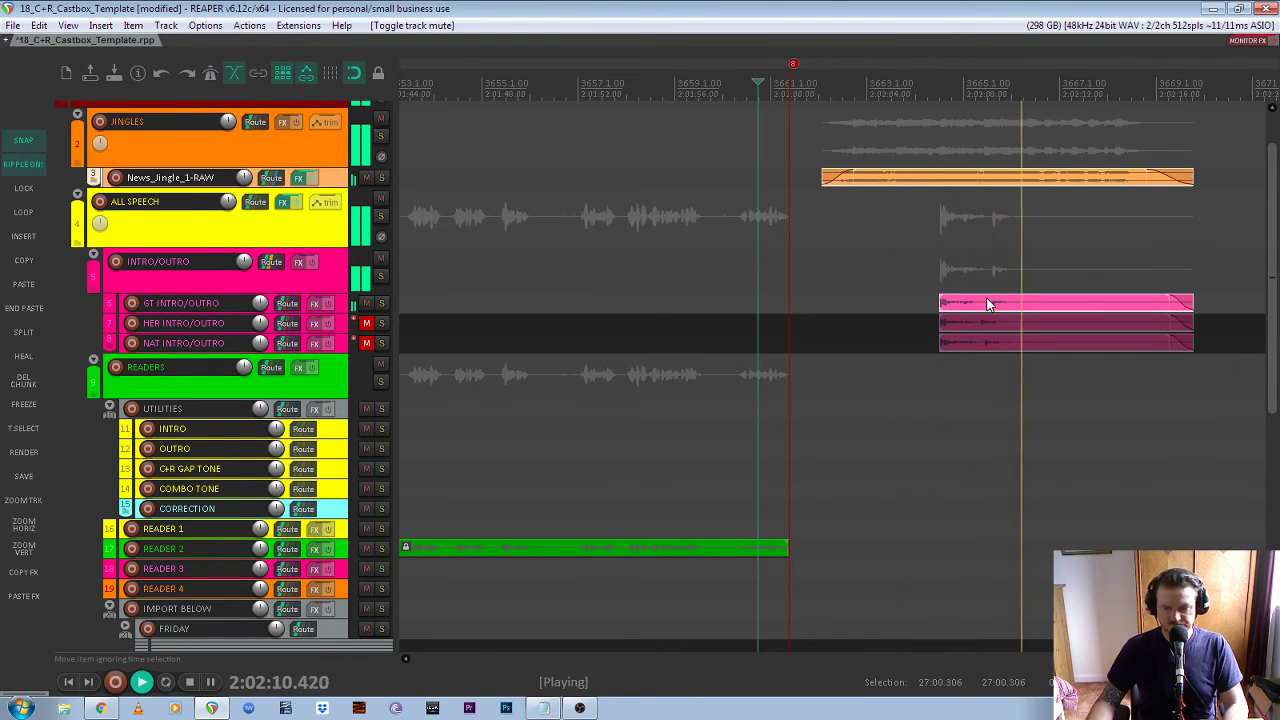
pyautogui.scroll(-4, 987, 304)
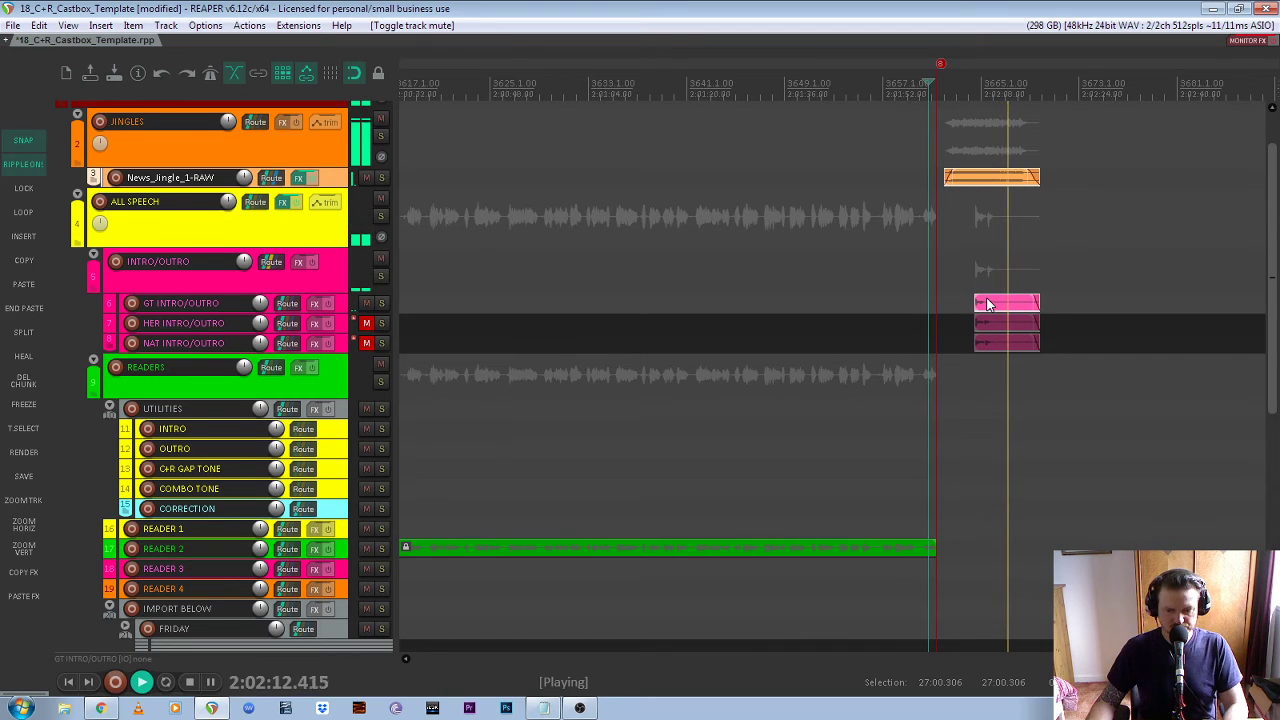
pyautogui.press('space')
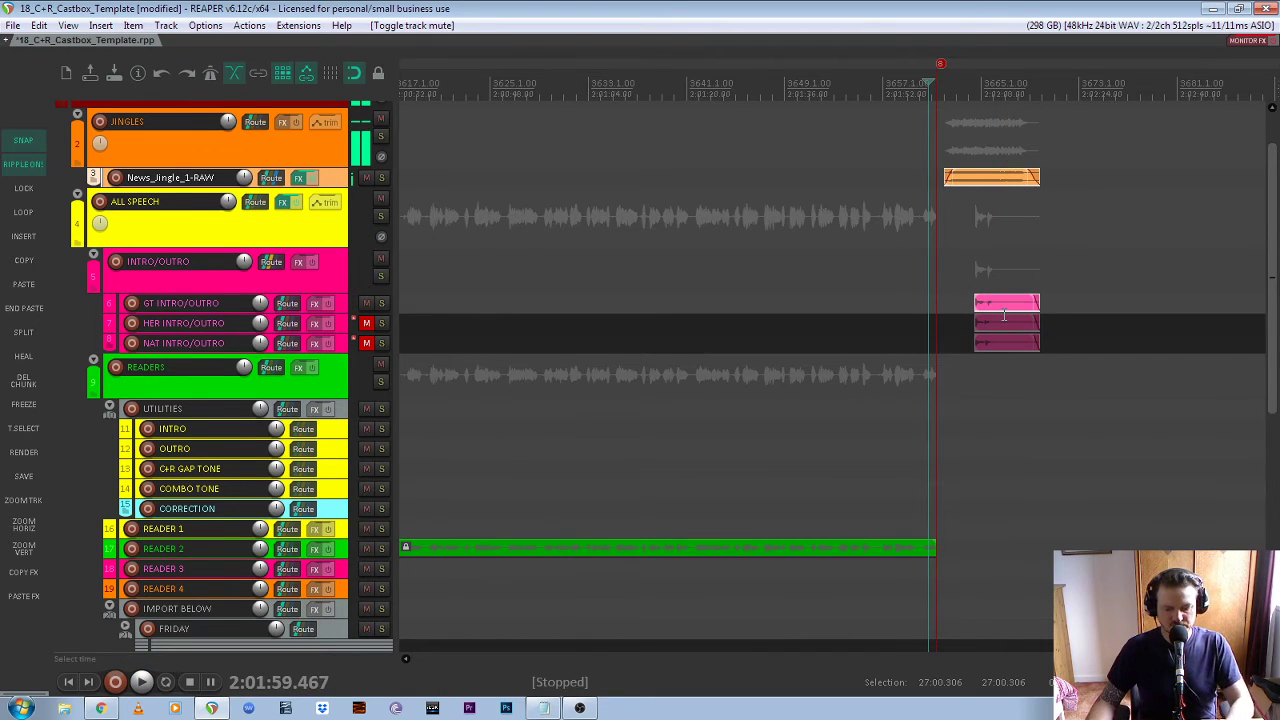
pyautogui.press('l')
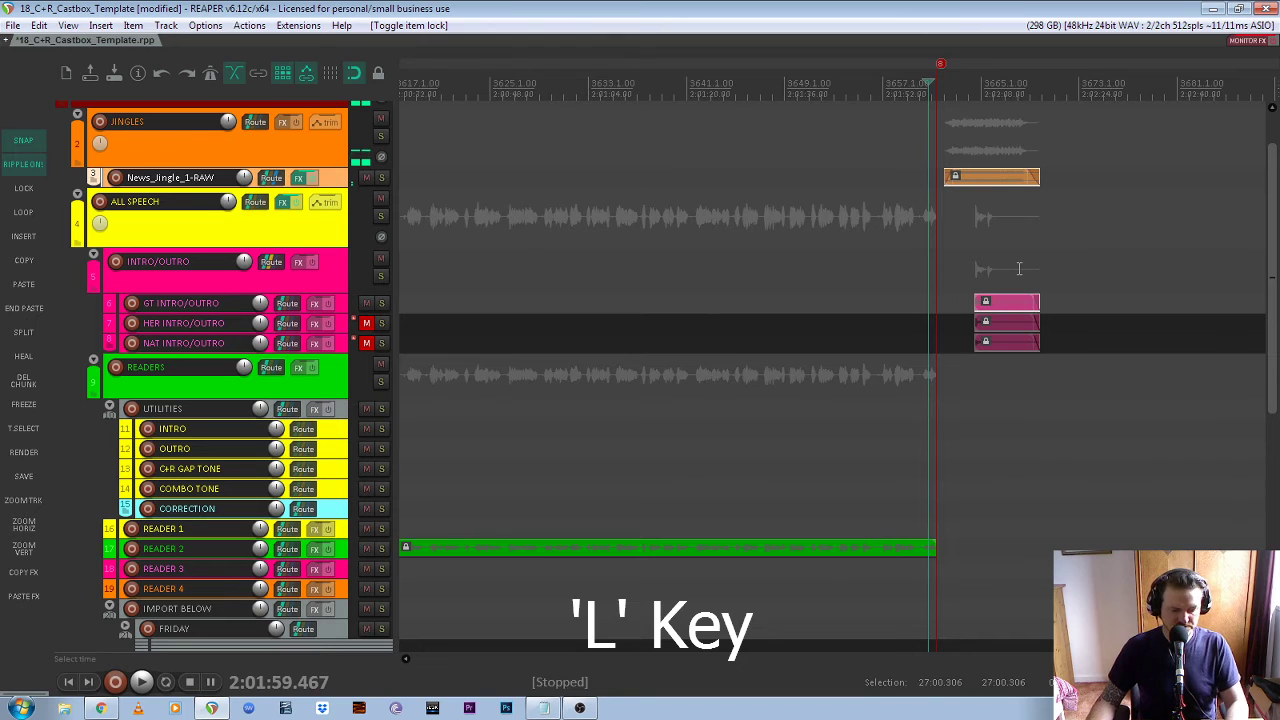
# Select all the items across the whole project and set the time selection to span them
pyautogui.hotkey('ctrl', 'pagedown')
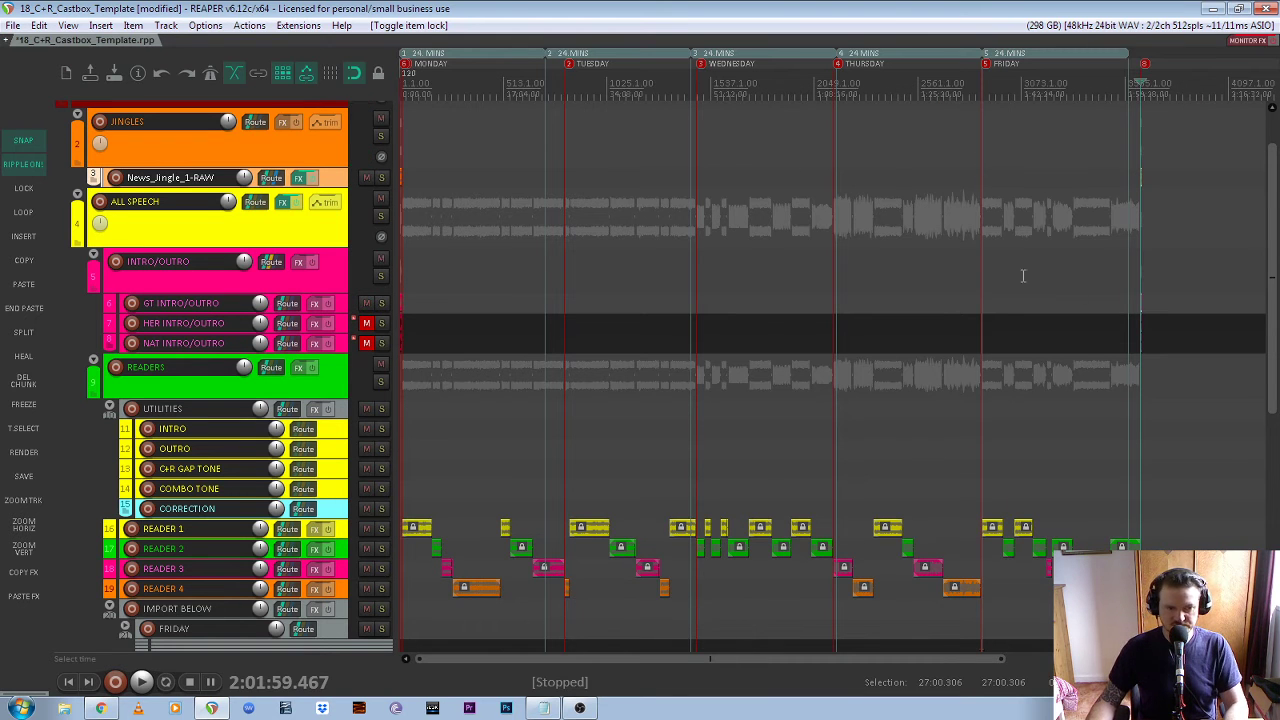
pyautogui.moveTo(1266, 380); pyautogui.dragTo(1274, 262)
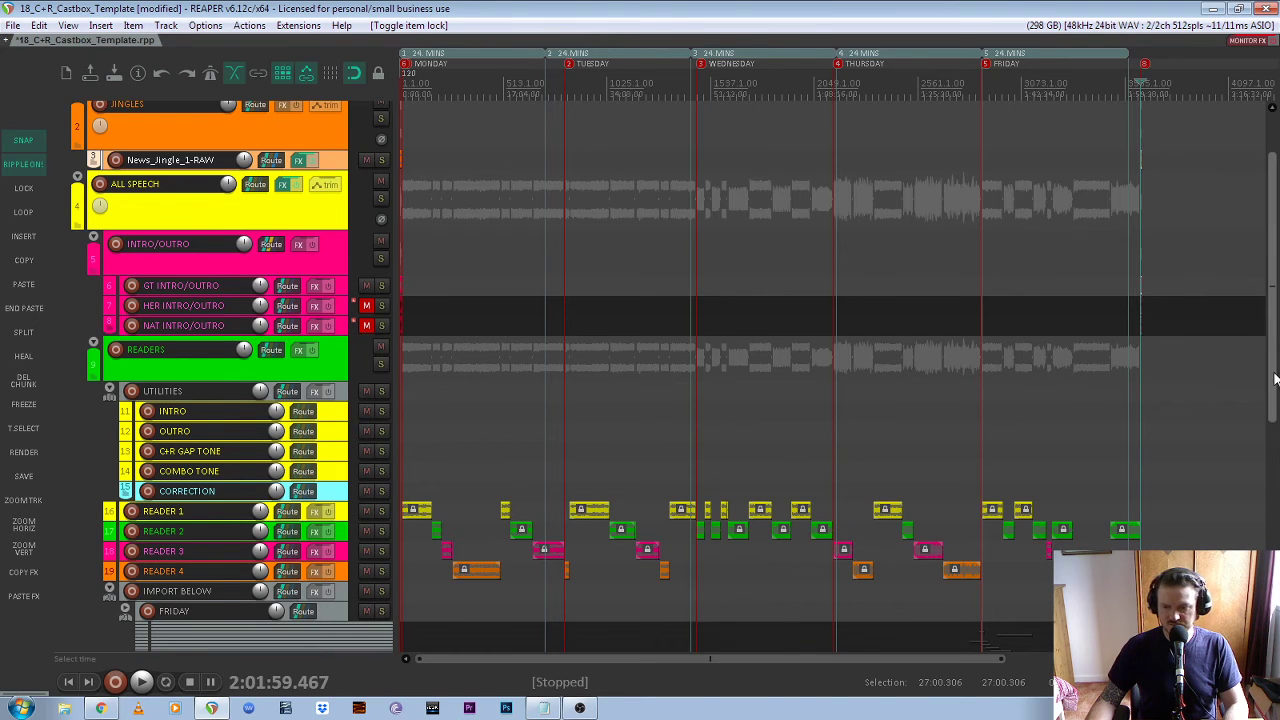
pyautogui.moveTo(1274, 384); pyautogui.dragTo(1275, 350)
pyautogui.hotkey('ctrl', 'a')
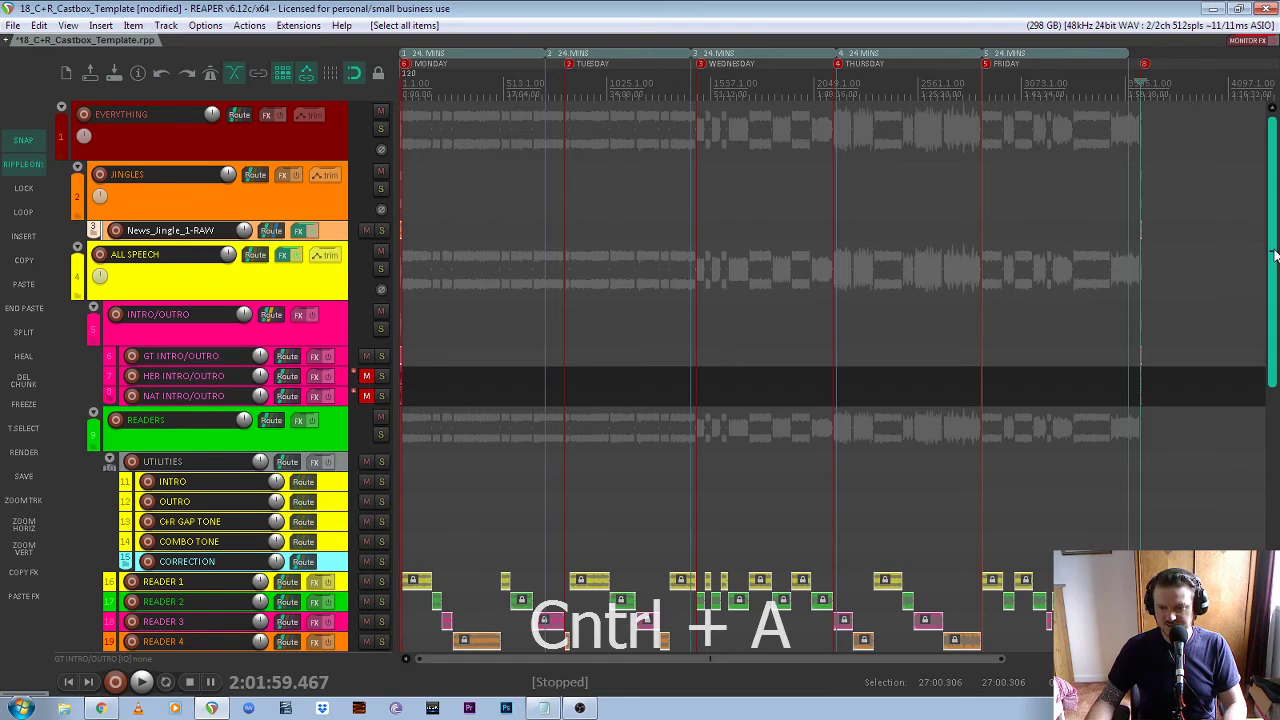
pyautogui.scroll(5, 1009, 267)
pyautogui.scroll(5, 1000, 270)
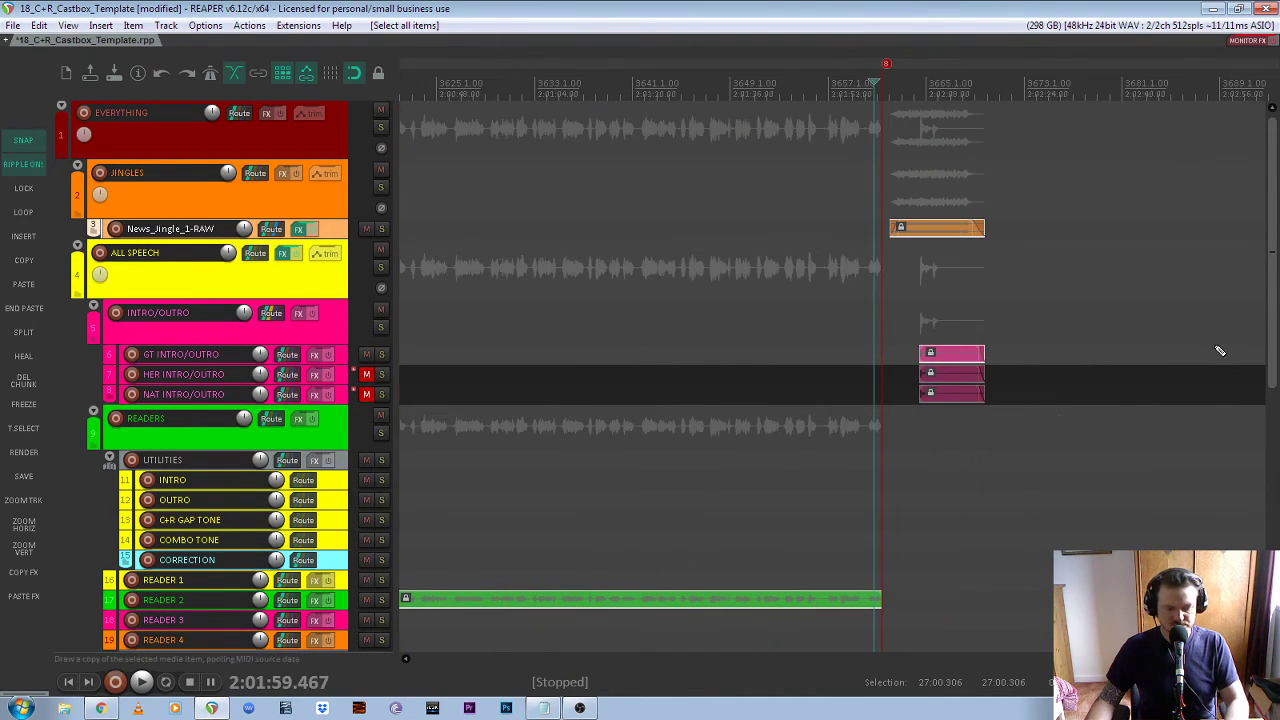
pyautogui.scroll(-8, 1200, 292)
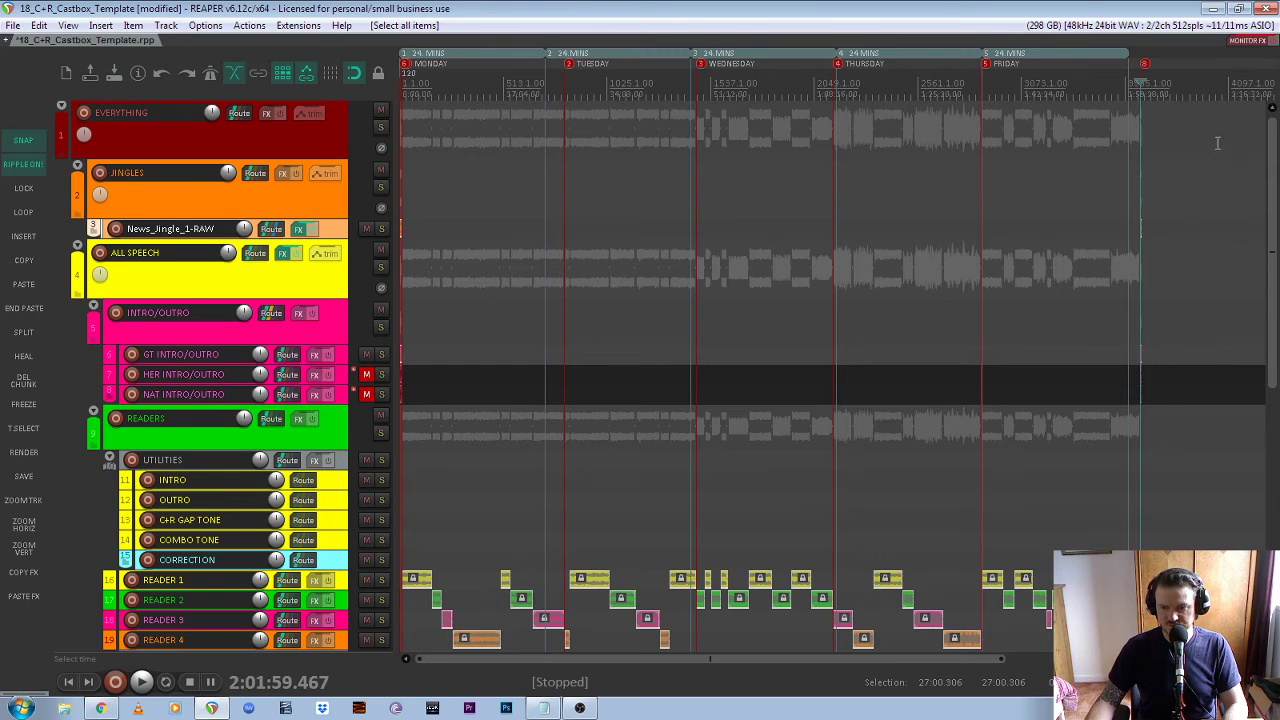
pyautogui.moveTo(1221, 139); pyautogui.dragTo(303, 490)
pyautogui.moveTo(1274, 350); pyautogui.dragTo(1274, 248)
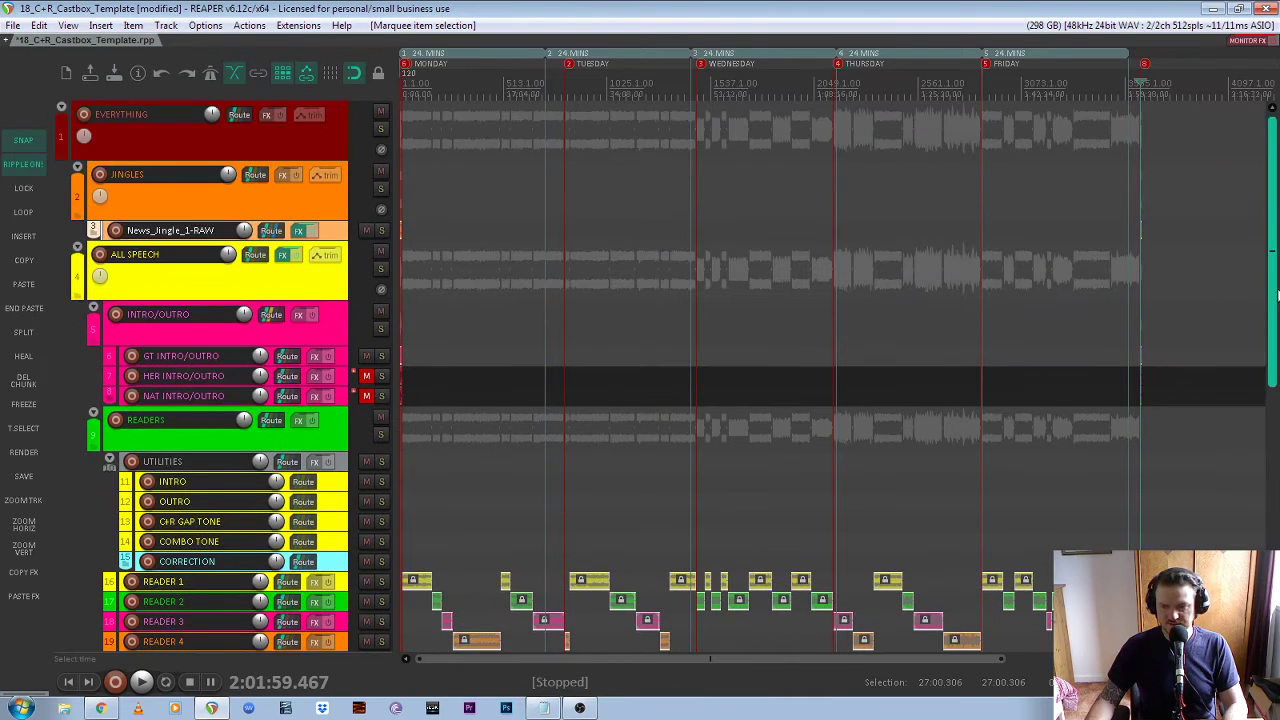
pyautogui.click(24, 432)
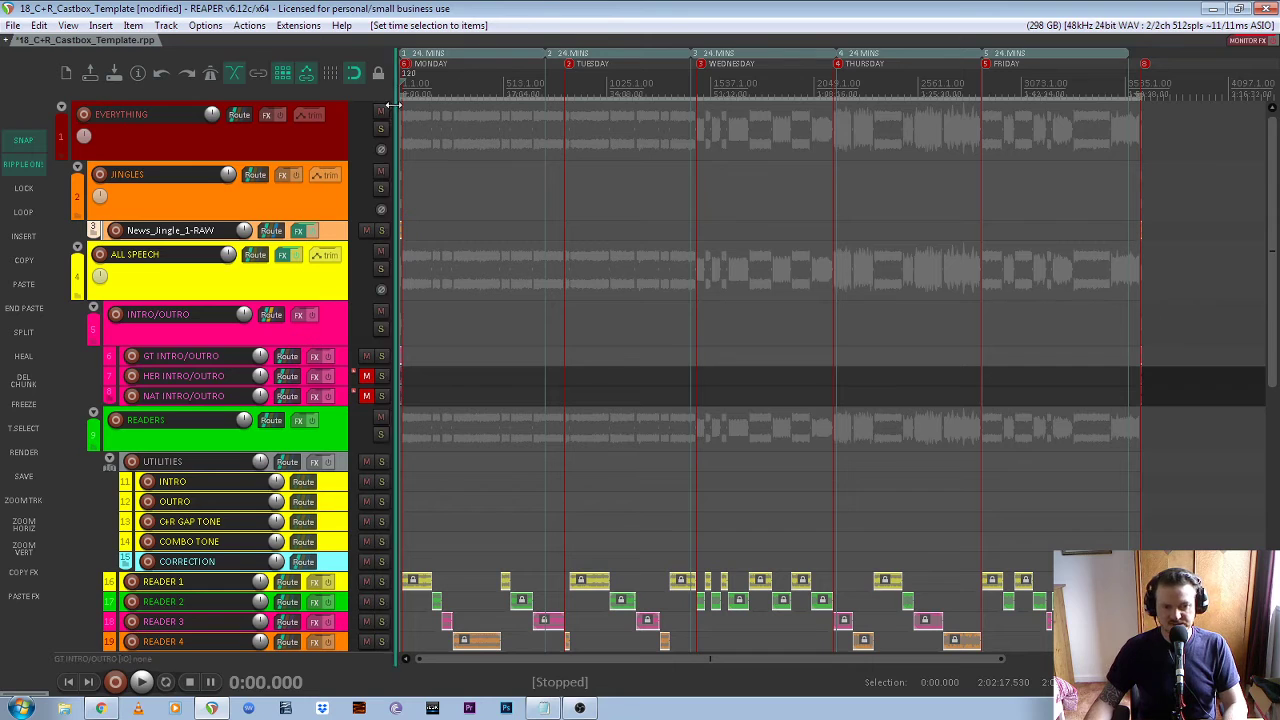
# Check the time selection's boundaries against the closing jingle at the project's end and the opening jingle at its start
pyautogui.scroll(10, 1166, 137)
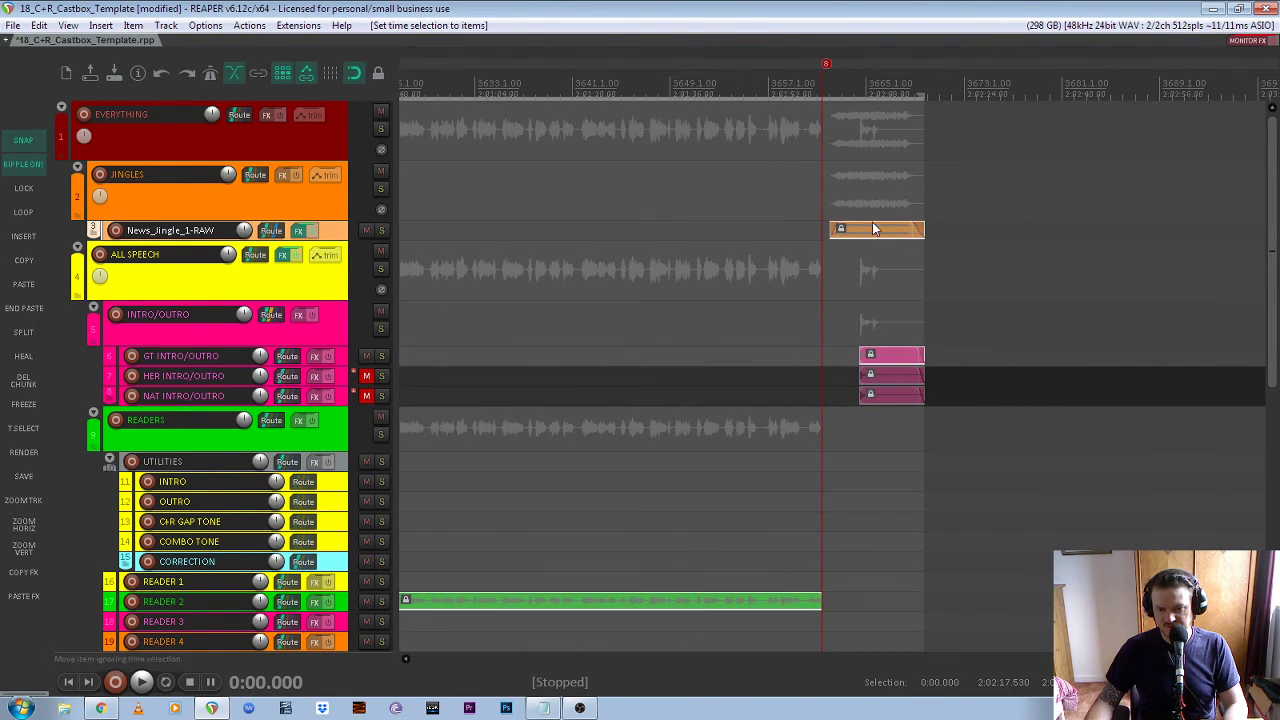
pyautogui.scroll(-10, 872, 222)
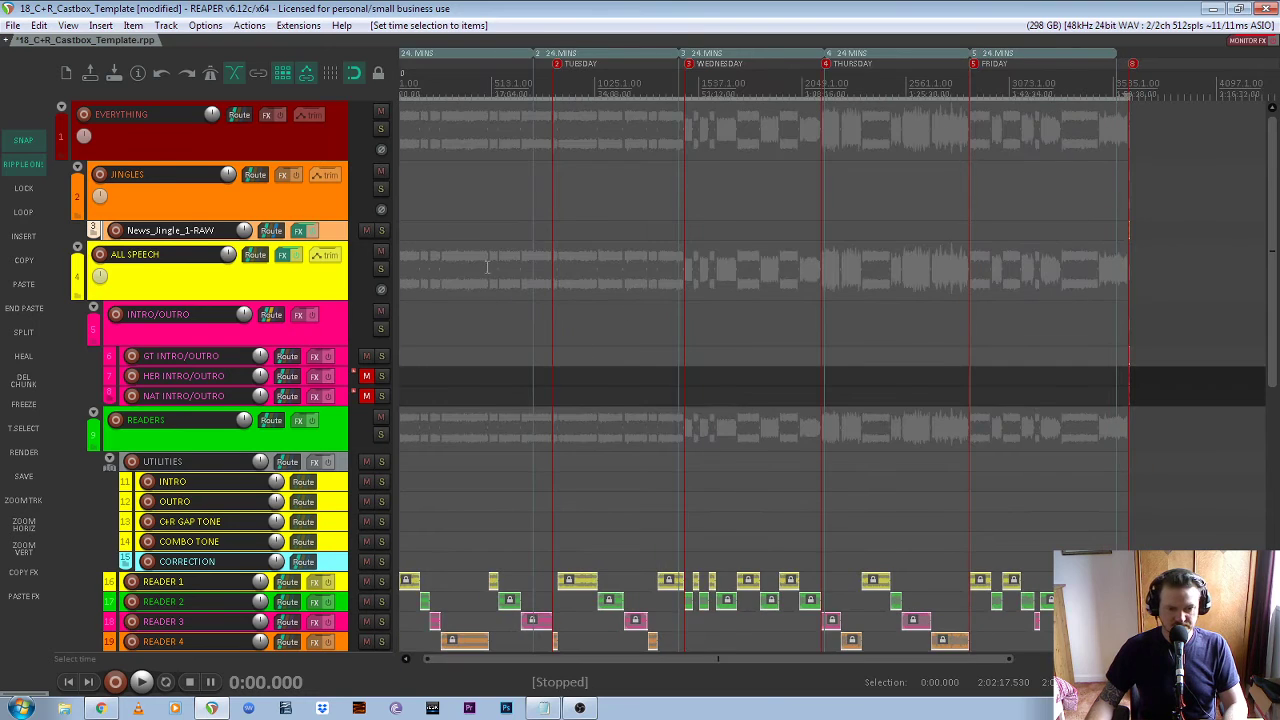
pyautogui.press('Home')
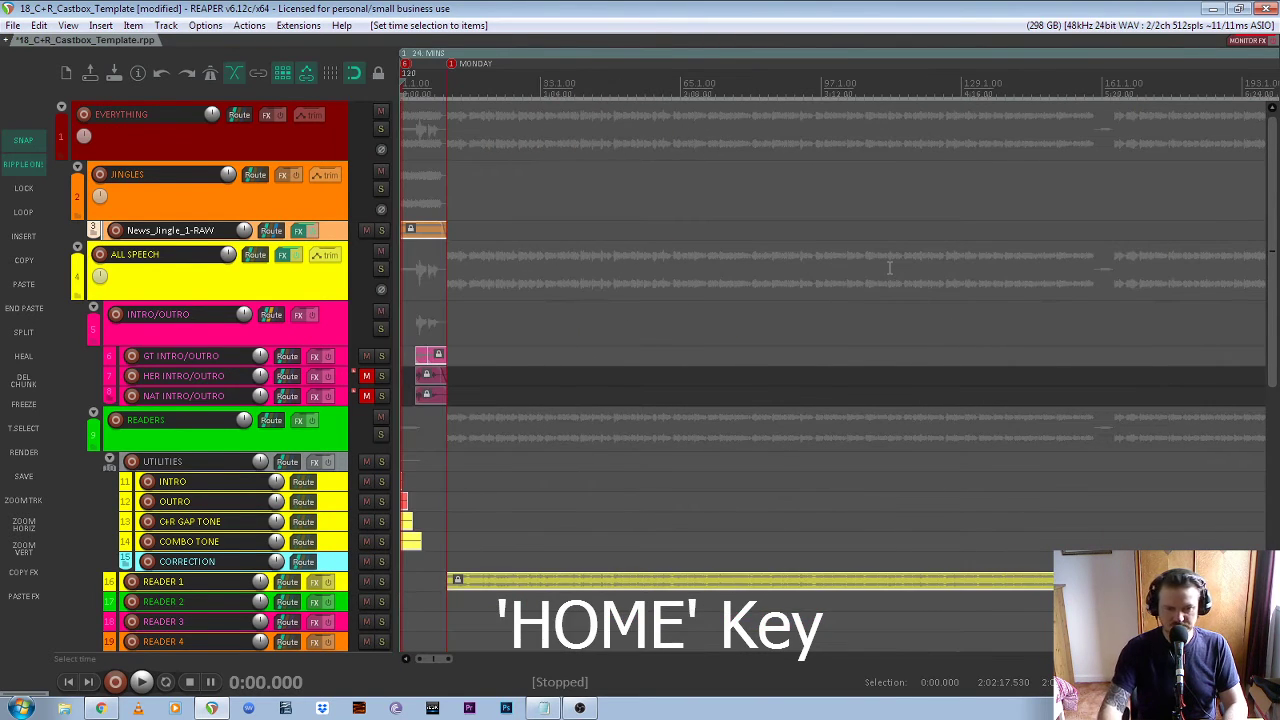
pyautogui.scroll(8, 444, 648)
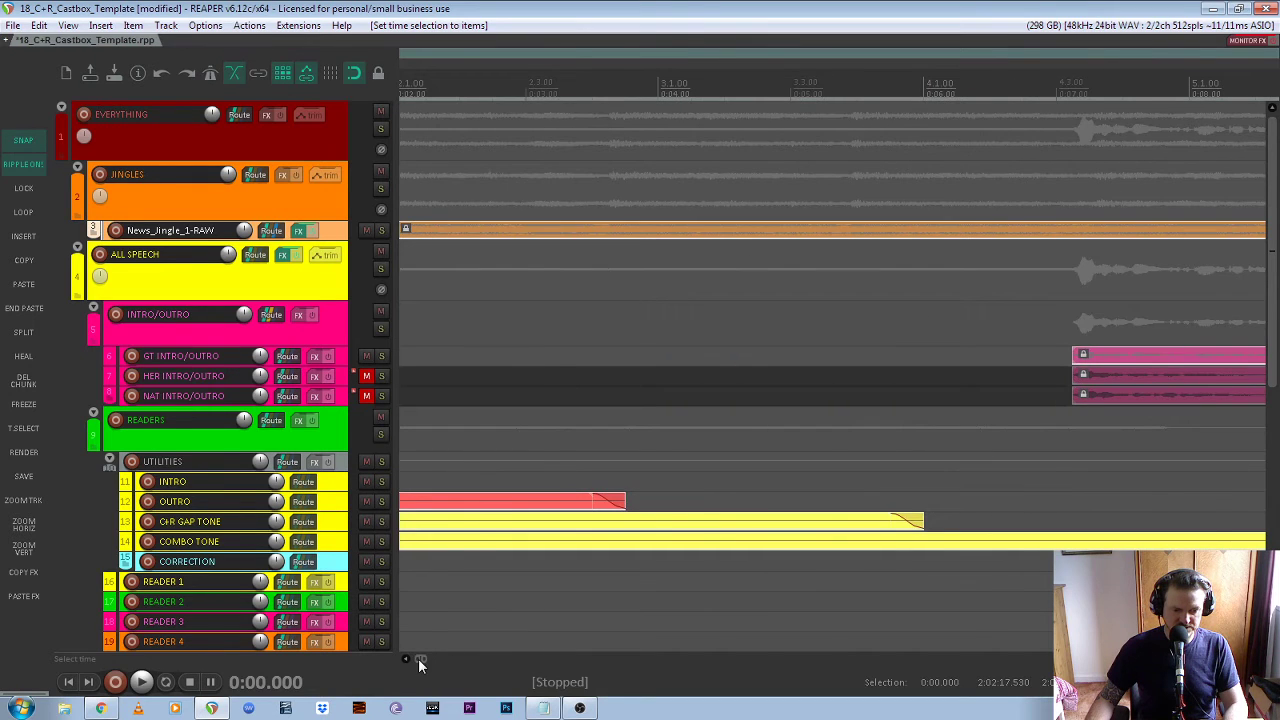
pyautogui.hscroll(-3, 420, 665)
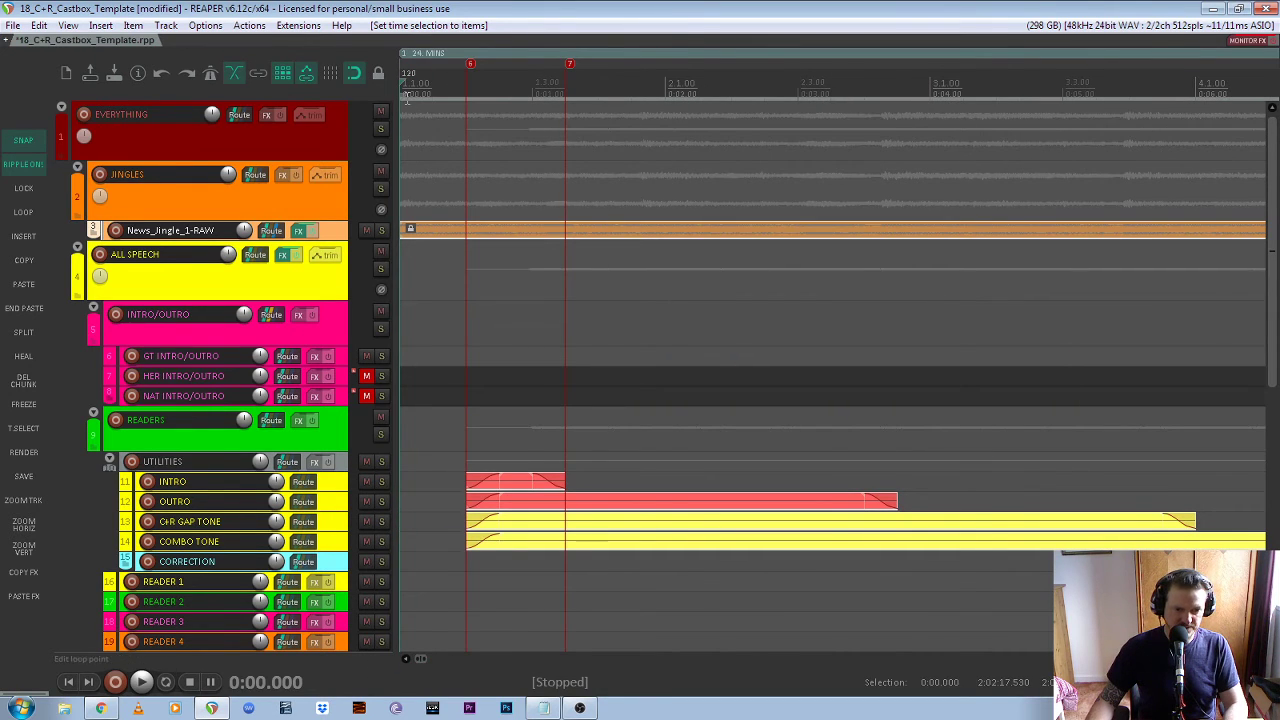
pyautogui.scroll(-6, 505, 205)
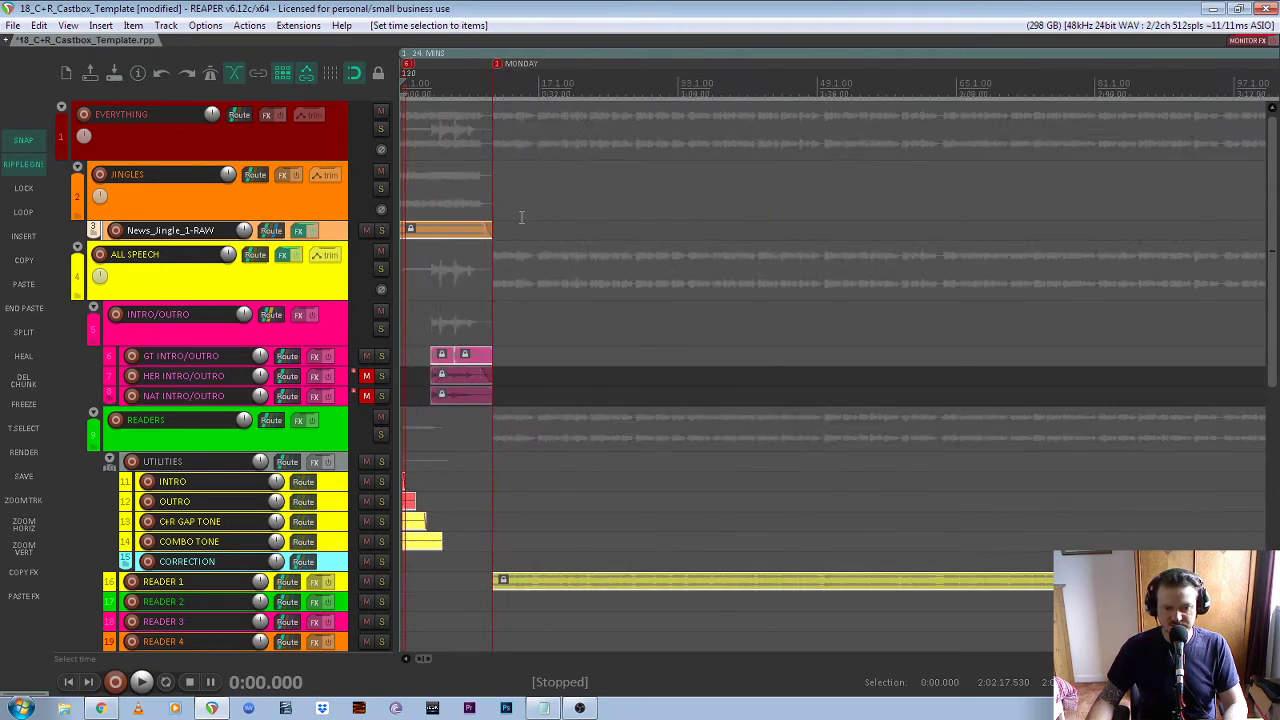
pyautogui.scroll(-1, 560, 228)
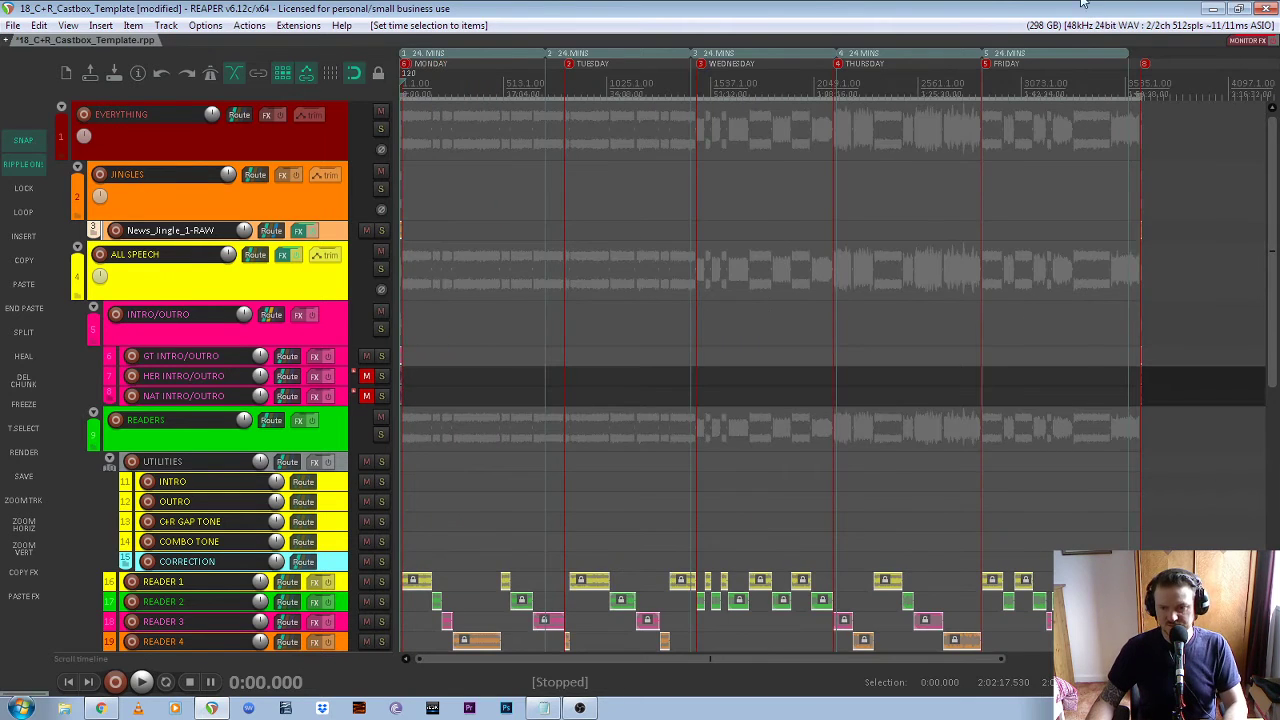
pyautogui.scroll(-3, 1276, 296)
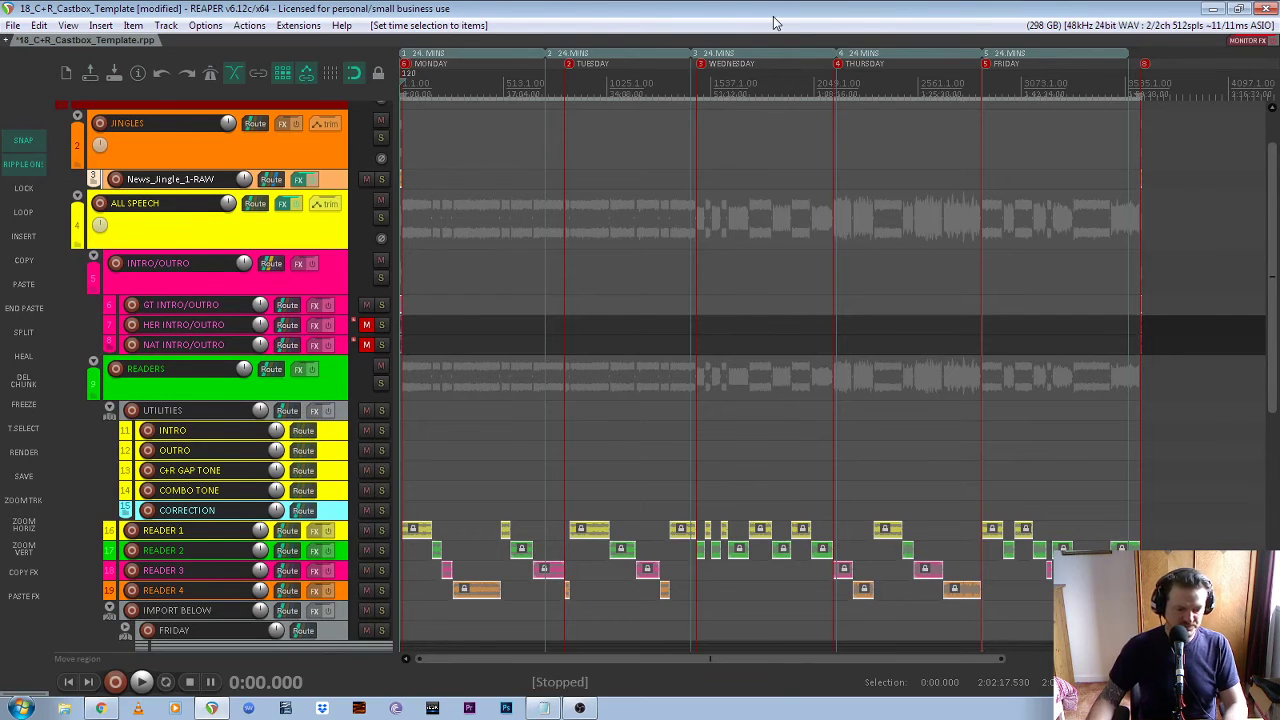
# Open the render settings and load the complete settings preset 06_C+R_Castbox_MP3
pyautogui.click(24, 452)
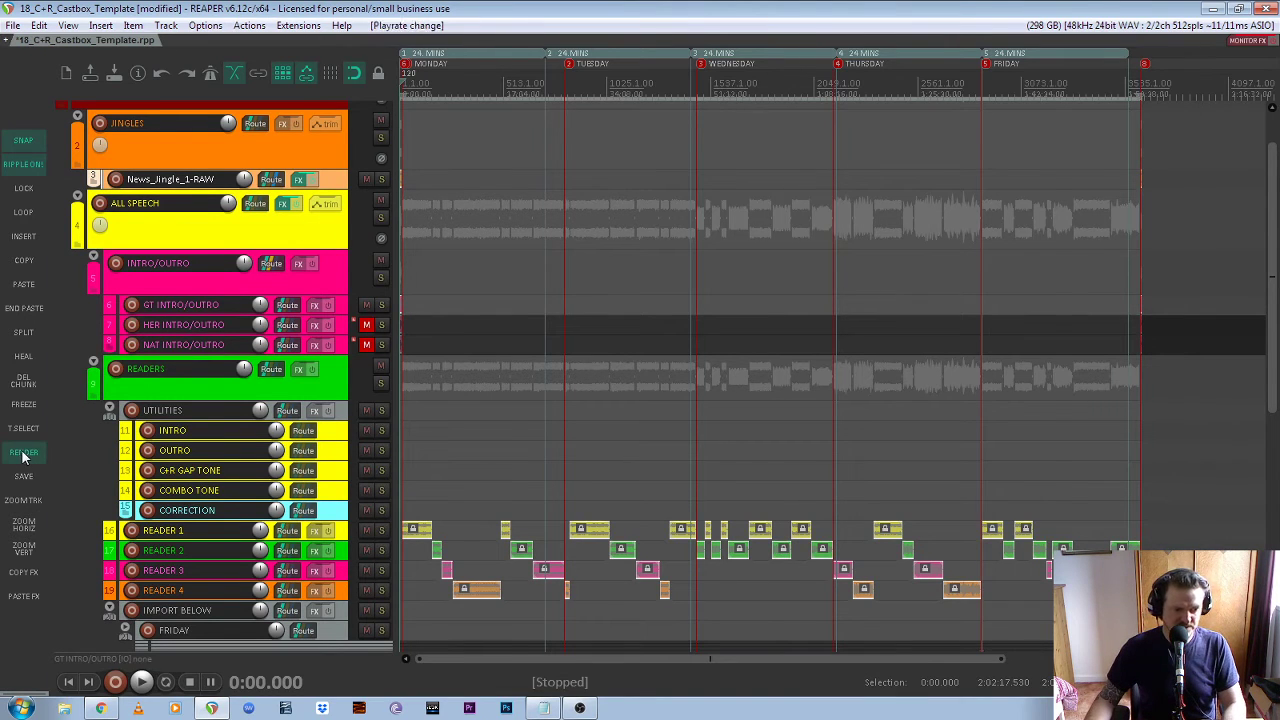
pyautogui.click(1017, 122)
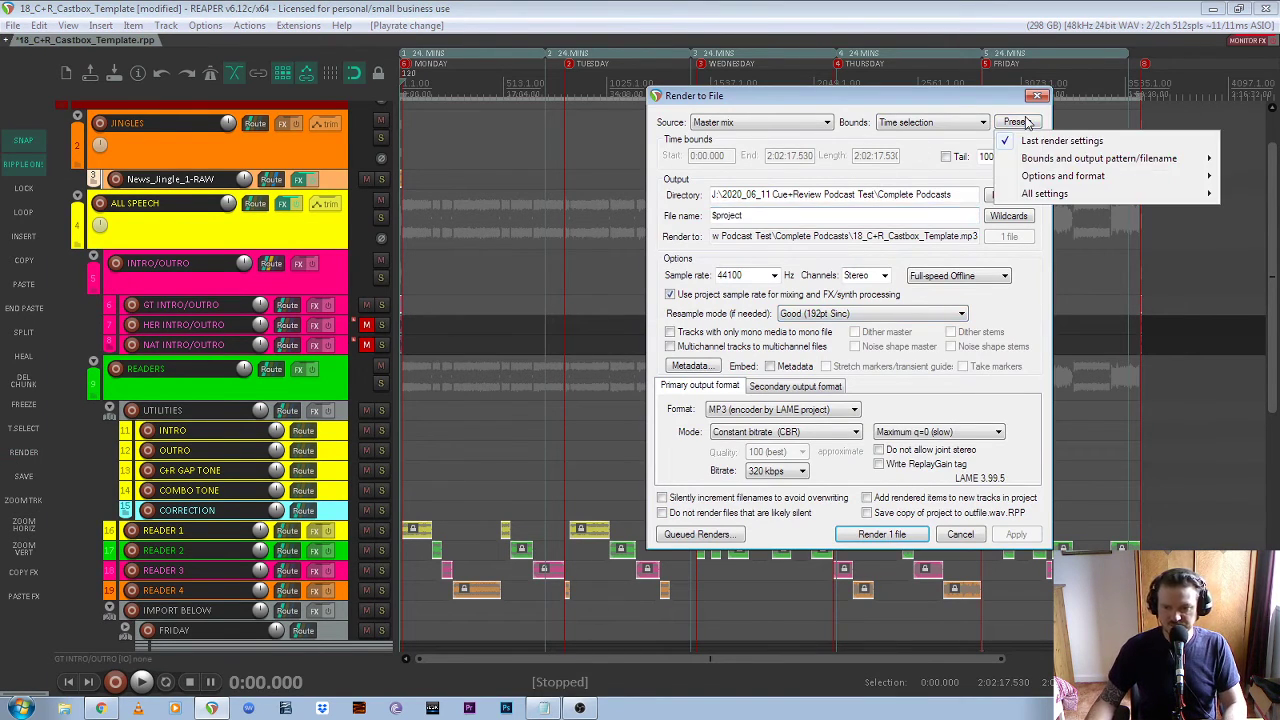
pyautogui.moveTo(1062, 193)
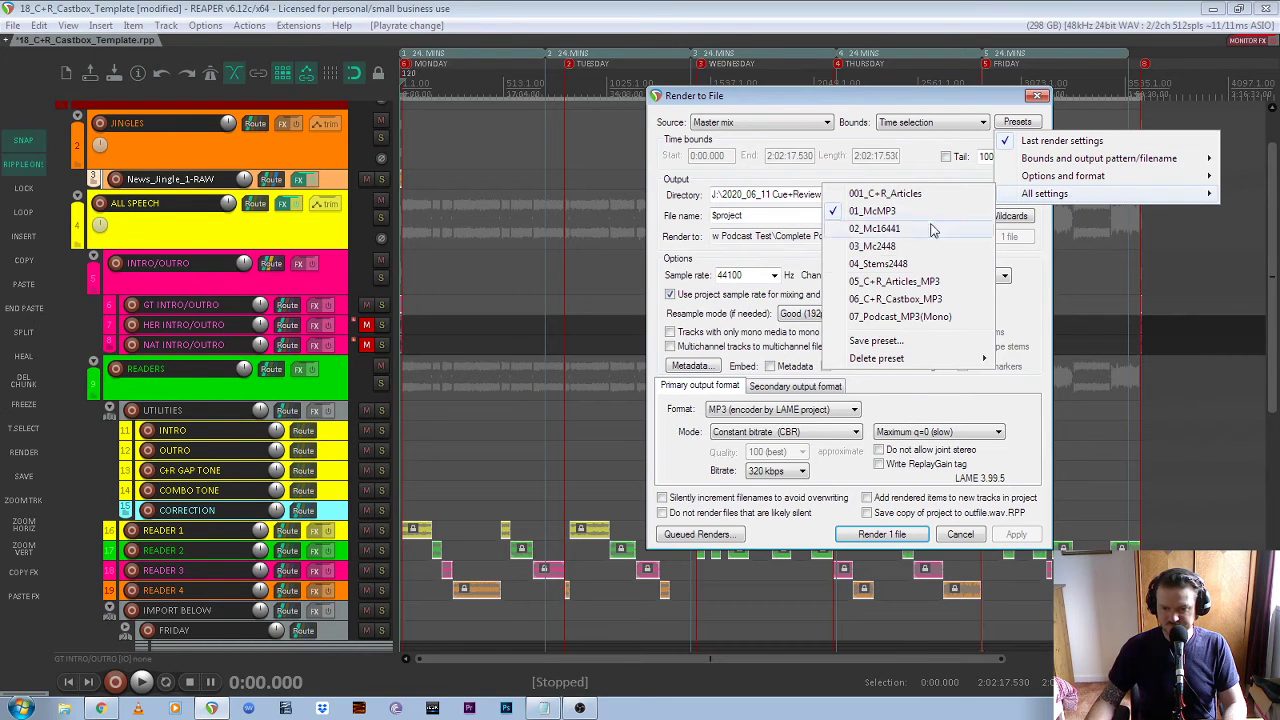
pyautogui.click(908, 300)
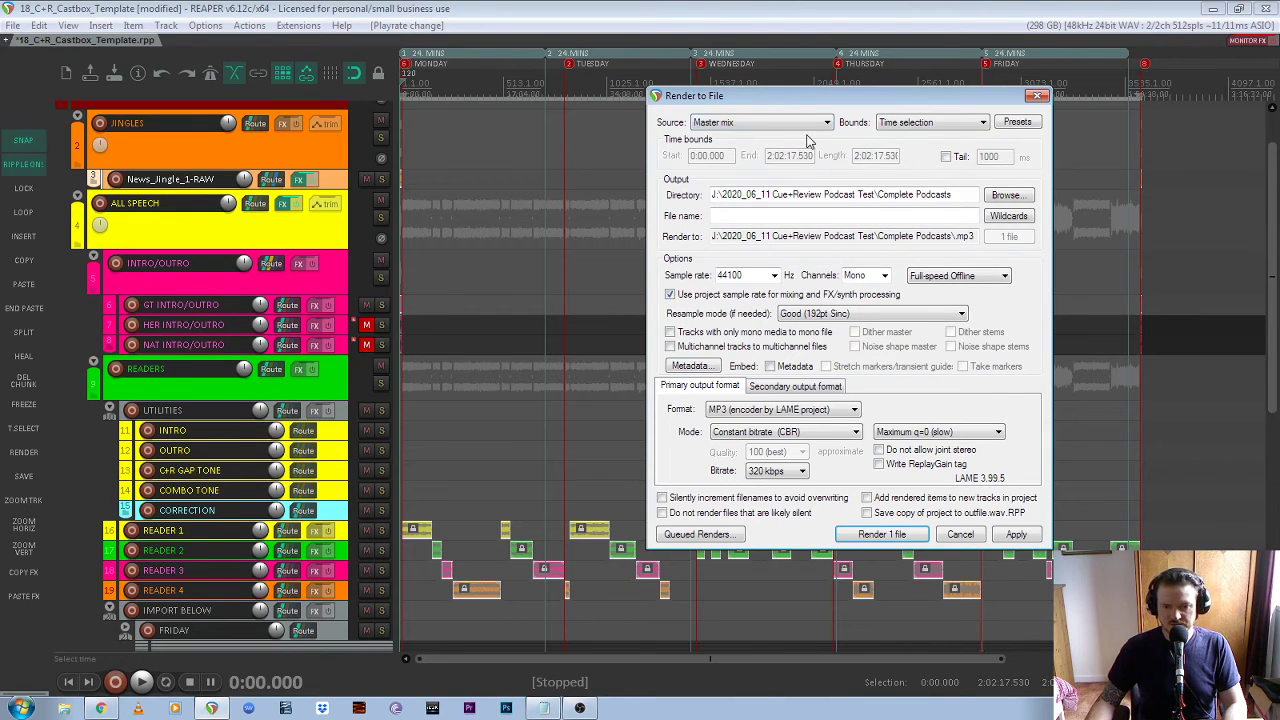
# Choose Master mix as the render source and Time selection as the render bounds
pyautogui.moveTo(684, 94); pyautogui.dragTo(572, 85)
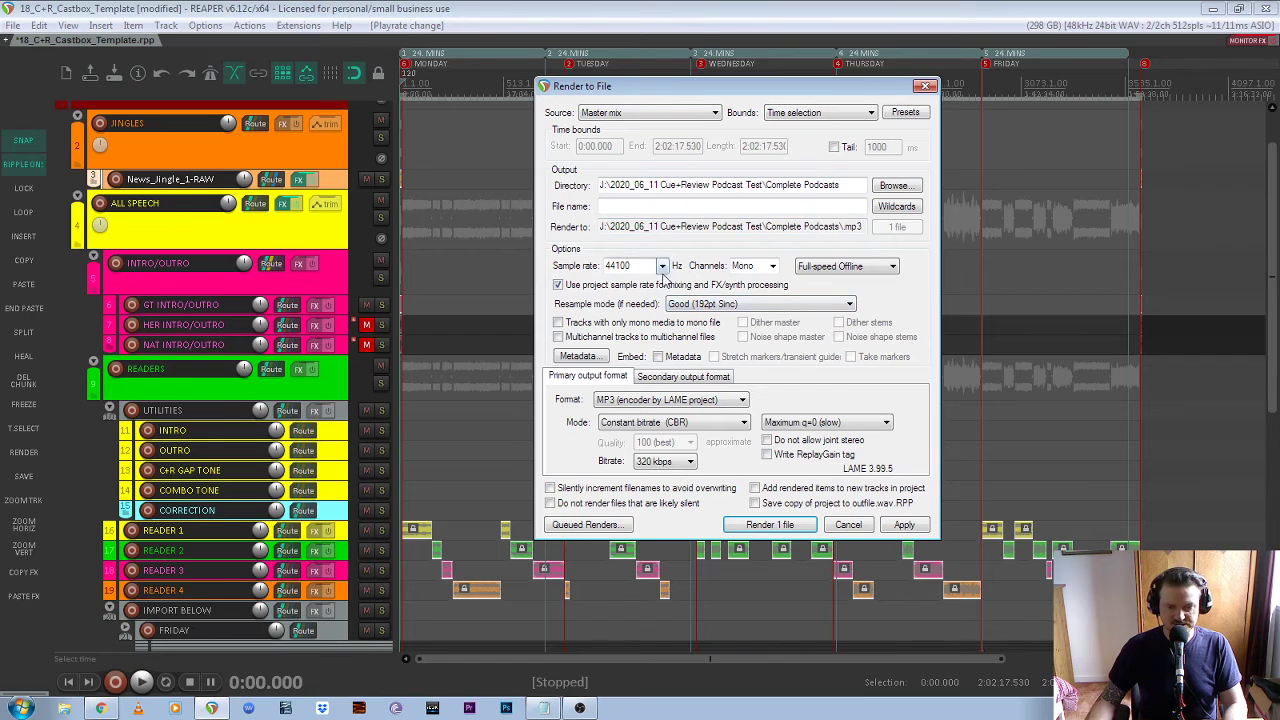
pyautogui.click(671, 116)
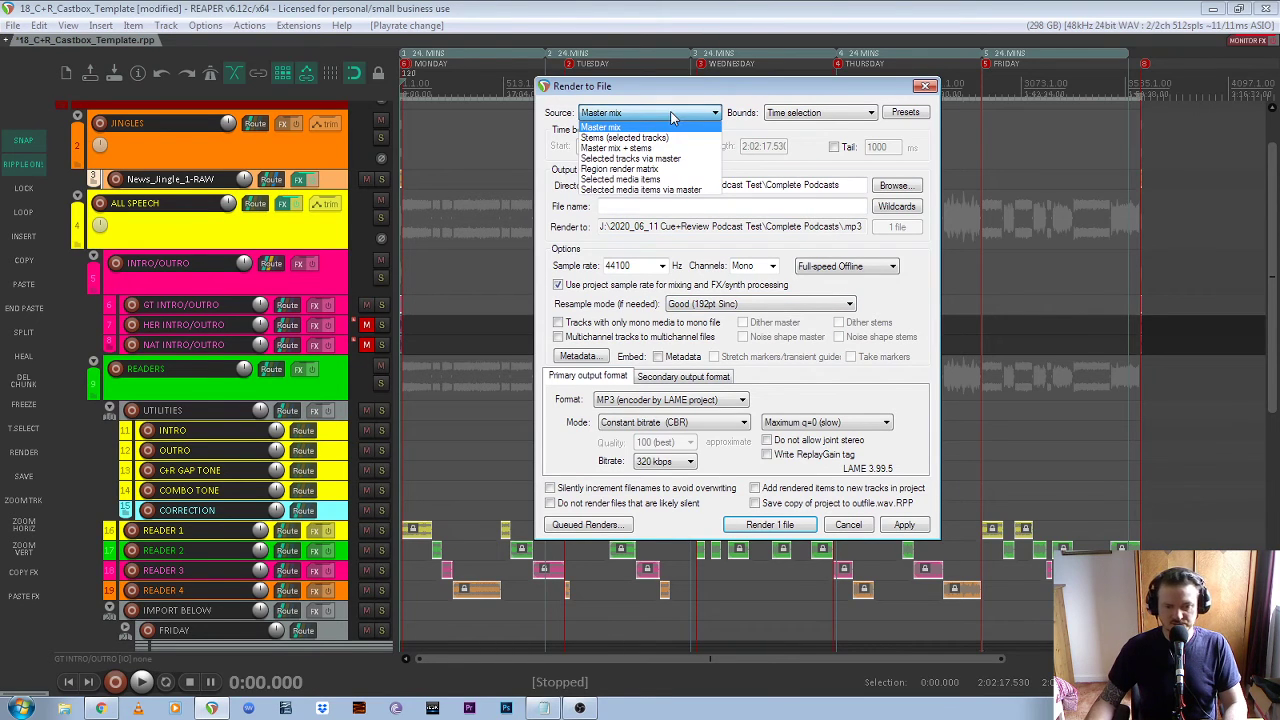
pyautogui.click(645, 128)
pyautogui.click(849, 118)
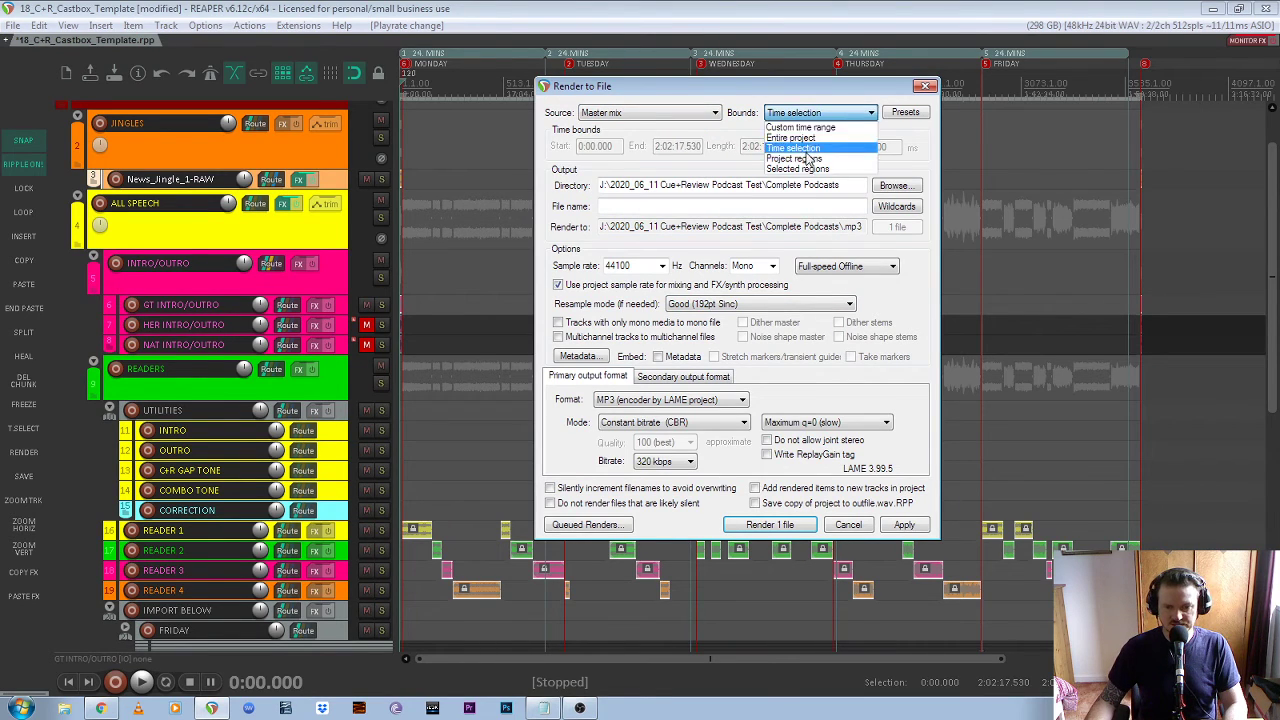
pyautogui.click(810, 152)
# Set the render output directory to the Complete Castbox folder inside 2020_07_25_C+R_GT_Castbox on drive J:
pyautogui.click(893, 186)
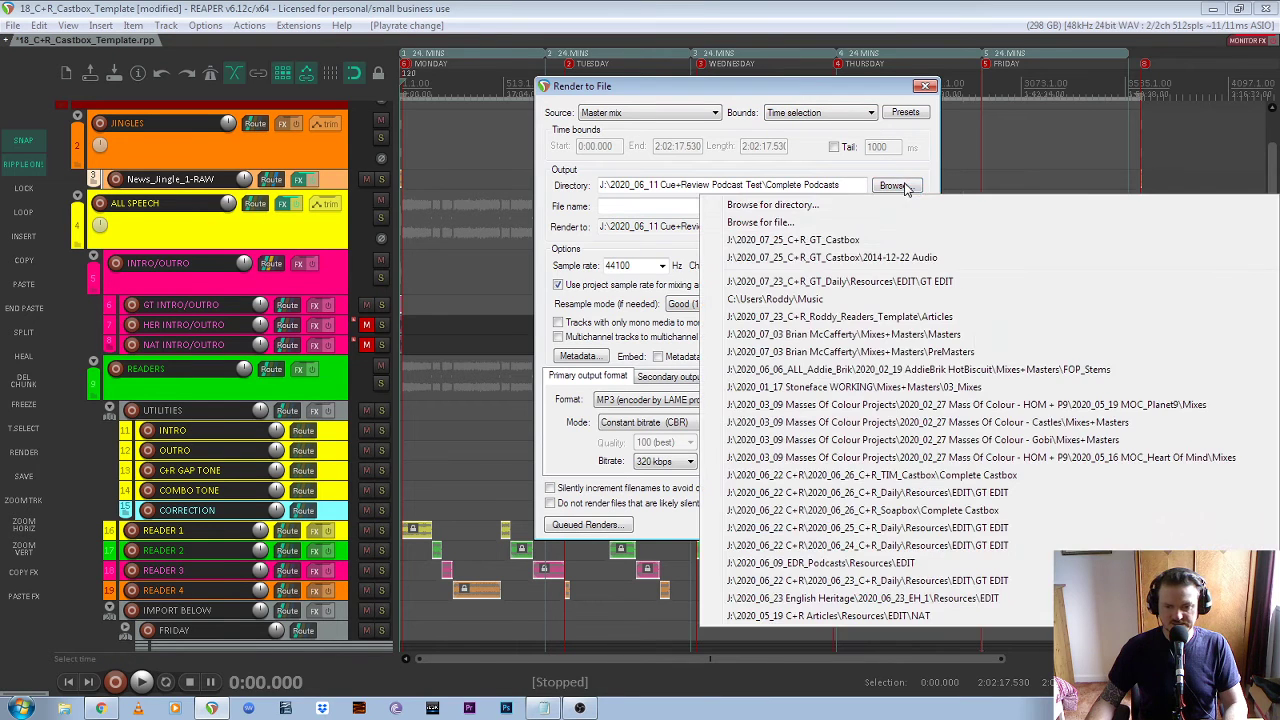
pyautogui.click(784, 200)
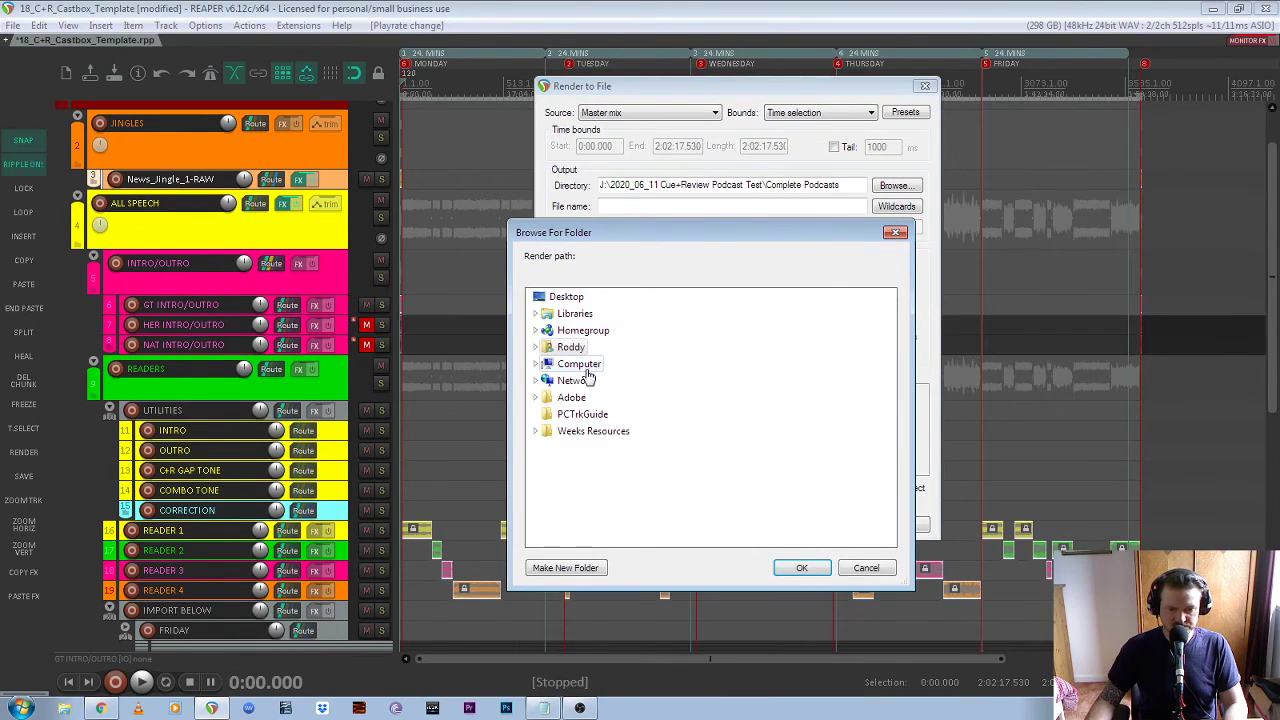
pyautogui.click(584, 367)
pyautogui.moveTo(644, 416); pyautogui.dragTo(600, 470)
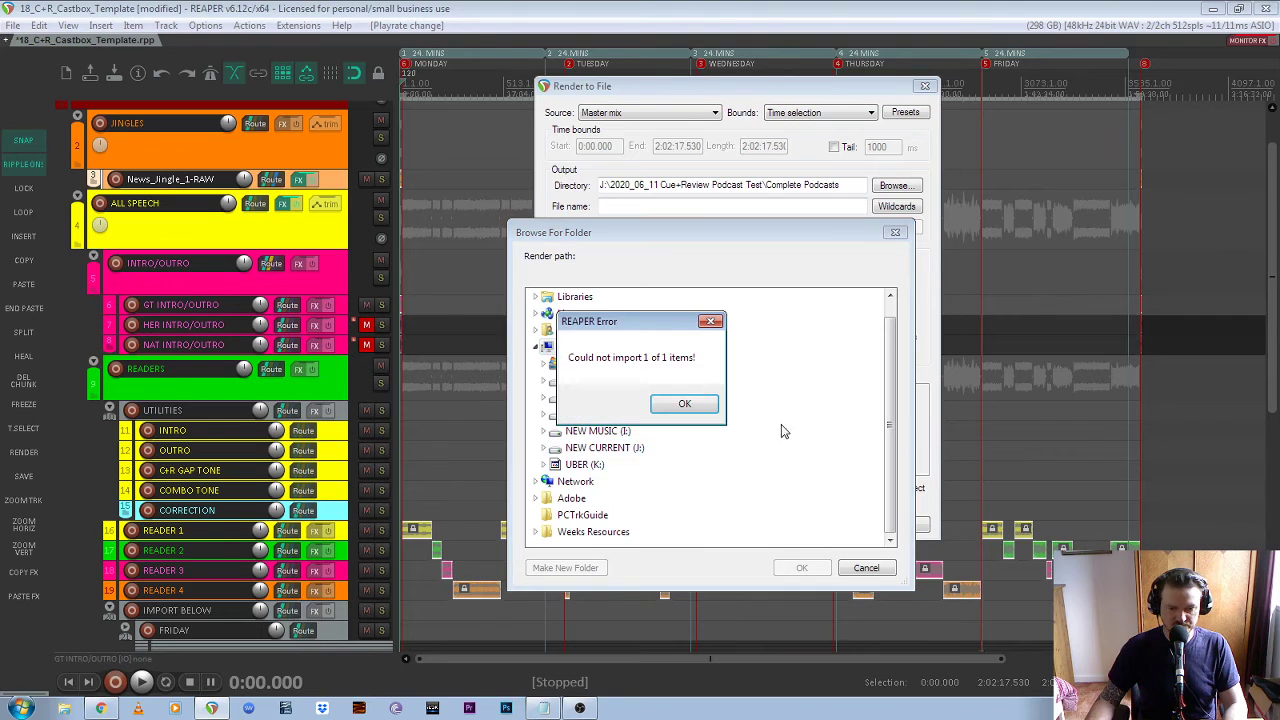
pyautogui.click(688, 406)
pyautogui.click(622, 448)
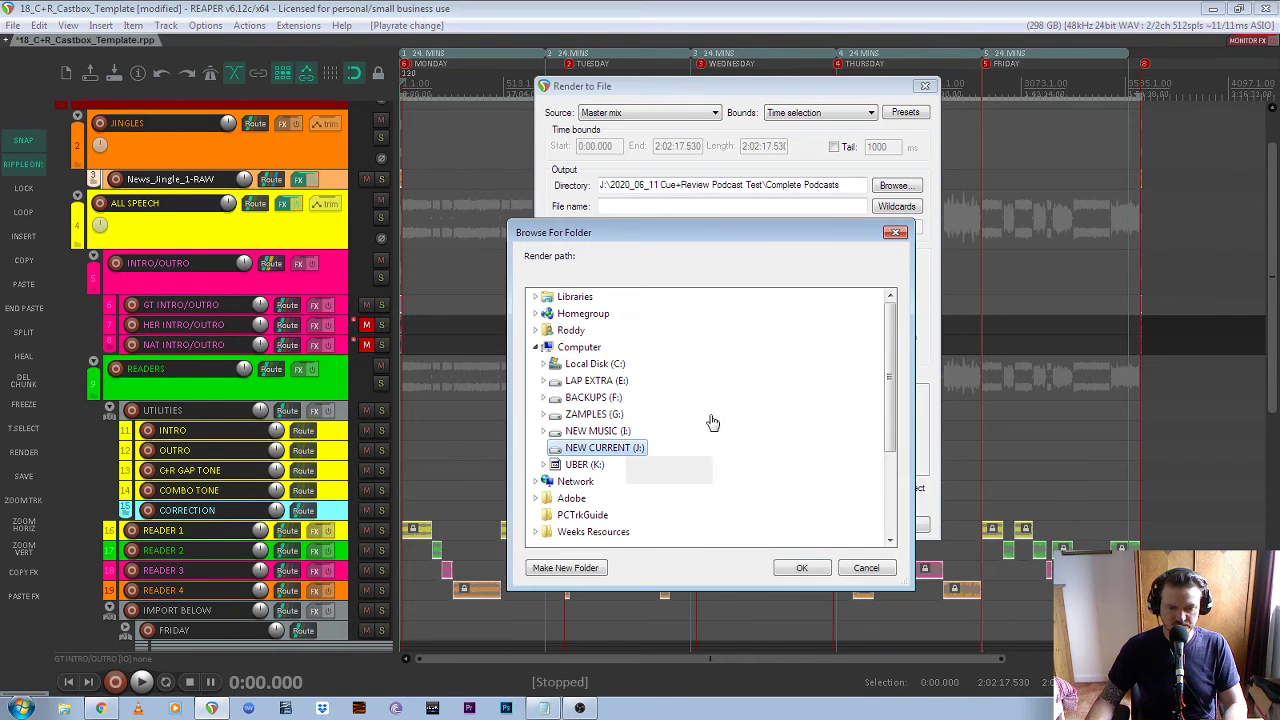
pyautogui.doubleClick(634, 414)
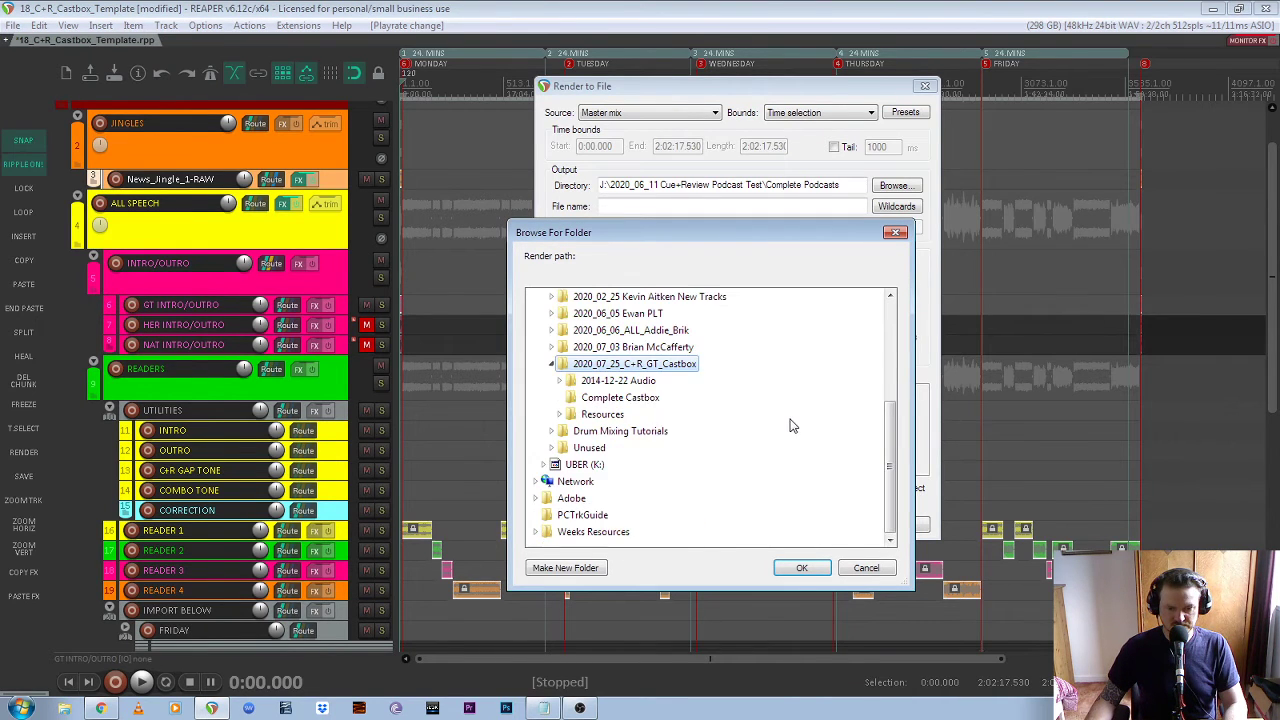
pyautogui.click(620, 397)
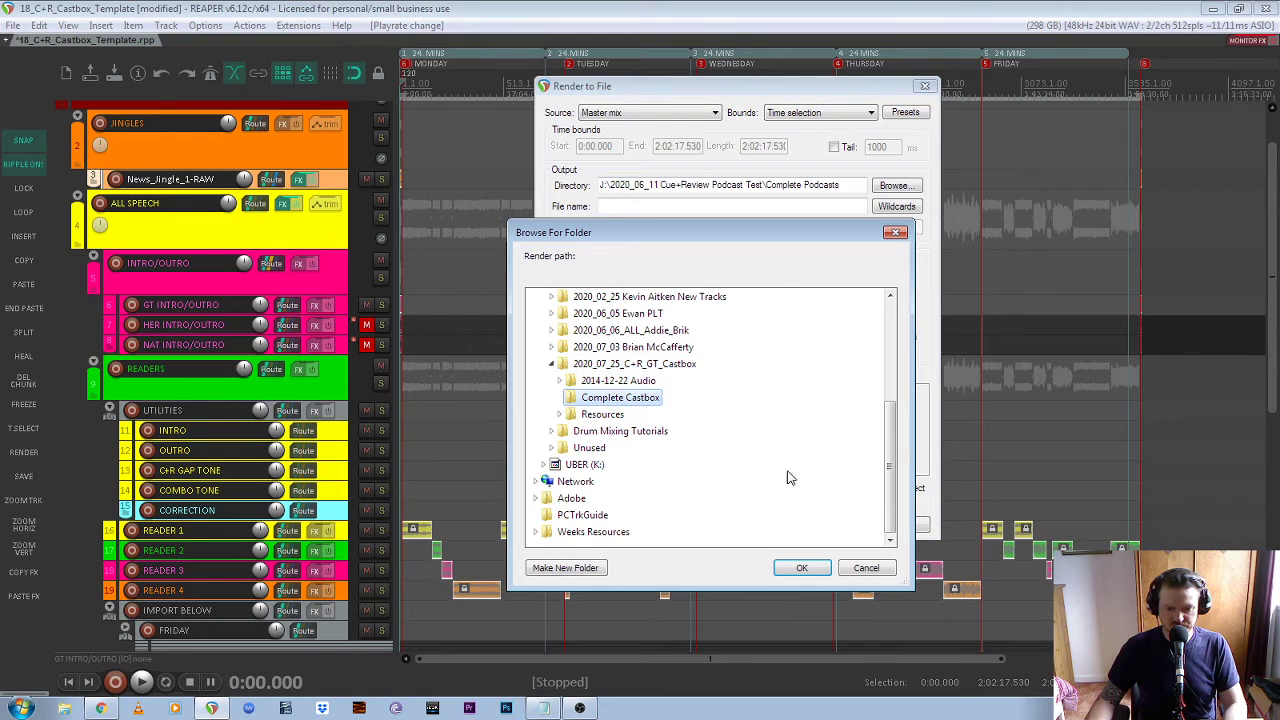
pyautogui.click(801, 567)
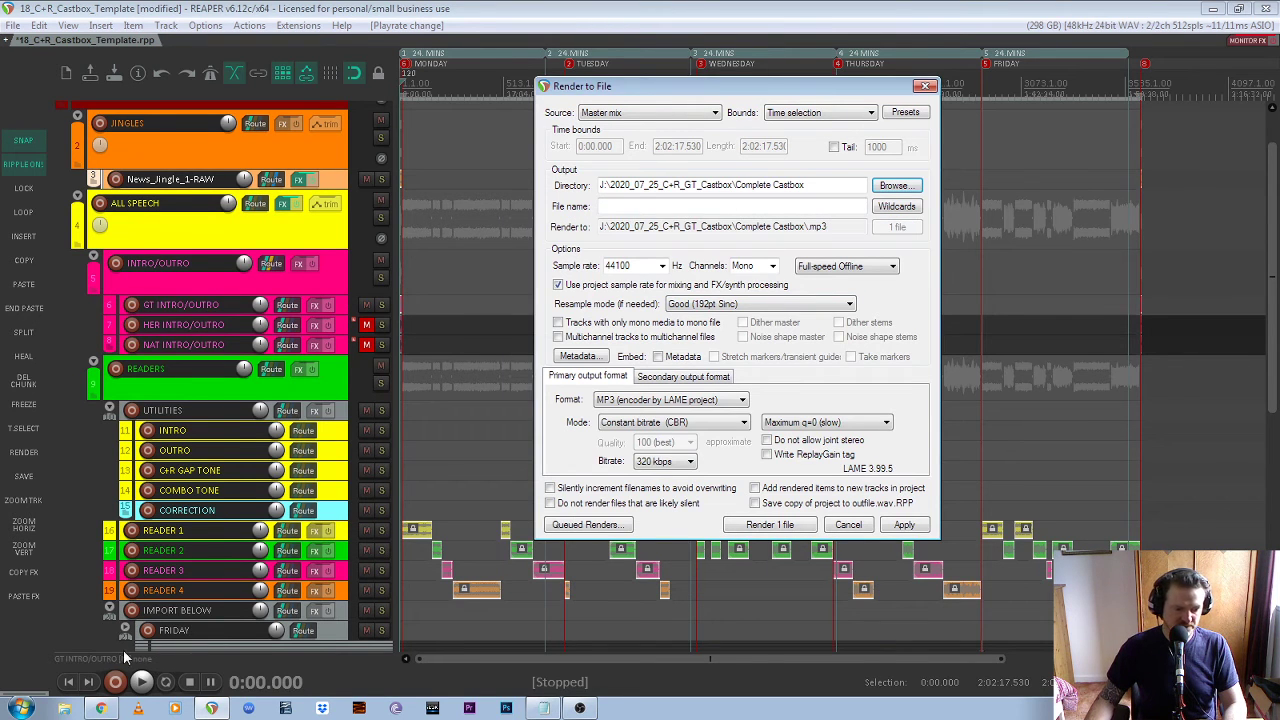
# Open Glasgow Times CB Naming Protocol.txt from the 2020_07_25_C+R_GT_Castbox folder on drive J
pyautogui.click(64, 708)
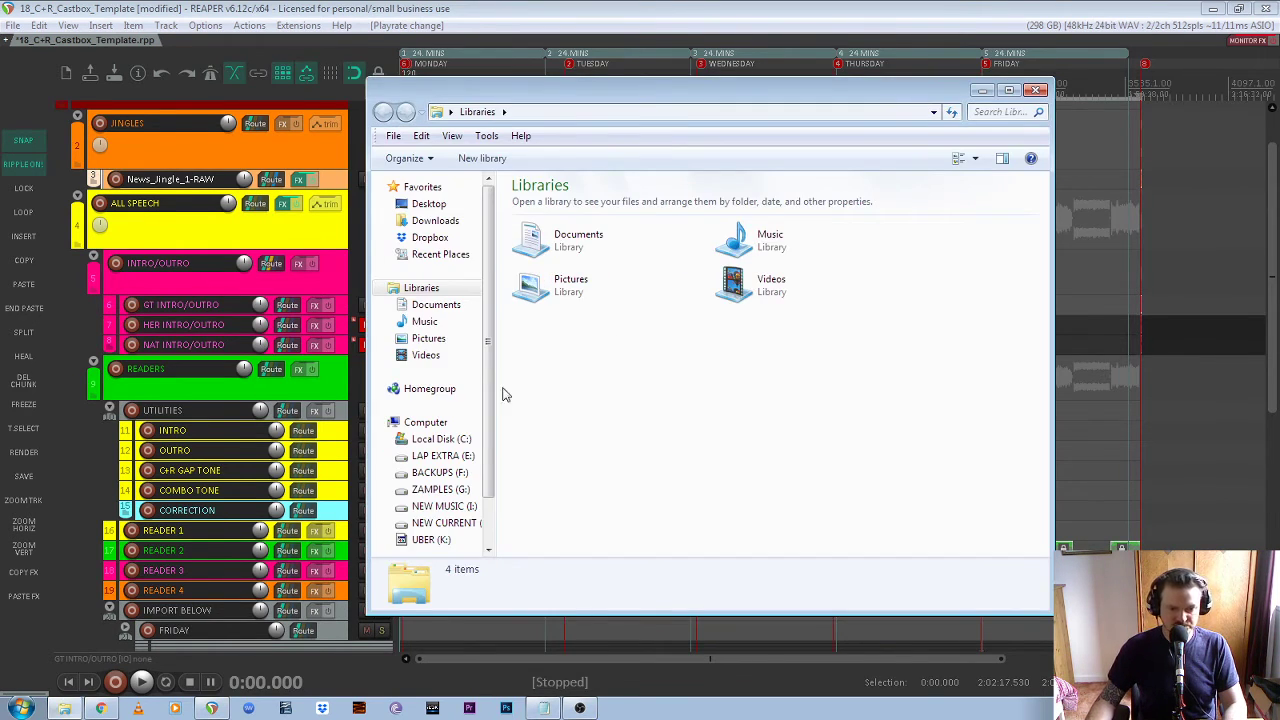
pyautogui.click(445, 522)
pyautogui.click(628, 274)
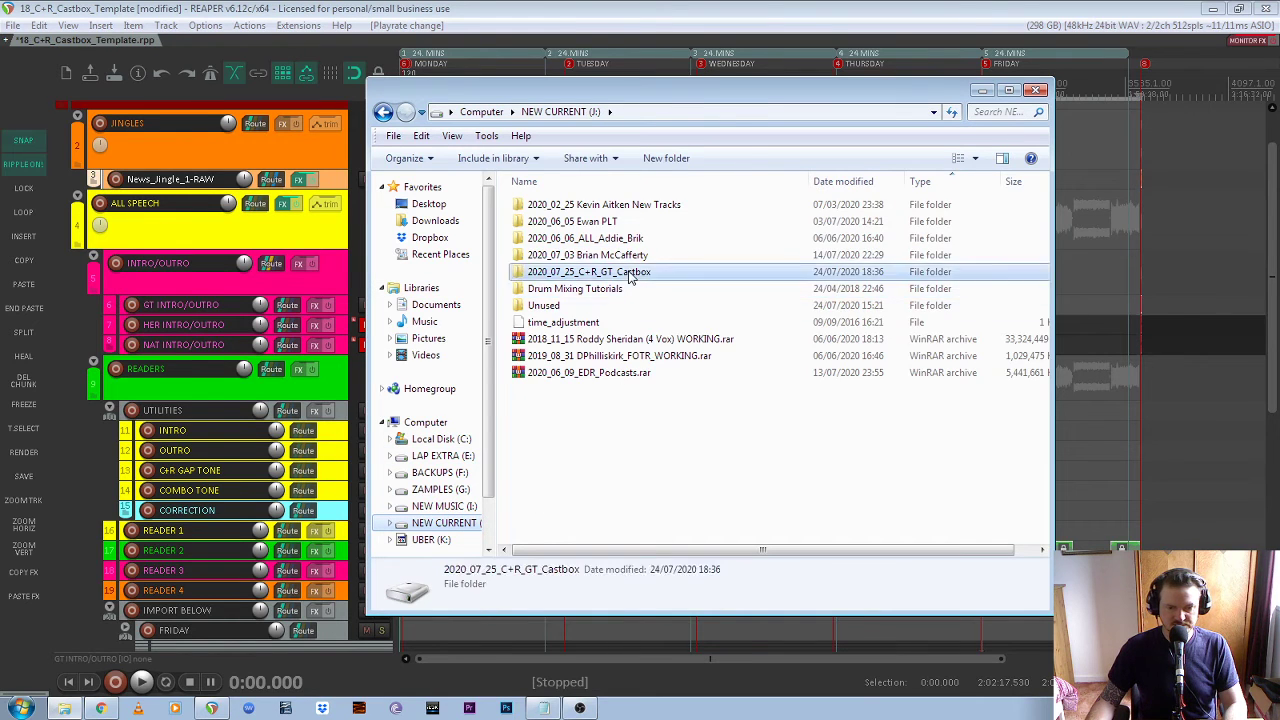
pyautogui.doubleClick(628, 274)
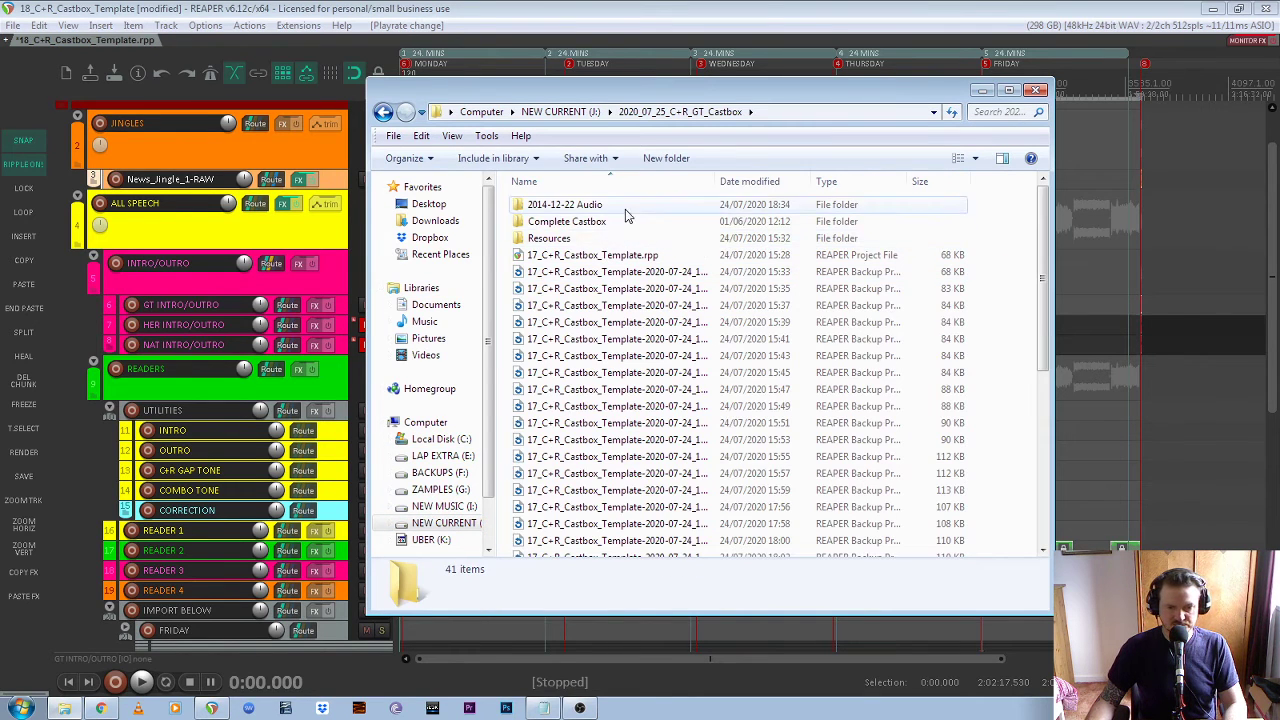
pyautogui.moveTo(1043, 300); pyautogui.dragTo(1065, 474)
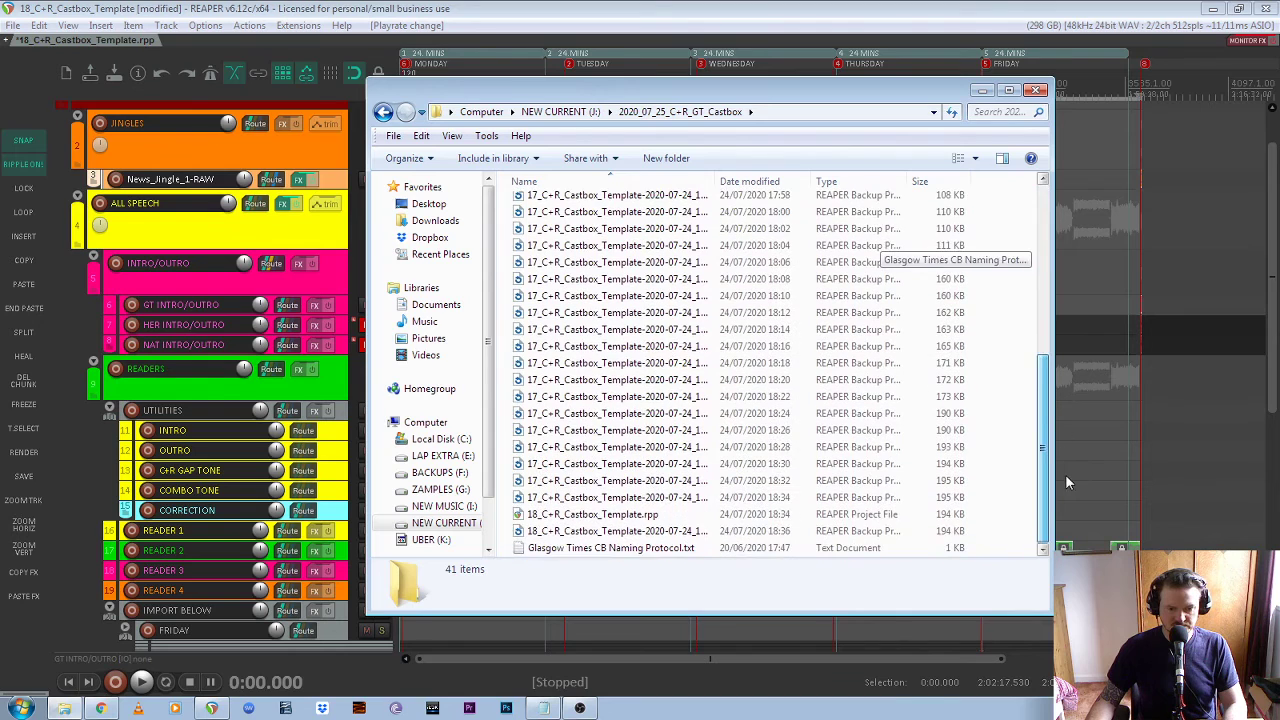
pyautogui.doubleClick(630, 548)
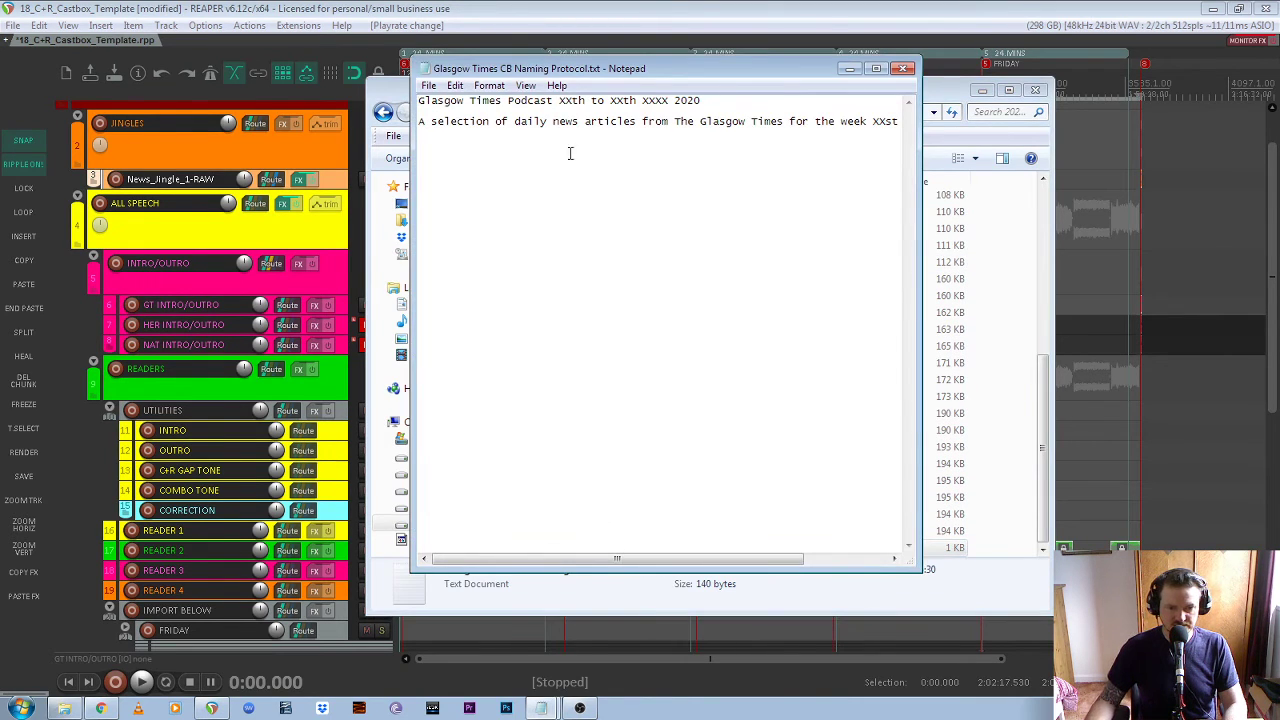
# Copy the podcast title line from the naming protocol and paste it as the render file name
pyautogui.moveTo(711, 101); pyautogui.dragTo(353, 84)
pyautogui.hotkey('ctrl', 'c')
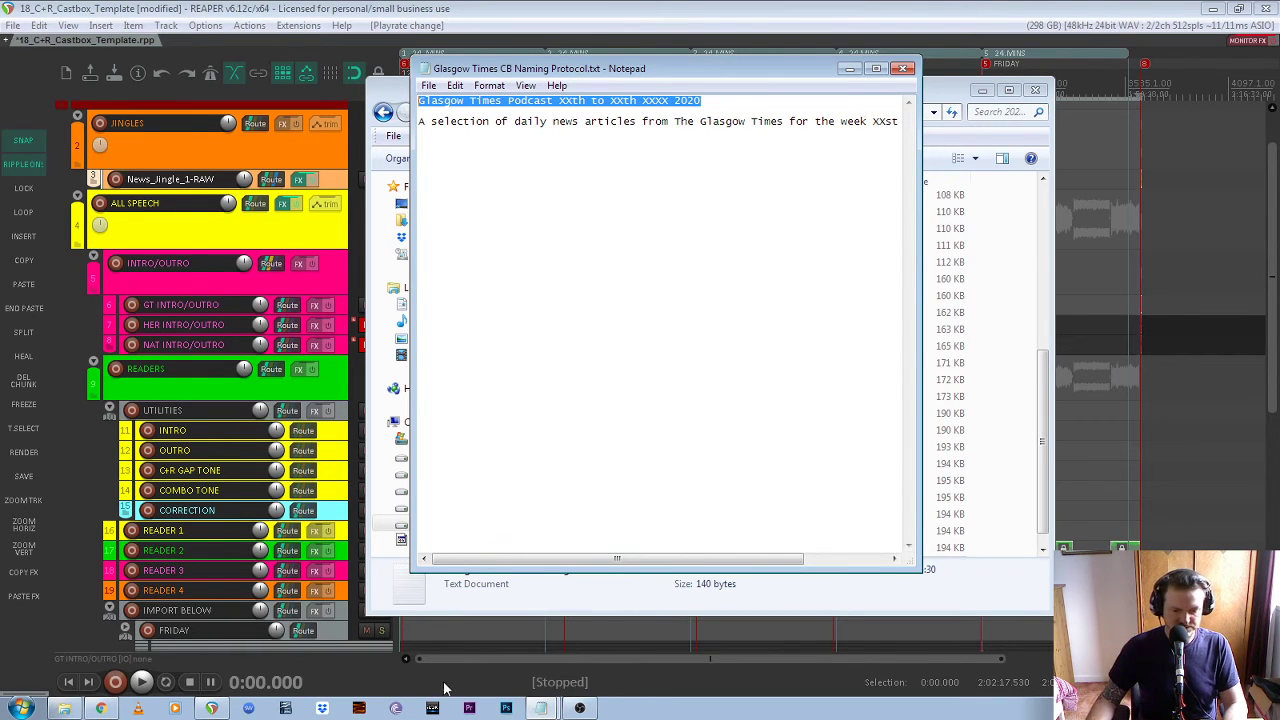
pyautogui.click(963, 17)
pyautogui.click(669, 206)
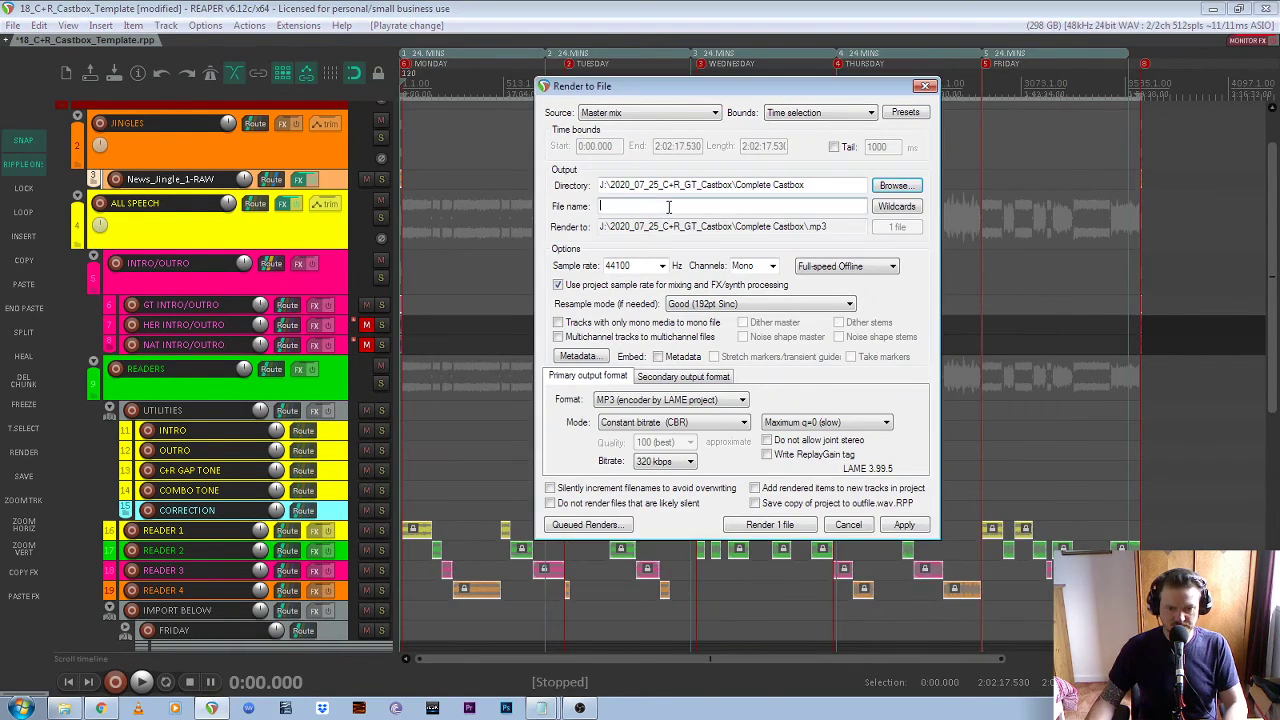
pyautogui.hotkey('ctrl', 'v')
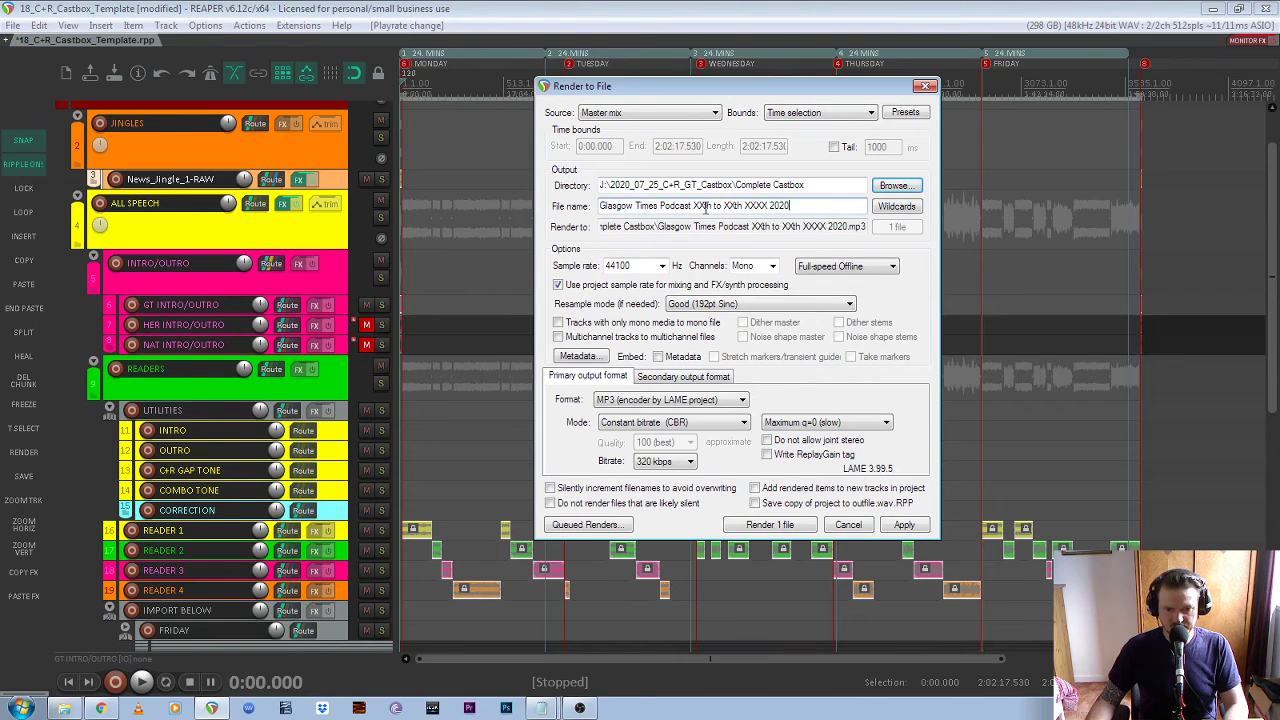
# Check the system calendar and replace the day placeholders in the render file name with 20th to 24th
pyautogui.click(1240, 708)
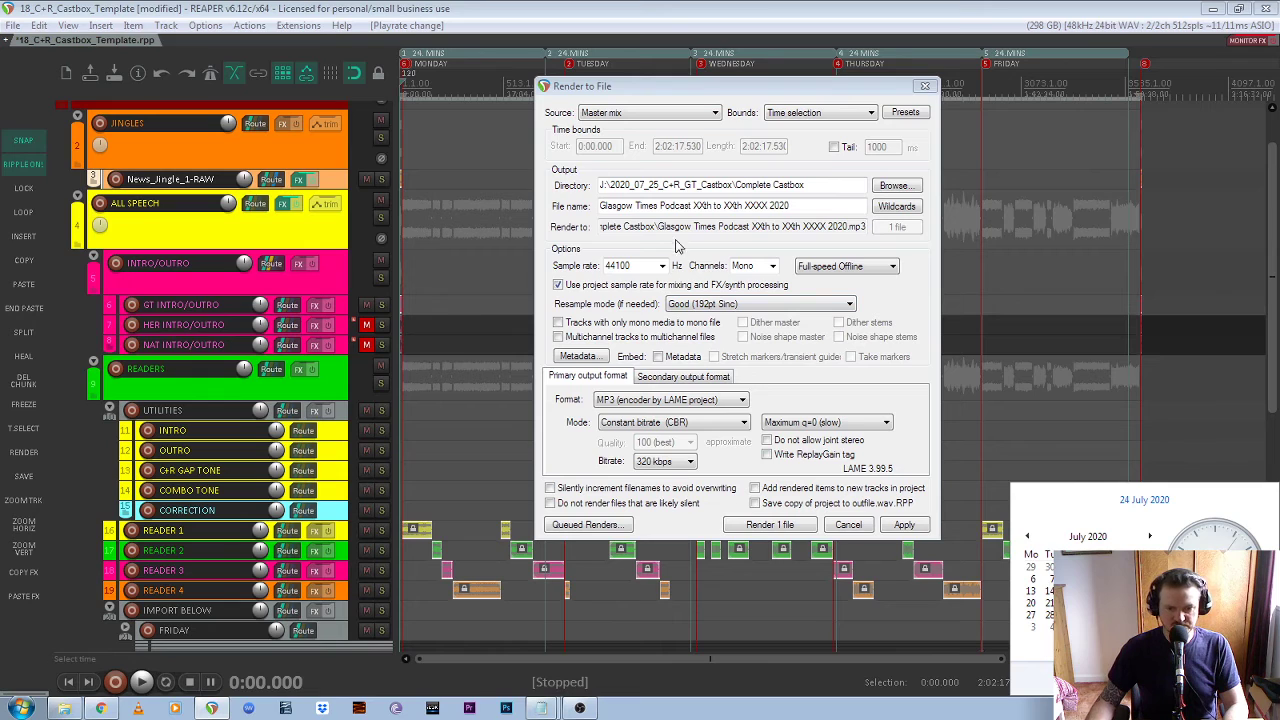
pyautogui.click(703, 205)
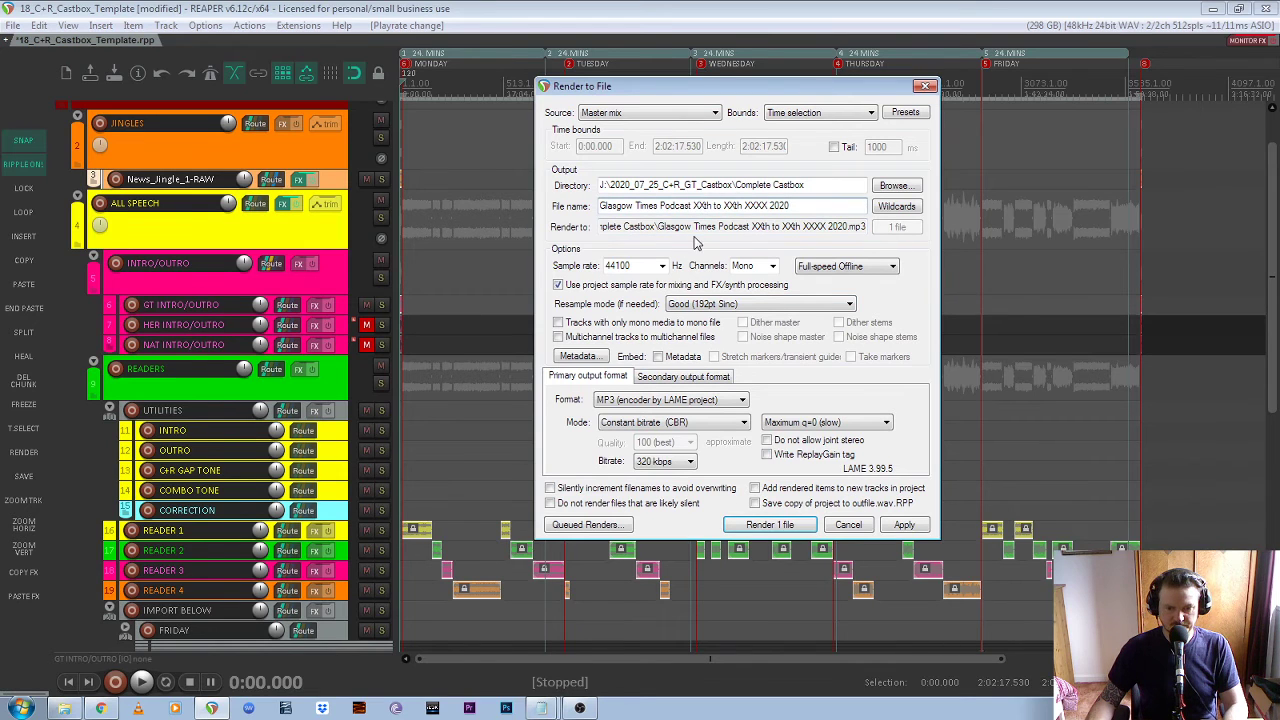
pyautogui.press('BackSpace')
pyautogui.press('BackSpace')
pyautogui.write('20')
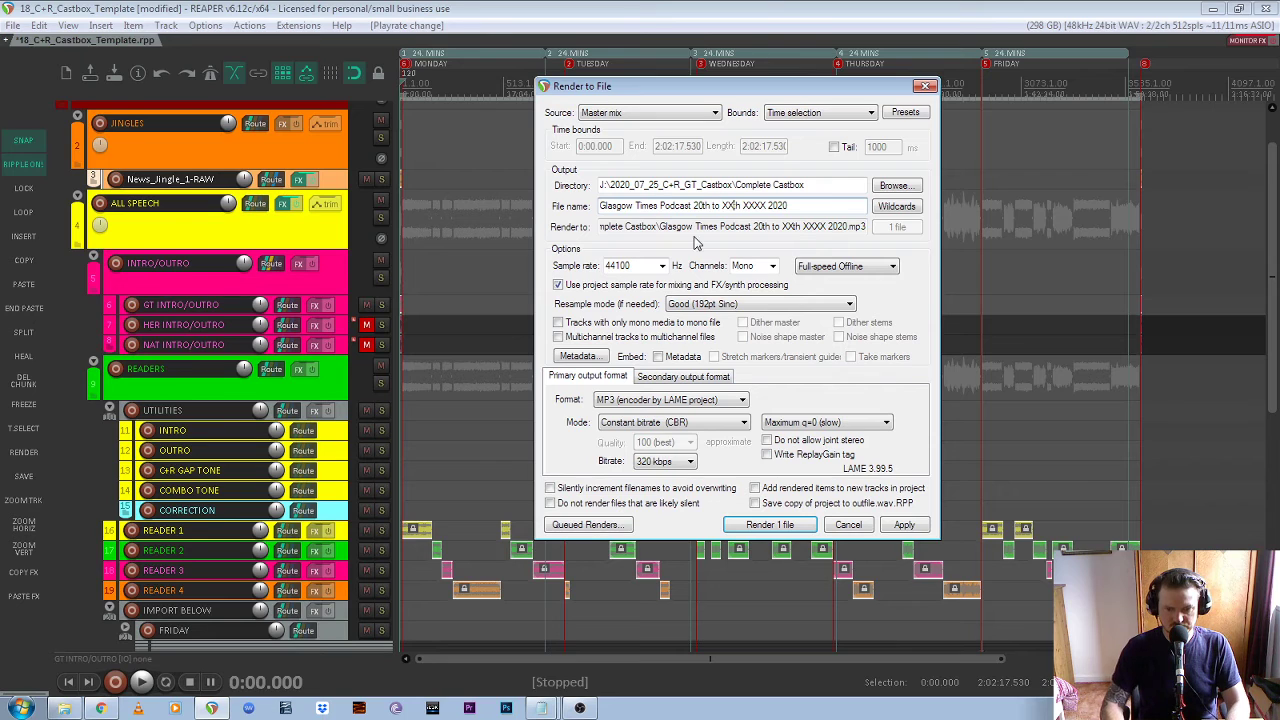
pyautogui.press('BackSpace')
pyautogui.press('BackSpace')
pyautogui.press('BackSpace')
pyautogui.write('23')
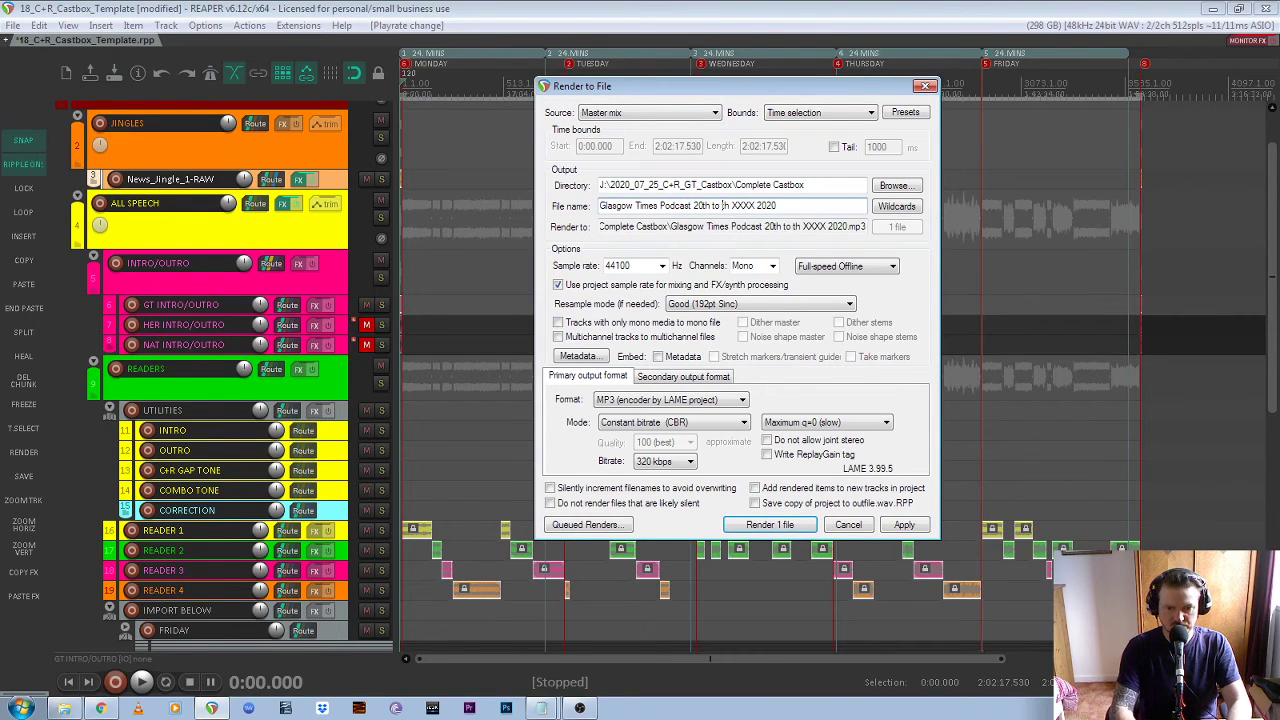
pyautogui.press('BackSpace')
pyautogui.write('4')
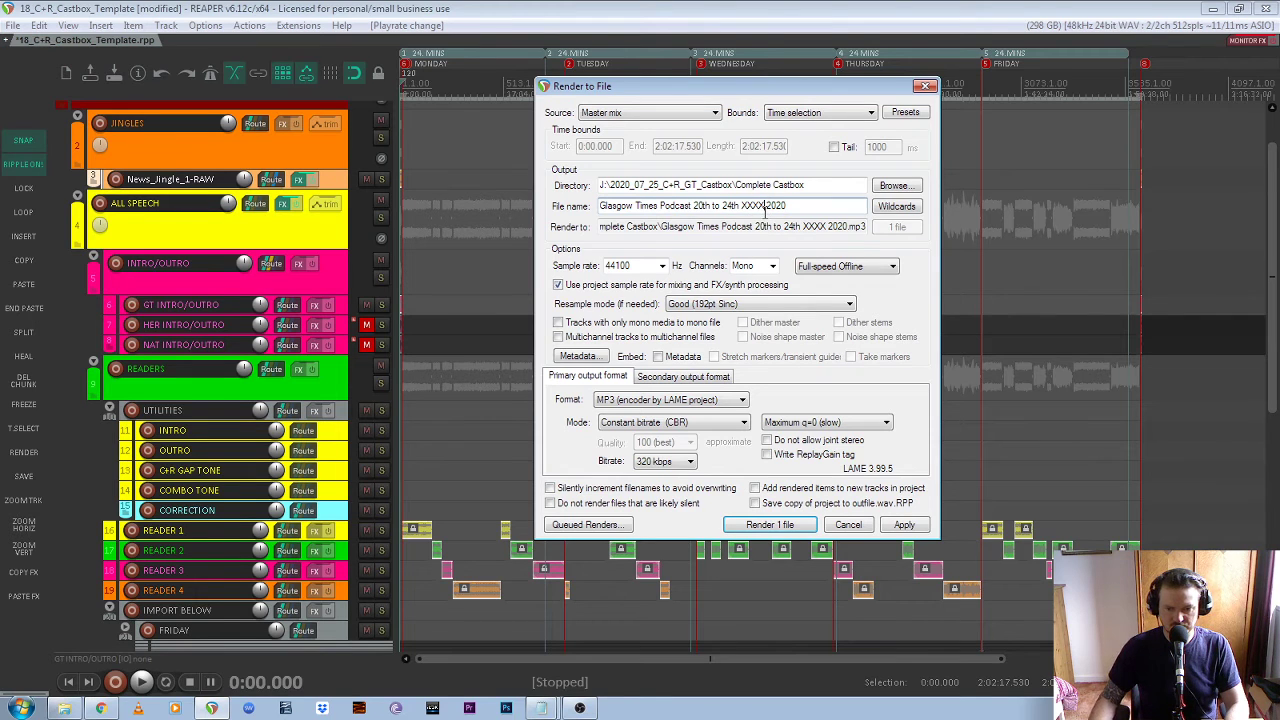
# Replace the month placeholder in the render file name with July
pyautogui.press('BackSpace')
pyautogui.press('BackSpace')
pyautogui.press('BackSpace')
pyautogui.press('BackSpace')
pyautogui.press('BackSpace')
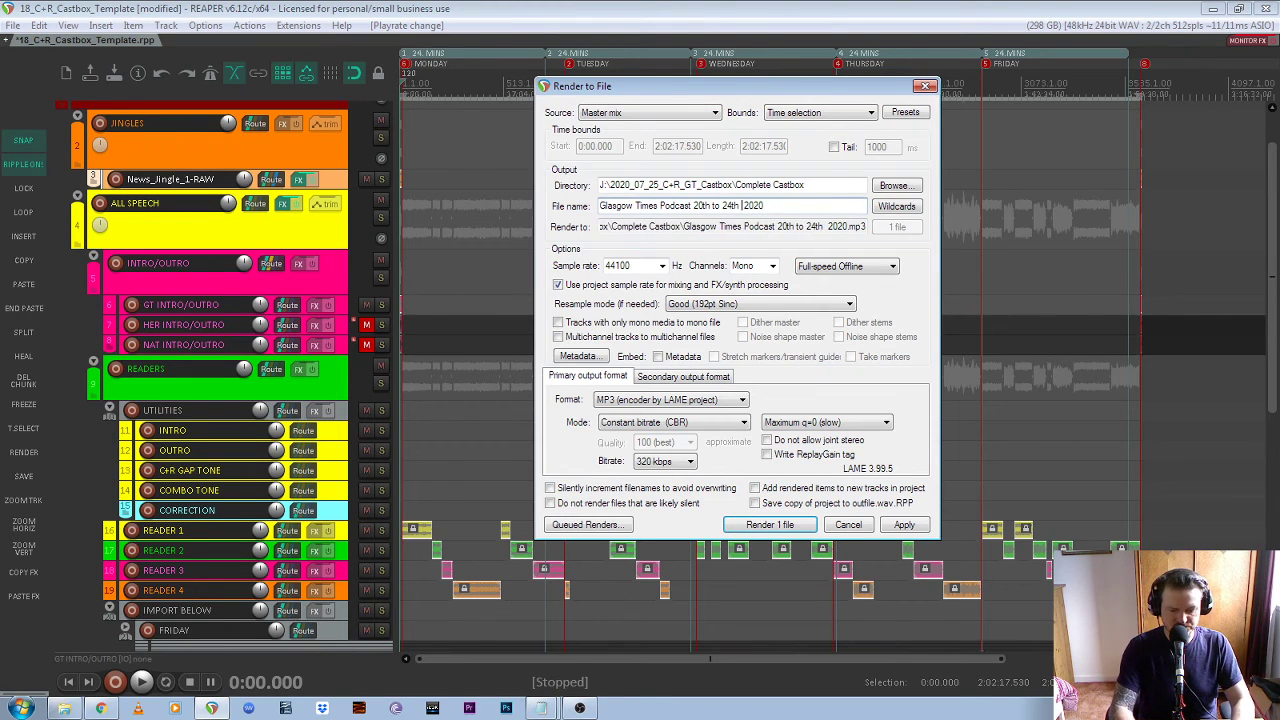
pyautogui.write('July')
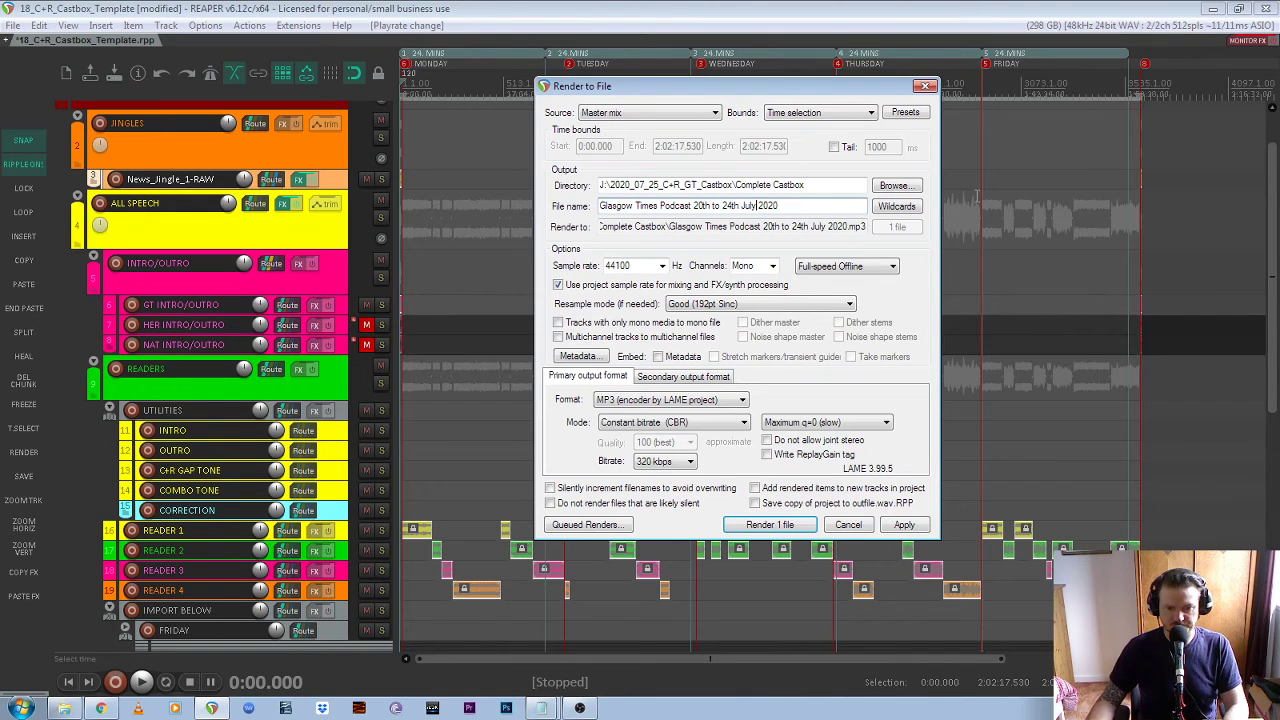
# Set the render to 44100 Hz and Mono, with resample mode Extreme HQ (768pt HQ Sinc)
pyautogui.click(661, 268)
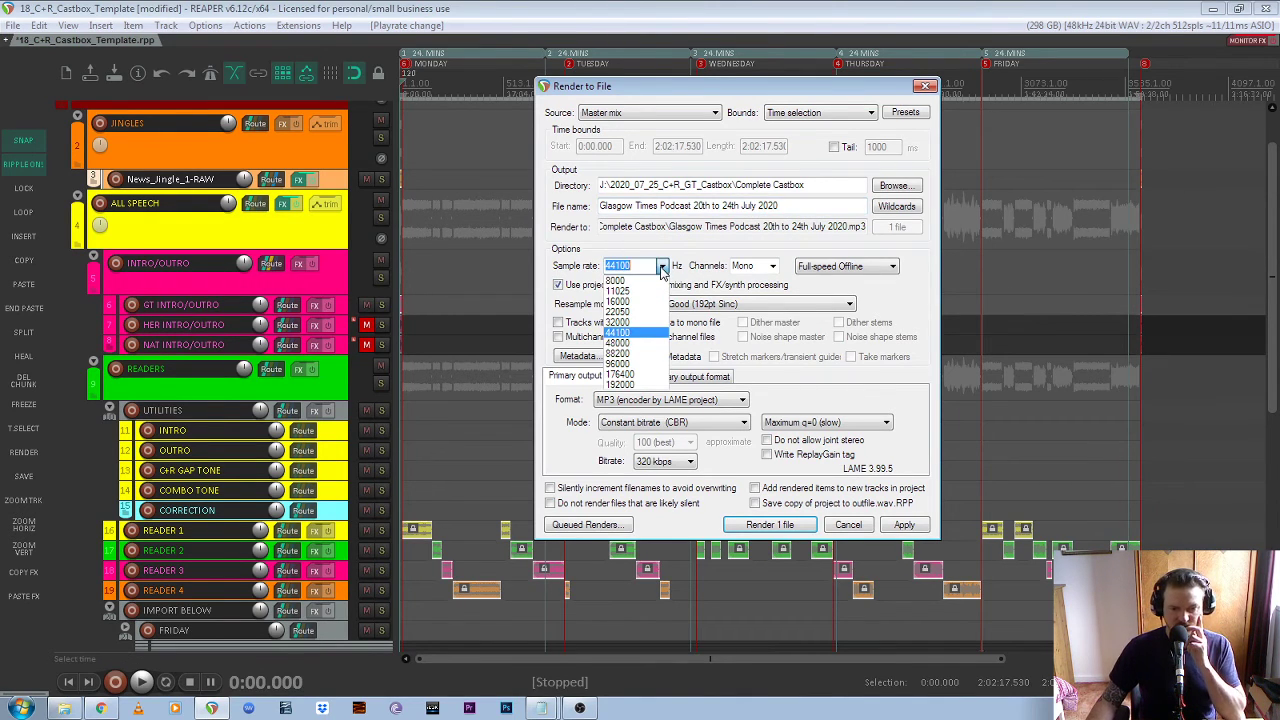
pyautogui.click(636, 334)
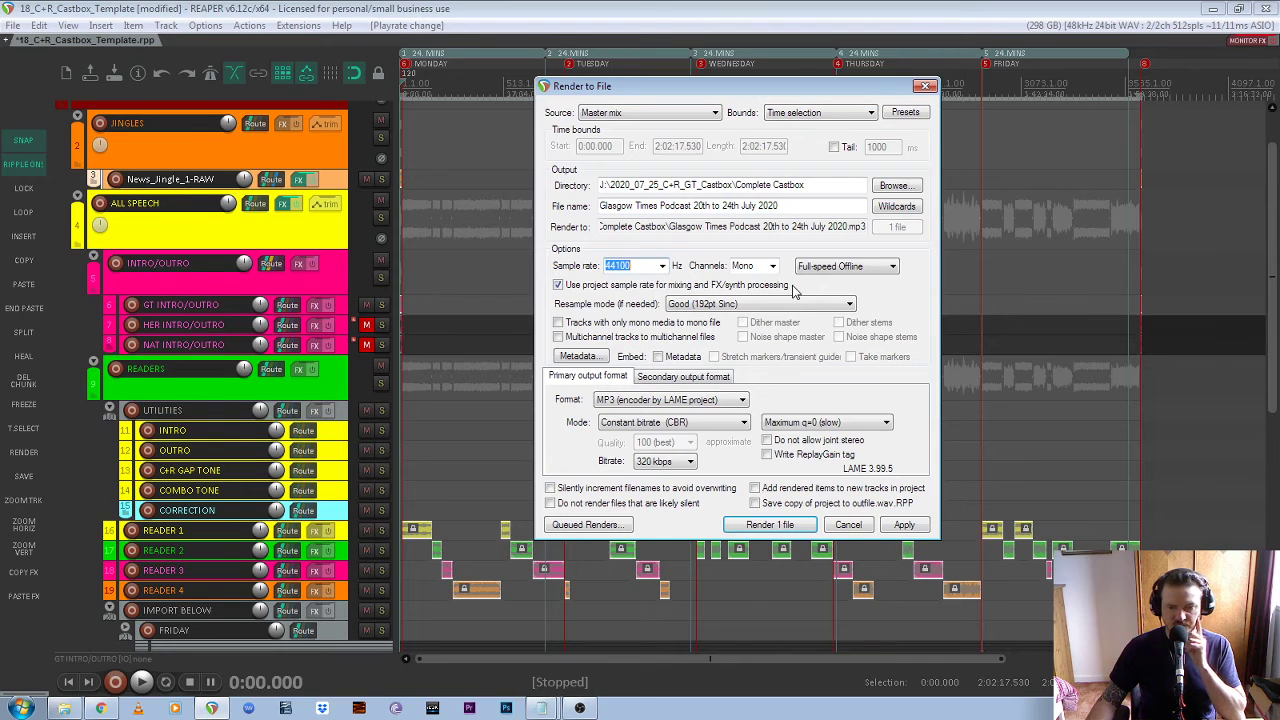
pyautogui.click(772, 267)
pyautogui.click(765, 282)
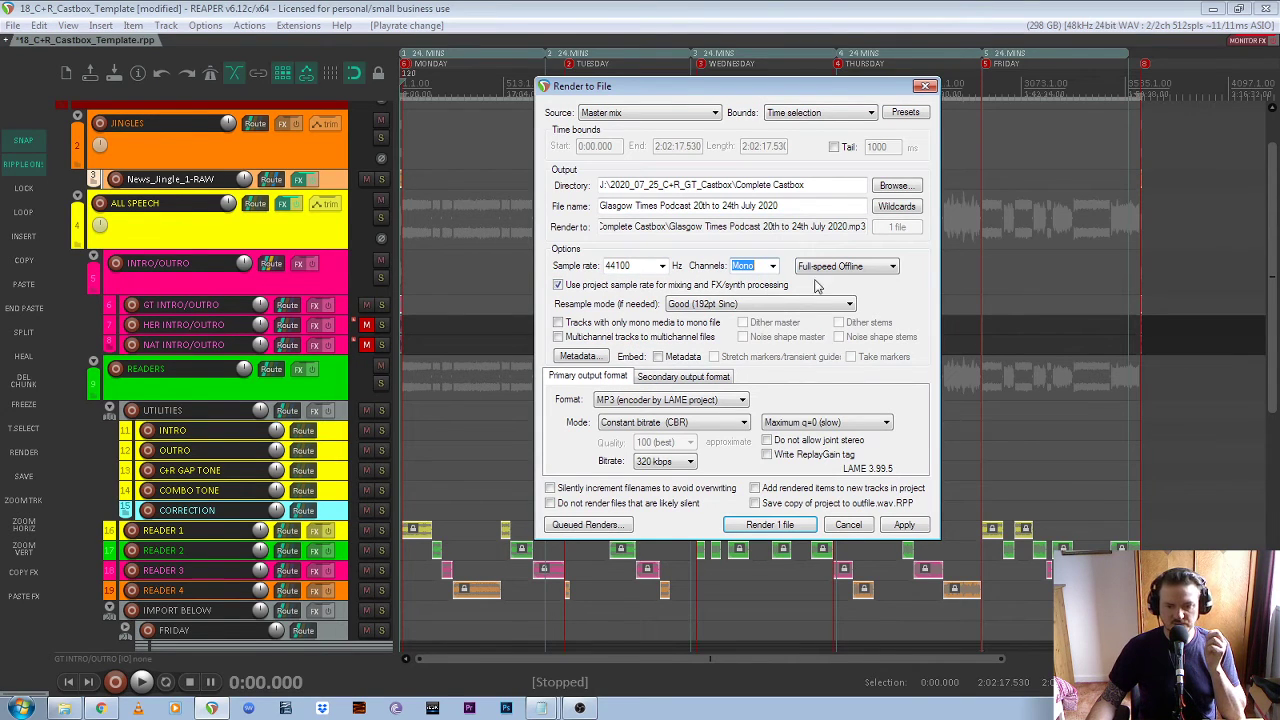
pyautogui.click(785, 304)
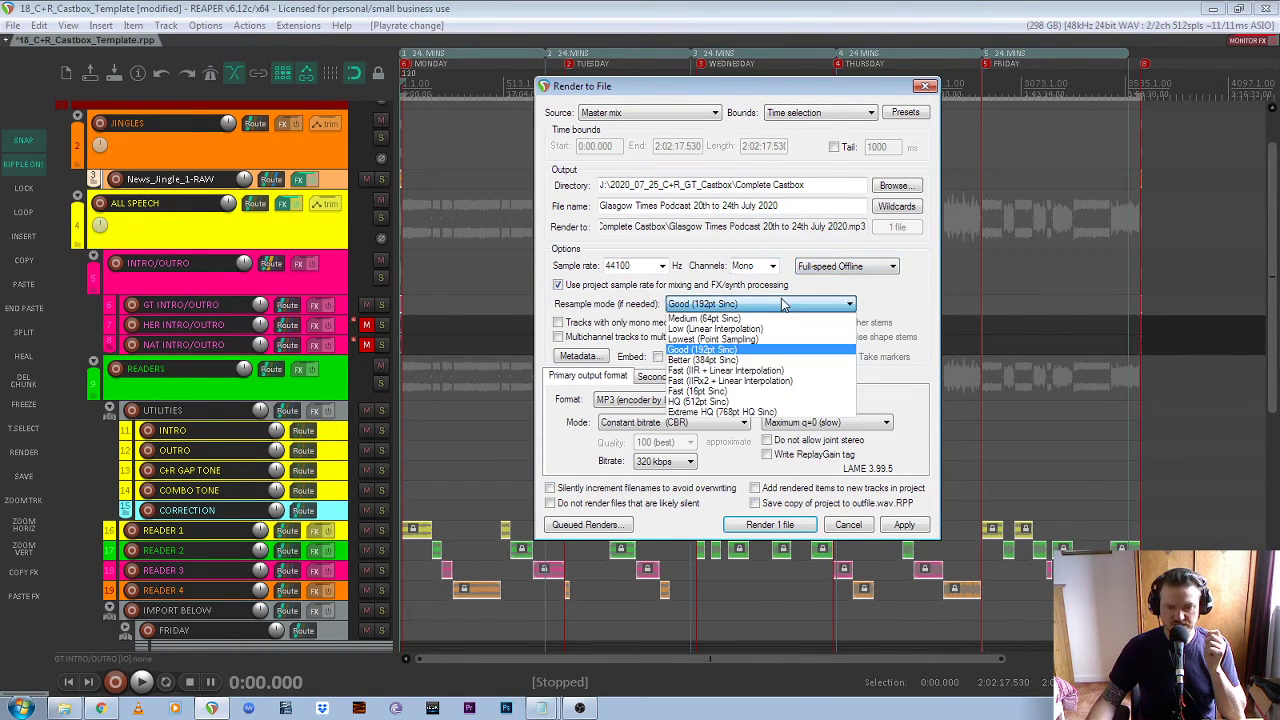
pyautogui.click(769, 412)
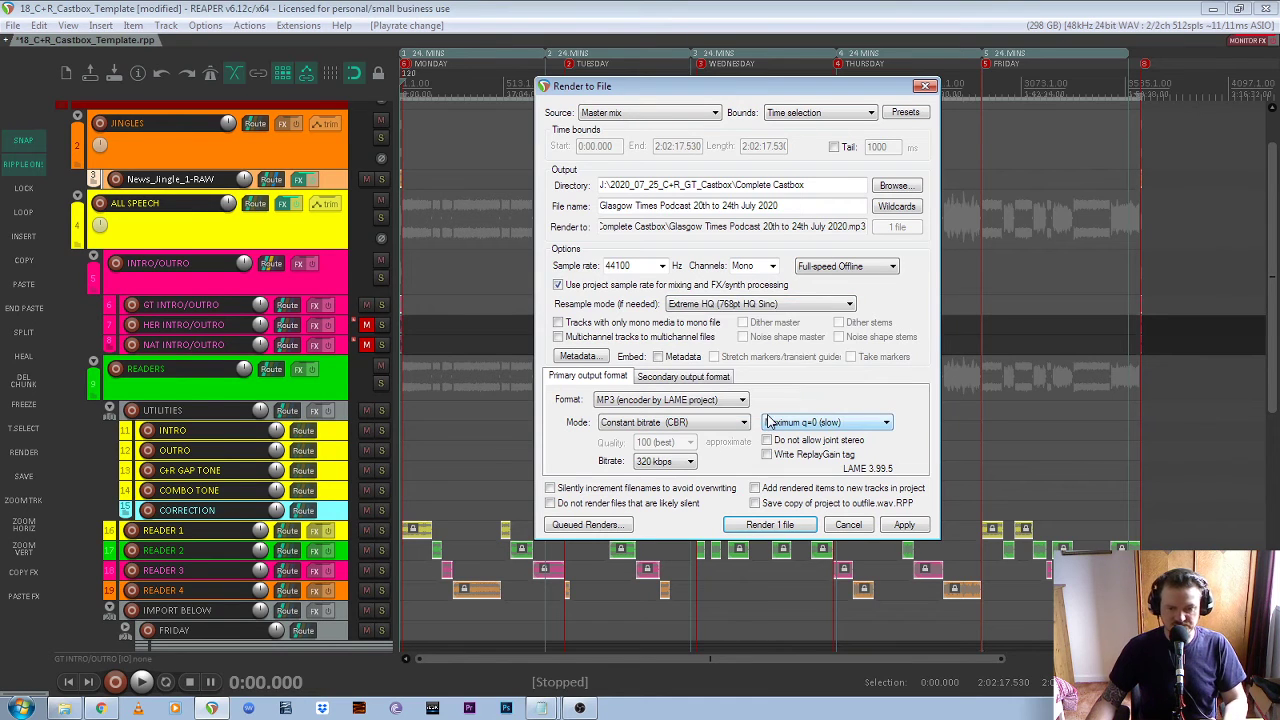
# Set the primary output format to MP3 with Constant bitrate (CBR), Maximum q=0 (slow) encoding and a 320 kbps bitrate
pyautogui.click(687, 400)
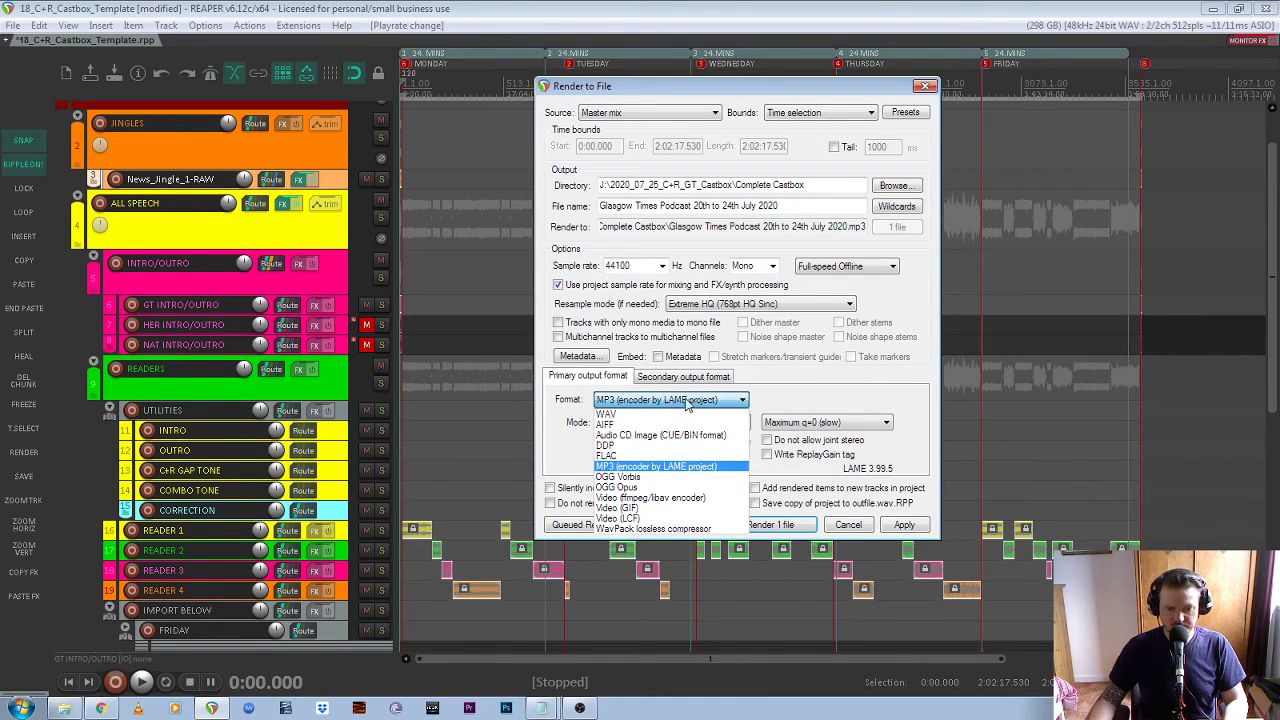
pyautogui.click(659, 468)
pyautogui.click(686, 424)
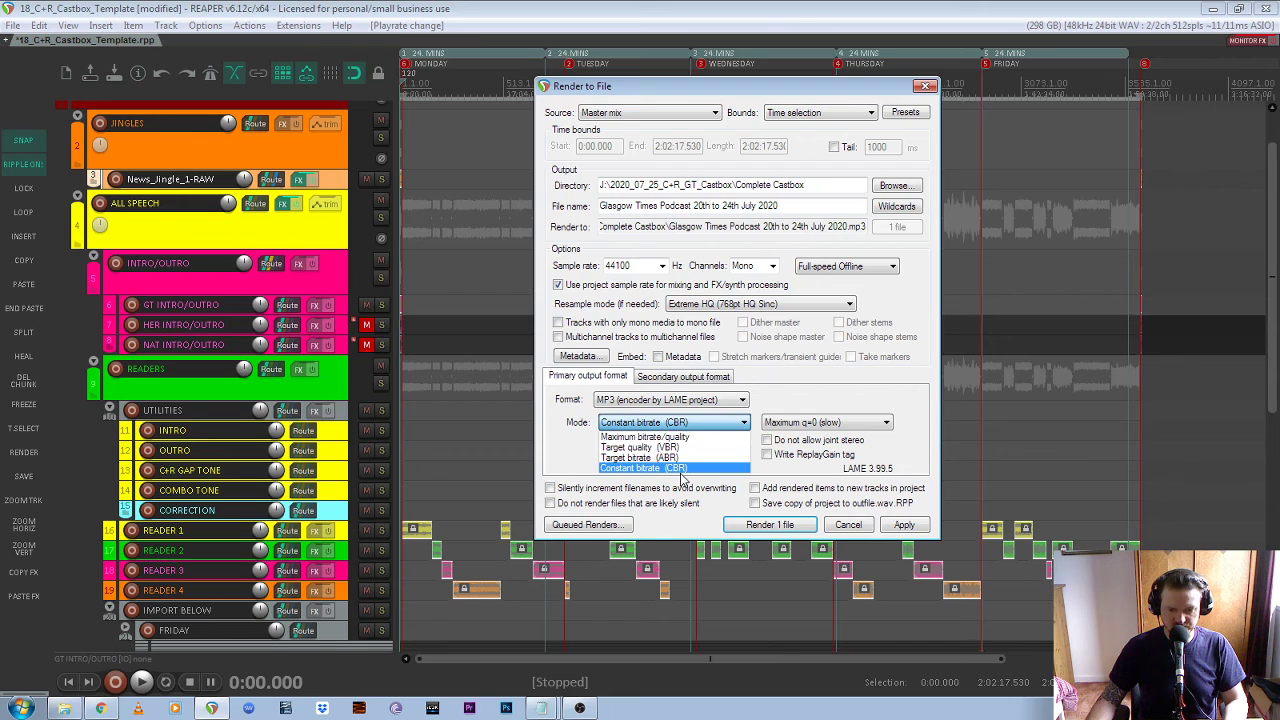
pyautogui.click(682, 468)
pyautogui.click(812, 424)
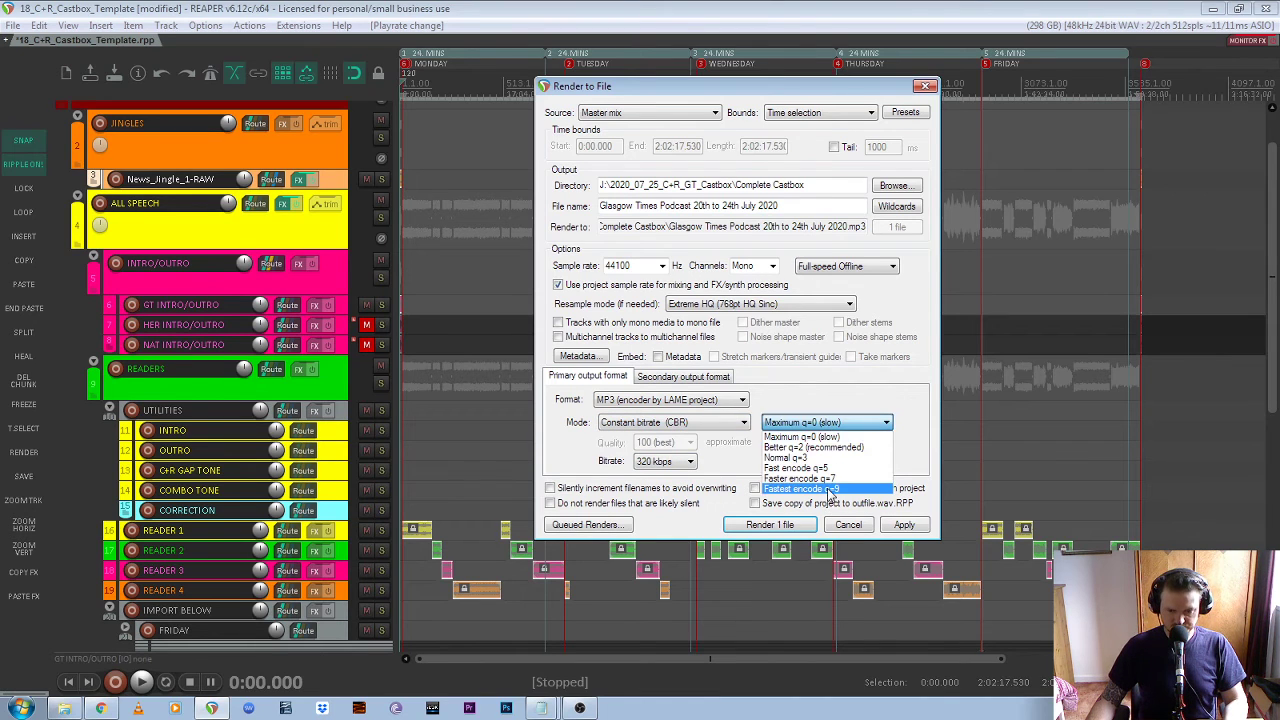
pyautogui.click(828, 438)
pyautogui.click(686, 463)
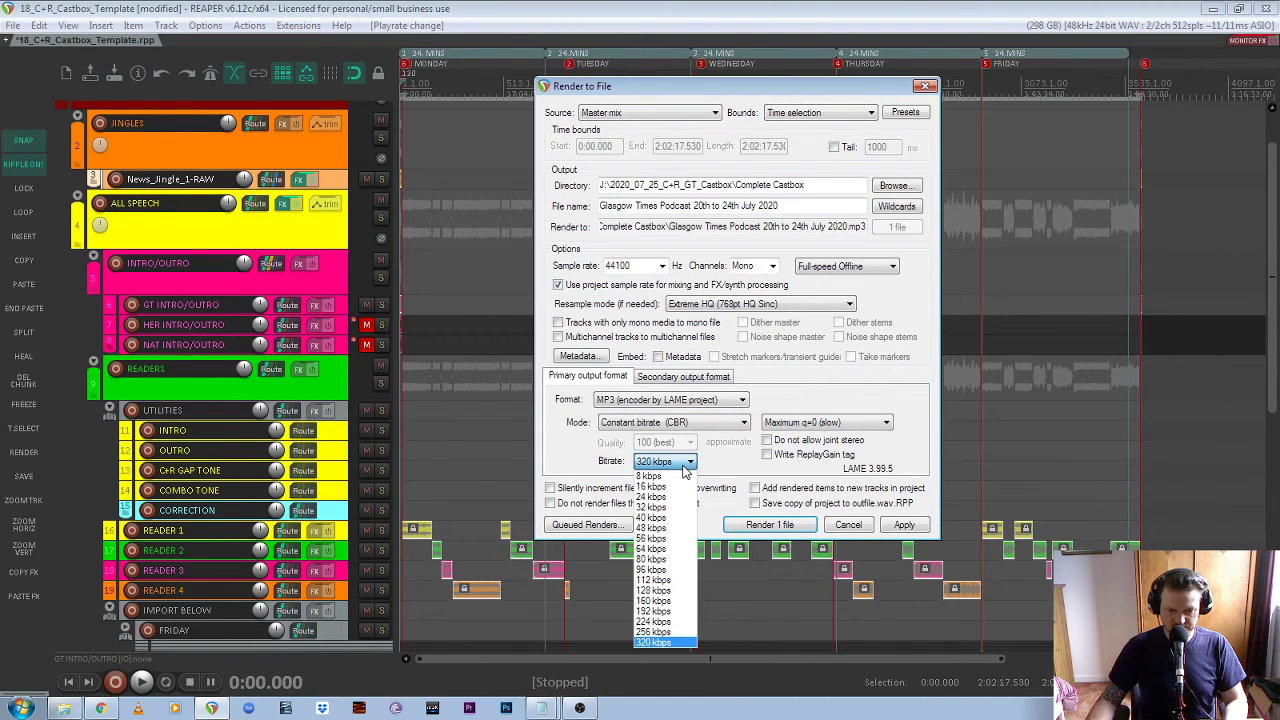
pyautogui.click(662, 642)
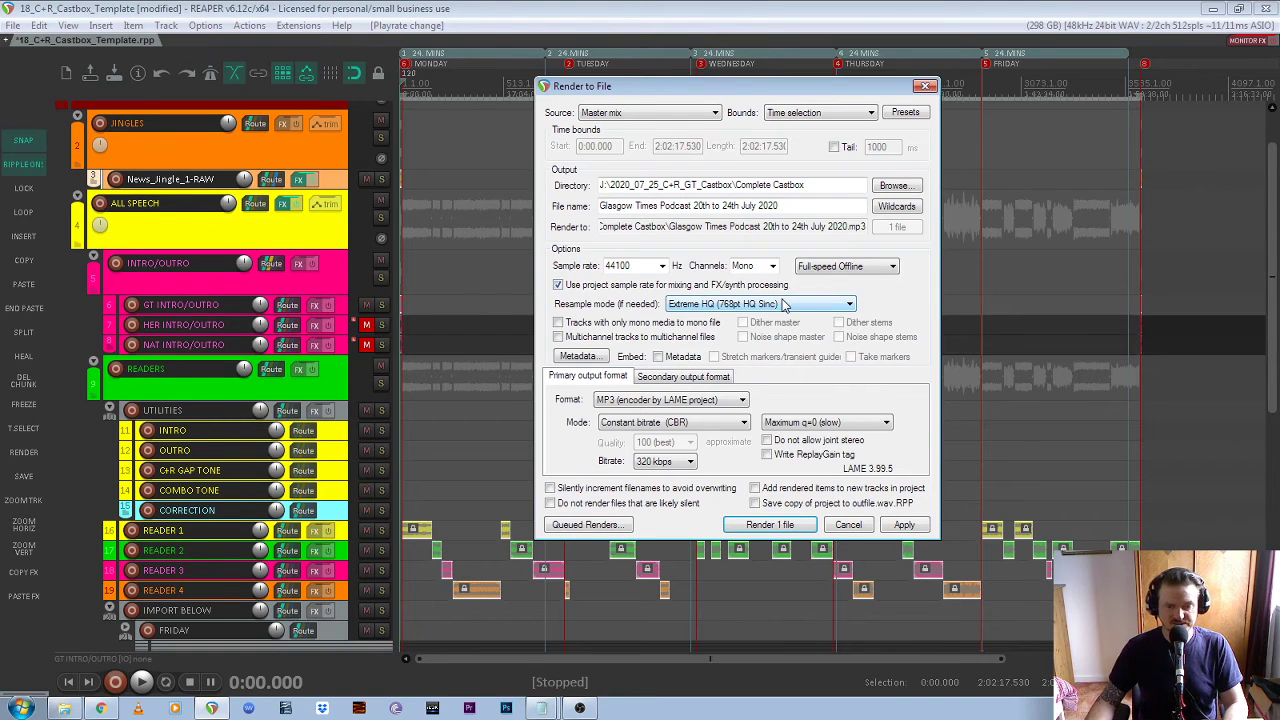
# Render the podcast file and check for the MP3 in the Complete Castbox folder
pyautogui.click(768, 526)
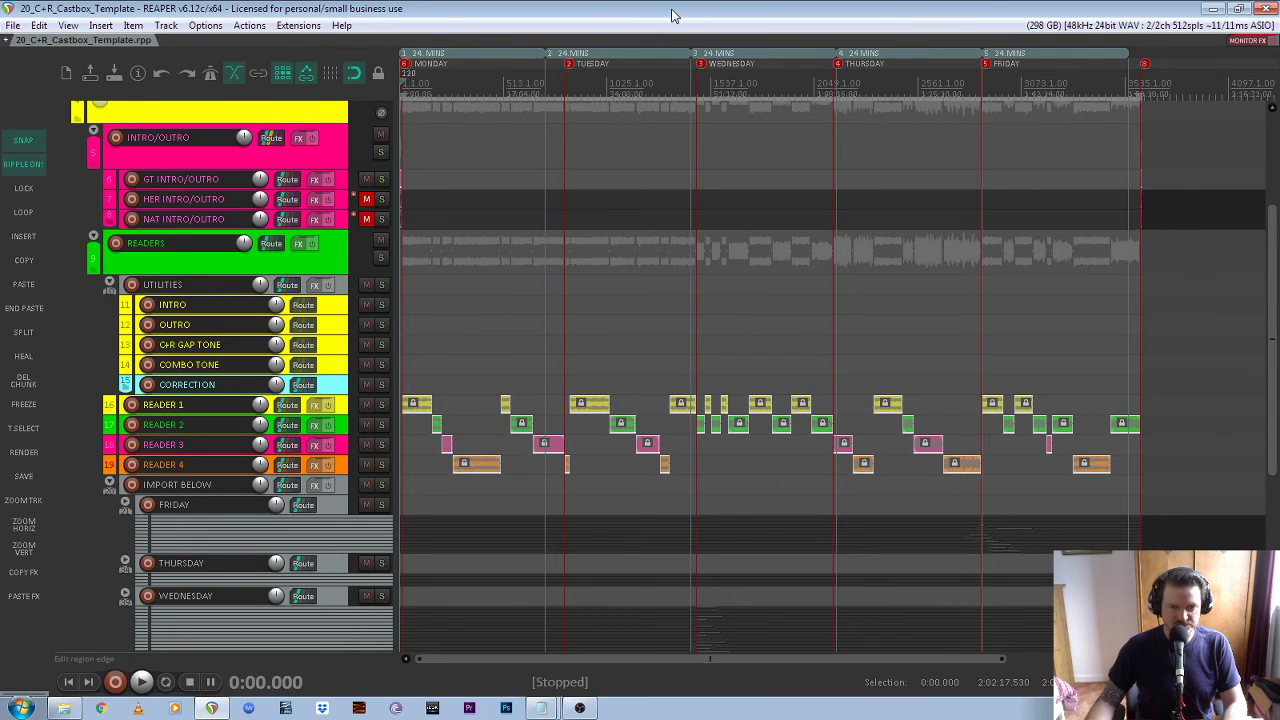
pyautogui.click(64, 708)
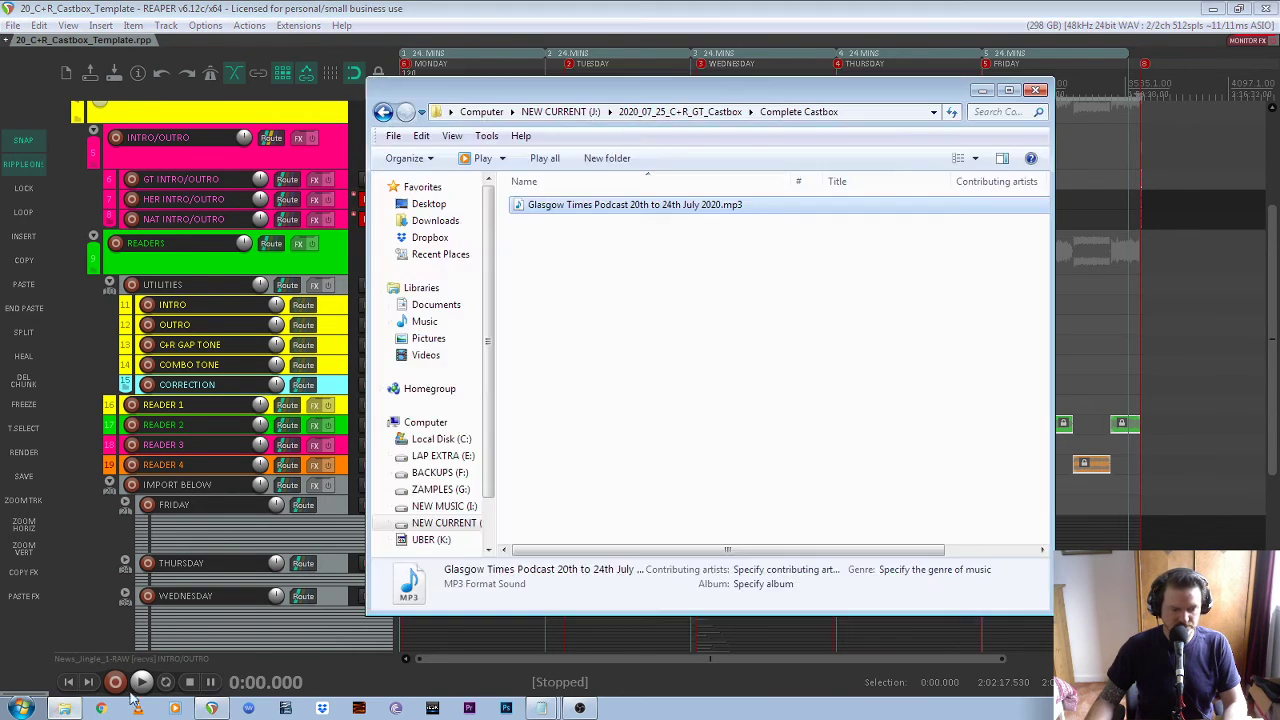
pyautogui.click(674, 321)
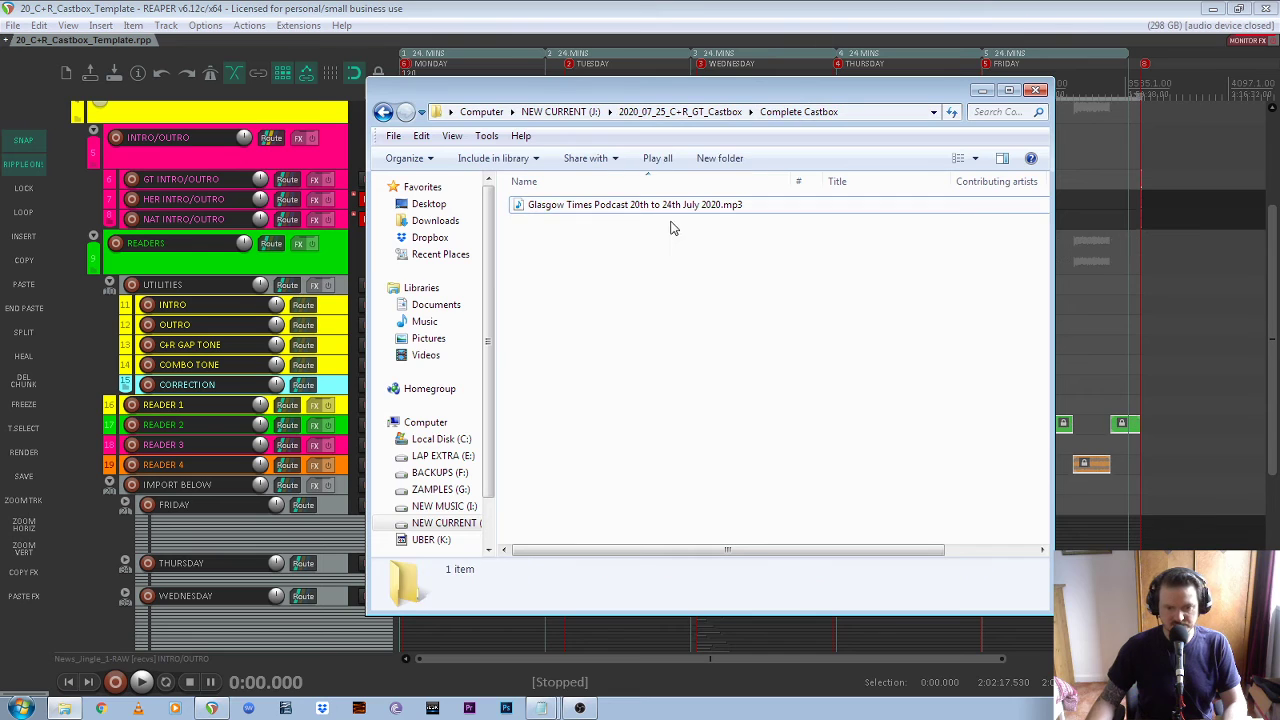
pyautogui.click(808, 18)
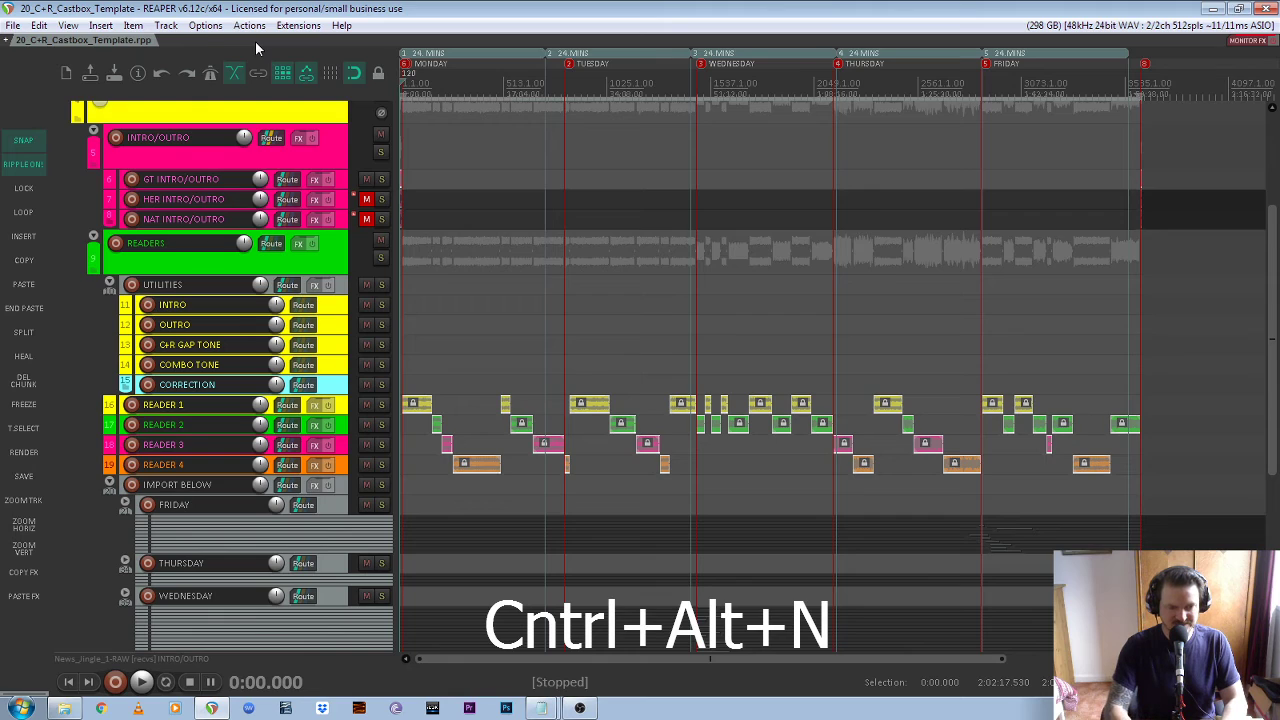
# Create a new project tab containing a single empty track
pyautogui.hotkey('ctrl', 'alt', 'n')
pyautogui.click(270, 135)
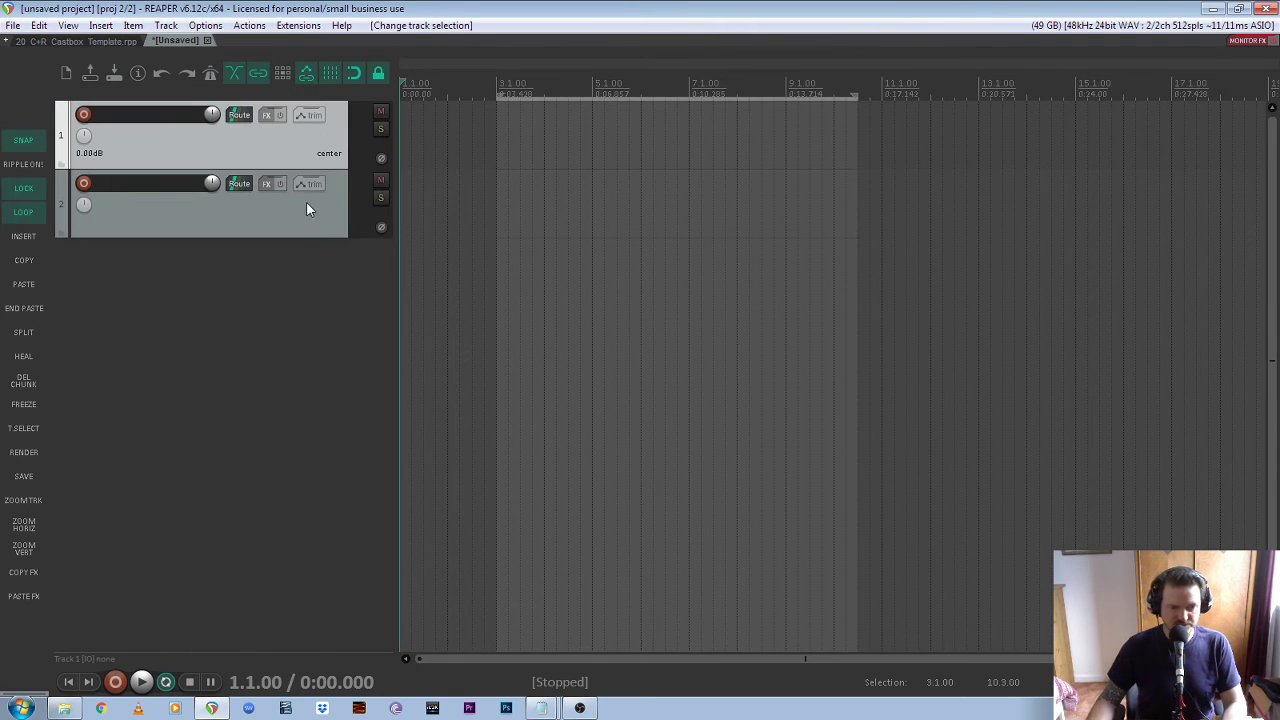
pyautogui.click(314, 222)
pyautogui.press('Delete')
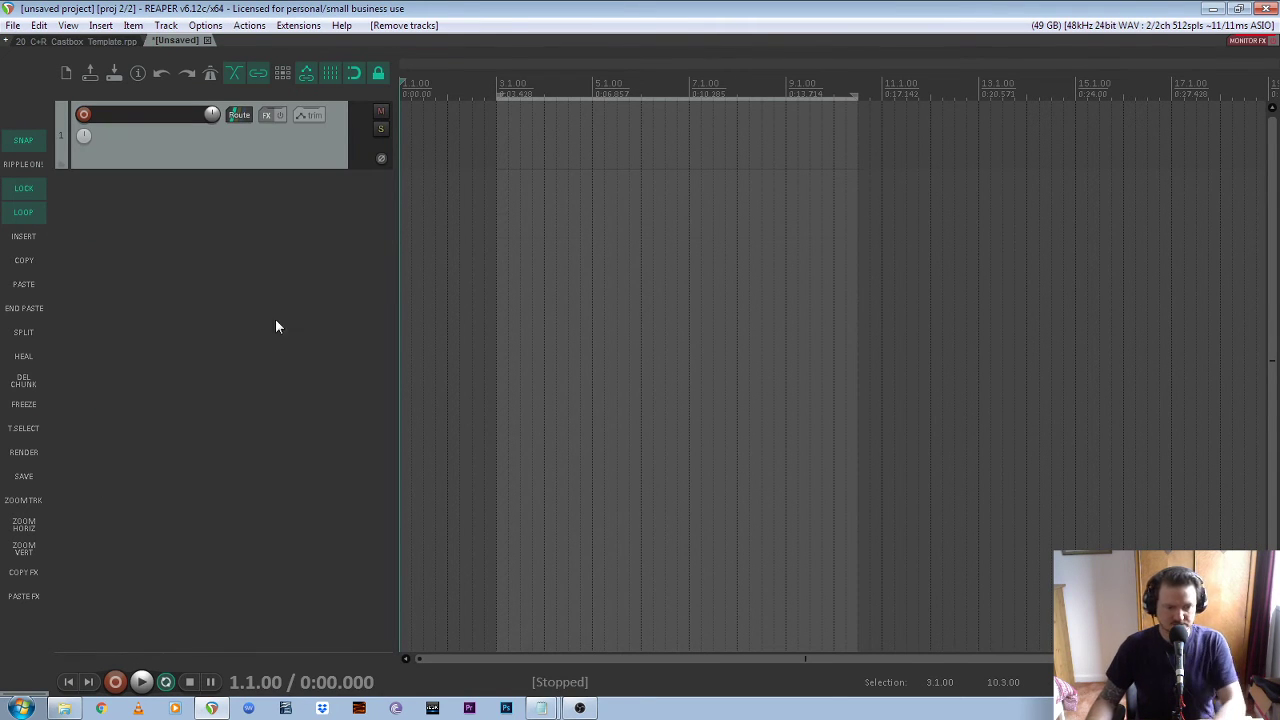
# Import Glasgow Times Podcast 20th to 24th July 2020.mp3 from the Complete Castbox folder onto the empty track at bar 3
pyautogui.click(64, 708)
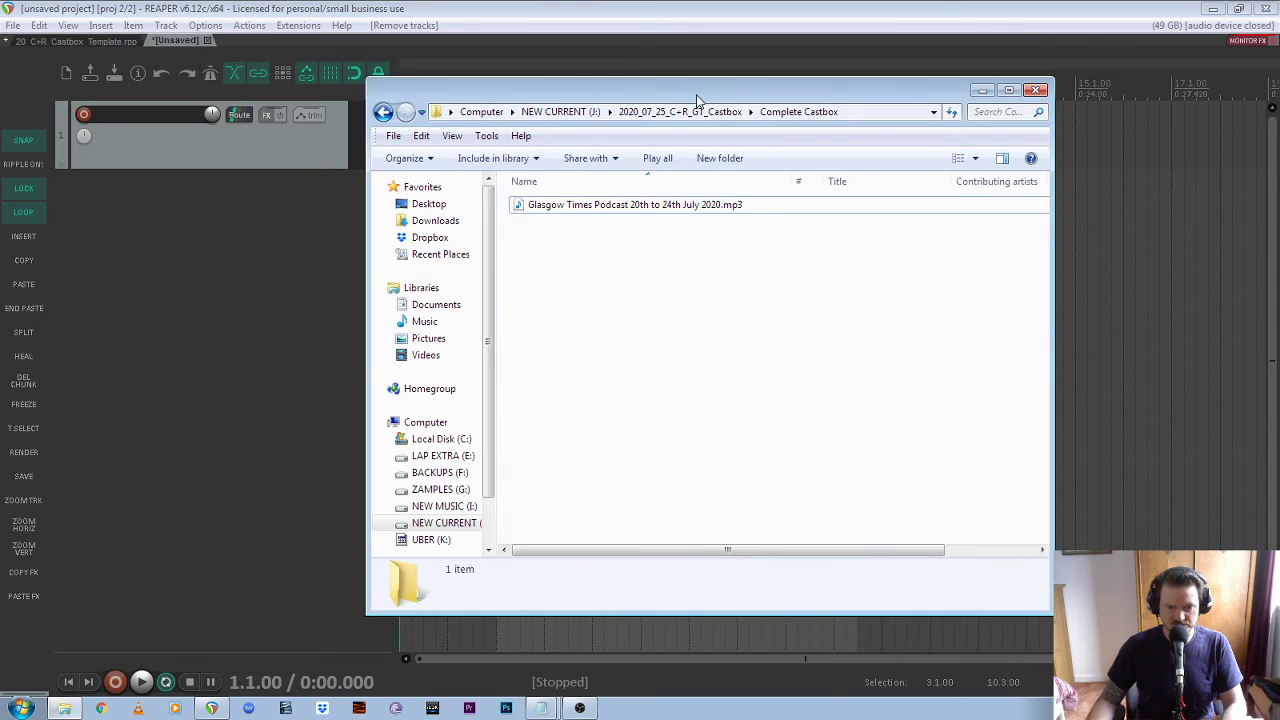
pyautogui.moveTo(699, 88); pyautogui.dragTo(1103, 118)
pyautogui.click(1062, 236)
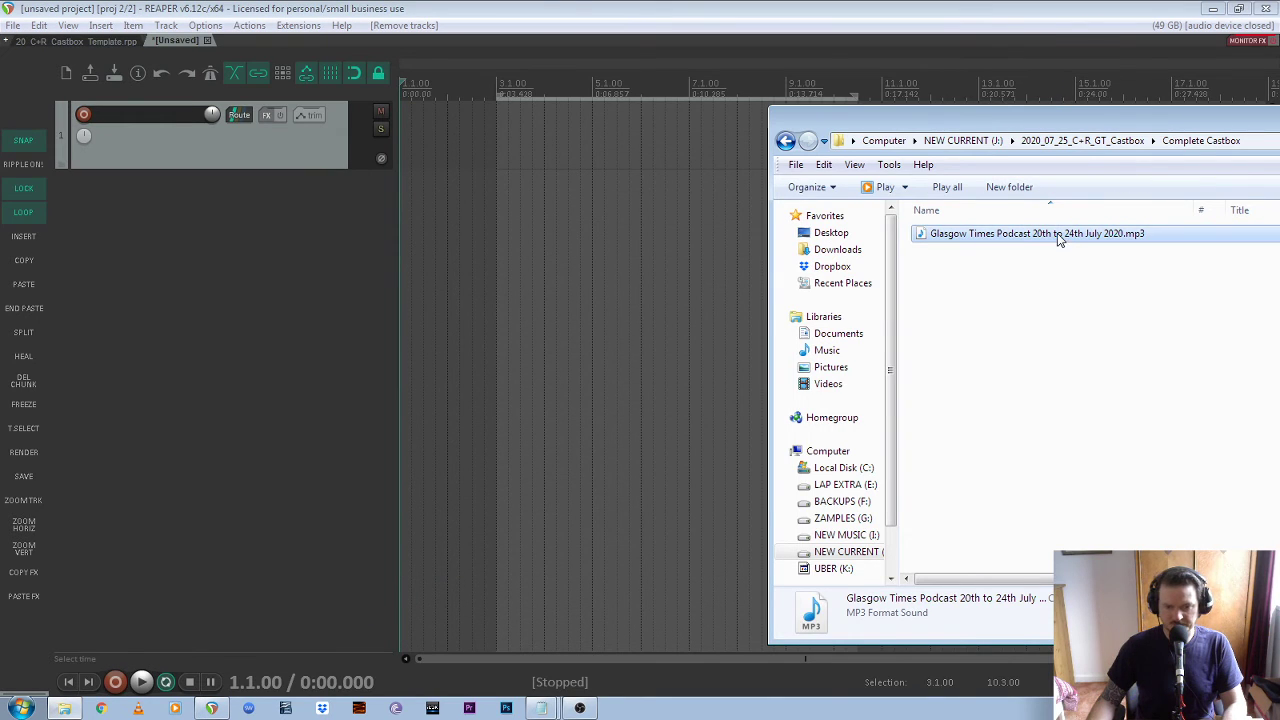
pyautogui.moveTo(1060, 238); pyautogui.dragTo(500, 122)
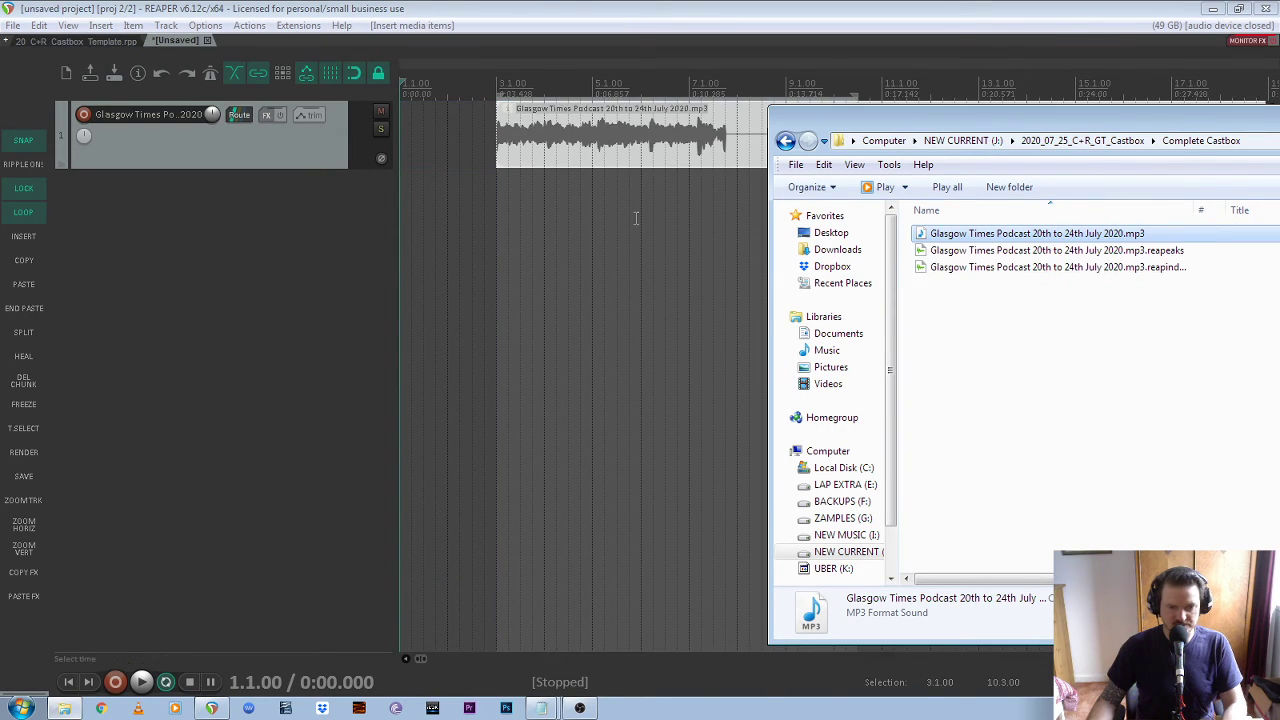
pyautogui.moveTo(1201, 122); pyautogui.dragTo(747, 147)
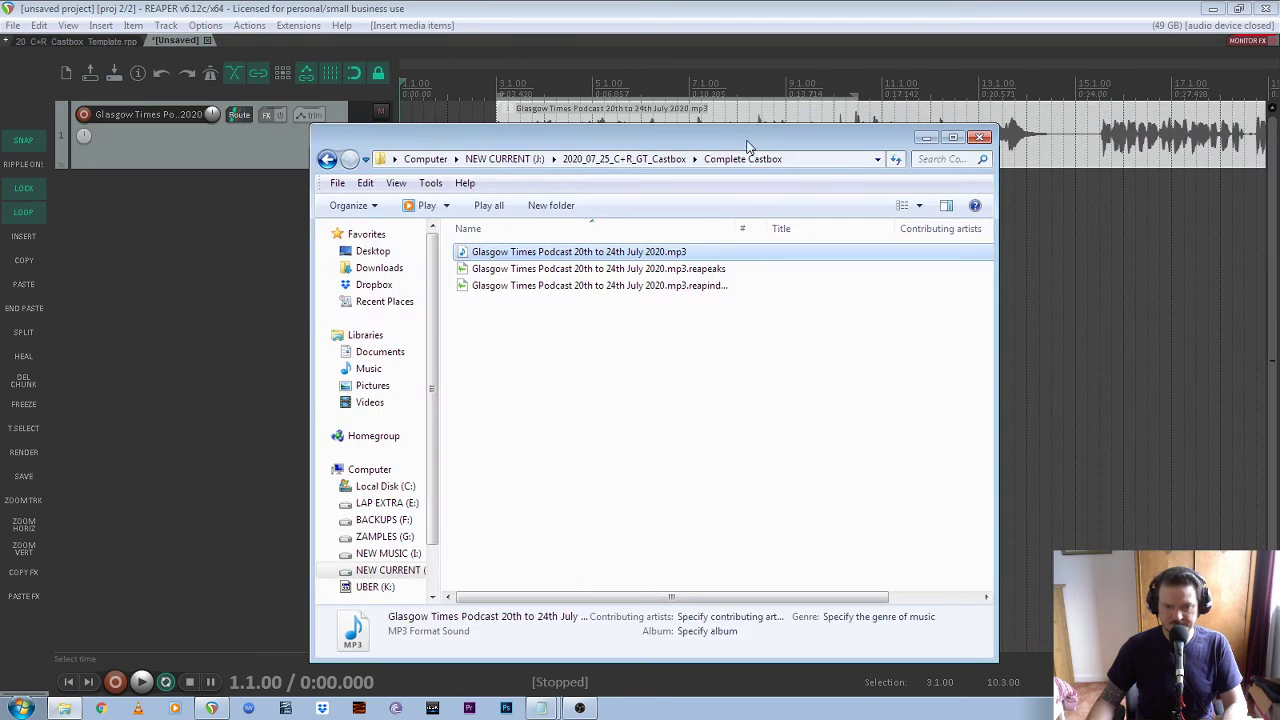
# Put the file browser away, select the podcast track and enlarge it vertically to fill the arrange view
pyautogui.click(872, 13)
pyautogui.click(290, 165)
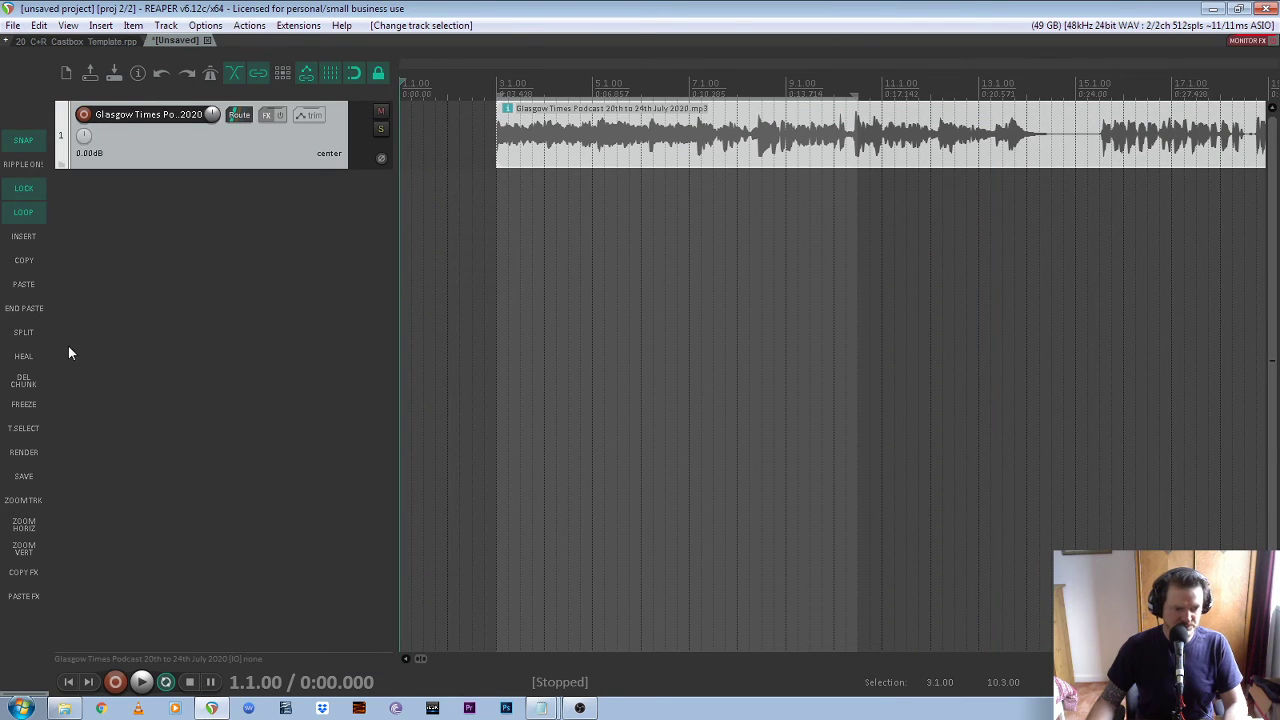
pyautogui.click(23, 500)
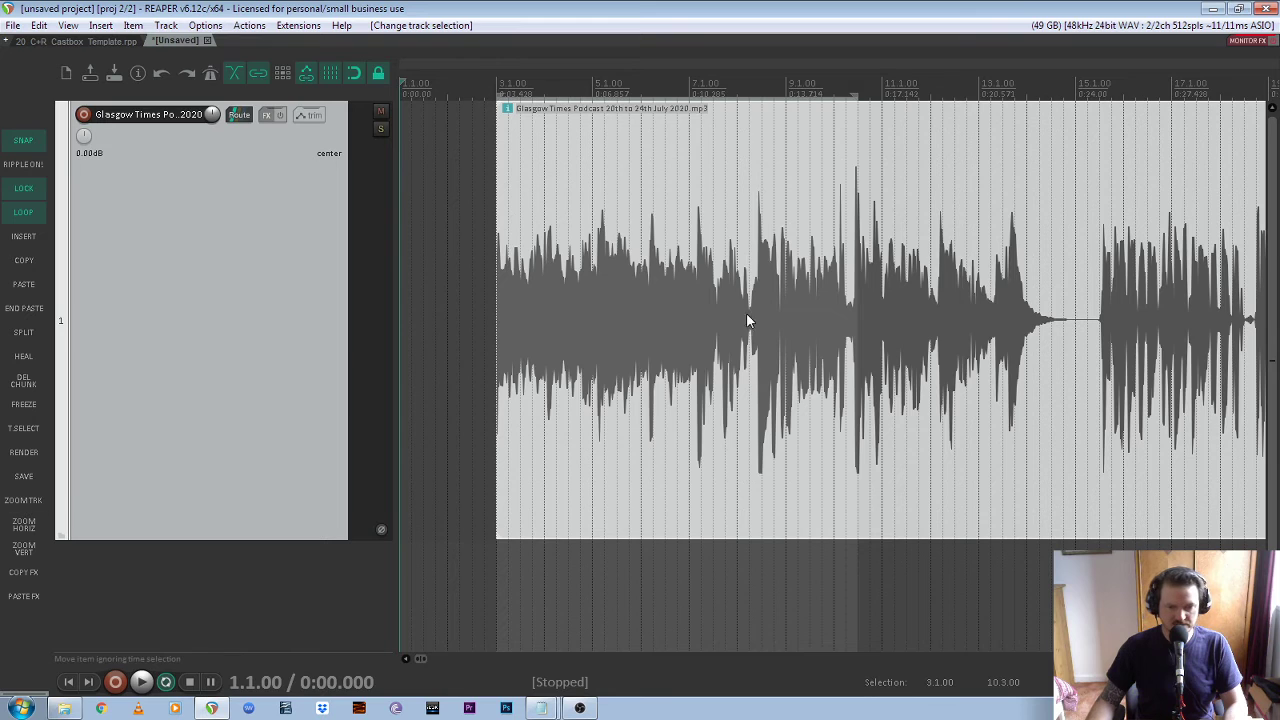
pyautogui.scroll(-4, 650, 305)
pyautogui.scroll(-3, 499, 263)
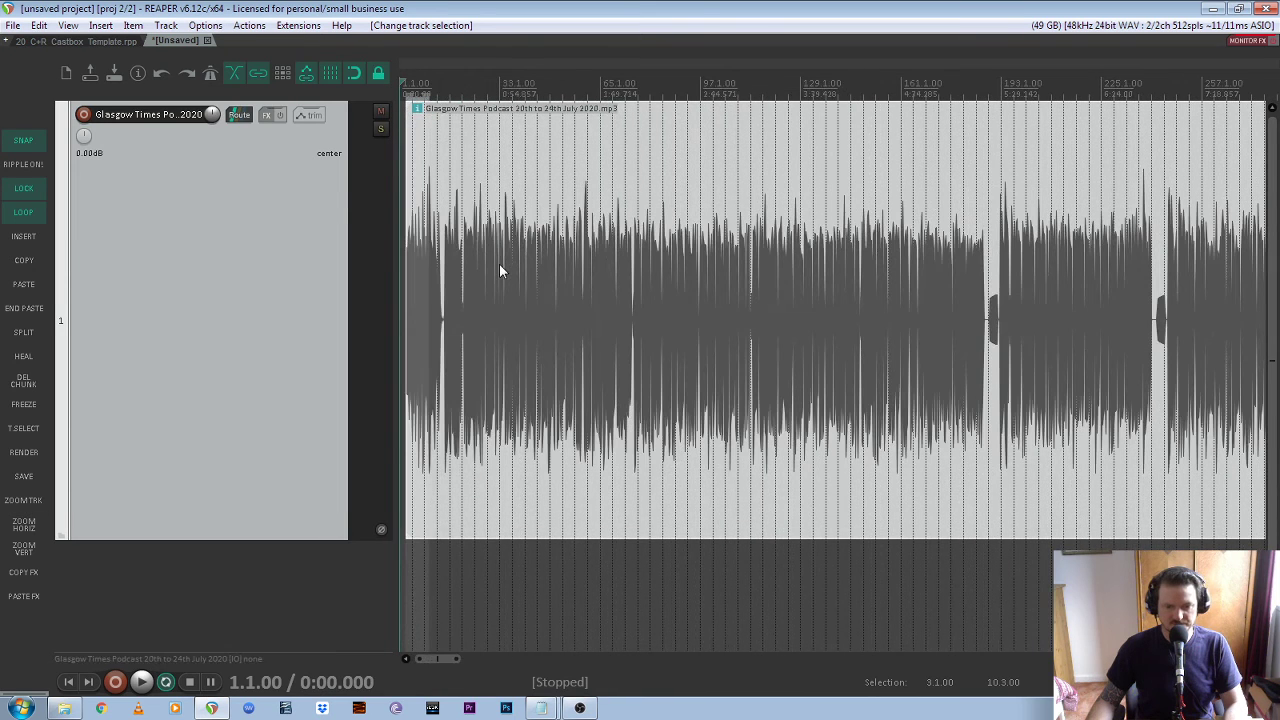
# Hide the grid lines and look over the podcast's waveform from its opening to the end of the item
pyautogui.click(331, 74)
pyautogui.scroll(-5, 537, 314)
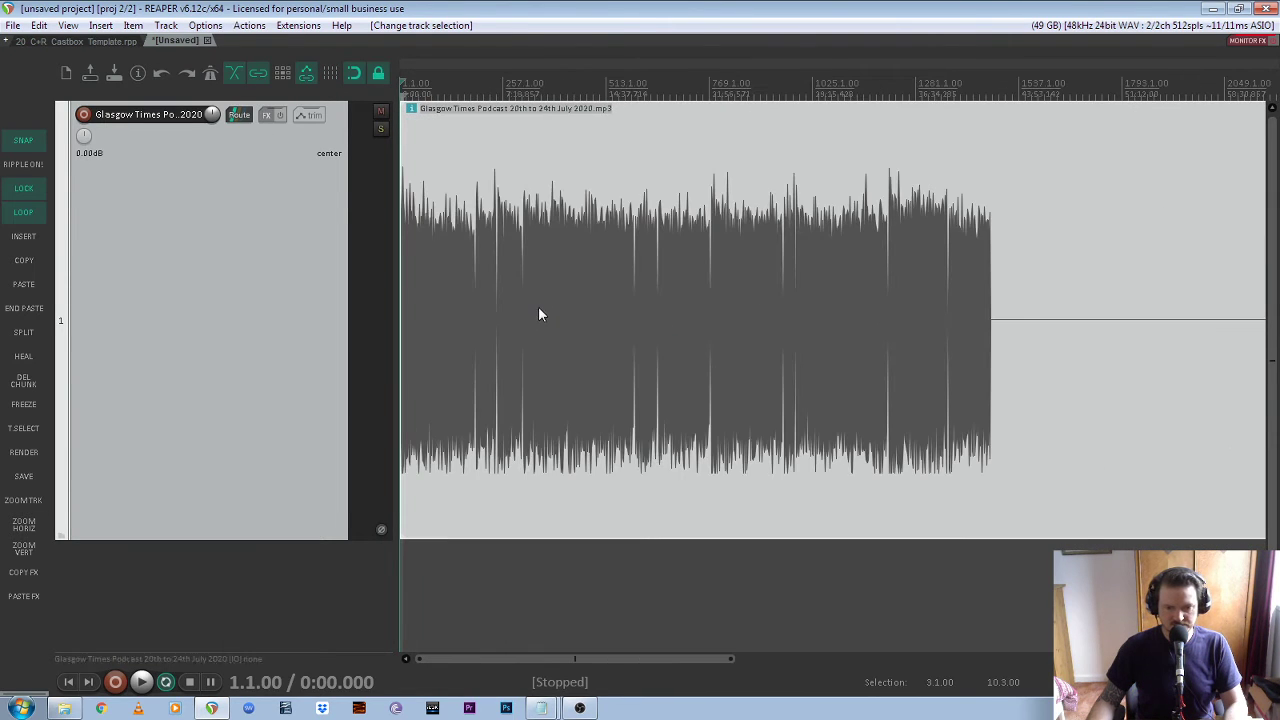
pyautogui.scroll(-3, 905, 315)
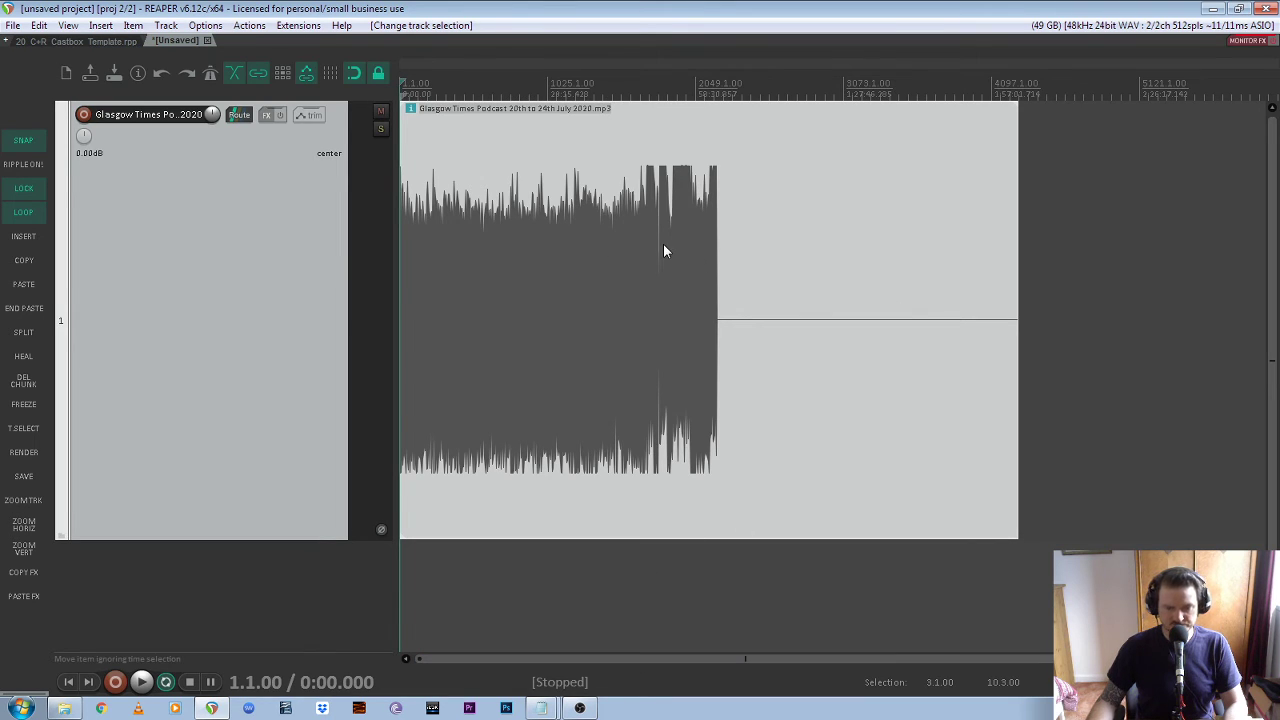
pyautogui.scroll(4, 540, 250)
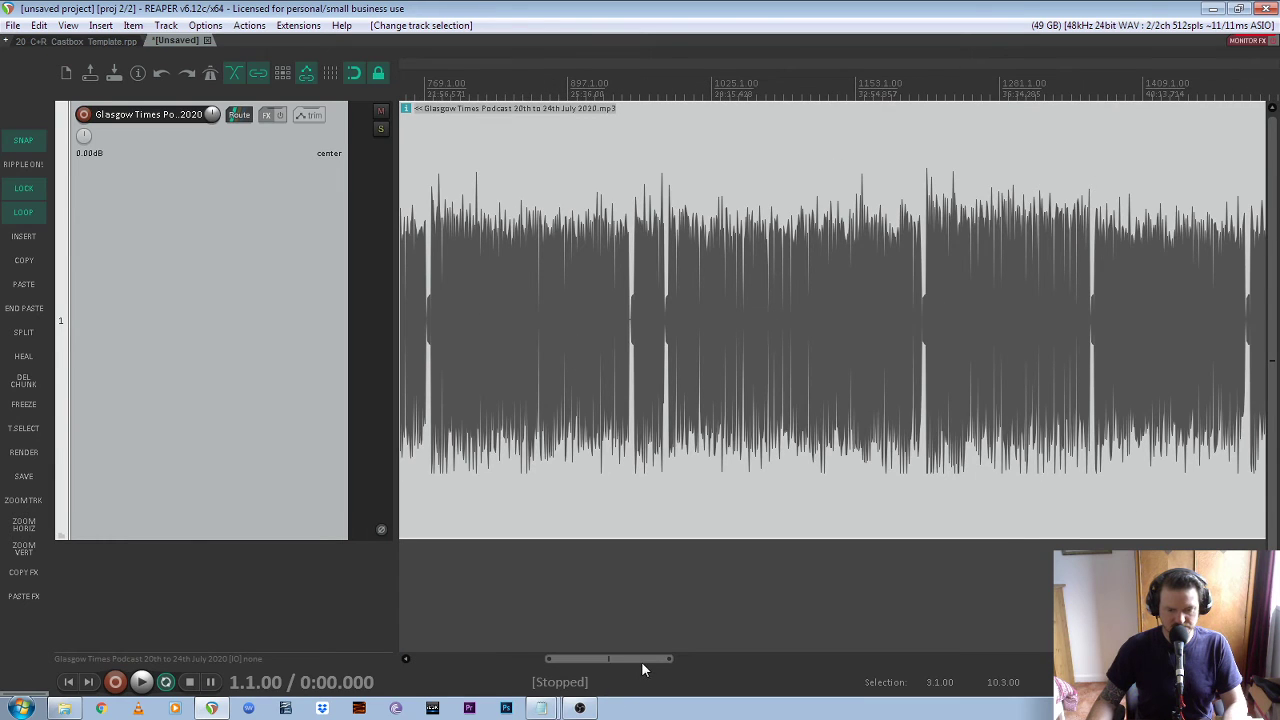
pyautogui.moveTo(641, 661); pyautogui.dragTo(515, 660)
pyautogui.scroll(6, 408, 220)
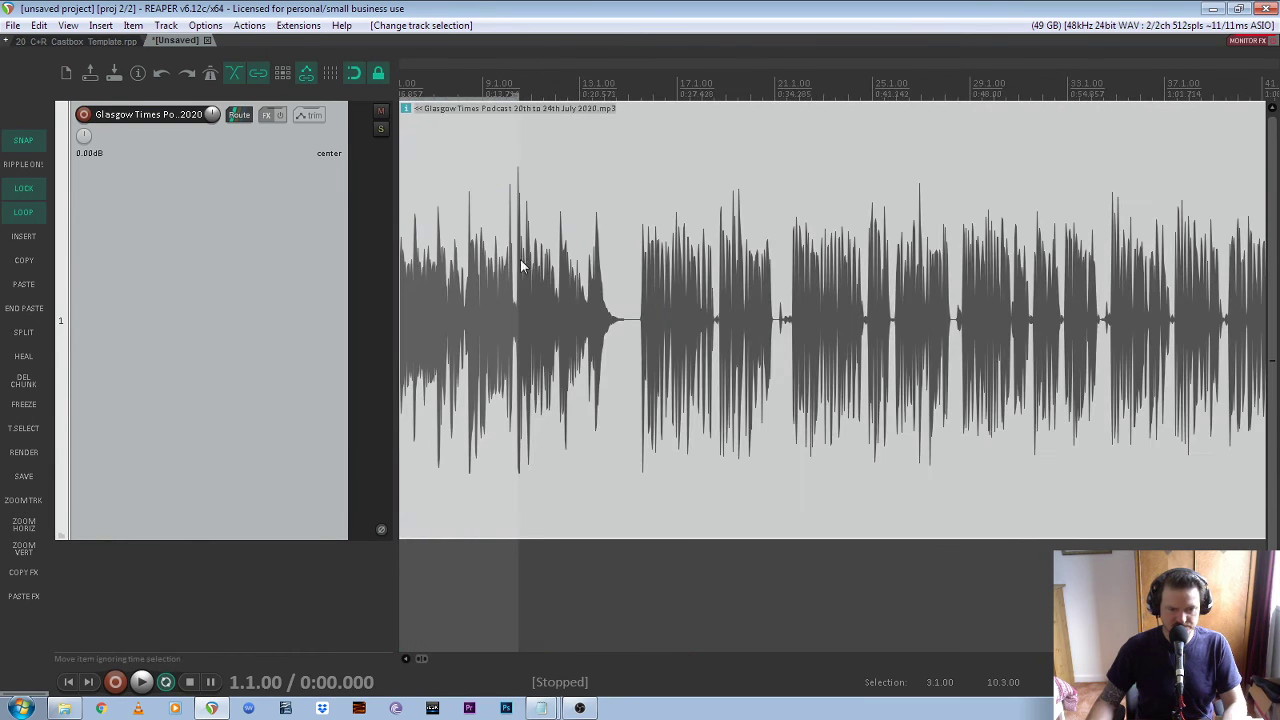
# Show the mixer and lower the master track's volume in its output settings
pyautogui.hotkey('ctrl', 'm')
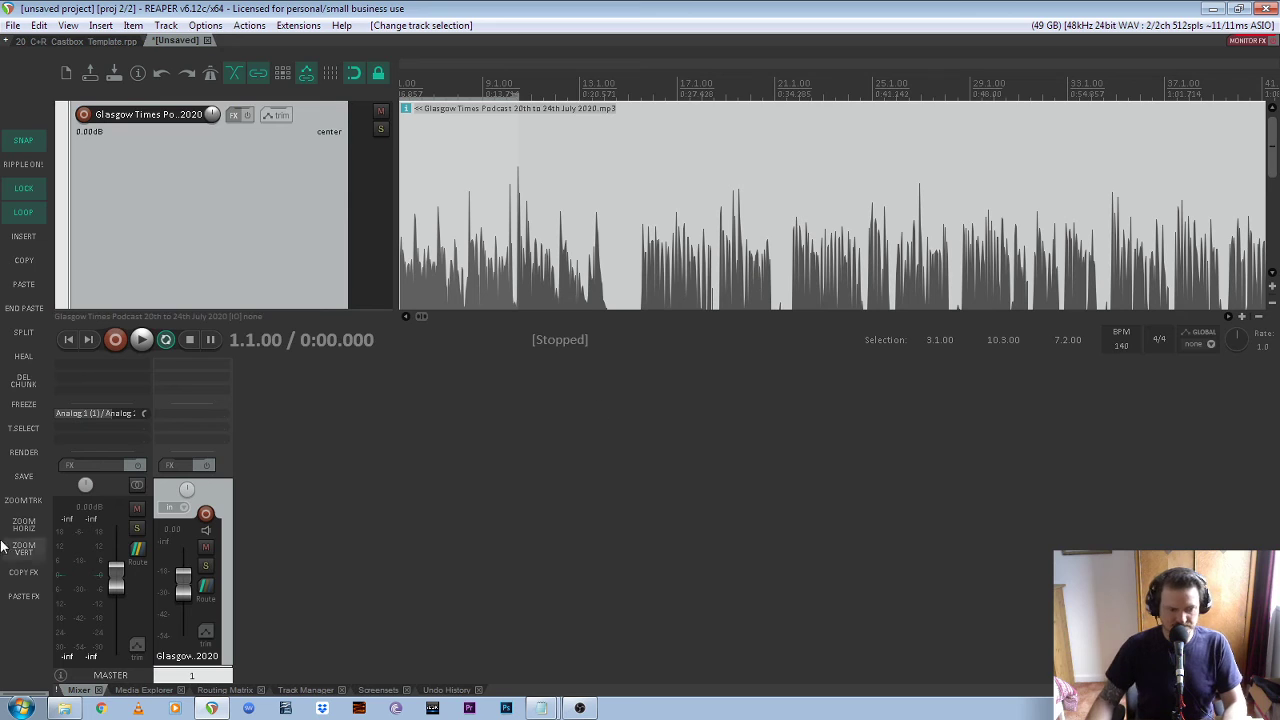
pyautogui.click(118, 587)
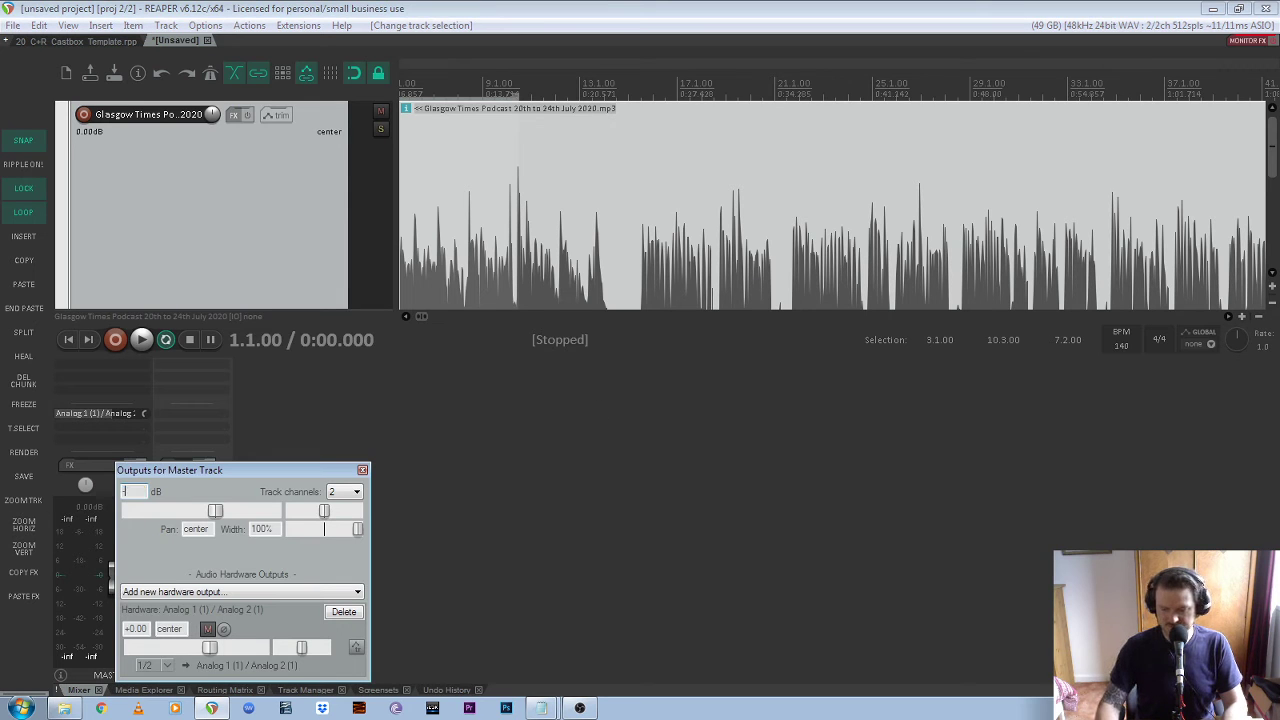
pyautogui.press('Escape')
# Hide the mixer and spot-check the podcast's intro music by playing it from the start and near its end
pyautogui.press('Home')
pyautogui.press('space')
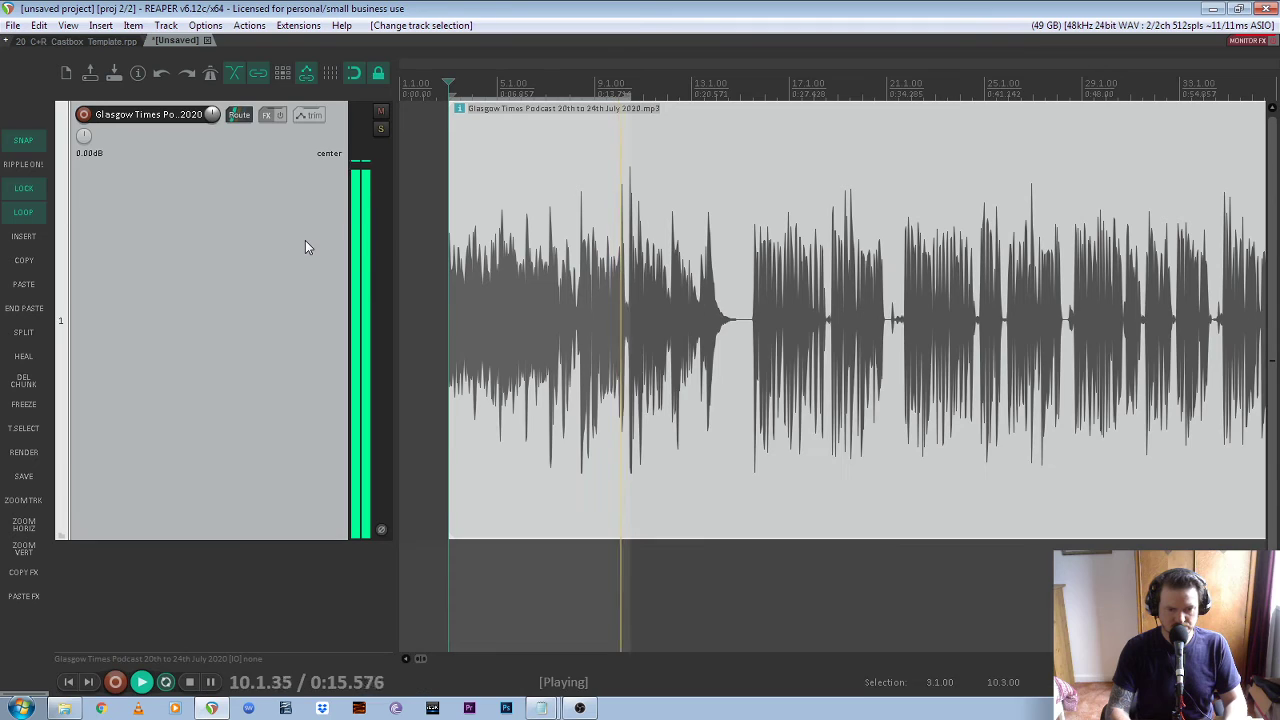
pyautogui.hotkey('ctrl', 'm')
pyautogui.scroll(-2, 510, 257)
pyautogui.press('space')
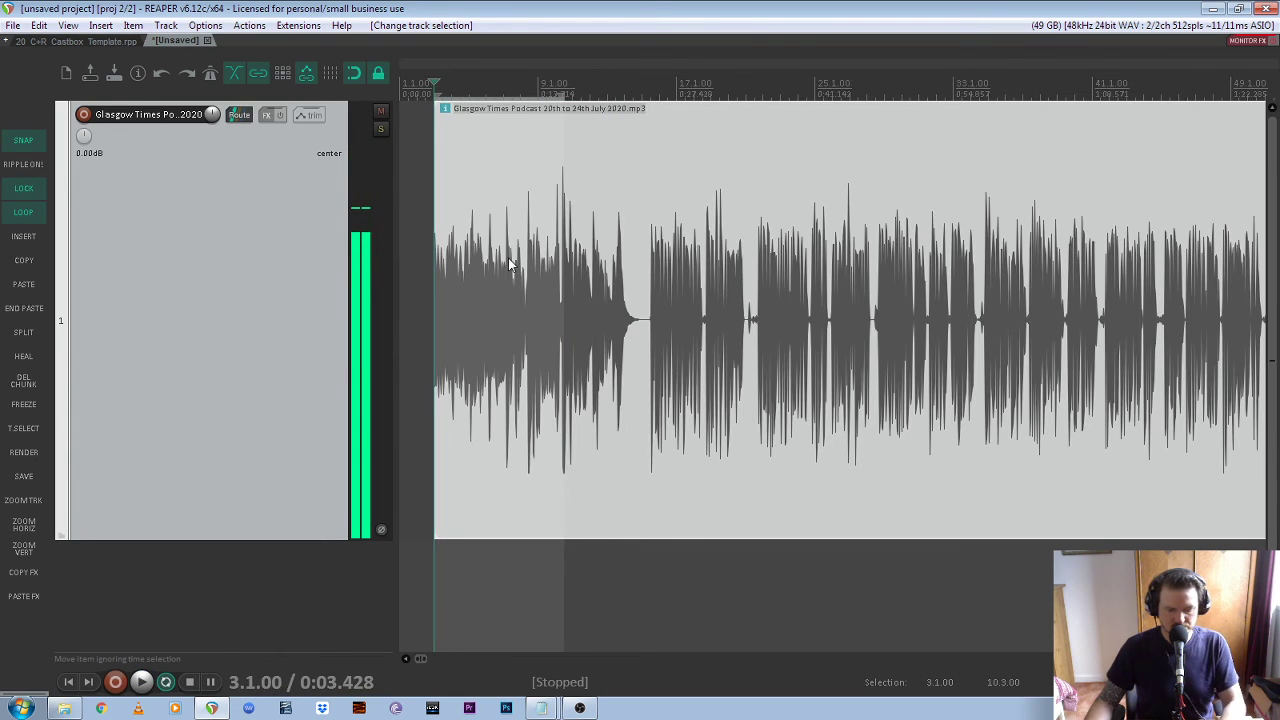
pyautogui.click(556, 163)
pyautogui.press('space')
pyautogui.click(598, 86)
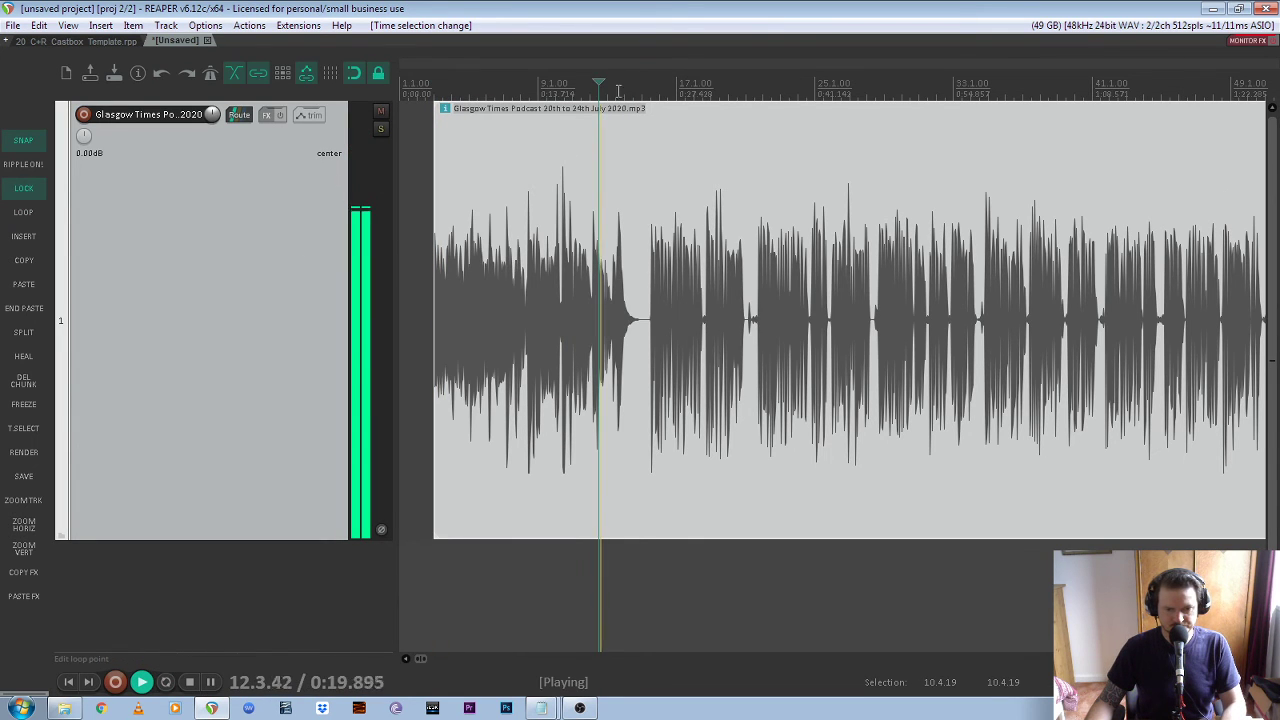
pyautogui.scroll(2, 612, 90)
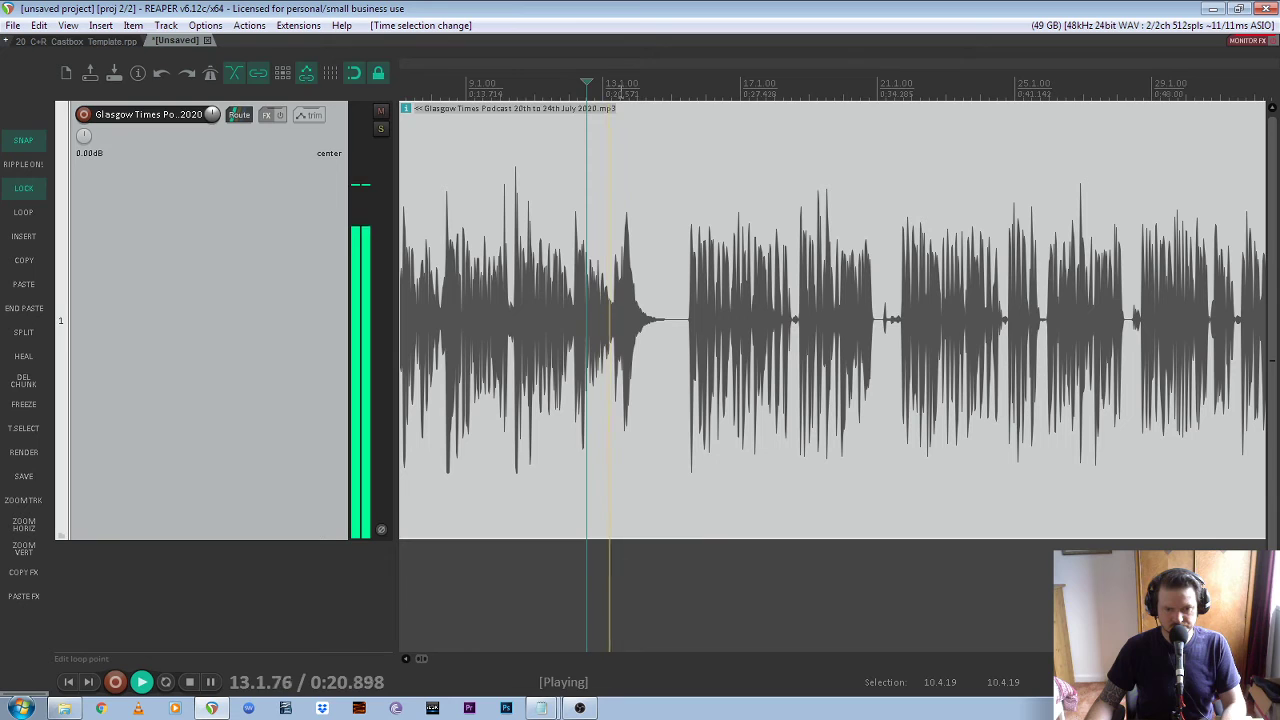
# Play the opening speech after the intro music and check it at a few points between bars 15 and 21
pyautogui.click(686, 88)
pyautogui.scroll(-2, 714, 178)
pyautogui.scroll(3, 590, 277)
pyautogui.press('space')
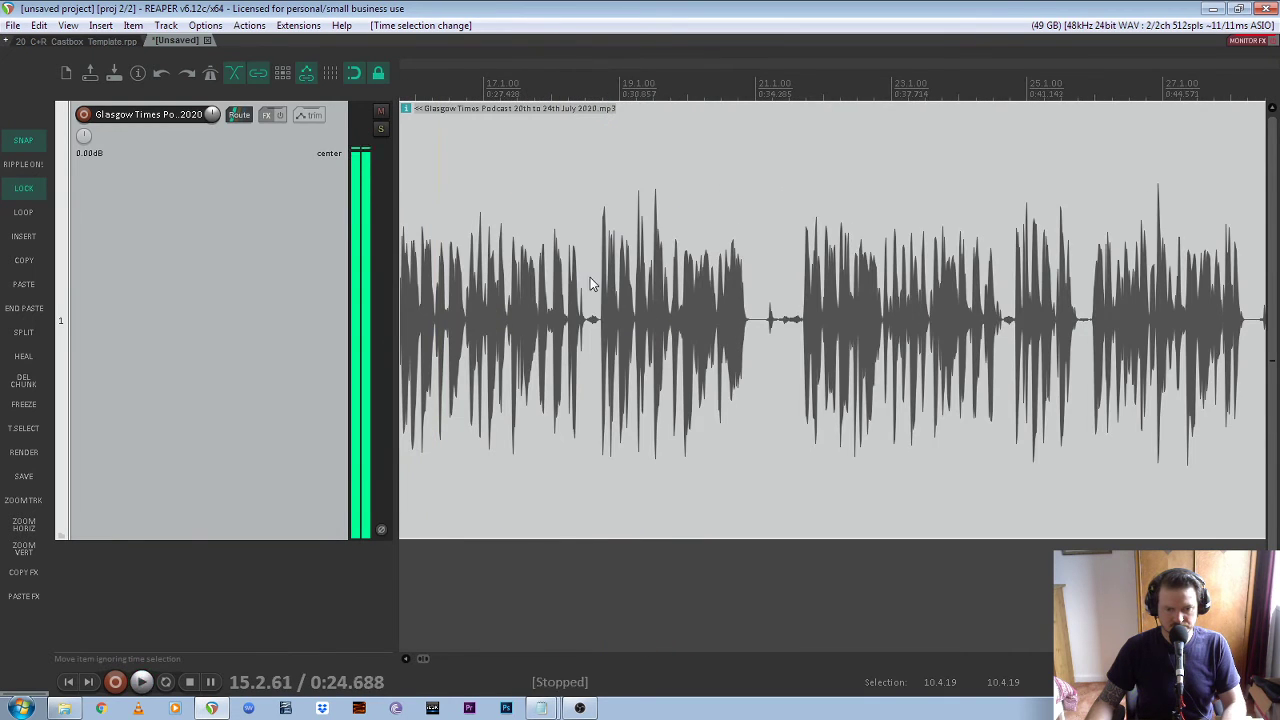
pyautogui.press('space')
pyautogui.scroll(-1, 734, 296)
pyautogui.scroll(1, 704, 291)
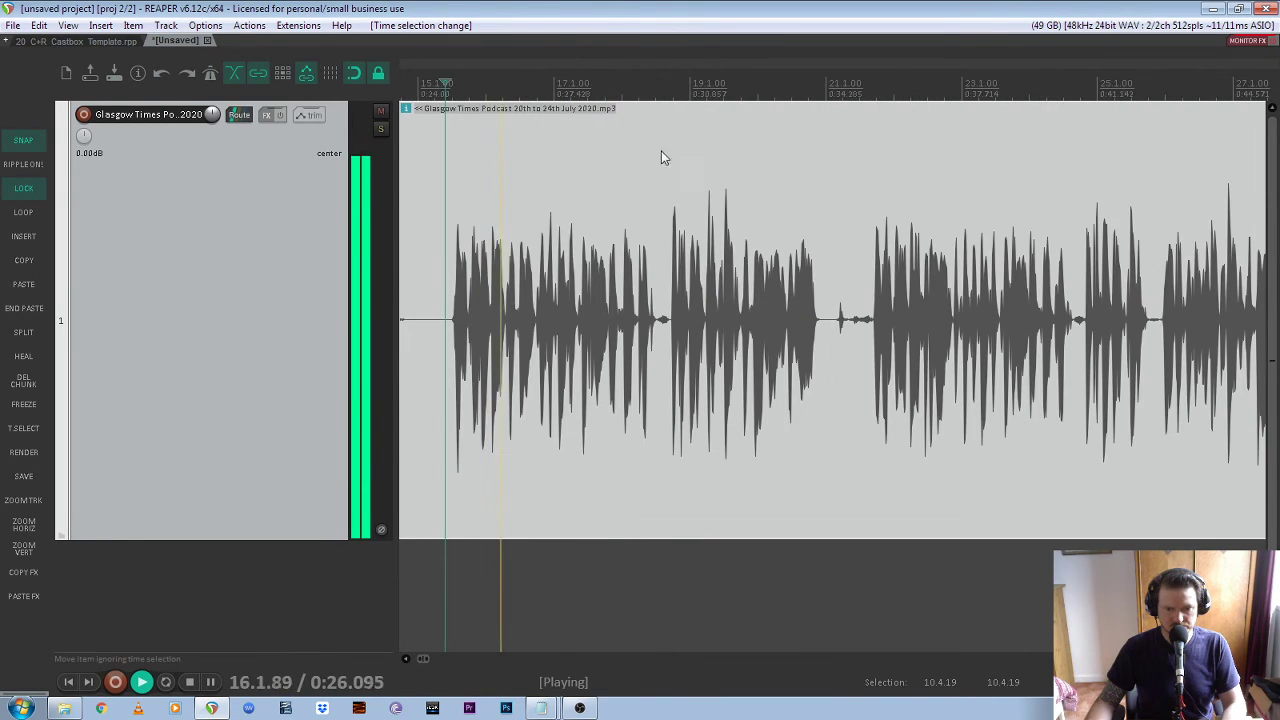
pyautogui.click(811, 89)
pyautogui.scroll(-5, 655, 167)
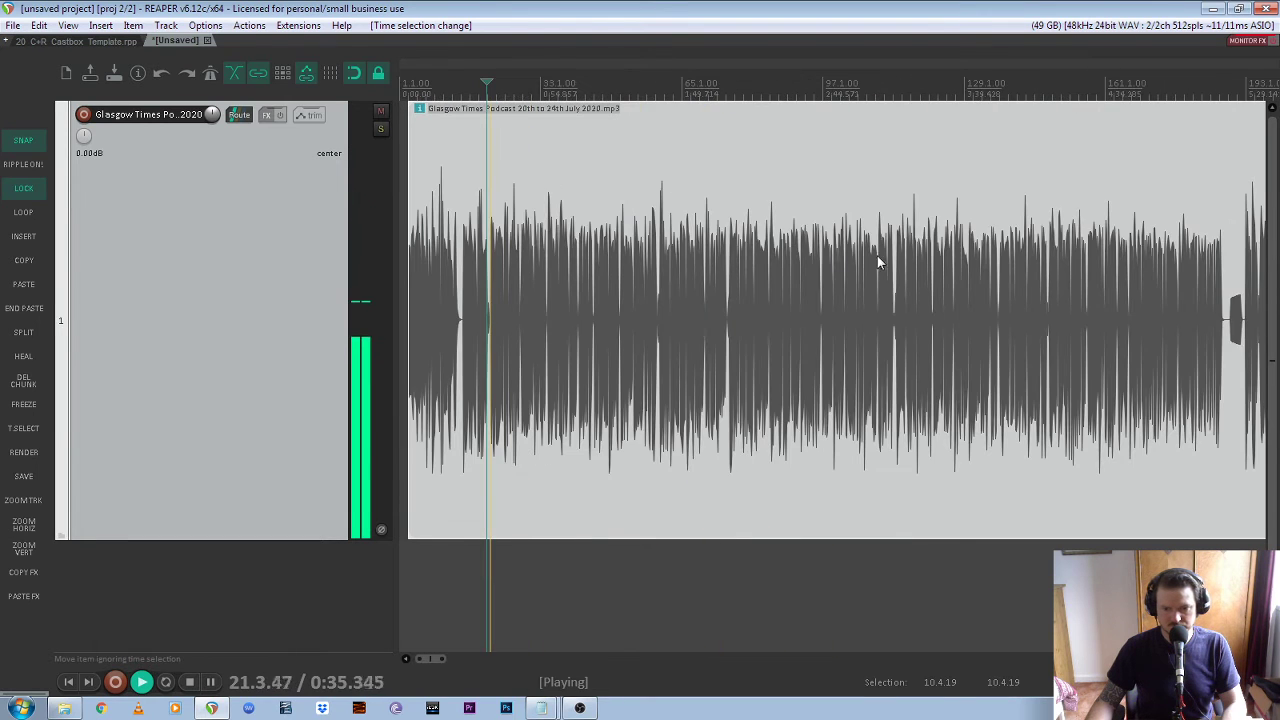
pyautogui.press('space')
# Check the first separator sound near bar 190 by playing the speech before it, the sound and the speech after it
pyautogui.scroll(2, 730, 280)
pyautogui.scroll(4, 637, 331)
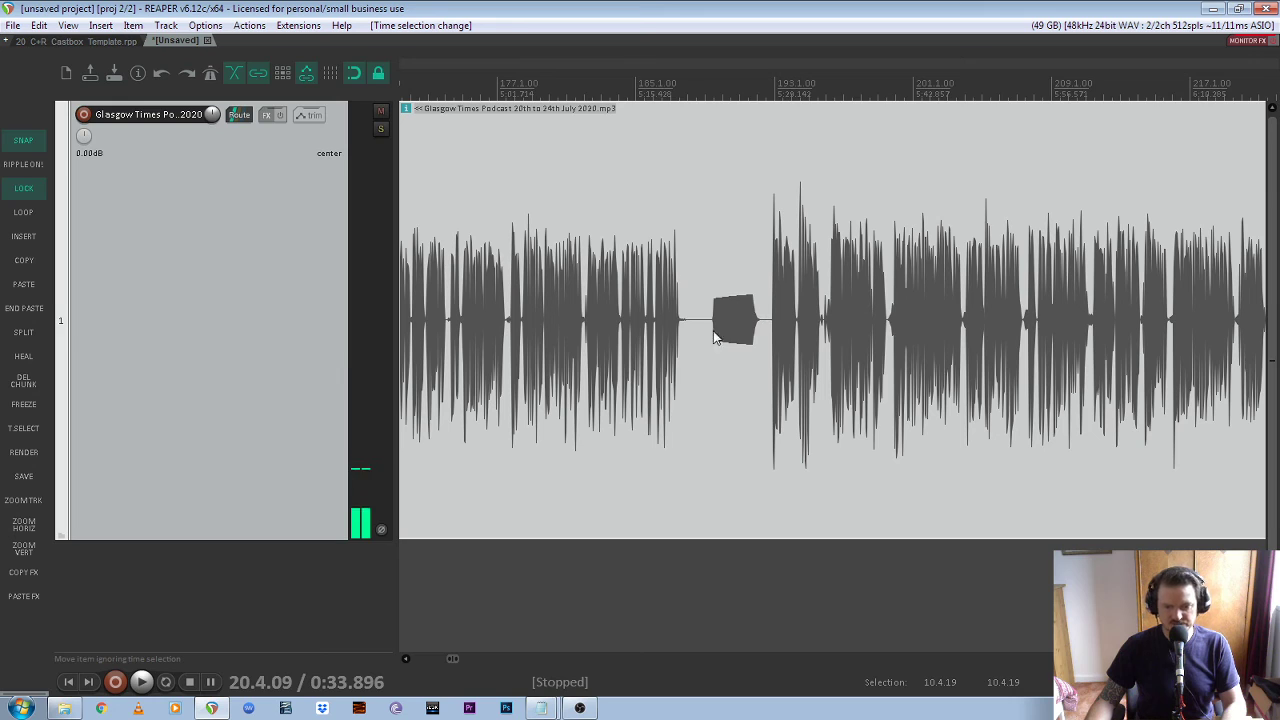
pyautogui.click(667, 89)
pyautogui.press('space')
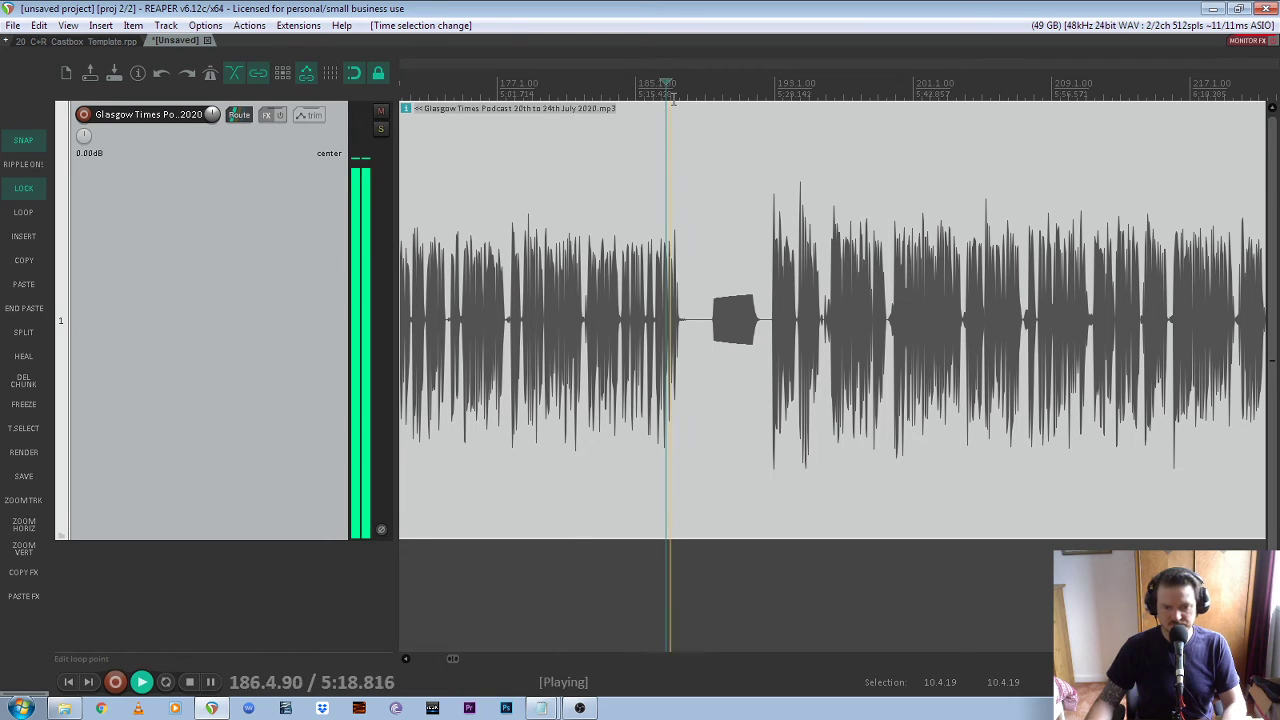
pyautogui.click(727, 91)
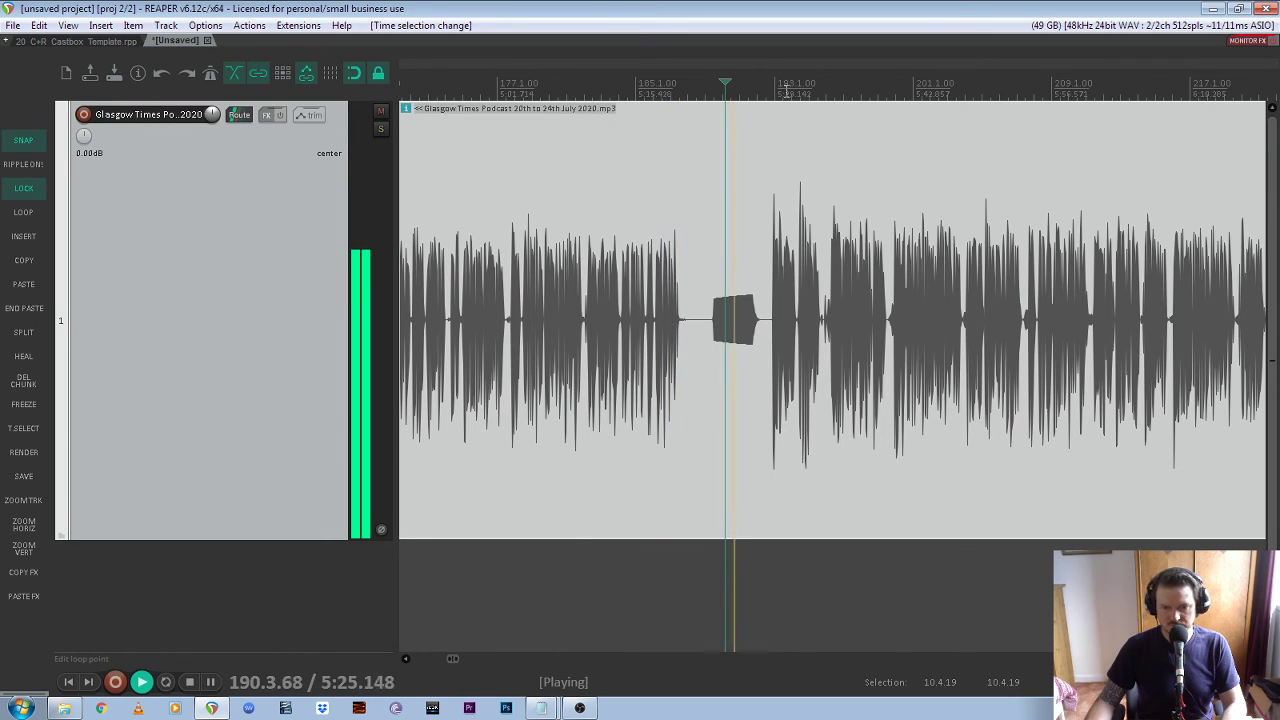
pyautogui.click(786, 225)
pyautogui.scroll(4, 800, 305)
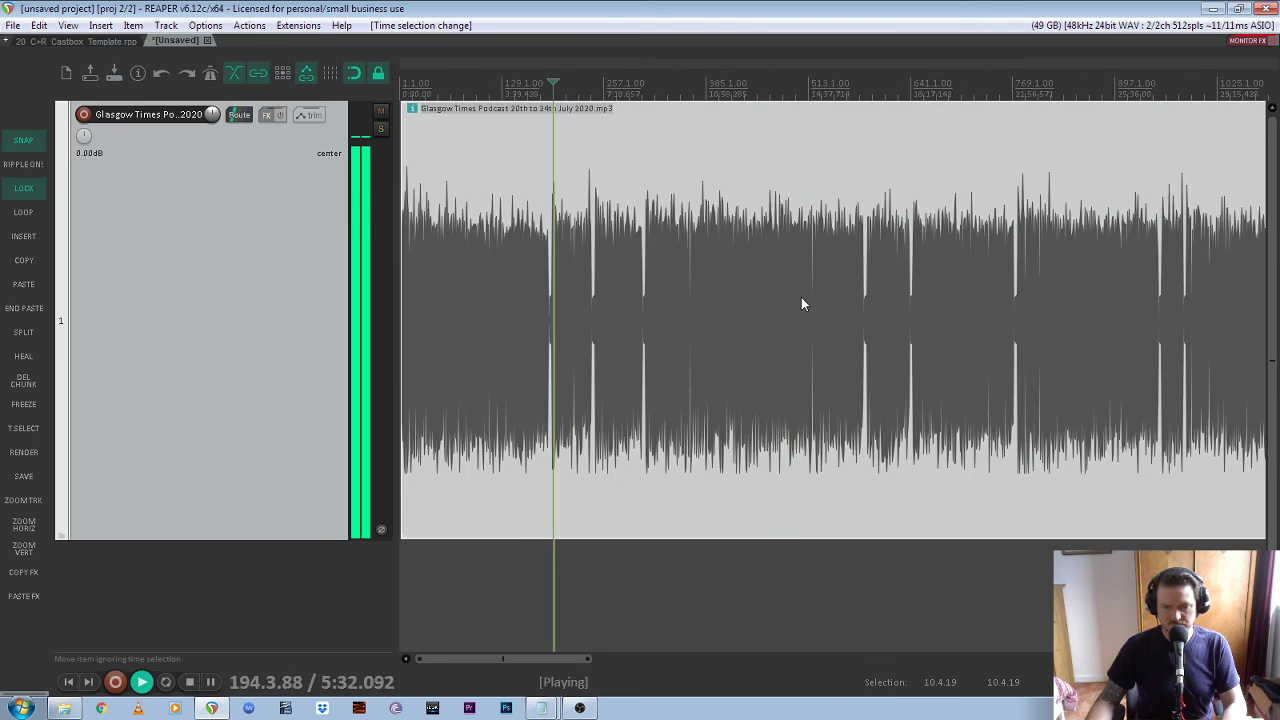
# Play the second separator sound near bar 244 and the start of the article that follows it
pyautogui.scroll(-5, 569, 286)
pyautogui.press('space')
pyautogui.click(730, 130)
pyautogui.press('space')
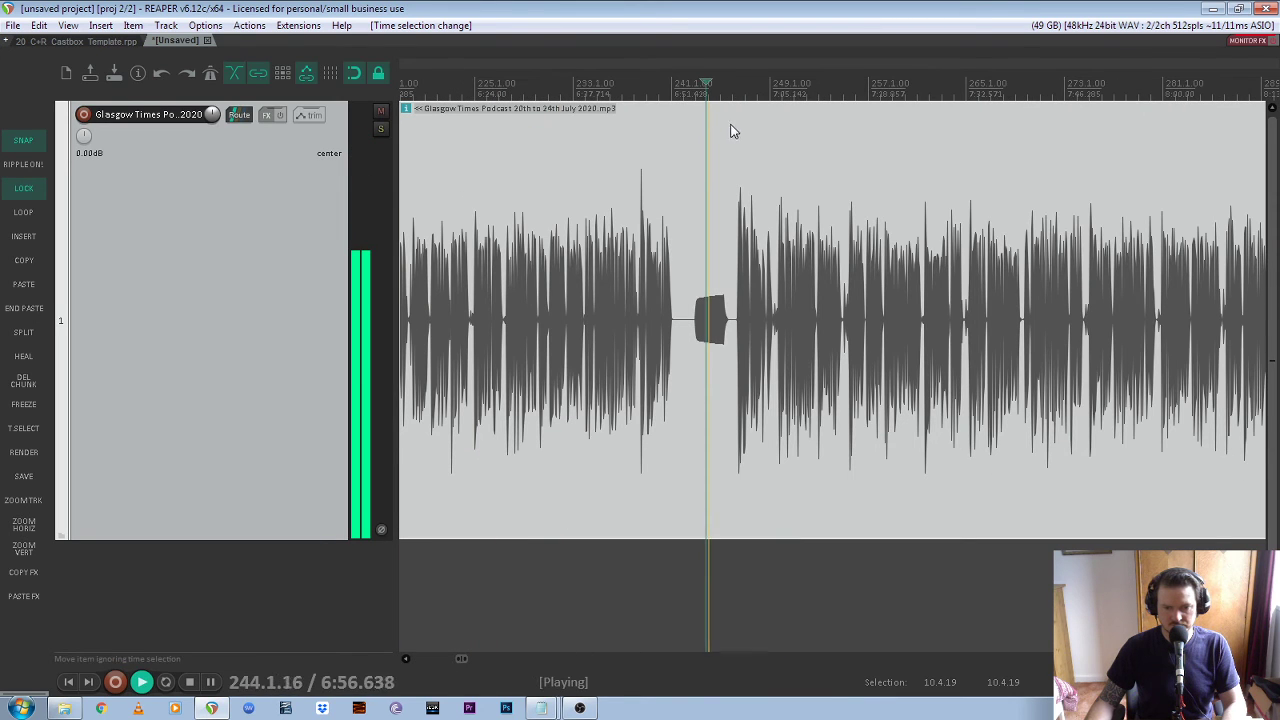
pyautogui.click(777, 150)
pyautogui.scroll(-10, 624, 292)
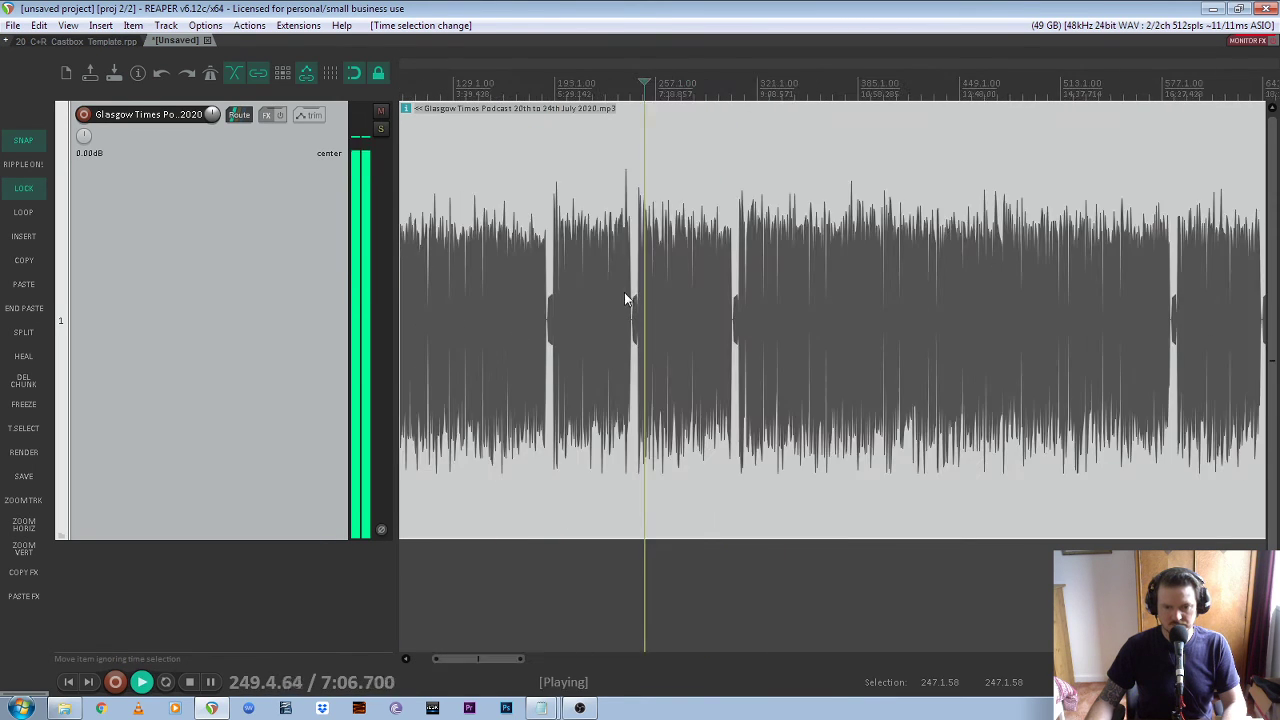
pyautogui.scroll(2, 958, 287)
pyautogui.press('space')
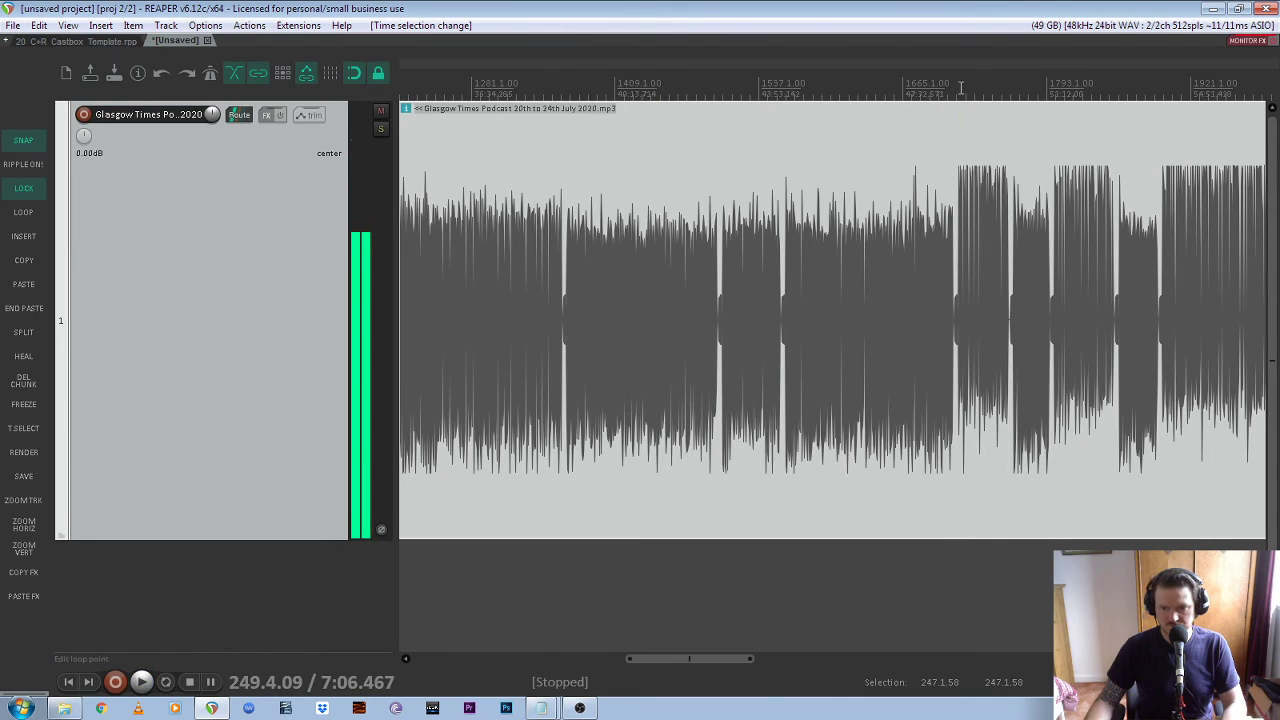
# Compare the speech and separator sound around bar 1713, where the waveform becomes louder
pyautogui.click(960, 260)
pyautogui.press('space')
pyautogui.scroll(8, 903, 258)
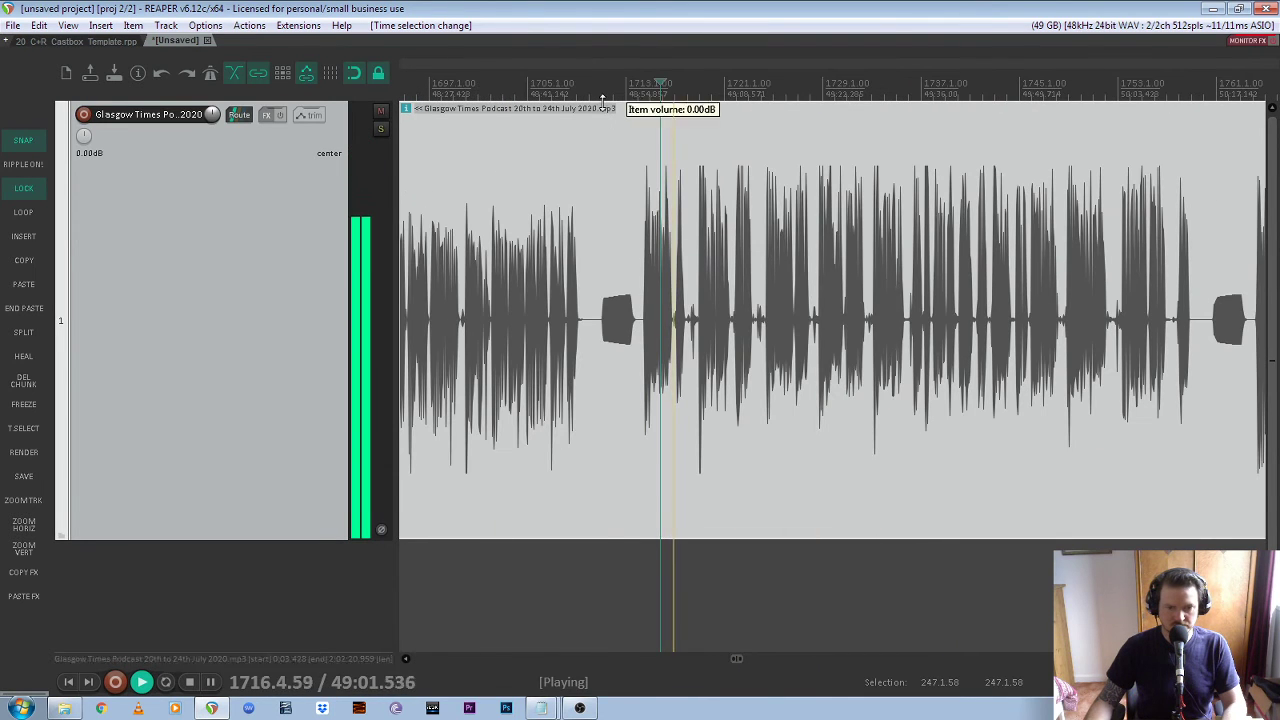
pyautogui.click(618, 205)
pyautogui.scroll(-4, 677, 271)
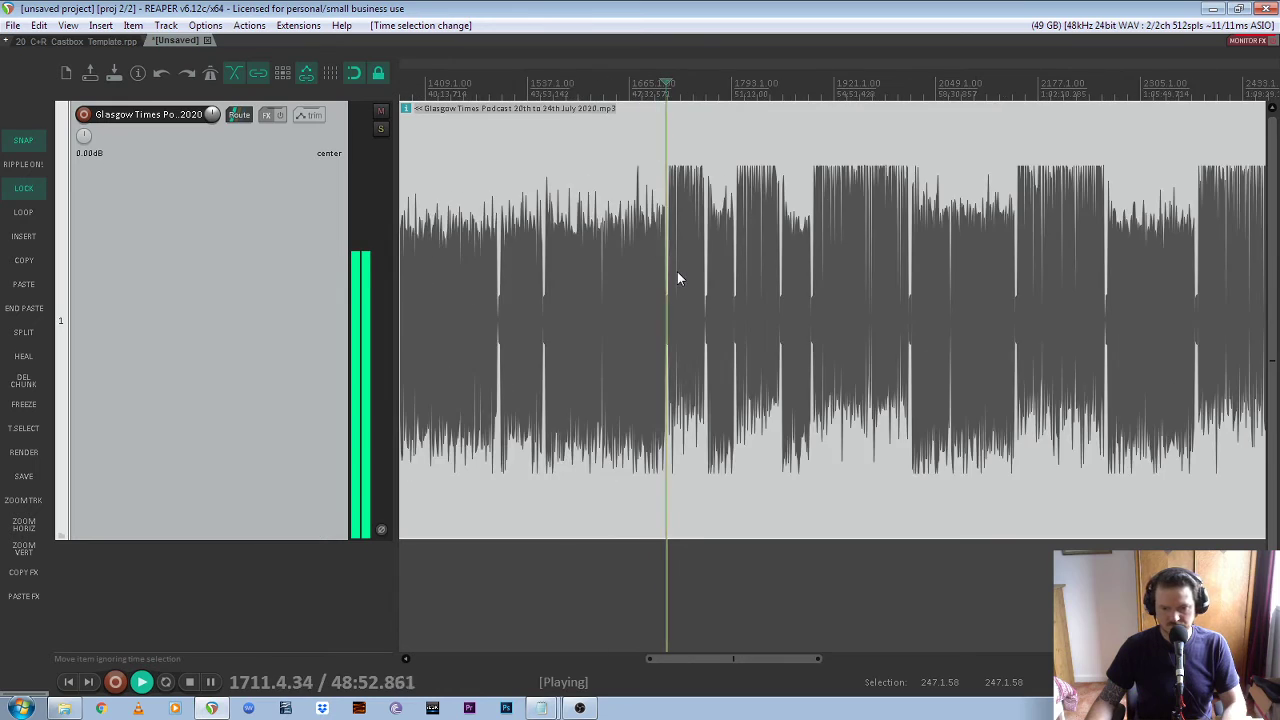
pyautogui.press('space')
# Compare the speech on both sides of the separator sound near bar 2017 by playing each part
pyautogui.hscroll(4, 677, 271)
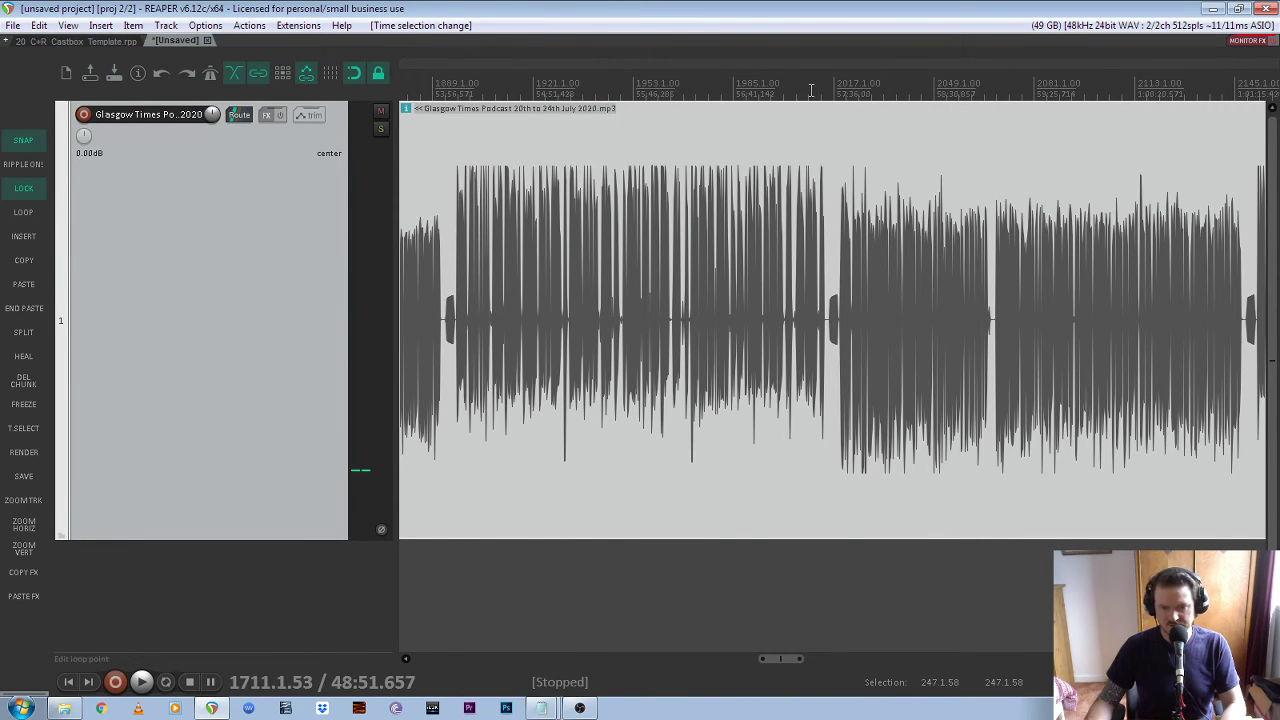
pyautogui.click(810, 125)
pyautogui.press('space')
pyautogui.scroll(3, 841, 179)
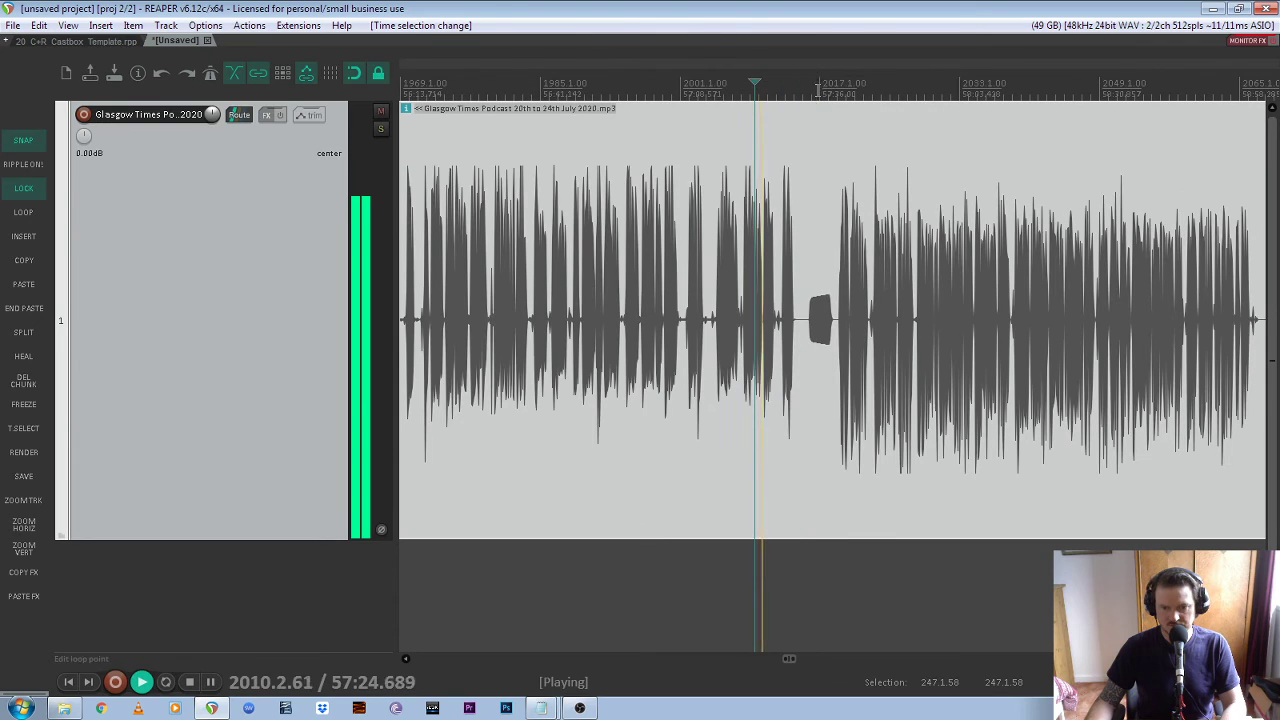
pyautogui.click(853, 260)
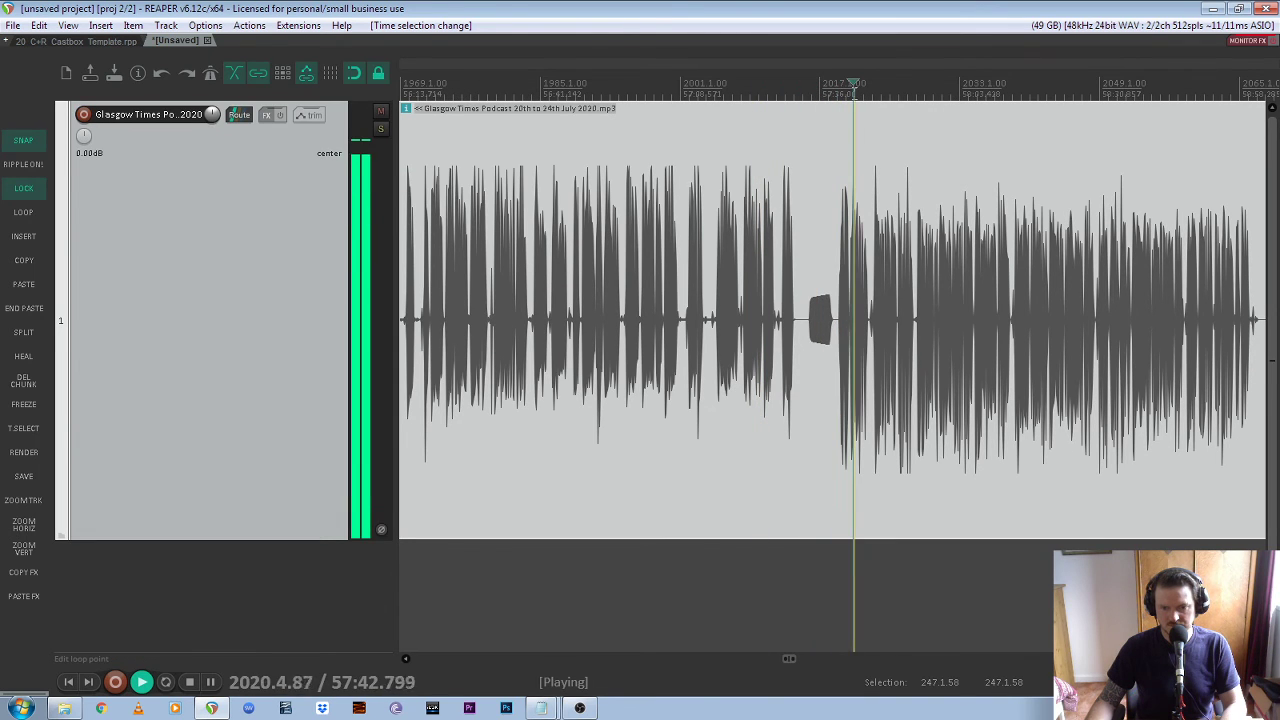
pyautogui.press('space')
# Skim the remaining waveform and spot-check the last spoken words and the outro music at the podcast's end
pyautogui.scroll(-3, 715, 283)
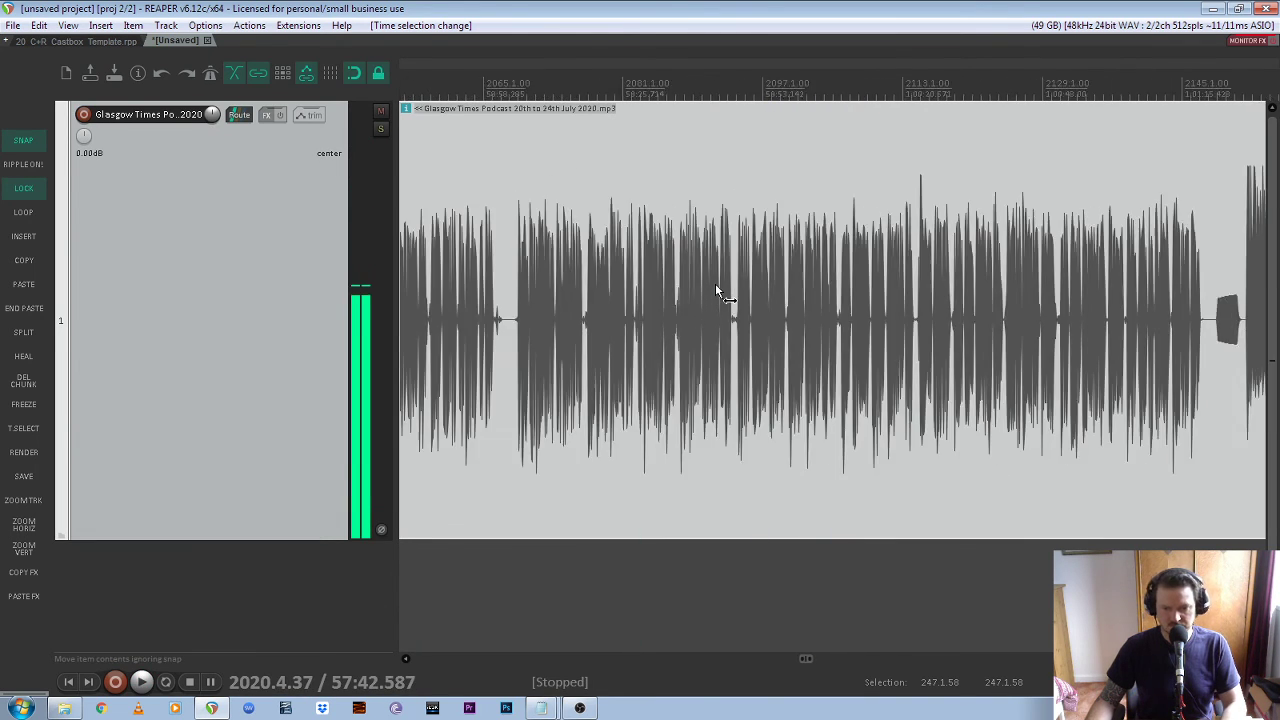
pyautogui.scroll(-5, 738, 296)
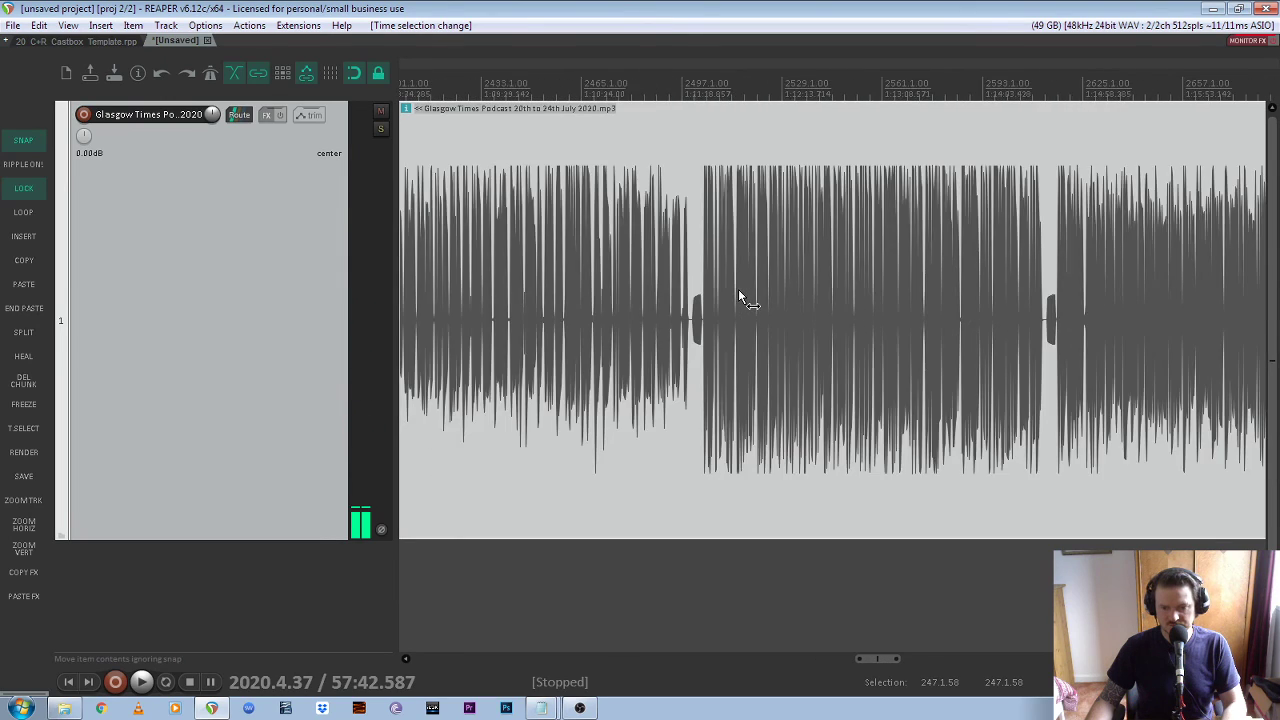
pyautogui.hscroll(10, 738, 289)
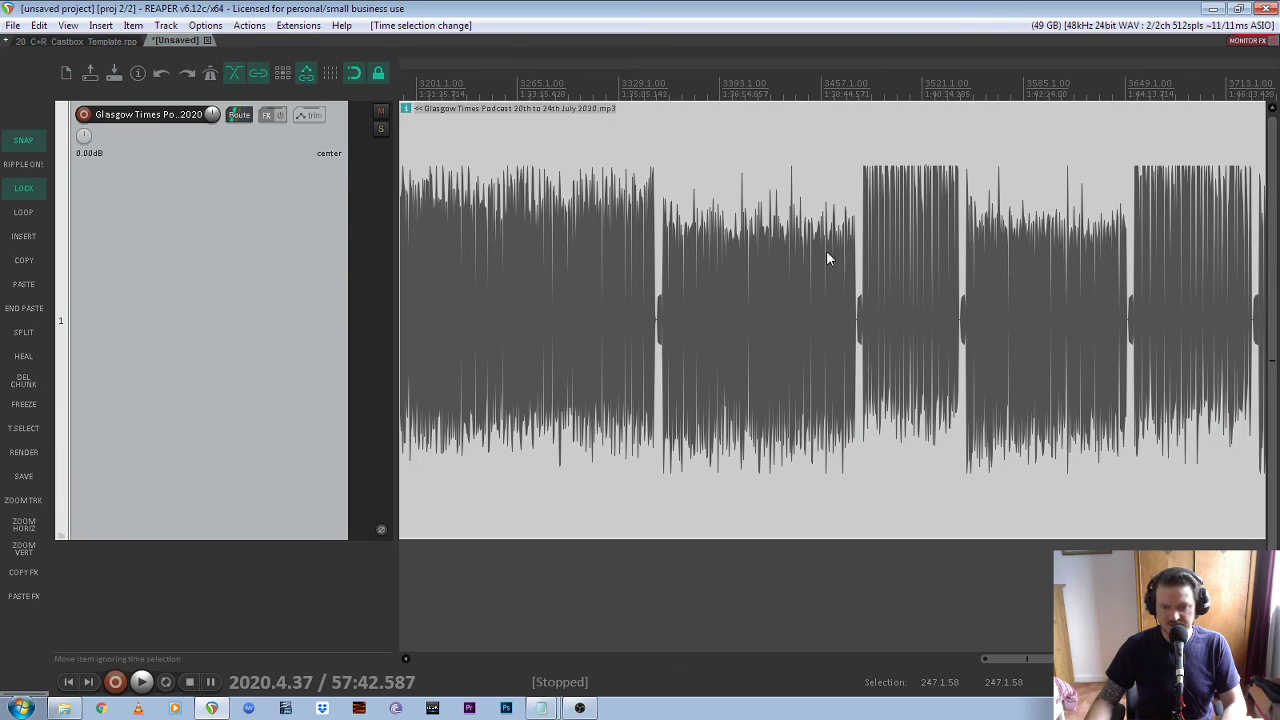
pyautogui.hscroll(12, 786, 276)
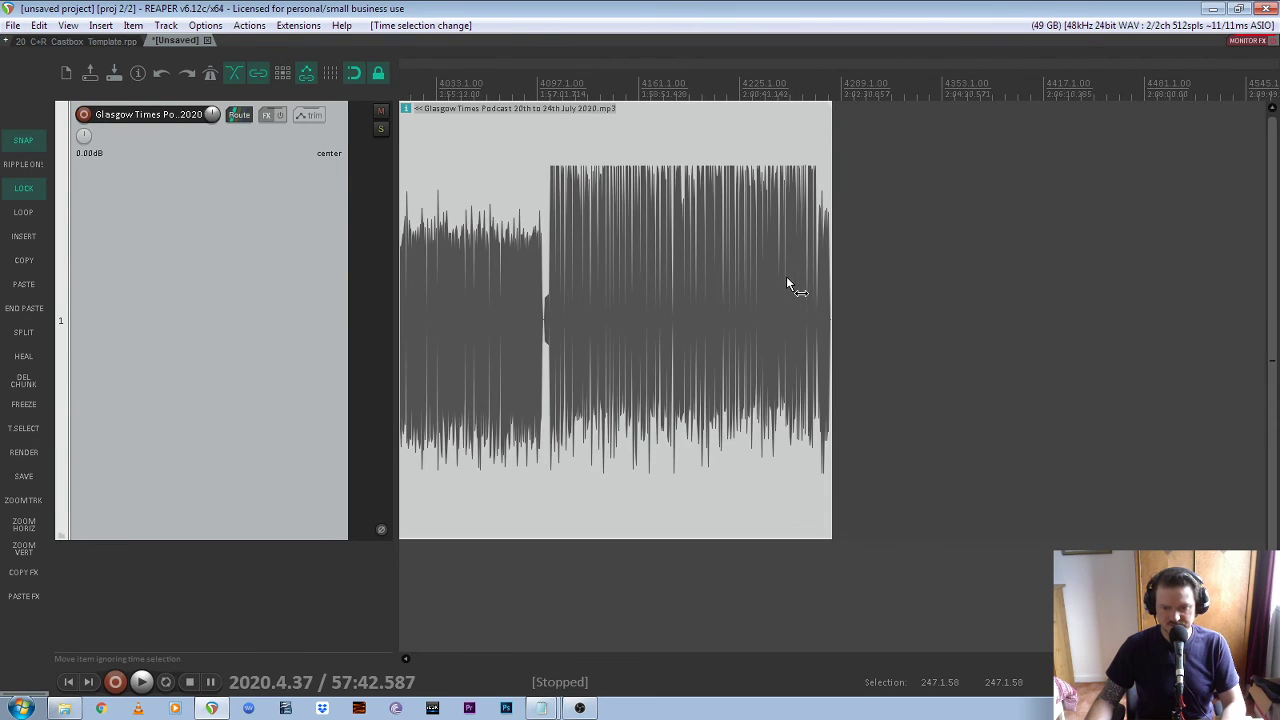
pyautogui.scroll(3, 817, 274)
pyautogui.scroll(3, 817, 274)
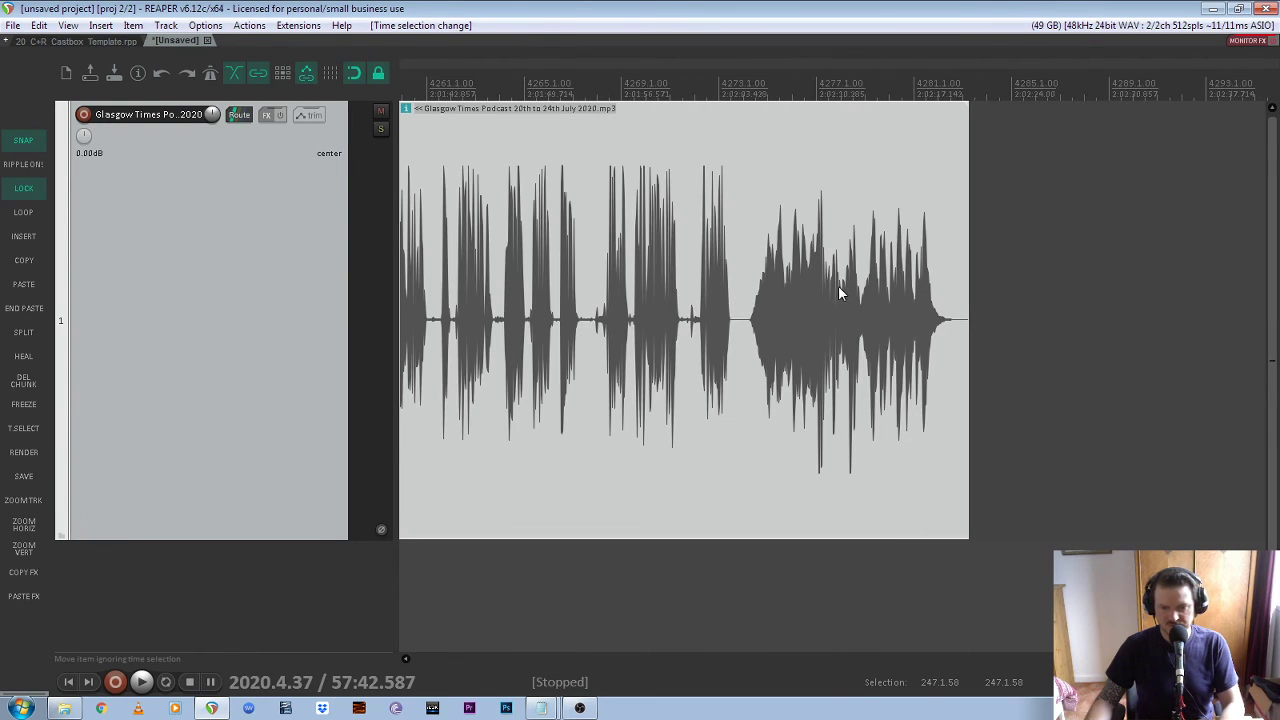
pyautogui.click(713, 97)
pyautogui.press('space')
pyautogui.press('space')
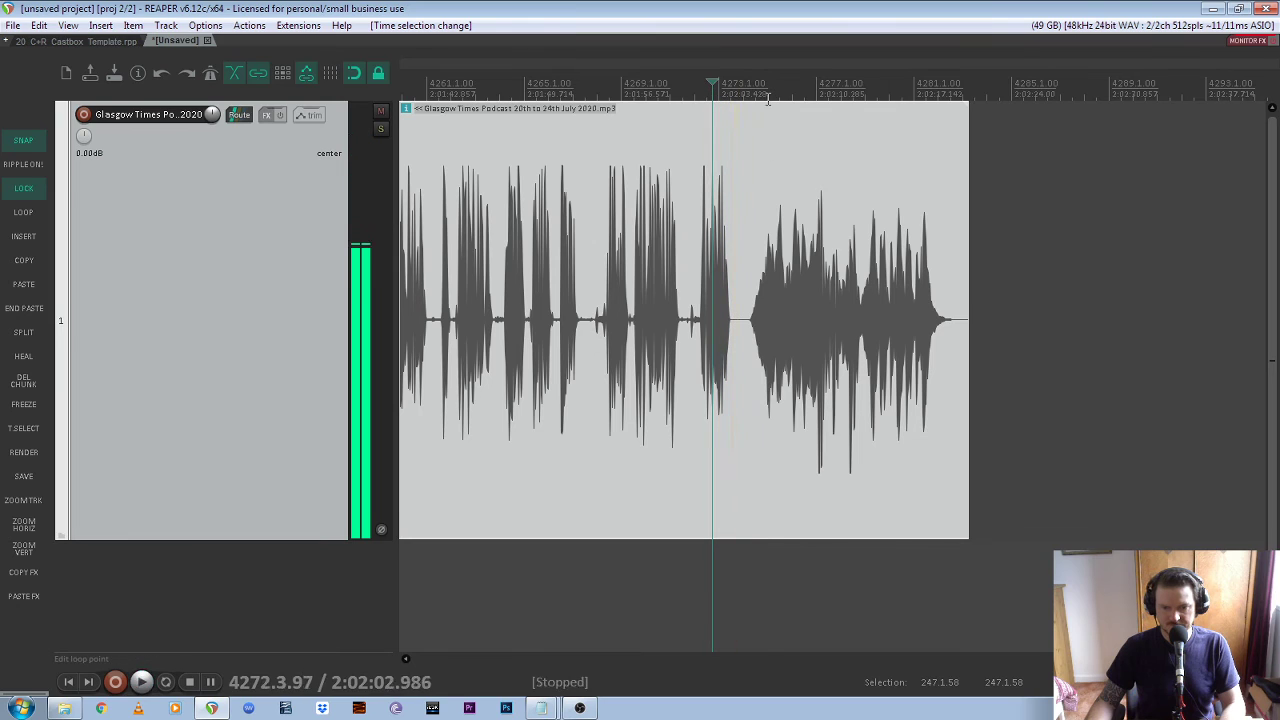
pyautogui.click(768, 97)
pyautogui.press('space')
pyautogui.press('space')
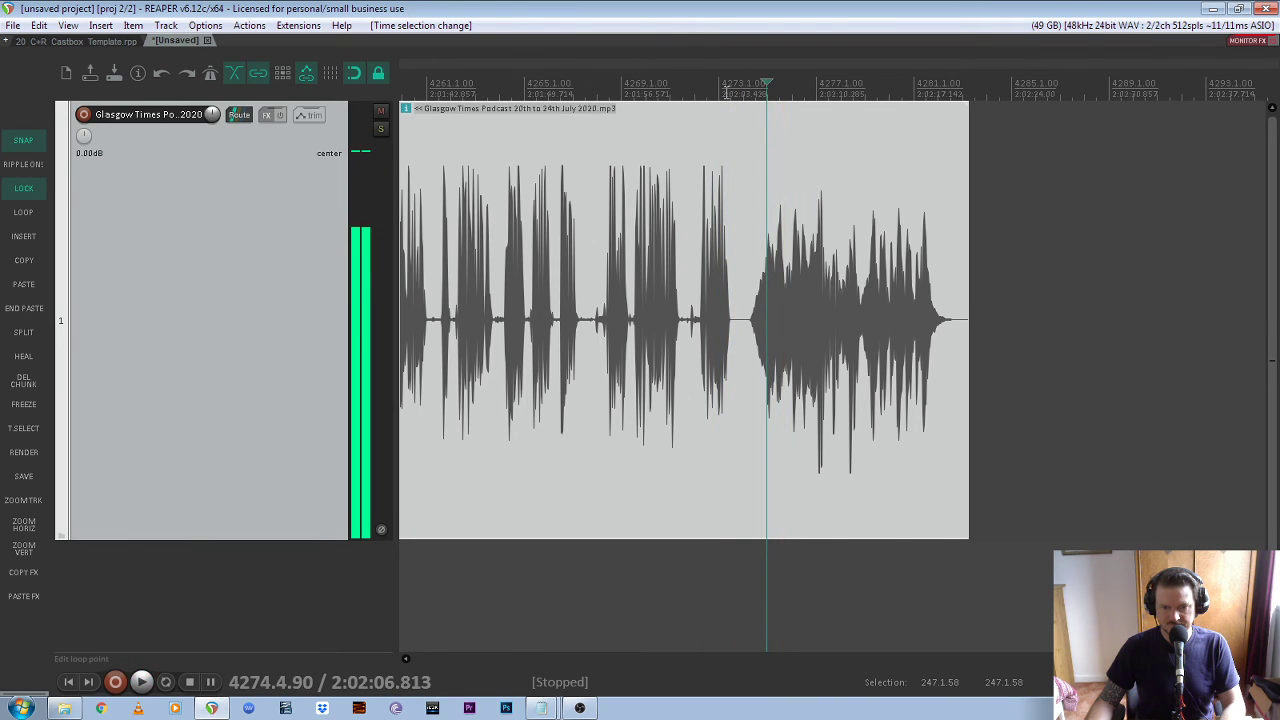
# Play the podcast's ending from the last spoken words at bar 4273 through the outro music
pyautogui.click(726, 94)
pyautogui.press('space')
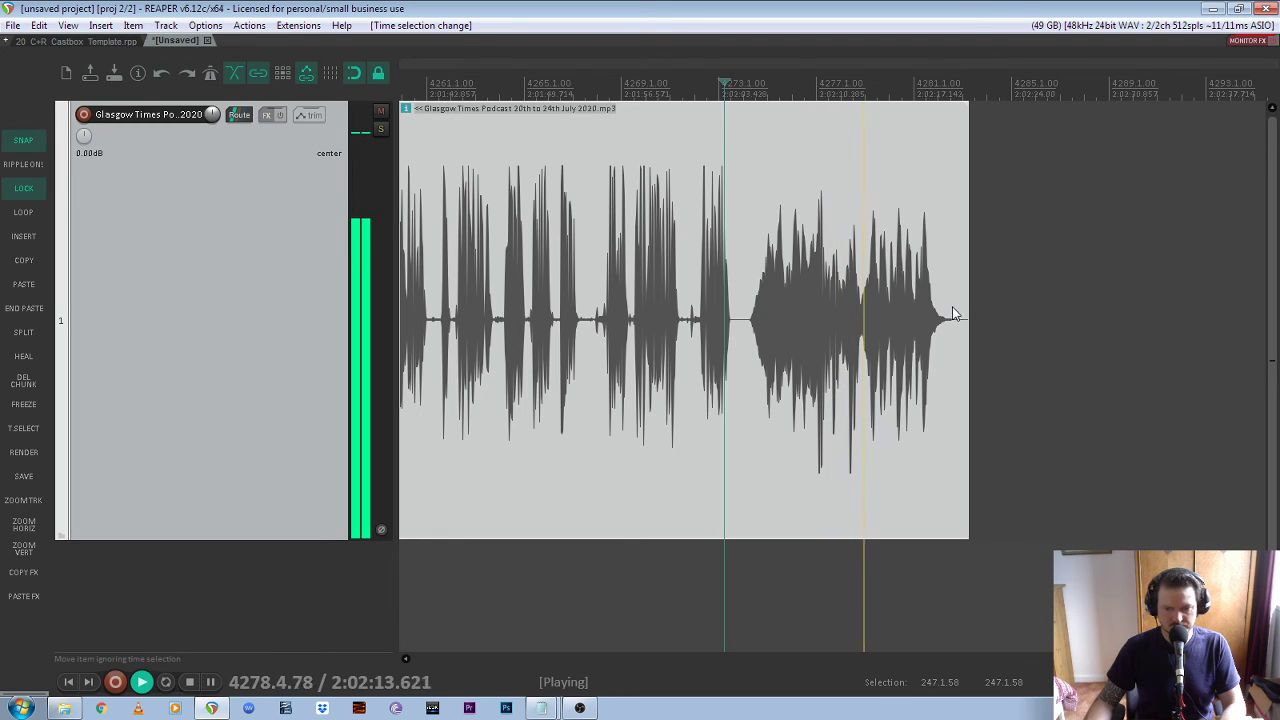
pyautogui.press('space')
# Close the unsaved checking project without saving it and return to the Castbox template project
pyautogui.scroll(-8, 713, 306)
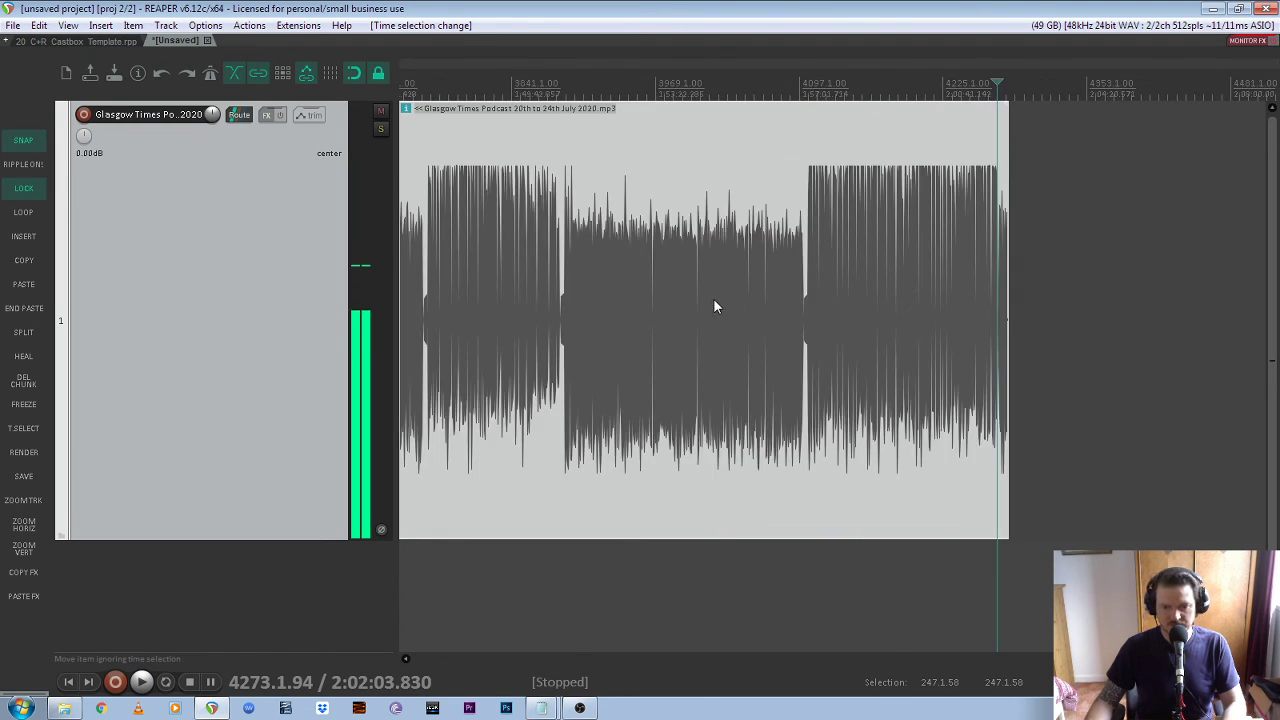
pyautogui.scroll(-5, 713, 306)
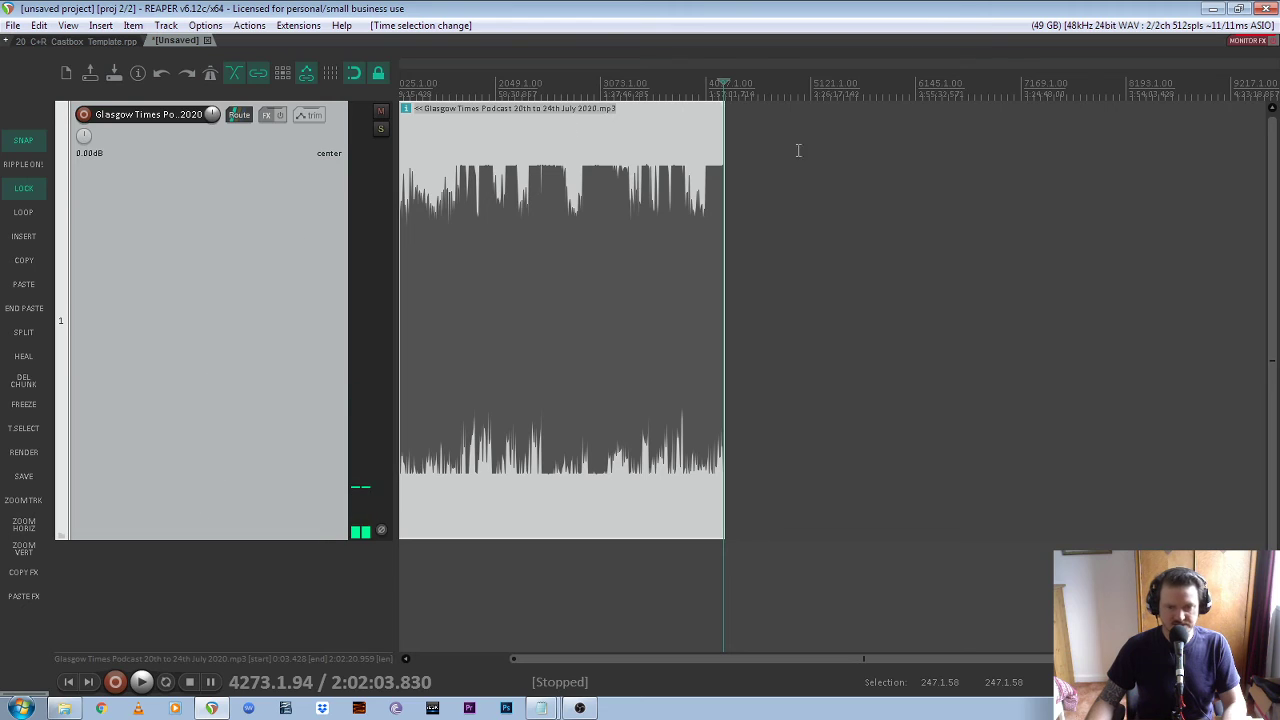
pyautogui.click(209, 40)
pyautogui.click(653, 402)
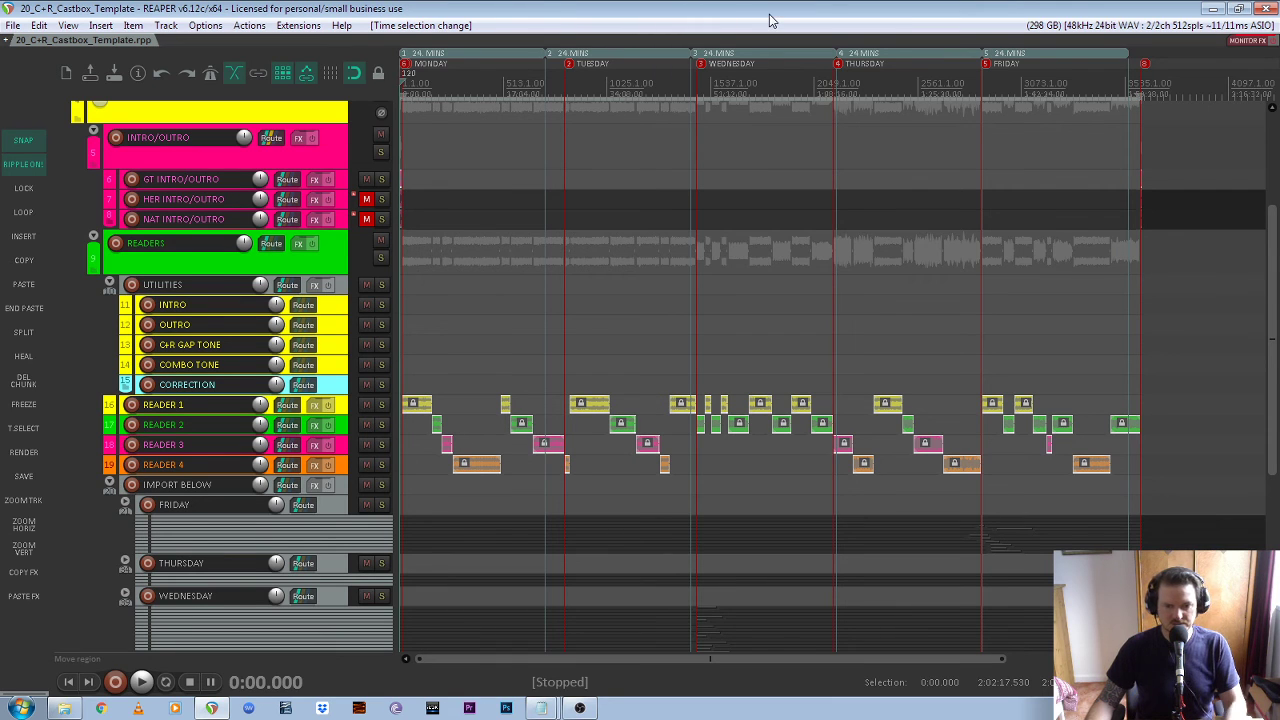
# Save the project as a new version named 21_C+R_Castbox_Template.rpp, with all media copied into the project directory
pyautogui.hotkey('ctrl', 'alt', 's')
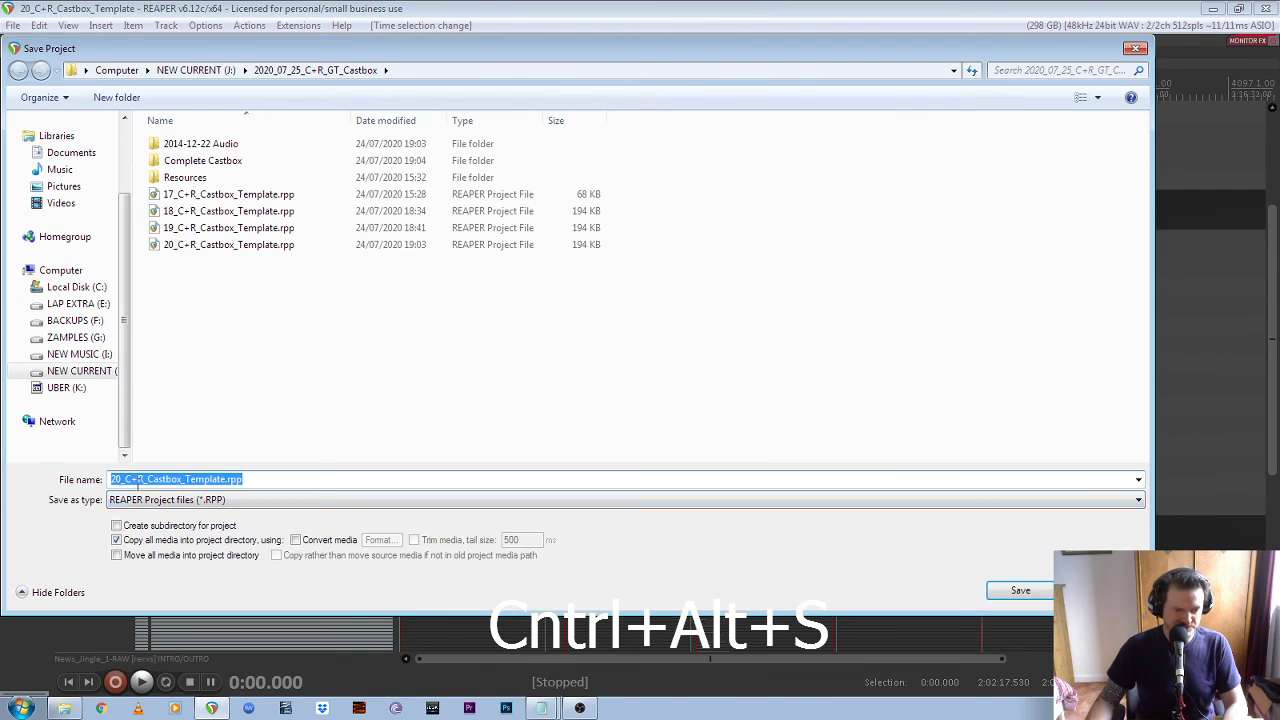
pyautogui.click(122, 483)
pyautogui.press('BackSpace')
pyautogui.write('1')
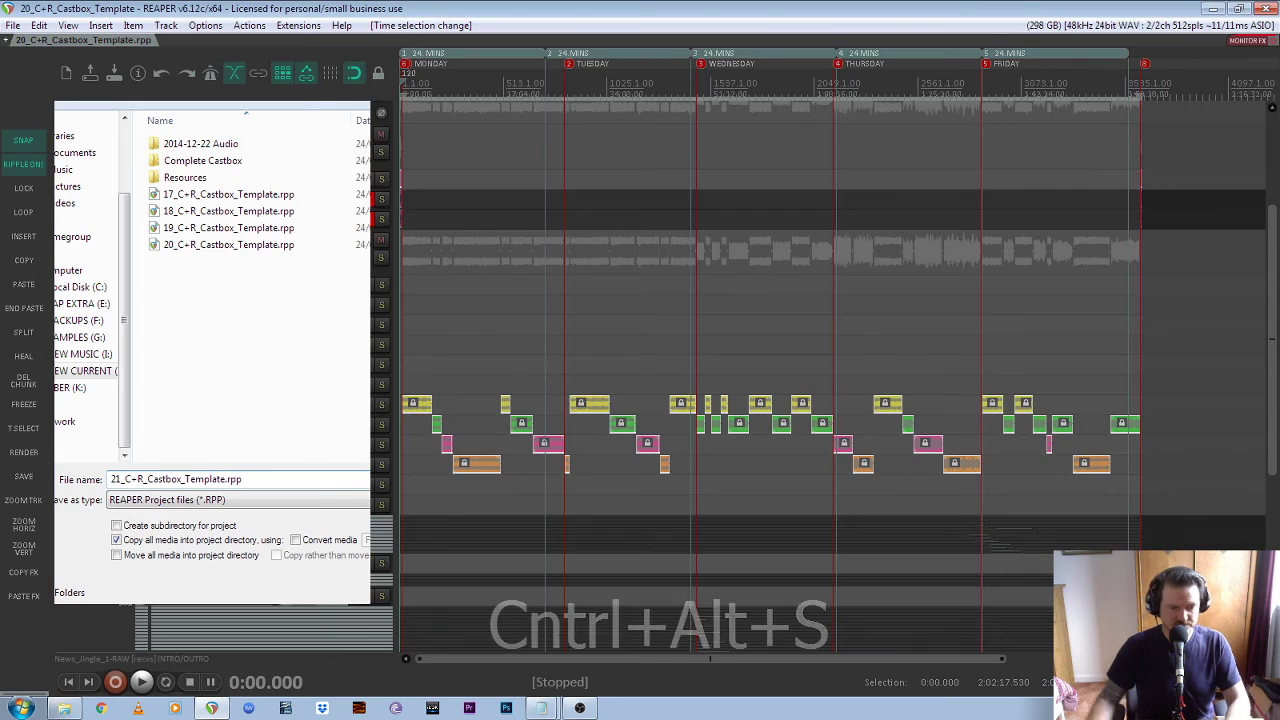
pyautogui.press('Return')
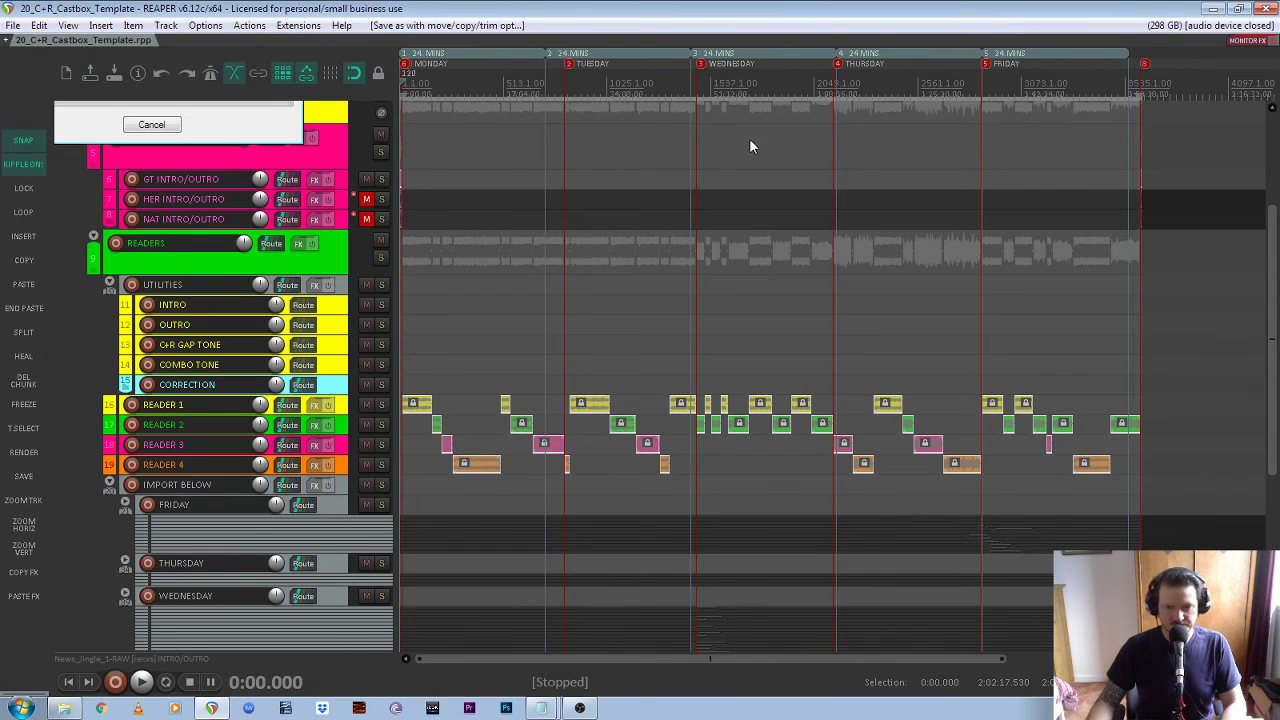
# Switch to the Castbox website in Chrome and open the account's creator page listing its channels
pyautogui.click(1212, 8)
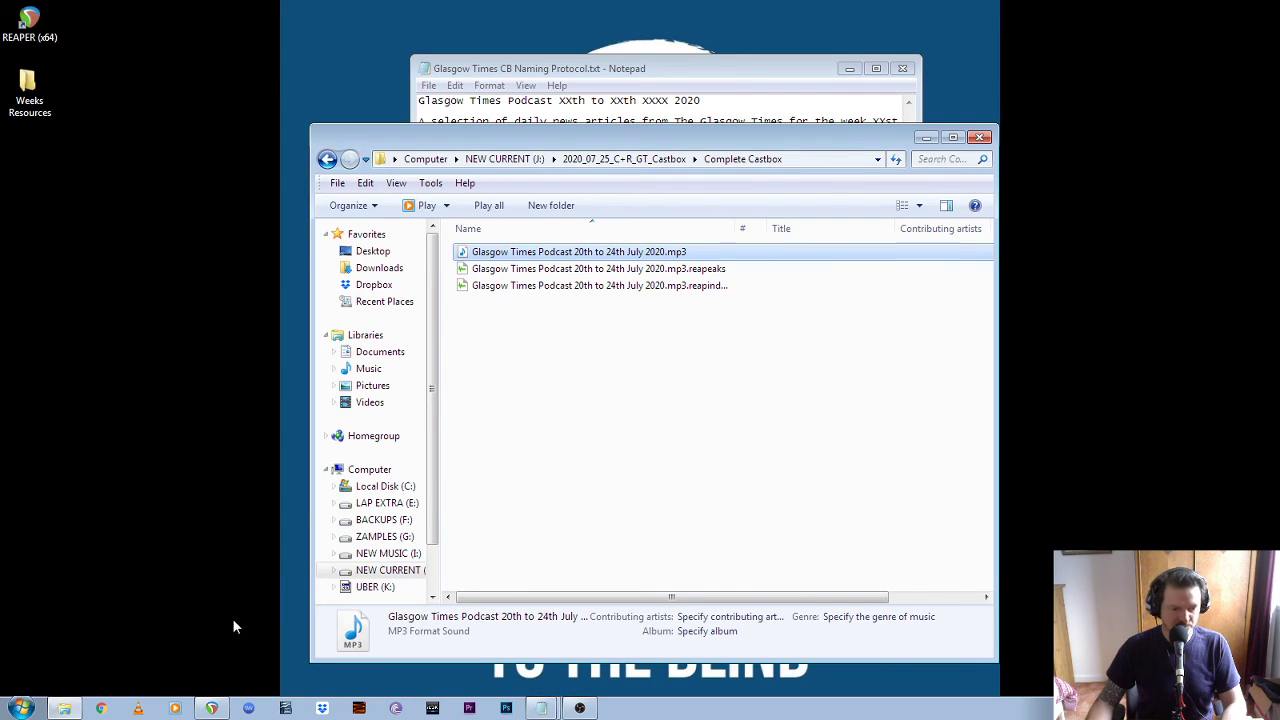
pyautogui.click(101, 708)
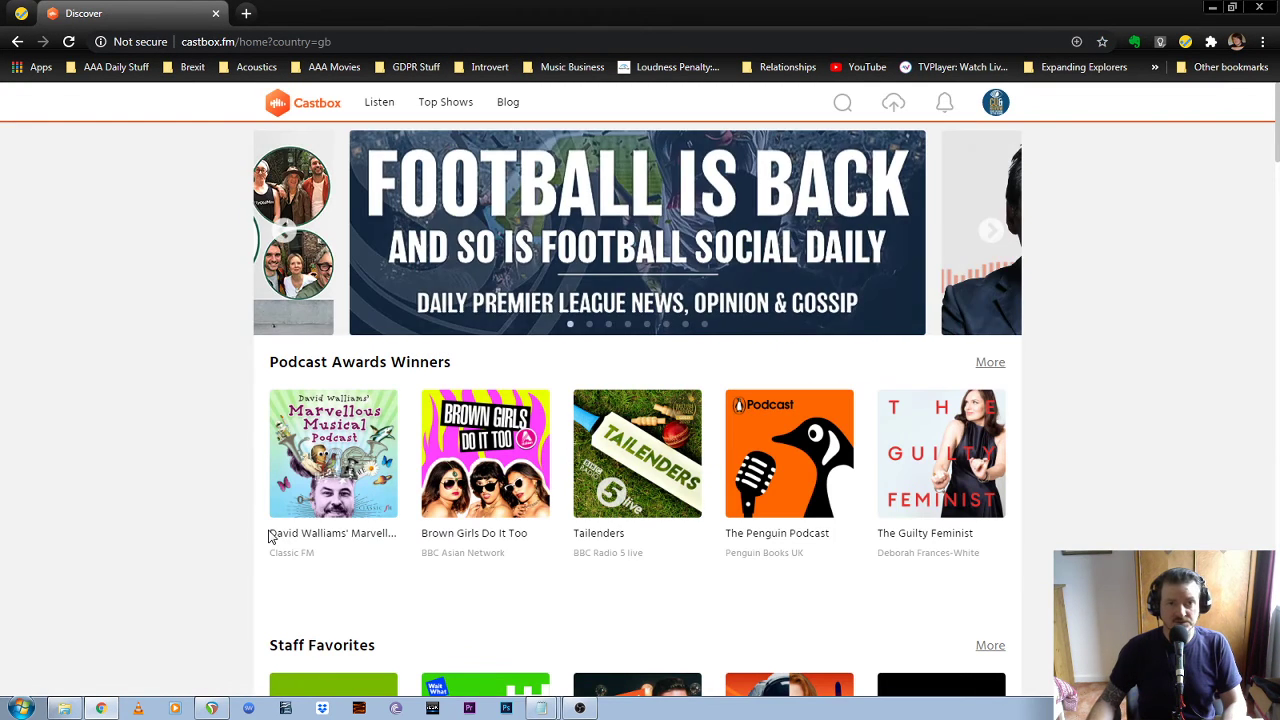
pyautogui.click(1002, 112)
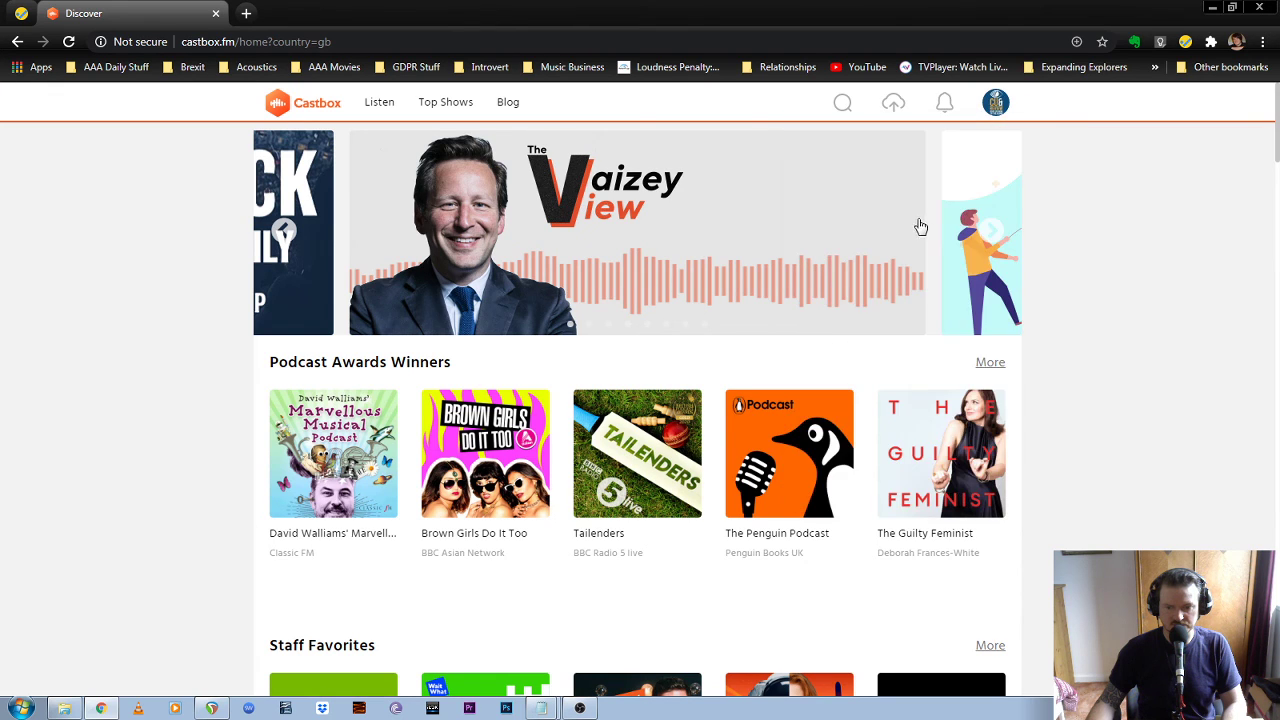
pyautogui.click(915, 215)
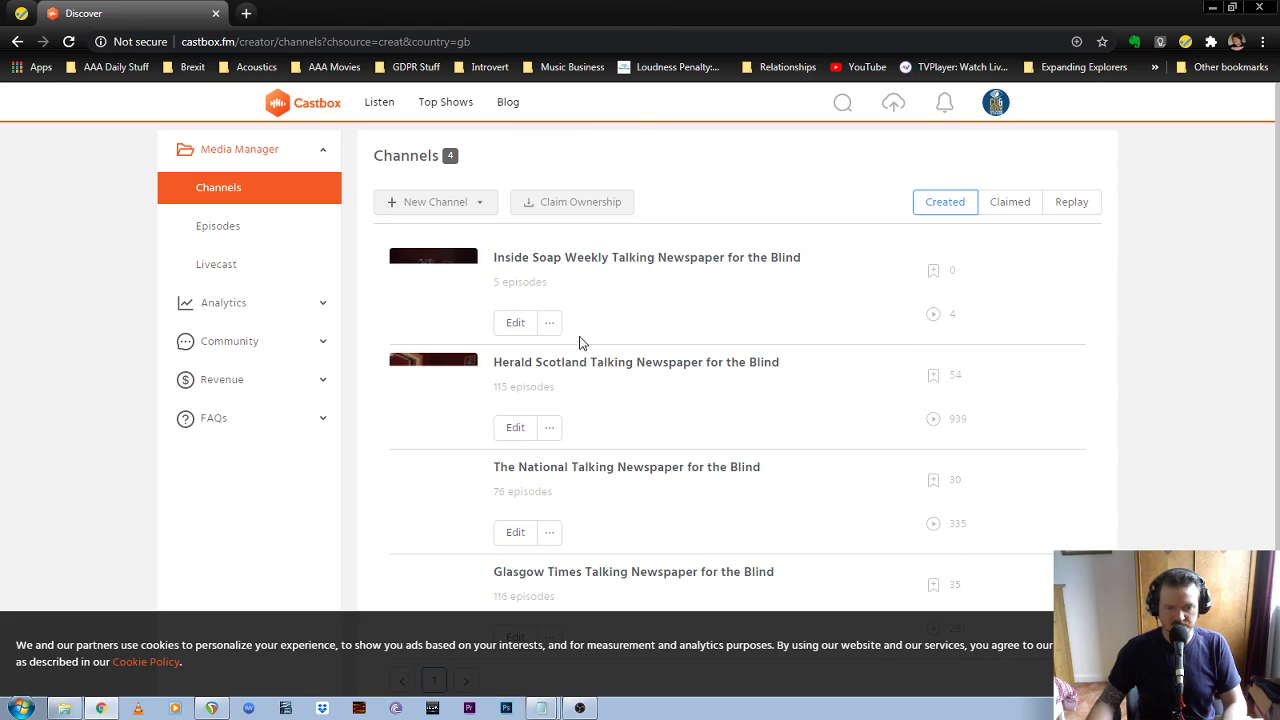
# Open Castbox's upload page and upload Glasgow Times Podcast 20th to 24th July 2020.mp3 from the Complete Castbox folder
pyautogui.moveTo(1025, 131)
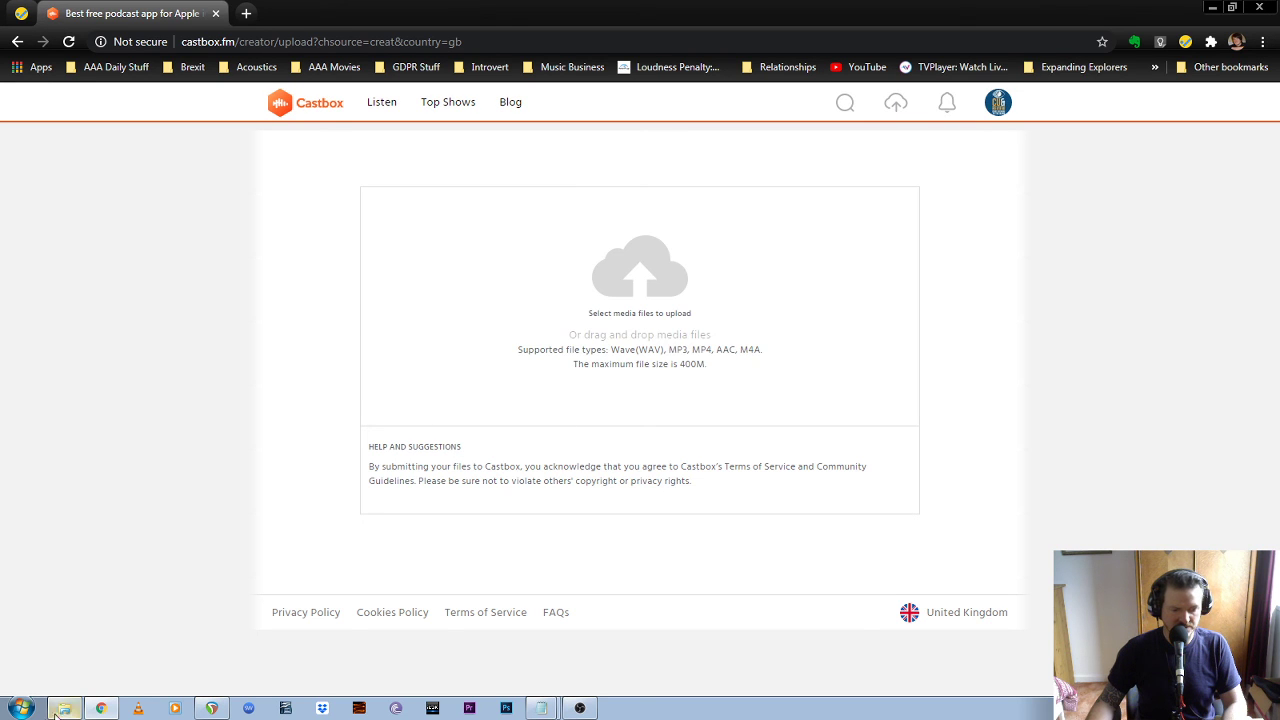
pyautogui.click(60, 709)
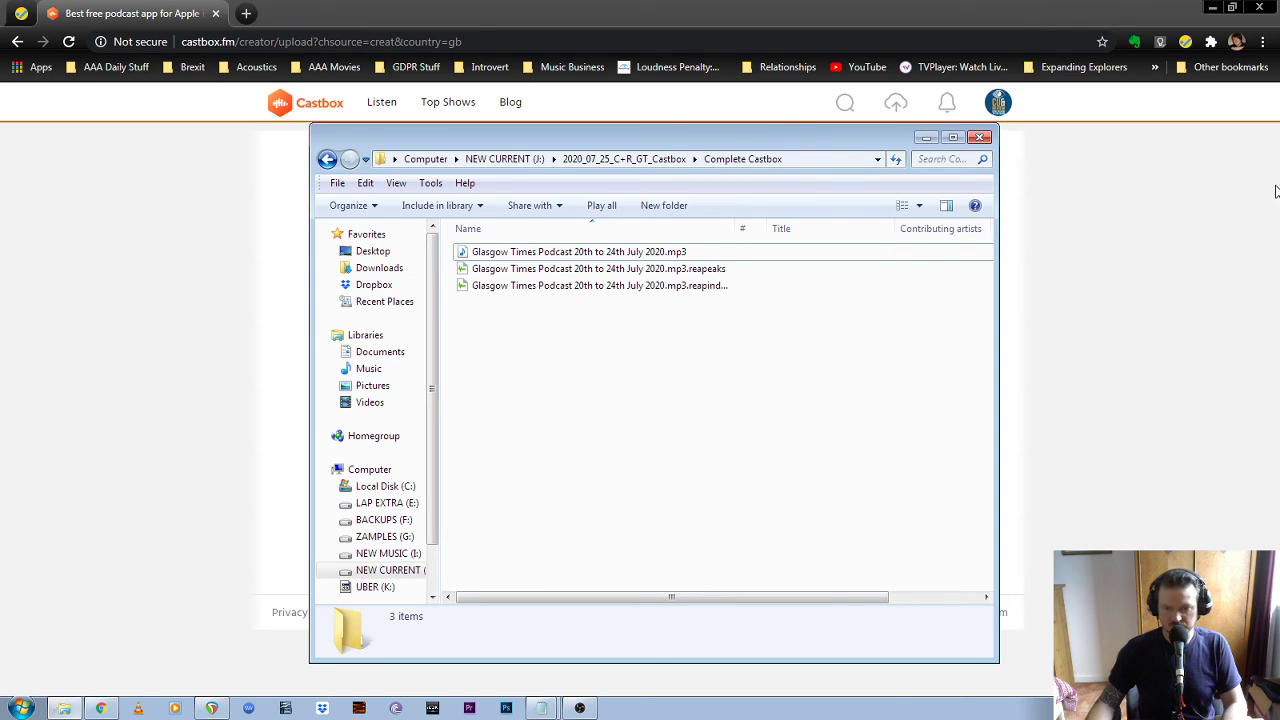
pyautogui.moveTo(600, 137); pyautogui.dragTo(1132, 182)
pyautogui.moveTo(1110, 297); pyautogui.dragTo(621, 323)
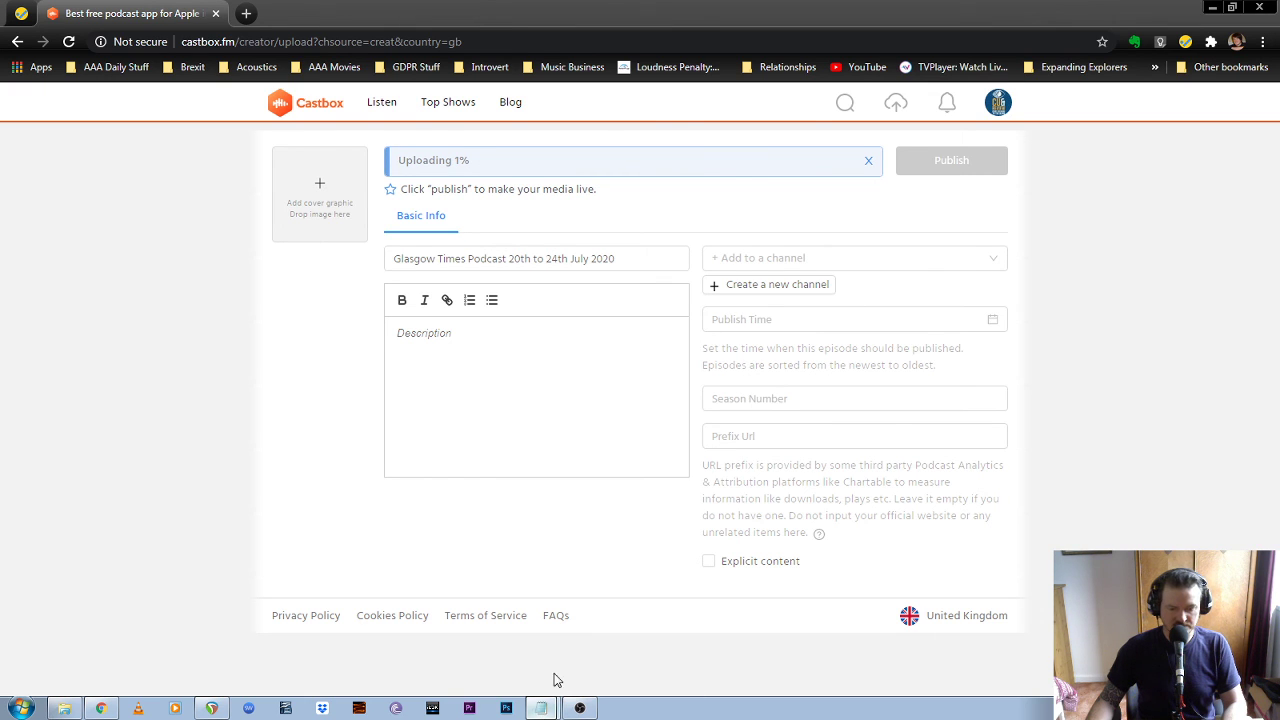
# Copy the description line from the Glasgow Times CB Naming Protocol text file into the episode's description
pyautogui.click(541, 707)
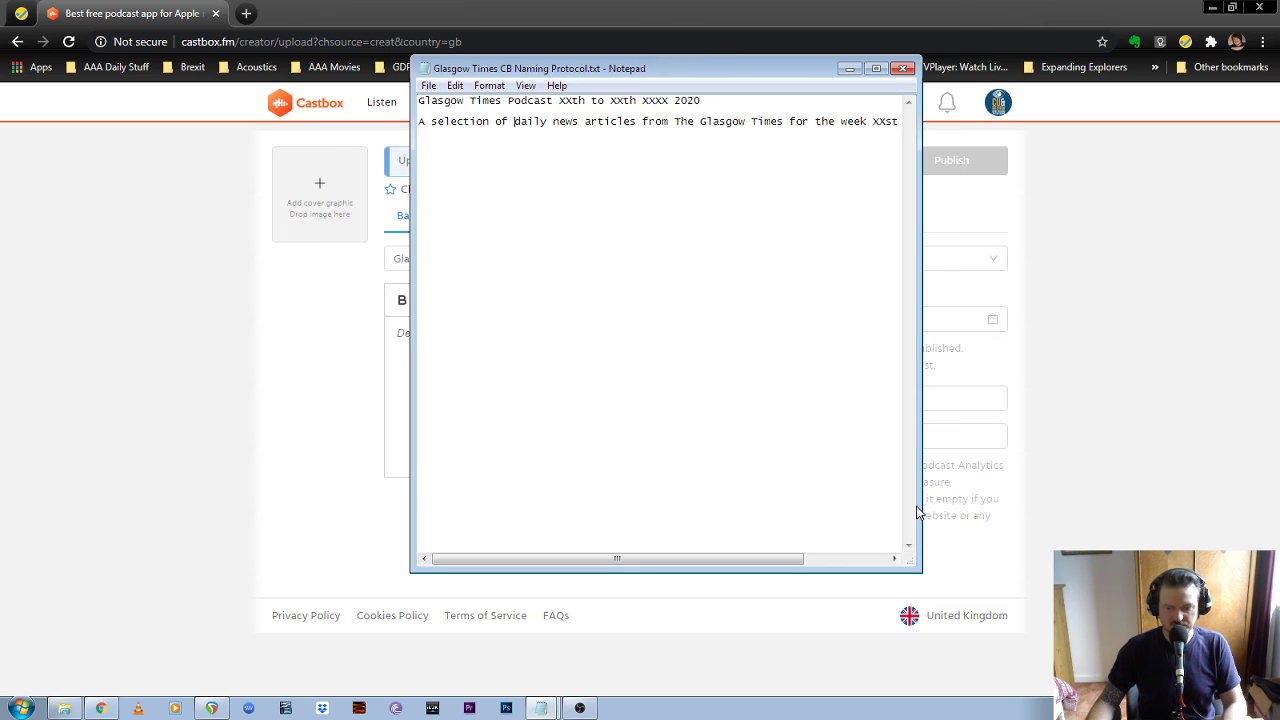
pyautogui.moveTo(1126, 503); pyautogui.dragTo(1160, 503)
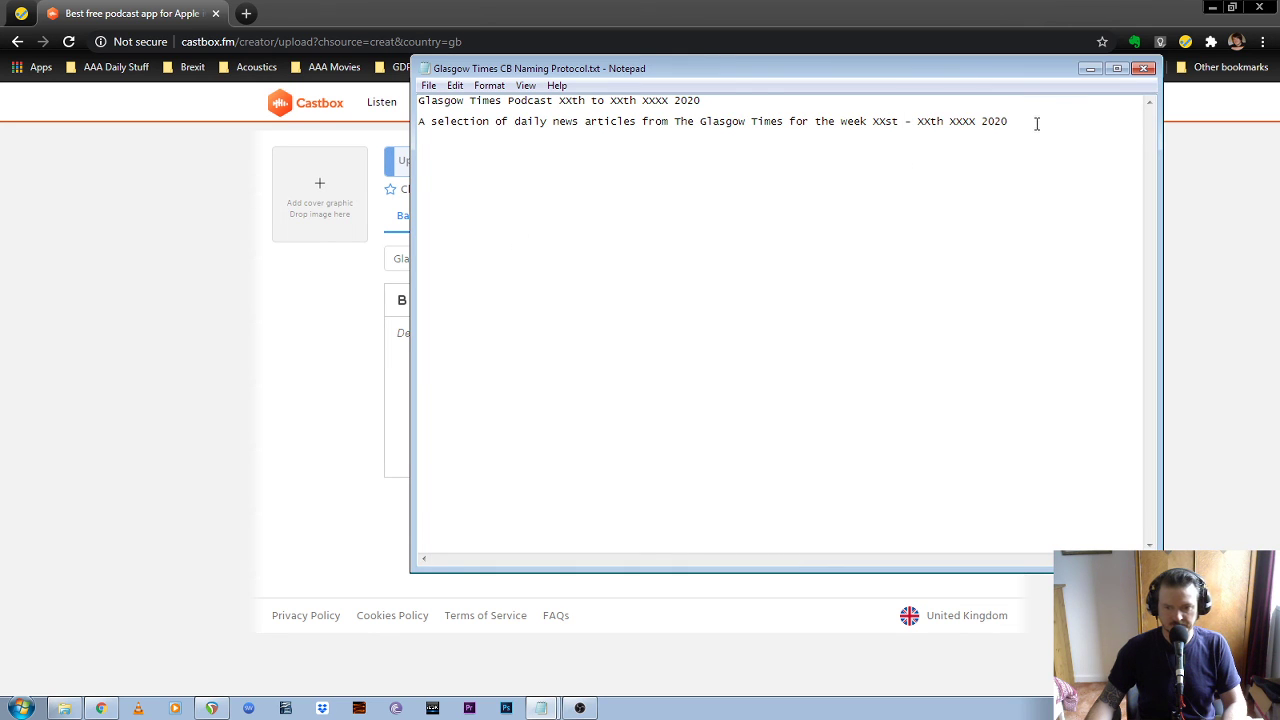
pyautogui.moveTo(1037, 123); pyautogui.dragTo(477, 132)
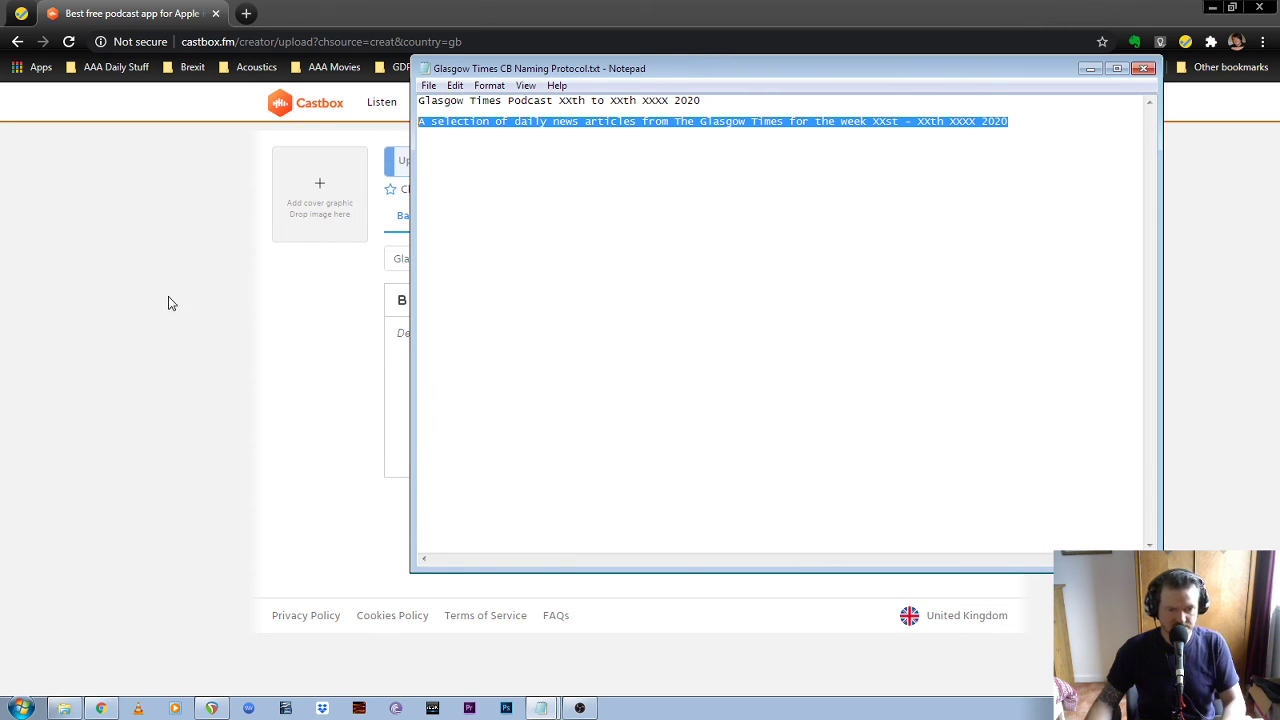
pyautogui.click(168, 303)
pyautogui.click(450, 343)
pyautogui.write('A selection of daily news articles from The Glasgow Times for the week XXst - XXth XXXX 2020')
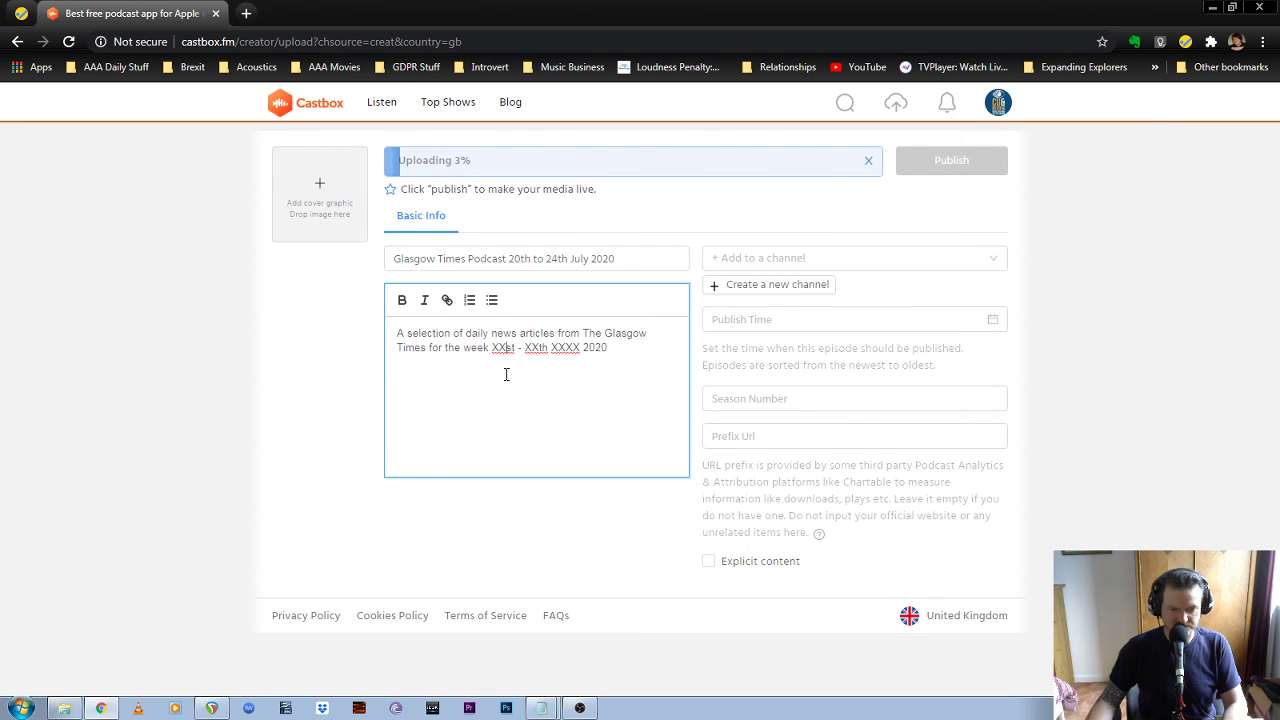
# Replace the start-date placeholder XXst in the description with 20th, checking the date in the system calendar
pyautogui.press('BackSpace')
pyautogui.press('BackSpace')
pyautogui.write('24')
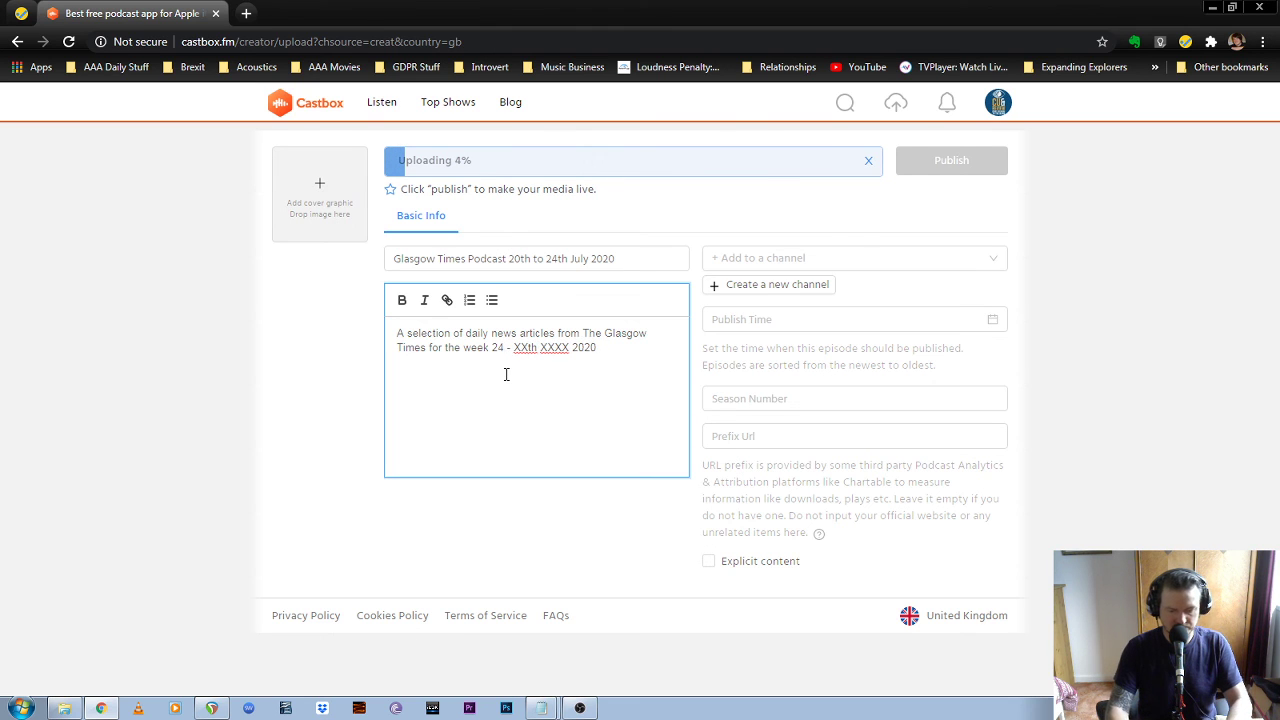
pyautogui.write('th')
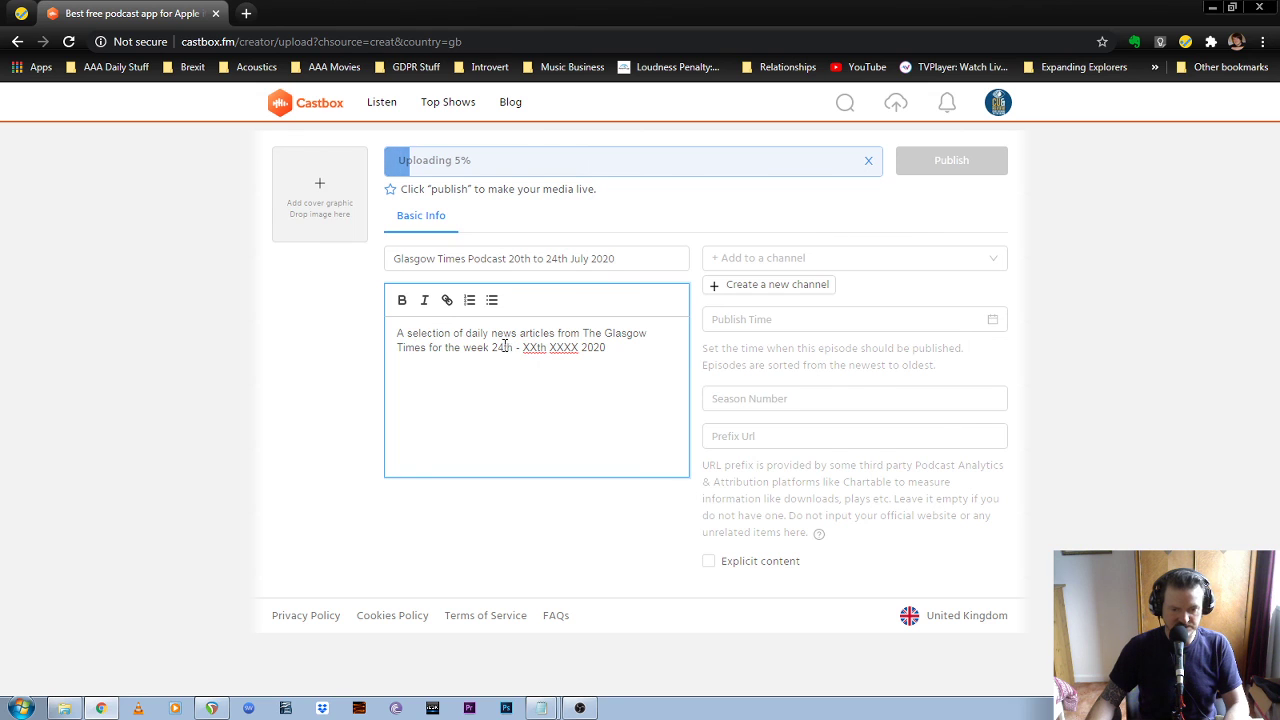
pyautogui.click(1245, 708)
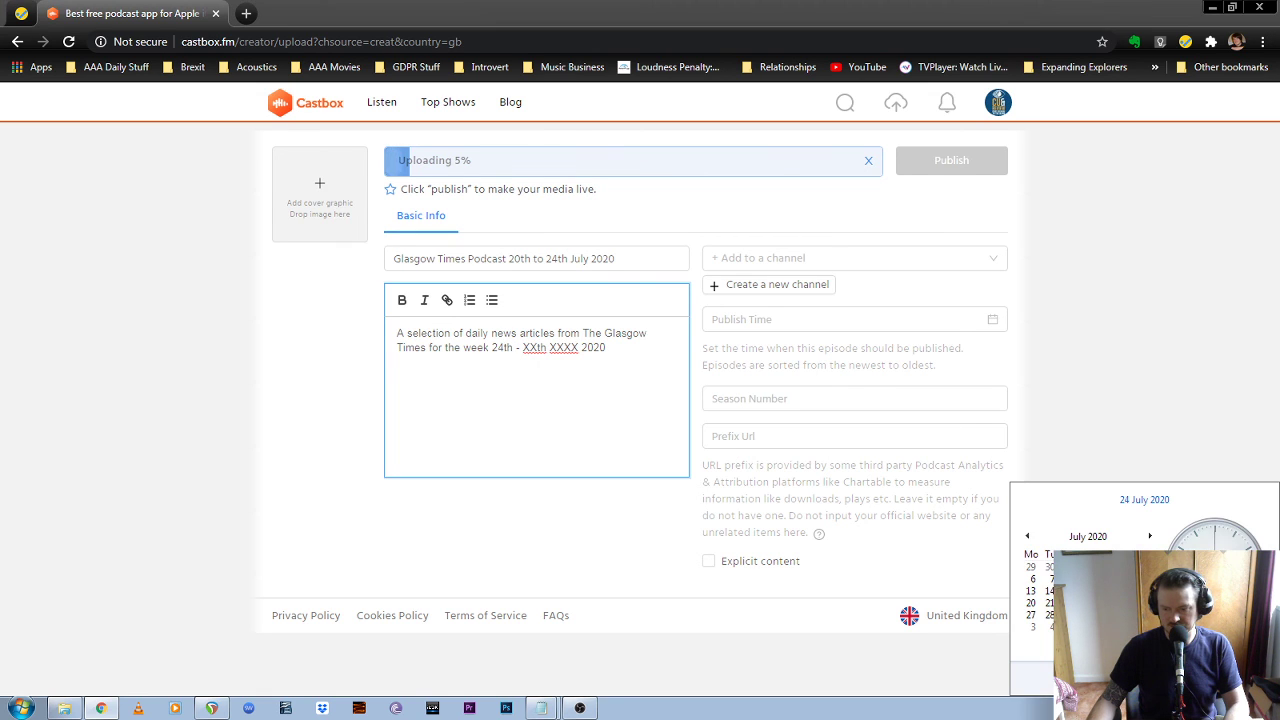
pyautogui.click(502, 347)
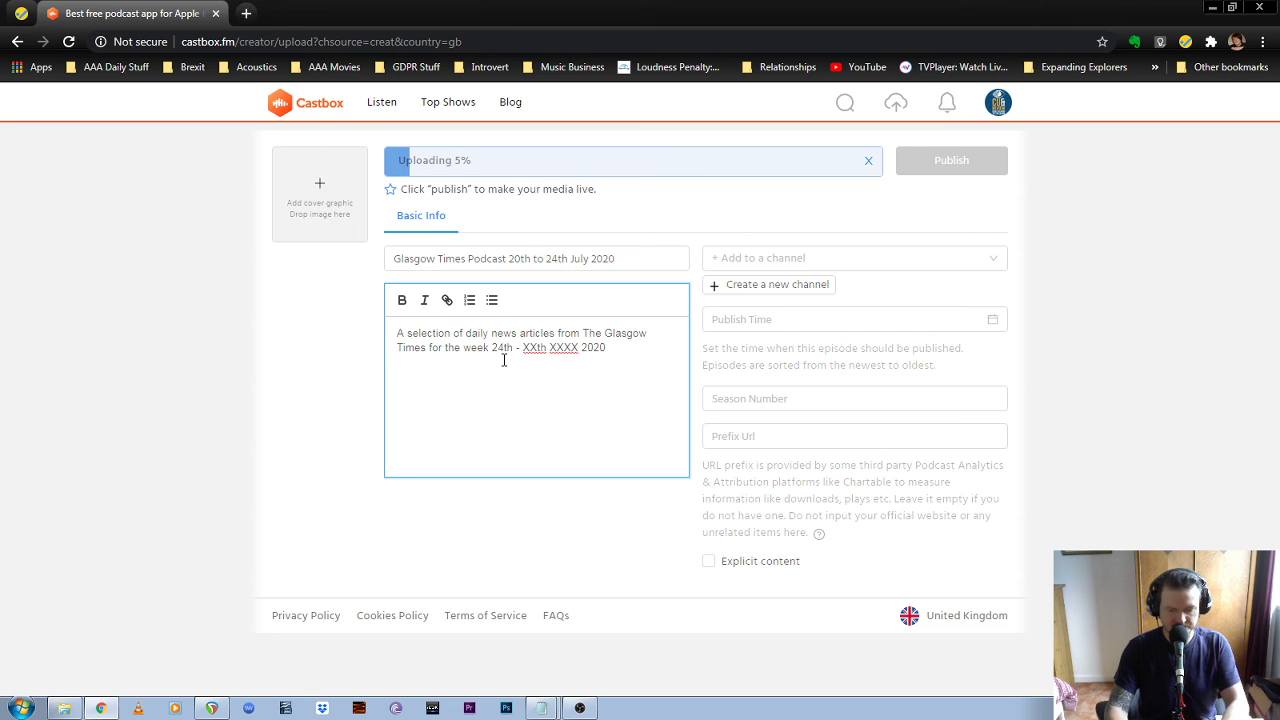
pyautogui.press('BackSpace')
pyautogui.write('0')
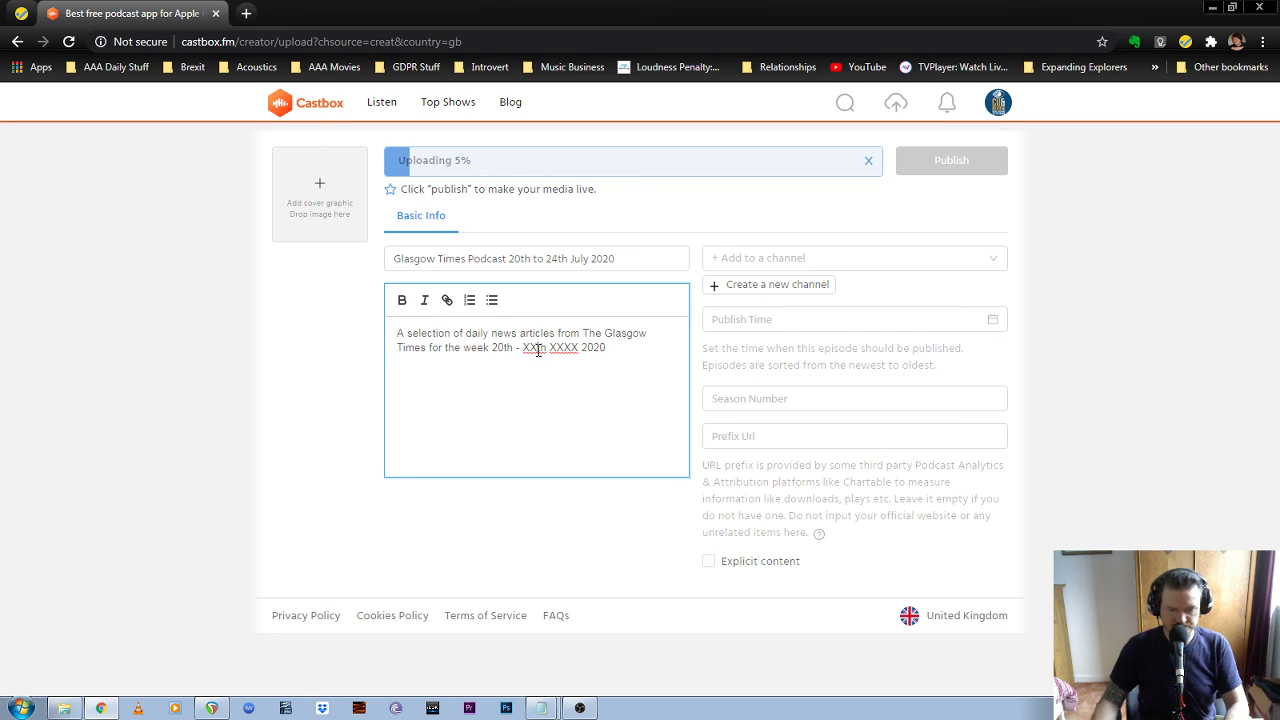
# Replace the end-date and month placeholders in the description so it reads 24th July 2020
pyautogui.click(537, 348)
pyautogui.press('BackSpace')
pyautogui.press('BackSpace')
pyautogui.write('24')
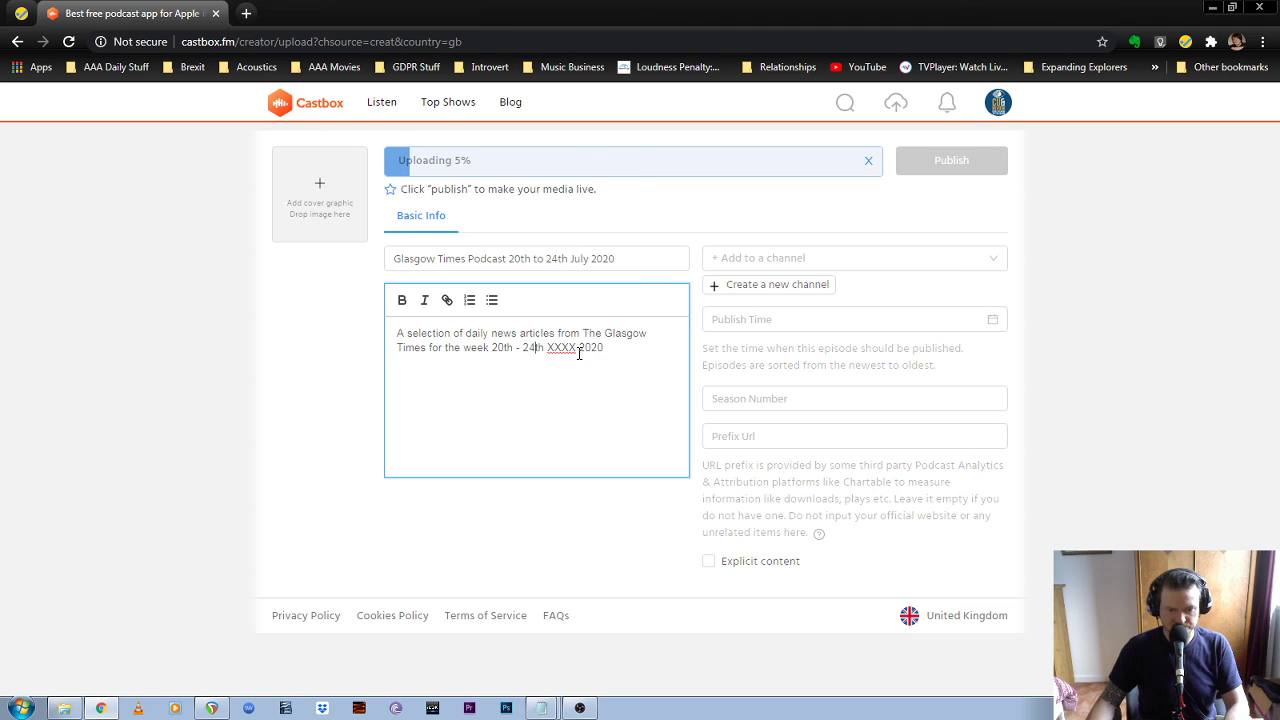
pyautogui.press('BackSpace')
pyautogui.press('BackSpace')
pyautogui.press('BackSpace')
pyautogui.press('BackSpace')
pyautogui.write('J')
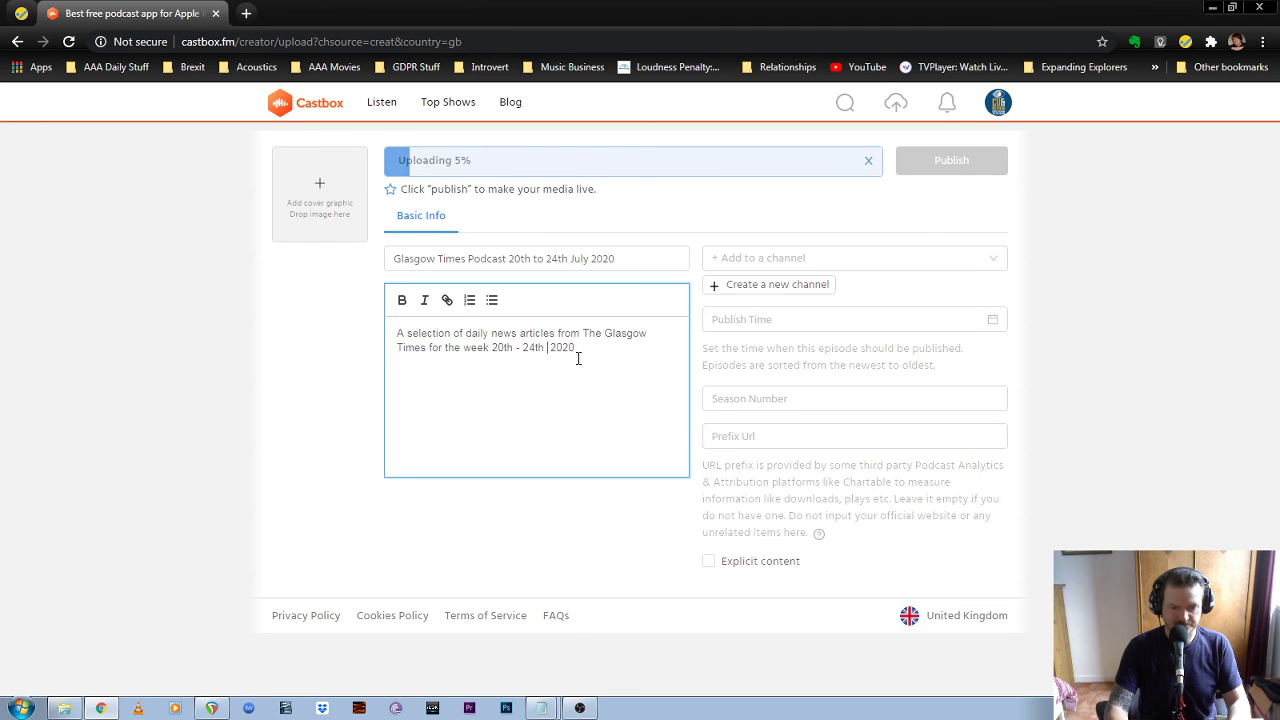
pyautogui.write('uly')
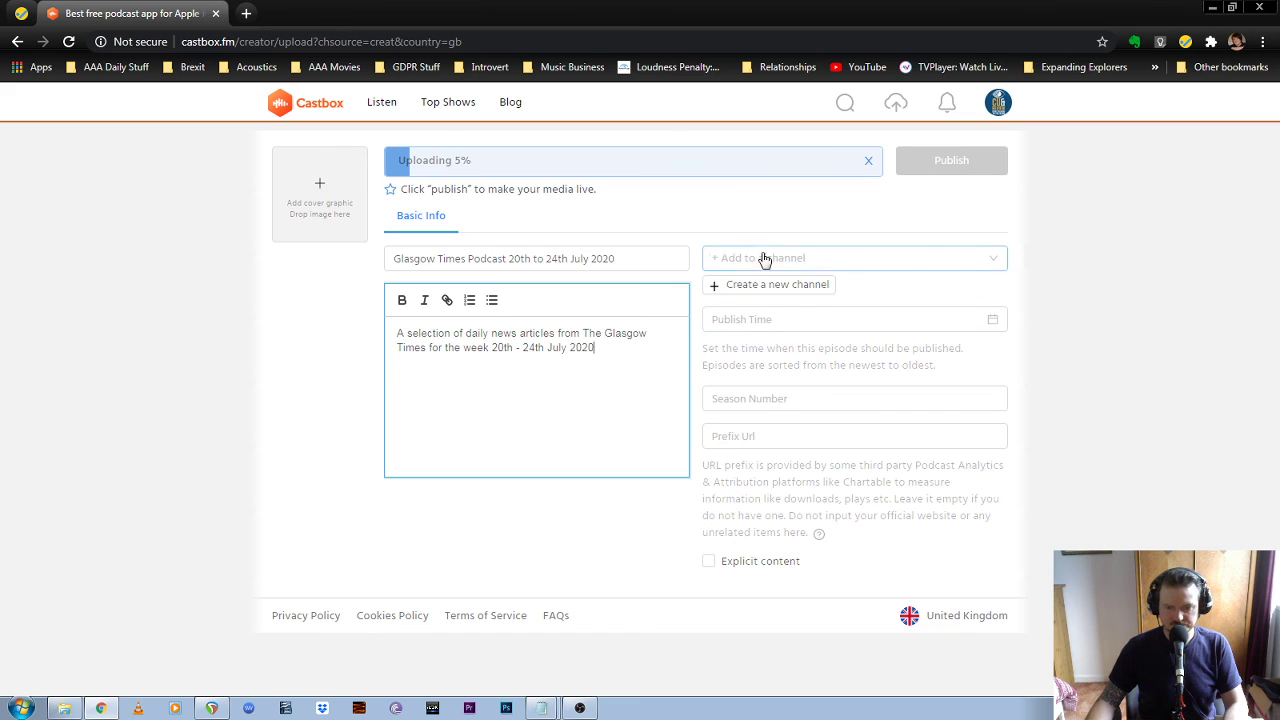
# Add the episode to the Glasgow Times Talking Newspaper for the Blind channel
pyautogui.click(994, 271)
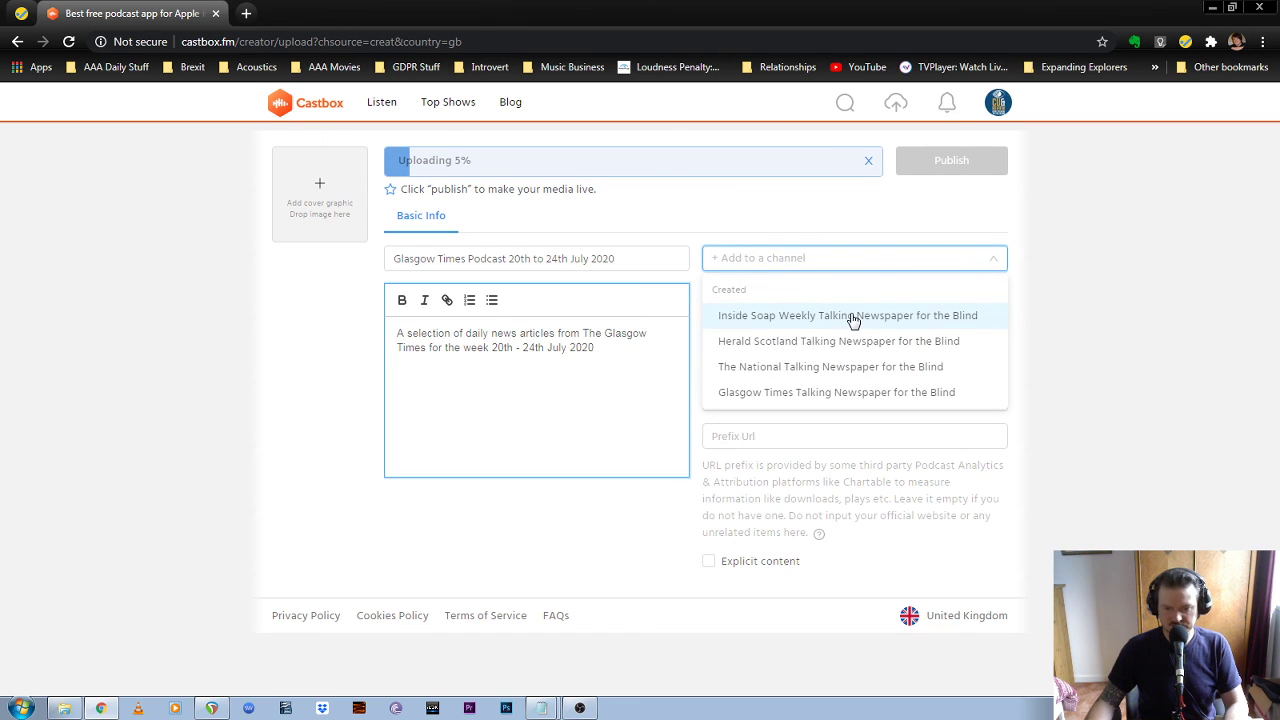
pyautogui.click(854, 393)
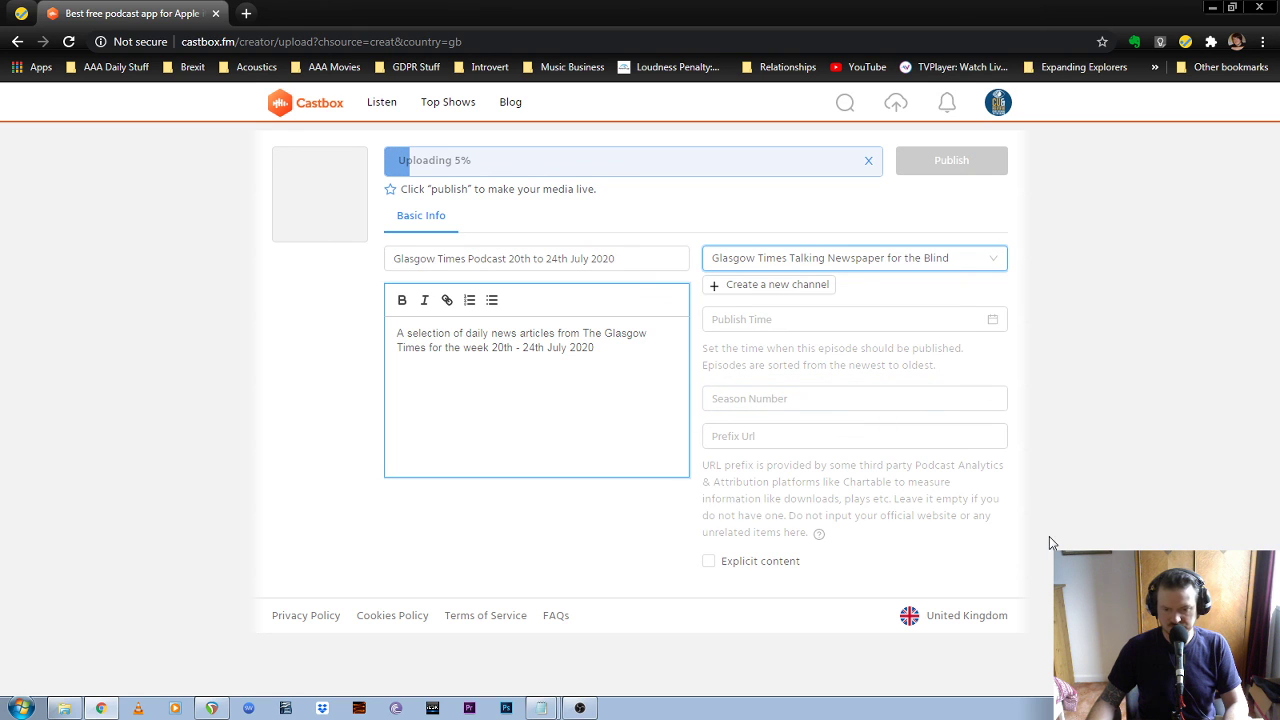